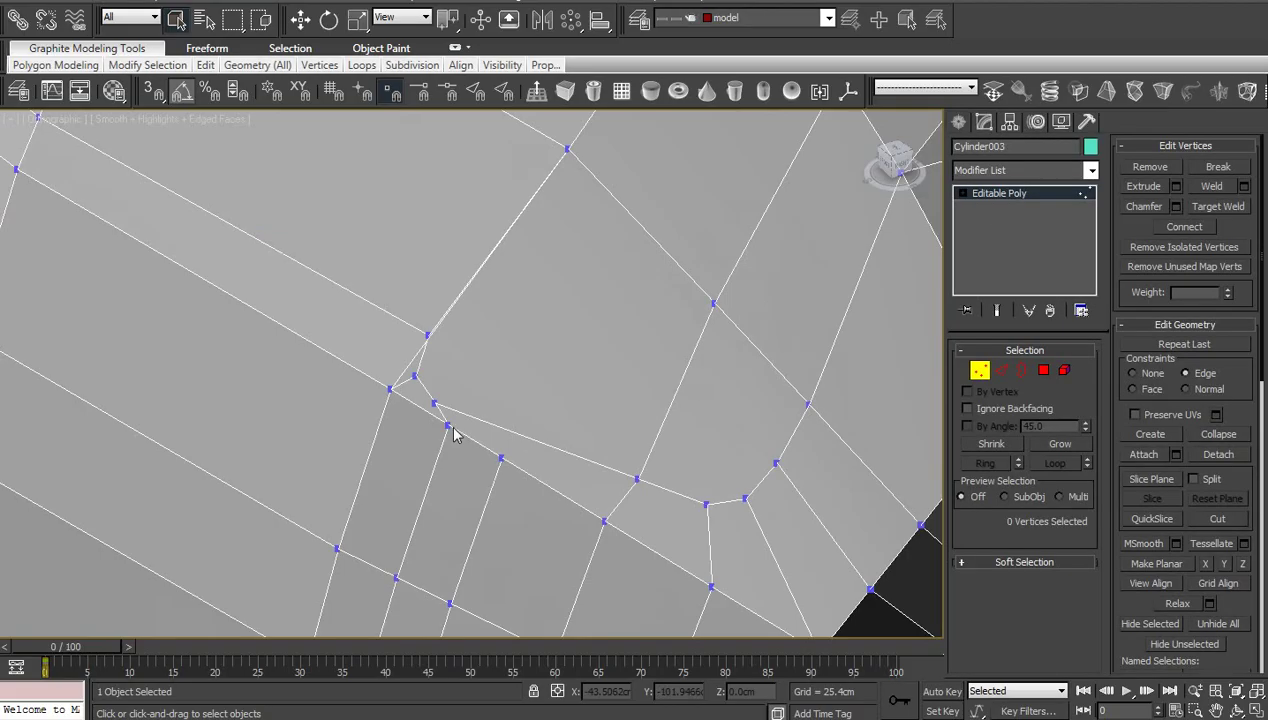
Switch Cylinder003 to edge editing and select the long slanted edge bordering the large face above the dense grid
{"action": "scroll", "coordinate": [724, 397], "scroll_direction": "down", "scroll_amount": 3}
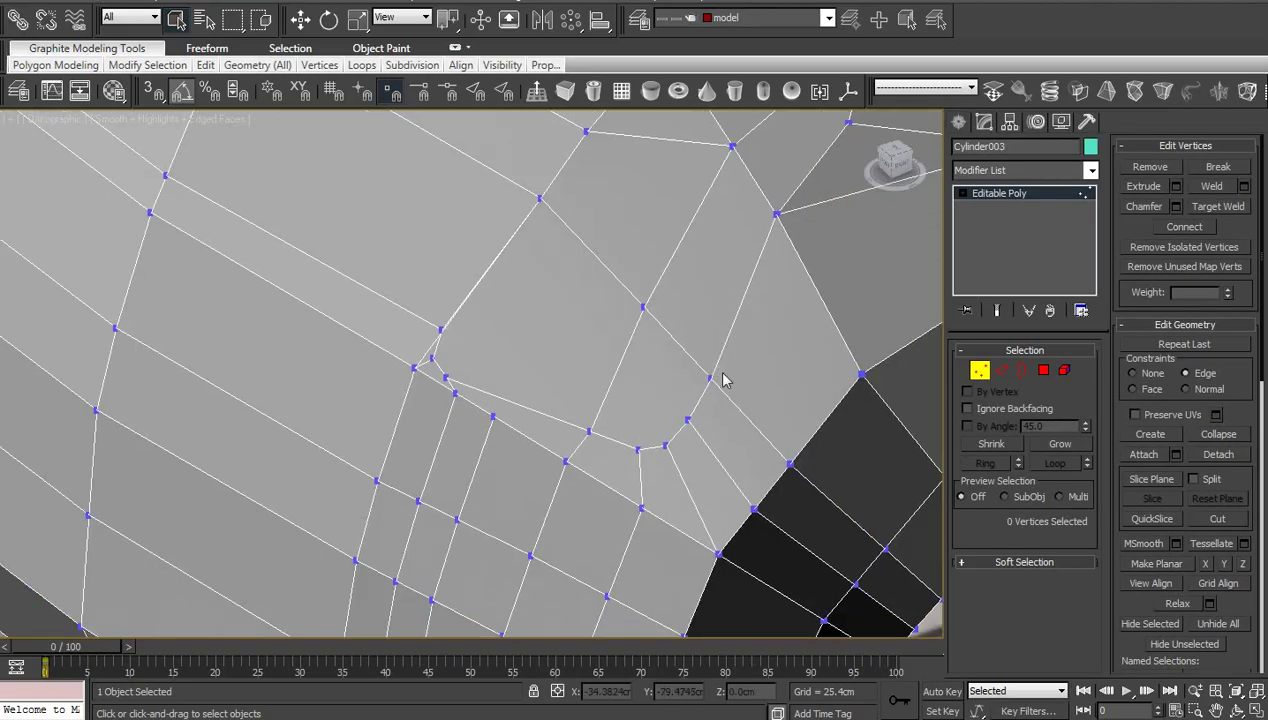
{"action": "left_click", "coordinate": [968, 197]}
{"action": "left_click", "coordinate": [962, 193]}
{"action": "left_click", "coordinate": [992, 221]}
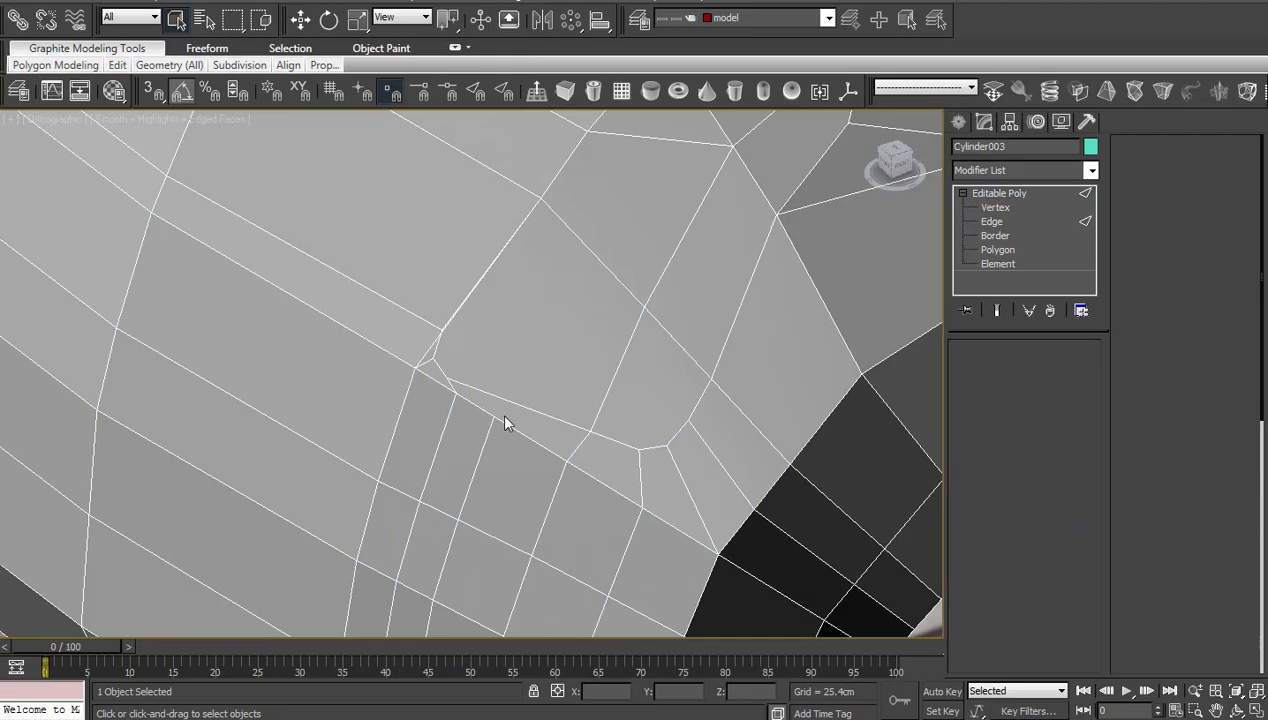
{"action": "left_click", "coordinate": [526, 404]}
{"action": "scroll", "coordinate": [597, 368], "scroll_direction": "up", "scroll_amount": 1}
{"action": "mouse_move", "coordinate": [585, 436]}
{"action": "middle_mouse_down"}
{"action": "mouse_move", "coordinate": [597, 368]}
{"action": "mouse_move", "coordinate": [566, 410]}
{"action": "mouse_move", "coordinate": [593, 431]}
{"action": "middle_mouse_up"}
{"action": "scroll", "coordinate": [597, 368], "scroll_direction": "up", "scroll_amount": 1}
{"action": "scroll", "coordinate": [585, 403], "scroll_direction": "down", "scroll_amount": 1}
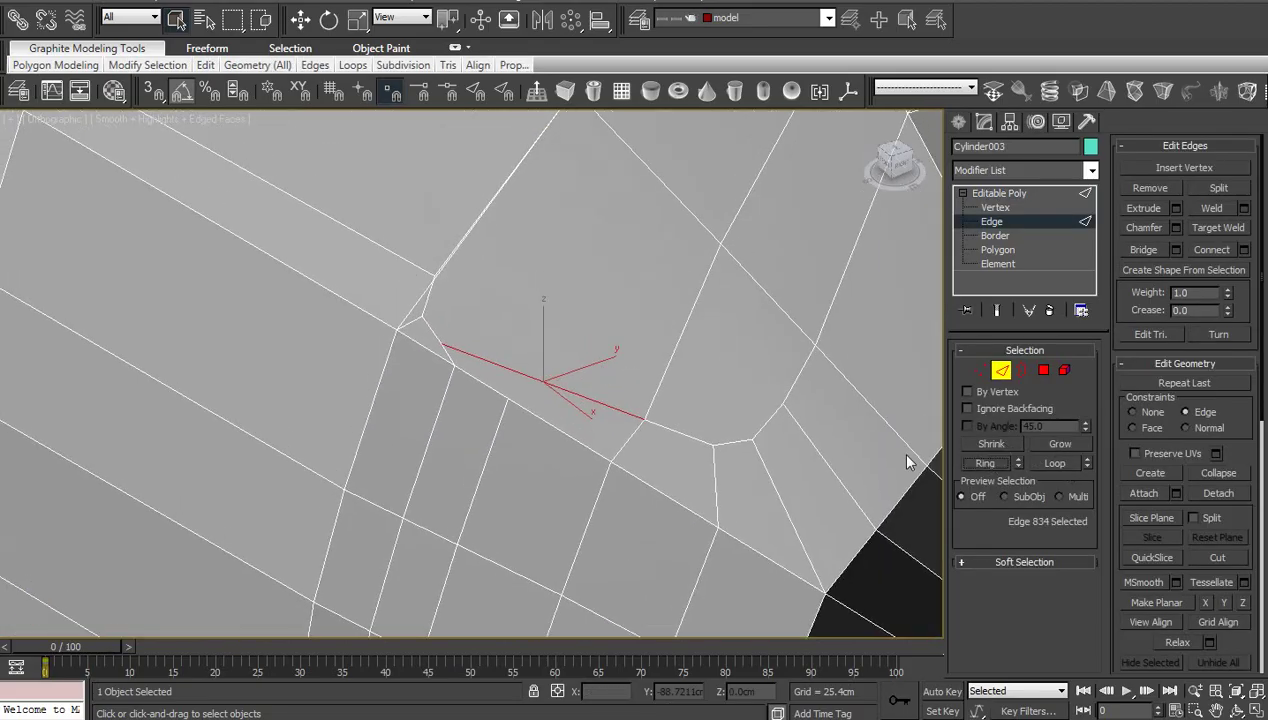
{"action": "scroll", "coordinate": [676, 380], "scroll_direction": "down", "scroll_amount": 2}
{"action": "middle_click_drag", "start_coordinate": [676, 374], "coordinate": [670, 477]}
{"action": "middle_click_drag", "start_coordinate": [607, 332], "coordinate": [642, 377]}
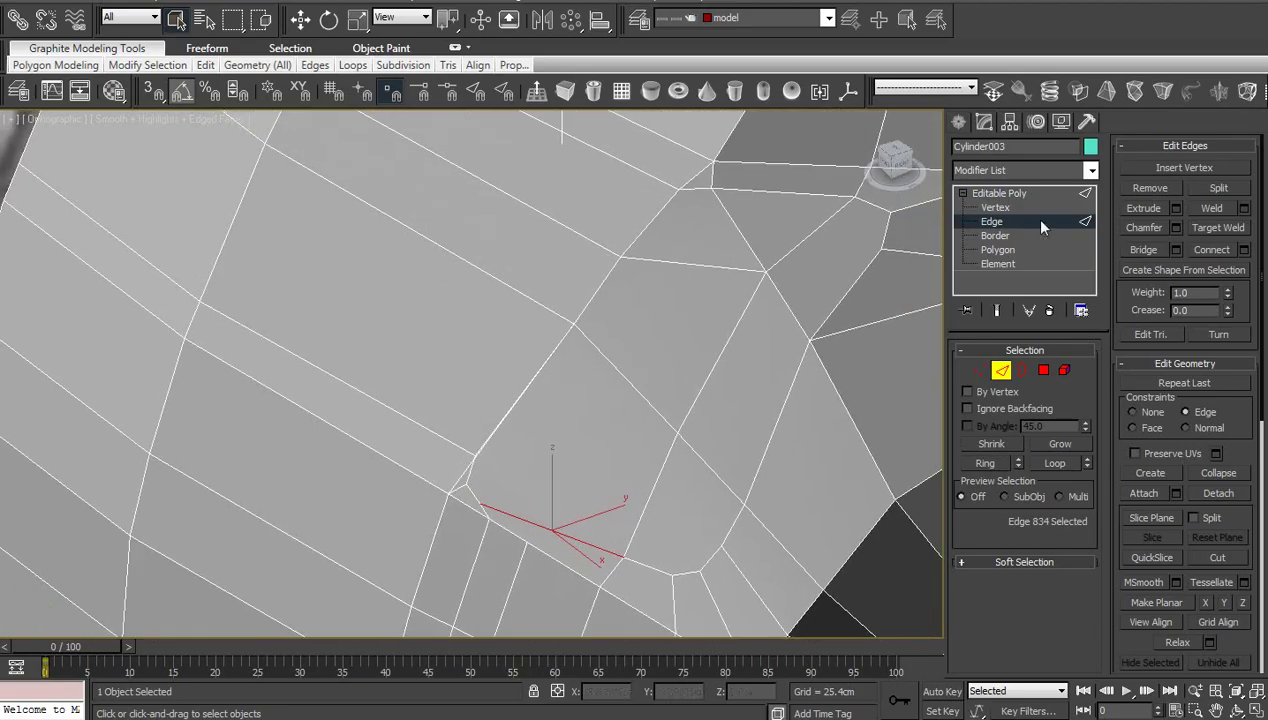
Set the viewport shading to Hidden Line, comparing it with Wireframe and Smooth + Highlights
{"action": "left_click", "coordinate": [196, 125]}
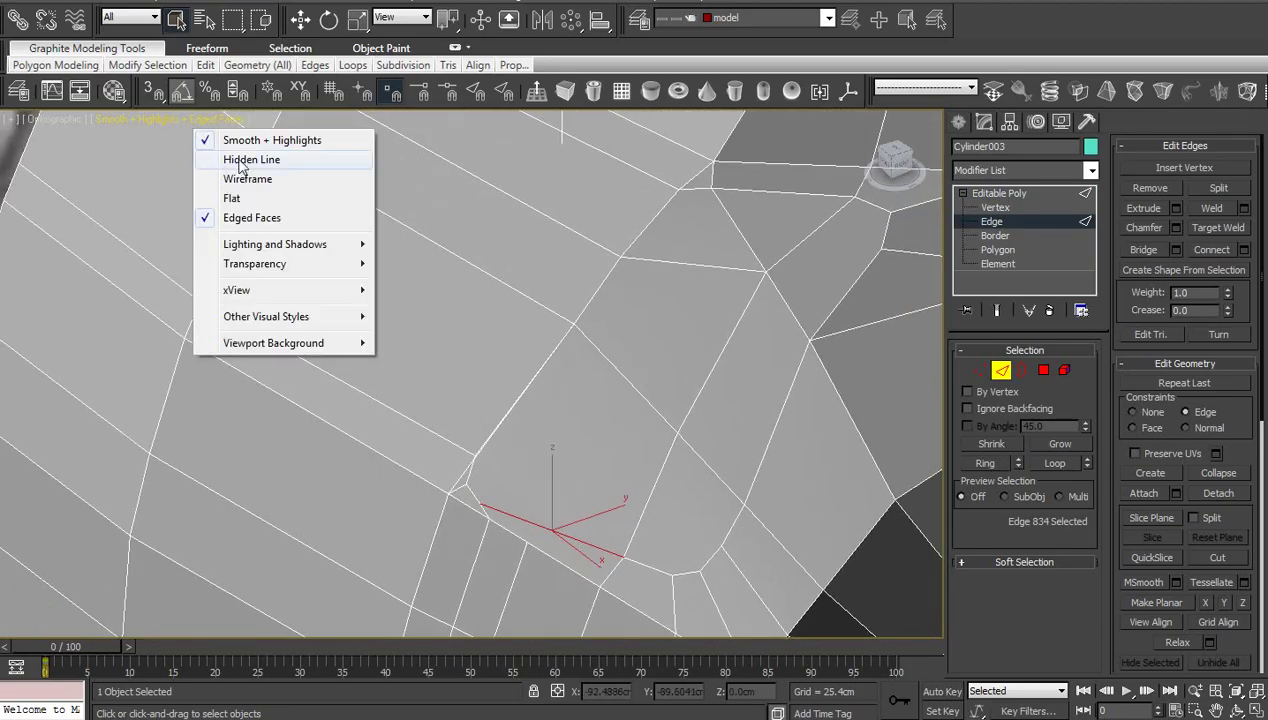
{"action": "left_click", "coordinate": [264, 143]}
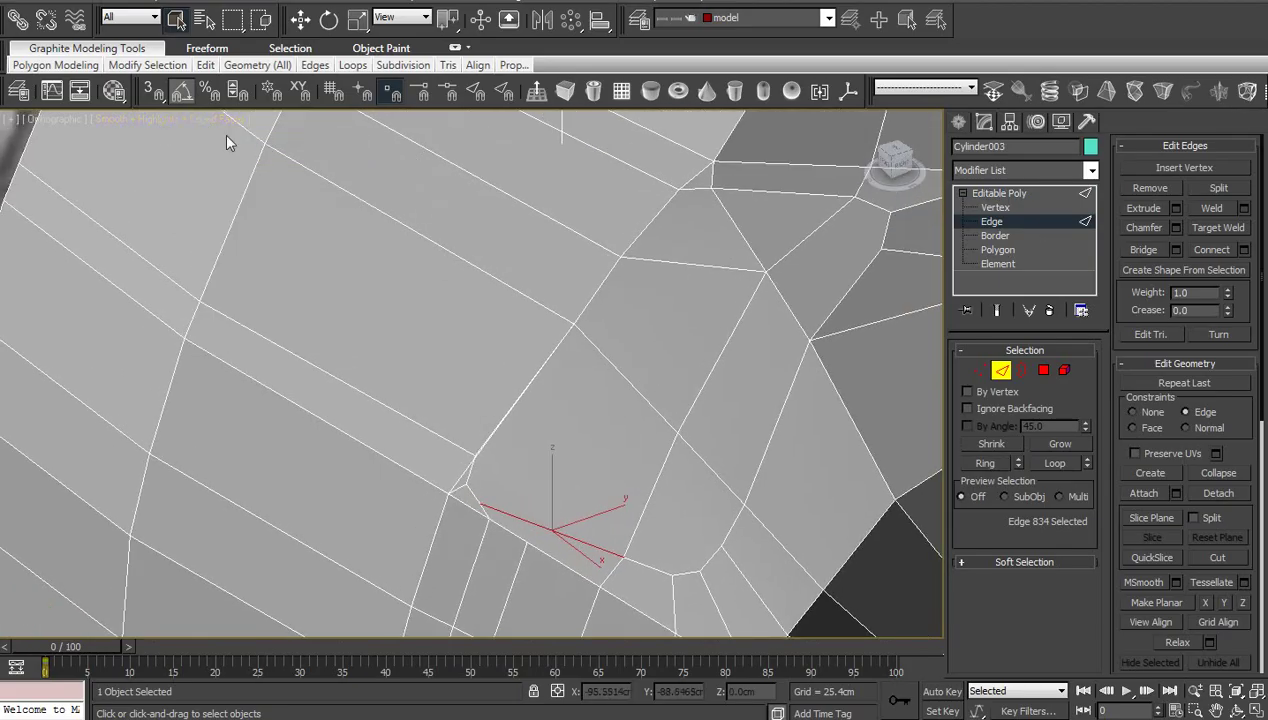
{"action": "left_click", "coordinate": [192, 121]}
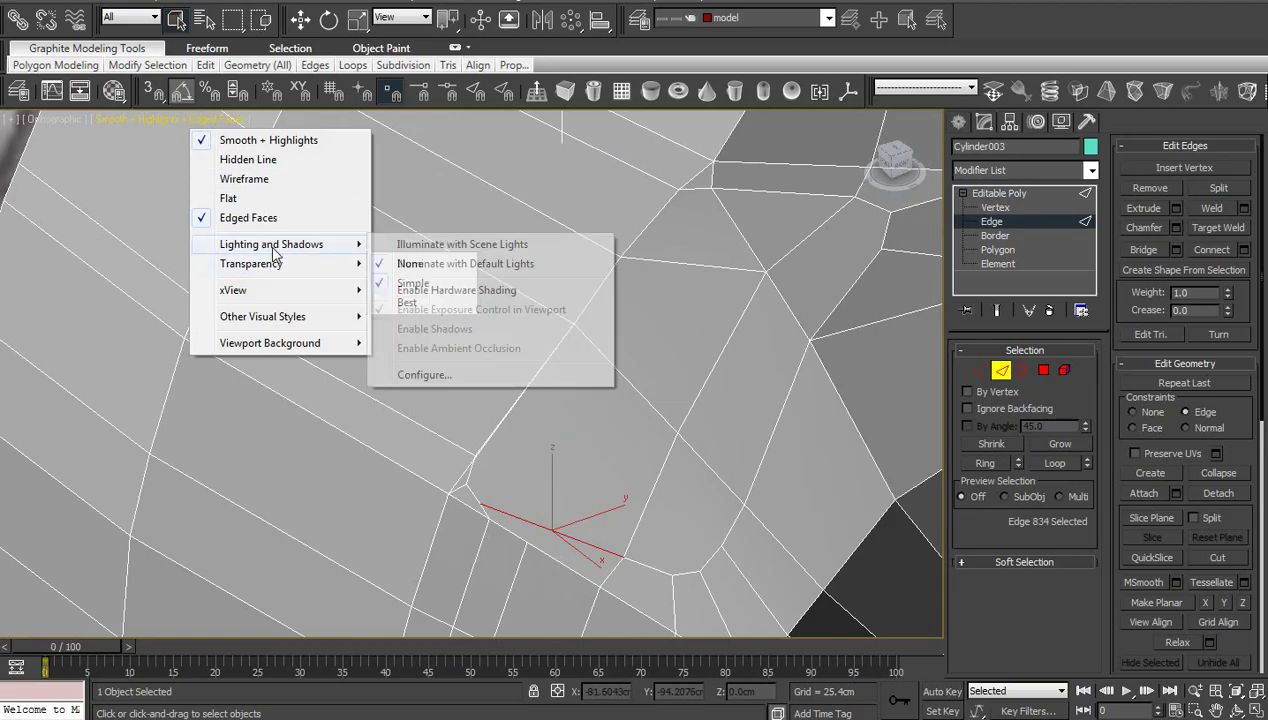
{"action": "left_click", "coordinate": [274, 179]}
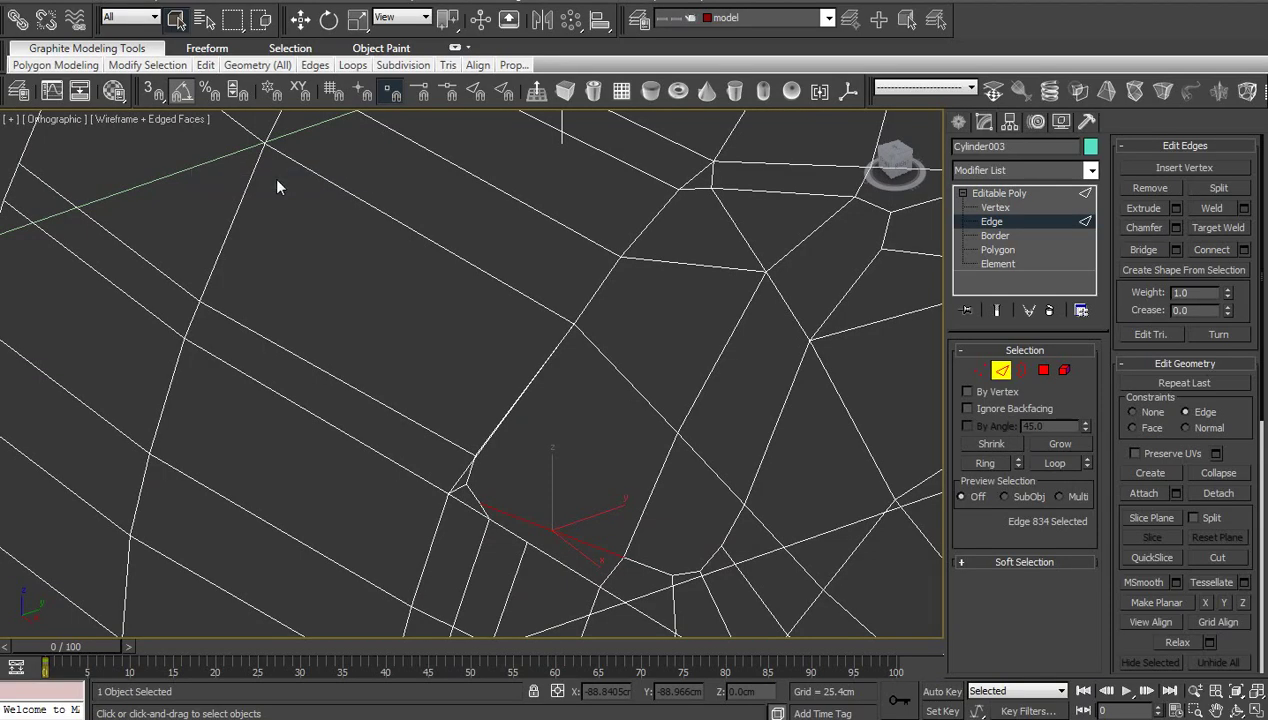
{"action": "left_click", "coordinate": [185, 121]}
{"action": "left_click", "coordinate": [212, 159]}
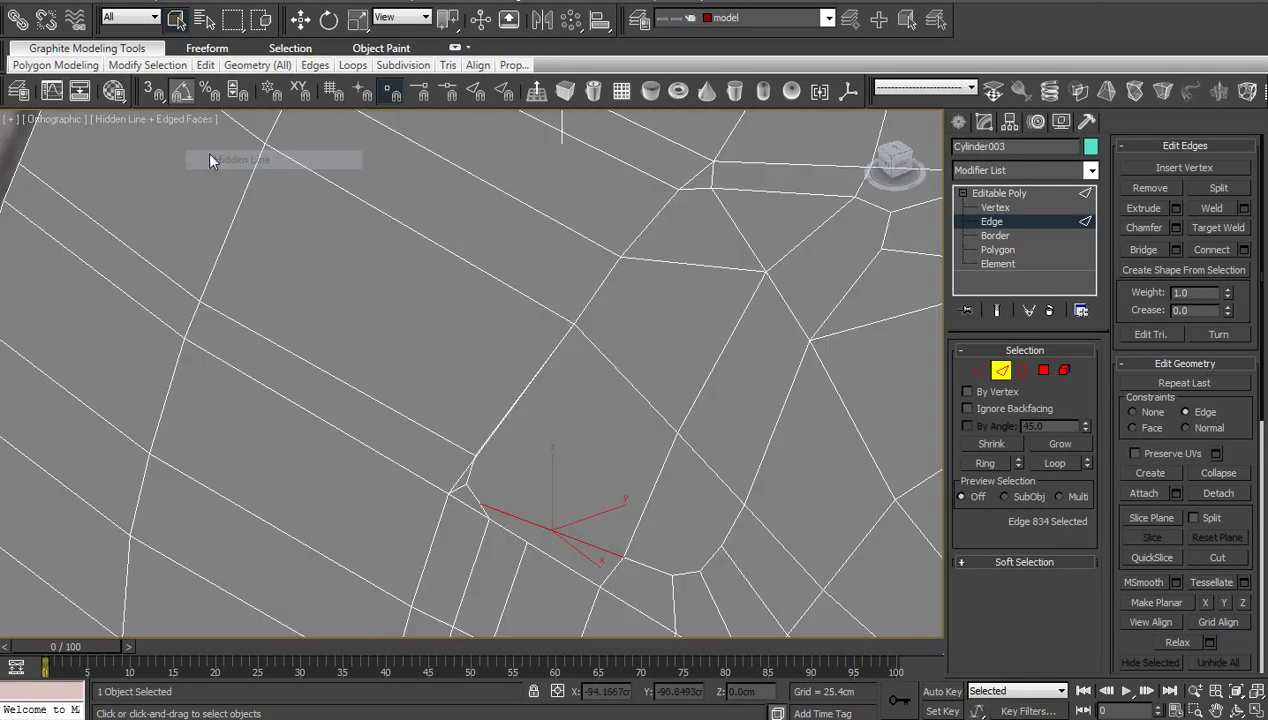
{"action": "left_click", "coordinate": [194, 122]}
{"action": "left_click", "coordinate": [215, 140]}
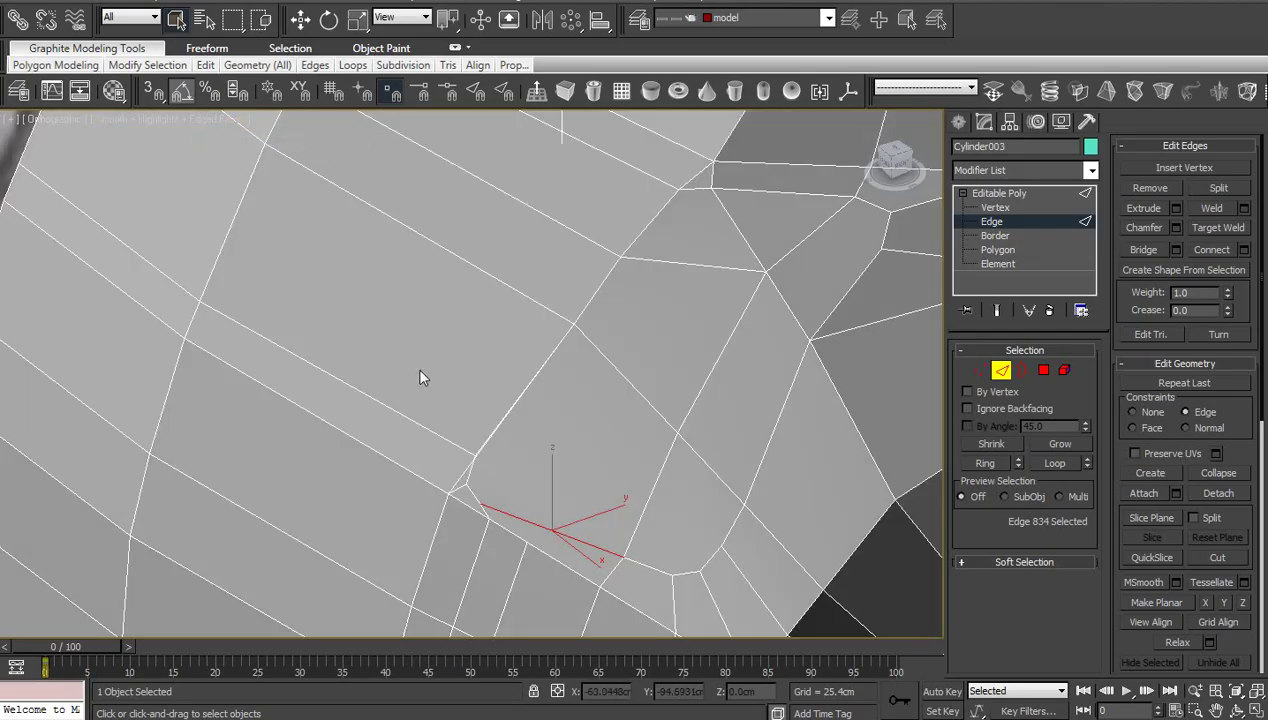
{"action": "left_click", "coordinate": [240, 122]}
{"action": "left_click", "coordinate": [280, 157]}
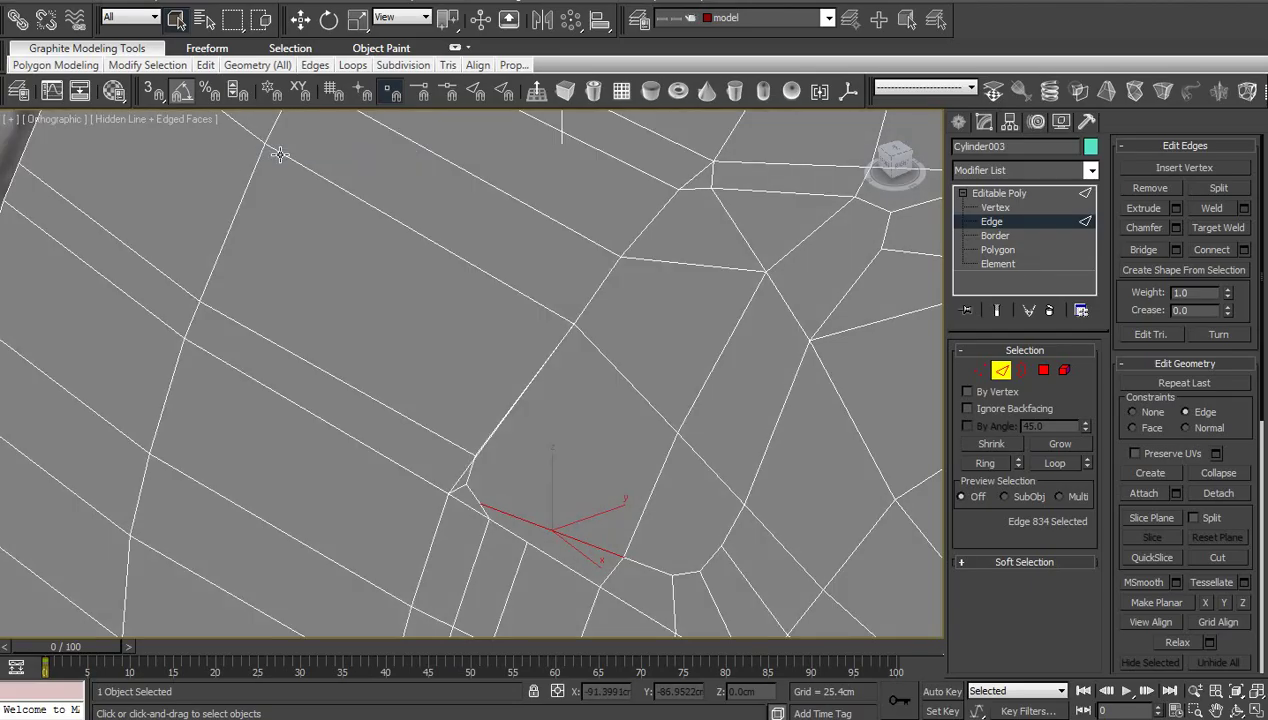
In vertex mode, cut a snapped edge from the open vertex on the lower edge line up through the large faces to the upper corner vertex
{"action": "left_click", "coordinate": [1007, 210]}
{"action": "middle_click_drag", "start_coordinate": [597, 472], "coordinate": [568, 358]}
{"action": "scroll", "coordinate": [568, 358], "scroll_direction": "up", "scroll_amount": 2}
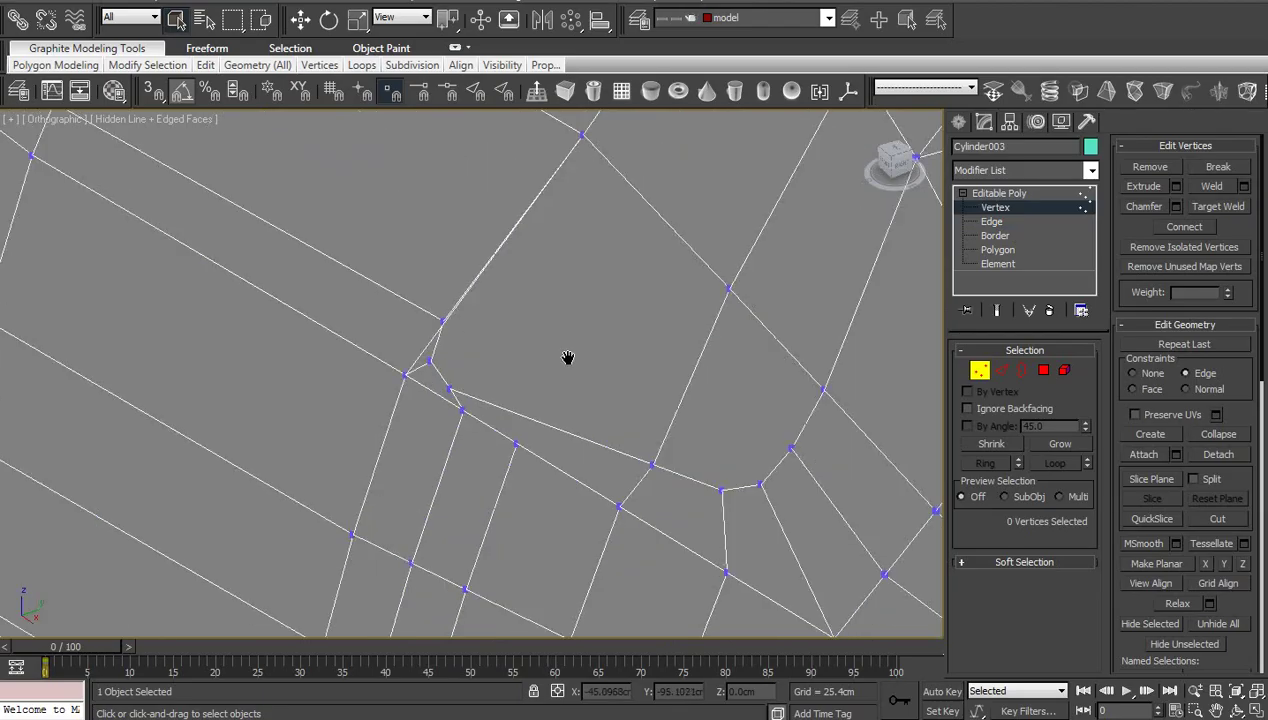
{"action": "scroll", "coordinate": [564, 463], "scroll_direction": "down", "scroll_amount": 1}
{"action": "key", "text": "alt+c"}
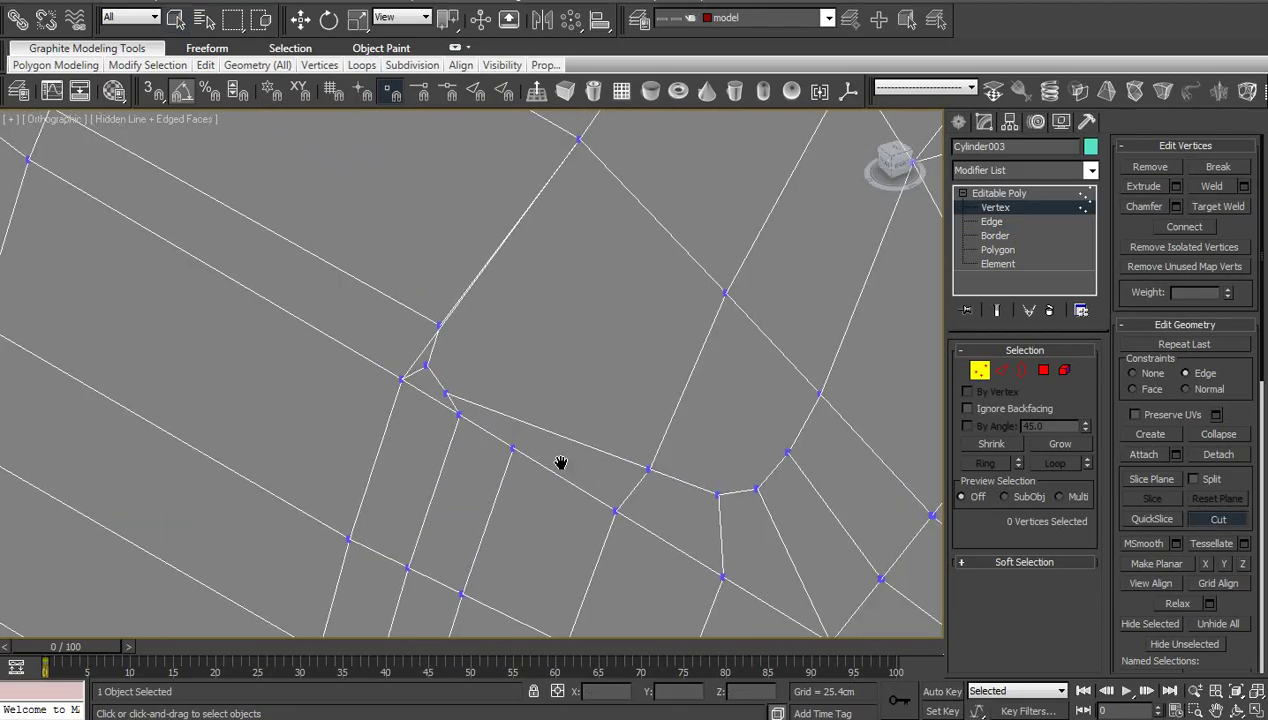
{"action": "key", "text": "s"}
{"action": "left_click", "coordinate": [524, 421]}
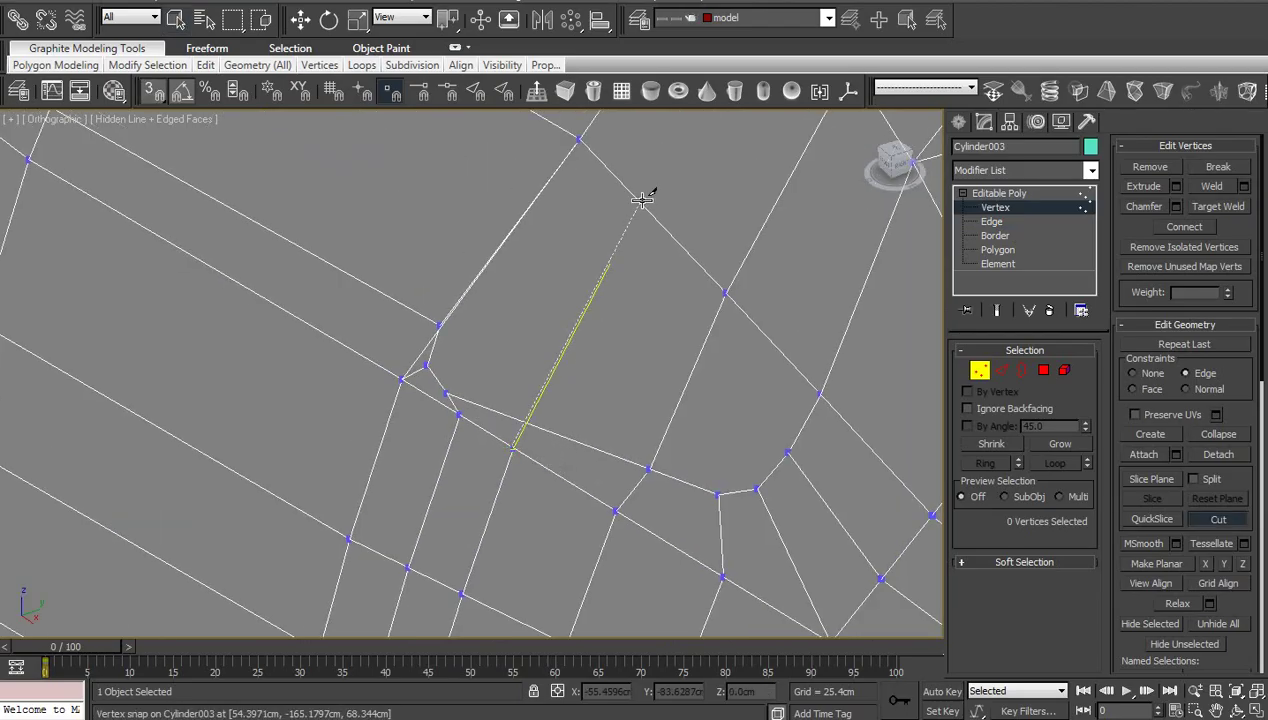
{"action": "scroll", "coordinate": [641, 204], "scroll_direction": "down", "scroll_amount": 3}
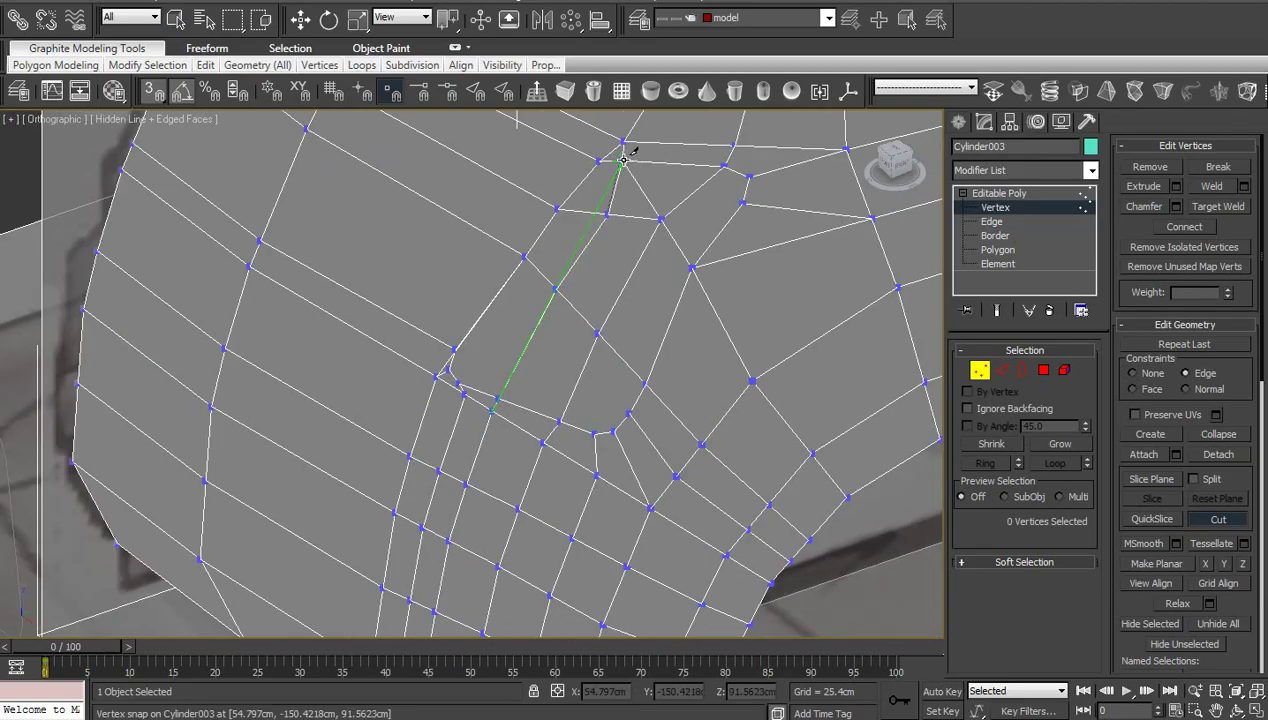
{"action": "right_click", "coordinate": [662, 210]}
{"action": "middle_click_drag", "start_coordinate": [660, 250], "coordinate": [600, 417]}
{"action": "scroll", "coordinate": [600, 417], "scroll_direction": "up", "scroll_amount": 2}
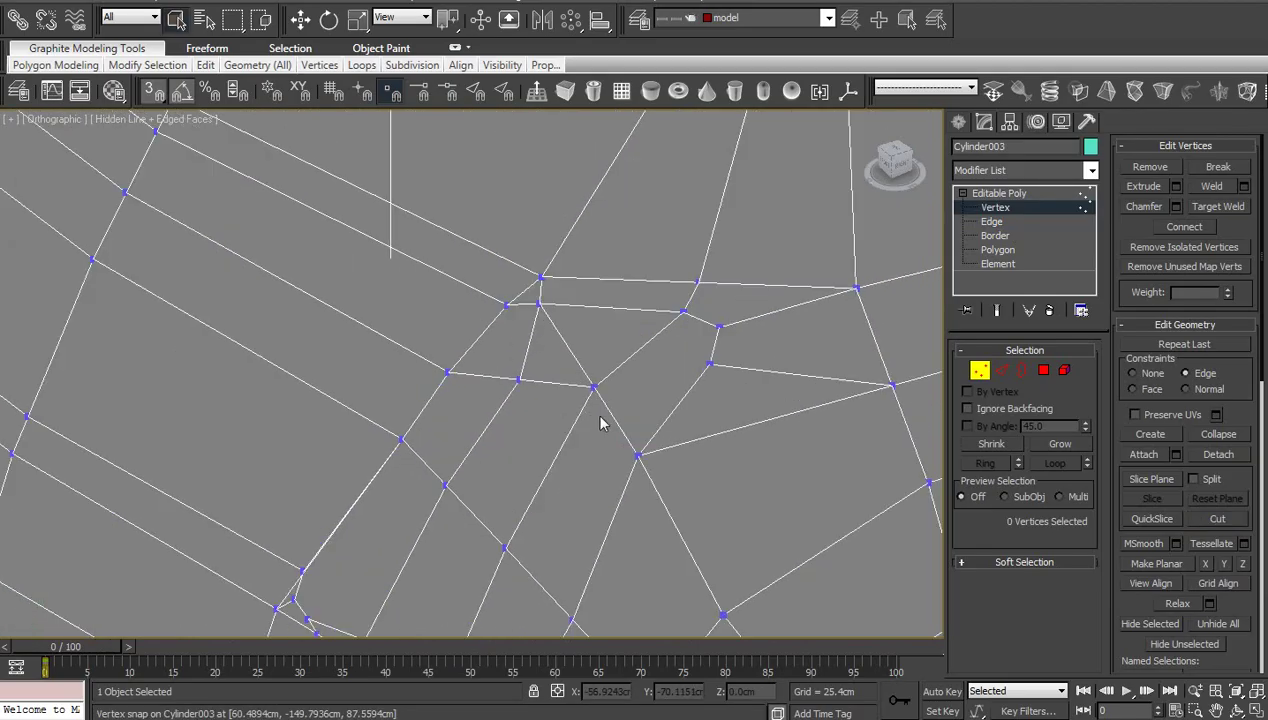
Remove the diagonal edge next to the upper end of the new cut
{"action": "key", "text": "2"}
{"action": "left_click", "coordinate": [564, 348]}
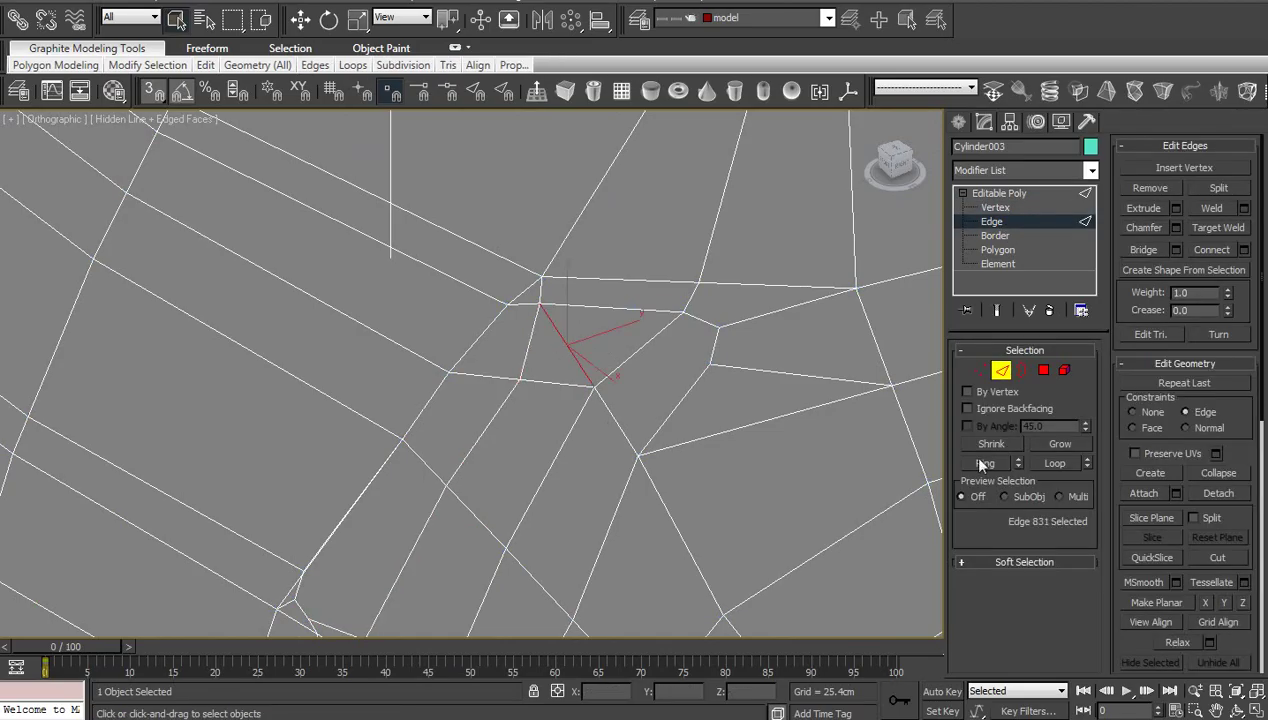
{"action": "left_click", "coordinate": [1150, 192]}
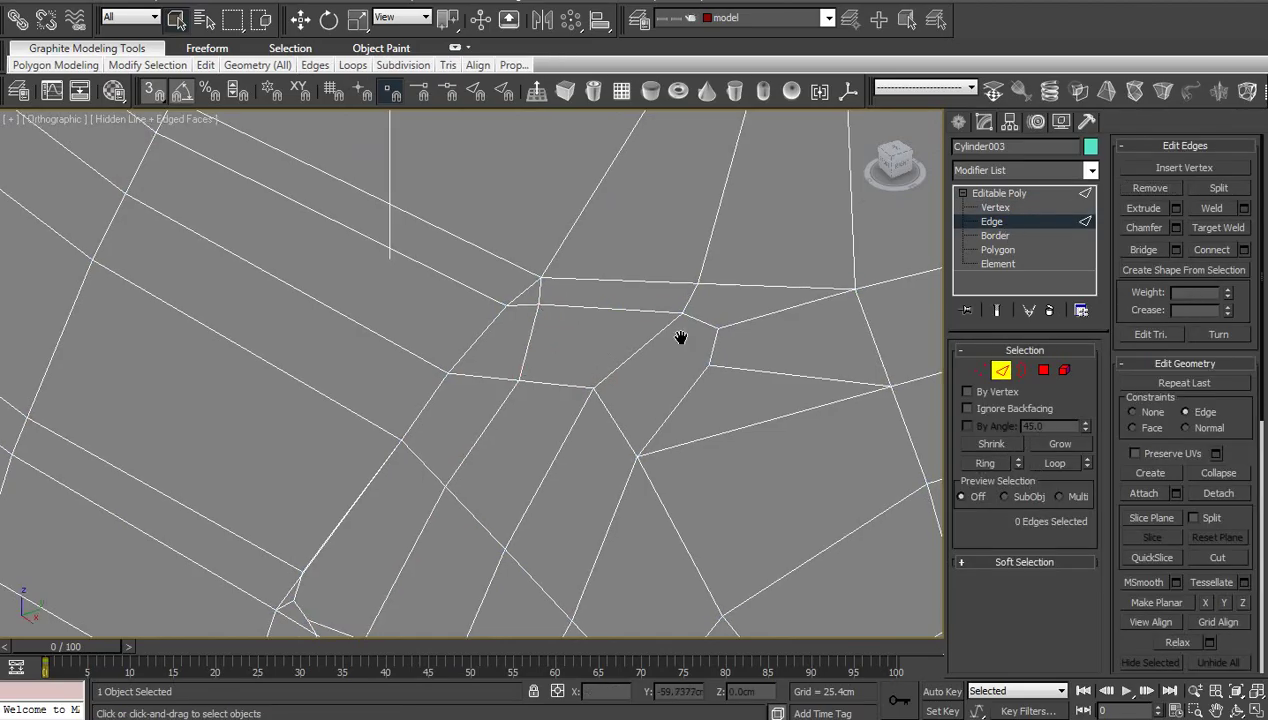
{"action": "scroll", "coordinate": [648, 374], "scroll_direction": "down", "scroll_amount": 3}
{"action": "mouse_move", "coordinate": [680, 337]}
{"action": "middle_mouse_down"}
{"action": "mouse_move", "coordinate": [648, 374]}
{"action": "mouse_move", "coordinate": [684, 337]}
{"action": "middle_mouse_up"}
{"action": "scroll", "coordinate": [684, 337], "scroll_direction": "up", "scroll_amount": 2}
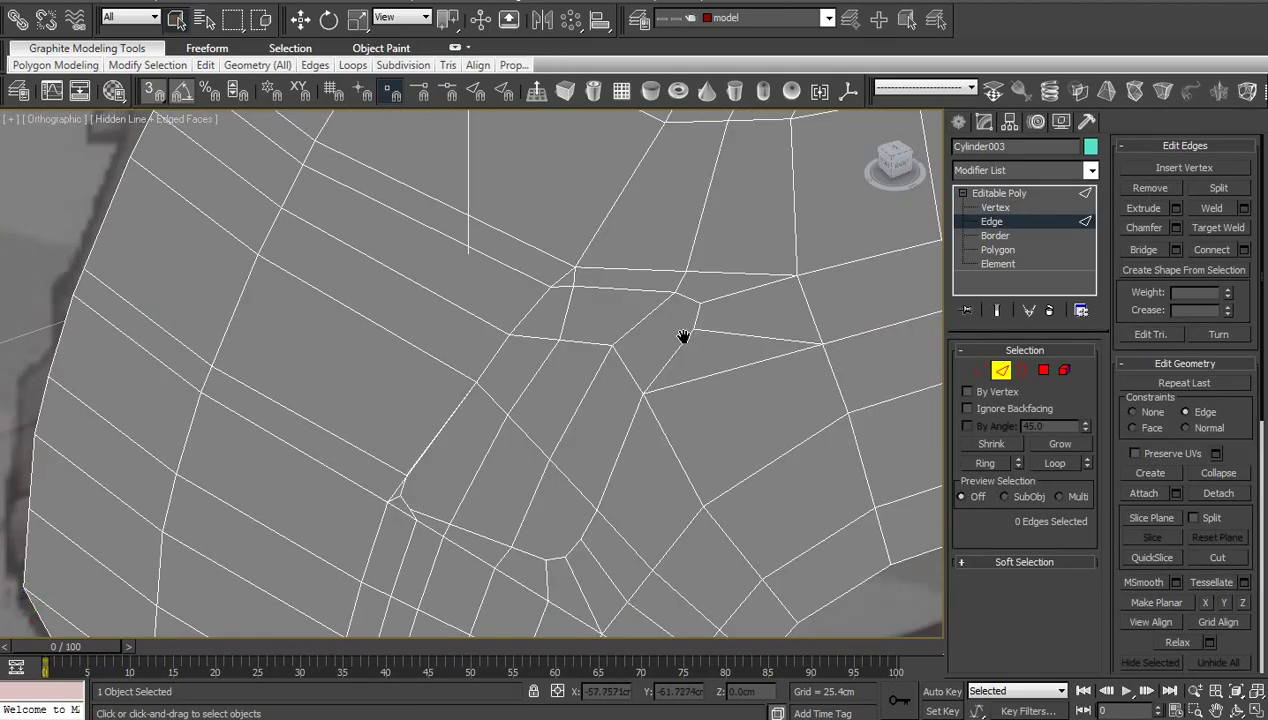
Try to move the vertex at the lower end of the removed diagonal with vertex snapping and the edge constraint active
{"action": "left_click", "coordinate": [995, 207]}
{"action": "left_click", "coordinate": [612, 345]}
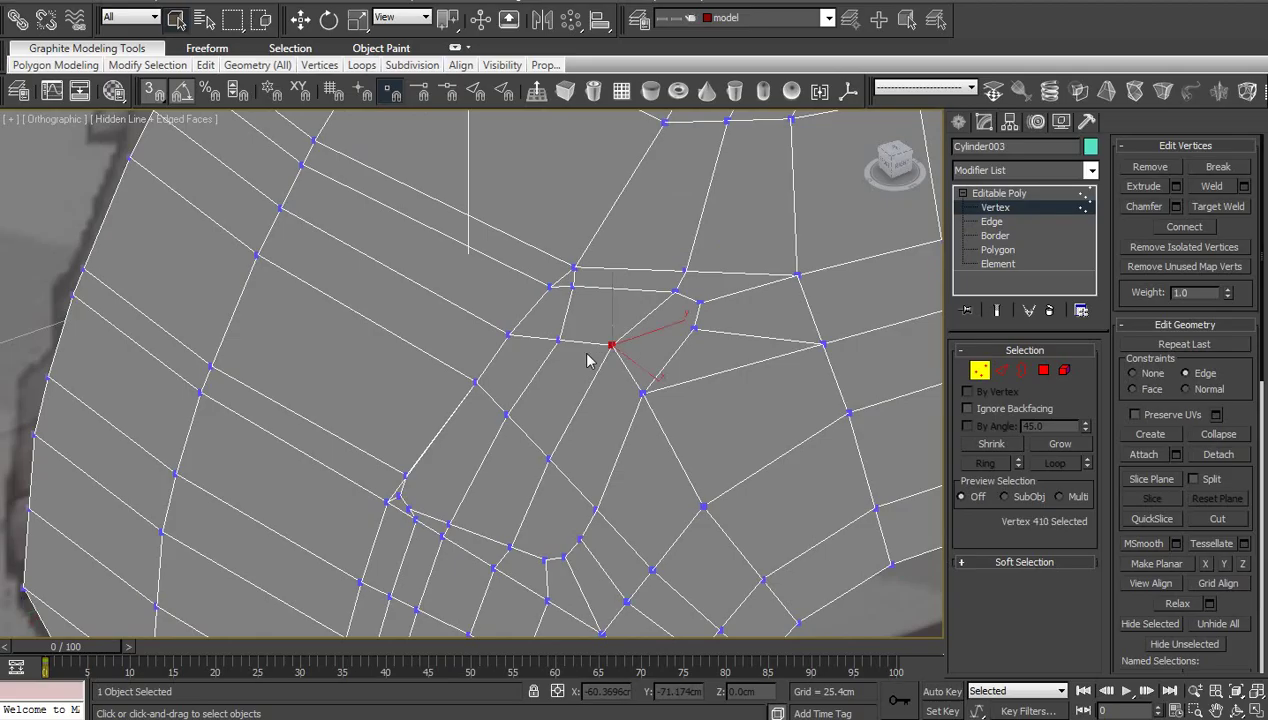
{"action": "left_click", "coordinate": [756, 395]}
{"action": "left_click_drag", "start_coordinate": [626, 328], "coordinate": [633, 327]}
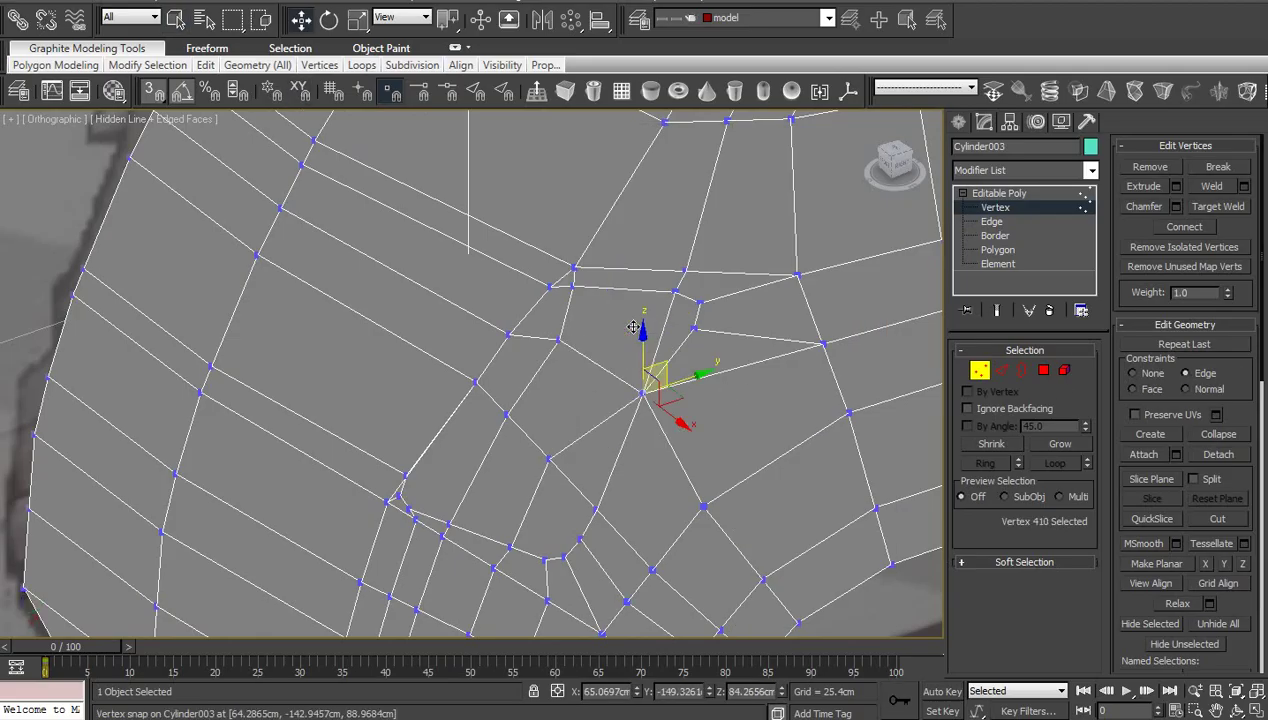
{"action": "key", "text": "ctrl+z"}
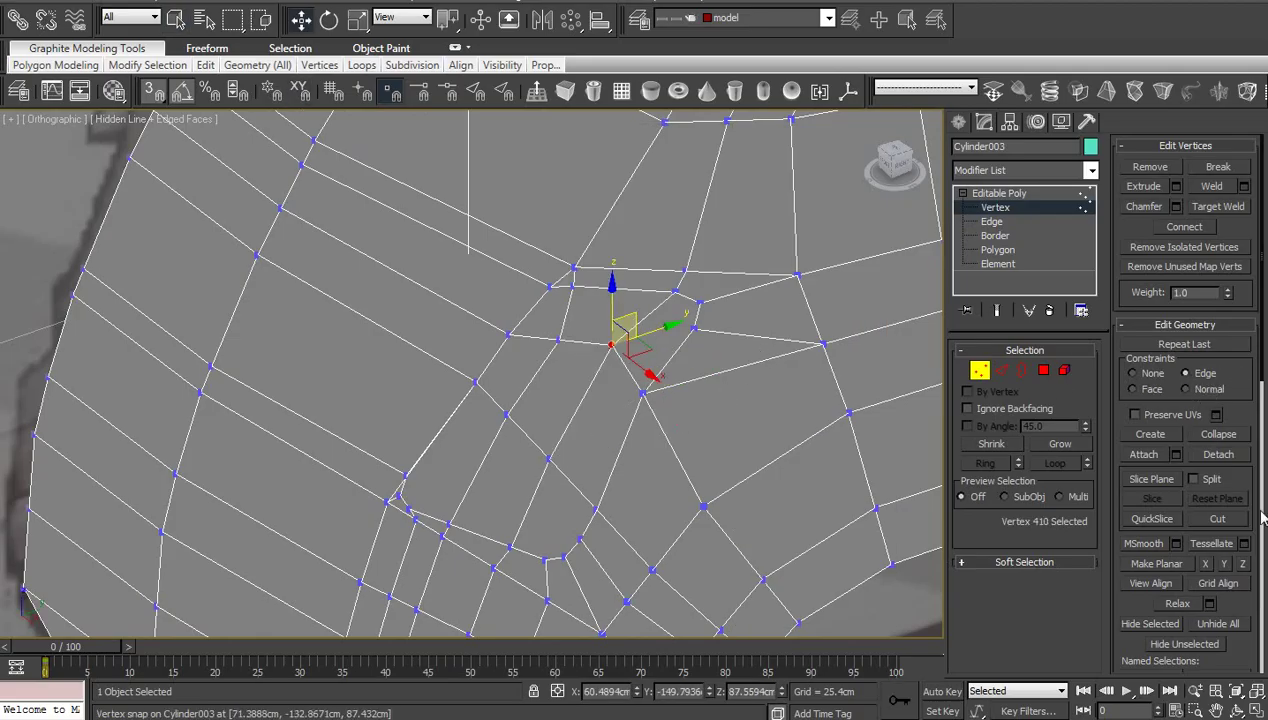
Move the selected vertex slightly downward from a side angle, with constraints set to None and snapping turned off
{"action": "left_click", "coordinate": [1226, 709]}
{"action": "left_click_drag", "start_coordinate": [604, 418], "coordinate": [620, 443]}
{"action": "middle_click_drag", "start_coordinate": [605, 448], "coordinate": [425, 379]}
{"action": "left_click_drag", "start_coordinate": [425, 379], "coordinate": [476, 379]}
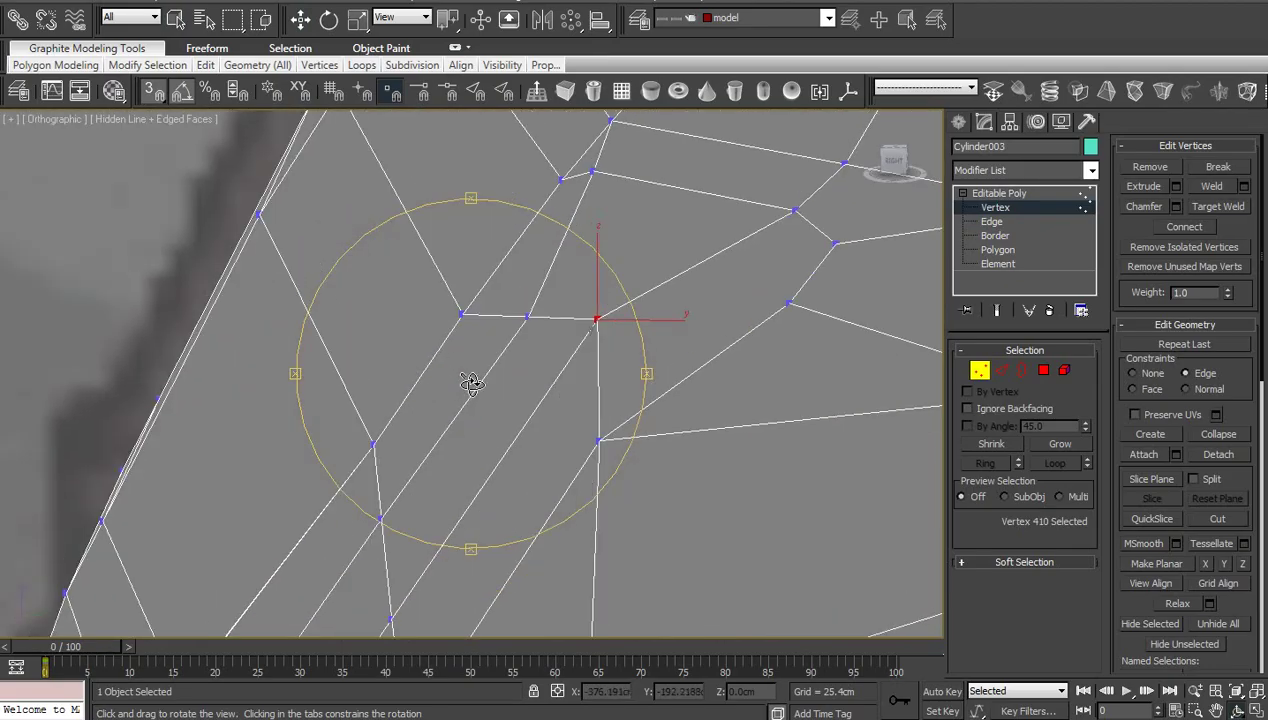
{"action": "right_click", "coordinate": [530, 381]}
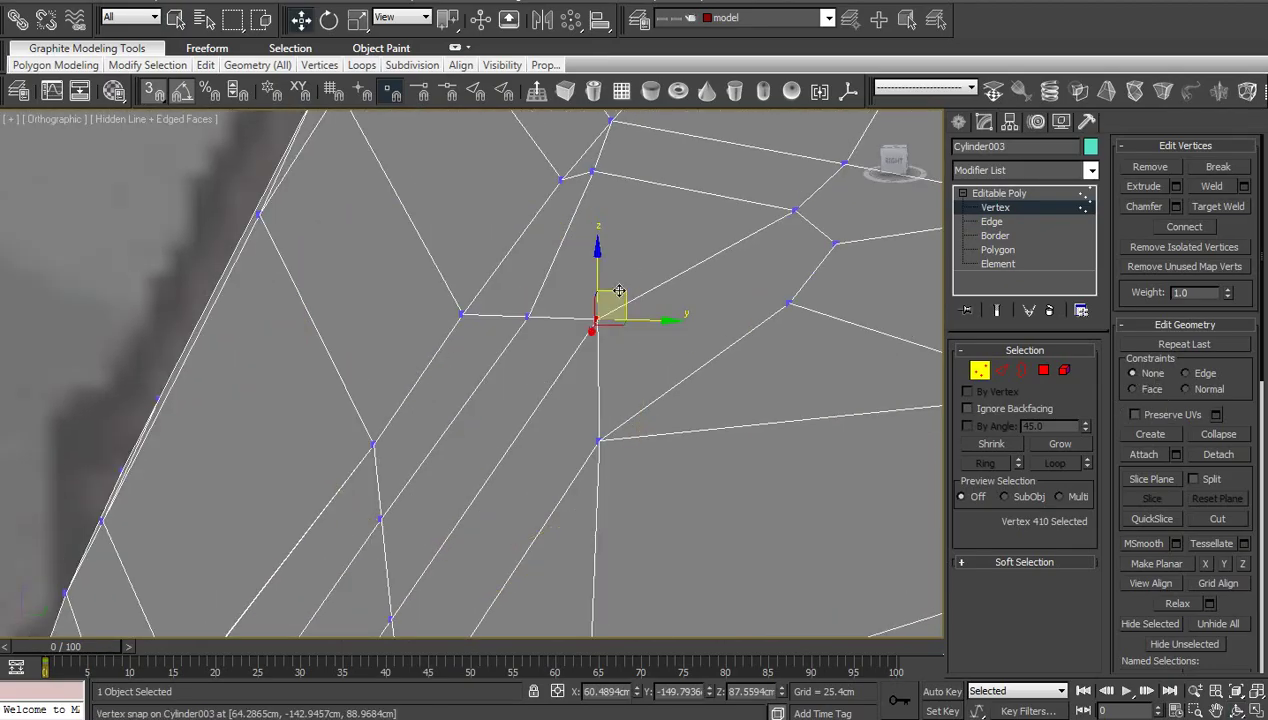
{"action": "left_click_drag", "start_coordinate": [615, 299], "coordinate": [588, 342]}
{"action": "key", "text": "ctrl+z"}
{"action": "key", "text": "s"}
{"action": "scroll", "coordinate": [655, 418], "scroll_direction": "down", "scroll_amount": 4}
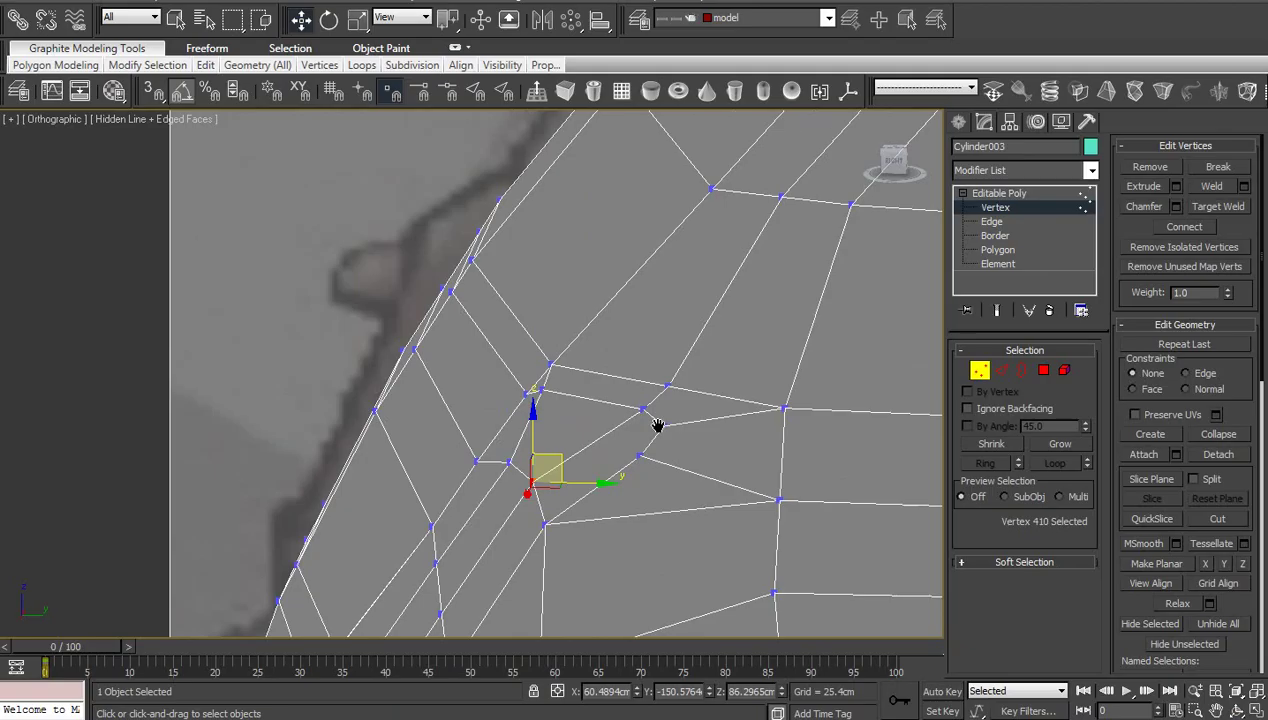
Select the edge ring across the strip above the corner and connect it with one segment
{"action": "middle_click_drag", "start_coordinate": [655, 418], "coordinate": [597, 490]}
{"action": "left_click", "coordinate": [989, 223]}
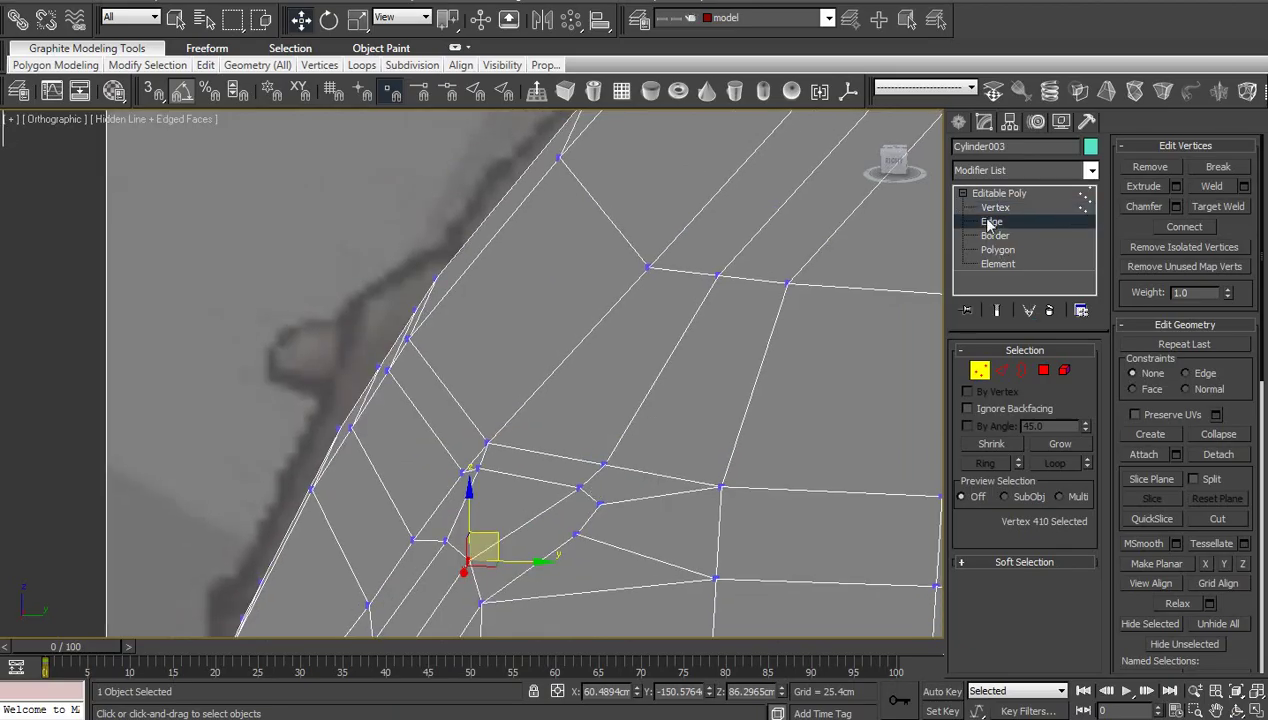
{"action": "left_click", "coordinate": [692, 273]}
{"action": "key", "text": "alt+r"}
{"action": "right_click", "coordinate": [706, 347]}
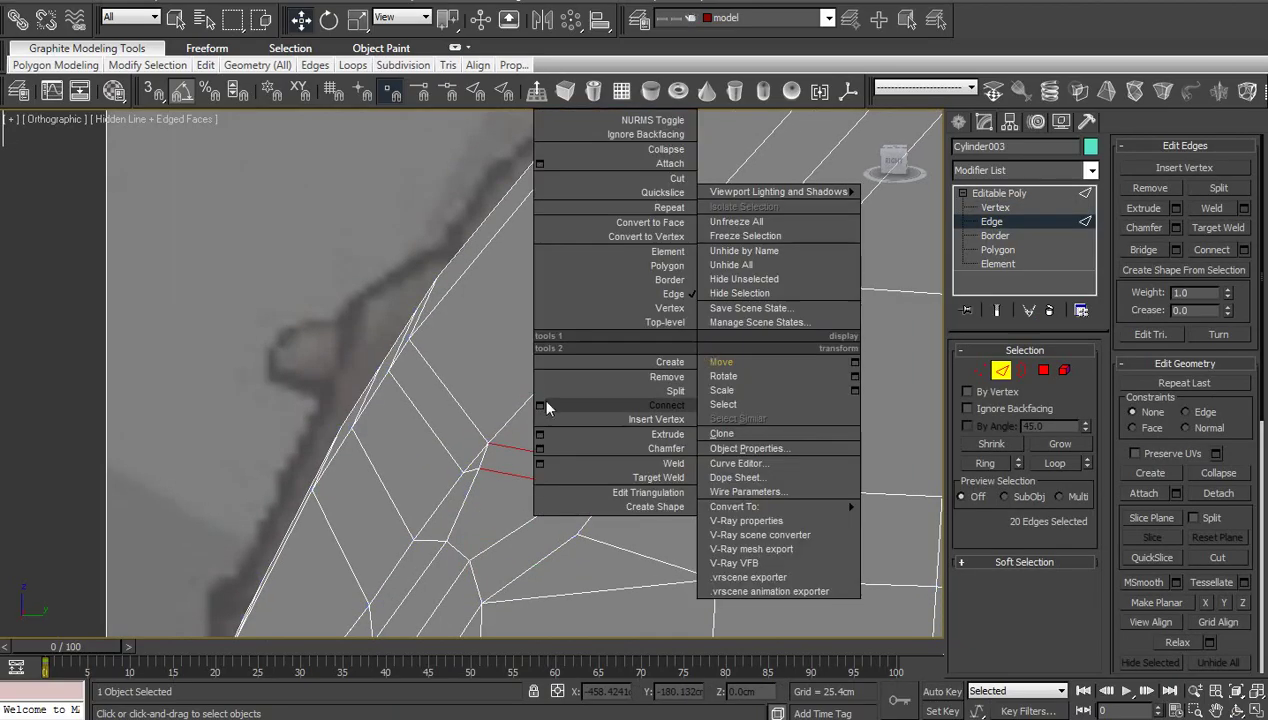
{"action": "left_click", "coordinate": [546, 404]}
{"action": "left_click", "coordinate": [880, 627]}
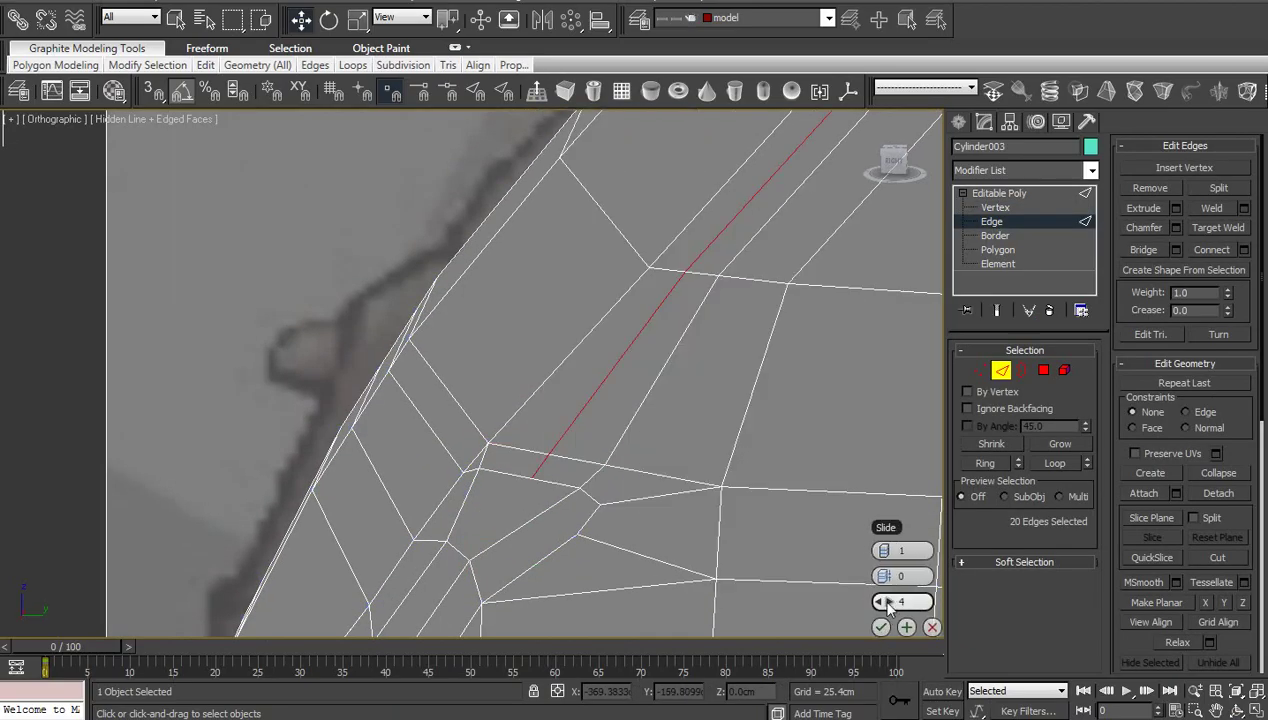
Connect the new loop's end vertex to the vertex where the earlier cut meets the lower face
{"action": "middle_click_drag", "start_coordinate": [680, 489], "coordinate": [728, 346]}
{"action": "scroll", "coordinate": [761, 433], "scroll_direction": "up", "scroll_amount": 2}
{"action": "key", "text": "1"}
{"action": "left_click", "coordinate": [662, 331]}
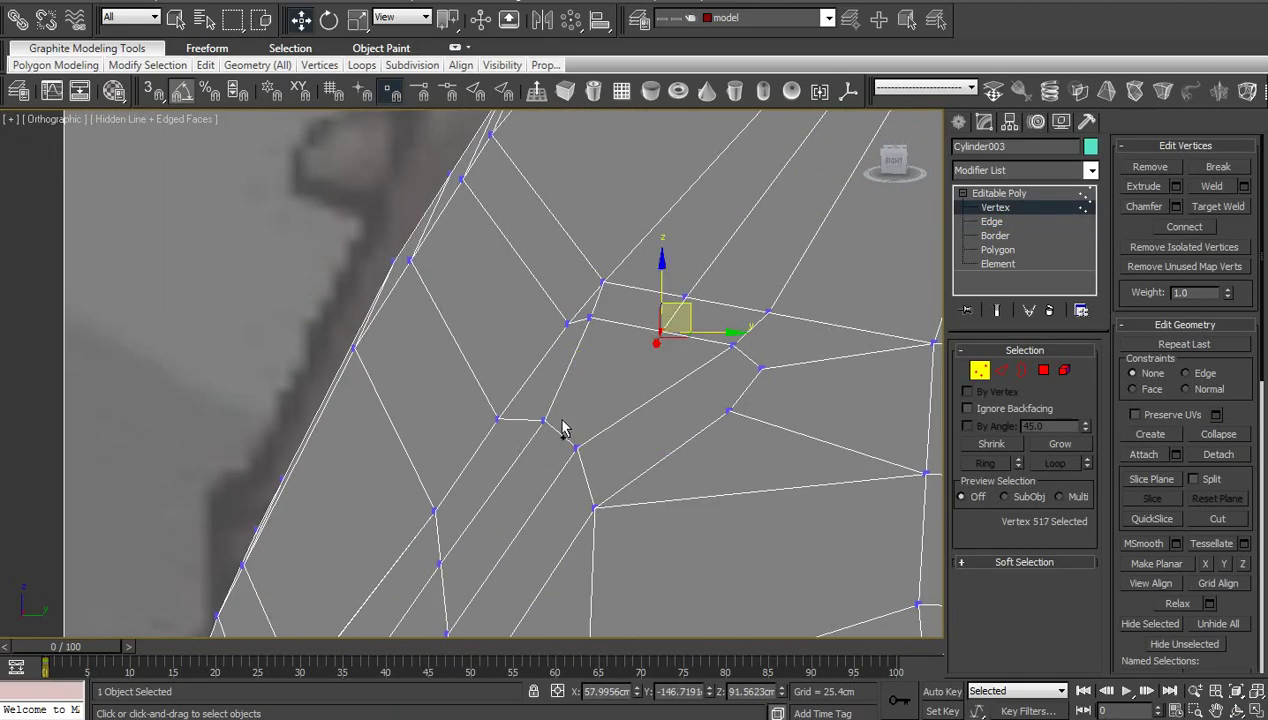
{"action": "left_click", "coordinate": [543, 421], "text": "ctrl"}
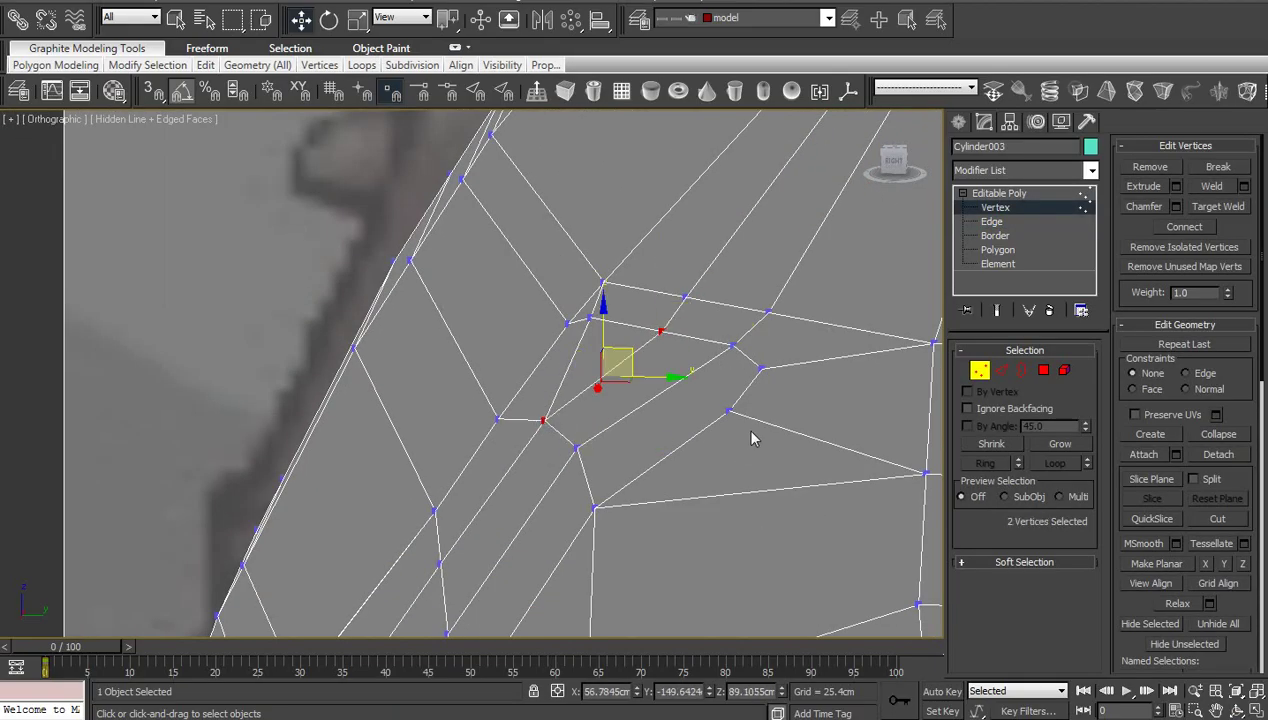
Remove the slanted edge beside the new connection and the short edge above it
{"action": "key", "text": "2"}
{"action": "left_click", "coordinate": [571, 364]}
{"action": "left_click", "coordinate": [659, 406]}
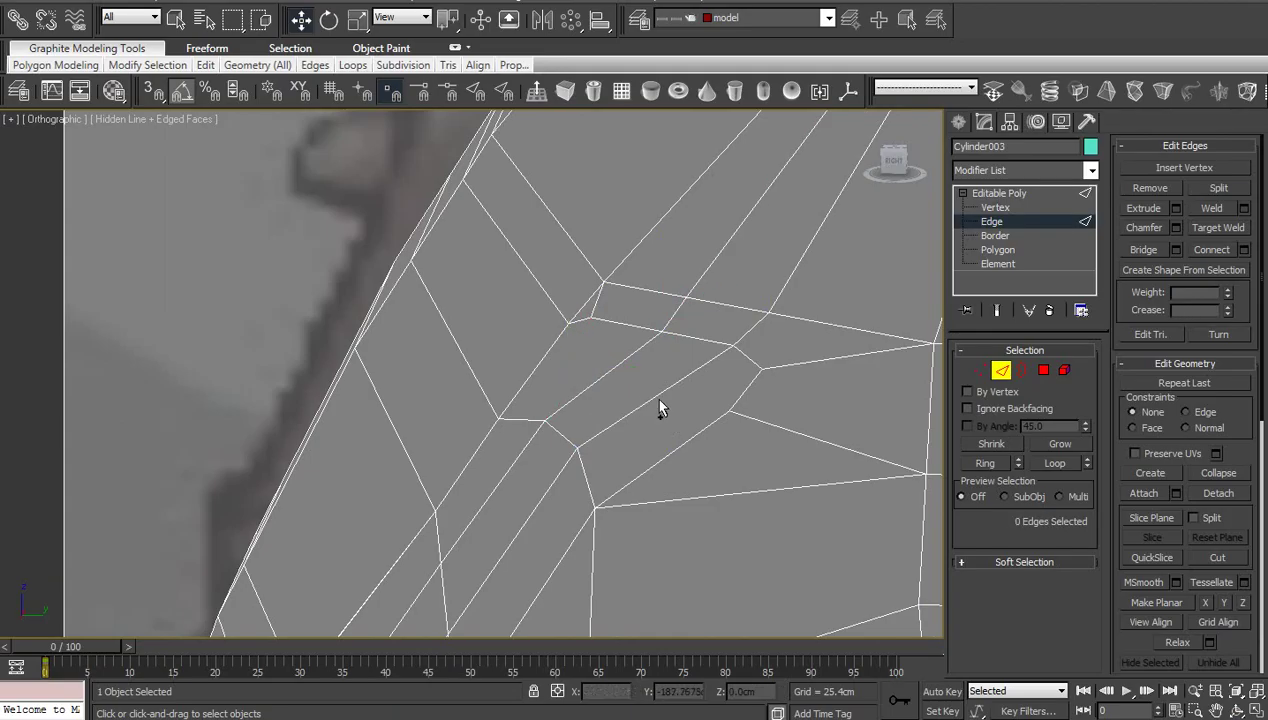
{"action": "left_click", "coordinate": [597, 310]}
{"action": "key", "text": "ctrl+BackSpace"}
With vertex snapping, cut across the vertical strips from the dead-end vertex near the lower corner to the corner vertex at the opposite side
{"action": "scroll", "coordinate": [648, 412], "scroll_direction": "down", "scroll_amount": 3}
{"action": "middle_click_drag", "start_coordinate": [648, 412], "coordinate": [680, 335]}
{"action": "scroll", "coordinate": [674, 357], "scroll_direction": "down", "scroll_amount": 2}
{"action": "scroll", "coordinate": [680, 335], "scroll_direction": "up", "scroll_amount": 2}
{"action": "scroll", "coordinate": [577, 374], "scroll_direction": "up", "scroll_amount": 2}
{"action": "middle_click_drag", "start_coordinate": [577, 374], "coordinate": [682, 373]}
{"action": "scroll", "coordinate": [592, 436], "scroll_direction": "up", "scroll_amount": 2}
{"action": "middle_click_drag", "start_coordinate": [592, 436], "coordinate": [723, 376]}
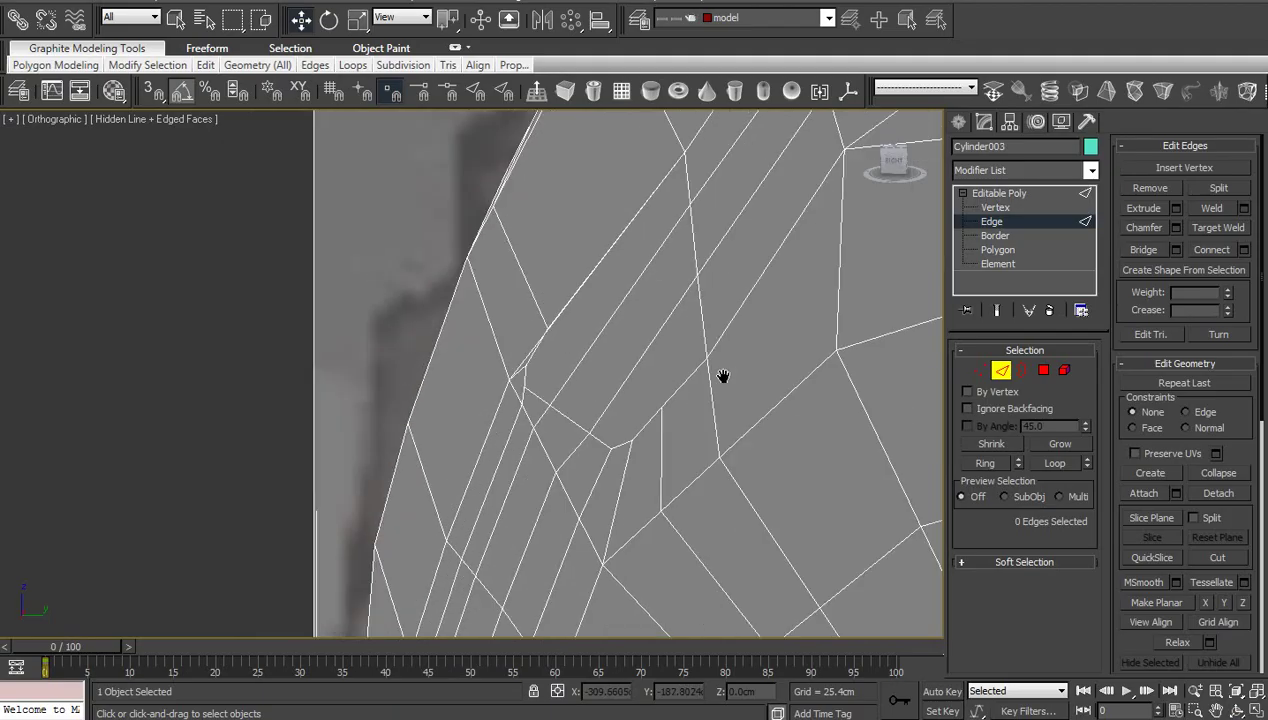
{"action": "key", "text": "1"}
{"action": "left_click", "coordinate": [661, 408]}
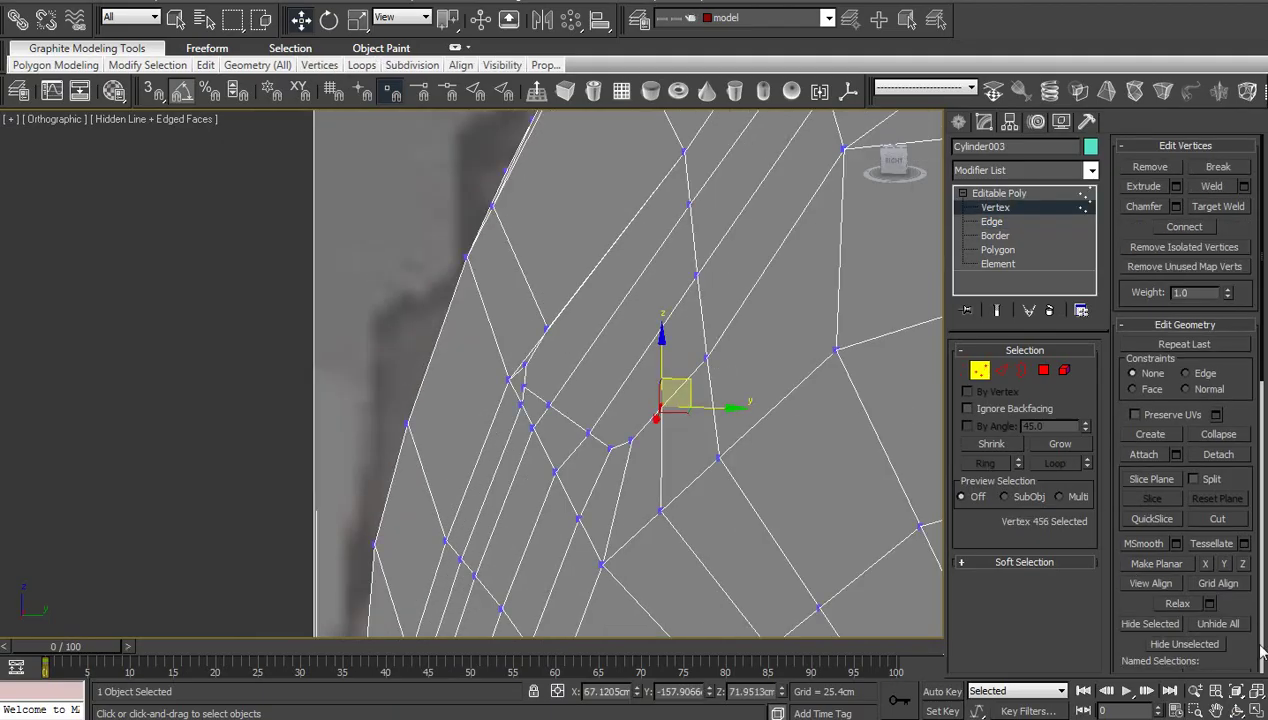
{"action": "left_click", "coordinate": [1237, 711]}
{"action": "mouse_move", "coordinate": [522, 462]}
{"action": "left_mouse_down"}
{"action": "mouse_move", "coordinate": [633, 458]}
{"action": "mouse_move", "coordinate": [513, 441]}
{"action": "mouse_move", "coordinate": [512, 474]}
{"action": "left_mouse_up"}
{"action": "right_click", "coordinate": [512, 475]}
{"action": "key", "text": "alt+c"}
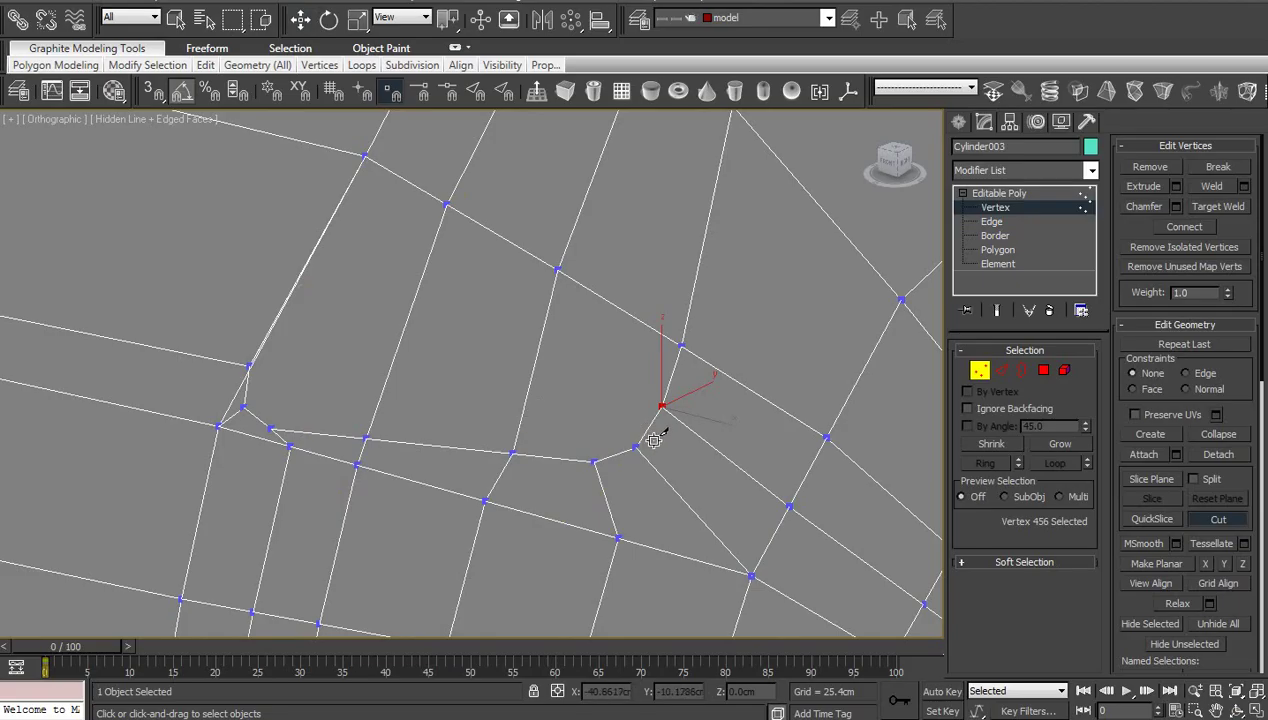
{"action": "left_click", "coordinate": [662, 405]}
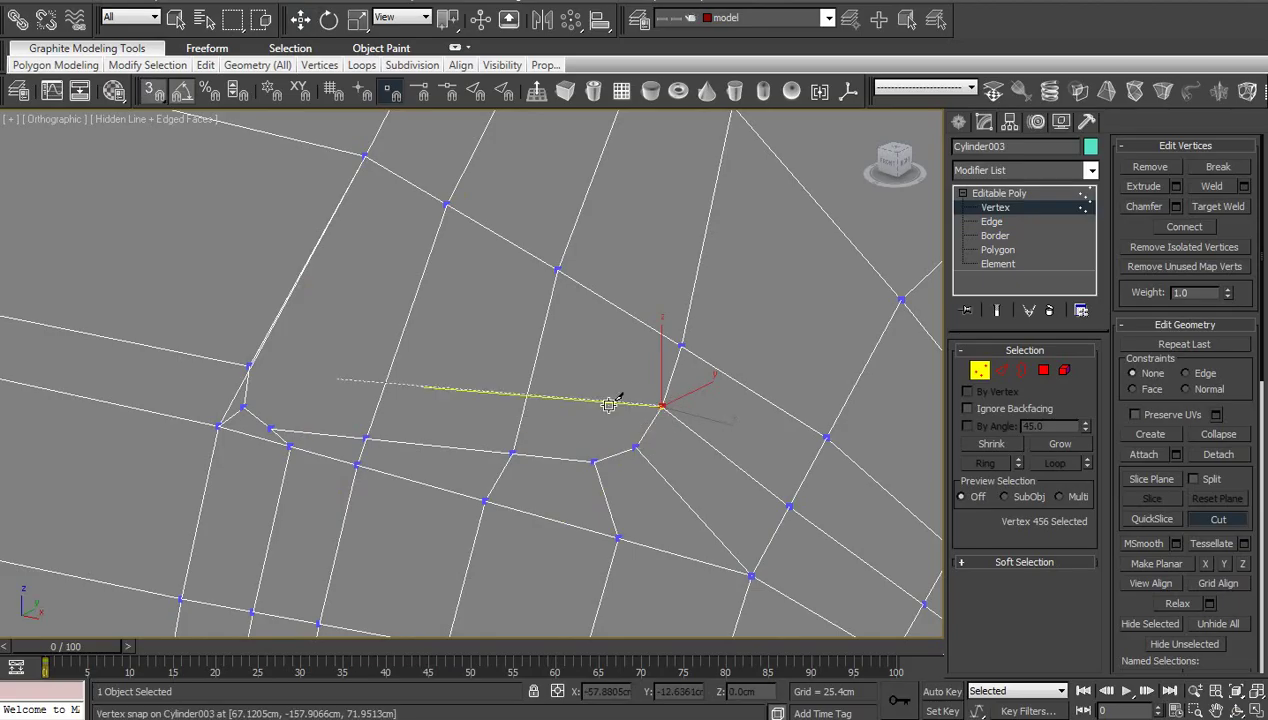
{"action": "left_click", "coordinate": [248, 364]}
{"action": "right_click", "coordinate": [248, 364]}
{"action": "right_click", "coordinate": [250, 365]}
{"action": "scroll", "coordinate": [340, 388], "scroll_direction": "up", "scroll_amount": 2}
{"action": "middle_click_drag", "start_coordinate": [350, 380], "coordinate": [420, 404]}
{"action": "key", "text": "s"}
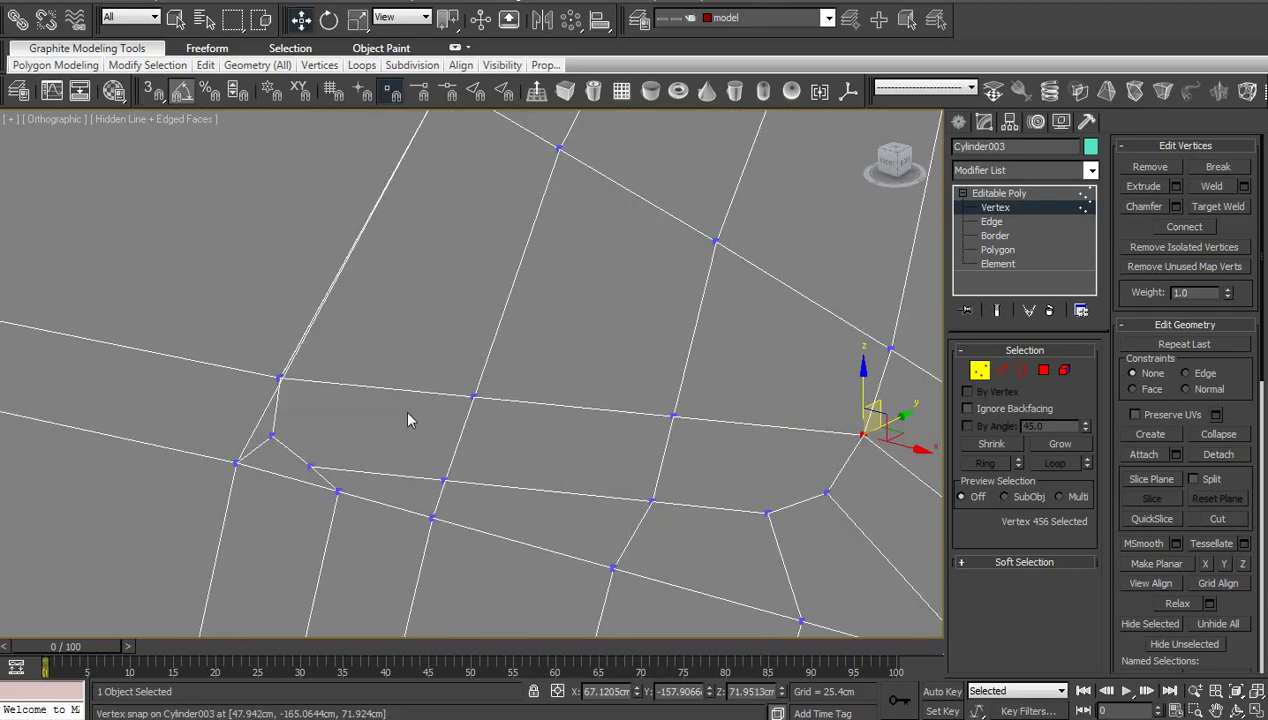
Select the two row vertices on the outer columns beside the cut's far end and raise them to even out the row spacing
{"action": "scroll", "coordinate": [464, 433], "scroll_direction": "down", "scroll_amount": 2}
{"action": "middle_click_drag", "start_coordinate": [464, 440], "coordinate": [475, 515]}
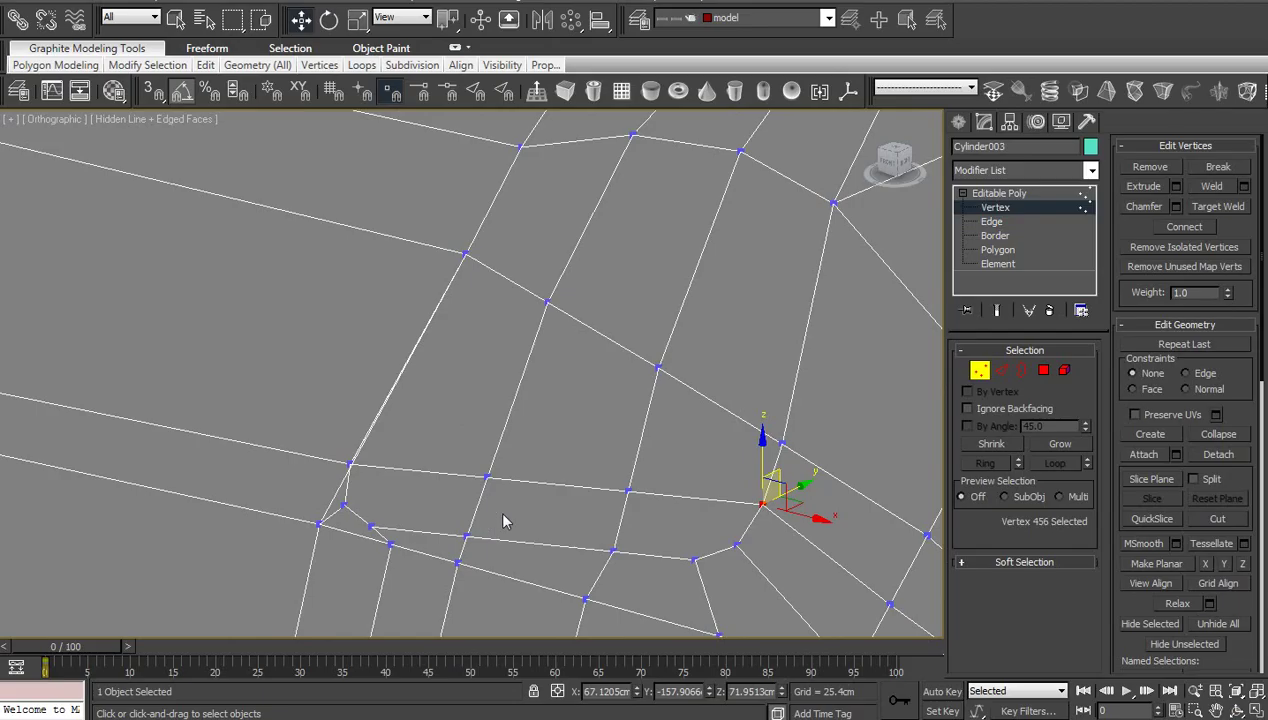
{"action": "middle_click_drag", "start_coordinate": [431, 467], "coordinate": [428, 538]}
{"action": "scroll", "coordinate": [446, 347], "scroll_direction": "down", "scroll_amount": 3}
{"action": "middle_click_drag", "start_coordinate": [447, 347], "coordinate": [555, 325]}
{"action": "scroll", "coordinate": [505, 395], "scroll_direction": "up", "scroll_amount": 4}
{"action": "scroll", "coordinate": [534, 485], "scroll_direction": "down", "scroll_amount": 1}
{"action": "middle_click_drag", "start_coordinate": [520, 487], "coordinate": [632, 415]}
{"action": "scroll", "coordinate": [553, 384], "scroll_direction": "down", "scroll_amount": 3}
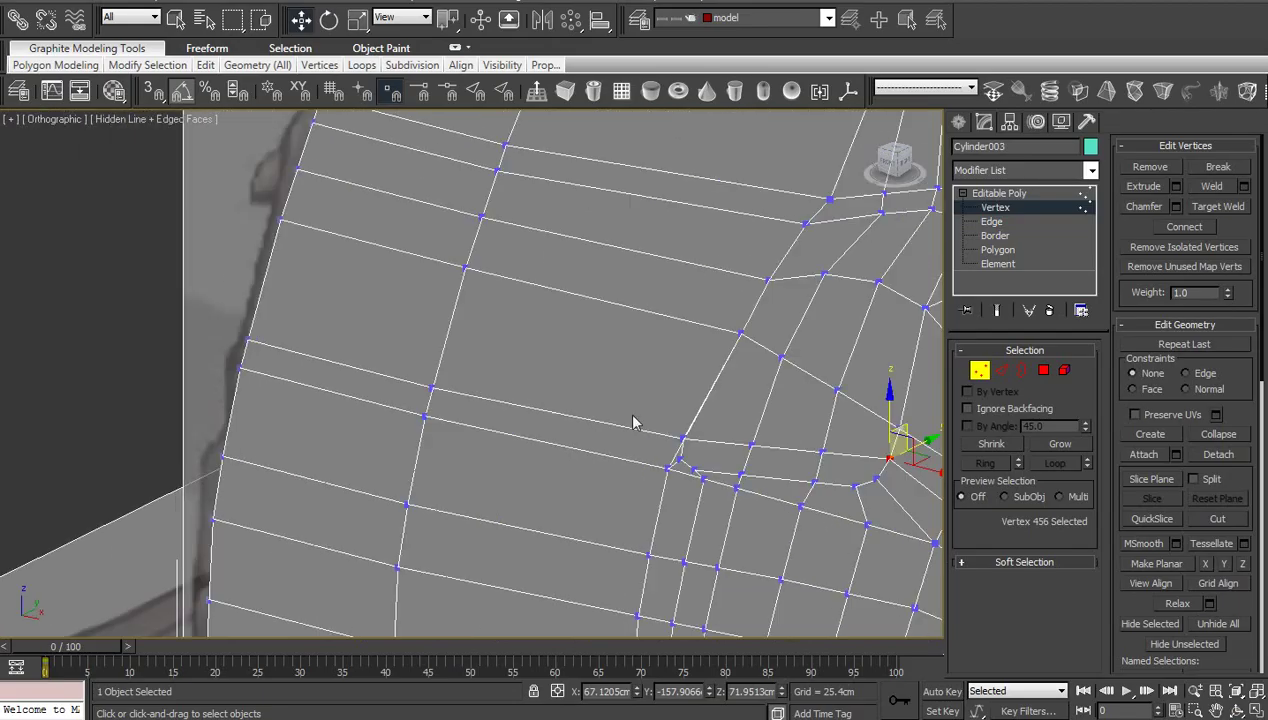
{"action": "left_click_drag", "start_coordinate": [437, 369], "coordinate": [421, 397]}
{"action": "left_click_drag", "start_coordinate": [270, 328], "coordinate": [236, 344], "text": "ctrl"}
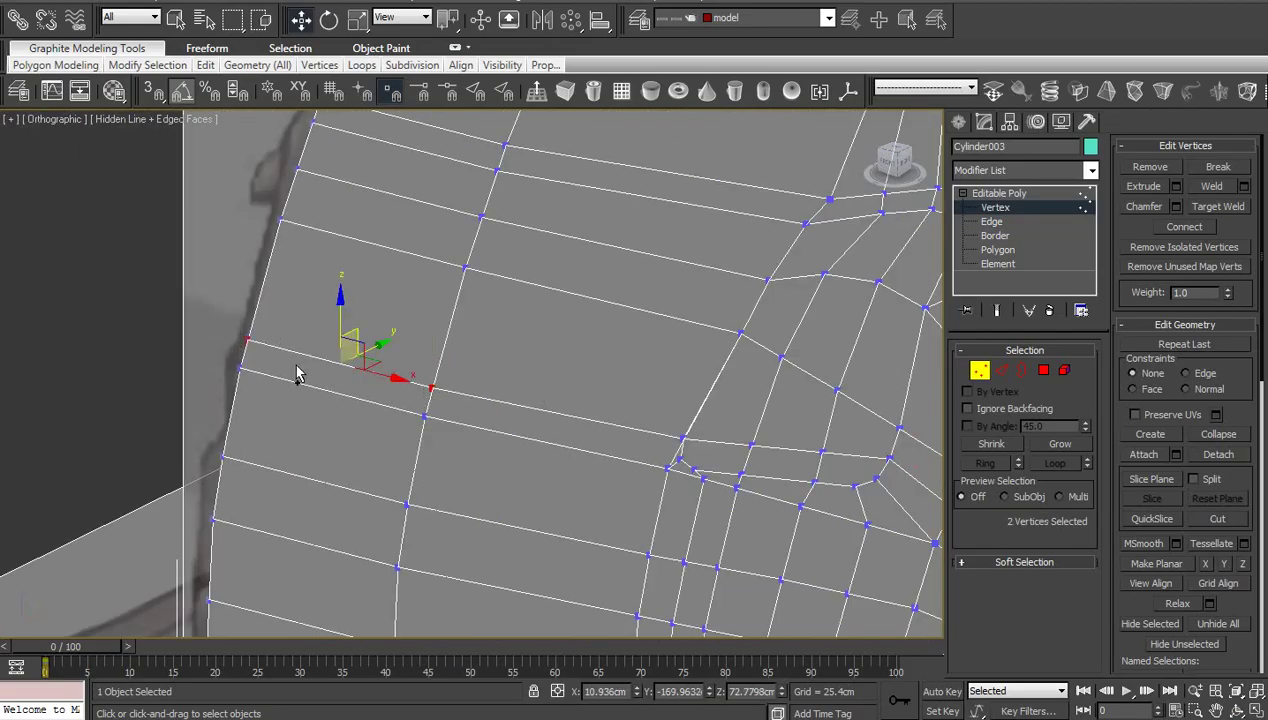
{"action": "left_click_drag", "start_coordinate": [368, 340], "coordinate": [367, 292]}
Remove the long slanted edge that overlaps the side of the patch and bypasses its lower corner vertex
{"action": "middle_click_drag", "start_coordinate": [671, 368], "coordinate": [469, 442]}
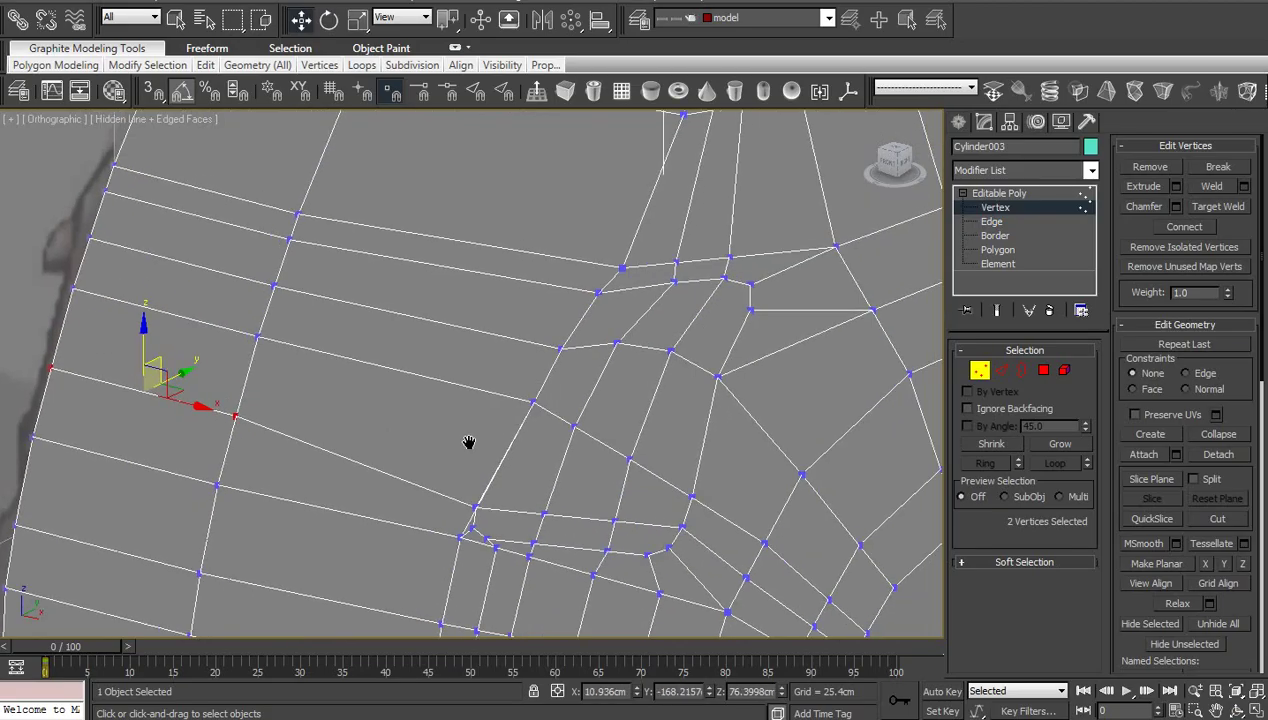
{"action": "scroll", "coordinate": [541, 476], "scroll_direction": "up", "scroll_amount": 2}
{"action": "middle_click_drag", "start_coordinate": [691, 447], "coordinate": [625, 416]}
{"action": "scroll", "coordinate": [533, 485], "scroll_direction": "down", "scroll_amount": 1}
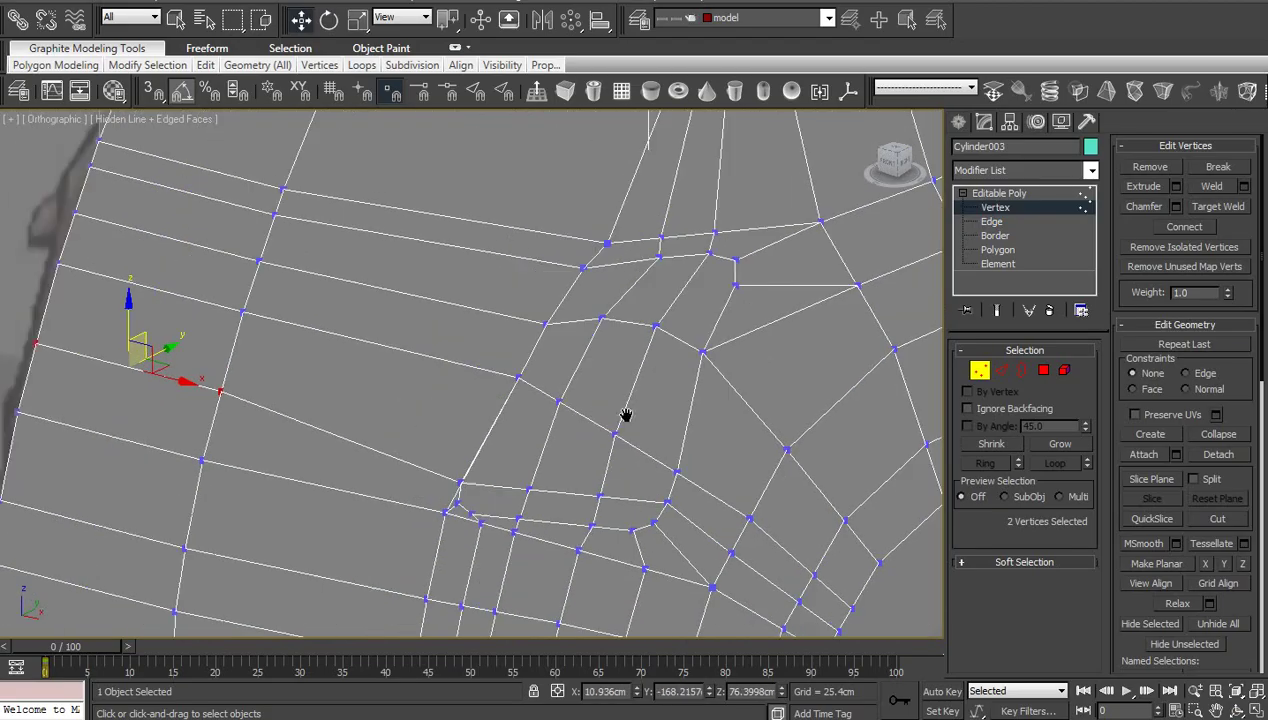
{"action": "middle_click_drag", "start_coordinate": [628, 490], "coordinate": [590, 381]}
{"action": "scroll", "coordinate": [590, 381], "scroll_direction": "up", "scroll_amount": 3}
{"action": "middle_click_drag", "start_coordinate": [541, 420], "coordinate": [593, 376]}
{"action": "scroll", "coordinate": [593, 375], "scroll_direction": "up", "scroll_amount": 3}
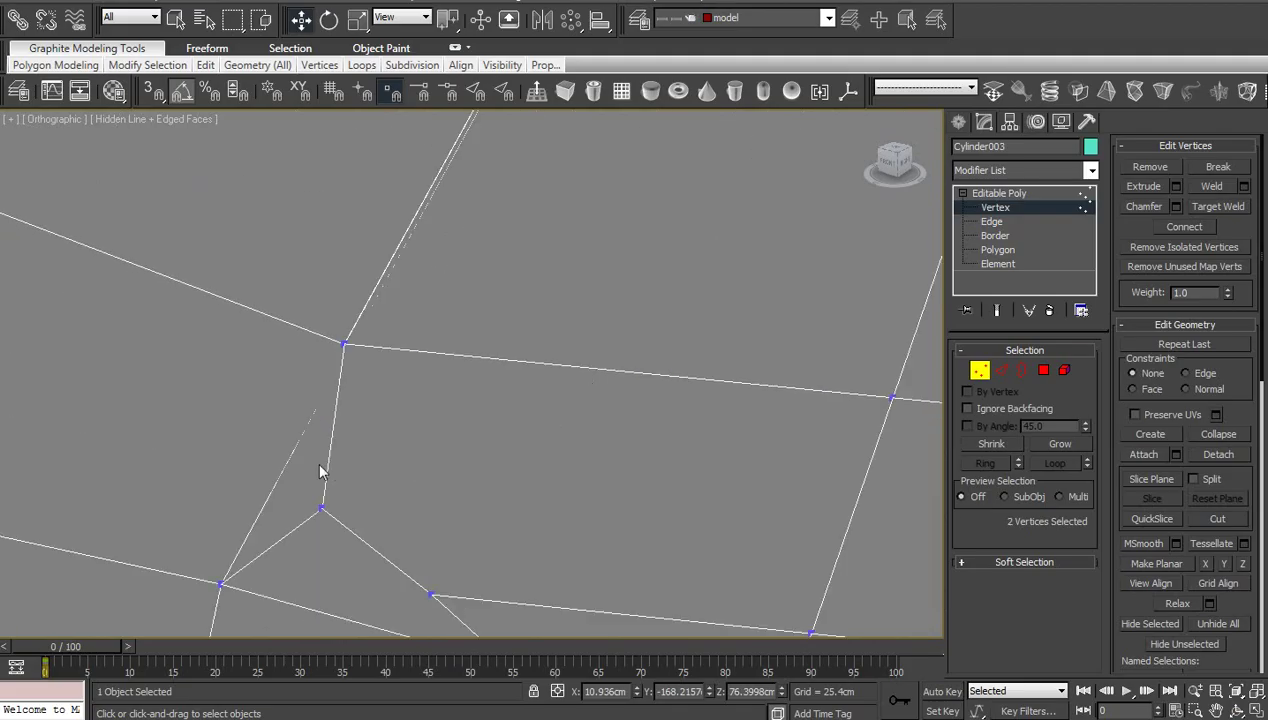
{"action": "key", "text": "2"}
{"action": "left_click", "coordinate": [290, 455]}
{"action": "scroll", "coordinate": [543, 453], "scroll_direction": "down", "scroll_amount": 6}
{"action": "middle_click_drag", "start_coordinate": [543, 453], "coordinate": [614, 470]}
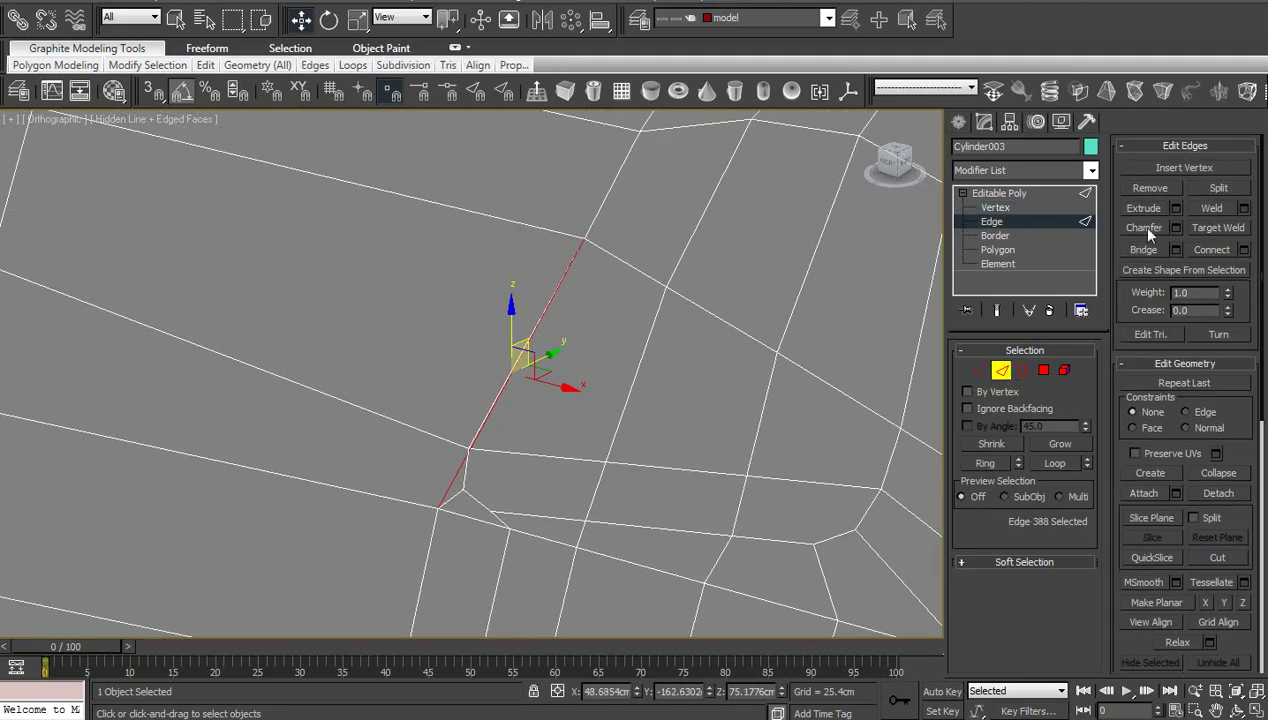
{"action": "left_click", "coordinate": [1148, 189]}
Inset the twelve polygons inside the rounded patch slightly and delete them to leave an opening with a thin rim
{"action": "scroll", "coordinate": [606, 413], "scroll_direction": "up", "scroll_amount": 2}
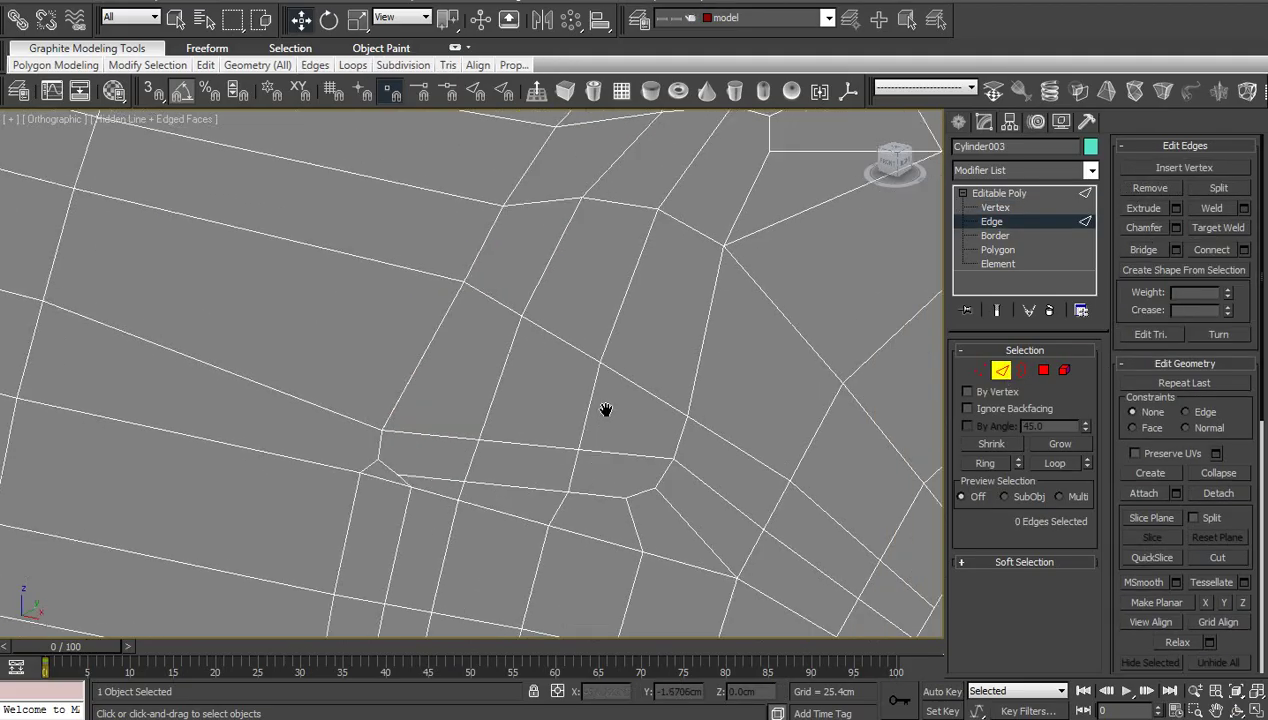
{"action": "middle_click_drag", "start_coordinate": [572, 418], "coordinate": [706, 388]}
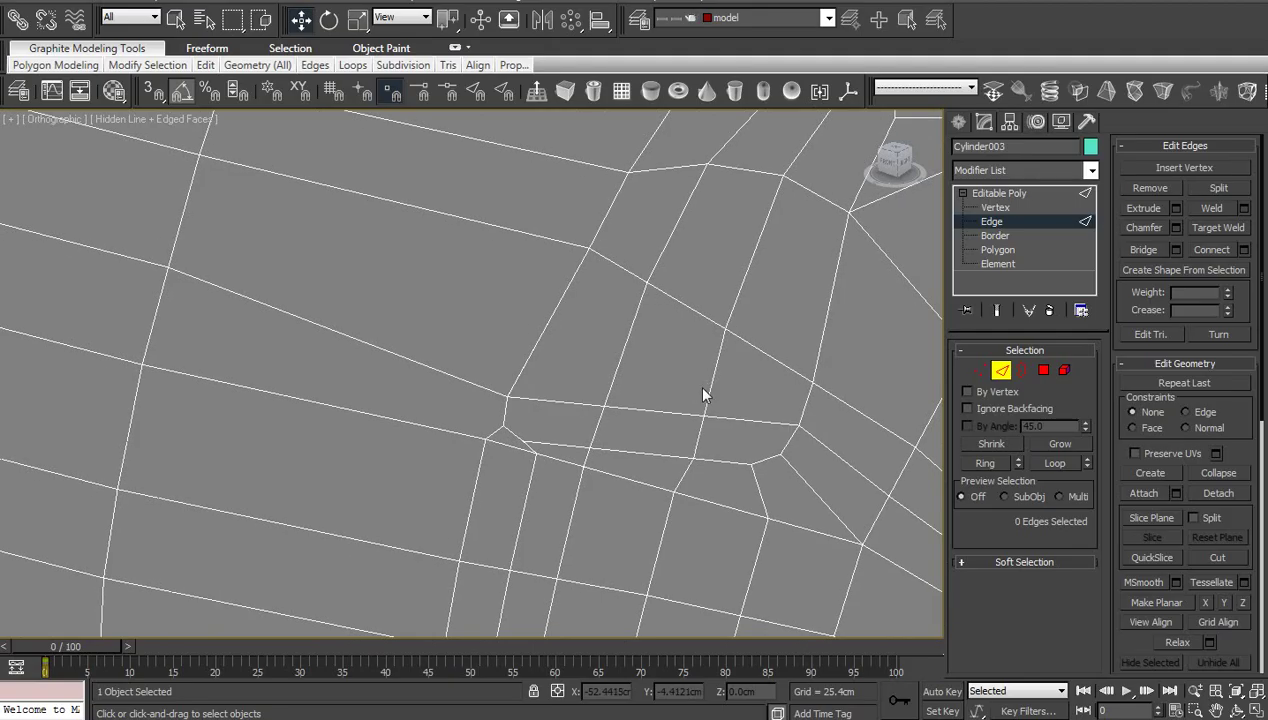
{"action": "scroll", "coordinate": [645, 424], "scroll_direction": "down", "scroll_amount": 5}
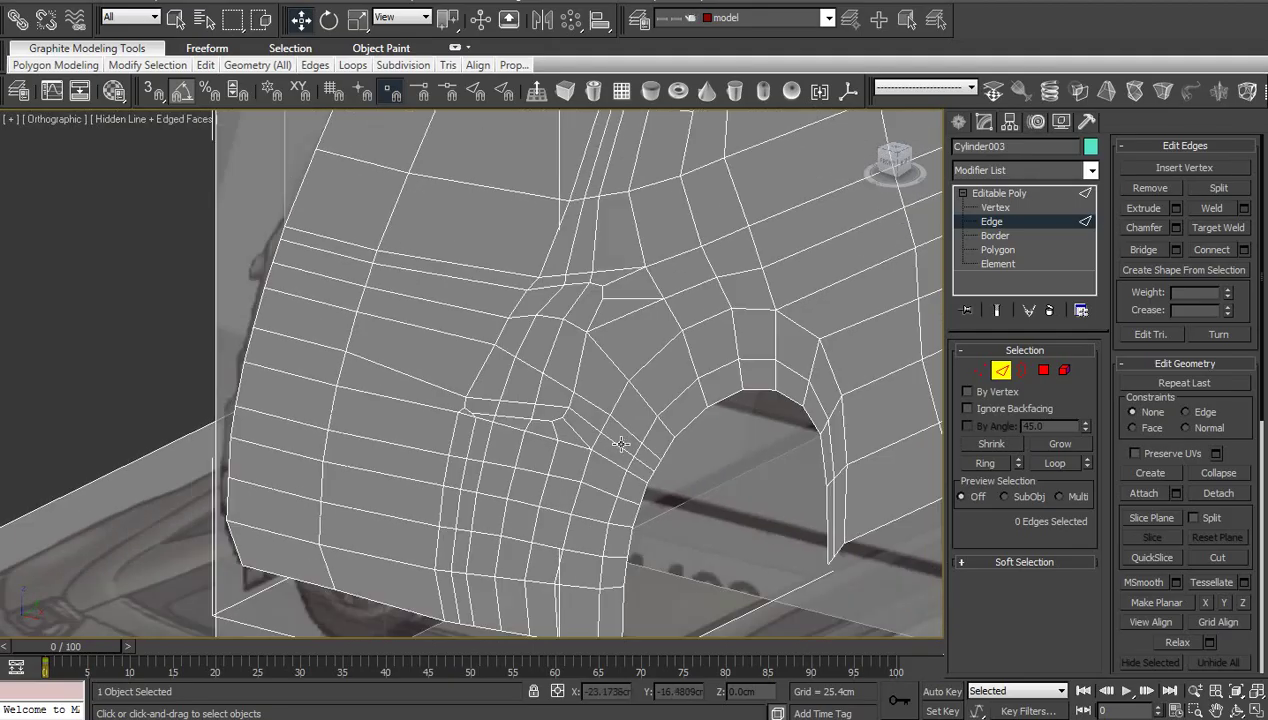
{"action": "left_click", "coordinate": [991, 251]}
{"action": "scroll", "coordinate": [511, 379], "scroll_direction": "up", "scroll_amount": 4}
{"action": "middle_click_drag", "start_coordinate": [511, 379], "coordinate": [492, 406]}
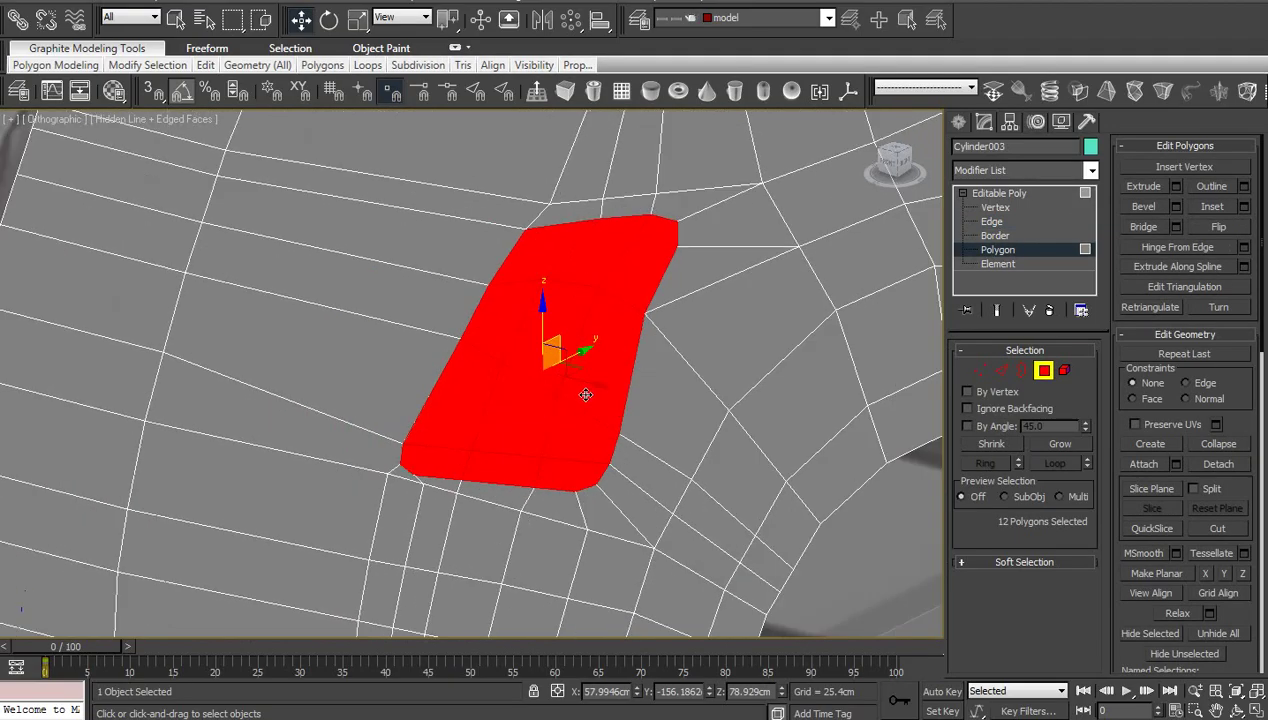
{"action": "scroll", "coordinate": [586, 394], "scroll_direction": "up", "scroll_amount": 2}
{"action": "middle_click_drag", "start_coordinate": [586, 394], "coordinate": [549, 466]}
{"action": "right_click", "coordinate": [594, 369]}
{"action": "left_click", "coordinate": [438, 453]}
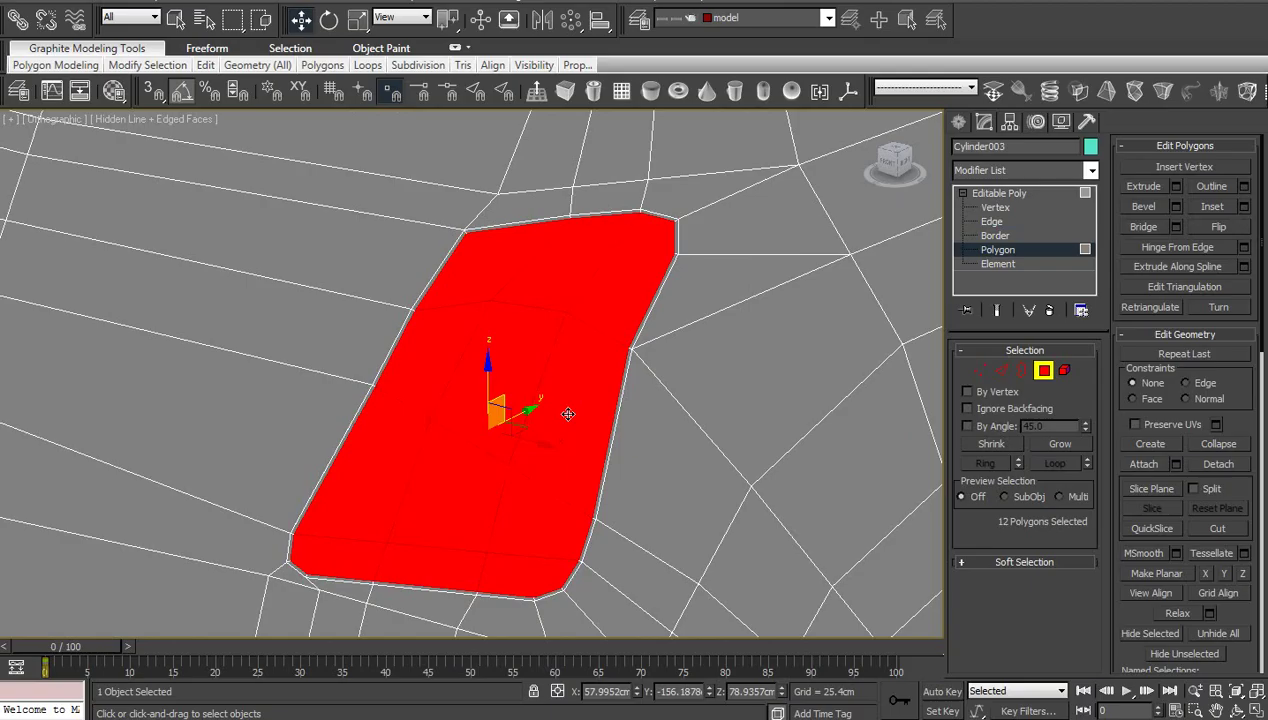
{"action": "key", "text": "Delete"}
Connect the rim vertex at the opening's inner bend to the vertex opposite it near the wheel arch
{"action": "middle_click_drag", "start_coordinate": [619, 306], "coordinate": [464, 459]}
{"action": "scroll", "coordinate": [461, 507], "scroll_direction": "up", "scroll_amount": 3}
{"action": "scroll", "coordinate": [463, 510], "scroll_direction": "down", "scroll_amount": 4}
{"action": "scroll", "coordinate": [465, 513], "scroll_direction": "down", "scroll_amount": 2}
{"action": "scroll", "coordinate": [486, 447], "scroll_direction": "up", "scroll_amount": 2}
{"action": "scroll", "coordinate": [527, 440], "scroll_direction": "up", "scroll_amount": 2}
{"action": "scroll", "coordinate": [464, 459], "scroll_direction": "up", "scroll_amount": 2}
{"action": "key", "text": "1"}
{"action": "left_click", "coordinate": [744, 444]}
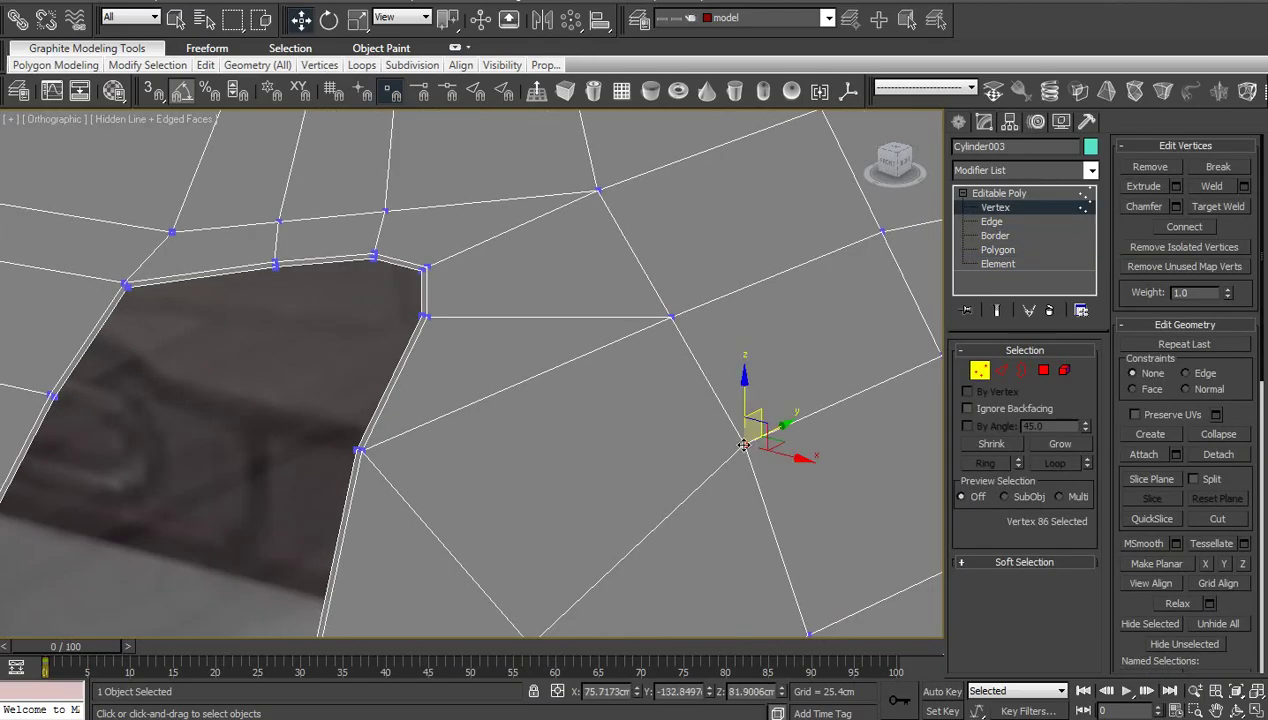
{"action": "left_click", "coordinate": [360, 451], "text": "ctrl"}
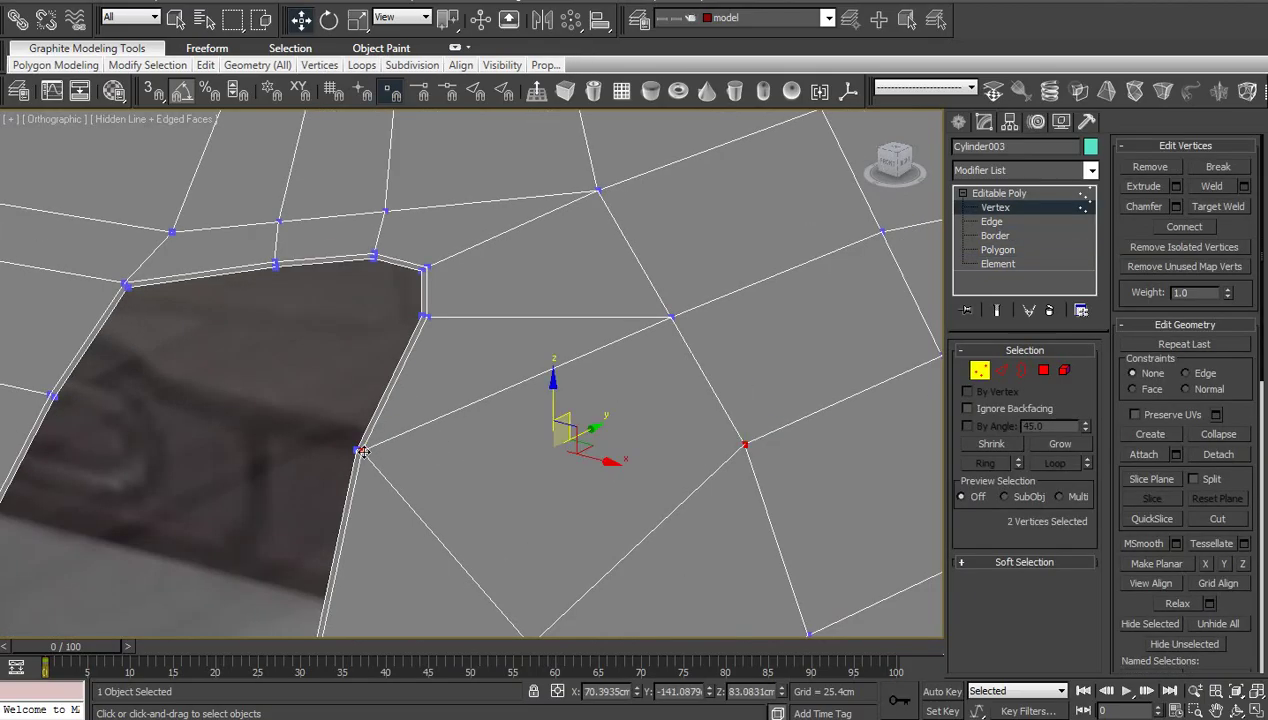
{"action": "key", "text": "ctrl+shift+e"}
{"action": "left_click", "coordinate": [591, 482]}
Remove the diagonal edge directly above the new connection
{"action": "scroll", "coordinate": [591, 482], "scroll_direction": "down", "scroll_amount": 4}
{"action": "middle_click_drag", "start_coordinate": [591, 482], "coordinate": [598, 459]}
{"action": "key", "text": "2"}
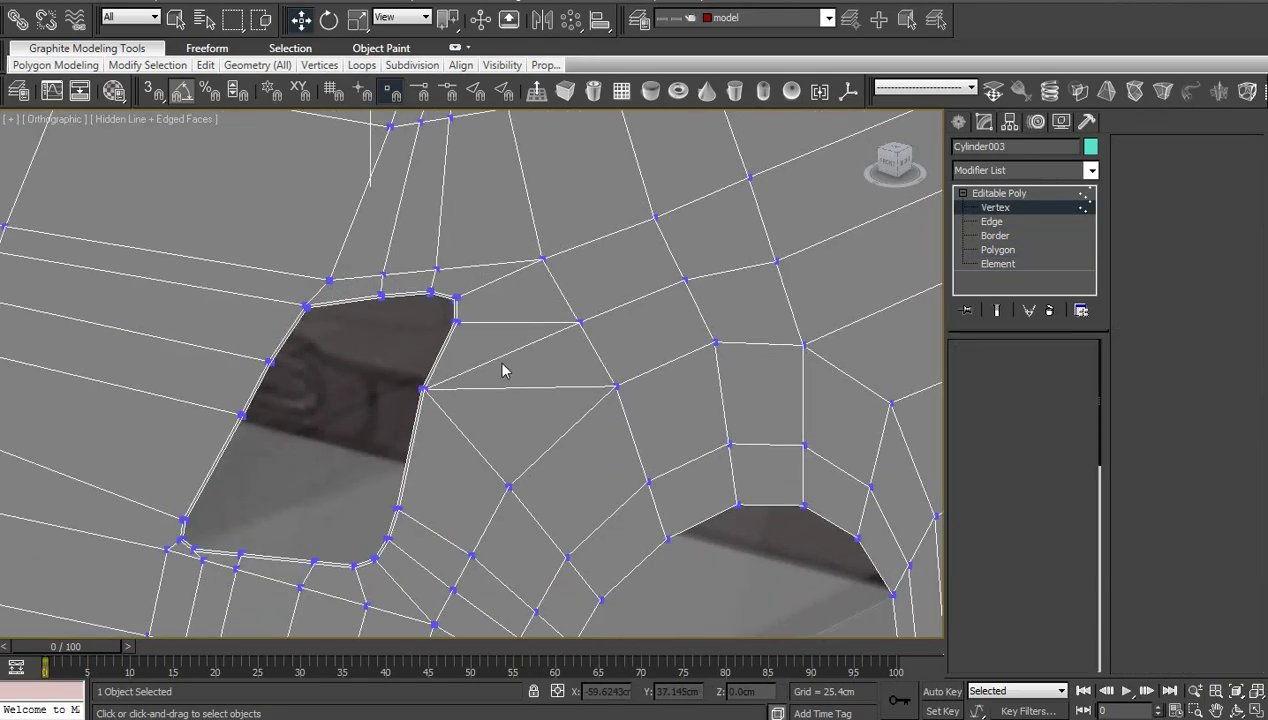
{"action": "key", "text": "2"}
{"action": "left_click", "coordinate": [499, 360]}
{"action": "left_click", "coordinate": [559, 432]}
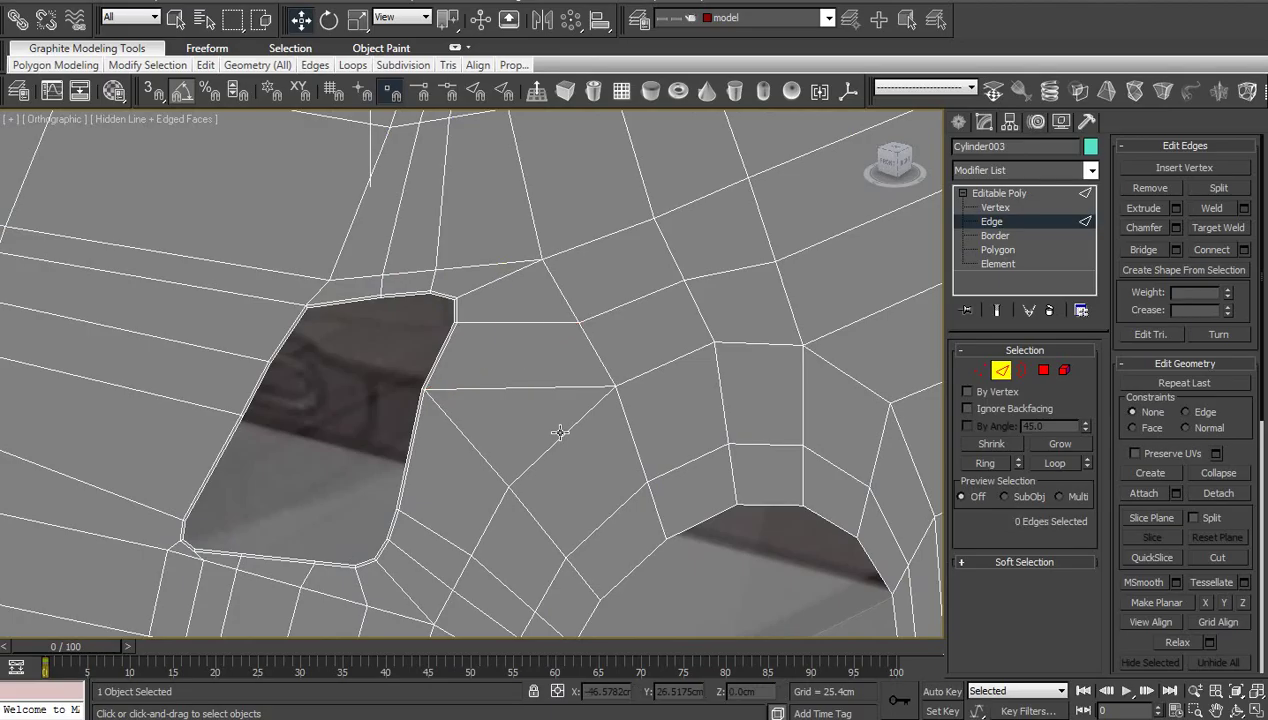
Examine the edge flow around the opening, including a temporary NURMS smoothing preview of the mesh
{"action": "scroll", "coordinate": [570, 445], "scroll_direction": "up", "scroll_amount": 4}
{"action": "scroll", "coordinate": [555, 482], "scroll_direction": "down", "scroll_amount": 2}
{"action": "middle_click_drag", "start_coordinate": [557, 486], "coordinate": [580, 472]}
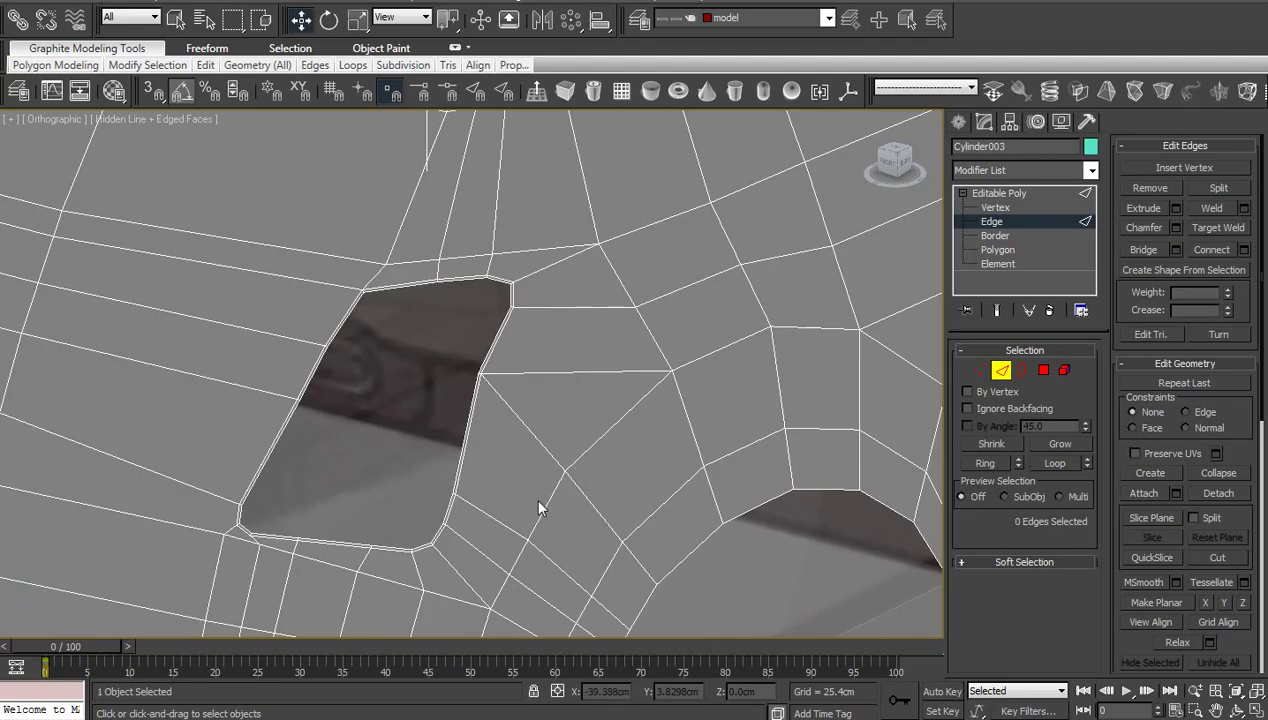
{"action": "middle_click_drag", "start_coordinate": [533, 495], "coordinate": [640, 430]}
{"action": "scroll", "coordinate": [518, 468], "scroll_direction": "up", "scroll_amount": 4}
{"action": "scroll", "coordinate": [465, 507], "scroll_direction": "up", "scroll_amount": 2}
{"action": "middle_click_drag", "start_coordinate": [465, 507], "coordinate": [617, 361]}
{"action": "scroll", "coordinate": [567, 436], "scroll_direction": "down", "scroll_amount": 2}
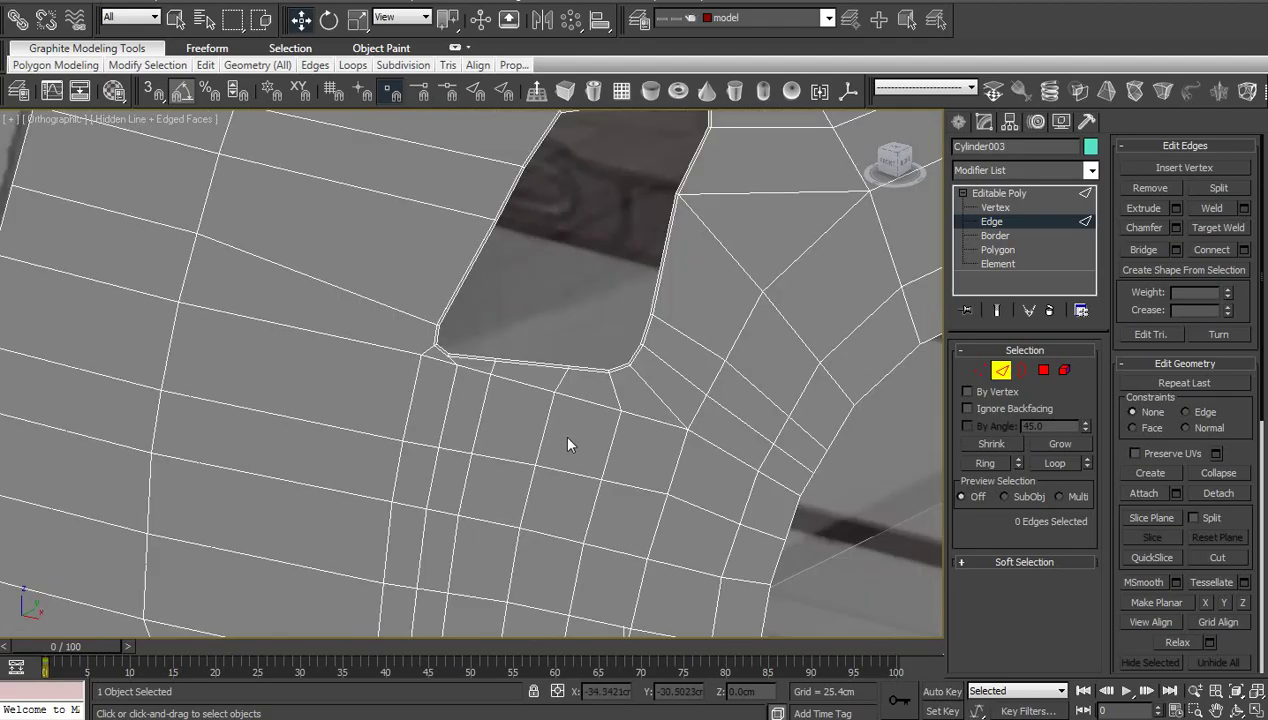
{"action": "key", "text": "ctrl+q"}
{"action": "scroll", "coordinate": [650, 412], "scroll_direction": "down", "scroll_amount": 2}
{"action": "middle_click_drag", "start_coordinate": [662, 415], "coordinate": [568, 490]}
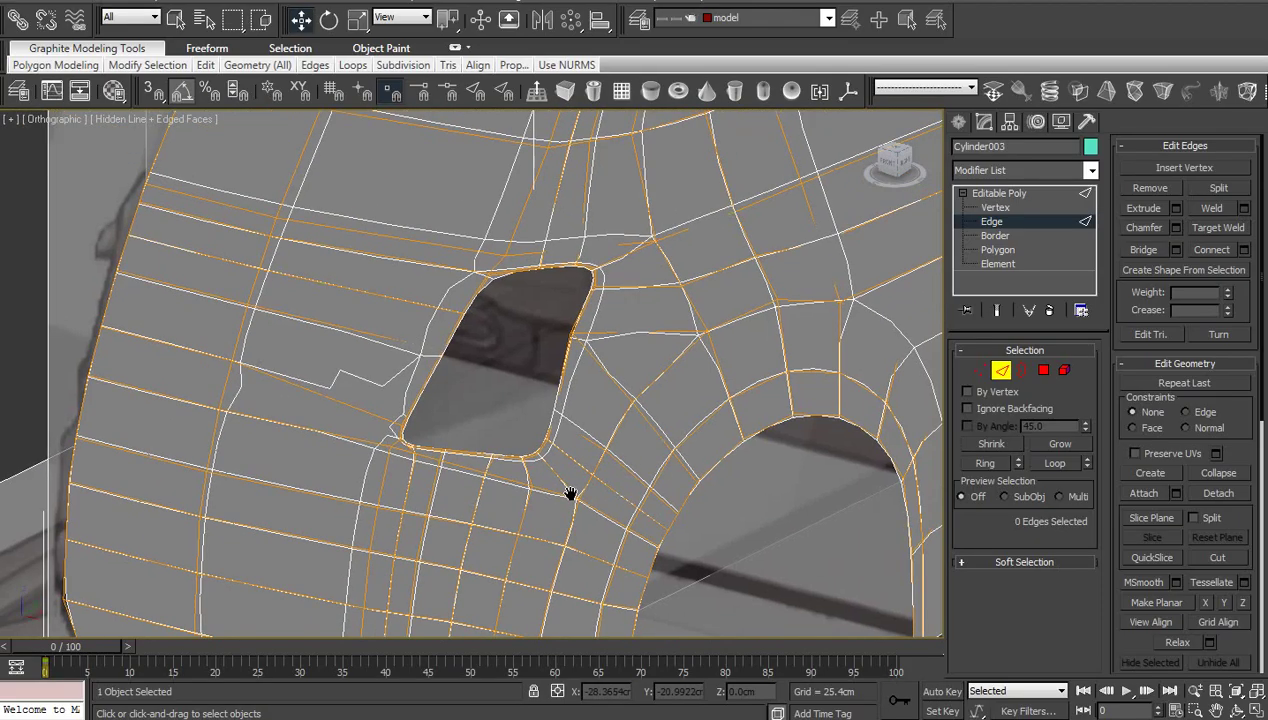
{"action": "key", "text": "ctrl+q"}
Inspect the vertices at the opening's upper outer corner up close, using a region selection to check for doubles
{"action": "left_click", "coordinate": [998, 207]}
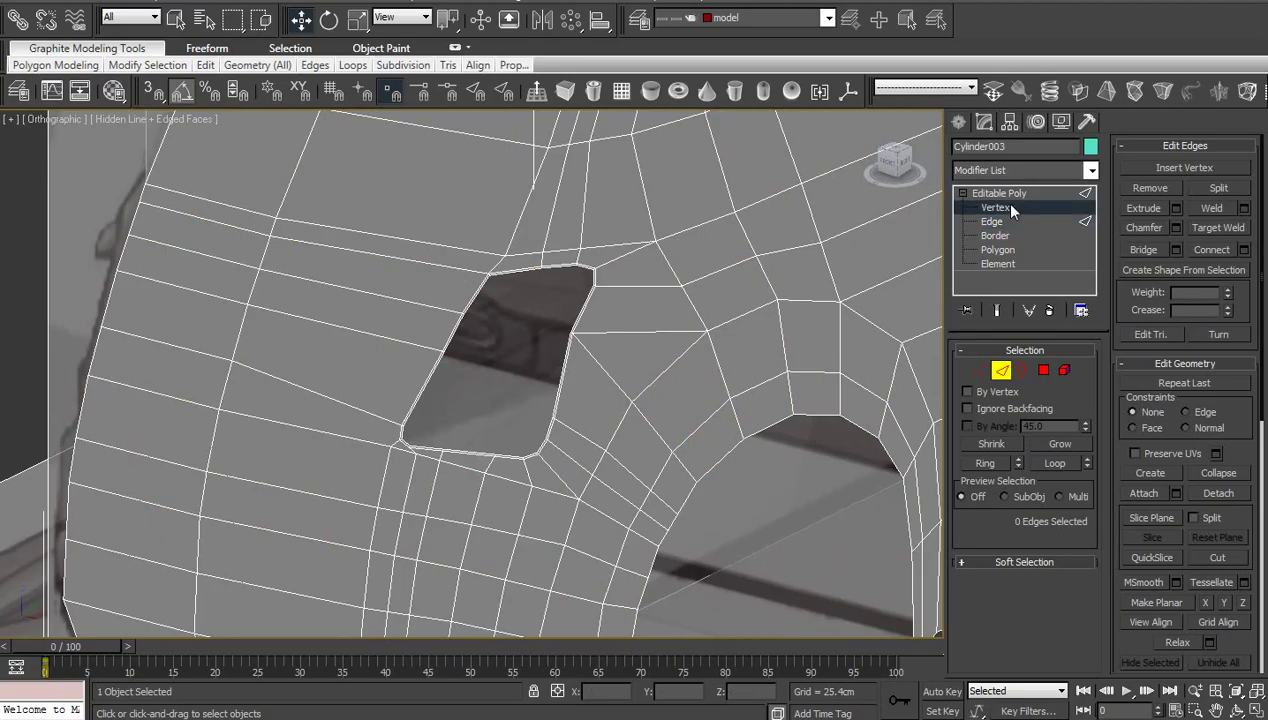
{"action": "scroll", "coordinate": [531, 304], "scroll_direction": "up", "scroll_amount": 3}
{"action": "middle_click_drag", "start_coordinate": [529, 301], "coordinate": [456, 419]}
{"action": "left_click_drag", "start_coordinate": [382, 401], "coordinate": [263, 293]}
{"action": "key", "text": "z"}
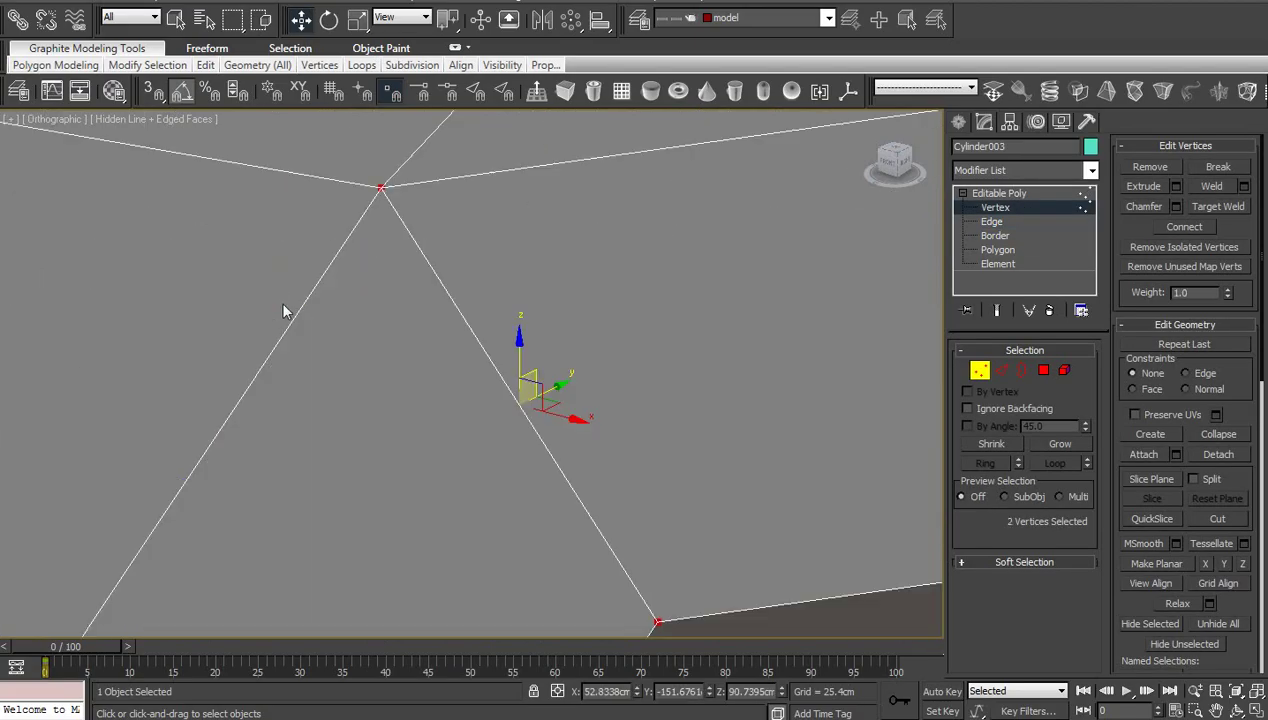
{"action": "scroll", "coordinate": [471, 374], "scroll_direction": "down", "scroll_amount": 3}
{"action": "left_click", "coordinate": [598, 460]}
{"action": "scroll", "coordinate": [599, 463], "scroll_direction": "down", "scroll_amount": 4}
{"action": "key", "text": "ctrl+a"}
{"action": "right_click", "coordinate": [601, 464]}
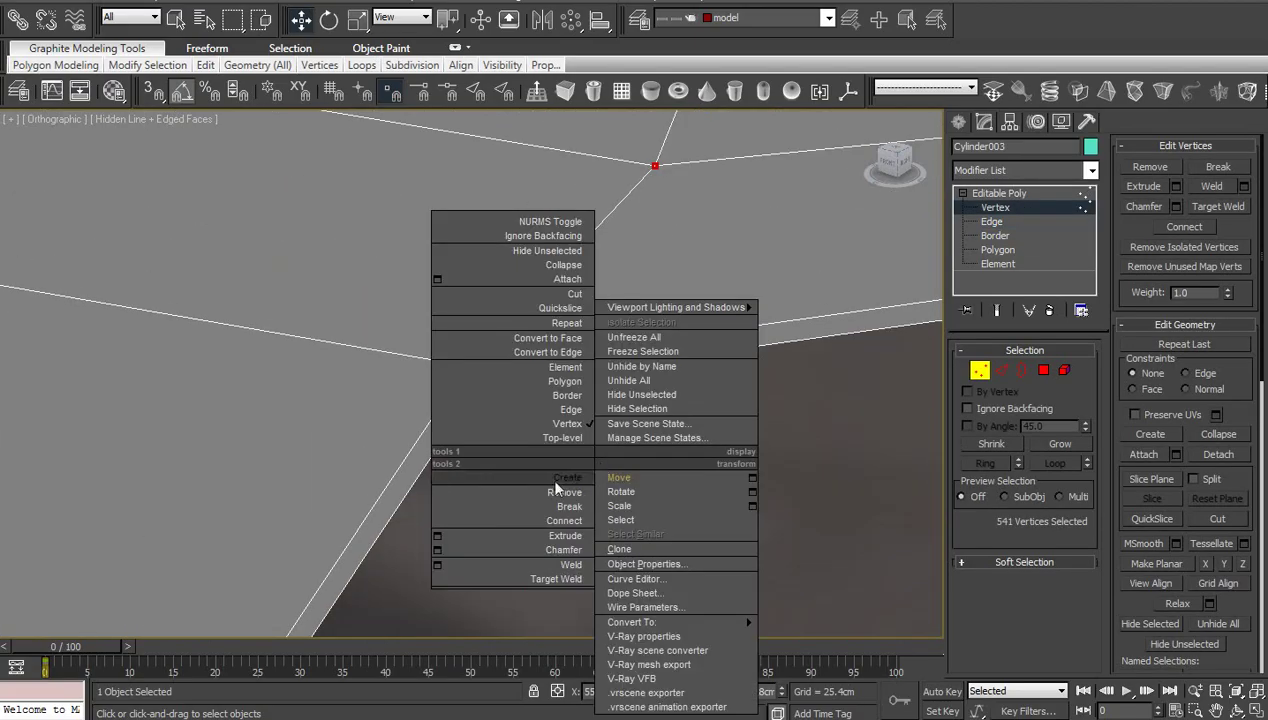
{"action": "left_click", "coordinate": [441, 562]}
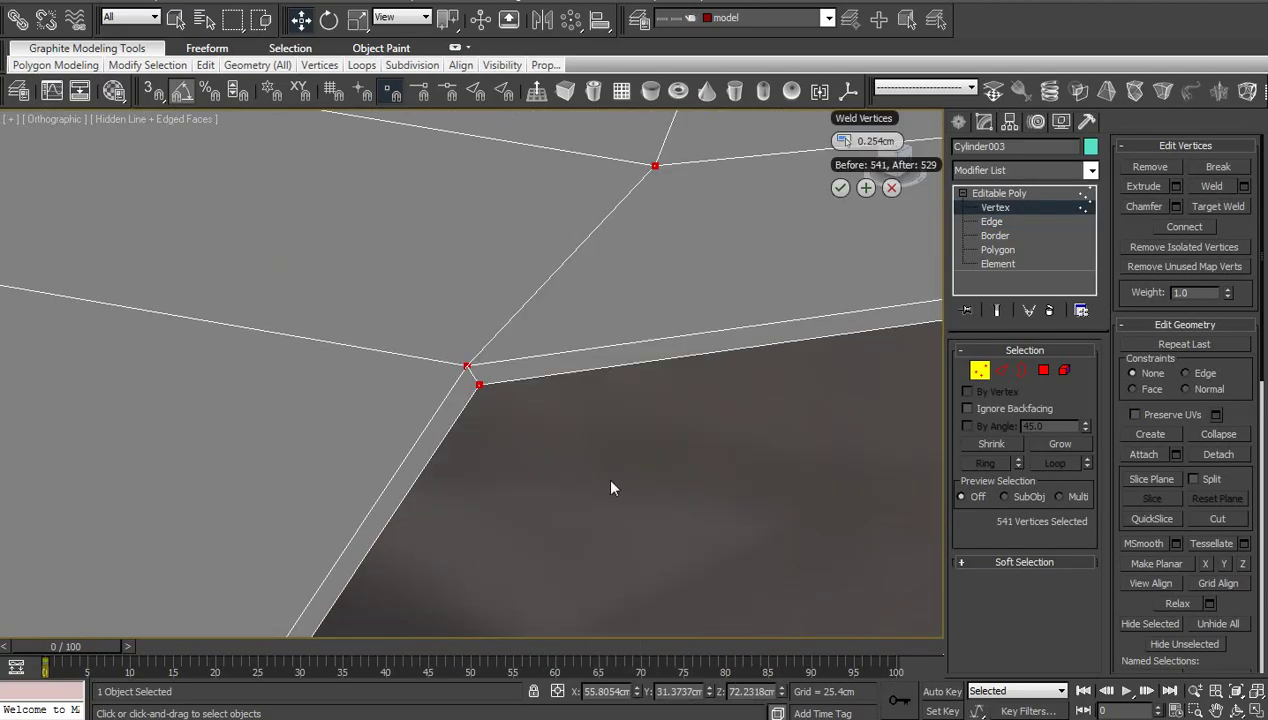
{"action": "left_click", "coordinate": [849, 145]}
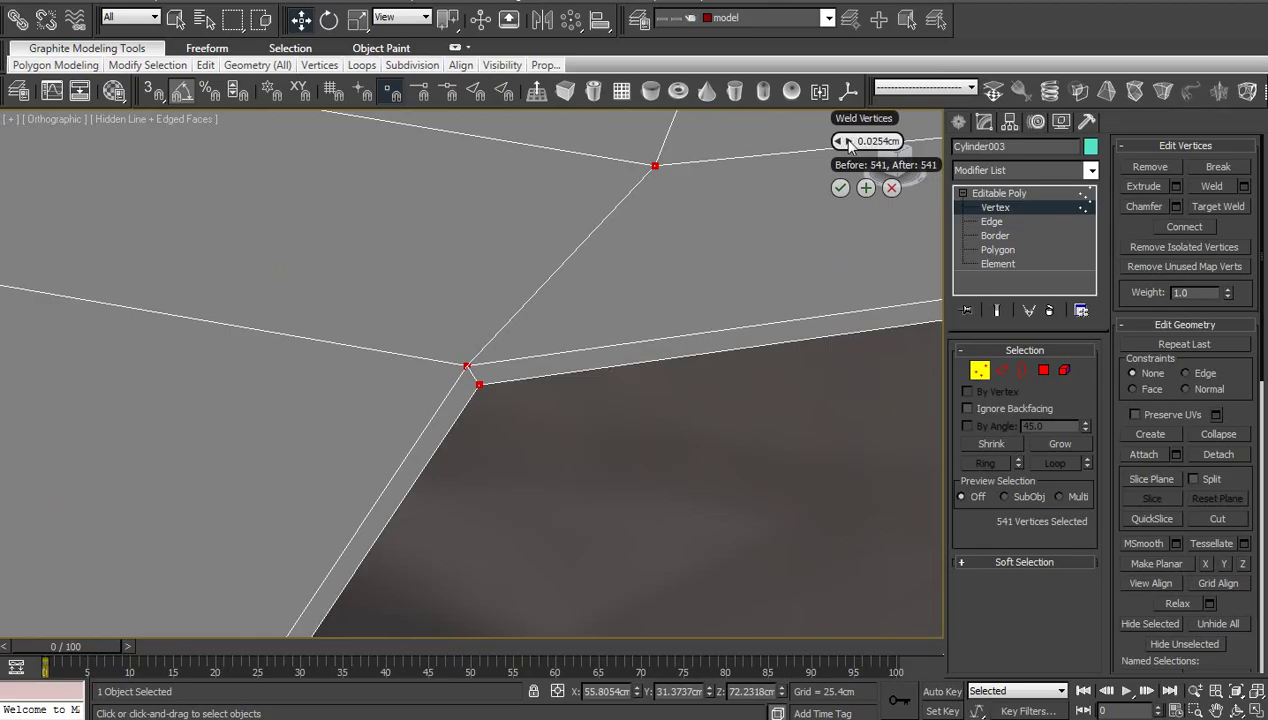
{"action": "left_click", "coordinate": [849, 143]}
{"action": "left_click", "coordinate": [891, 187]}
Try welding the two rim corner vertices with a 1.0 cm threshold, and apply the weld with a far smaller threshold instead
{"action": "left_click", "coordinate": [653, 439]}
{"action": "left_click_drag", "start_coordinate": [571, 320], "coordinate": [400, 433]}
{"action": "key", "text": "ctrl+shift+w"}
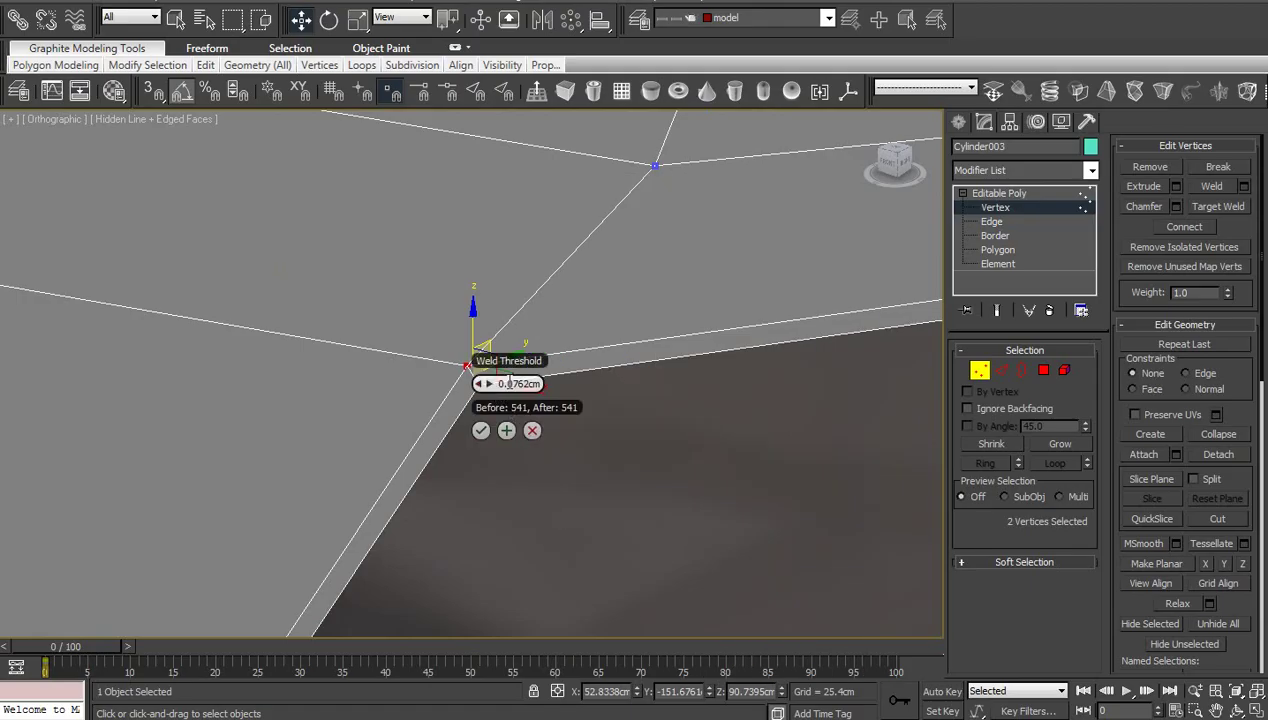
{"action": "double_click", "coordinate": [515, 383]}
{"action": "type", "text": "1"}
{"action": "key", "text": "Return"}
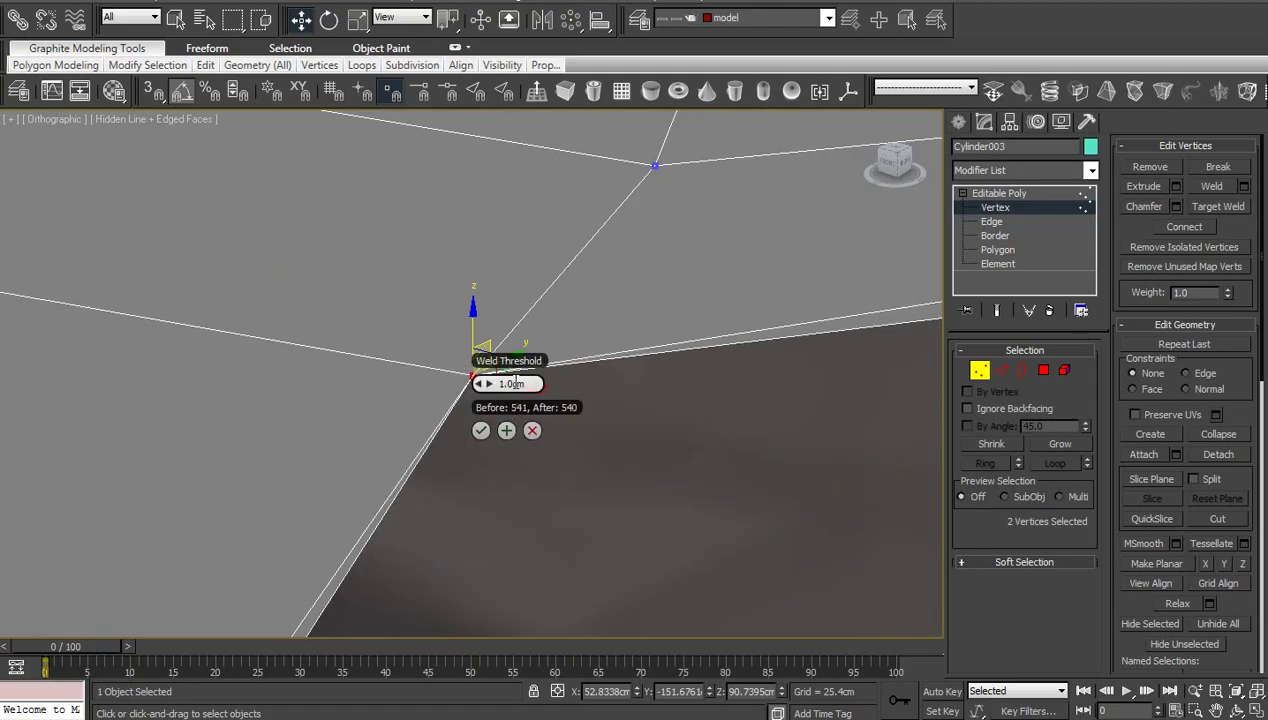
{"action": "right_click", "coordinate": [484, 385]}
{"action": "left_click", "coordinate": [490, 384]}
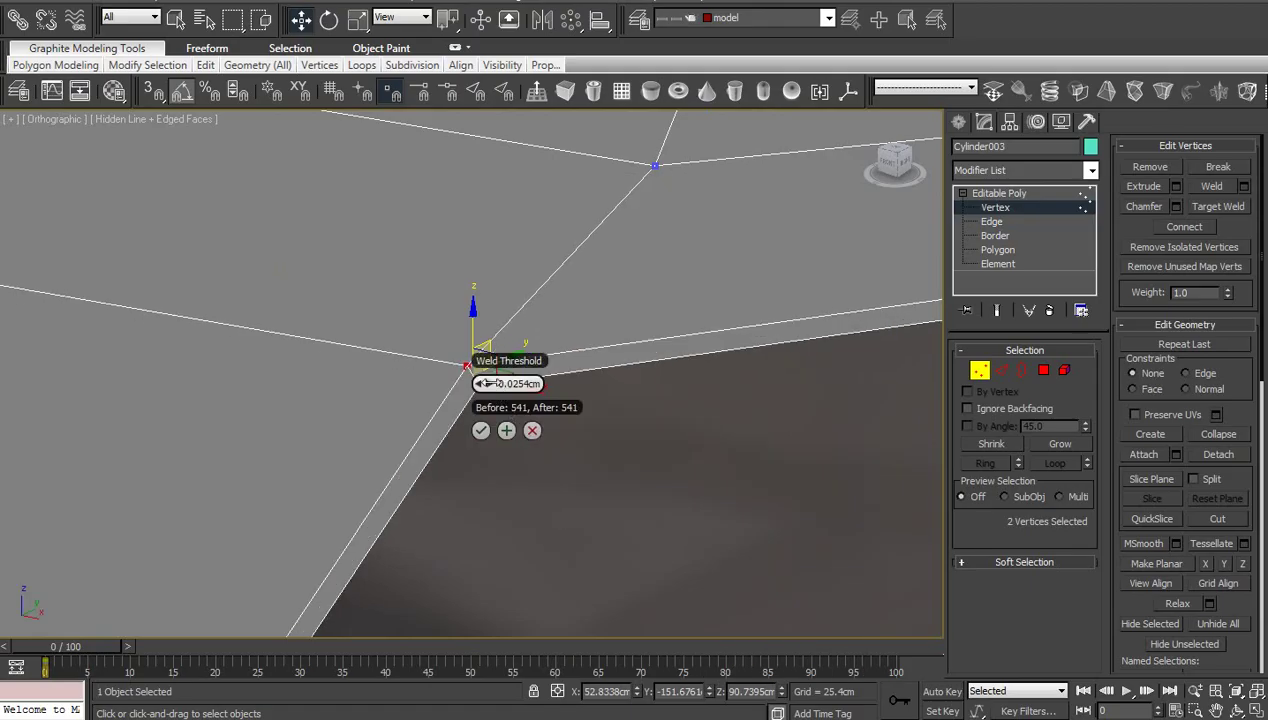
{"action": "left_click", "coordinate": [490, 384]}
{"action": "left_click", "coordinate": [490, 385]}
{"action": "left_click", "coordinate": [481, 430]}
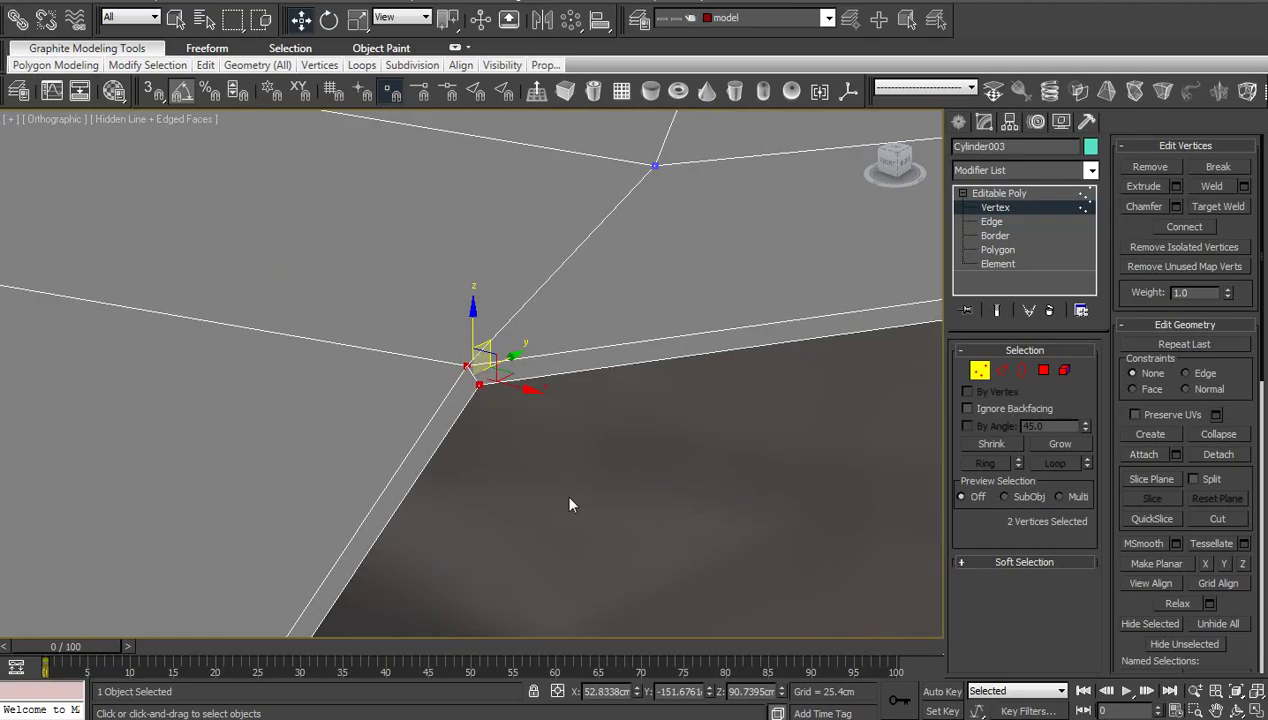
Select the opening's whole border loop and extend it into the body as new faces, about 11 cm along Y
{"action": "left_click", "coordinate": [566, 496]}
{"action": "scroll", "coordinate": [566, 496], "scroll_direction": "down", "scroll_amount": 5}
{"action": "scroll", "coordinate": [565, 496], "scroll_direction": "up", "scroll_amount": 2}
{"action": "scroll", "coordinate": [564, 497], "scroll_direction": "up", "scroll_amount": 8}
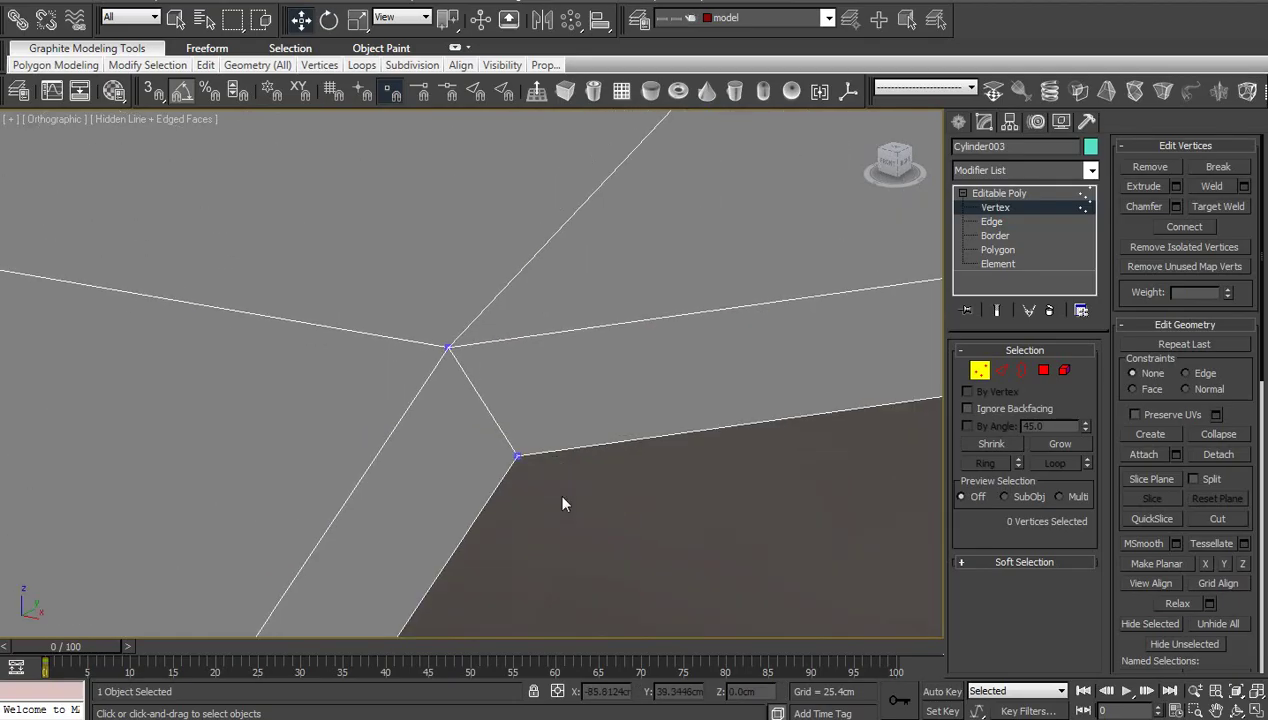
{"action": "scroll", "coordinate": [564, 497], "scroll_direction": "down", "scroll_amount": 3}
{"action": "left_click", "coordinate": [995, 236]}
{"action": "left_click", "coordinate": [751, 364]}
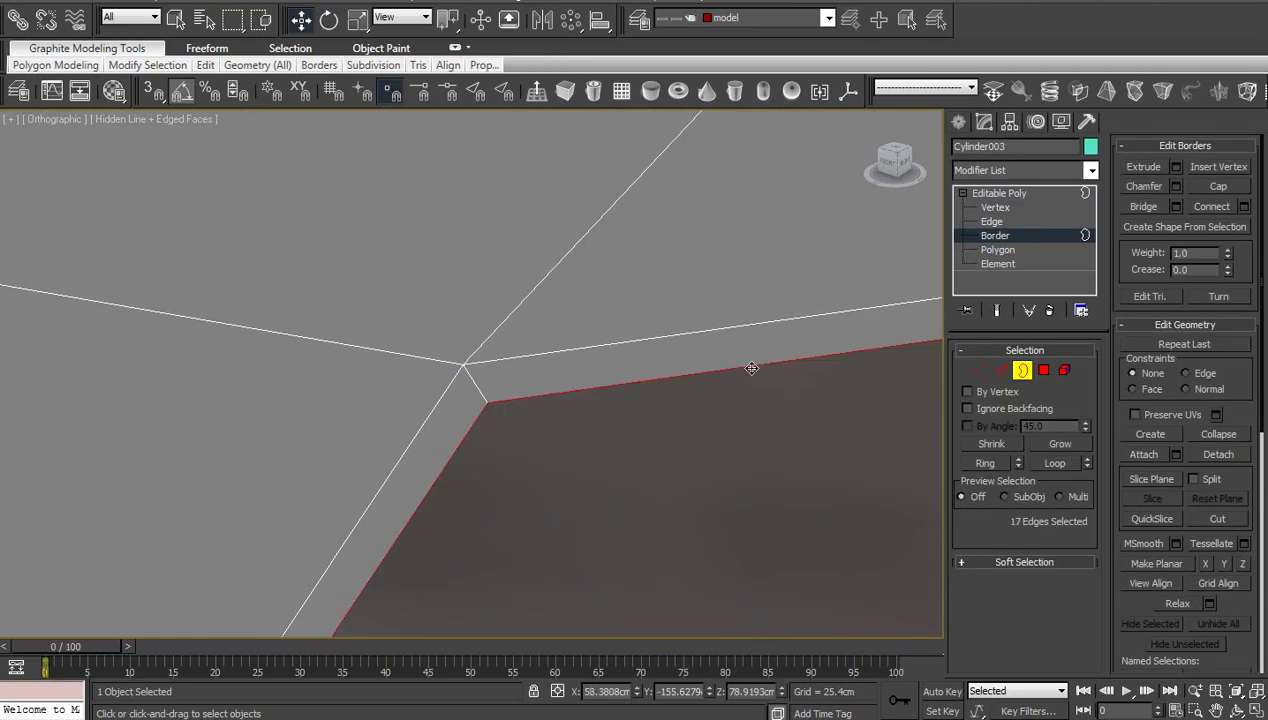
{"action": "scroll", "coordinate": [751, 368], "scroll_direction": "down", "scroll_amount": 3}
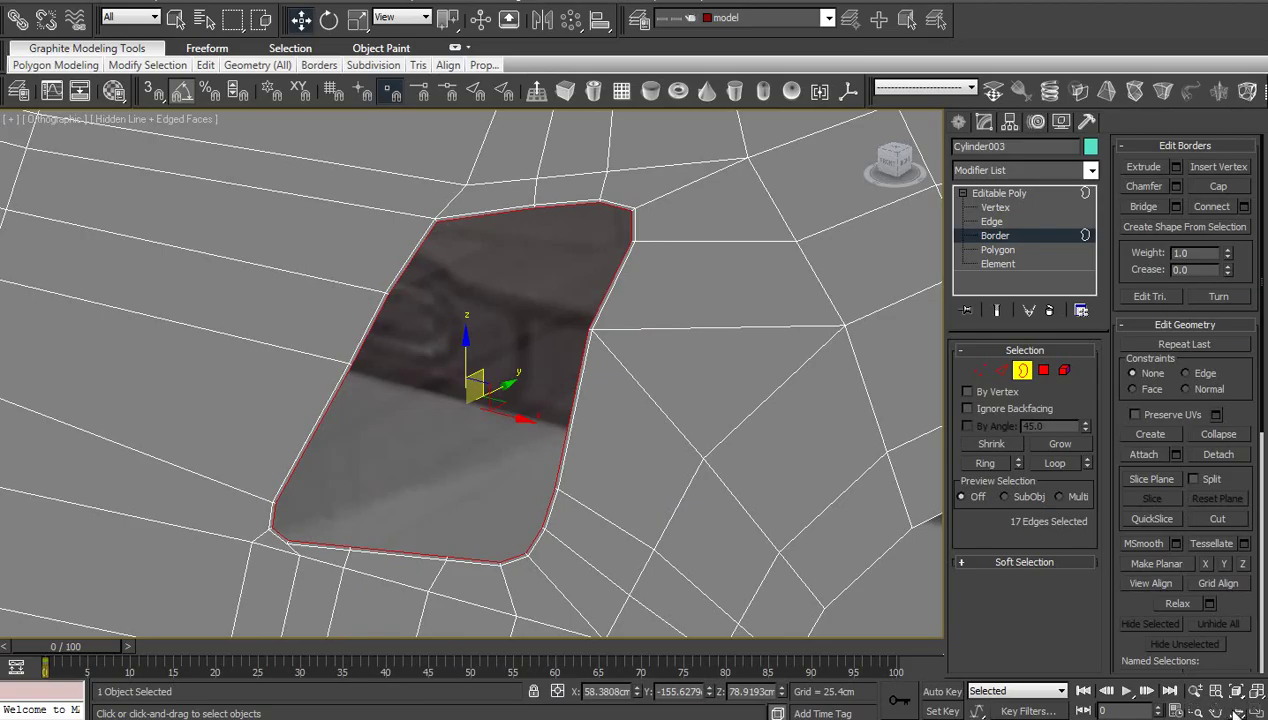
{"action": "middle_click_drag", "start_coordinate": [513, 412], "coordinate": [487, 420], "text": "alt"}
{"action": "left_click_drag", "start_coordinate": [517, 391], "coordinate": [628, 371], "text": "shift"}
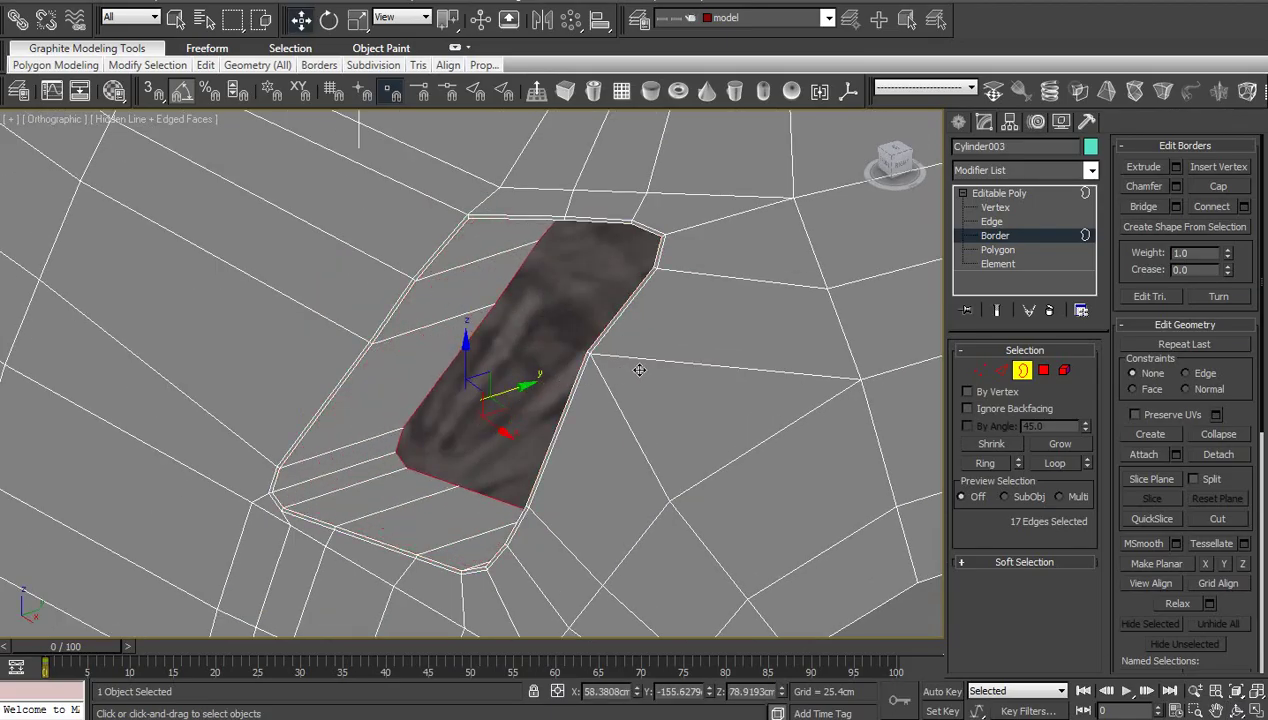
Examine the extruded wall and rim of the opening up close, including a temporary NURMS smoothing preview
{"action": "scroll", "coordinate": [404, 455], "scroll_direction": "up", "scroll_amount": 4}
{"action": "middle_click_drag", "start_coordinate": [404, 455], "coordinate": [504, 365]}
{"action": "scroll", "coordinate": [484, 422], "scroll_direction": "up", "scroll_amount": 5}
{"action": "middle_click_drag", "start_coordinate": [484, 422], "coordinate": [532, 417]}
{"action": "scroll", "coordinate": [528, 380], "scroll_direction": "down", "scroll_amount": 5}
{"action": "key", "text": "ctrl+q"}
{"action": "scroll", "coordinate": [530, 396], "scroll_direction": "down", "scroll_amount": 3}
{"action": "left_click", "coordinate": [1011, 192]}
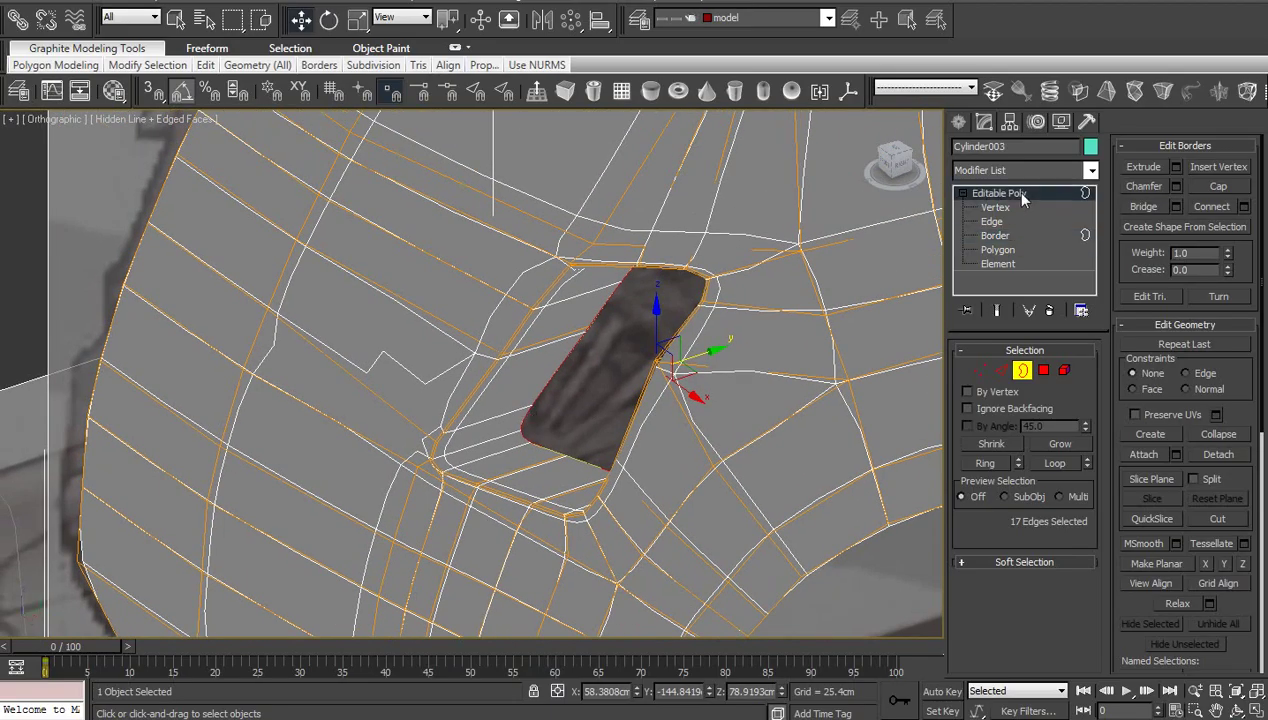
{"action": "middle_click_drag", "start_coordinate": [597, 376], "coordinate": [598, 408]}
{"action": "left_click", "coordinate": [993, 208]}
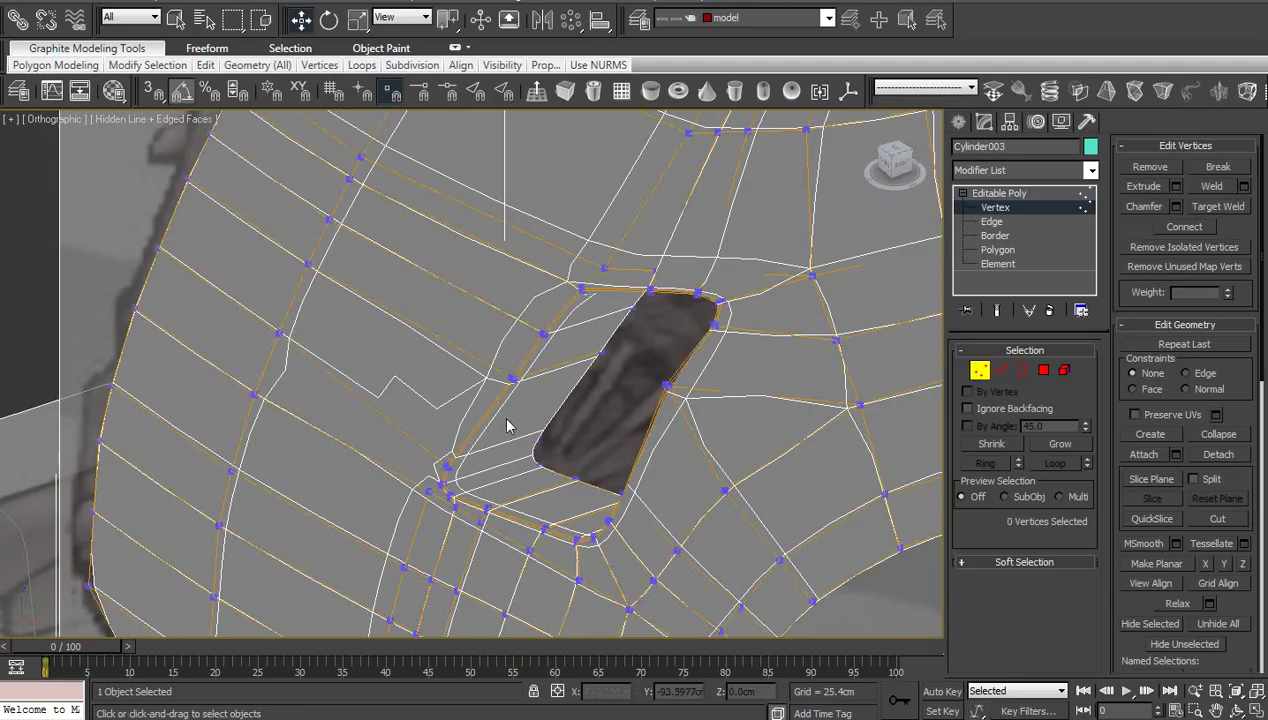
{"action": "scroll", "coordinate": [415, 460], "scroll_direction": "up", "scroll_amount": 2}
{"action": "middle_click_drag", "start_coordinate": [410, 465], "coordinate": [471, 380]}
{"action": "key", "text": "ctrl+q"}
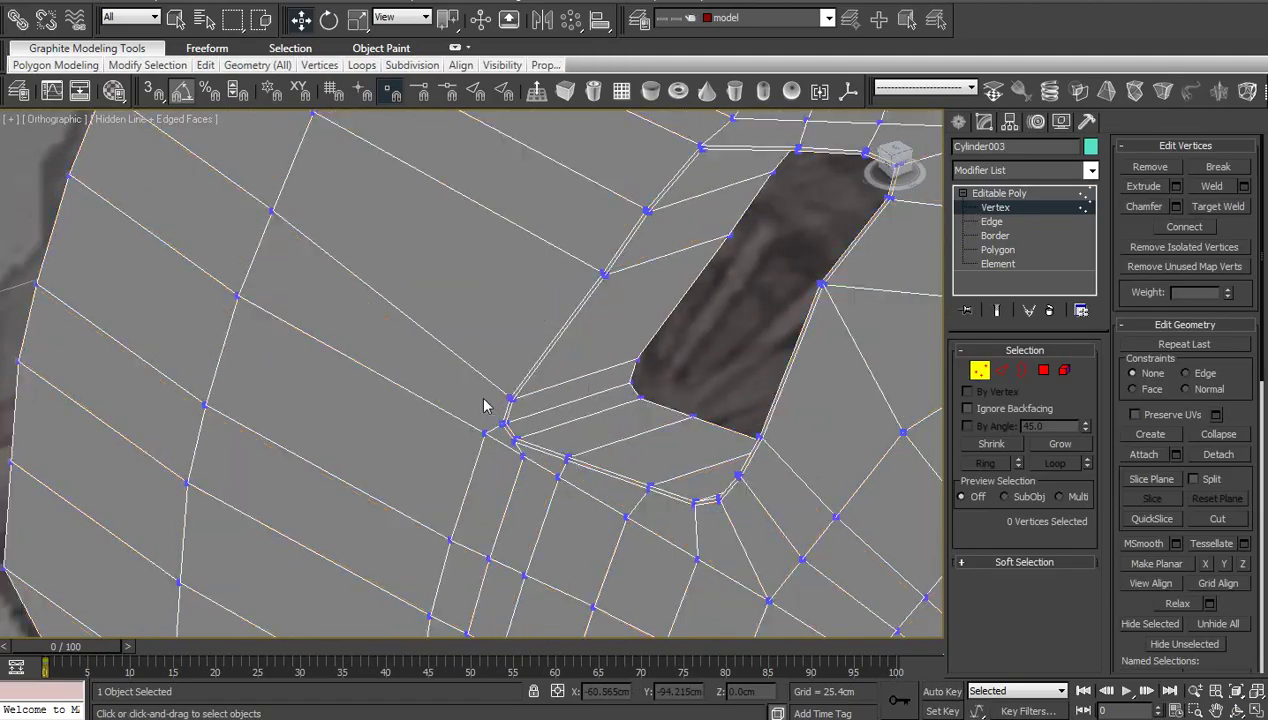
Inspect the vertices at the opening's lower outer corner up close for duplicates
{"action": "left_click_drag", "start_coordinate": [483, 381], "coordinate": [540, 416]}
{"action": "key", "text": "z"}
{"action": "left_click", "coordinate": [540, 416]}
{"action": "scroll", "coordinate": [540, 416], "scroll_direction": "down", "scroll_amount": 5}
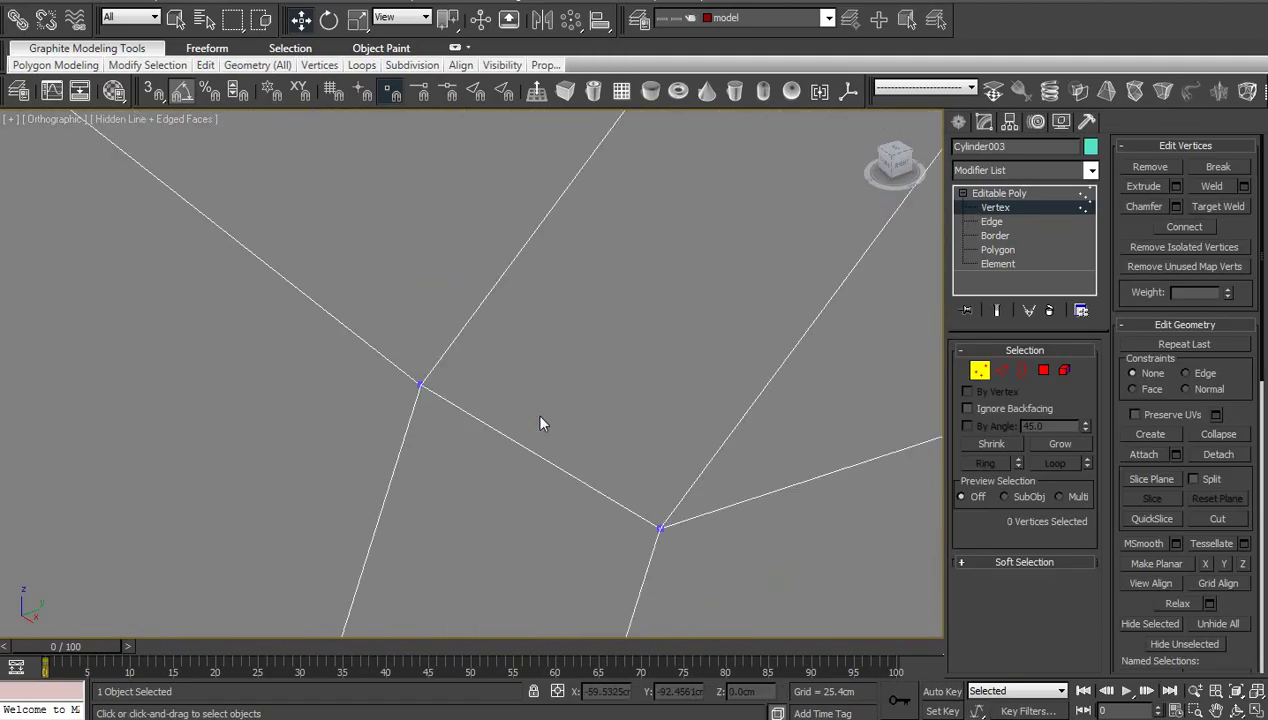
{"action": "scroll", "coordinate": [540, 416], "scroll_direction": "down", "scroll_amount": 5}
{"action": "middle_click_drag", "start_coordinate": [540, 416], "coordinate": [554, 511]}
{"action": "scroll", "coordinate": [538, 441], "scroll_direction": "down", "scroll_amount": 3}
Try welding the cluster of vertices at the opening's lower outer corner with a raised weld threshold
{"action": "left_click_drag", "start_coordinate": [522, 460], "coordinate": [439, 599]}
{"action": "right_click", "coordinate": [747, 421]}
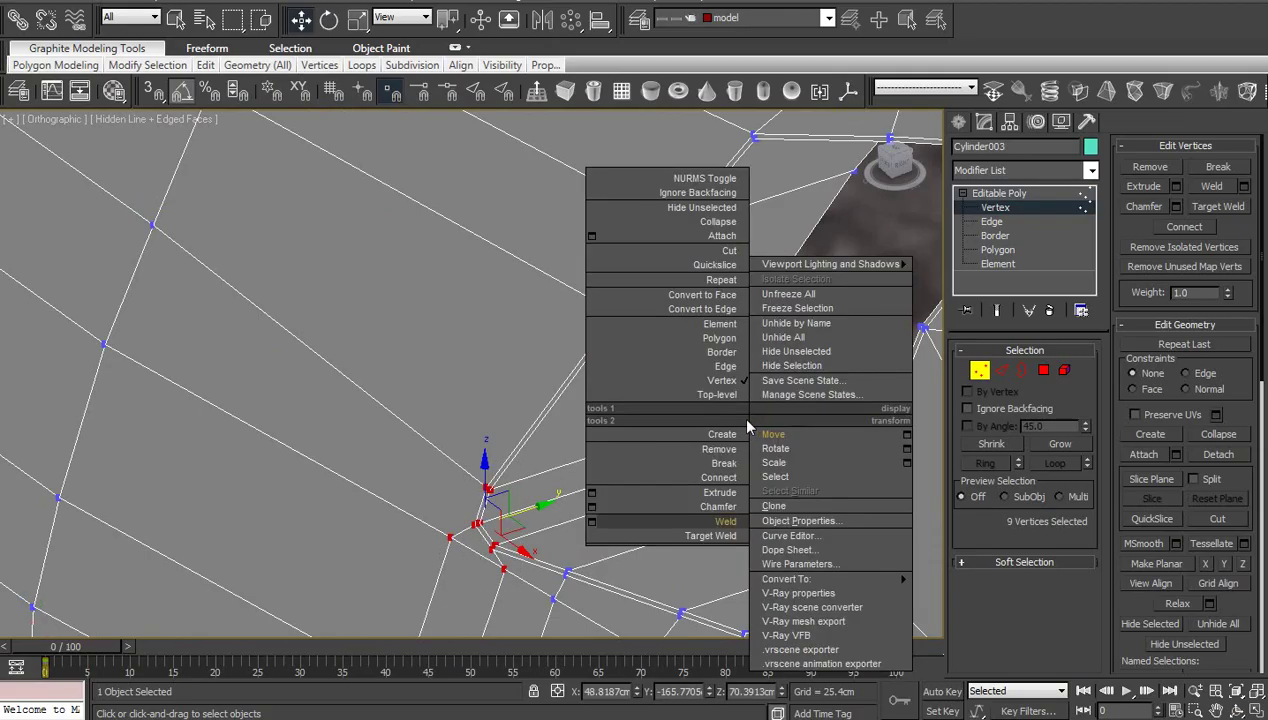
{"action": "left_click", "coordinate": [593, 523]}
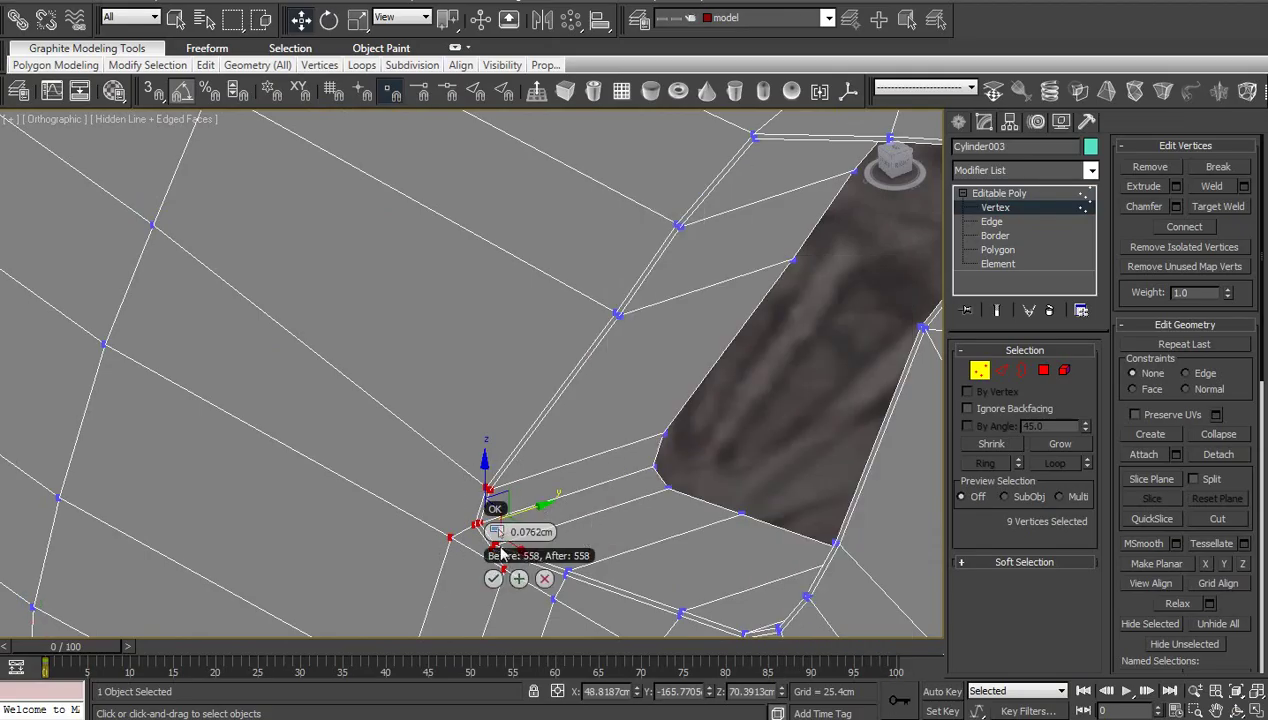
{"action": "left_click_drag", "start_coordinate": [499, 531], "coordinate": [517, 531]}
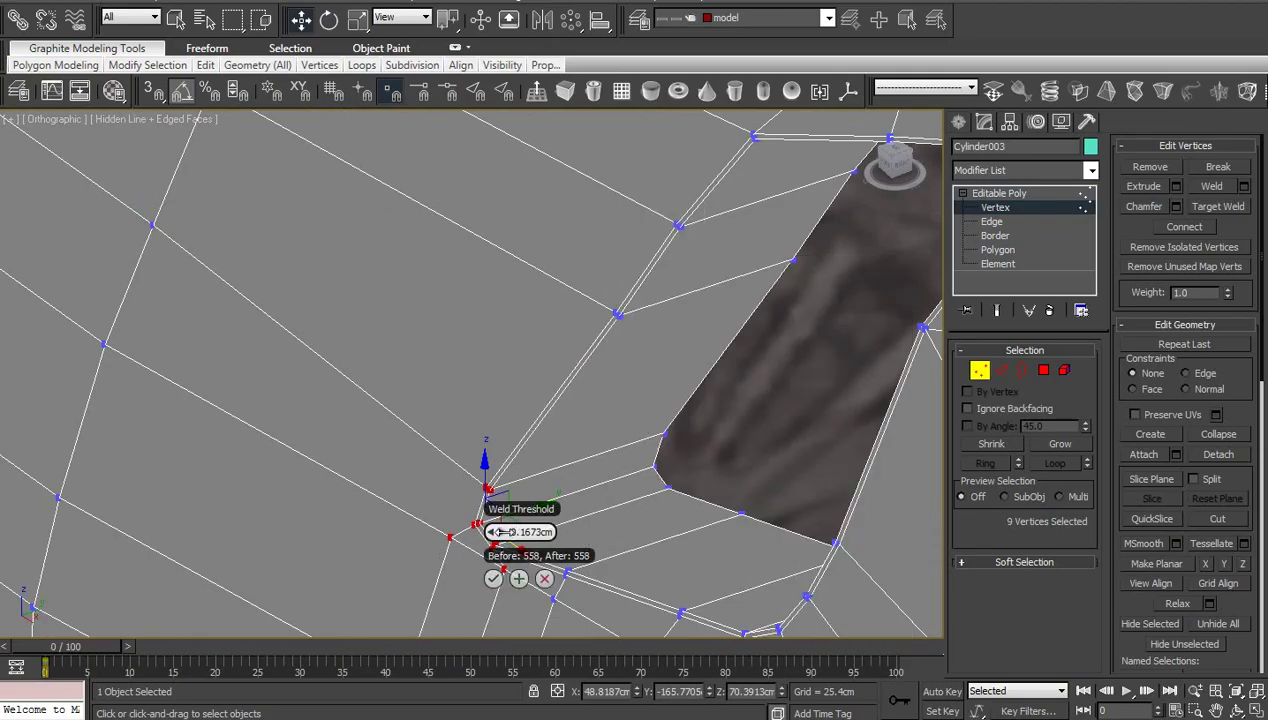
{"action": "left_click", "coordinate": [545, 579]}
{"action": "middle_click_drag", "start_coordinate": [620, 458], "coordinate": [614, 392]}
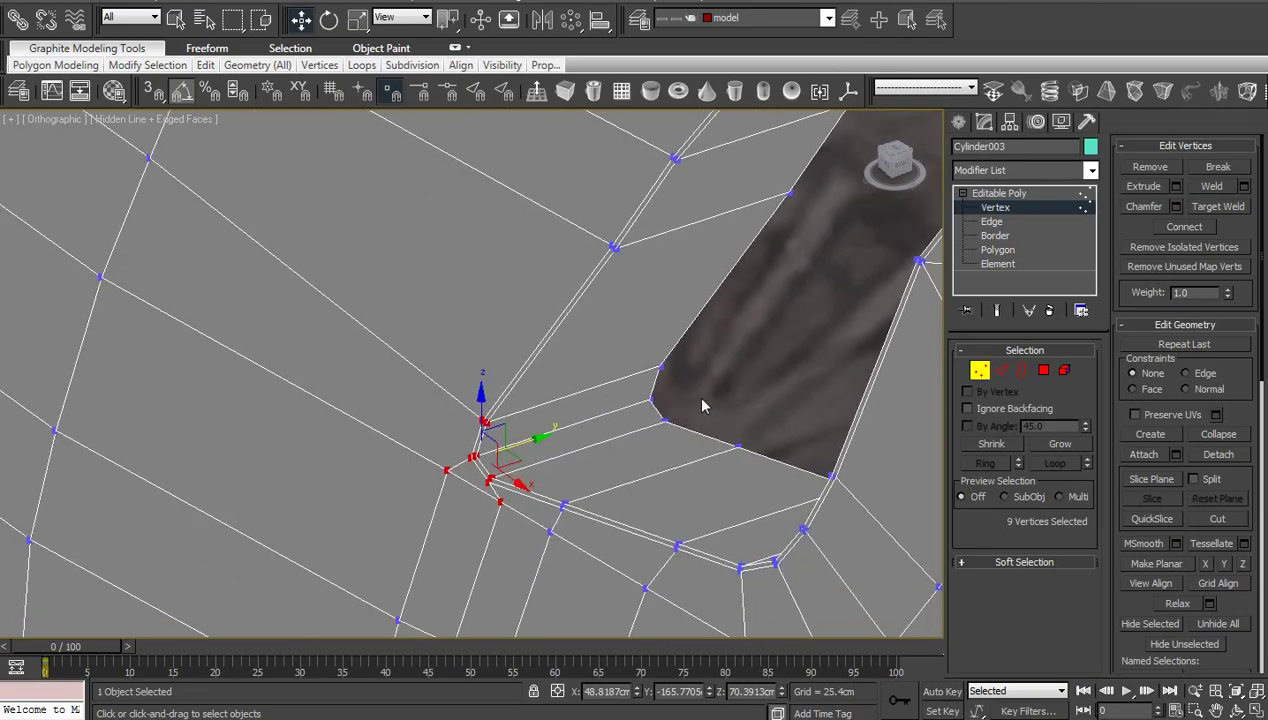
{"action": "left_click", "coordinate": [700, 397]}
With the Edge constraint on, slide the single vertex beside the reference image's mirror slightly along its edge
{"action": "middle_click_drag", "start_coordinate": [691, 367], "coordinate": [682, 383]}
{"action": "scroll", "coordinate": [682, 383], "scroll_direction": "down", "scroll_amount": 2}
{"action": "scroll", "coordinate": [643, 420], "scroll_direction": "down", "scroll_amount": 4}
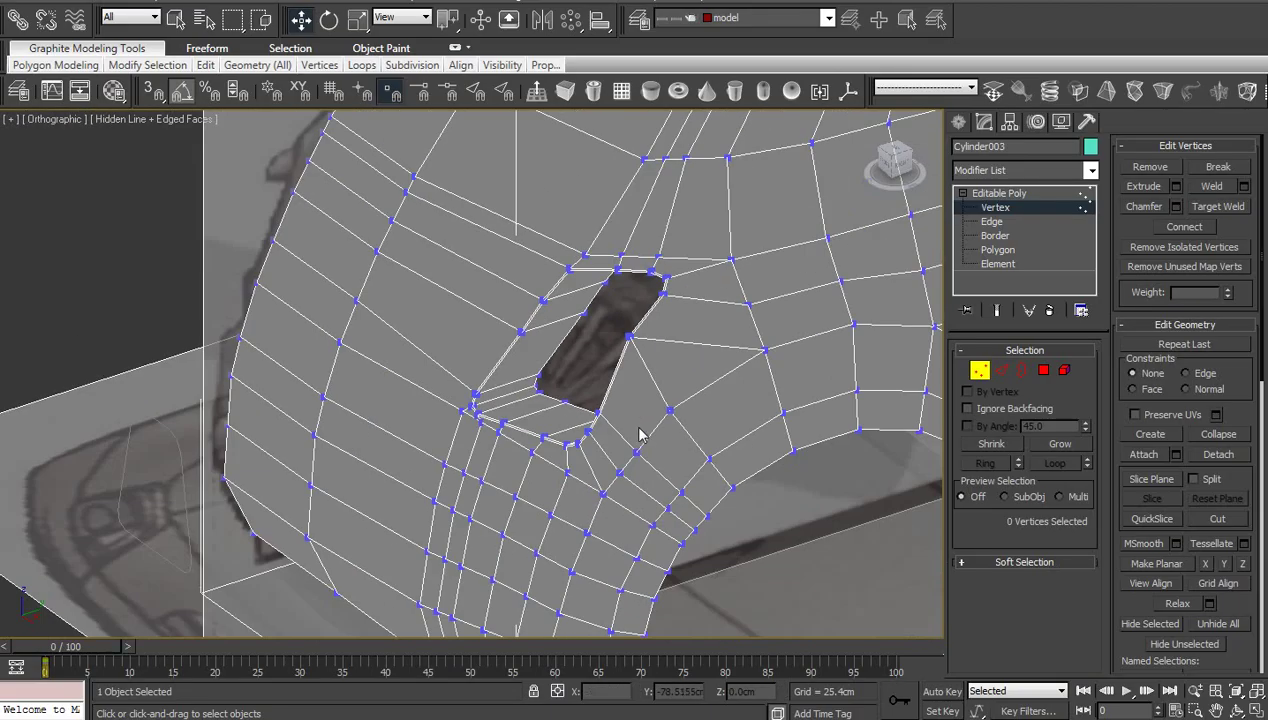
{"action": "middle_click_drag", "start_coordinate": [642, 428], "coordinate": [597, 549]}
{"action": "middle_click_drag", "start_coordinate": [604, 447], "coordinate": [533, 588]}
{"action": "scroll", "coordinate": [569, 512], "scroll_direction": "down", "scroll_amount": 2}
{"action": "middle_click_drag", "start_coordinate": [586, 466], "coordinate": [280, 522]}
{"action": "scroll", "coordinate": [326, 543], "scroll_direction": "down", "scroll_amount": 4}
{"action": "scroll", "coordinate": [645, 302], "scroll_direction": "up", "scroll_amount": 5}
{"action": "middle_click_drag", "start_coordinate": [645, 302], "coordinate": [340, 345]}
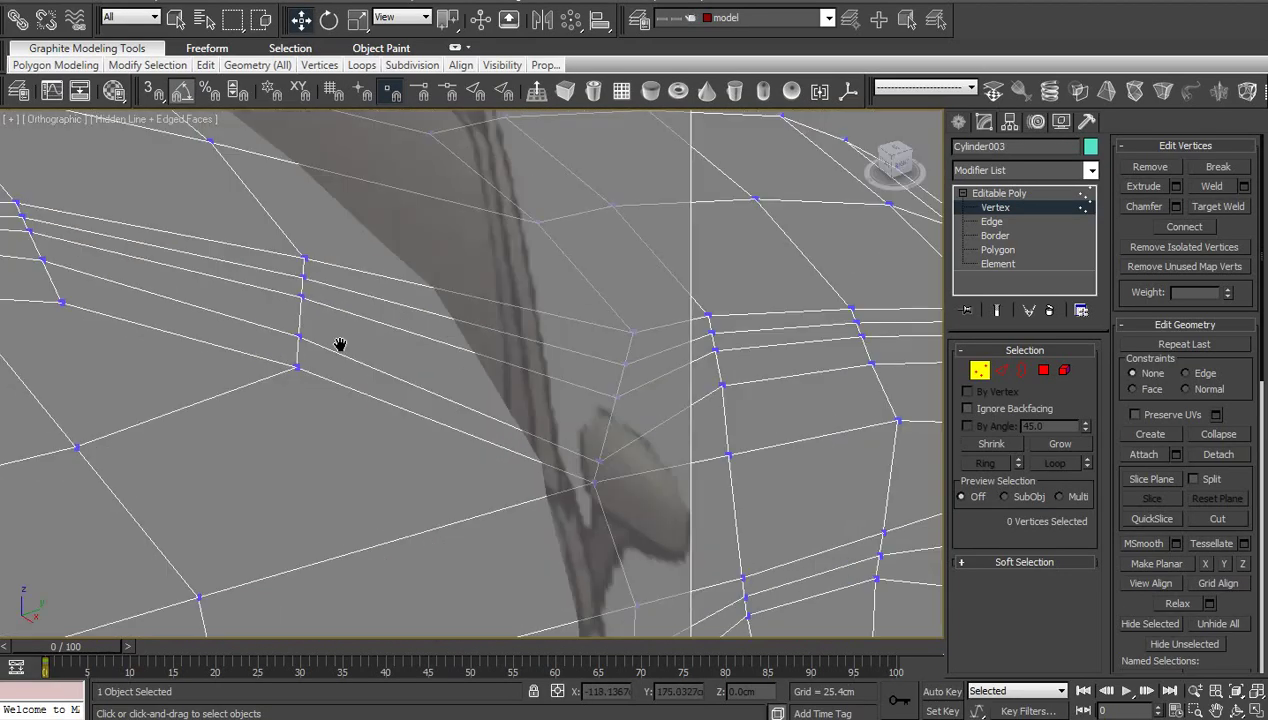
{"action": "left_click", "coordinate": [596, 461]}
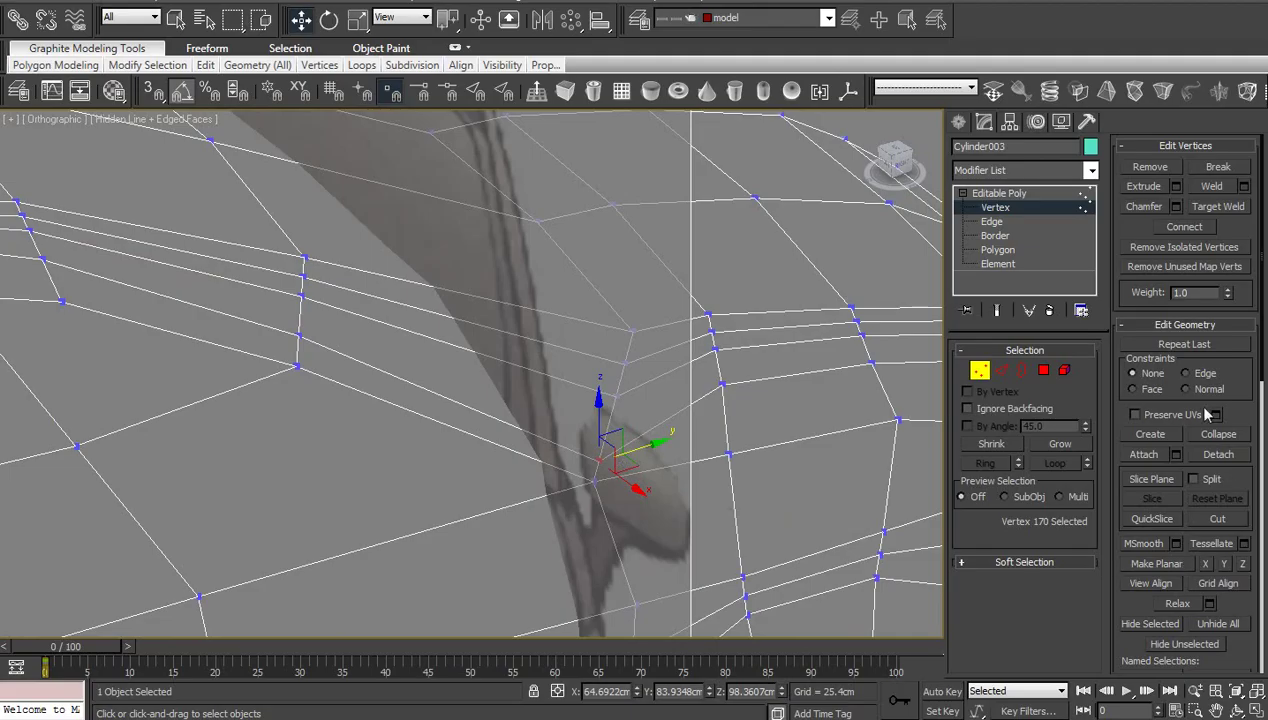
{"action": "left_click_drag", "start_coordinate": [615, 432], "coordinate": [628, 416]}
{"action": "key", "text": "ctrl+z"}
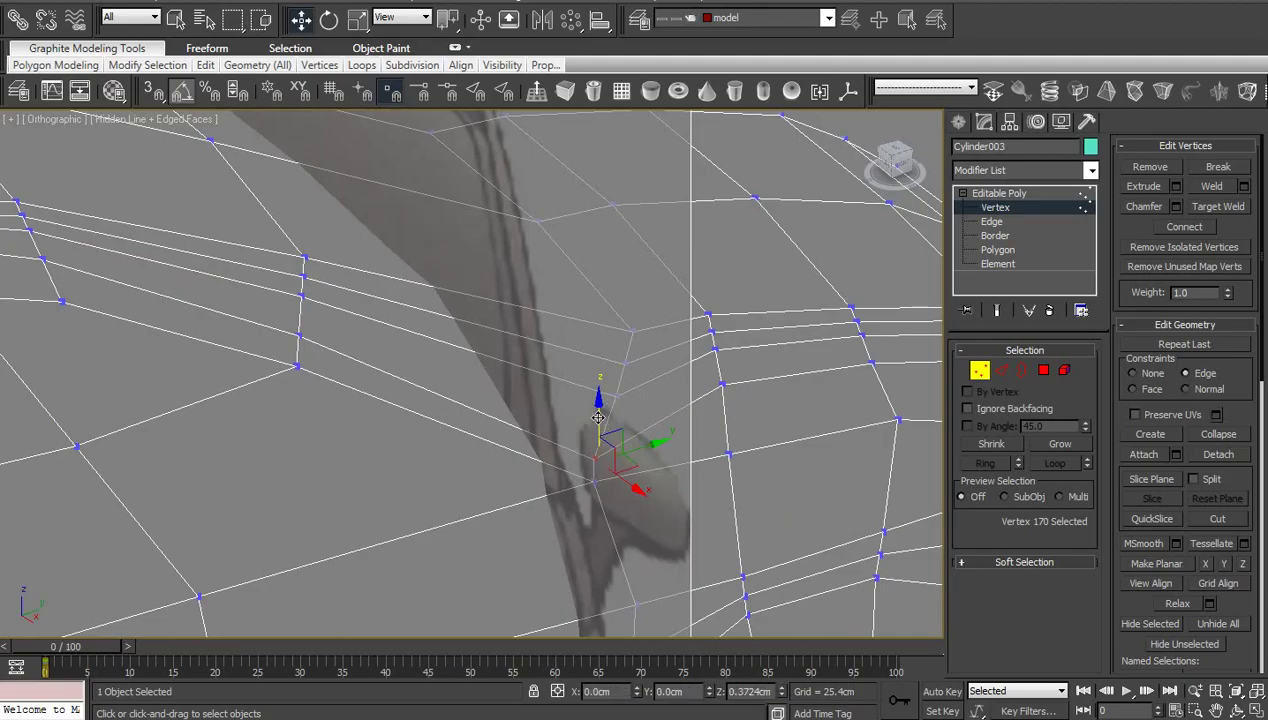
{"action": "left_click_drag", "start_coordinate": [626, 467], "coordinate": [633, 444]}
Examine the opening's outer rim for stray vertices and check its edge flow at object level with the NURMS preview
{"action": "scroll", "coordinate": [642, 471], "scroll_direction": "down", "scroll_amount": 2}
{"action": "middle_click_drag", "start_coordinate": [642, 471], "coordinate": [580, 481]}
{"action": "scroll", "coordinate": [580, 481], "scroll_direction": "down", "scroll_amount": 4}
{"action": "scroll", "coordinate": [578, 480], "scroll_direction": "down", "scroll_amount": 2}
{"action": "middle_click_drag", "start_coordinate": [460, 510], "coordinate": [671, 422]}
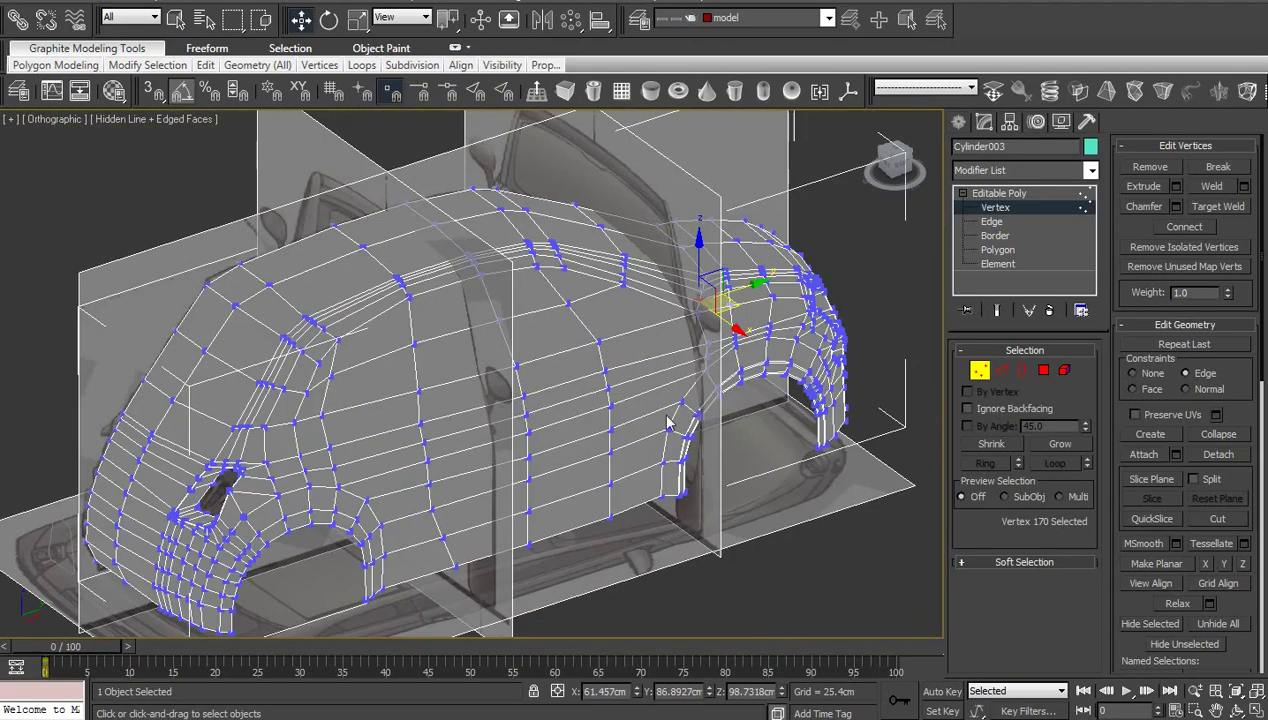
{"action": "mouse_move", "coordinate": [470, 470]}
{"action": "middle_mouse_down"}
{"action": "mouse_move", "coordinate": [685, 419]}
{"action": "mouse_move", "coordinate": [597, 402]}
{"action": "mouse_move", "coordinate": [493, 417]}
{"action": "middle_mouse_up"}
{"action": "scroll", "coordinate": [597, 402], "scroll_direction": "up", "scroll_amount": 5}
{"action": "scroll", "coordinate": [597, 402], "scroll_direction": "up", "scroll_amount": 2}
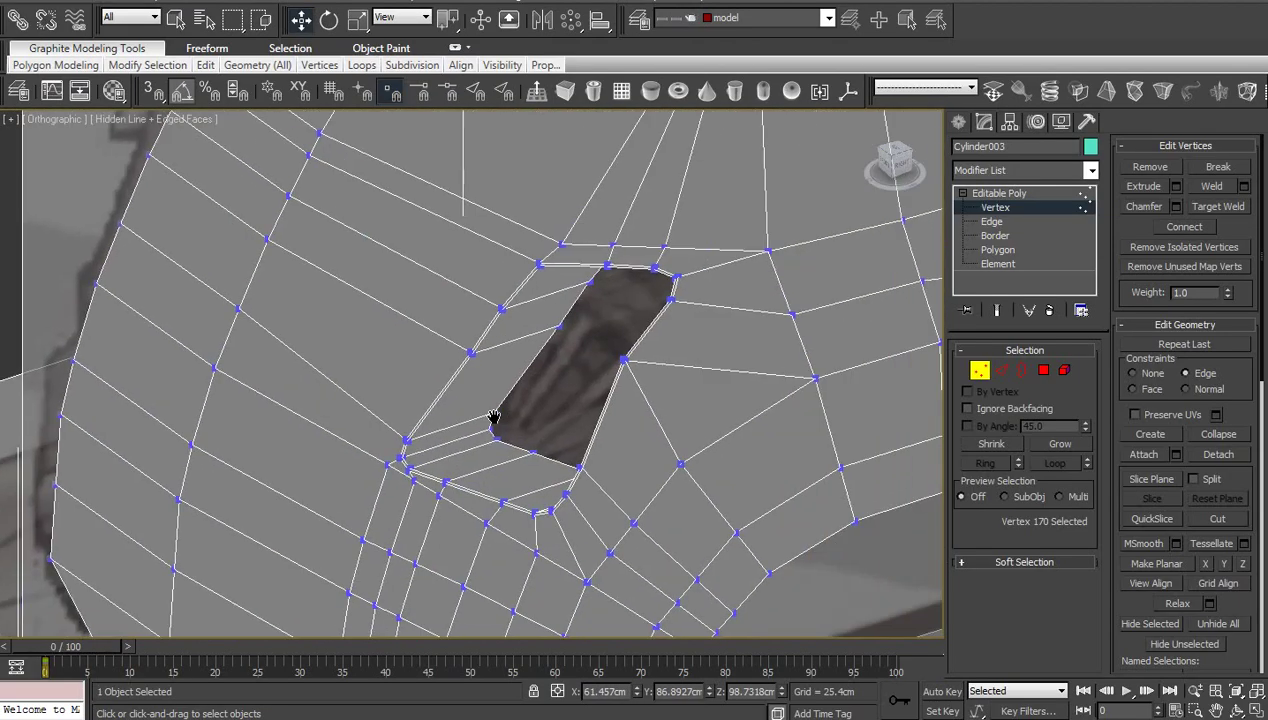
{"action": "key", "text": "ctrl+BackSpace"}
{"action": "key", "text": "ctrl+q"}
{"action": "left_click_drag", "start_coordinate": [441, 381], "coordinate": [511, 337]}
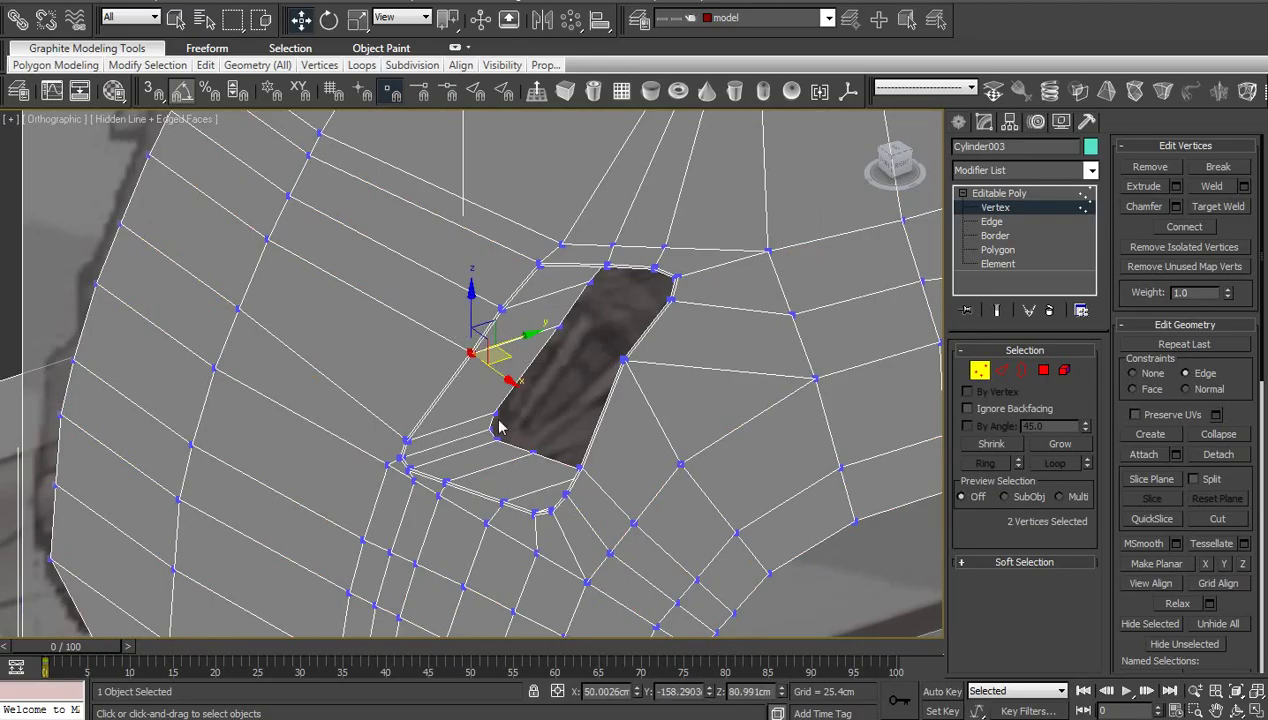
{"action": "left_click", "coordinate": [454, 433]}
{"action": "middle_click_drag", "start_coordinate": [454, 433], "coordinate": [544, 467]}
{"action": "key", "text": "ctrl+q"}
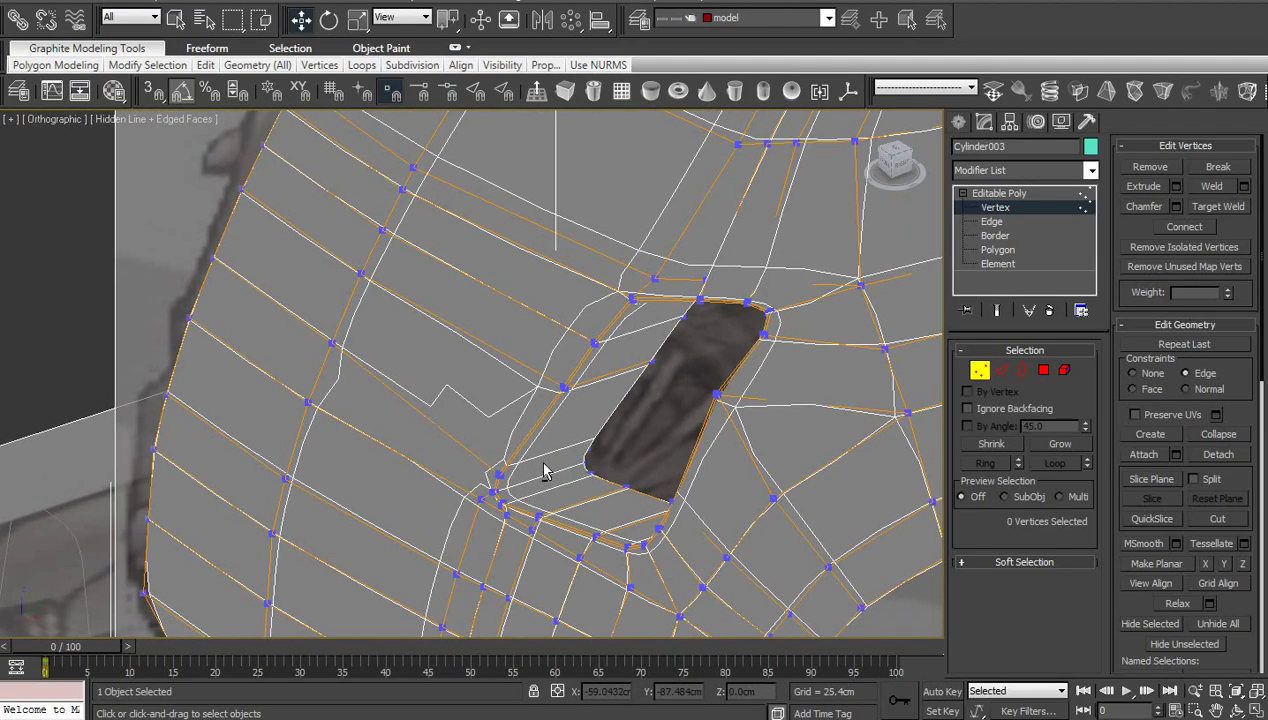
{"action": "left_click", "coordinate": [981, 195]}
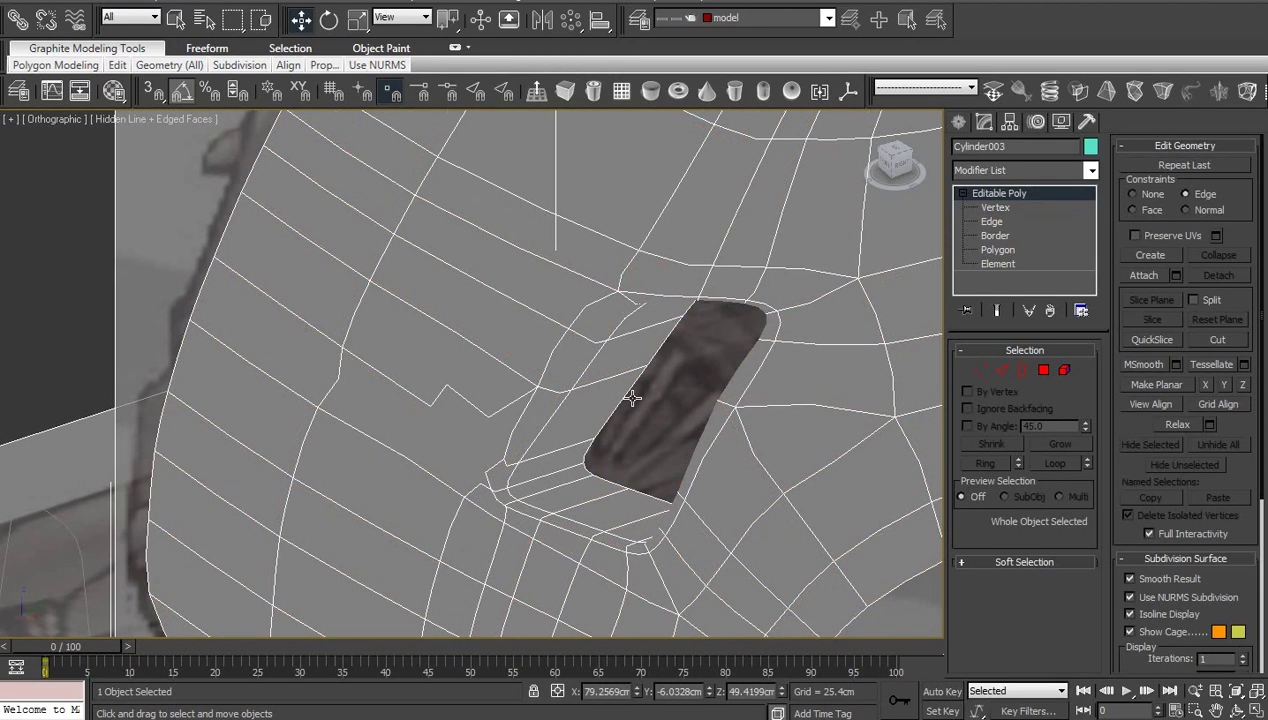
{"action": "key", "text": "ctrl+q"}
Select all vertices of the mesh and weld them with a 0.2435 cm threshold
{"action": "middle_click_drag", "start_coordinate": [613, 430], "coordinate": [622, 331]}
{"action": "scroll", "coordinate": [622, 331], "scroll_direction": "up", "scroll_amount": 4}
{"action": "middle_click_drag", "start_coordinate": [586, 426], "coordinate": [542, 346]}
{"action": "scroll", "coordinate": [591, 484], "scroll_direction": "down", "scroll_amount": 3}
{"action": "key", "text": "1"}
{"action": "key", "text": "ctrl+a"}
{"action": "scroll", "coordinate": [533, 478], "scroll_direction": "up", "scroll_amount": 5}
{"action": "scroll", "coordinate": [538, 349], "scroll_direction": "up", "scroll_amount": 3}
{"action": "right_click", "coordinate": [702, 322]}
{"action": "left_click", "coordinate": [545, 432]}
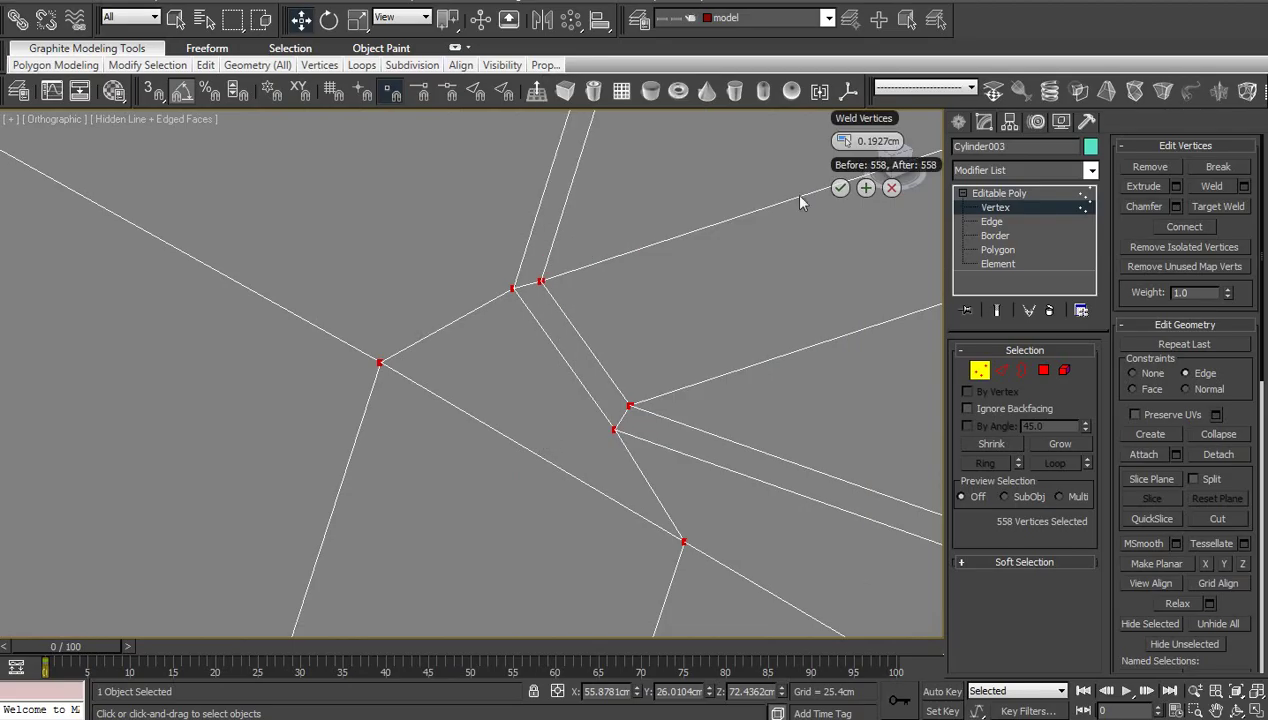
{"action": "left_click_drag", "start_coordinate": [847, 141], "coordinate": [852, 143]}
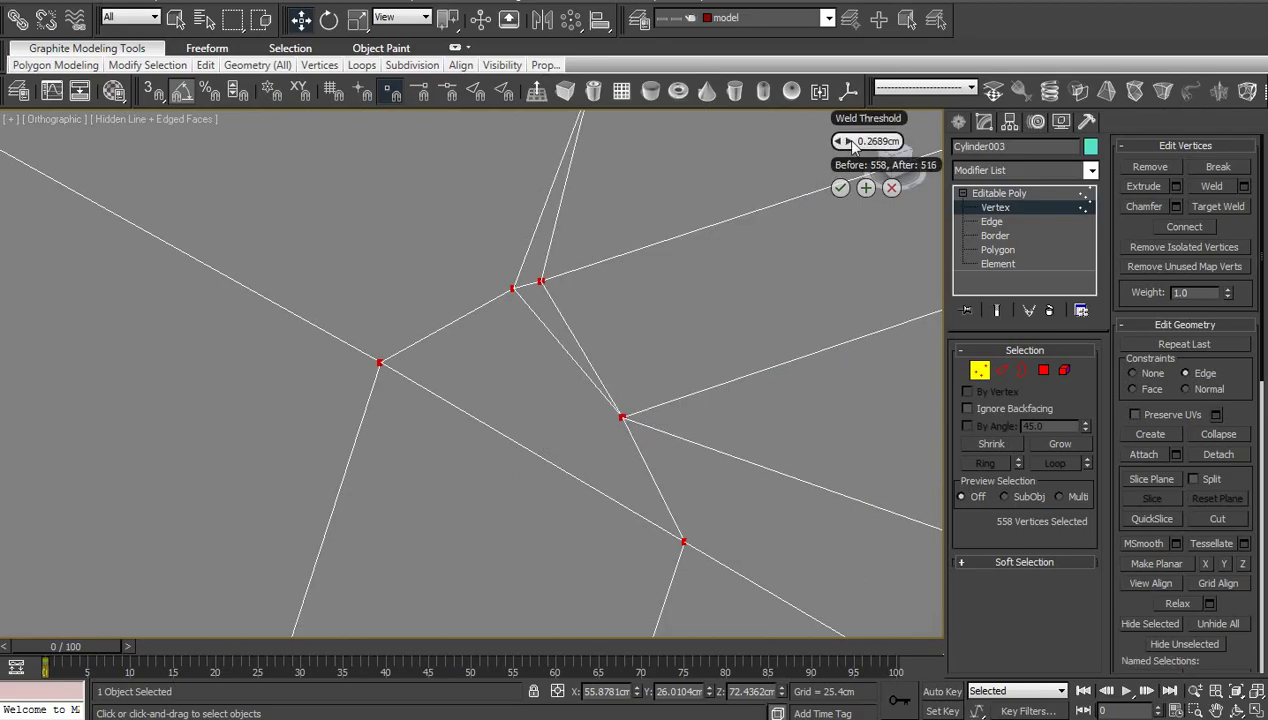
{"action": "left_click", "coordinate": [838, 142]}
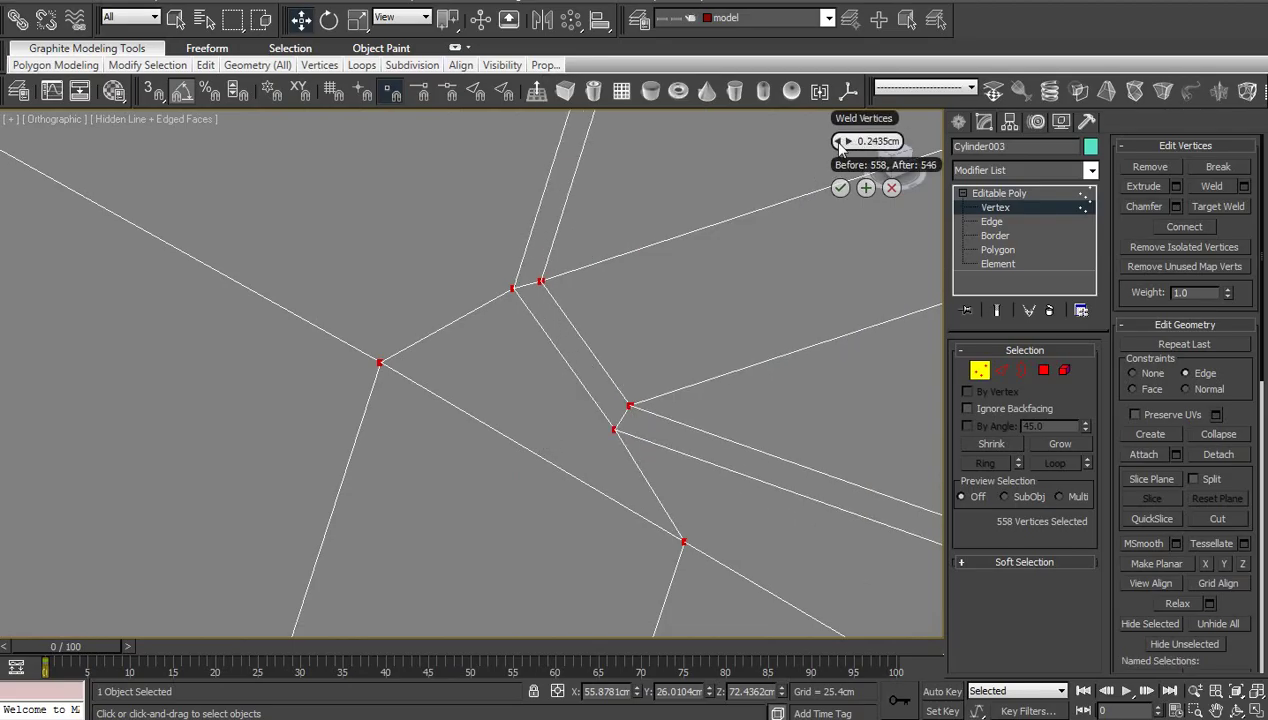
{"action": "left_click", "coordinate": [840, 188]}
Check the welded mesh around the opening with a temporary NURMS smoothing preview
{"action": "scroll", "coordinate": [687, 350], "scroll_direction": "down", "scroll_amount": 6}
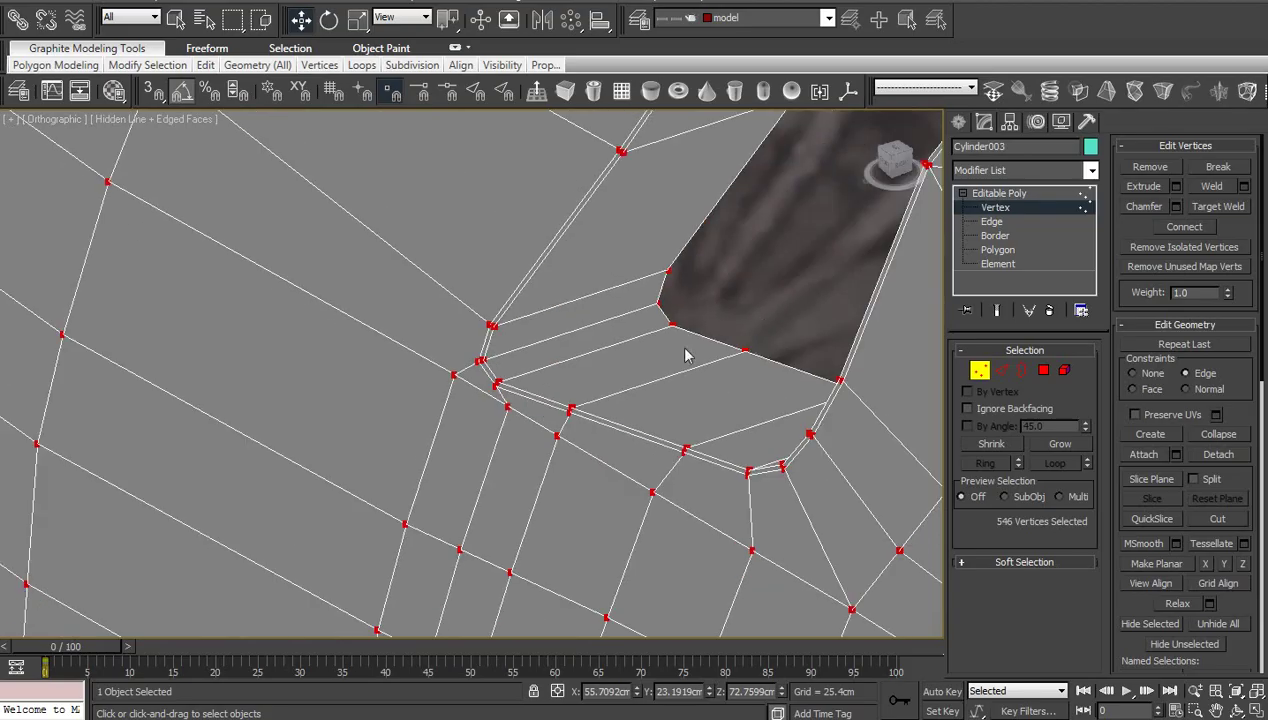
{"action": "scroll", "coordinate": [686, 355], "scroll_direction": "down", "scroll_amount": 3}
{"action": "middle_click_drag", "start_coordinate": [674, 353], "coordinate": [682, 398]}
{"action": "key", "text": "ctrl+q"}
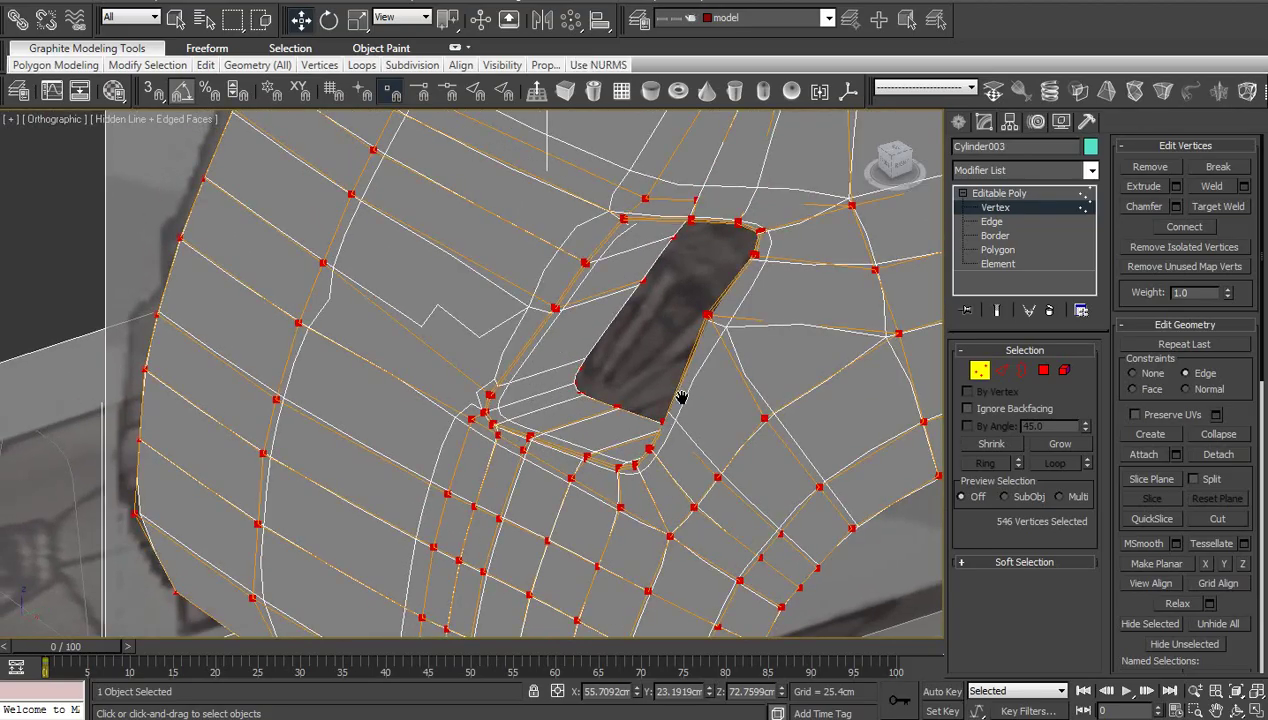
{"action": "left_click", "coordinate": [999, 193]}
{"action": "key", "text": "ctrl+q"}
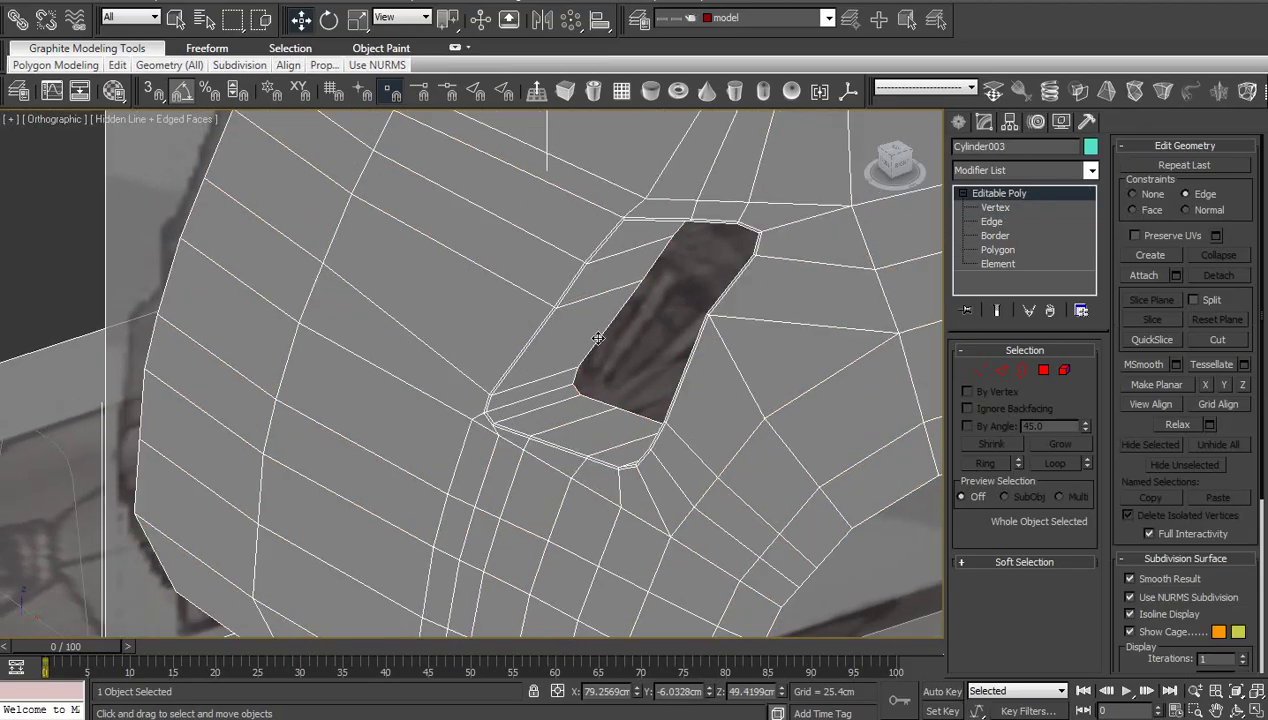
Ring-select the edges across the opening's inner wall and connect them with one loop slid close to the outer rim, previewing the smoothing
{"action": "left_click", "coordinate": [998, 220]}
{"action": "left_click", "coordinate": [577, 418]}
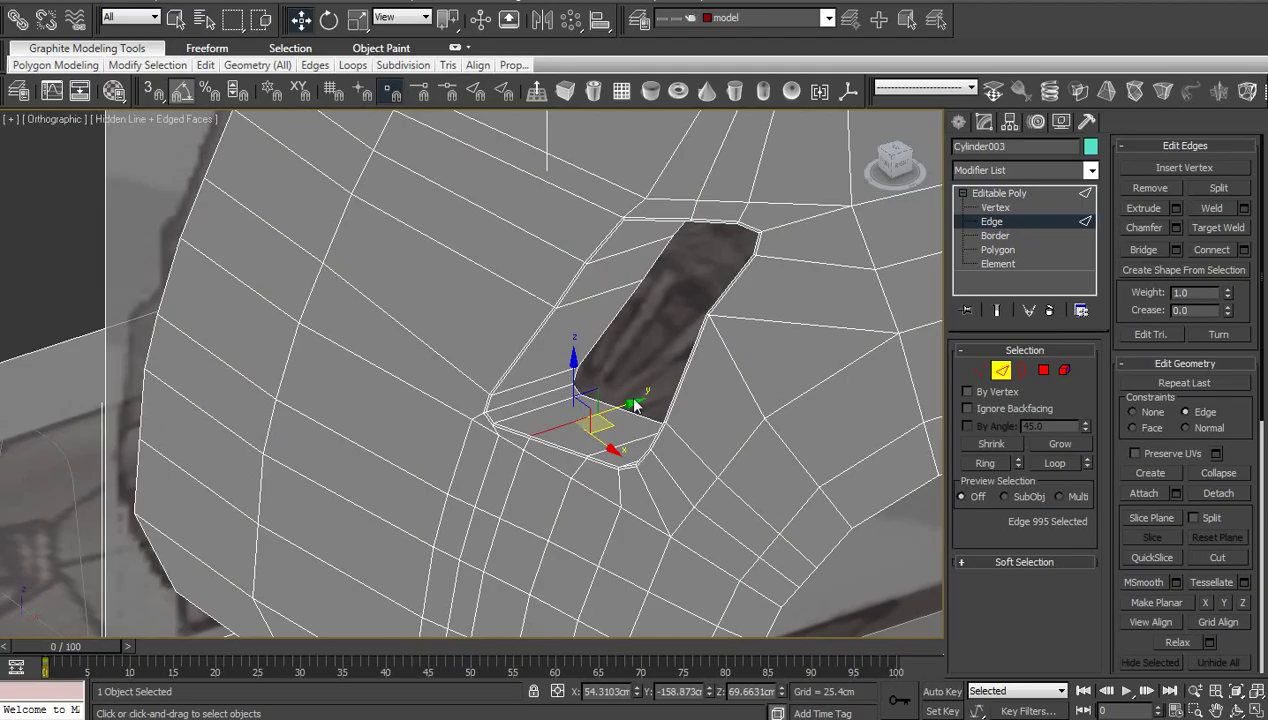
{"action": "key", "text": "alt+r"}
{"action": "right_click", "coordinate": [647, 392]}
{"action": "left_click", "coordinate": [484, 449]}
{"action": "middle_click_drag", "start_coordinate": [616, 472], "coordinate": [610, 424]}
{"action": "scroll", "coordinate": [610, 424], "scroll_direction": "up", "scroll_amount": 2}
{"action": "left_click_drag", "start_coordinate": [805, 411], "coordinate": [479, 408]}
{"action": "left_click", "coordinate": [806, 437]}
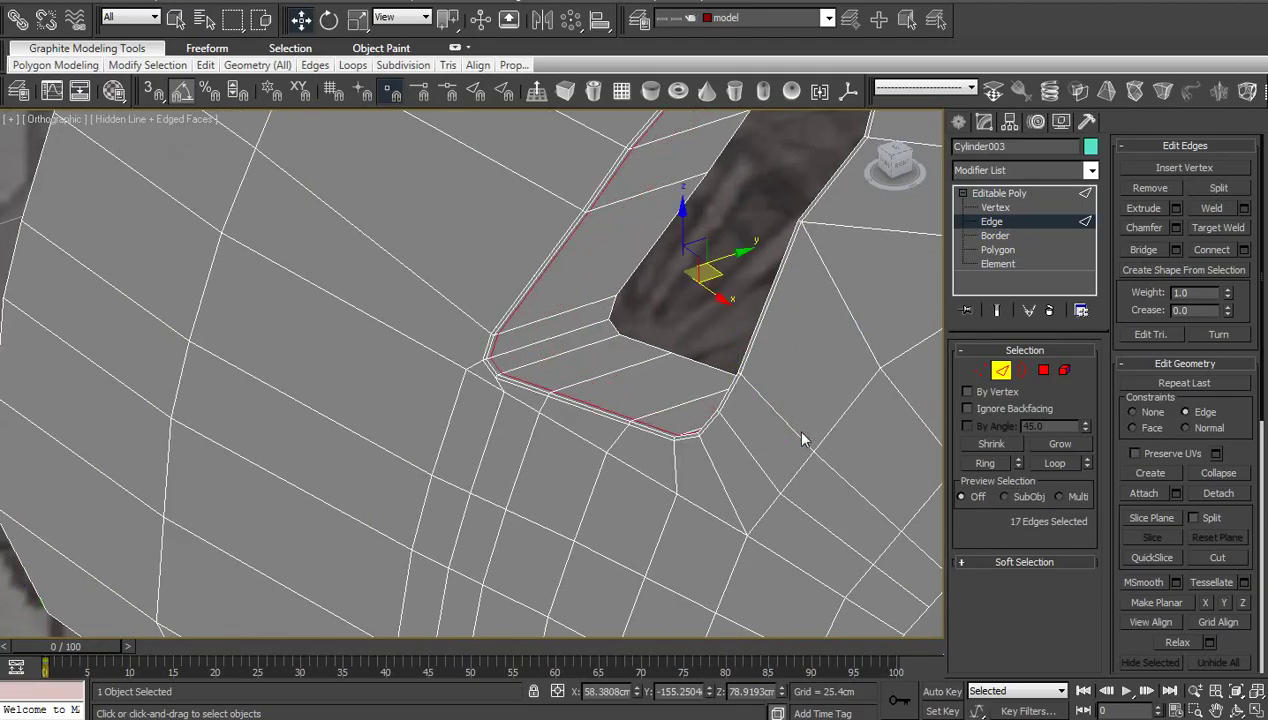
{"action": "key", "text": "ctrl+BackSpace"}
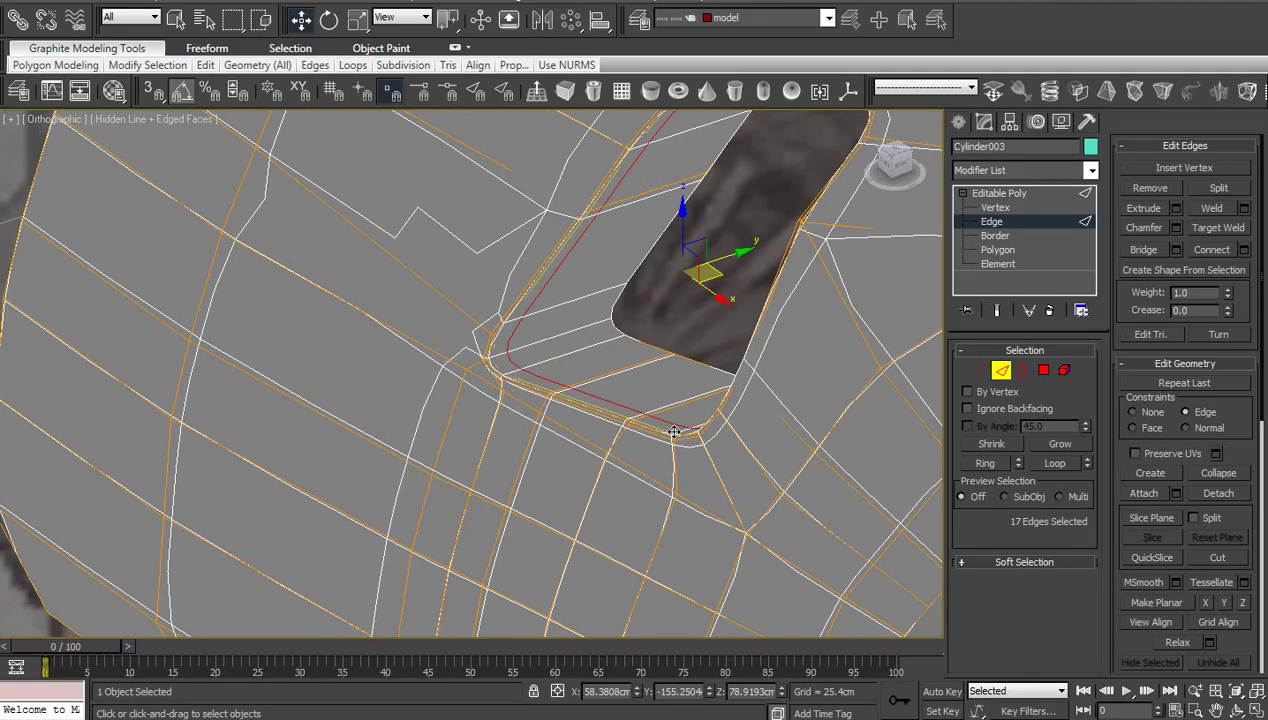
{"action": "key", "text": "ctrl+BackSpace"}
Ring-select the edges across the opening's inner wall and the adjoining panel strip, and connect them with one segment at slide 0
{"action": "middle_click_drag", "start_coordinate": [580, 252], "coordinate": [615, 417]}
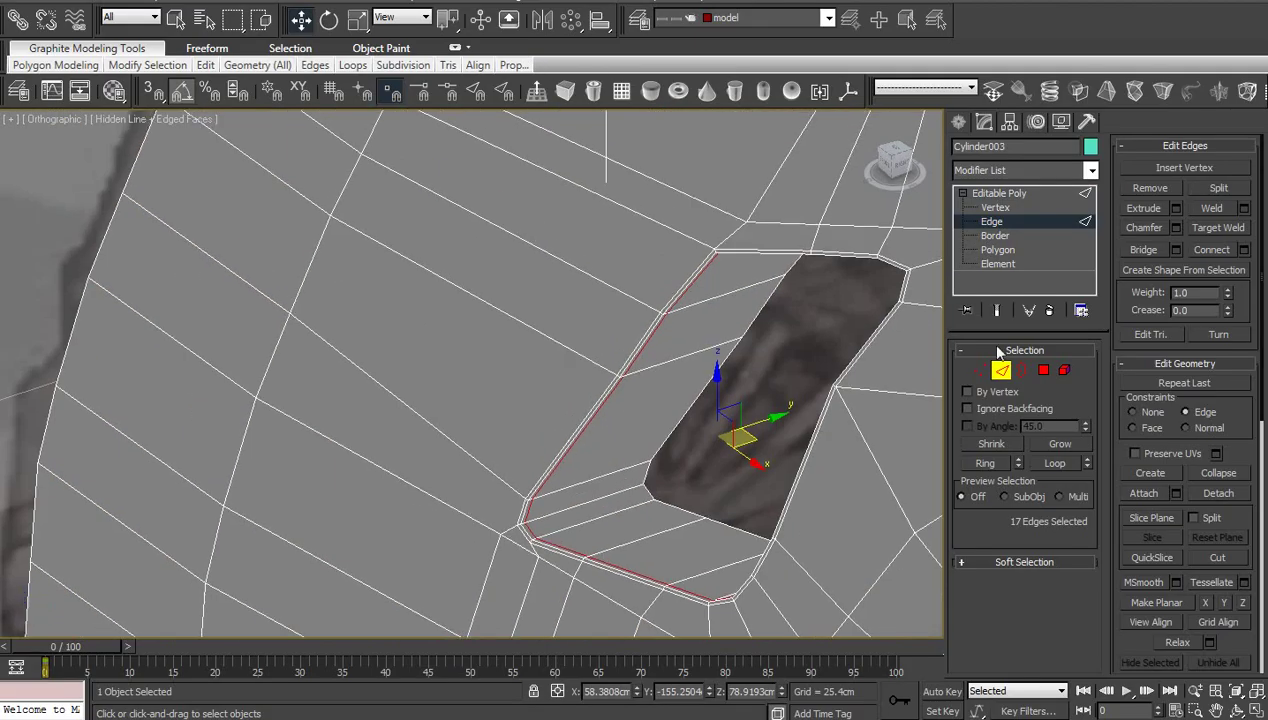
{"action": "left_click", "coordinate": [988, 236]}
{"action": "left_click", "coordinate": [985, 221]}
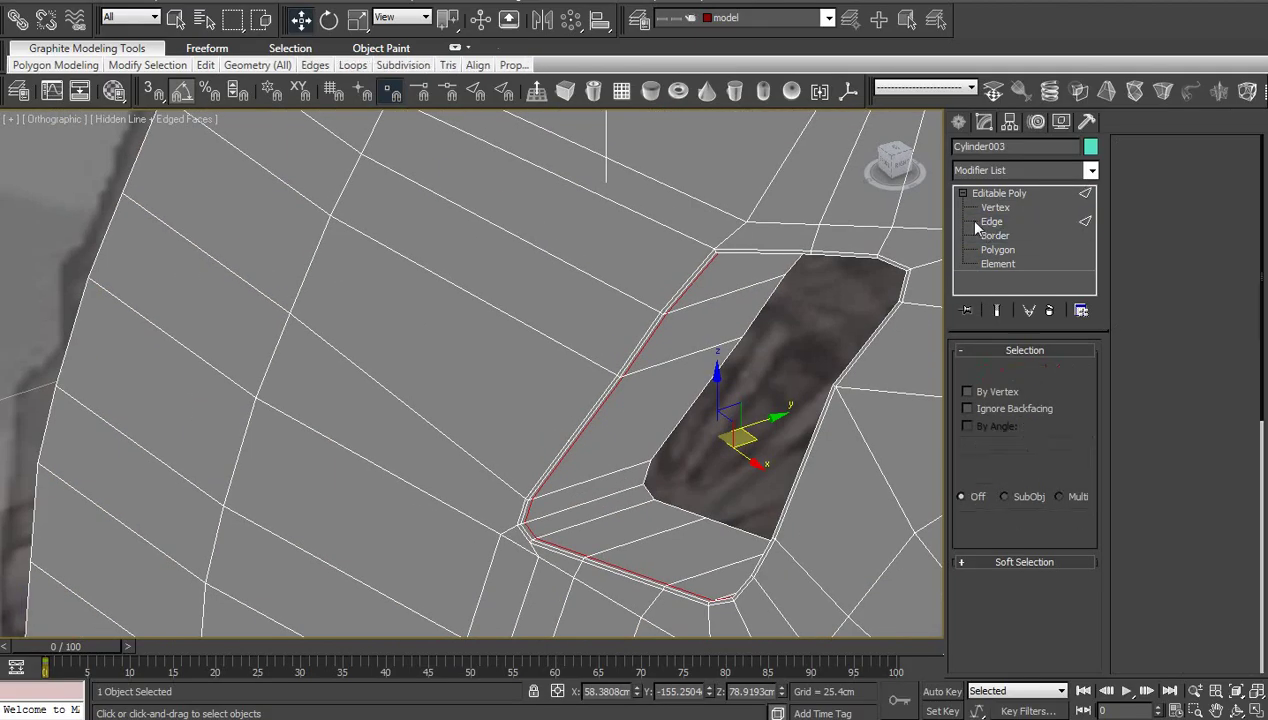
{"action": "left_click", "coordinate": [585, 412]}
{"action": "left_click", "coordinate": [587, 409]}
{"action": "key", "text": "alt+r"}
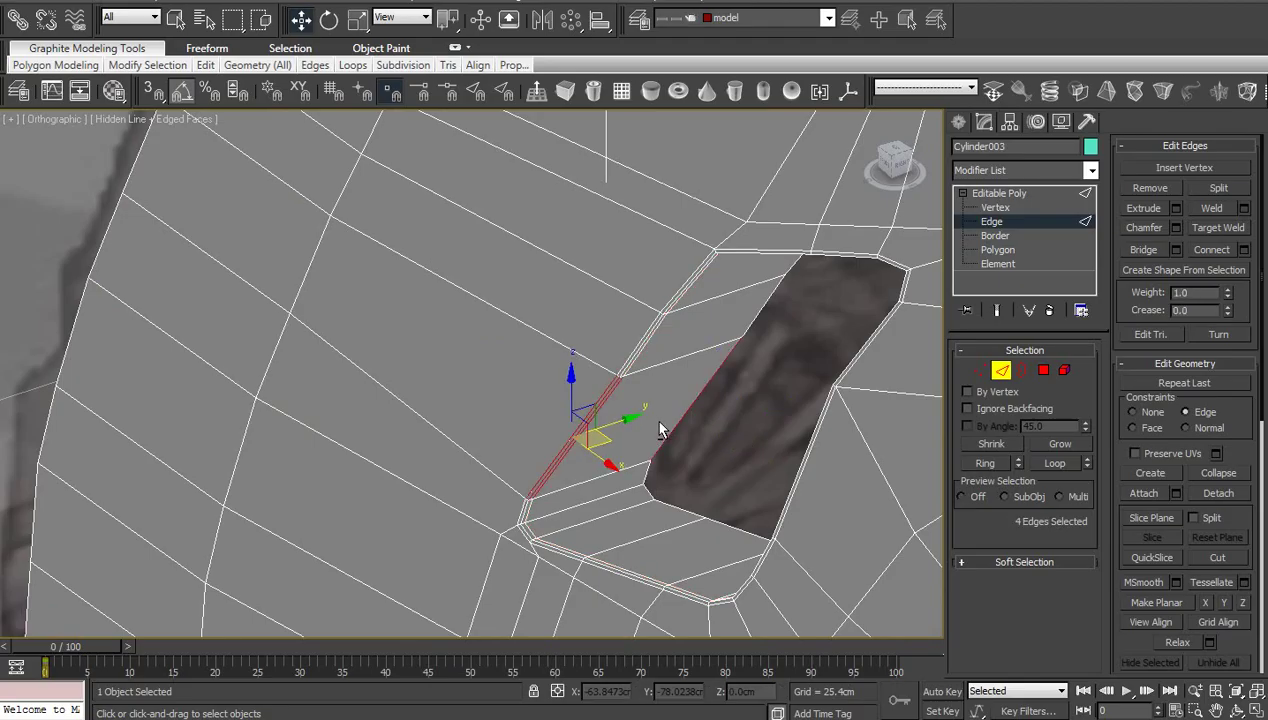
{"action": "left_click", "coordinate": [306, 278], "text": "ctrl"}
{"action": "key", "text": "alt+r"}
{"action": "right_click", "coordinate": [446, 328]}
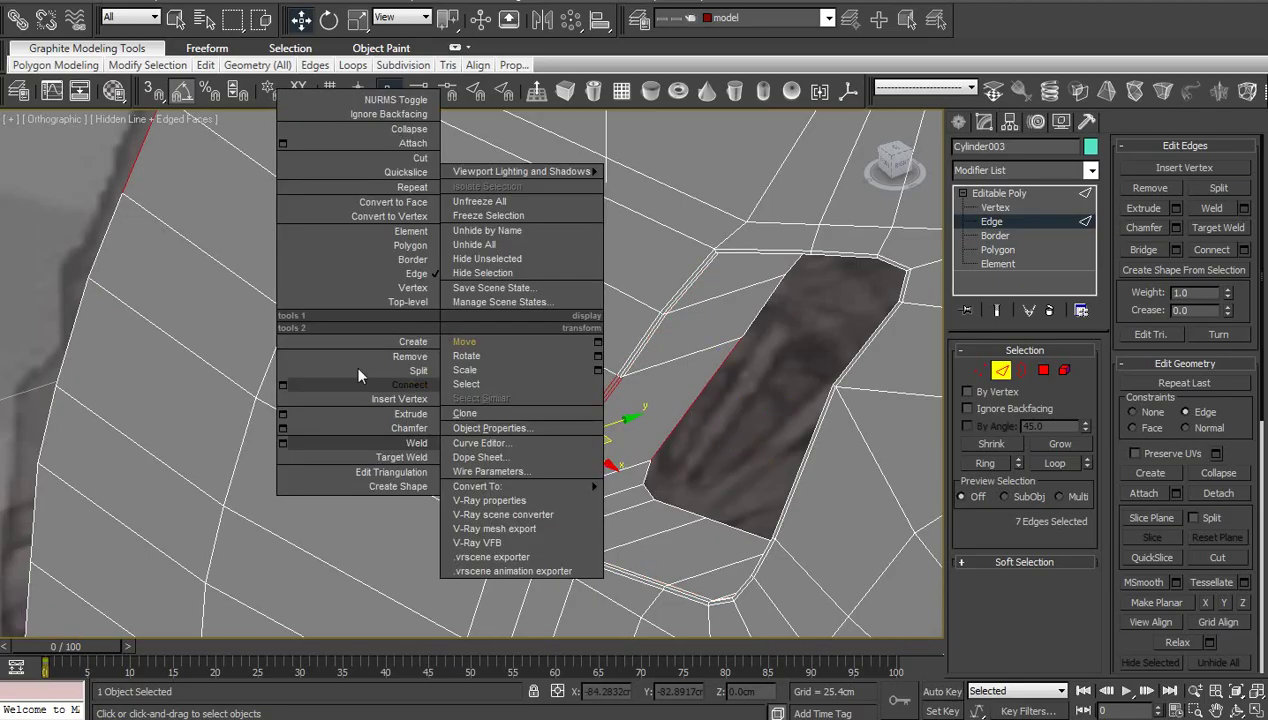
{"action": "left_click", "coordinate": [287, 385]}
{"action": "right_click", "coordinate": [584, 497]}
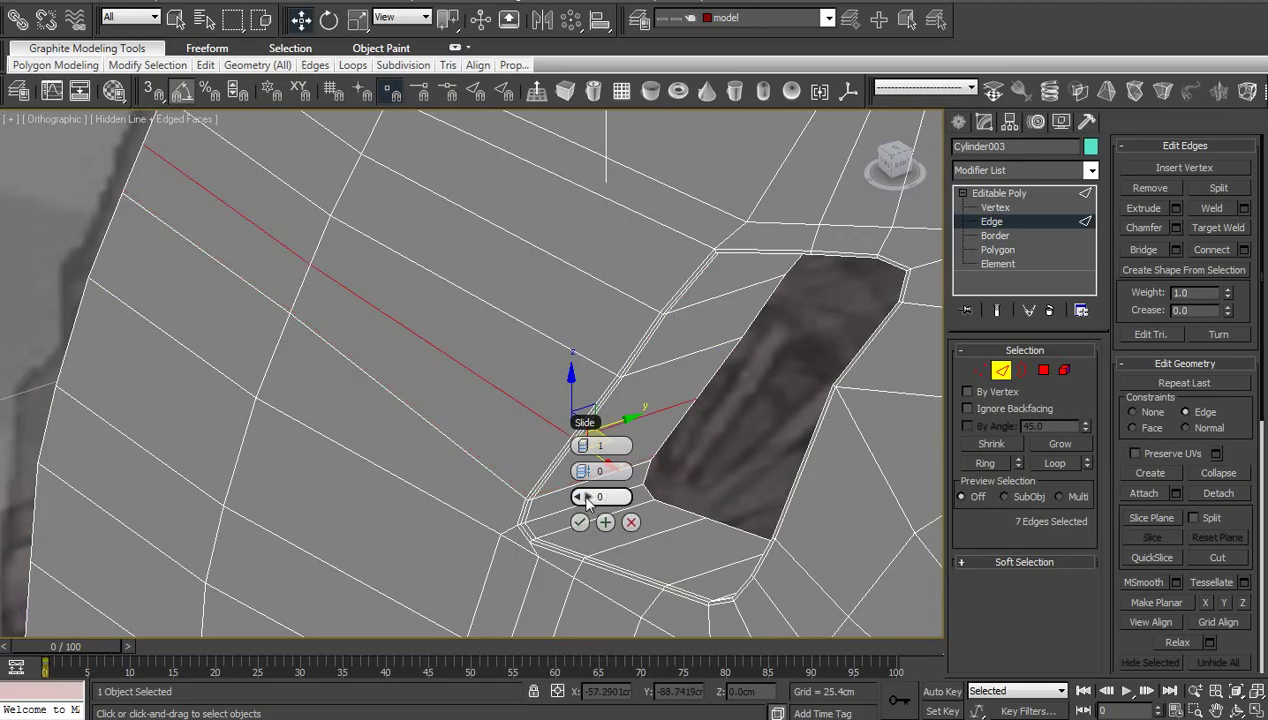
{"action": "left_click", "coordinate": [580, 522]}
Slide the two vertices below the new loop on the outer panel downward along their edges to even out the row spacing
{"action": "key", "text": "1"}
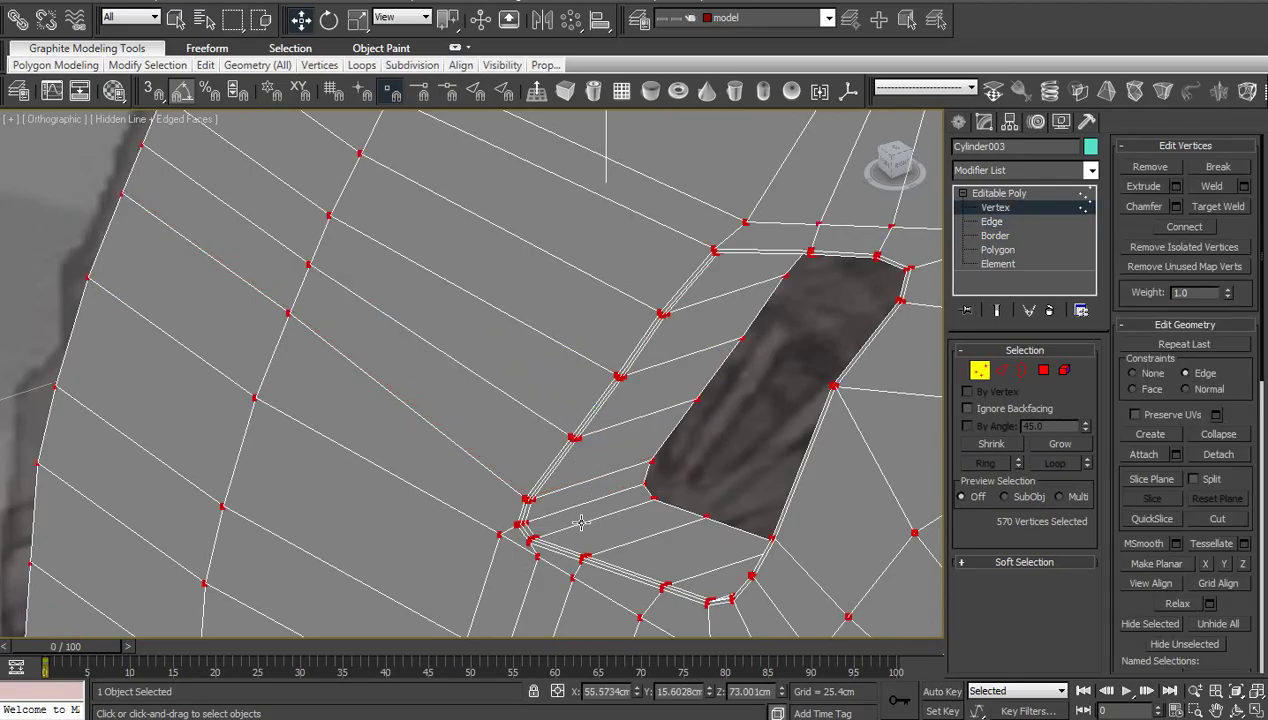
{"action": "key", "text": "ctrl+q"}
{"action": "key", "text": "ctrl+BackSpace"}
{"action": "left_click", "coordinate": [1008, 206]}
{"action": "middle_click_drag", "start_coordinate": [738, 390], "coordinate": [697, 370]}
{"action": "left_click", "coordinate": [1010, 208]}
{"action": "middle_click_drag", "start_coordinate": [478, 234], "coordinate": [560, 287]}
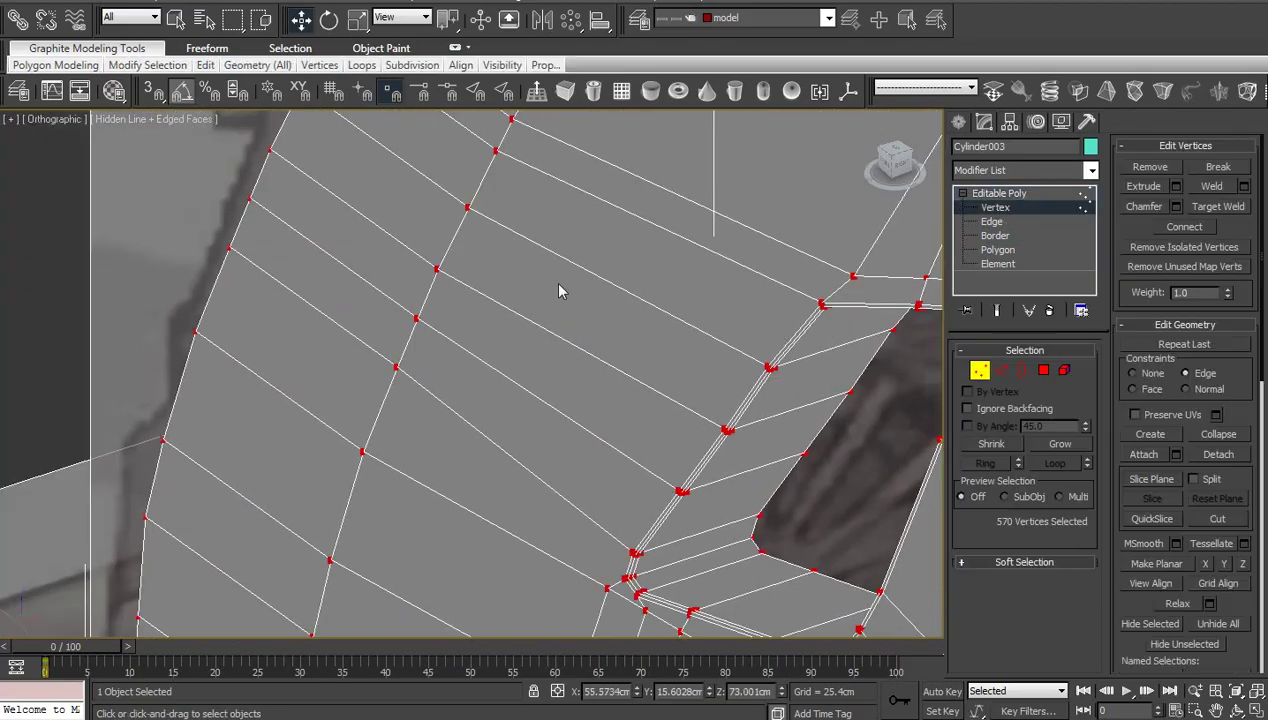
{"action": "left_click_drag", "start_coordinate": [397, 384], "coordinate": [383, 386]}
{"action": "left_click_drag", "start_coordinate": [258, 233], "coordinate": [201, 274], "text": "ctrl"}
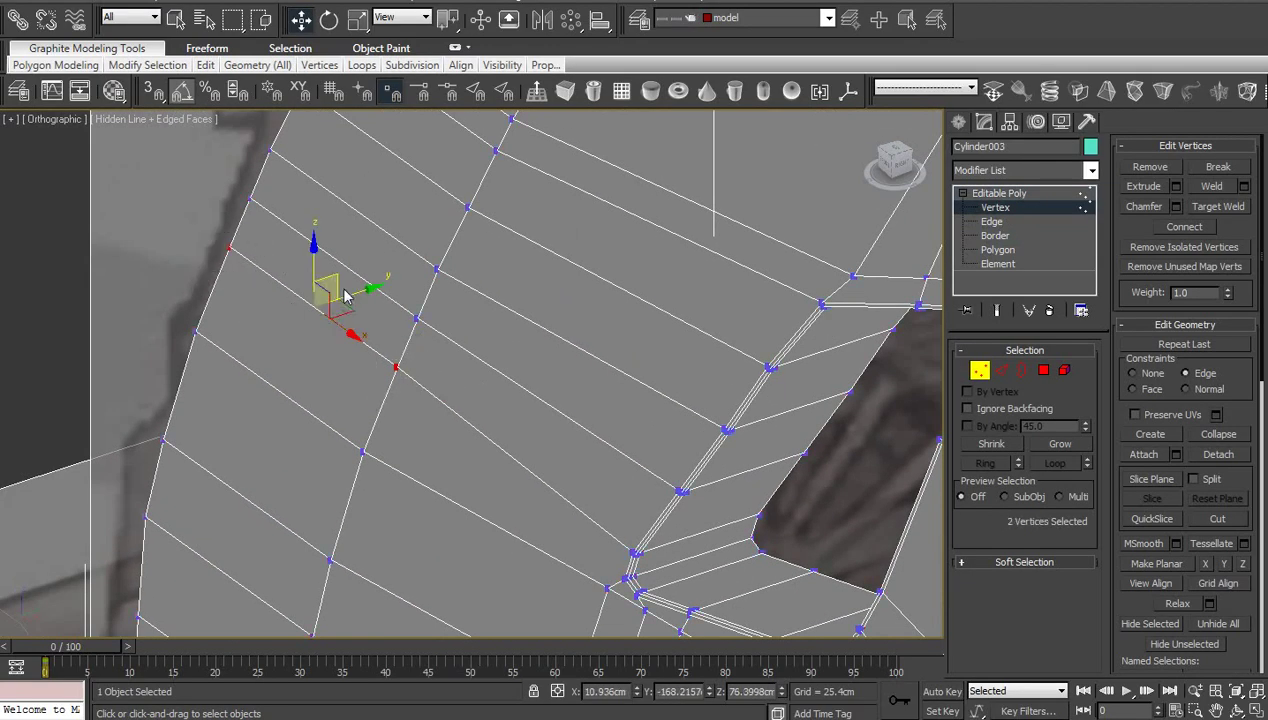
{"action": "left_click_drag", "start_coordinate": [340, 284], "coordinate": [324, 312]}
{"action": "scroll", "coordinate": [529, 413], "scroll_direction": "down", "scroll_amount": 4}
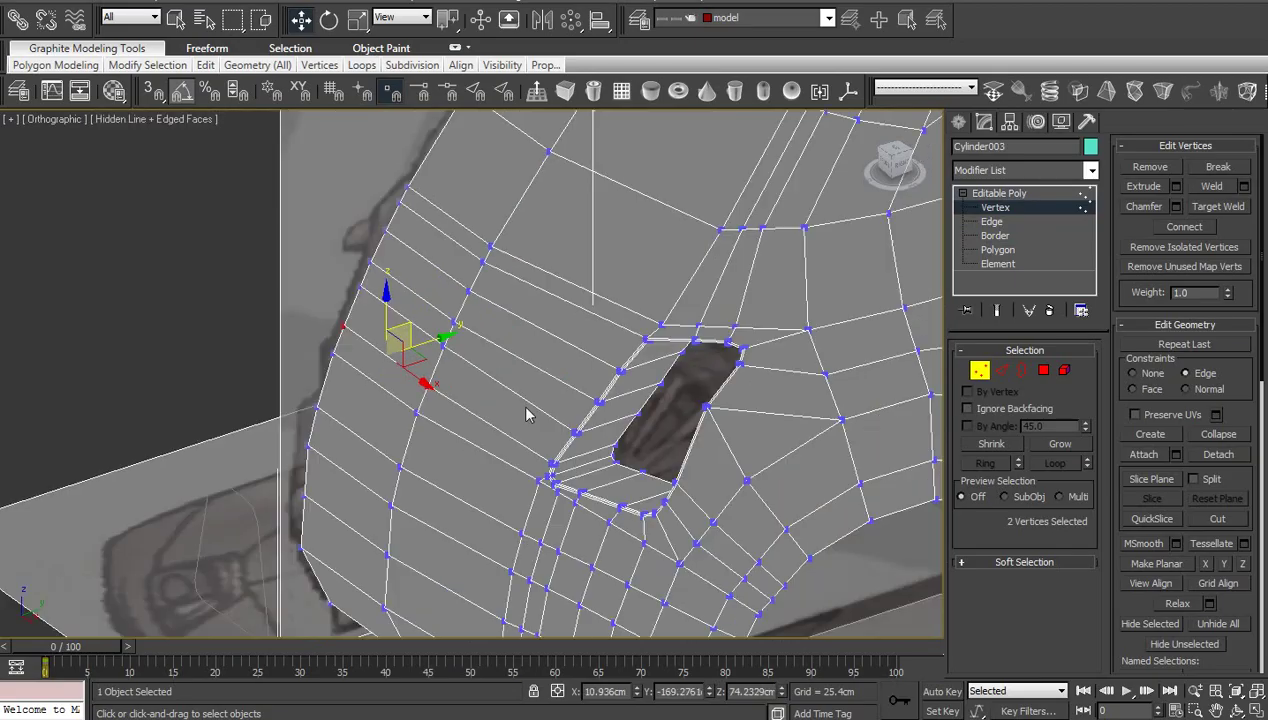
Slide the outer-rim vertex near the opening's lower corner down along its edge to separate it from its overlapping duplicate
{"action": "middle_click_drag", "start_coordinate": [540, 412], "coordinate": [393, 360]}
{"action": "scroll", "coordinate": [393, 360], "scroll_direction": "up", "scroll_amount": 6}
{"action": "scroll", "coordinate": [340, 505], "scroll_direction": "up", "scroll_amount": 2}
{"action": "middle_click_drag", "start_coordinate": [340, 505], "coordinate": [586, 306]}
{"action": "scroll", "coordinate": [310, 438], "scroll_direction": "up", "scroll_amount": 4}
{"action": "middle_click_drag", "start_coordinate": [310, 438], "coordinate": [640, 345]}
{"action": "scroll", "coordinate": [471, 381], "scroll_direction": "up", "scroll_amount": 4}
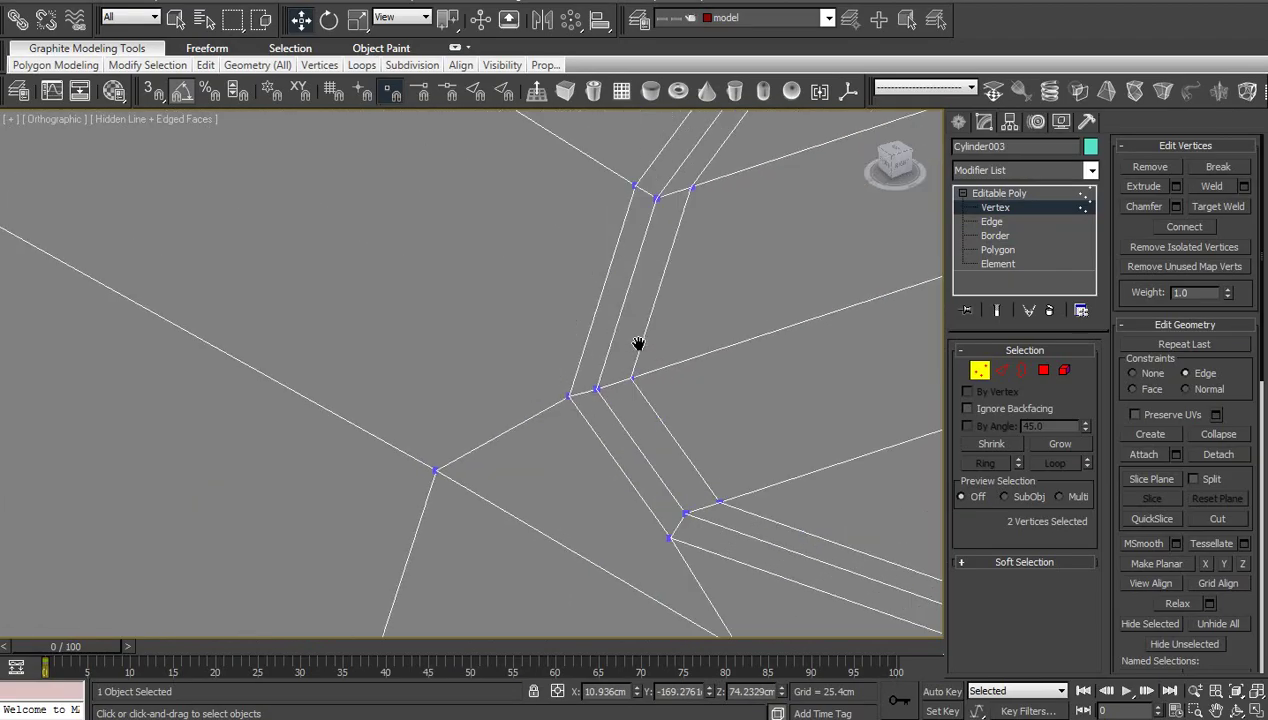
{"action": "middle_click_drag", "start_coordinate": [621, 250], "coordinate": [651, 464]}
{"action": "scroll", "coordinate": [577, 430], "scroll_direction": "up", "scroll_amount": 4}
{"action": "middle_click_drag", "start_coordinate": [577, 430], "coordinate": [427, 458]}
{"action": "scroll", "coordinate": [427, 458], "scroll_direction": "up", "scroll_amount": 4}
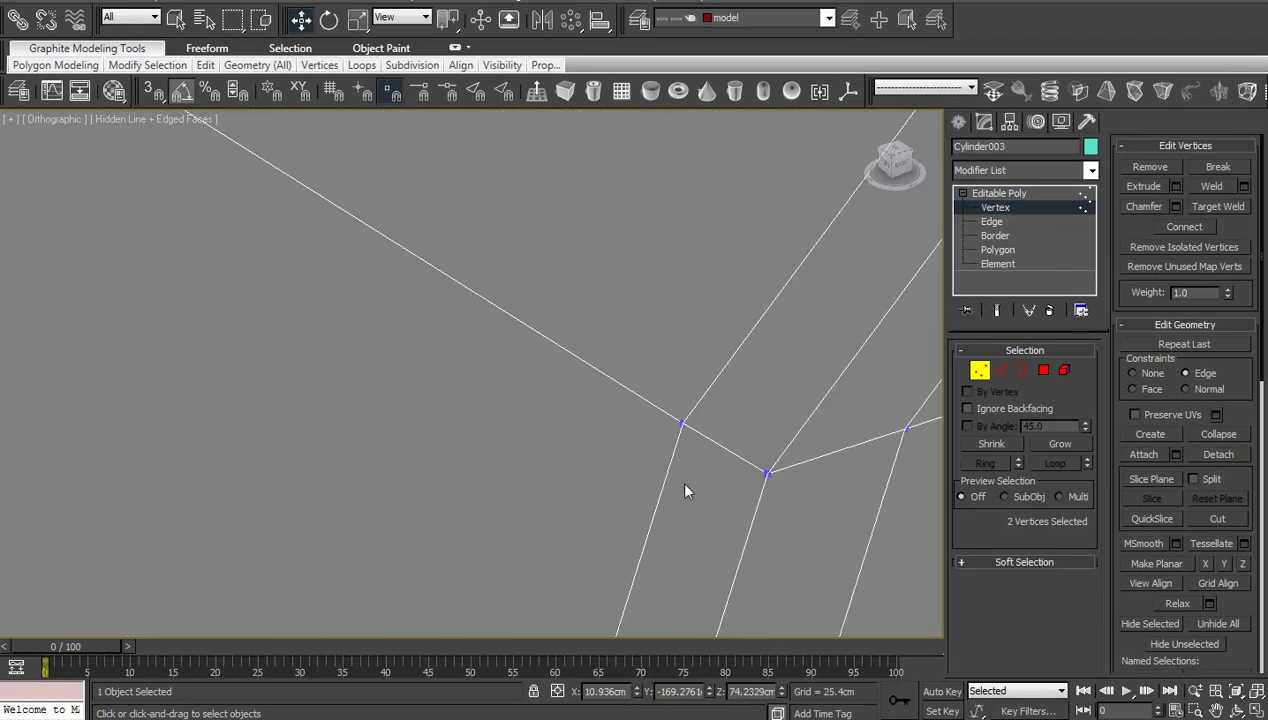
{"action": "middle_click_drag", "start_coordinate": [681, 481], "coordinate": [512, 449]}
{"action": "scroll", "coordinate": [512, 447], "scroll_direction": "up", "scroll_amount": 2}
{"action": "left_click", "coordinate": [534, 411]}
{"action": "left_click_drag", "start_coordinate": [558, 378], "coordinate": [526, 559]}
{"action": "left_click", "coordinate": [777, 364]}
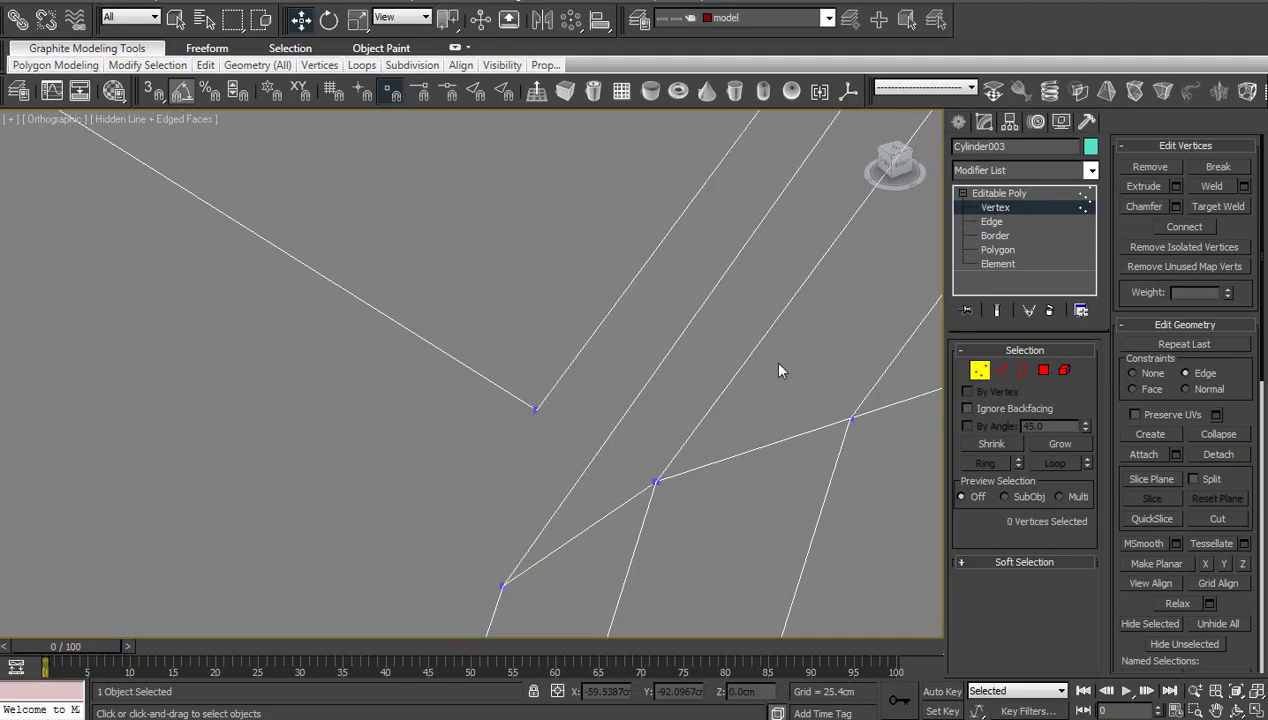
Connect the two separated rim vertices and target-weld the lower one onto the upper one
{"action": "key", "text": "ctrl+shift+w"}
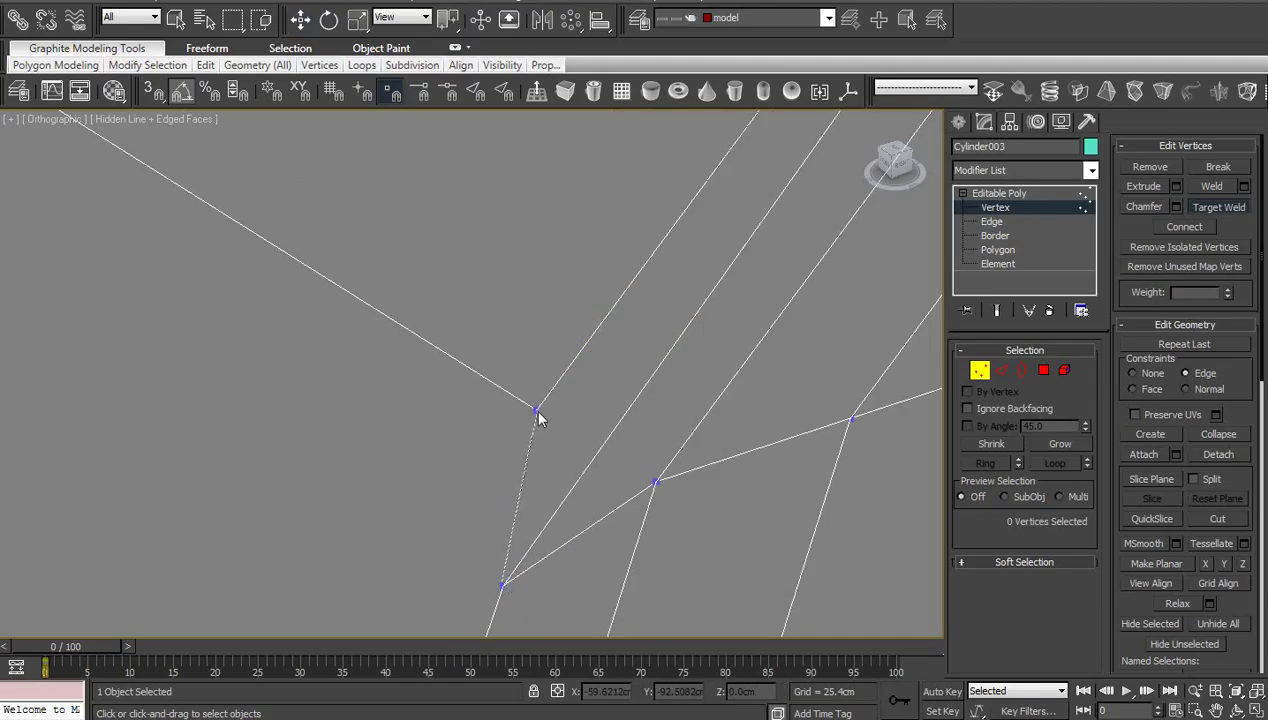
{"action": "key", "text": "w"}
{"action": "left_click_drag", "start_coordinate": [499, 386], "coordinate": [547, 604]}
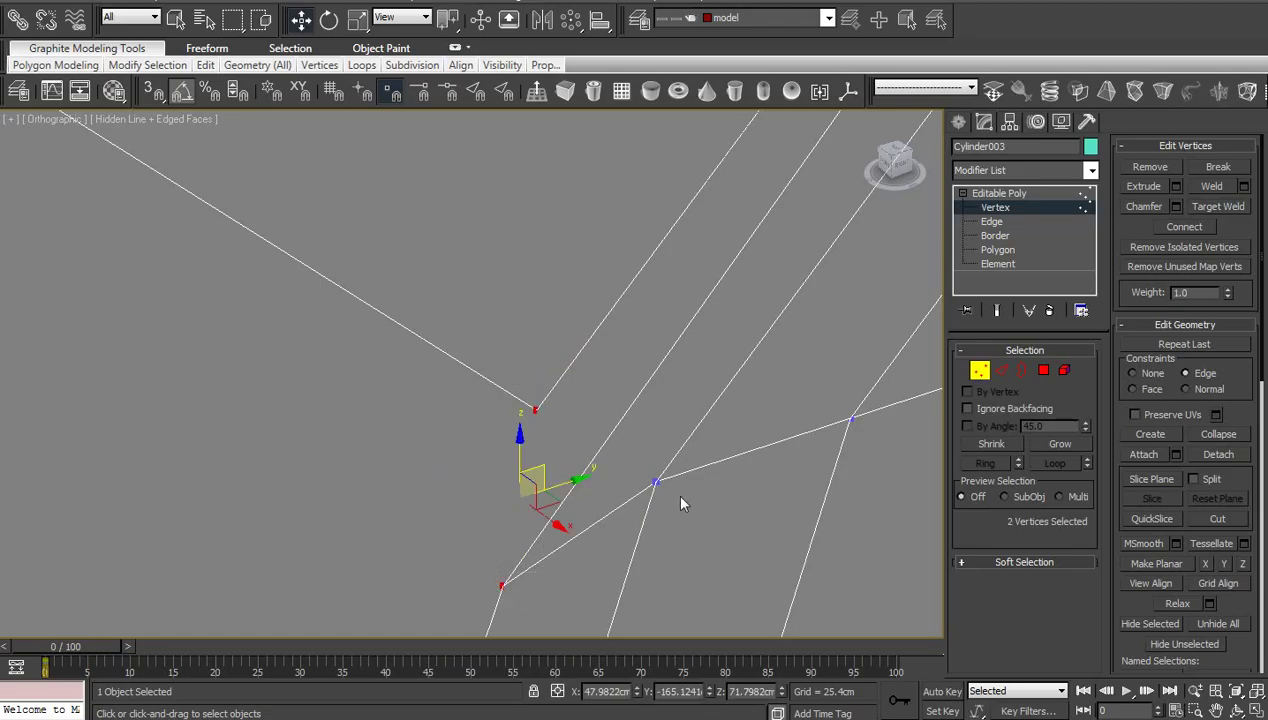
{"action": "left_click", "coordinate": [1184, 230]}
{"action": "left_click", "coordinate": [830, 331]}
{"action": "key", "text": "ctrl+shift+w"}
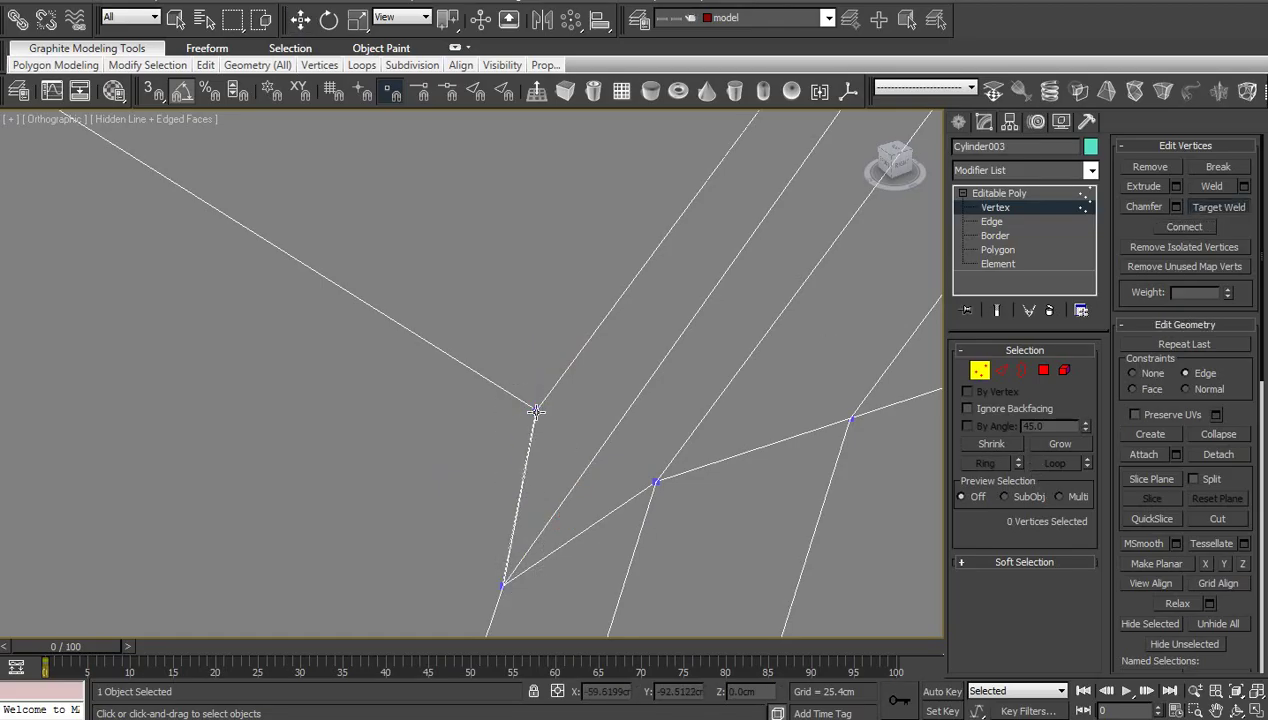
{"action": "left_click", "coordinate": [536, 411]}
{"action": "key", "text": "w"}
{"action": "scroll", "coordinate": [646, 492], "scroll_direction": "down", "scroll_amount": 2}
{"action": "middle_click_drag", "start_coordinate": [646, 492], "coordinate": [594, 458]}
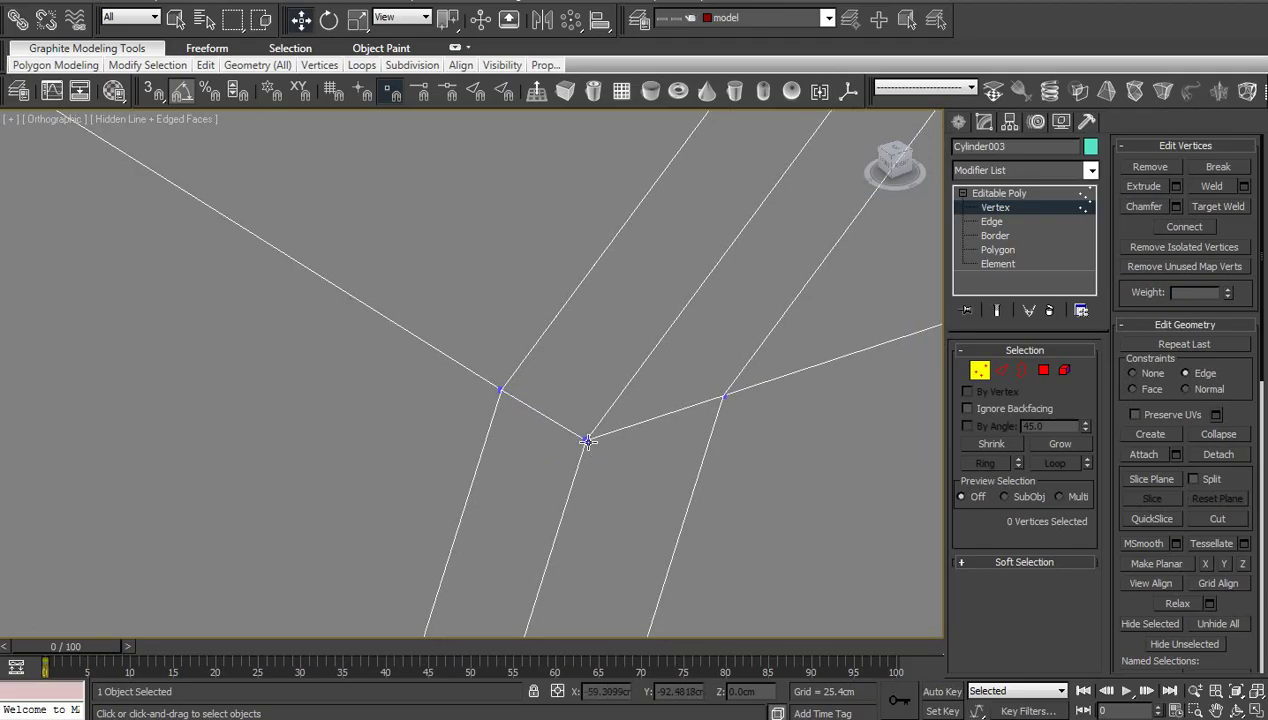
Slide the middle rim vertex beside the weld slightly upward along its edge and check the opening with a temporary NURMS preview
{"action": "left_click", "coordinate": [588, 441]}
{"action": "mouse_move", "coordinate": [606, 412]}
{"action": "left_mouse_down"}
{"action": "mouse_move", "coordinate": [600, 439]}
{"action": "mouse_move", "coordinate": [619, 394]}
{"action": "left_mouse_up"}
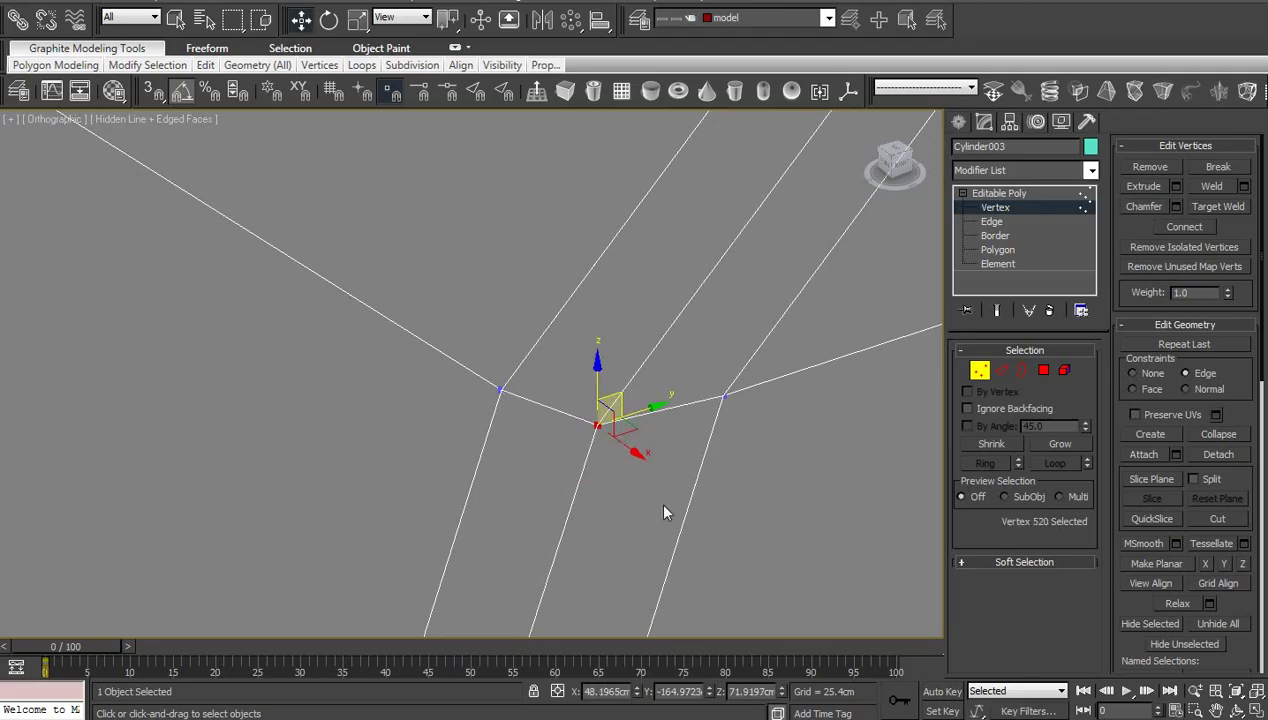
{"action": "left_click", "coordinate": [663, 506]}
{"action": "scroll", "coordinate": [662, 508], "scroll_direction": "down", "scroll_amount": 12}
{"action": "middle_click_drag", "start_coordinate": [636, 464], "coordinate": [632, 517]}
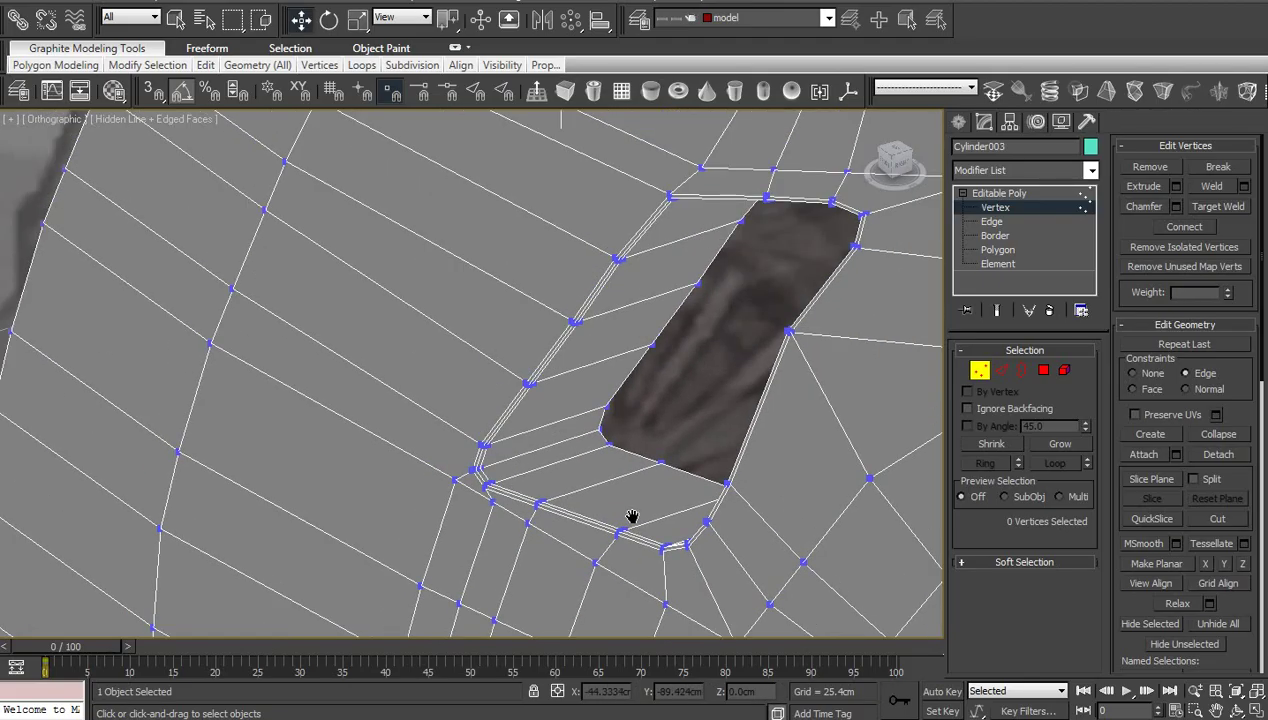
{"action": "key", "text": "ctrl+q"}
{"action": "middle_click_drag", "start_coordinate": [619, 446], "coordinate": [617, 472]}
{"action": "key", "text": "ctrl+q"}
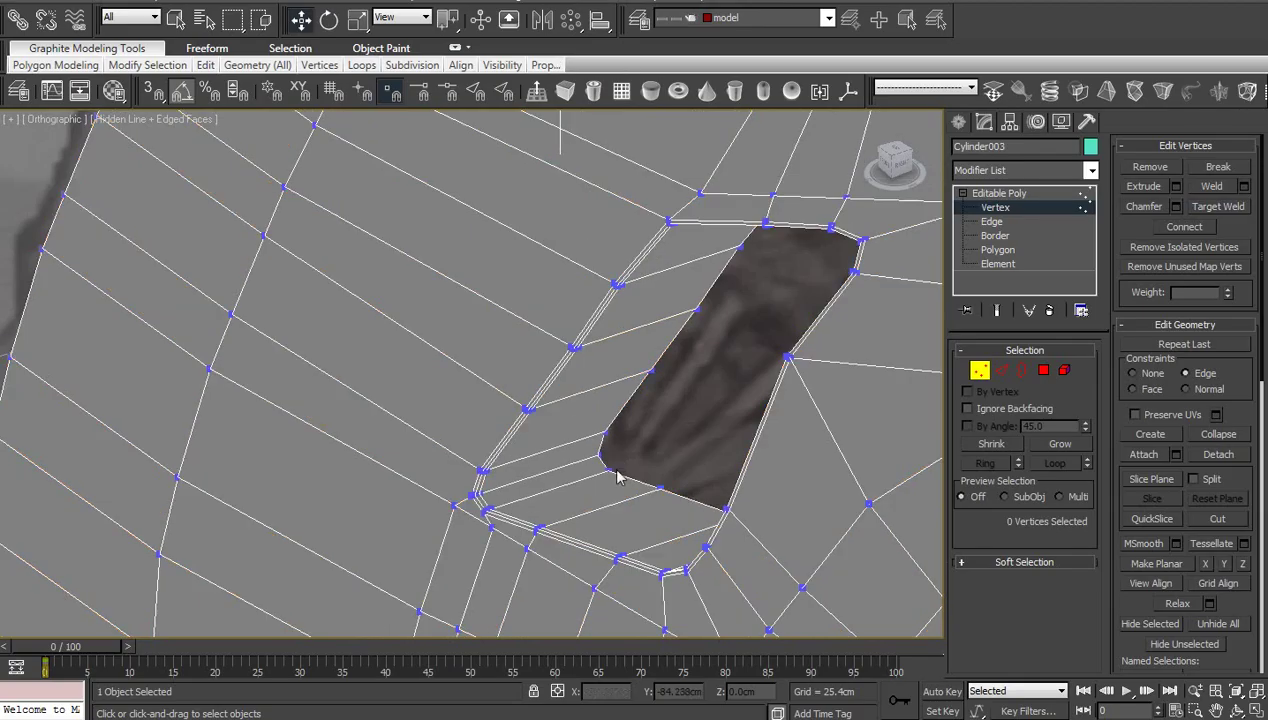
Slide the next outer-rim vertex up the opening off its duplicate and target-weld the pair together at the original corner point
{"action": "scroll", "coordinate": [605, 427], "scroll_direction": "up", "scroll_amount": 7}
{"action": "middle_click_drag", "start_coordinate": [690, 458], "coordinate": [622, 427]}
{"action": "left_click", "coordinate": [611, 331]}
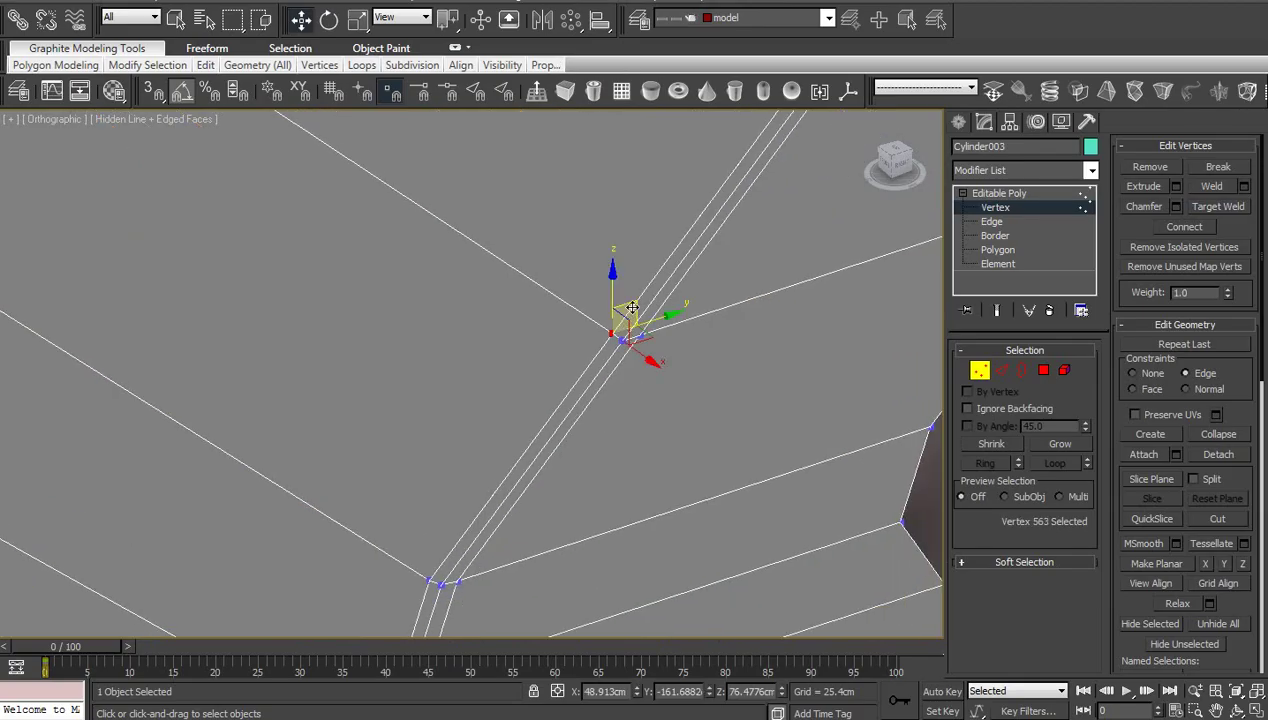
{"action": "left_click_drag", "start_coordinate": [632, 307], "coordinate": [604, 339]}
{"action": "scroll", "coordinate": [648, 342], "scroll_direction": "up", "scroll_amount": 5}
{"action": "right_click", "coordinate": [691, 450]}
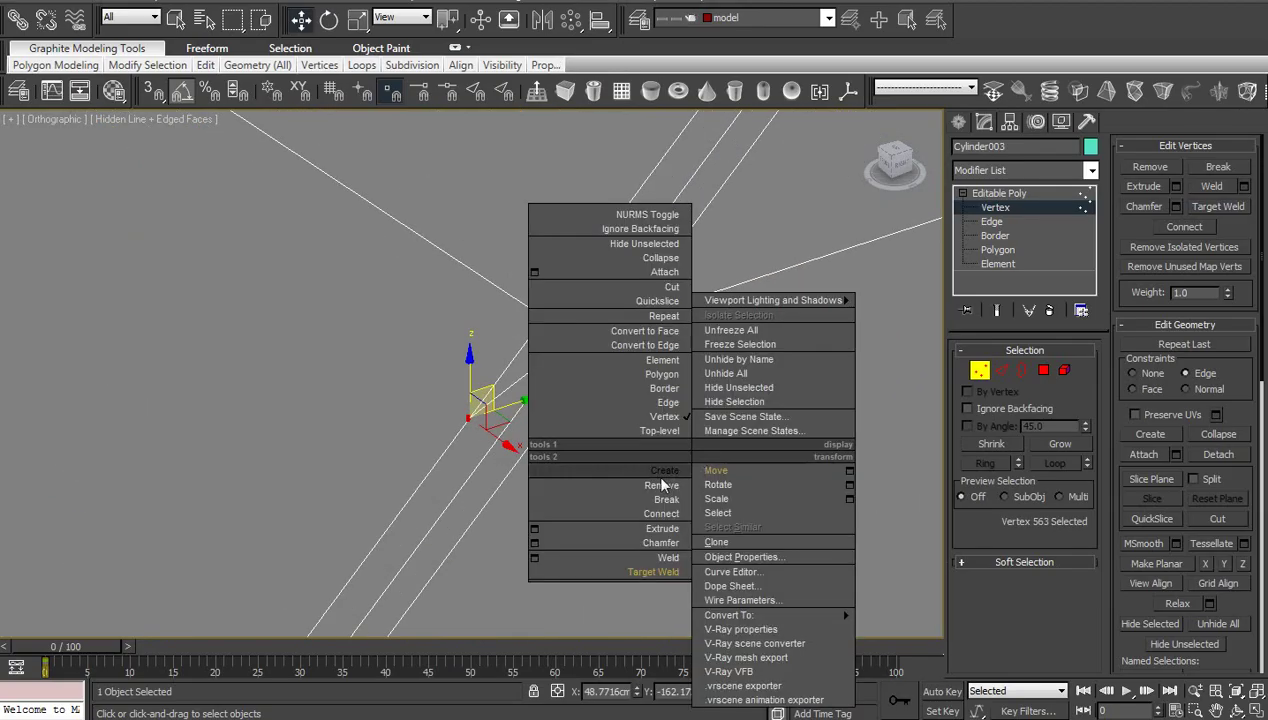
{"action": "left_click", "coordinate": [655, 572]}
{"action": "left_click", "coordinate": [468, 419]}
{"action": "left_click", "coordinate": [542, 316]}
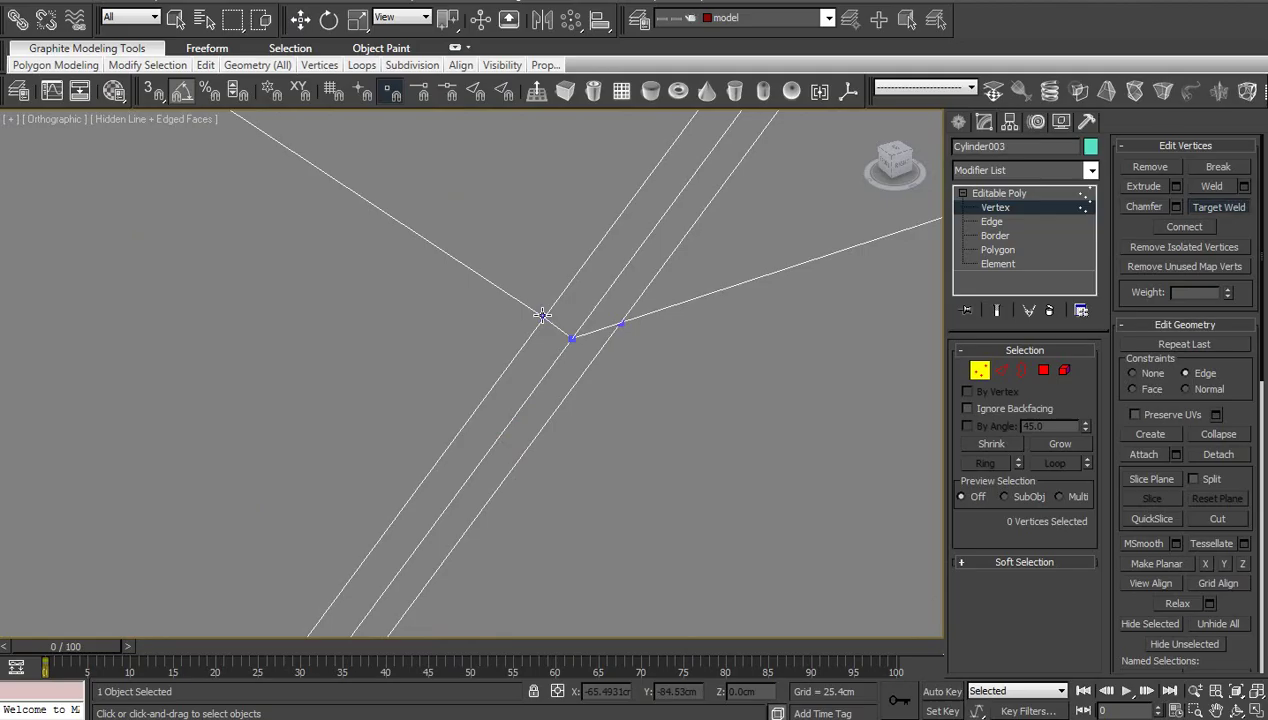
{"action": "right_click", "coordinate": [677, 388]}
Test the next two outer-rim vertices for overlapping duplicates by sliding each along its edge, undoing the last slide
{"action": "scroll", "coordinate": [680, 380], "scroll_direction": "down", "scroll_amount": 5}
{"action": "middle_click_drag", "start_coordinate": [692, 307], "coordinate": [708, 342]}
{"action": "scroll", "coordinate": [542, 460], "scroll_direction": "up", "scroll_amount": 7}
{"action": "middle_click_drag", "start_coordinate": [729, 472], "coordinate": [620, 428]}
{"action": "left_click", "coordinate": [522, 384]}
{"action": "left_click_drag", "start_coordinate": [542, 358], "coordinate": [494, 389]}
{"action": "scroll", "coordinate": [719, 460], "scroll_direction": "down", "scroll_amount": 5}
{"action": "middle_click_drag", "start_coordinate": [698, 490], "coordinate": [670, 550]}
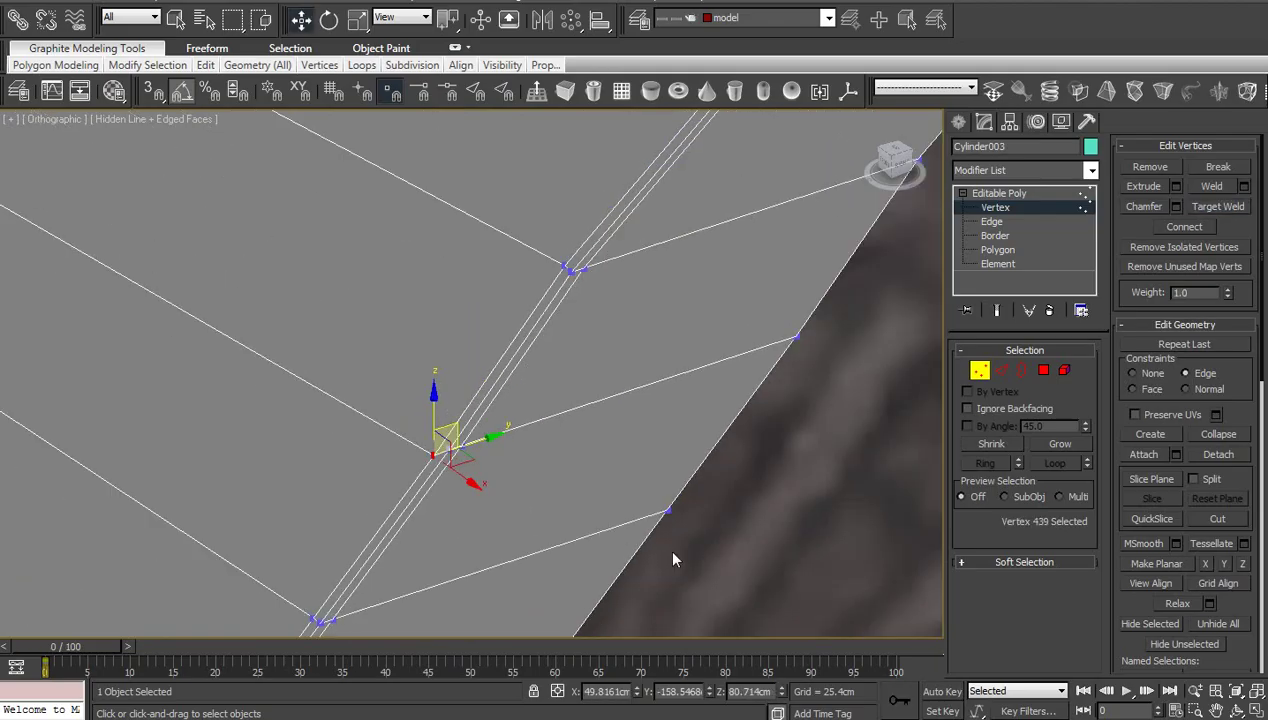
{"action": "middle_click_drag", "start_coordinate": [563, 357], "coordinate": [440, 484]}
{"action": "scroll", "coordinate": [420, 480], "scroll_direction": "up", "scroll_amount": 5}
{"action": "left_click", "coordinate": [331, 480]}
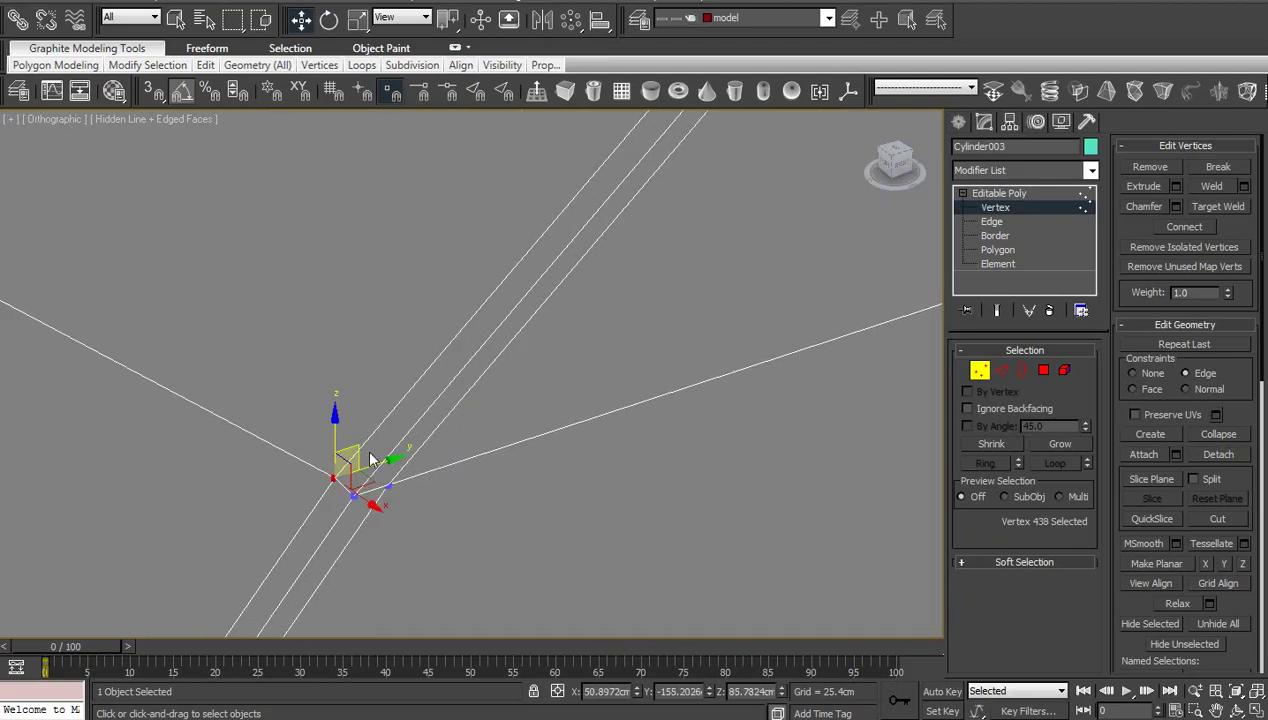
{"action": "left_click_drag", "start_coordinate": [346, 453], "coordinate": [362, 458]}
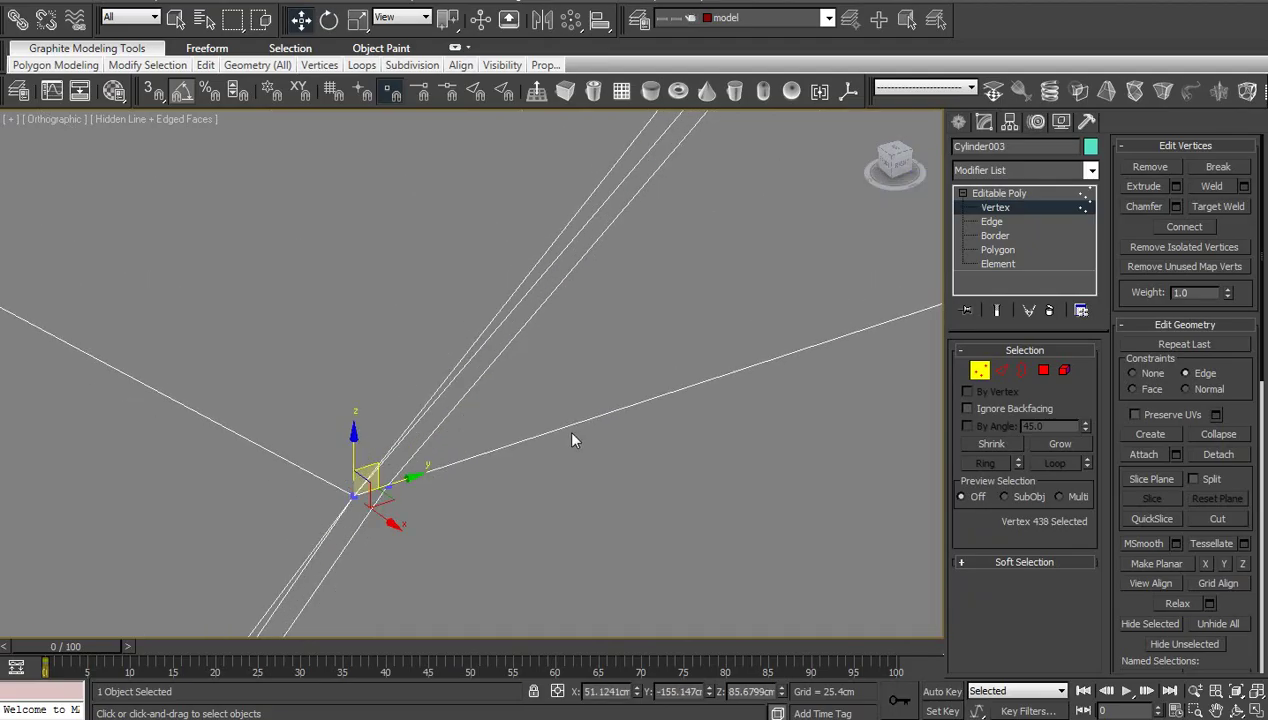
{"action": "key", "text": "ctrl+z"}
Check the cleaned outer rim of the whole opening with a temporary NURMS smoothing preview
{"action": "scroll", "coordinate": [572, 433], "scroll_direction": "down", "scroll_amount": 3}
{"action": "middle_click_drag", "start_coordinate": [590, 350], "coordinate": [568, 402]}
{"action": "scroll", "coordinate": [515, 396], "scroll_direction": "up", "scroll_amount": 2}
{"action": "scroll", "coordinate": [585, 477], "scroll_direction": "down", "scroll_amount": 4}
{"action": "scroll", "coordinate": [590, 480], "scroll_direction": "down", "scroll_amount": 4}
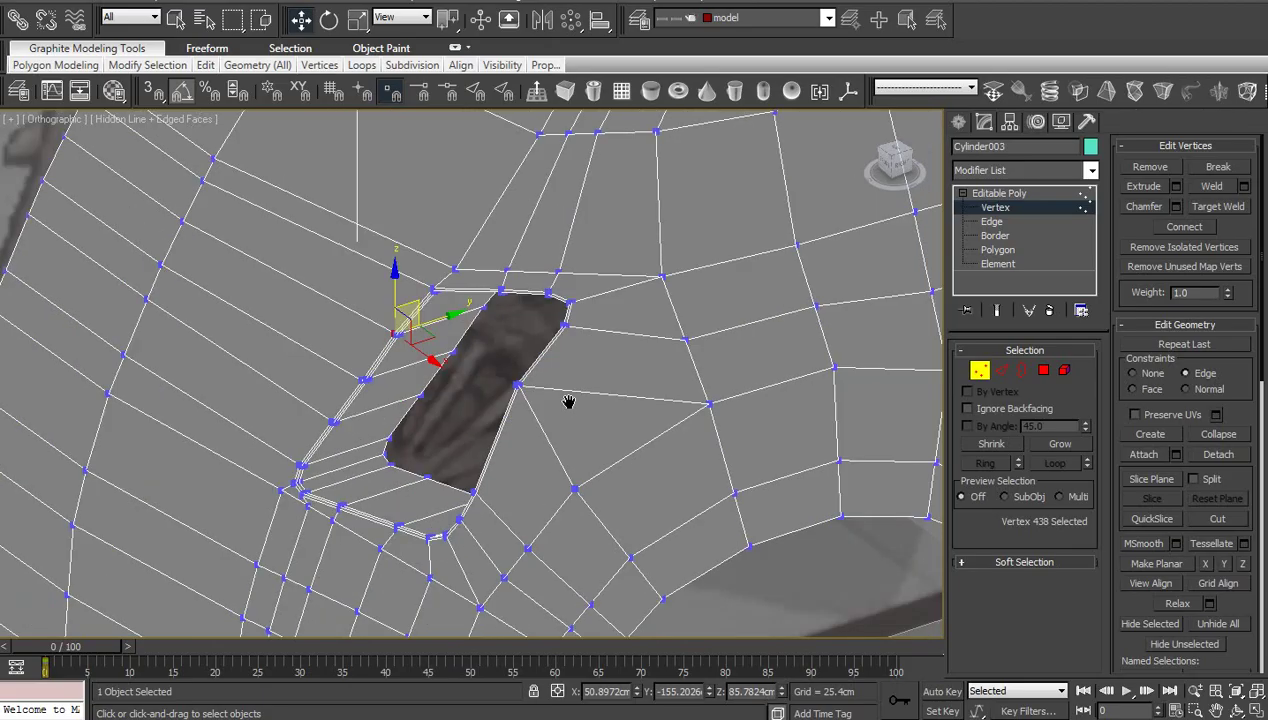
{"action": "key", "text": "ctrl+q"}
{"action": "key", "text": "ctrl+q"}
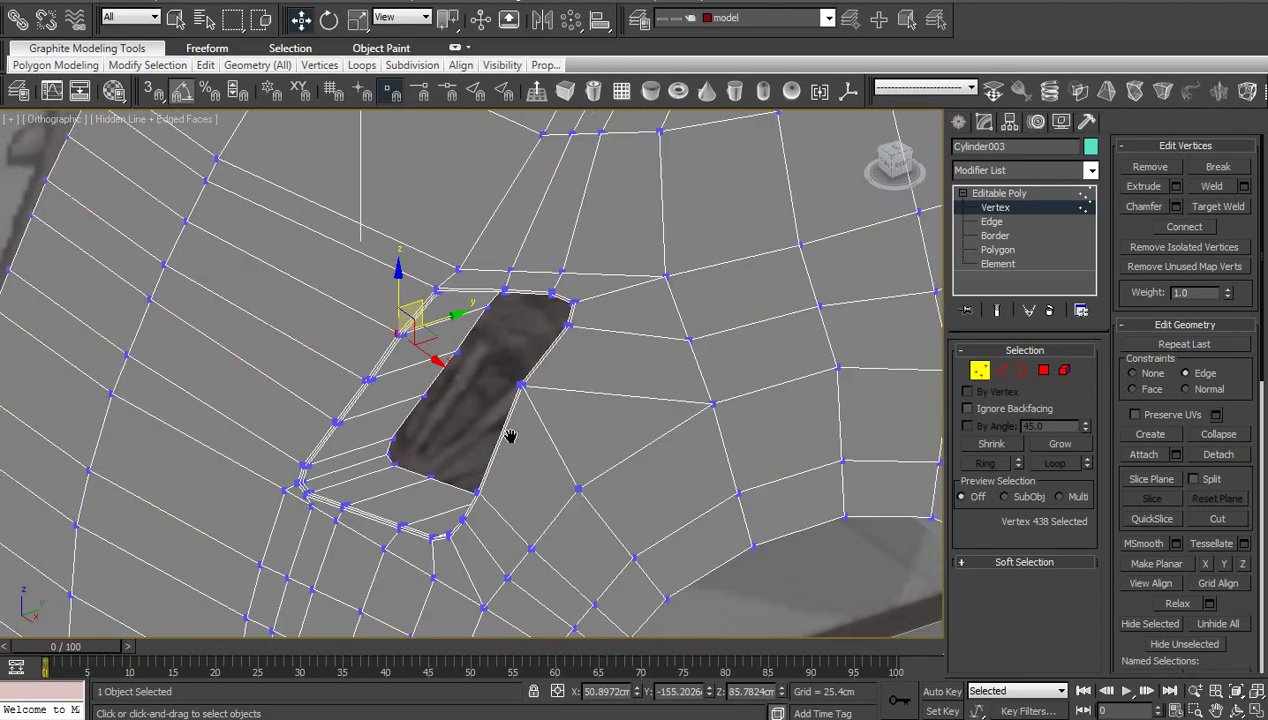
Test the outer-rim vertex at the opening's lower corner for a duplicate by sliding it outward, and undo the slide
{"action": "scroll", "coordinate": [260, 549], "scroll_direction": "up", "scroll_amount": 7}
{"action": "middle_click_drag", "start_coordinate": [260, 549], "coordinate": [376, 526]}
{"action": "scroll", "coordinate": [425, 412], "scroll_direction": "up", "scroll_amount": 7}
{"action": "middle_click_drag", "start_coordinate": [688, 212], "coordinate": [537, 480]}
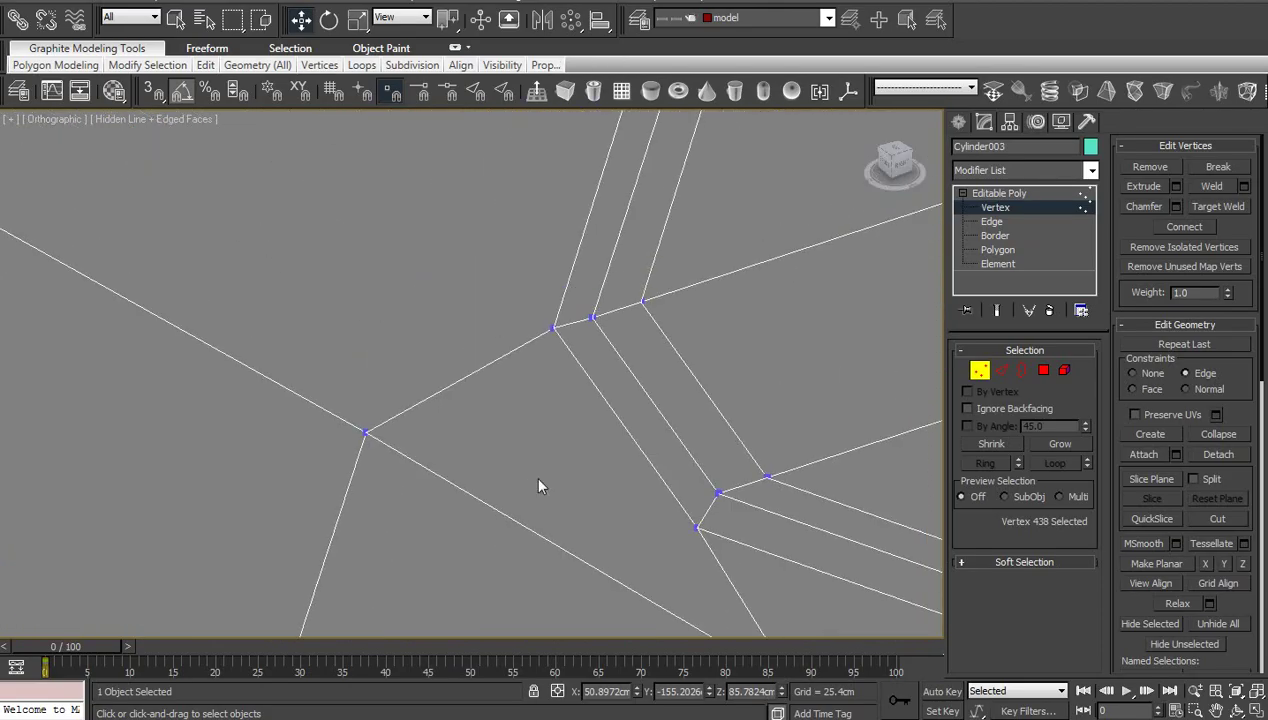
{"action": "left_click", "coordinate": [552, 328]}
{"action": "left_click_drag", "start_coordinate": [576, 303], "coordinate": [580, 325]}
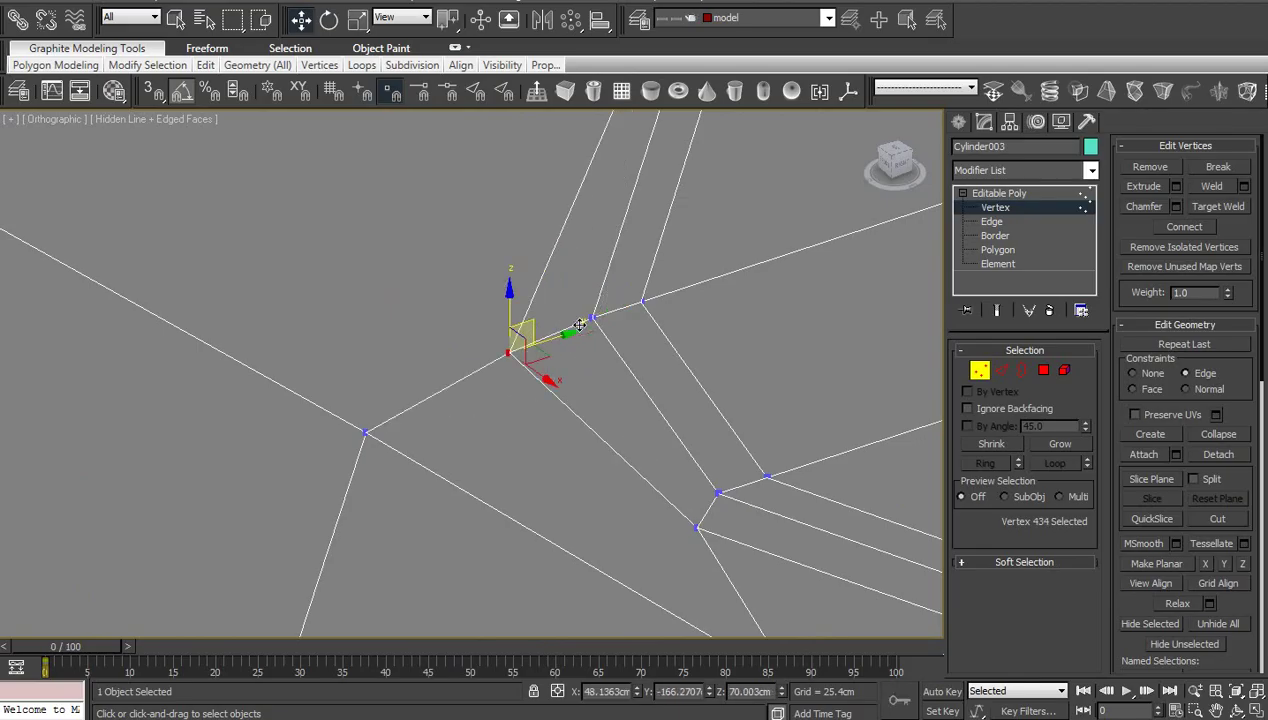
{"action": "key", "text": "ctrl+z"}
Examine the mesh between the opening and the wheel arch, comparing the cage with a temporary NURMS smoothing preview
{"action": "scroll", "coordinate": [617, 422], "scroll_direction": "down", "scroll_amount": 10}
{"action": "middle_click_drag", "start_coordinate": [619, 425], "coordinate": [693, 452]}
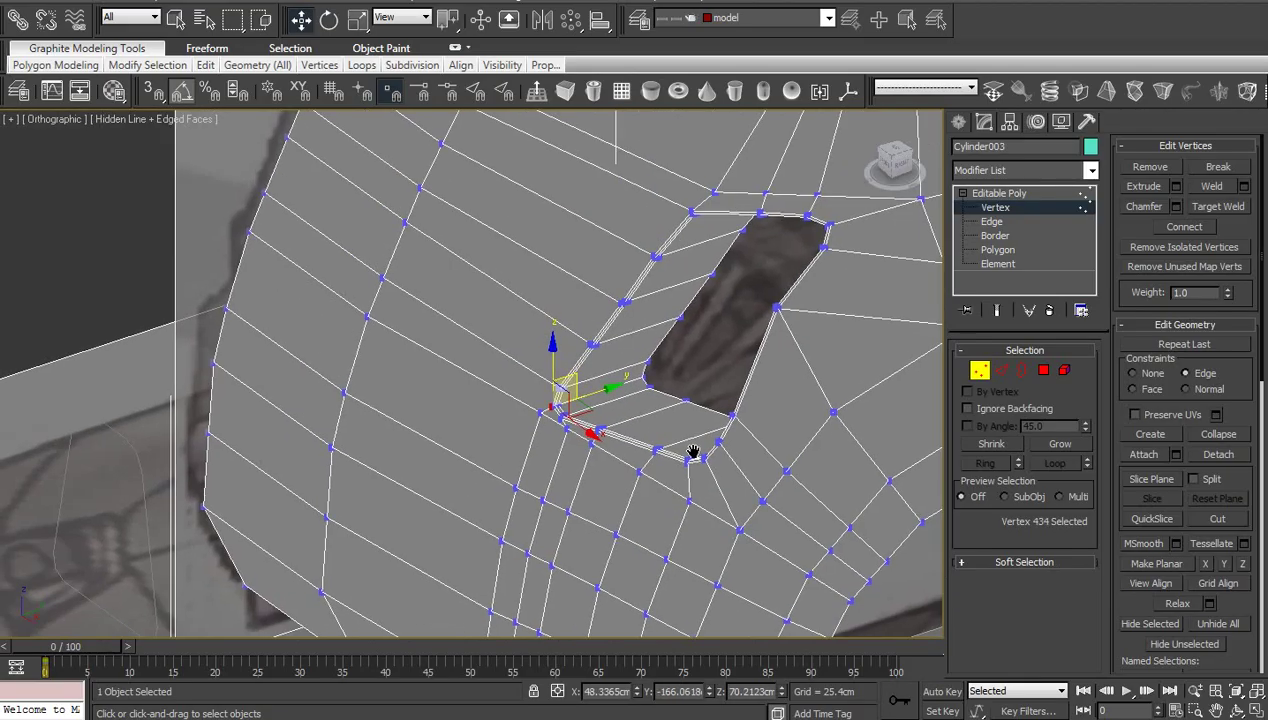
{"action": "scroll", "coordinate": [693, 452], "scroll_direction": "up", "scroll_amount": 4}
{"action": "scroll", "coordinate": [693, 451], "scroll_direction": "down", "scroll_amount": 5}
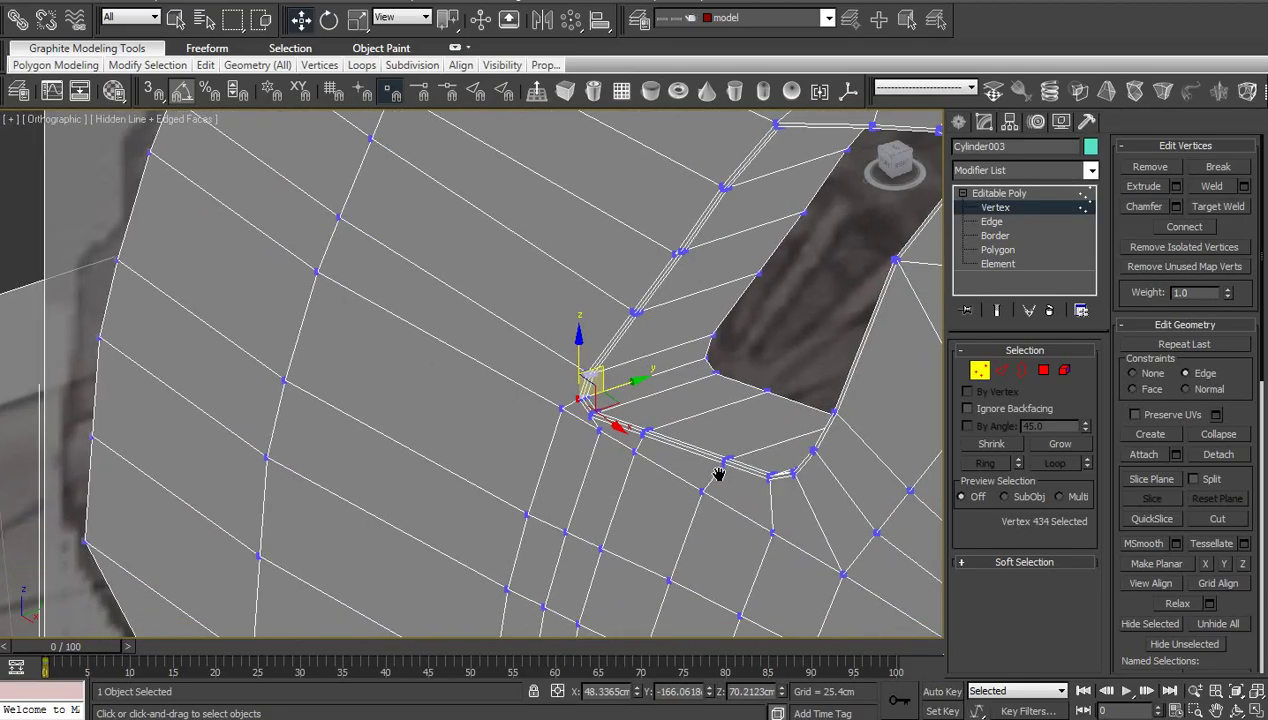
{"action": "scroll", "coordinate": [720, 480], "scroll_direction": "down", "scroll_amount": 4}
{"action": "middle_click_drag", "start_coordinate": [720, 480], "coordinate": [536, 519]}
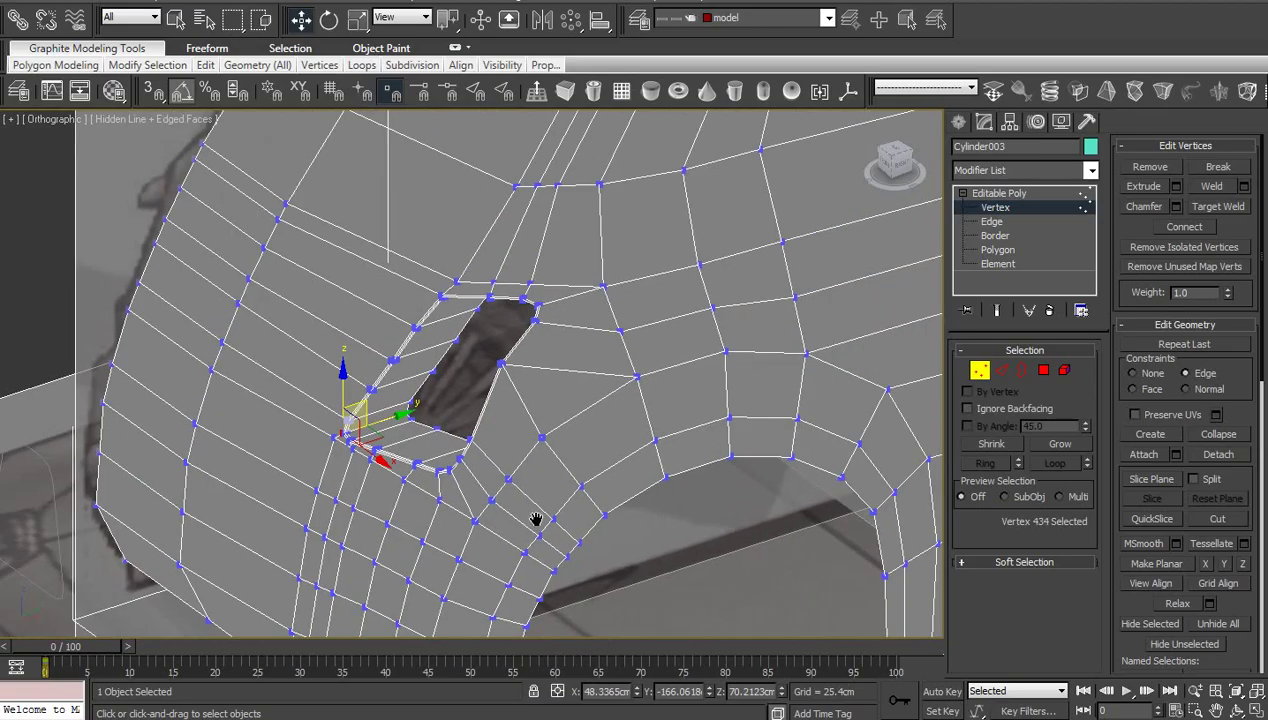
{"action": "key", "text": "ctrl+q"}
{"action": "key", "text": "ctrl+q"}
{"action": "scroll", "coordinate": [583, 490], "scroll_direction": "up", "scroll_amount": 3}
{"action": "middle_click_drag", "start_coordinate": [690, 480], "coordinate": [666, 471]}
{"action": "scroll", "coordinate": [584, 532], "scroll_direction": "down", "scroll_amount": 1}
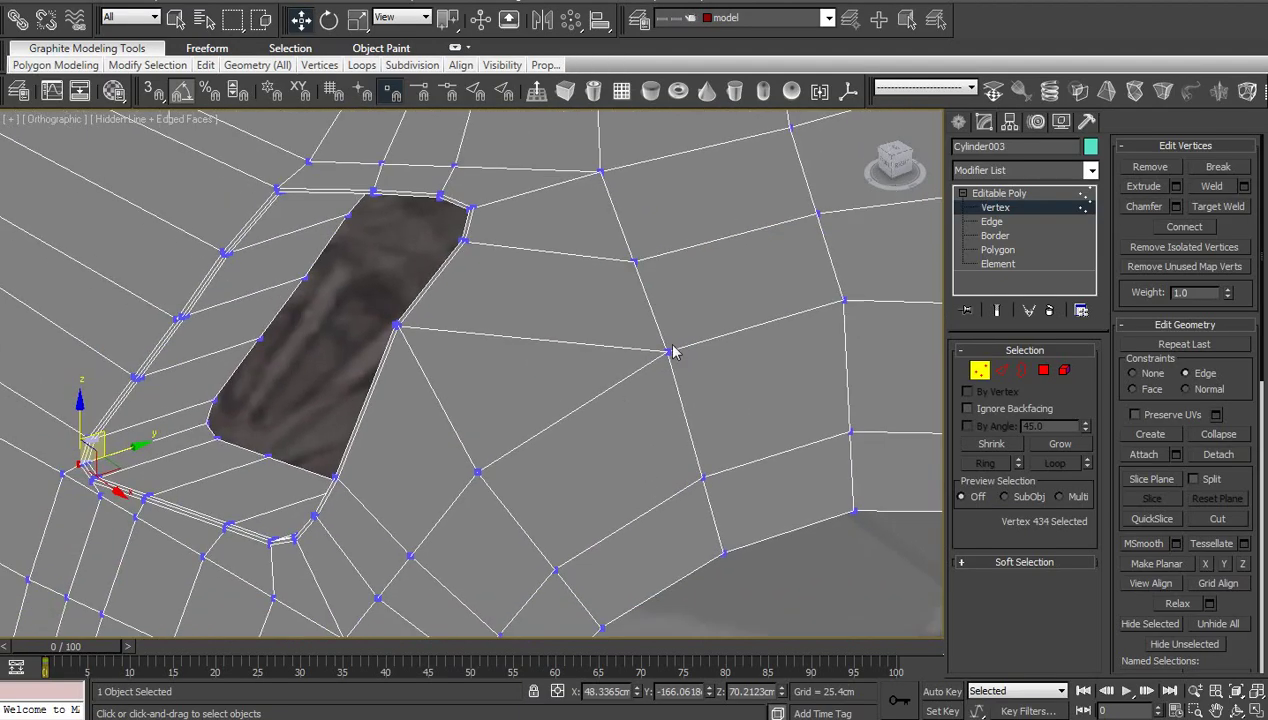
{"action": "middle_click_drag", "start_coordinate": [597, 358], "coordinate": [598, 425]}
{"action": "scroll", "coordinate": [598, 425], "scroll_direction": "up", "scroll_amount": 2}
{"action": "scroll", "coordinate": [474, 404], "scroll_direction": "down", "scroll_amount": 4}
{"action": "scroll", "coordinate": [486, 411], "scroll_direction": "down", "scroll_amount": 2}
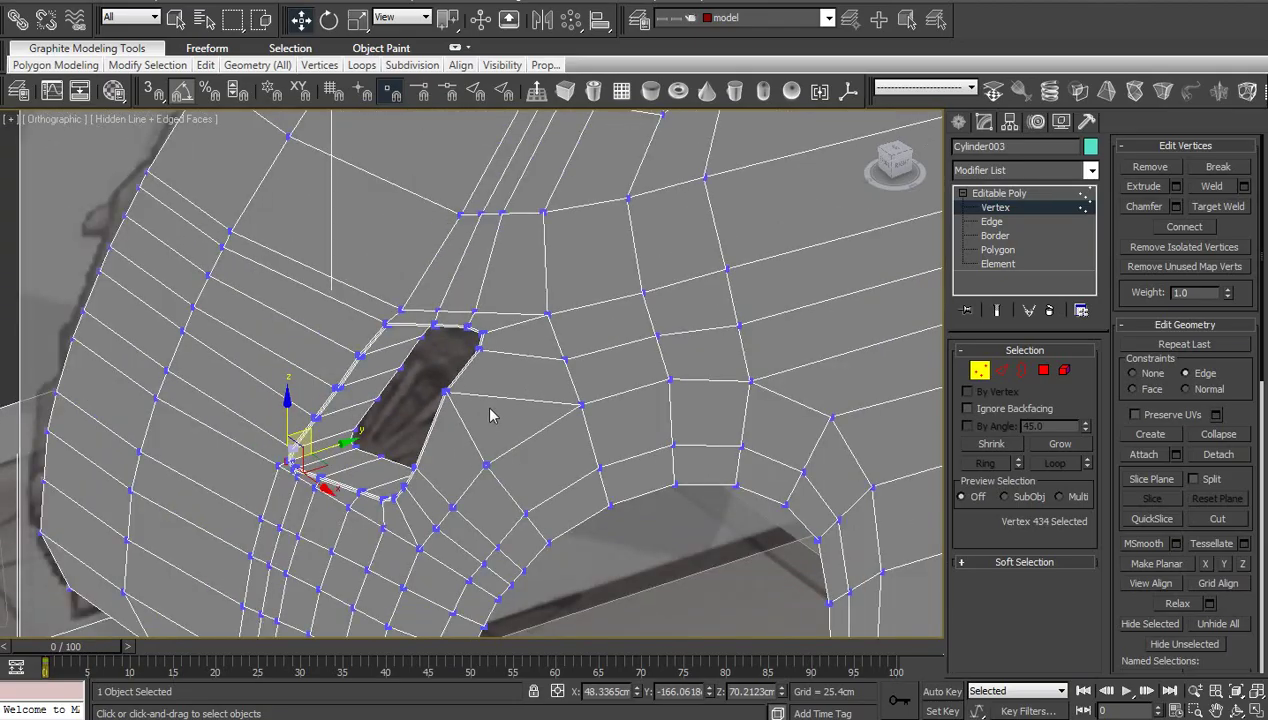
Check the outer-rim vertices midway along the opening's wheel-arch side for stacked duplicates, comparing the angled and front views
{"action": "scroll", "coordinate": [491, 412], "scroll_direction": "up", "scroll_amount": 4}
{"action": "middle_click_drag", "start_coordinate": [491, 412], "coordinate": [519, 416]}
{"action": "left_click_drag", "start_coordinate": [447, 387], "coordinate": [541, 457]}
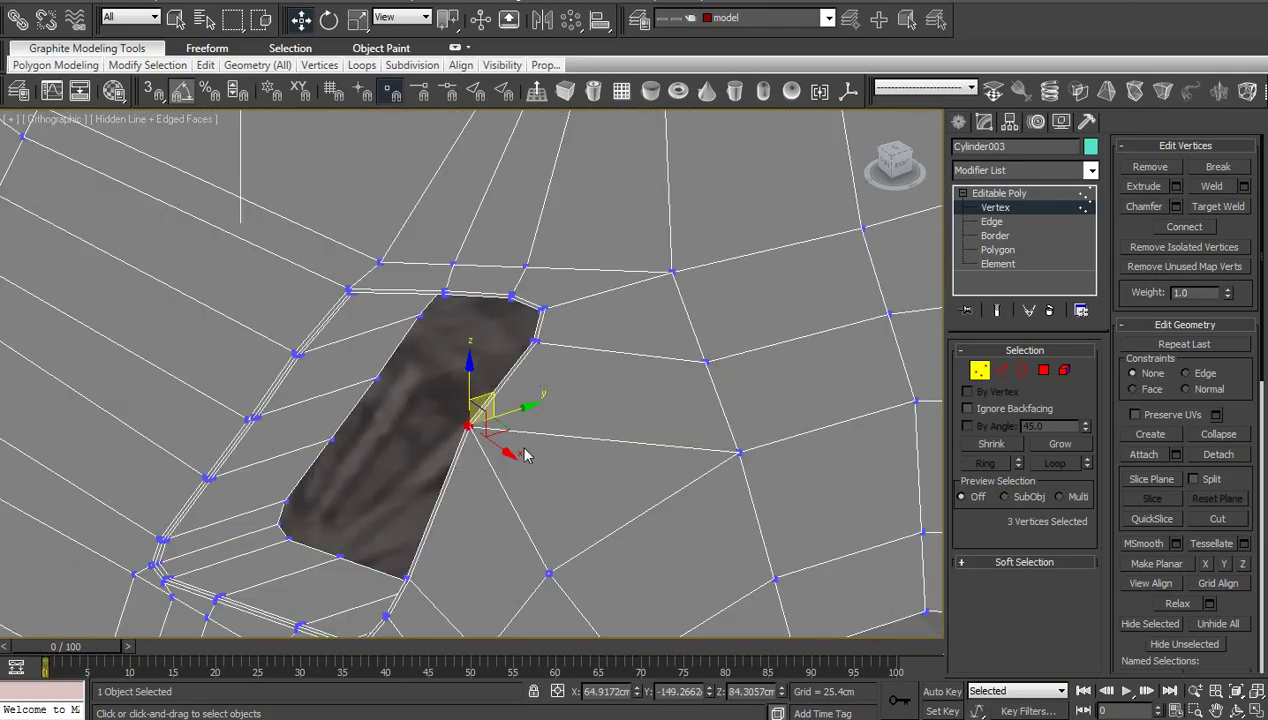
{"action": "left_click", "coordinate": [886, 165]}
{"action": "key", "text": "z"}
{"action": "scroll", "coordinate": [790, 372], "scroll_direction": "down", "scroll_amount": 15}
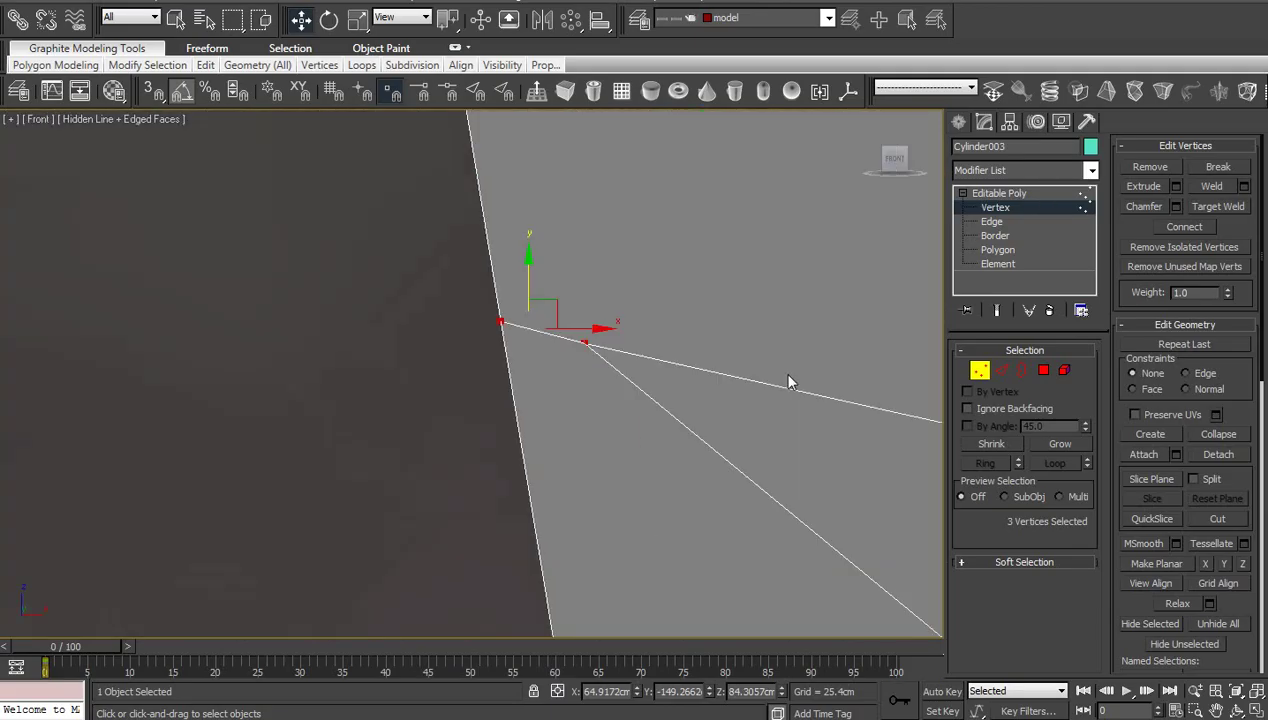
{"action": "middle_click_drag", "start_coordinate": [650, 428], "coordinate": [702, 348]}
{"action": "scroll", "coordinate": [696, 376], "scroll_direction": "up", "scroll_amount": 4}
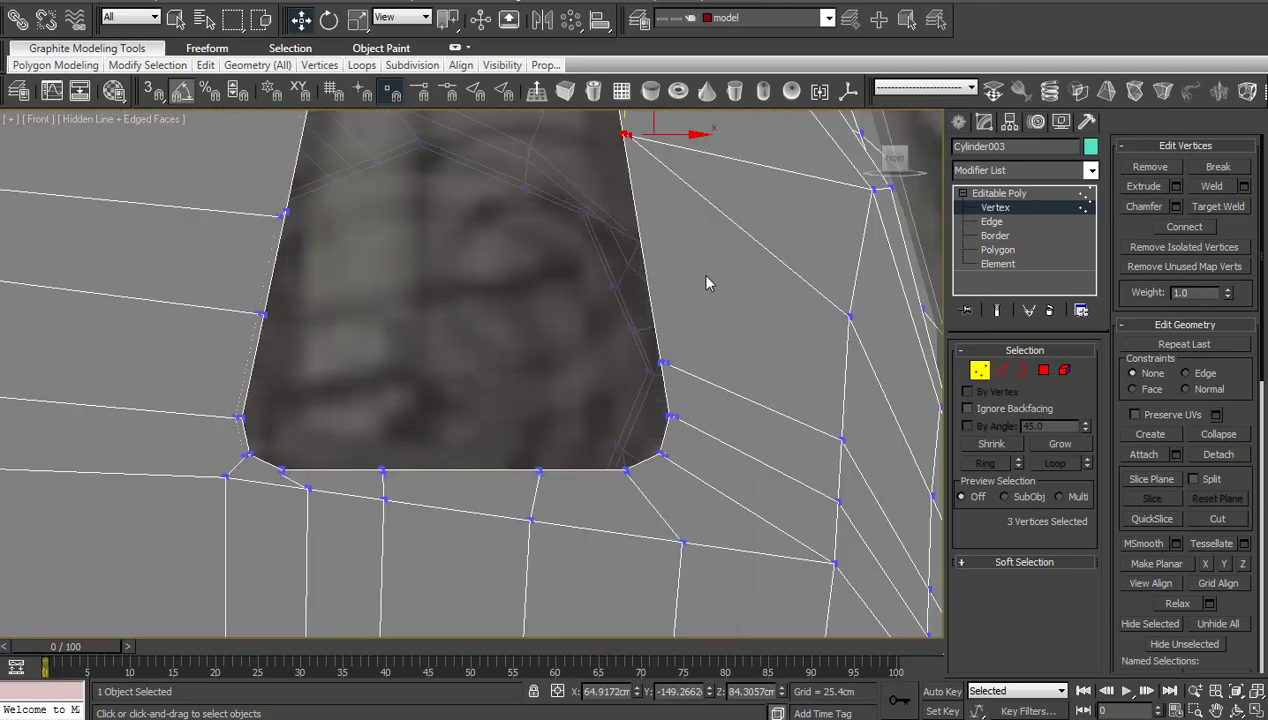
Examine the edge spacing around the opening's outer rim from the front and at an angle, picking single rim edges to inspect
{"action": "middle_click_drag", "start_coordinate": [706, 283], "coordinate": [770, 630]}
{"action": "key", "text": "2"}
{"action": "left_click", "coordinate": [526, 453]}
{"action": "scroll", "coordinate": [446, 404], "scroll_direction": "up", "scroll_amount": 6}
{"action": "scroll", "coordinate": [443, 456], "scroll_direction": "down", "scroll_amount": 5}
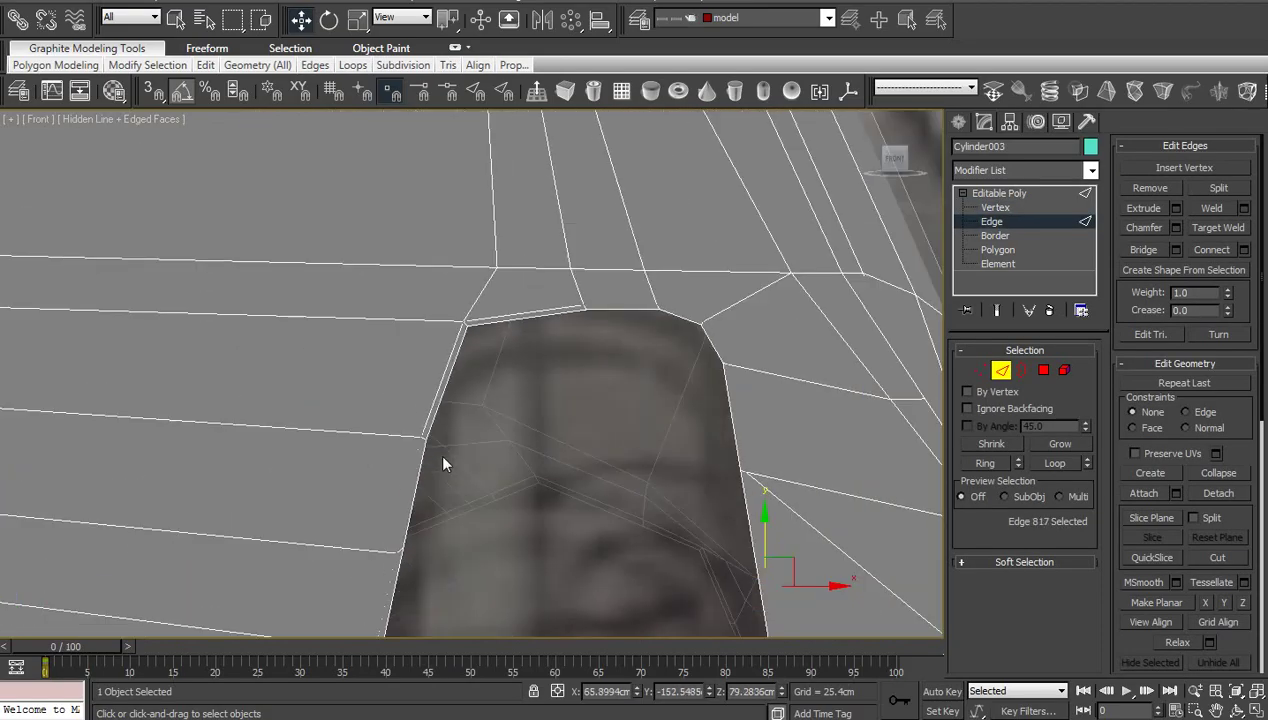
{"action": "scroll", "coordinate": [592, 262], "scroll_direction": "up", "scroll_amount": 8}
{"action": "left_click", "coordinate": [501, 518]}
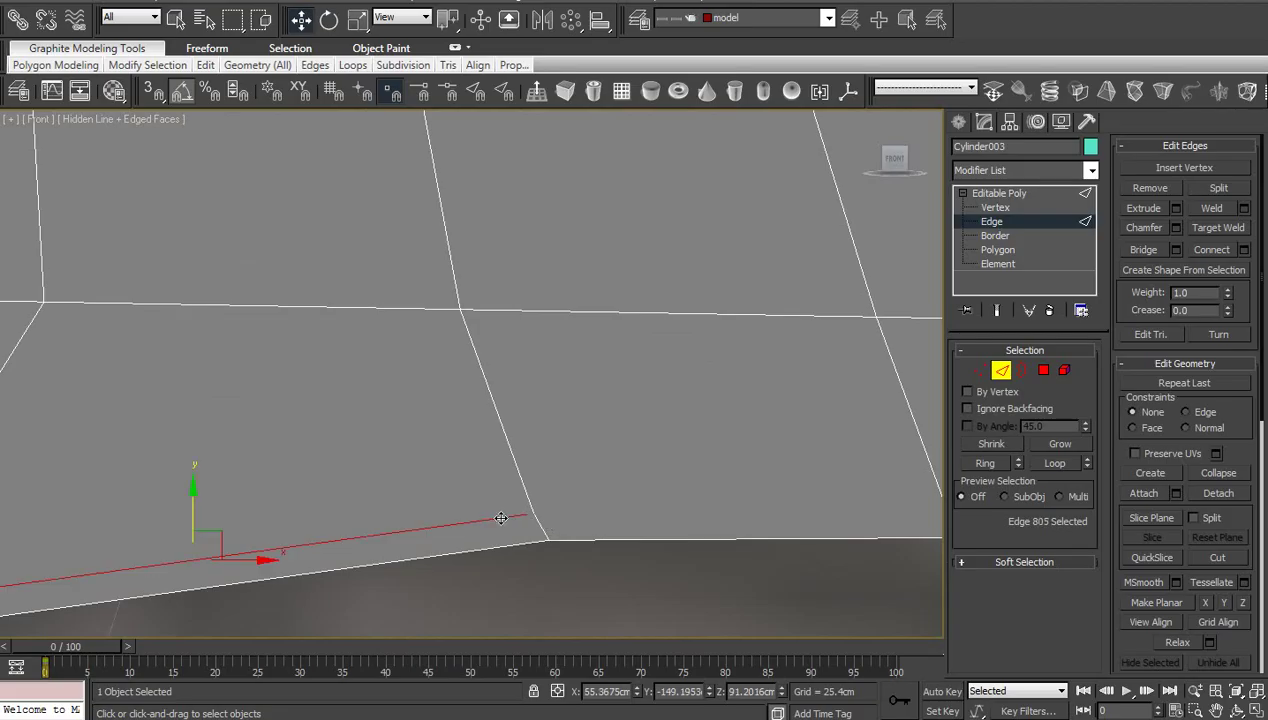
{"action": "scroll", "coordinate": [502, 506], "scroll_direction": "down", "scroll_amount": 6}
{"action": "middle_click_drag", "start_coordinate": [501, 497], "coordinate": [504, 449]}
{"action": "scroll", "coordinate": [504, 443], "scroll_direction": "up", "scroll_amount": 3}
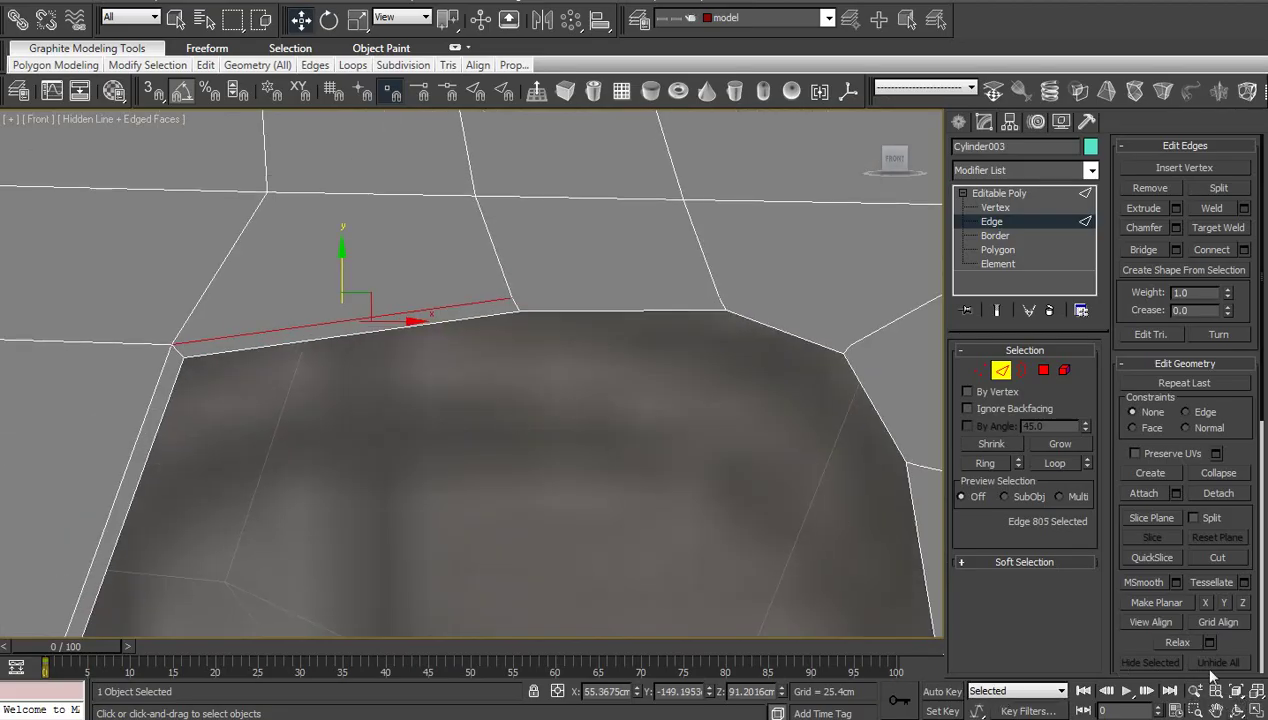
{"action": "left_click", "coordinate": [1237, 710]}
{"action": "left_click_drag", "start_coordinate": [480, 350], "coordinate": [420, 329]}
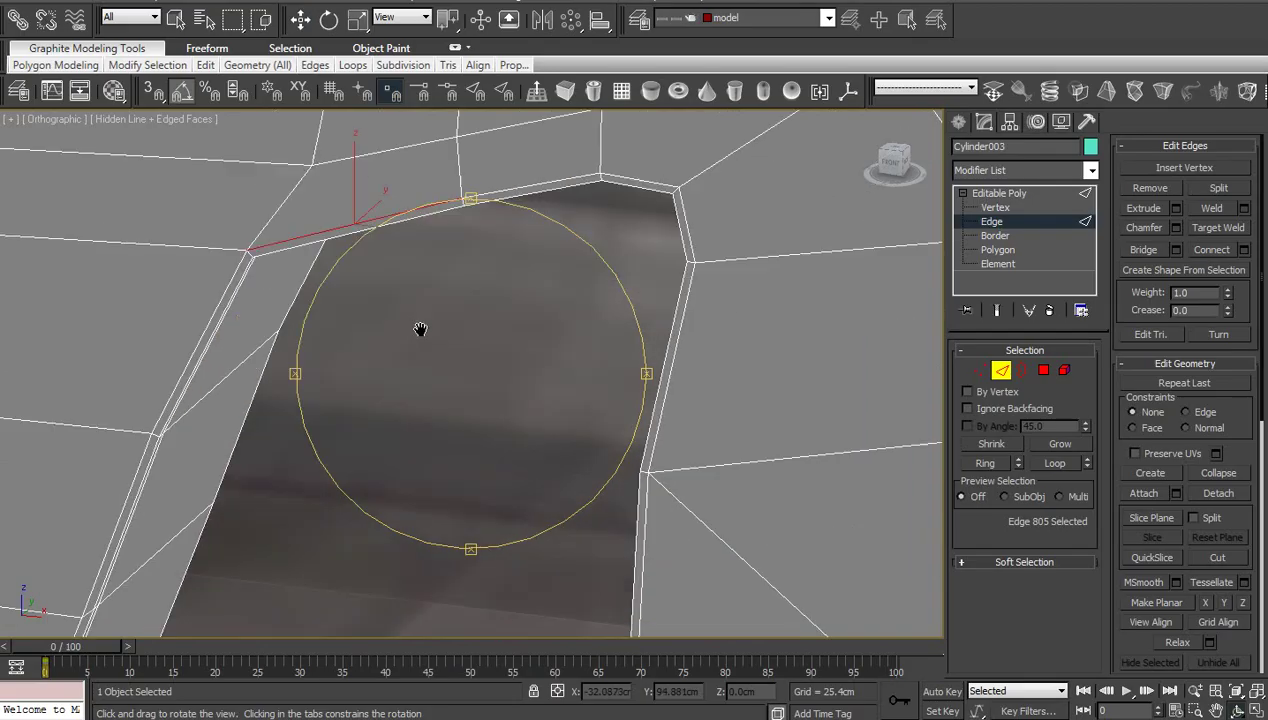
{"action": "left_click_drag", "start_coordinate": [472, 424], "coordinate": [608, 337]}
{"action": "left_click", "coordinate": [890, 165]}
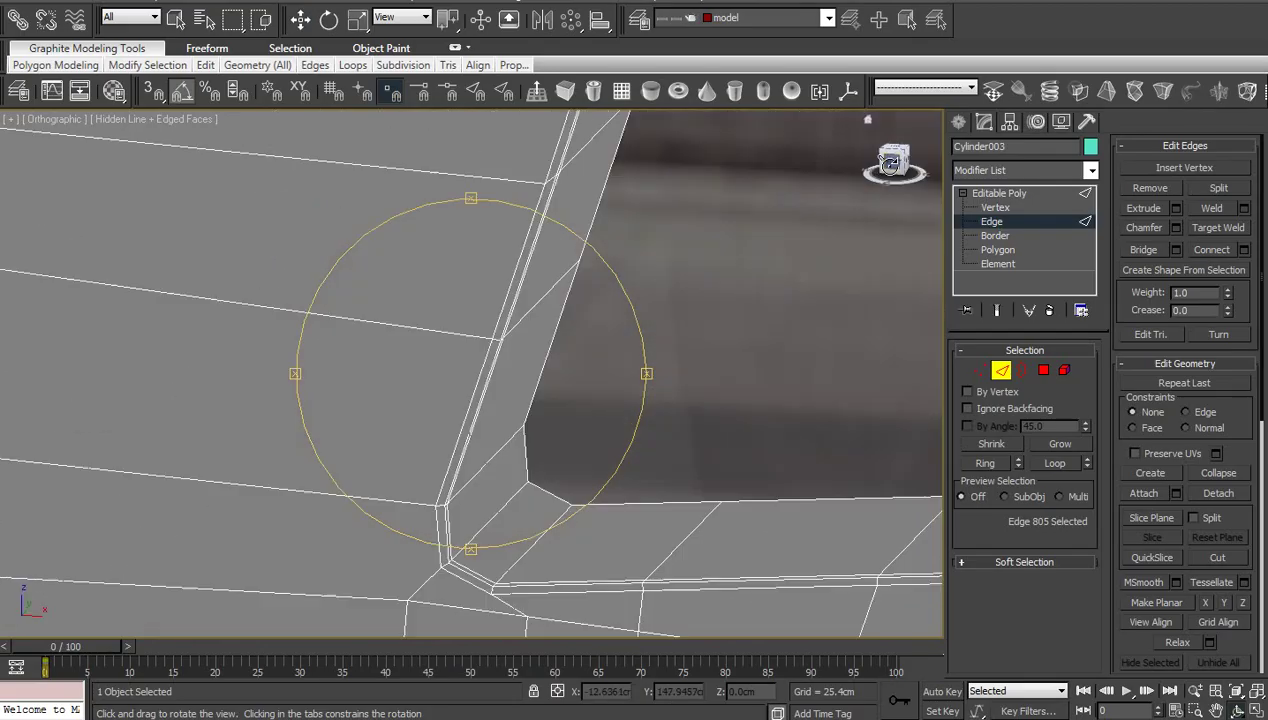
Connect the ring of four rim and wall edges on the opening's wheel-arch side with a new line of edges
{"action": "scroll", "coordinate": [720, 326], "scroll_direction": "down", "scroll_amount": 8}
{"action": "middle_click_drag", "start_coordinate": [716, 328], "coordinate": [541, 280]}
{"action": "middle_click_drag", "start_coordinate": [556, 481], "coordinate": [387, 342]}
{"action": "scroll", "coordinate": [447, 357], "scroll_direction": "up", "scroll_amount": 2}
{"action": "right_click", "coordinate": [421, 373]}
{"action": "left_click", "coordinate": [350, 388]}
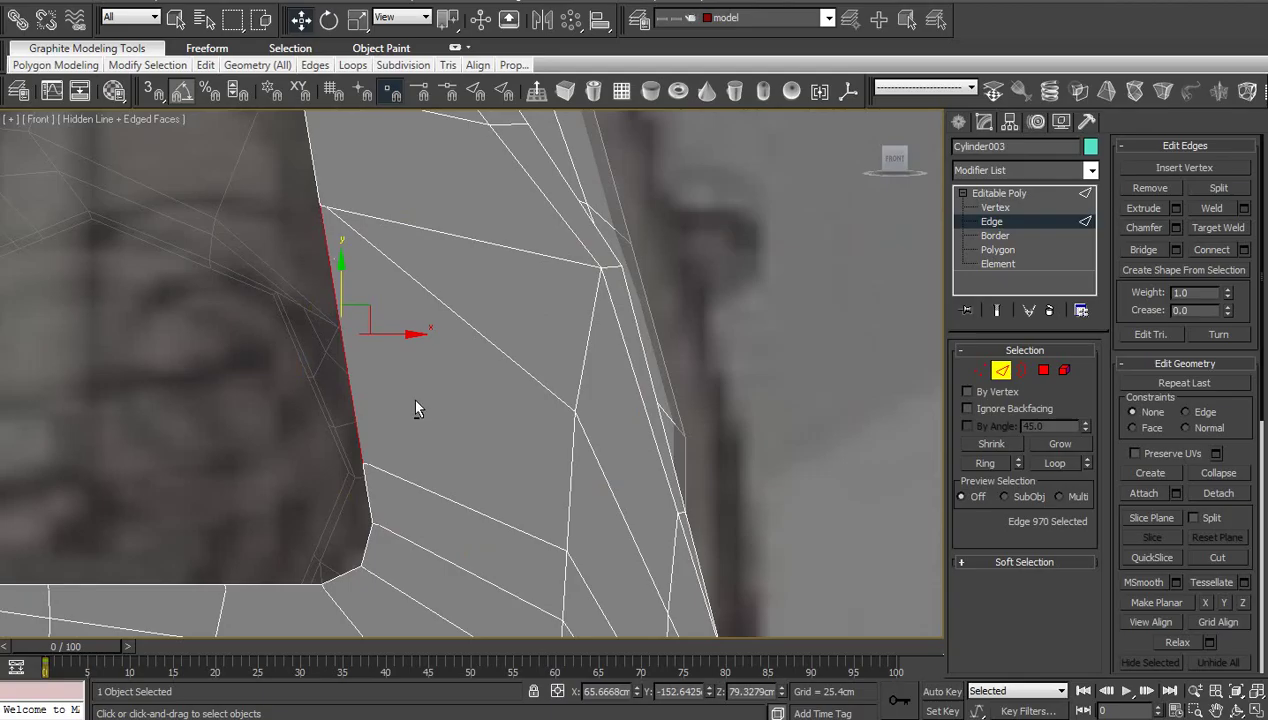
{"action": "key", "text": "alt+r"}
{"action": "scroll", "coordinate": [413, 398], "scroll_direction": "down", "scroll_amount": 2}
{"action": "middle_click_drag", "start_coordinate": [408, 379], "coordinate": [405, 376]}
{"action": "scroll", "coordinate": [405, 376], "scroll_direction": "down", "scroll_amount": 5}
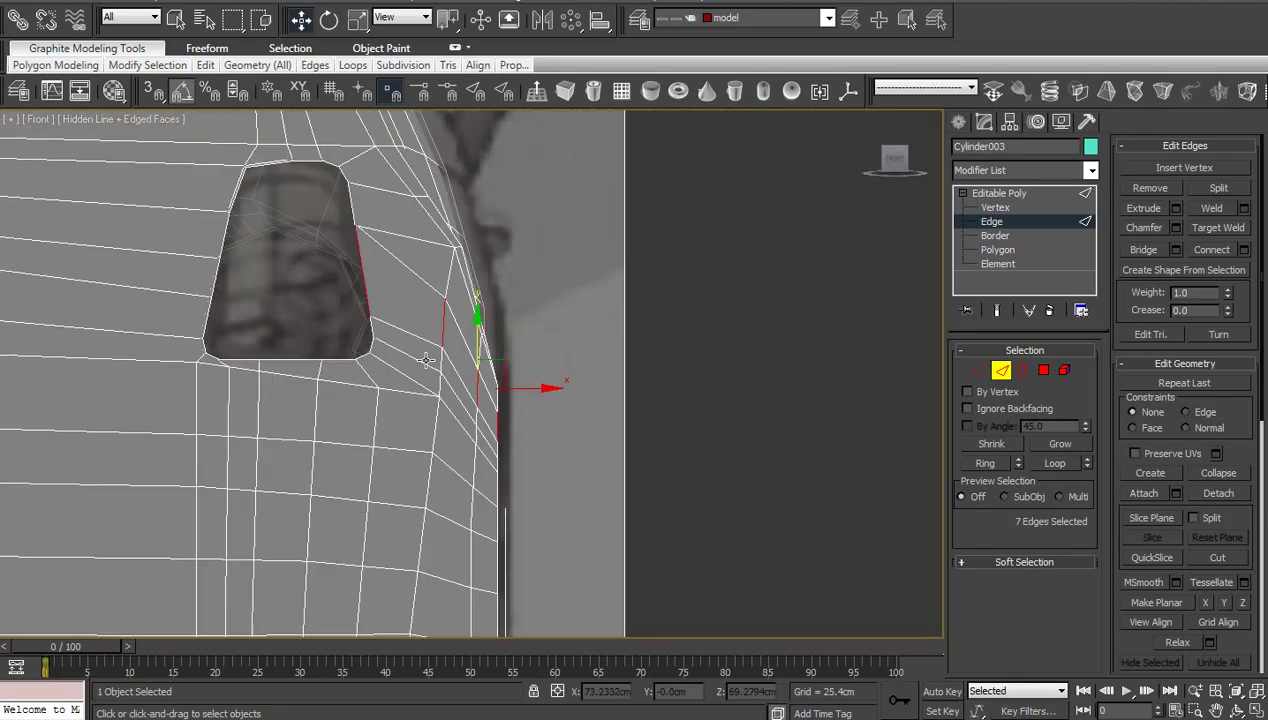
{"action": "left_click_drag", "start_coordinate": [634, 248], "coordinate": [409, 534]}
{"action": "key", "text": "z"}
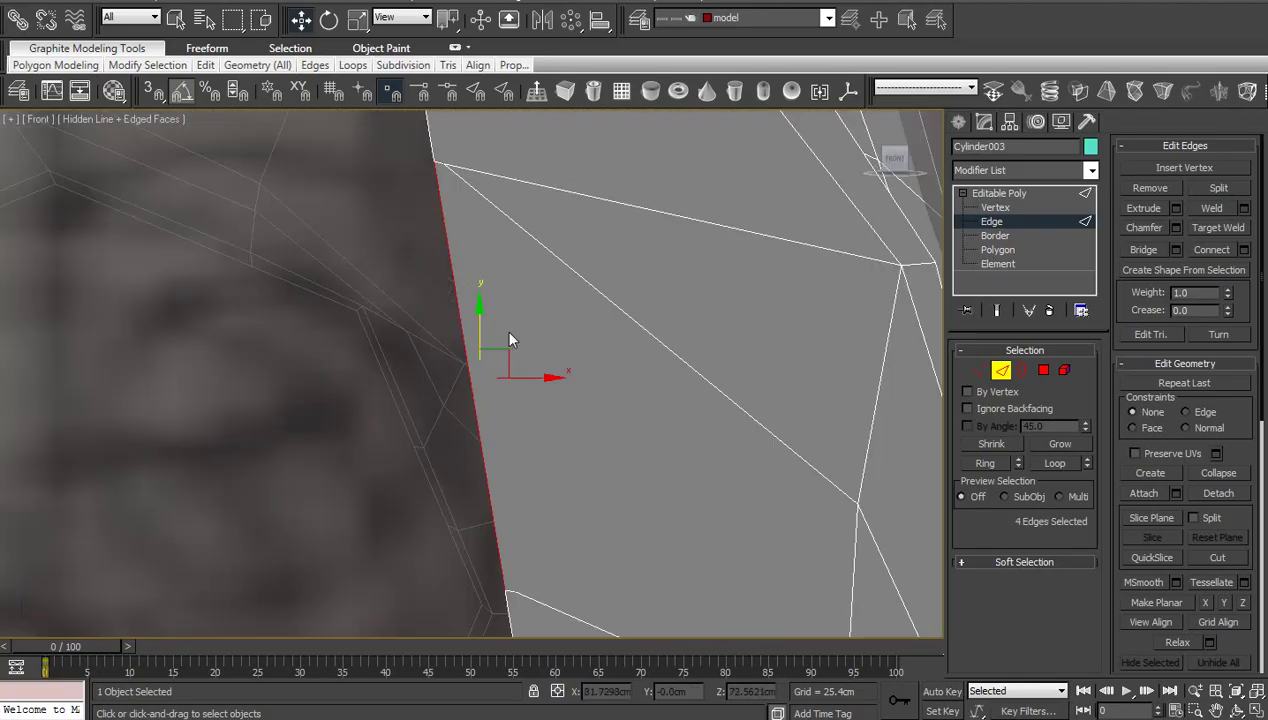
{"action": "right_click", "coordinate": [503, 328]}
{"action": "left_click", "coordinate": [346, 387]}
{"action": "left_click", "coordinate": [486, 462]}
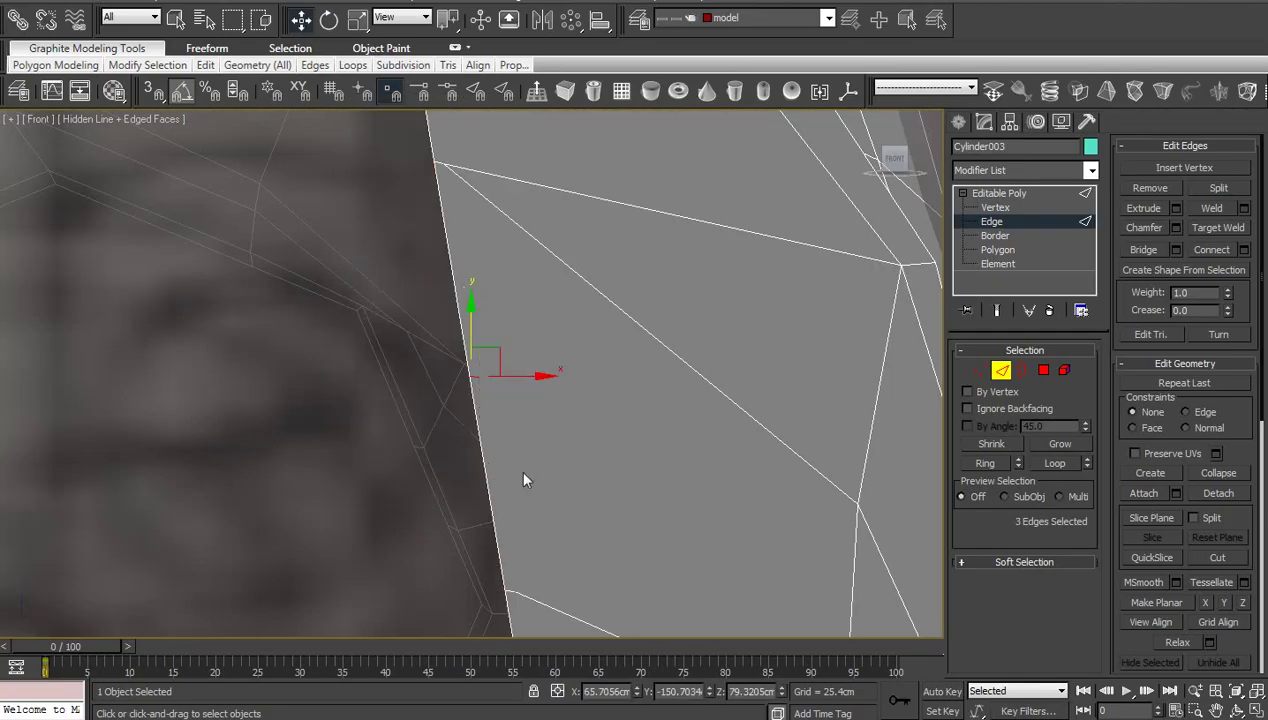
Connect the new outer-rim vertex to the surface vertex between the opening and the wheel arch
{"action": "middle_click_drag", "start_coordinate": [524, 476], "coordinate": [388, 420]}
{"action": "key", "text": "1"}
{"action": "left_click", "coordinate": [672, 437]}
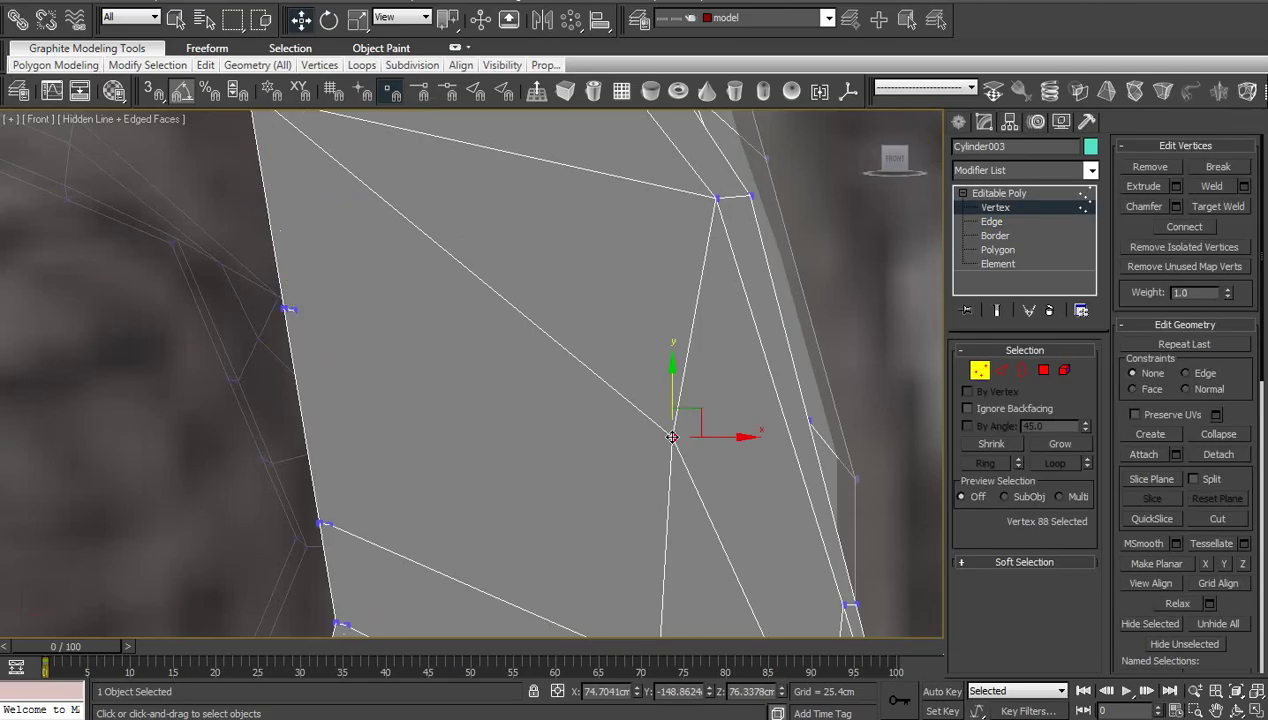
{"action": "left_click", "coordinate": [290, 309], "text": "ctrl"}
{"action": "key", "text": "ctrl+shift+e"}
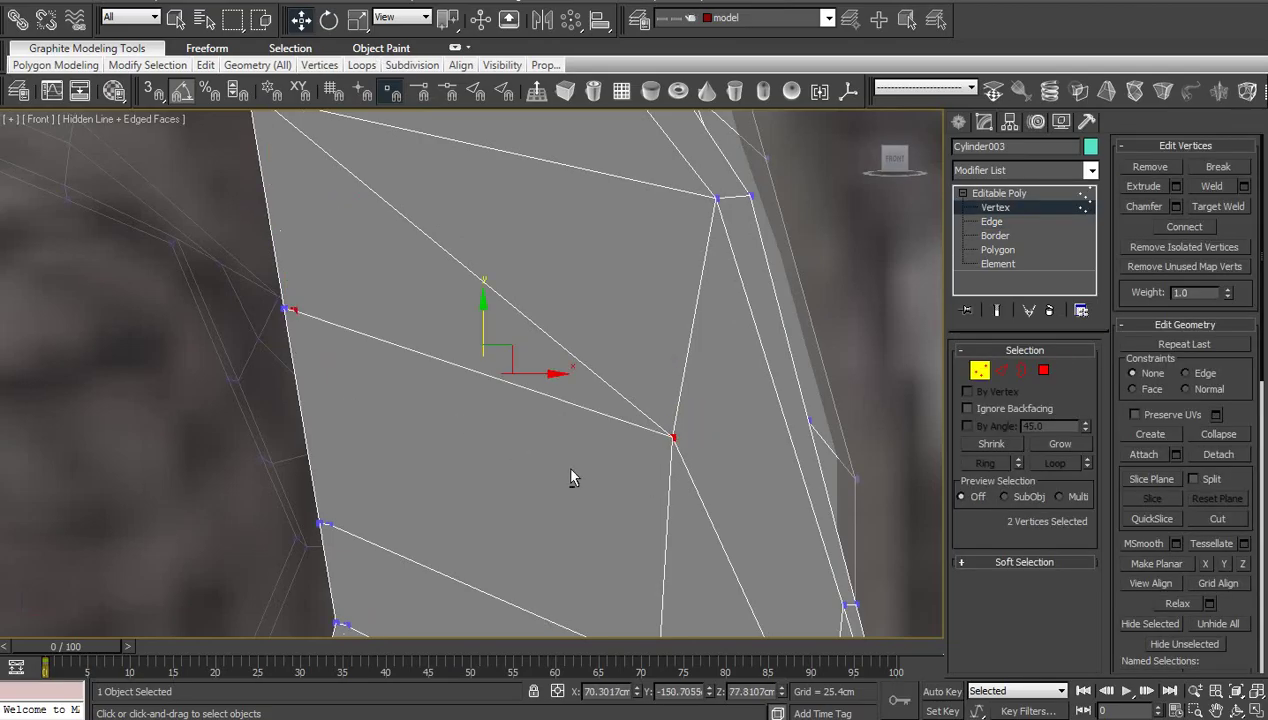
{"action": "left_click", "coordinate": [569, 470]}
Remove the diagonal edge running from the upper rim vertex to the surface vertex beside the wheel arch
{"action": "left_click", "coordinate": [1235, 710]}
{"action": "left_click_drag", "start_coordinate": [481, 374], "coordinate": [462, 305]}
{"action": "middle_click_drag", "start_coordinate": [462, 305], "coordinate": [478, 240]}
{"action": "scroll", "coordinate": [500, 340], "scroll_direction": "up", "scroll_amount": 5}
{"action": "middle_click_drag", "start_coordinate": [507, 348], "coordinate": [517, 438]}
{"action": "right_click", "coordinate": [517, 438]}
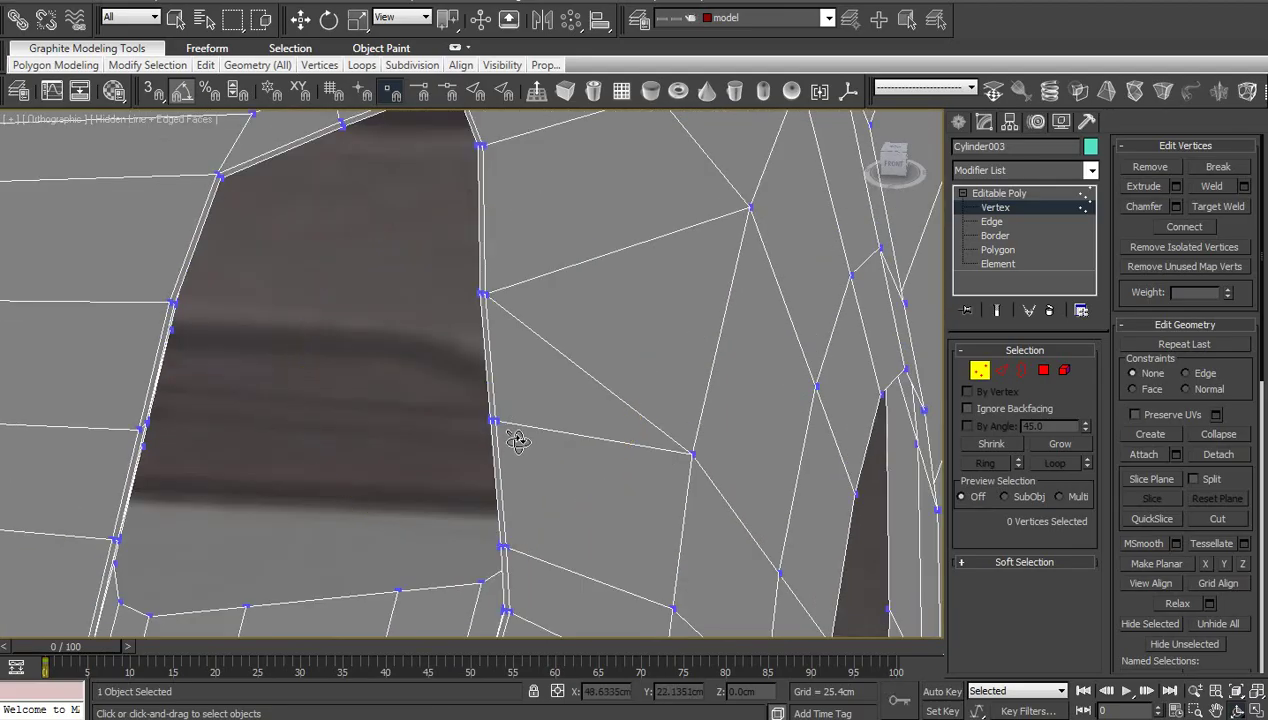
{"action": "key", "text": "2"}
{"action": "left_click", "coordinate": [589, 374]}
{"action": "key", "text": "BackSpace"}
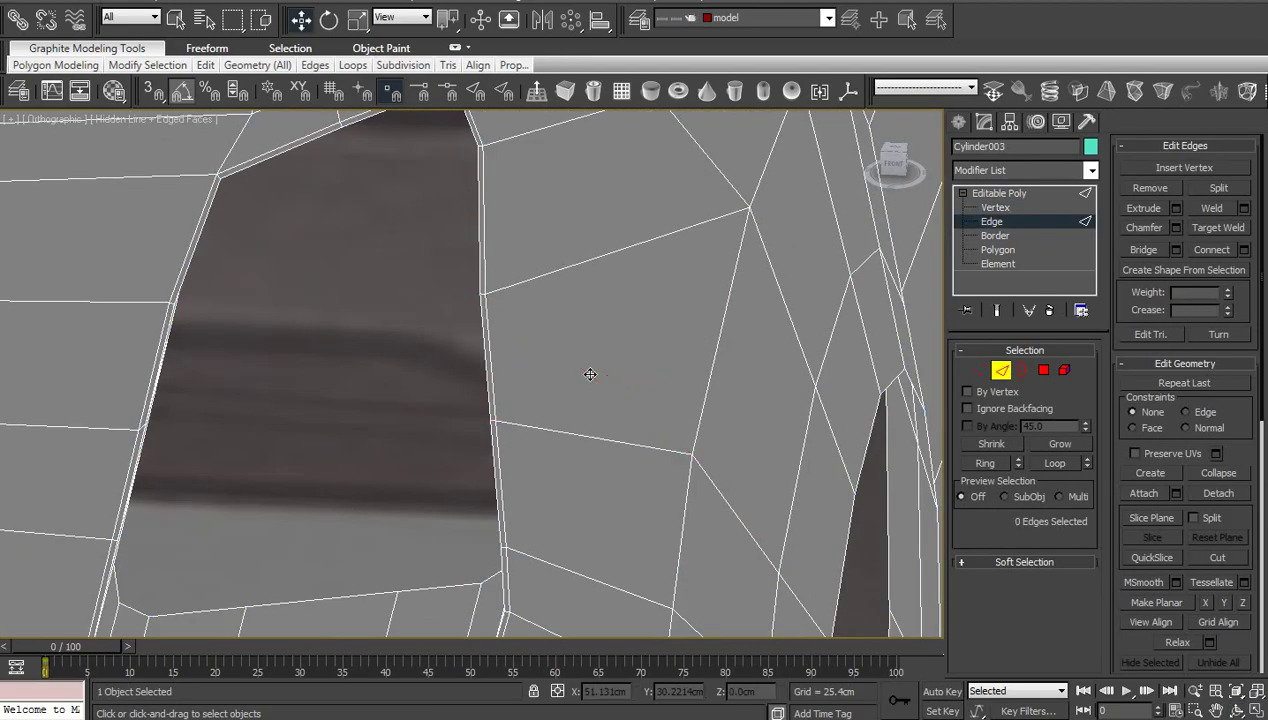
Examine the reworked edge flow around the opening and across the whole car body from several angles
{"action": "scroll", "coordinate": [591, 376], "scroll_direction": "down", "scroll_amount": 5}
{"action": "middle_click_drag", "start_coordinate": [558, 408], "coordinate": [578, 420]}
{"action": "scroll", "coordinate": [574, 418], "scroll_direction": "up", "scroll_amount": 6}
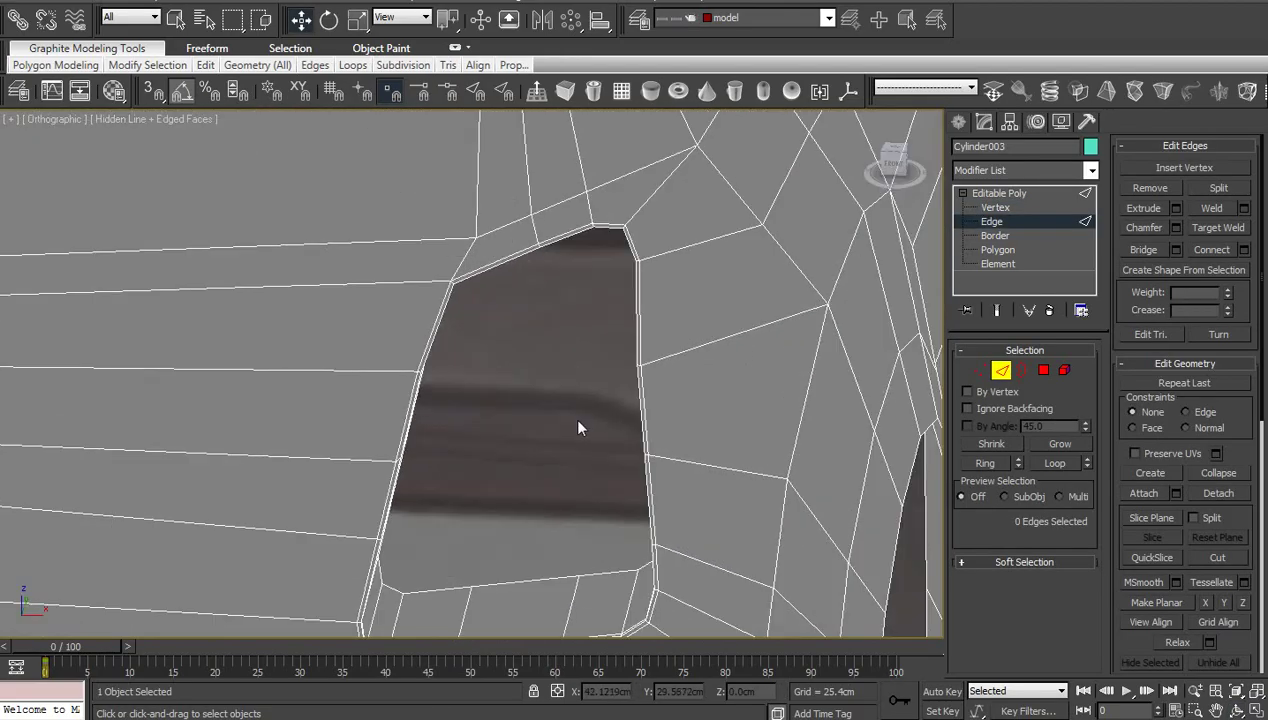
{"action": "middle_click_drag", "start_coordinate": [549, 332], "coordinate": [500, 502]}
{"action": "scroll", "coordinate": [500, 502], "scroll_direction": "up", "scroll_amount": 3}
{"action": "scroll", "coordinate": [485, 474], "scroll_direction": "down", "scroll_amount": 6}
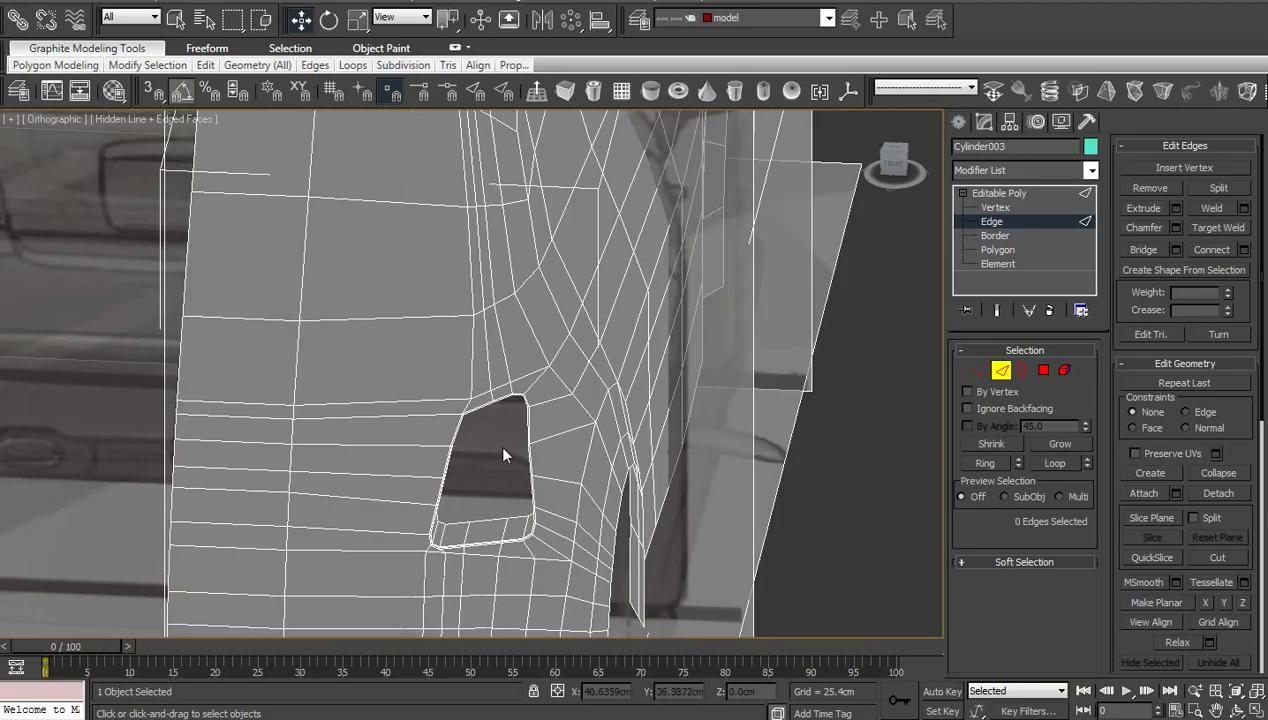
{"action": "middle_click_drag", "start_coordinate": [504, 453], "coordinate": [522, 370]}
{"action": "left_click", "coordinate": [882, 163]}
{"action": "mouse_move", "coordinate": [893, 170]}
{"action": "left_mouse_down"}
{"action": "mouse_move", "coordinate": [914, 165]}
{"action": "mouse_move", "coordinate": [894, 162]}
{"action": "left_mouse_up"}
{"action": "key", "text": "z"}
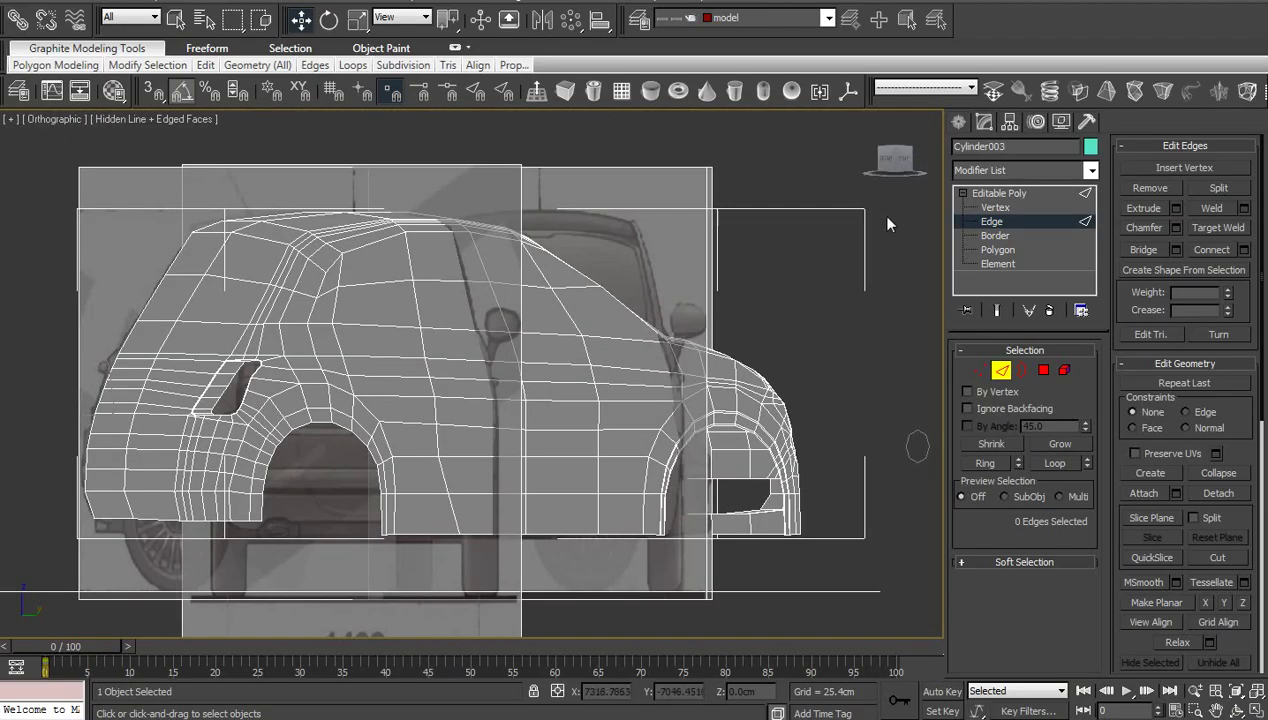
Preview the body with NURMS smoothing in the front view, then leave edge editing and deselect it for an angled look
{"action": "left_click", "coordinate": [890, 165]}
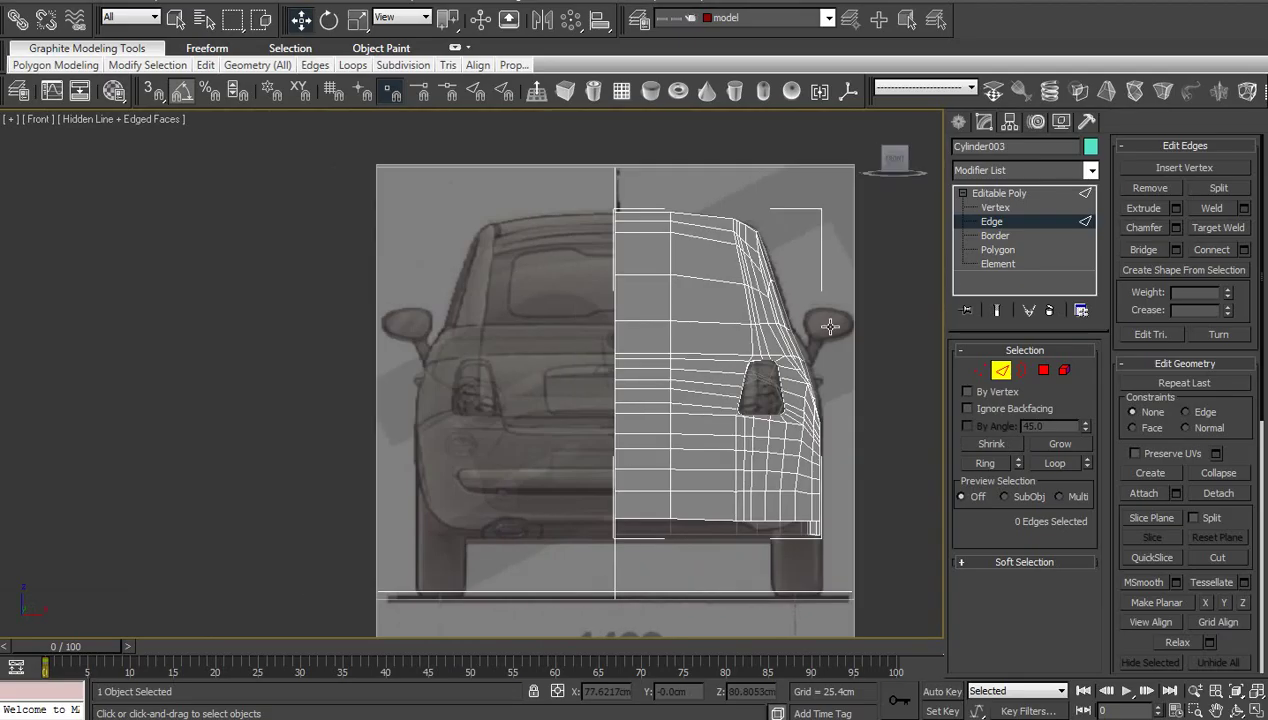
{"action": "scroll", "coordinate": [749, 332], "scroll_direction": "up", "scroll_amount": 4}
{"action": "middle_click_drag", "start_coordinate": [749, 332], "coordinate": [514, 345]}
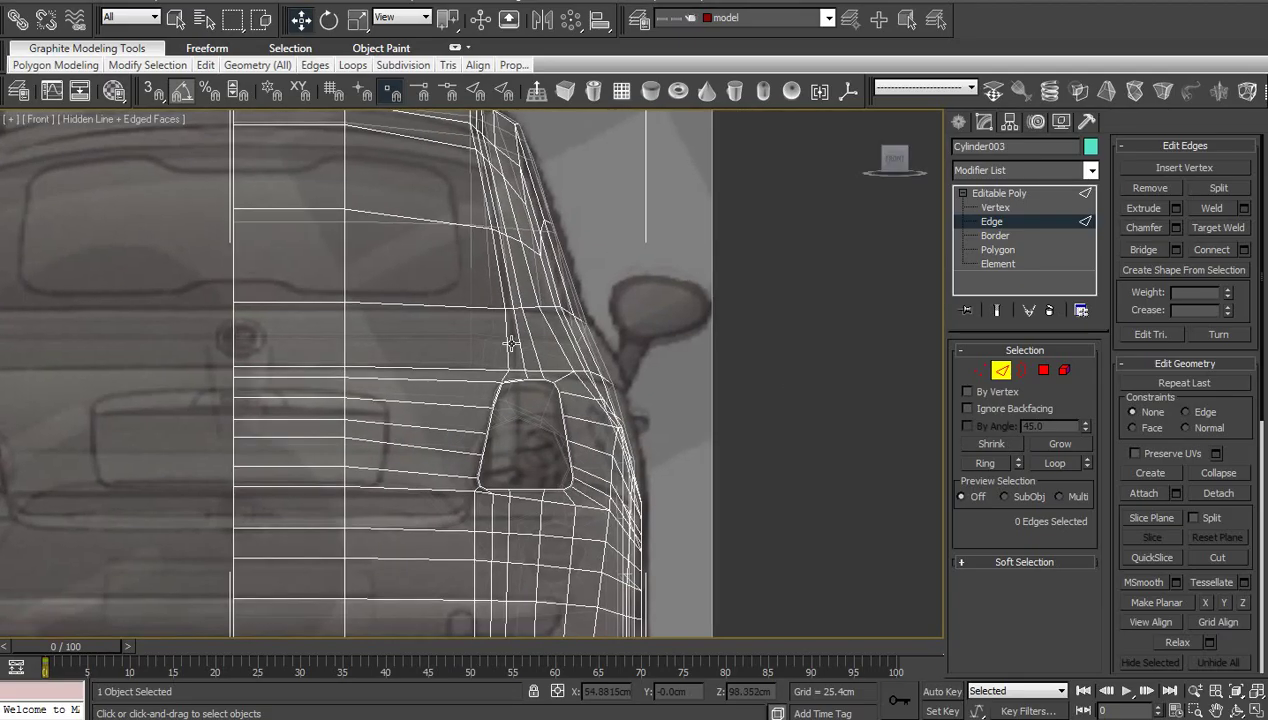
{"action": "key", "text": "ctrl+q"}
{"action": "scroll", "coordinate": [511, 343], "scroll_direction": "down", "scroll_amount": 6}
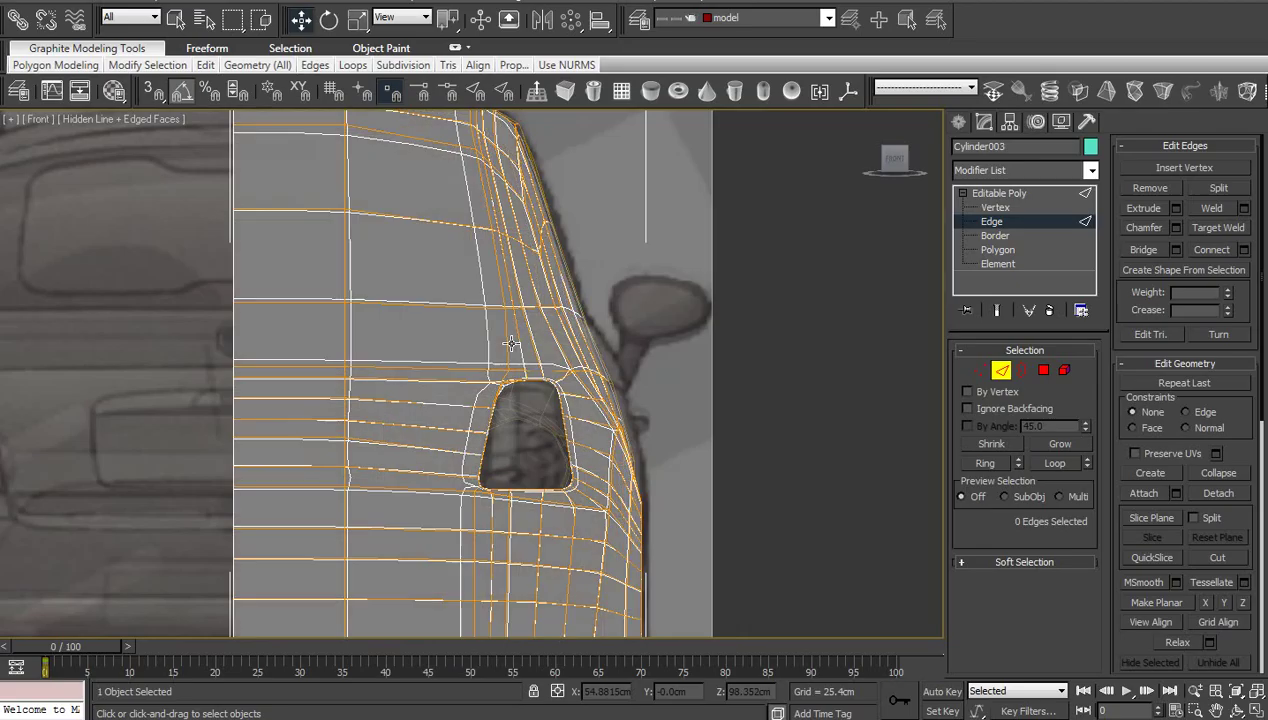
{"action": "left_click", "coordinate": [1004, 192]}
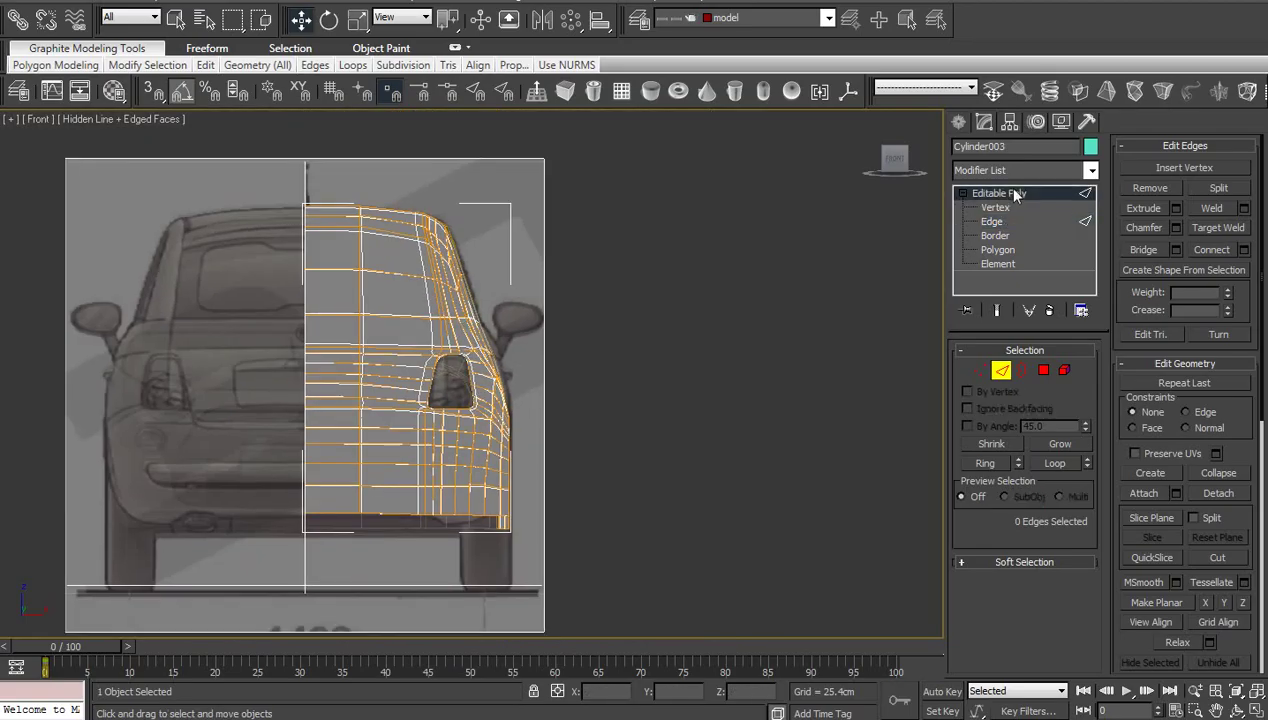
{"action": "left_click", "coordinate": [670, 358]}
{"action": "left_click", "coordinate": [1236, 707]}
{"action": "mouse_move", "coordinate": [583, 413]}
{"action": "left_mouse_down"}
{"action": "mouse_move", "coordinate": [405, 430]}
{"action": "mouse_move", "coordinate": [520, 289]}
{"action": "mouse_move", "coordinate": [430, 292]}
{"action": "mouse_move", "coordinate": [521, 331]}
{"action": "left_mouse_up"}
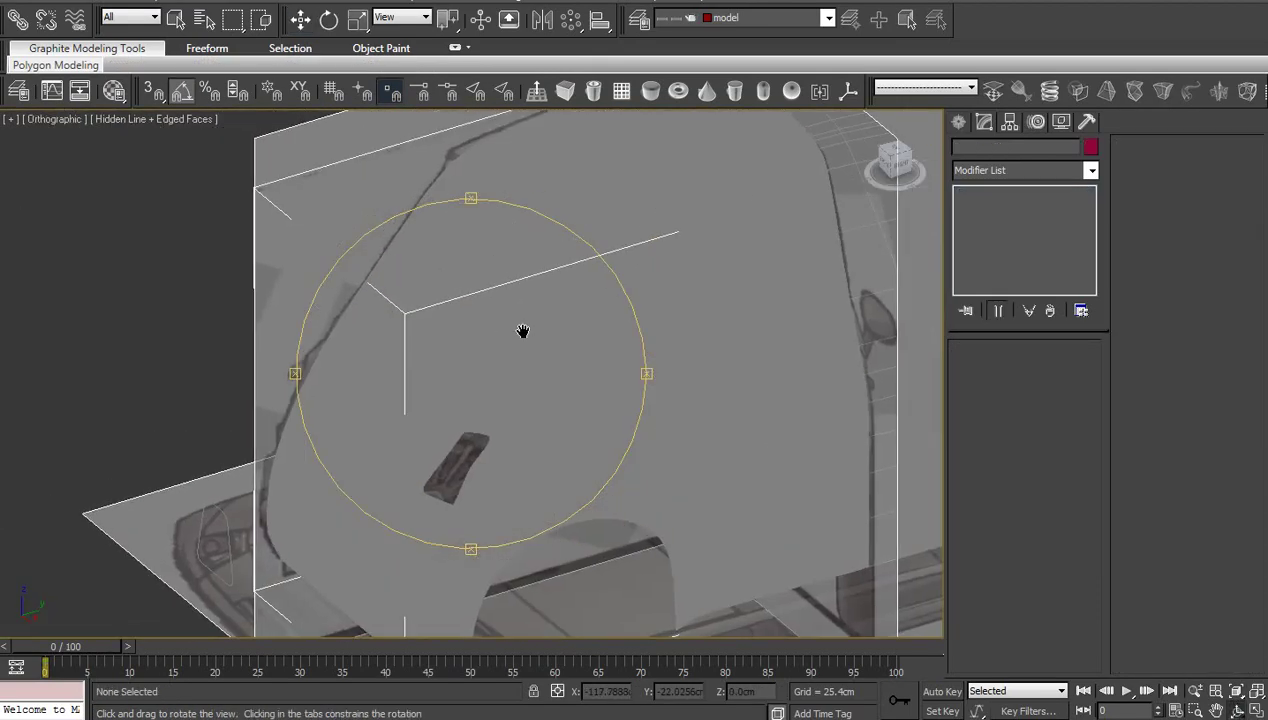
Switch the viewport shading to Smooth + Highlights and hide the edged faces to view the smoothed body
{"action": "left_click", "coordinate": [179, 120]}
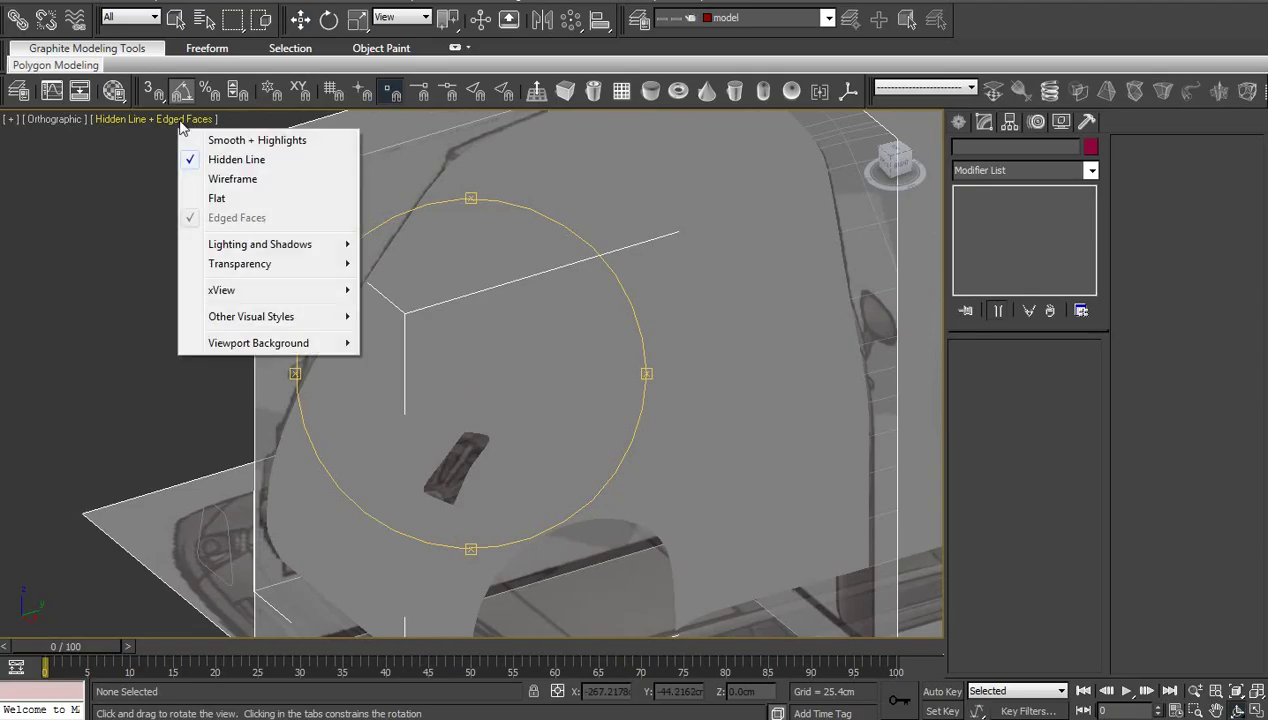
{"action": "left_click", "coordinate": [224, 161]}
{"action": "left_click", "coordinate": [160, 121]}
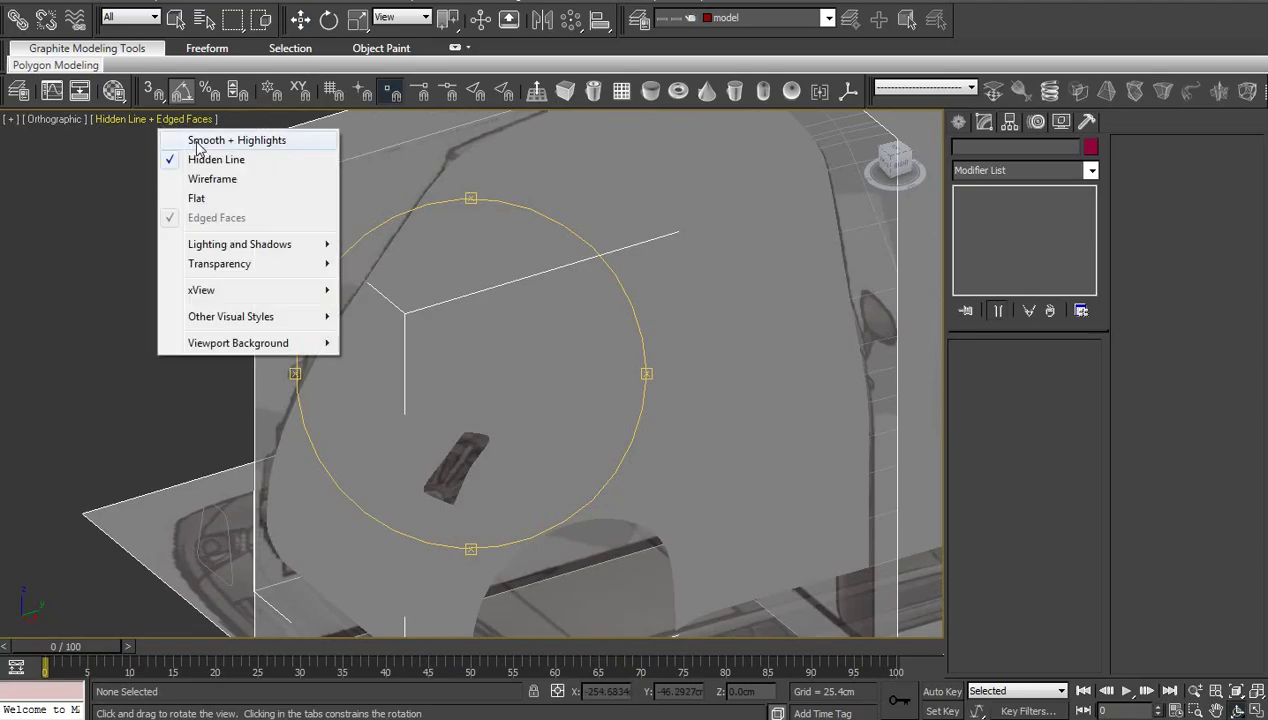
{"action": "left_click", "coordinate": [196, 138]}
{"action": "left_click_drag", "start_coordinate": [435, 399], "coordinate": [393, 409]}
{"action": "key", "text": "F4"}
{"action": "scroll", "coordinate": [430, 425], "scroll_direction": "down", "scroll_amount": 4}
{"action": "middle_click_drag", "start_coordinate": [388, 407], "coordinate": [475, 427]}
{"action": "scroll", "coordinate": [475, 427], "scroll_direction": "up", "scroll_amount": 3}
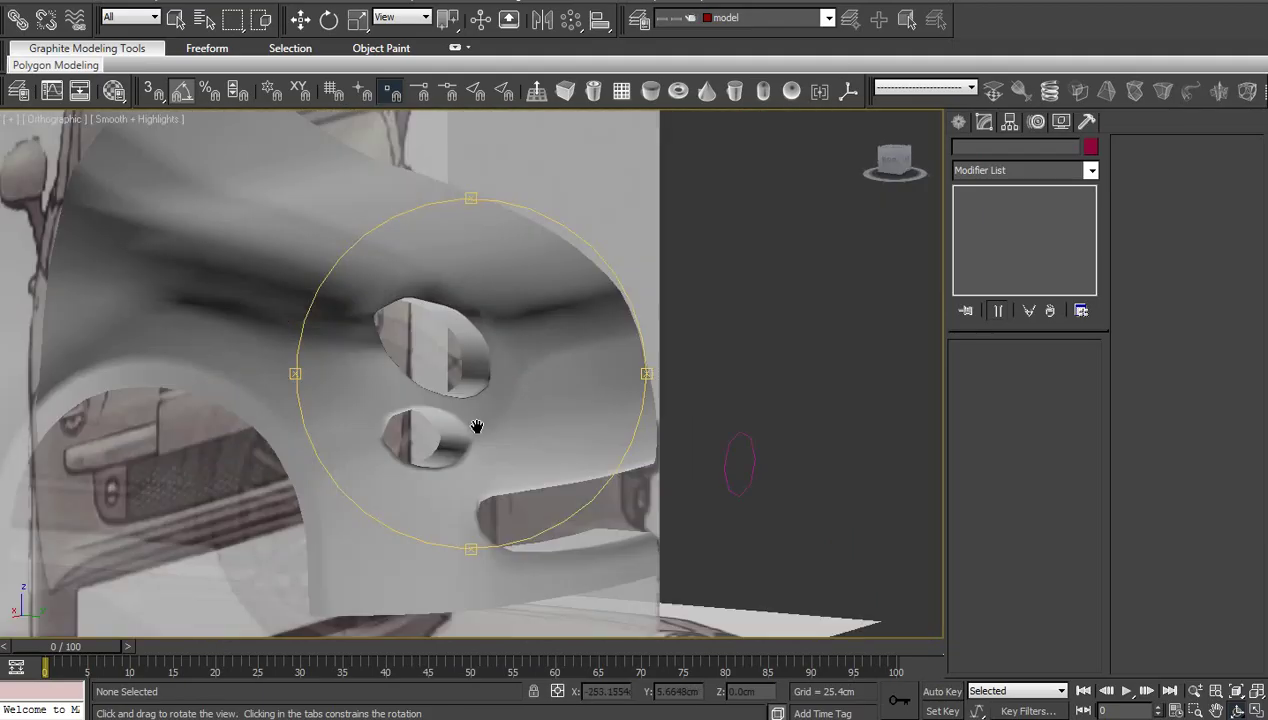
Select the body at the upper headlight opening and show edged faces over the shaded surface
{"action": "middle_click_drag", "start_coordinate": [382, 412], "coordinate": [360, 480]}
{"action": "scroll", "coordinate": [532, 435], "scroll_direction": "up", "scroll_amount": 3}
{"action": "scroll", "coordinate": [360, 480], "scroll_direction": "up", "scroll_amount": 3}
{"action": "key", "text": "w"}
{"action": "left_click", "coordinate": [530, 315]}
{"action": "key", "text": "F4"}
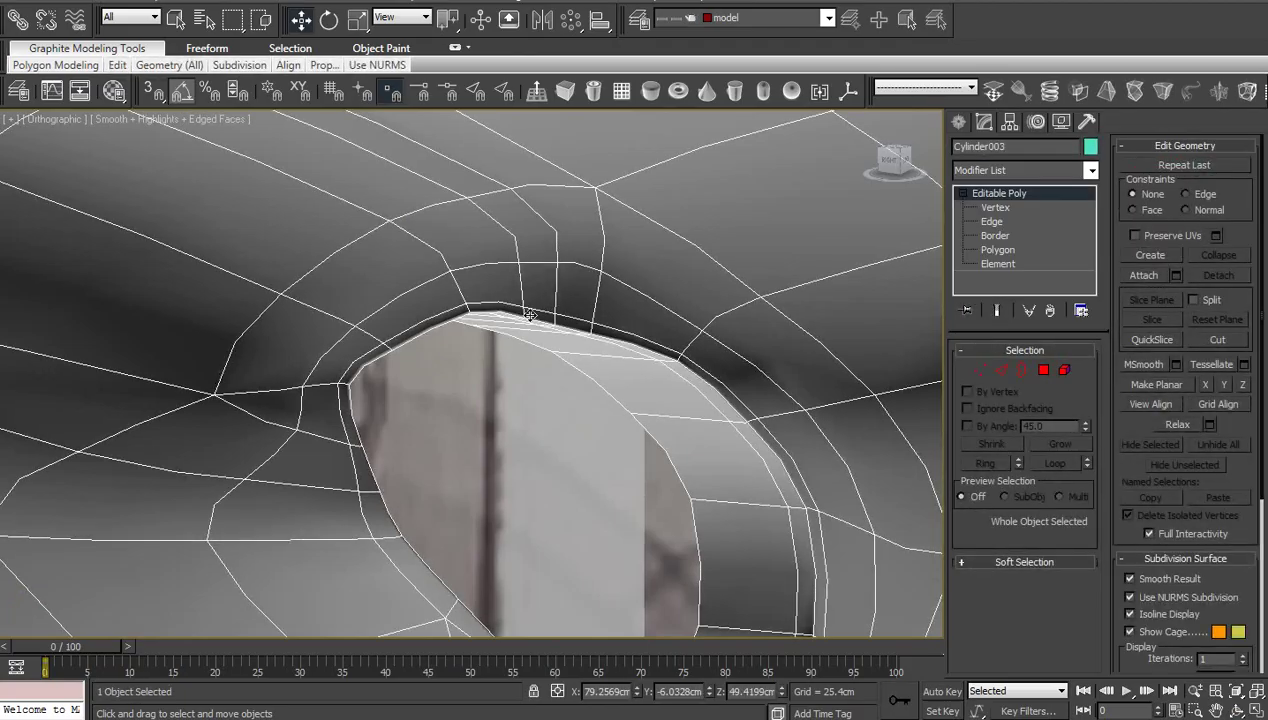
Turn off NURMS smoothing on the body and inspect the cage above the upper headlight opening in the back view
{"action": "key", "text": "f"}
{"action": "key", "text": "z"}
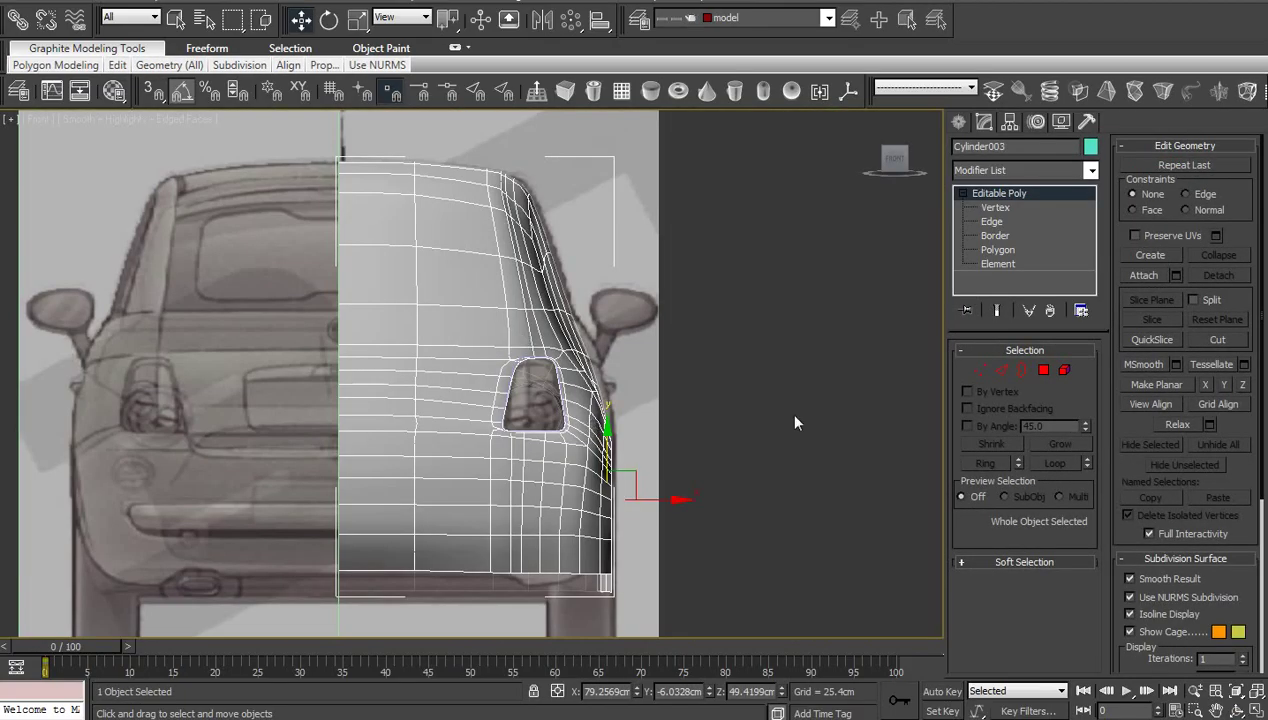
{"action": "left_click", "coordinate": [914, 163]}
{"action": "left_click", "coordinate": [915, 164]}
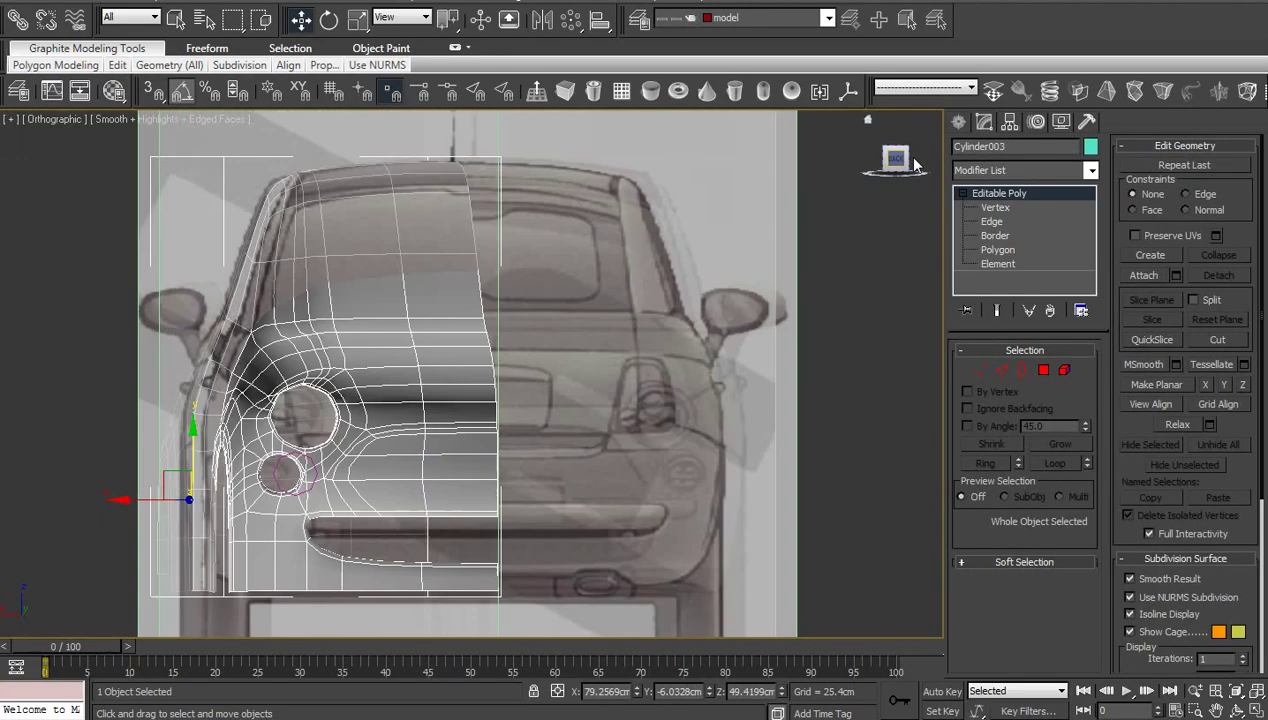
{"action": "scroll", "coordinate": [344, 459], "scroll_direction": "up", "scroll_amount": 6}
{"action": "middle_click_drag", "start_coordinate": [344, 459], "coordinate": [732, 558]}
{"action": "middle_click_drag", "start_coordinate": [604, 462], "coordinate": [617, 483]}
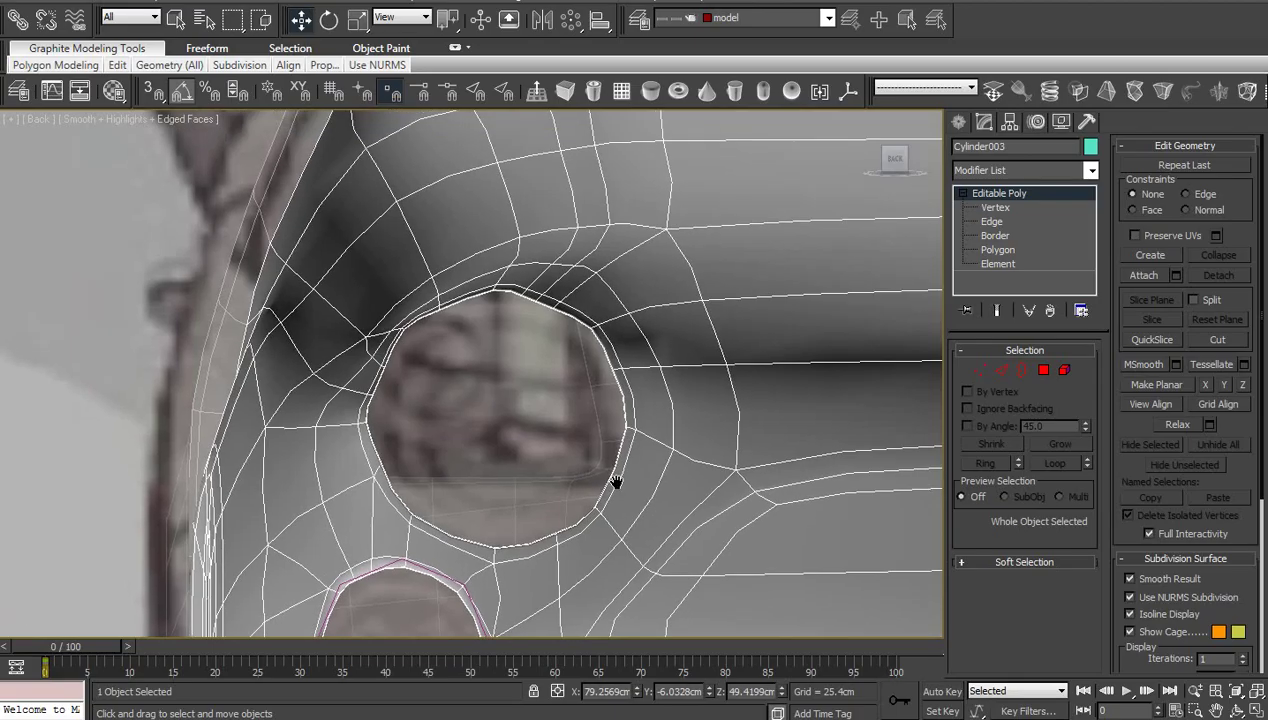
{"action": "key", "text": "ctrl+BackSpace"}
{"action": "middle_click_drag", "start_coordinate": [611, 405], "coordinate": [541, 479]}
{"action": "scroll", "coordinate": [541, 479], "scroll_direction": "up", "scroll_amount": 3}
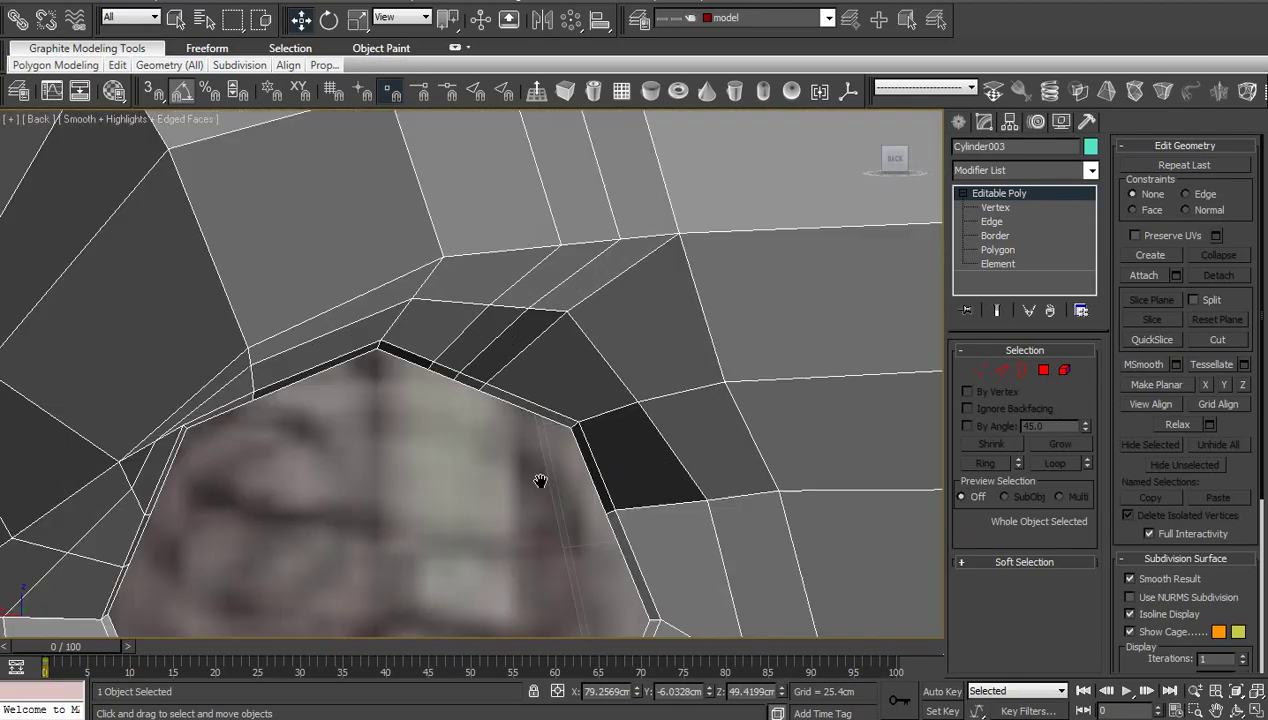
{"action": "middle_click_drag", "start_coordinate": [573, 402], "coordinate": [502, 493]}
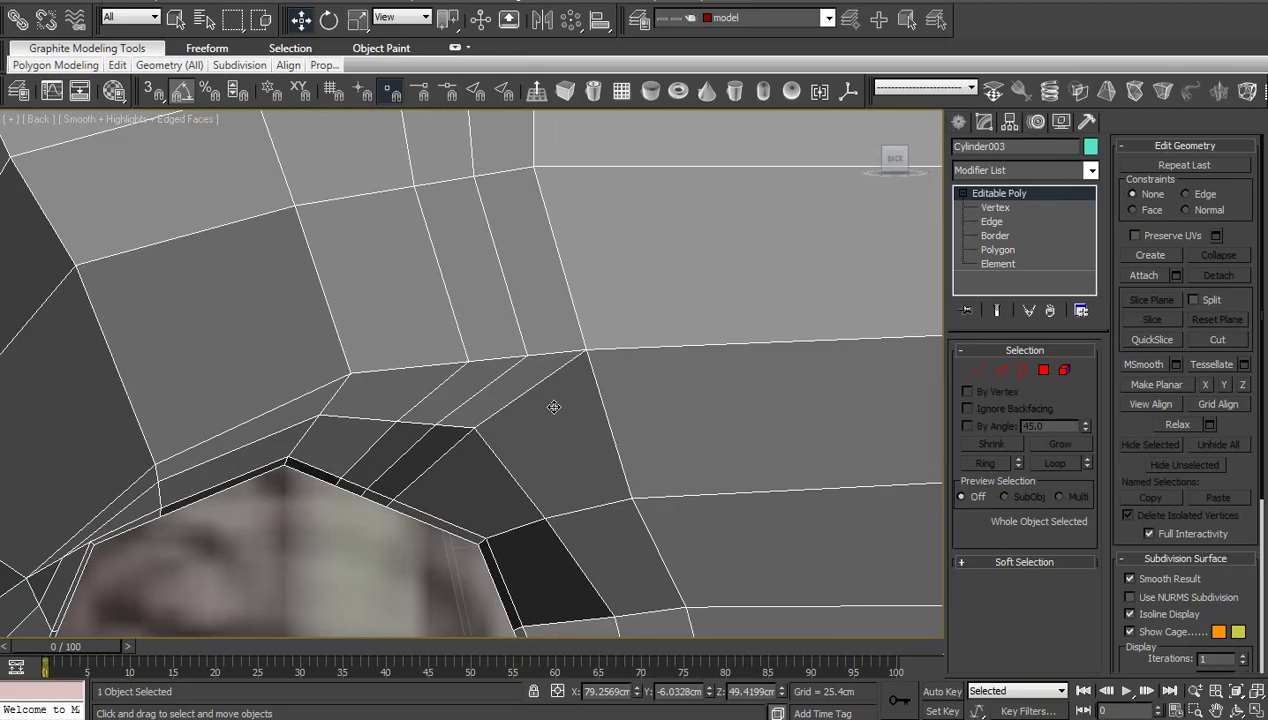
Remove the extra edge run from the body surface into the upper headlight opening, along with its vertices
{"action": "key", "text": "2"}
{"action": "left_click", "coordinate": [494, 378]}
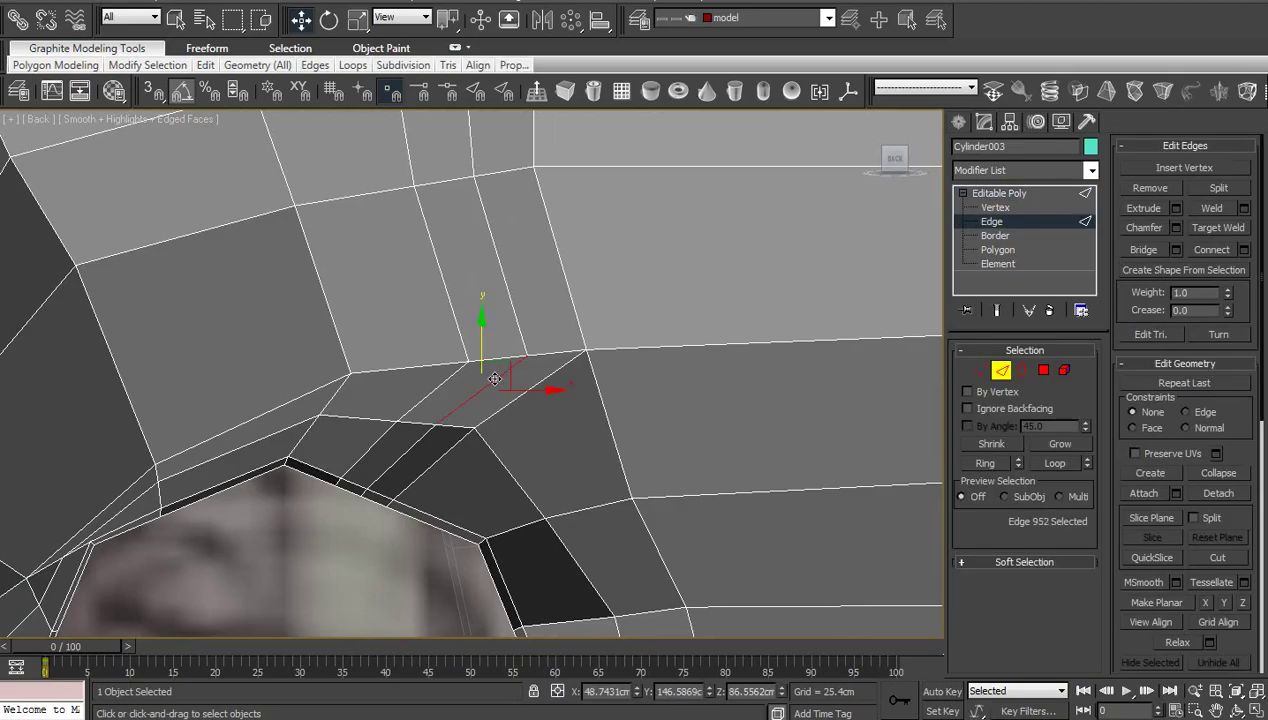
{"action": "left_click", "coordinate": [1088, 458], "text": "ctrl"}
{"action": "left_click", "coordinate": [1088, 458], "text": "ctrl"}
{"action": "left_click", "coordinate": [1088, 458], "text": "ctrl"}
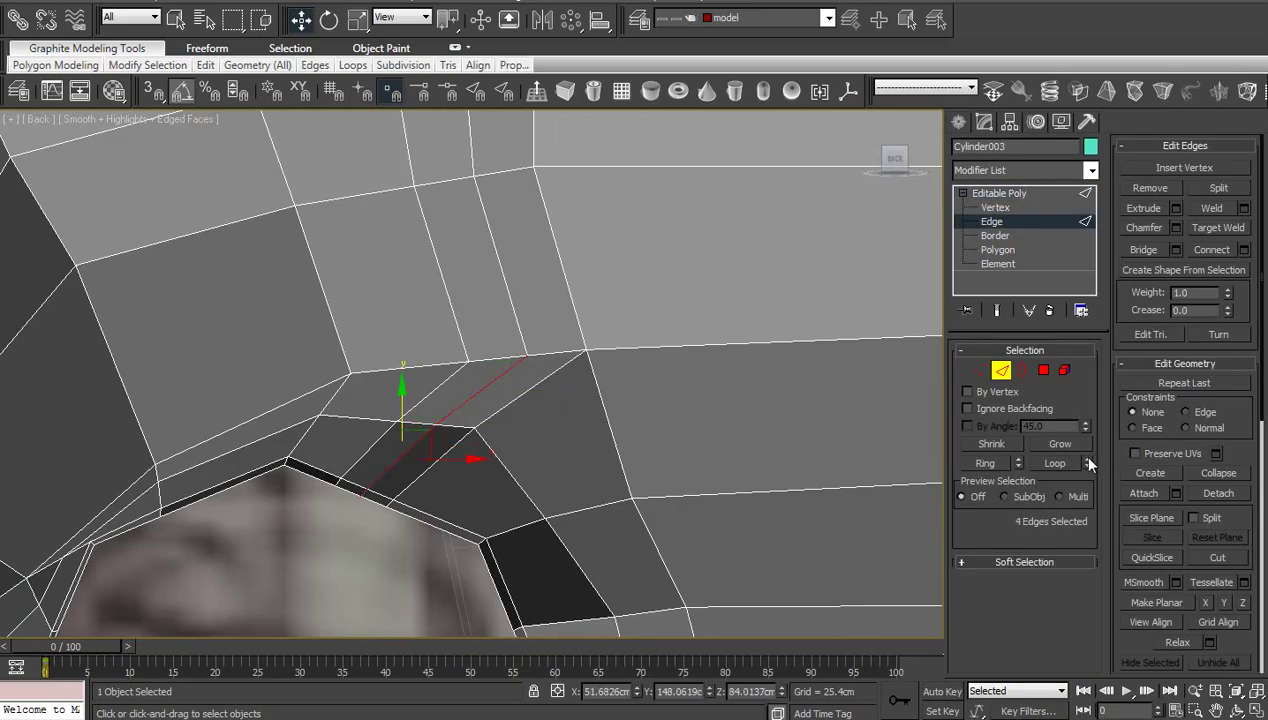
{"action": "left_click", "coordinate": [1089, 460], "text": "ctrl"}
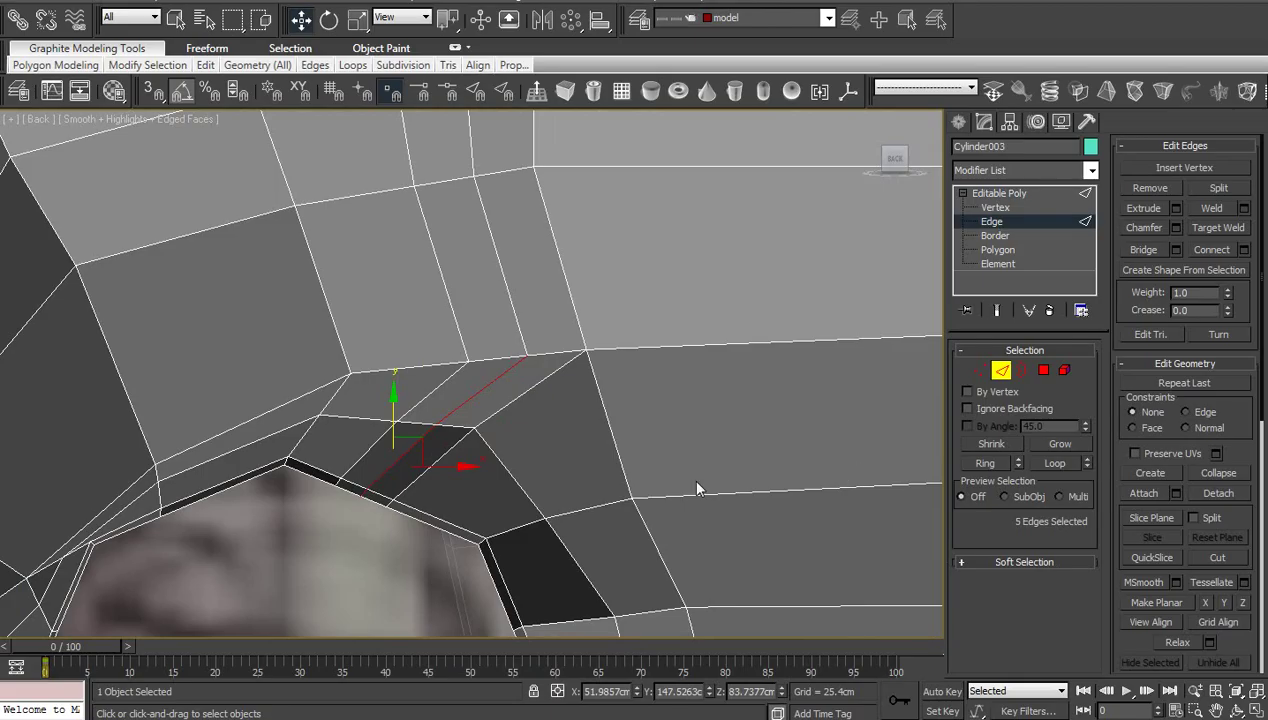
{"action": "key", "text": "ctrl+BackSpace"}
Select the vertex beside the upper headlight opening's pointed corner and examine it in the left and right views
{"action": "middle_click_drag", "start_coordinate": [567, 469], "coordinate": [609, 403]}
{"action": "scroll", "coordinate": [625, 469], "scroll_direction": "up", "scroll_amount": 2}
{"action": "scroll", "coordinate": [600, 460], "scroll_direction": "down", "scroll_amount": 2}
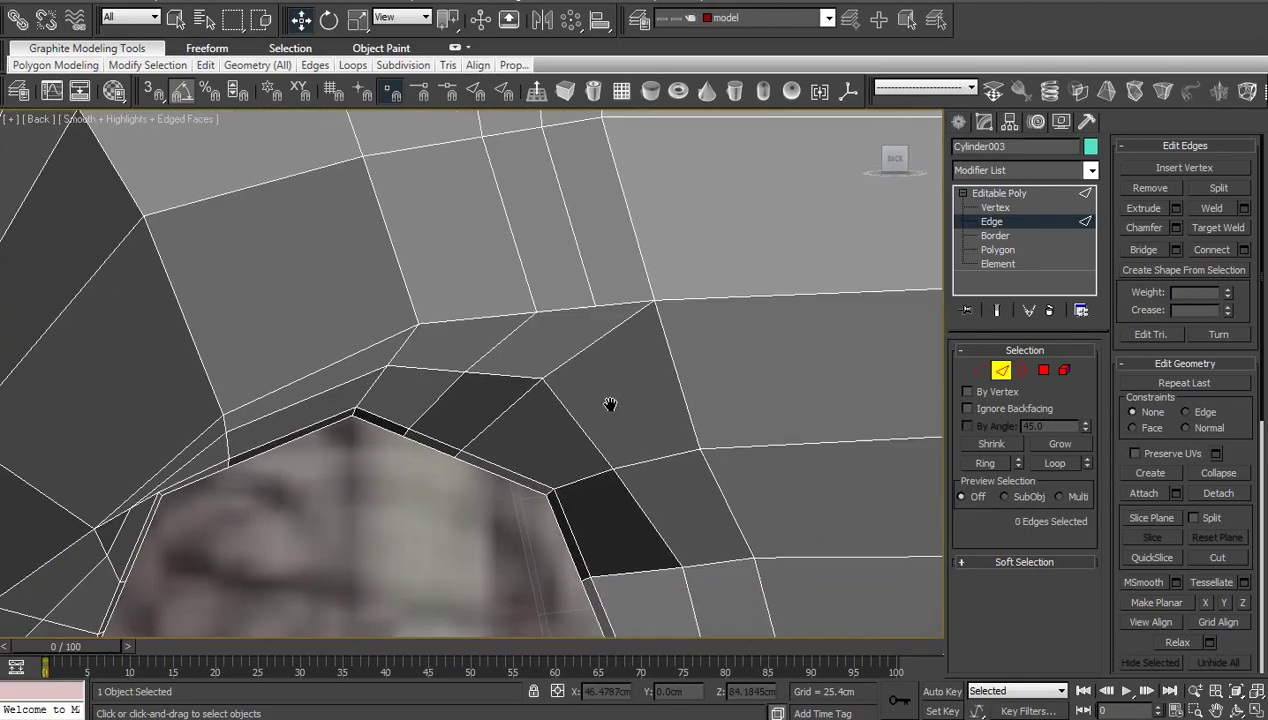
{"action": "scroll", "coordinate": [609, 403], "scroll_direction": "down", "scroll_amount": 2}
{"action": "middle_click_drag", "start_coordinate": [587, 474], "coordinate": [625, 358]}
{"action": "middle_click_drag", "start_coordinate": [562, 410], "coordinate": [528, 471]}
{"action": "scroll", "coordinate": [599, 447], "scroll_direction": "up", "scroll_amount": 1}
{"action": "scroll", "coordinate": [550, 441], "scroll_direction": "up", "scroll_amount": 1}
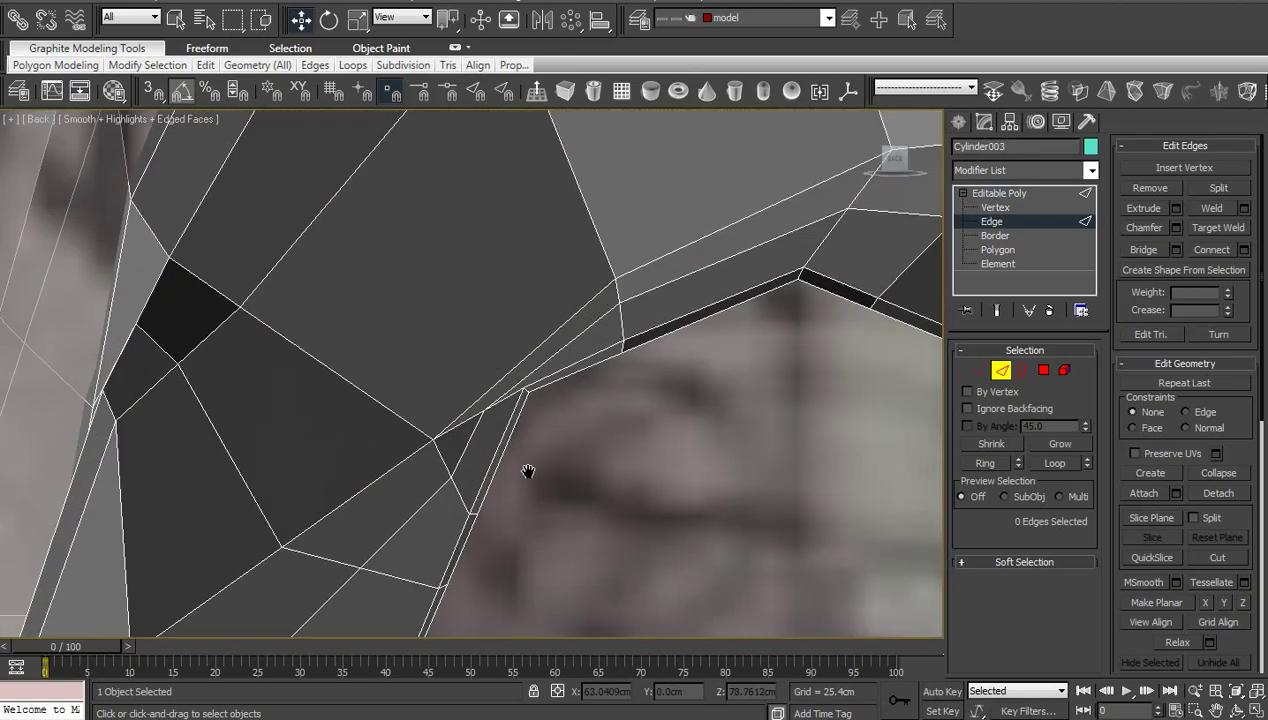
{"action": "left_click", "coordinate": [990, 209]}
{"action": "middle_click_drag", "start_coordinate": [214, 331], "coordinate": [329, 402]}
{"action": "left_click", "coordinate": [545, 510]}
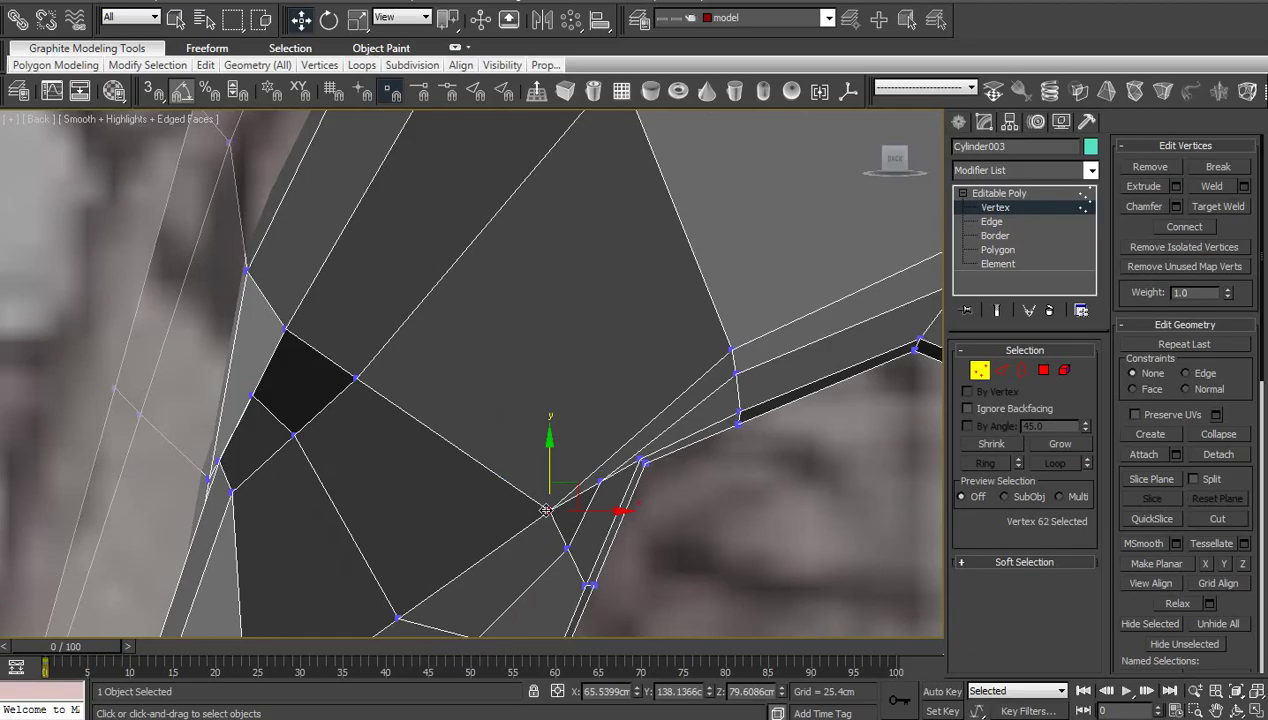
{"action": "key", "text": "l"}
{"action": "key", "text": "z"}
{"action": "scroll", "coordinate": [548, 505], "scroll_direction": "down", "scroll_amount": 5}
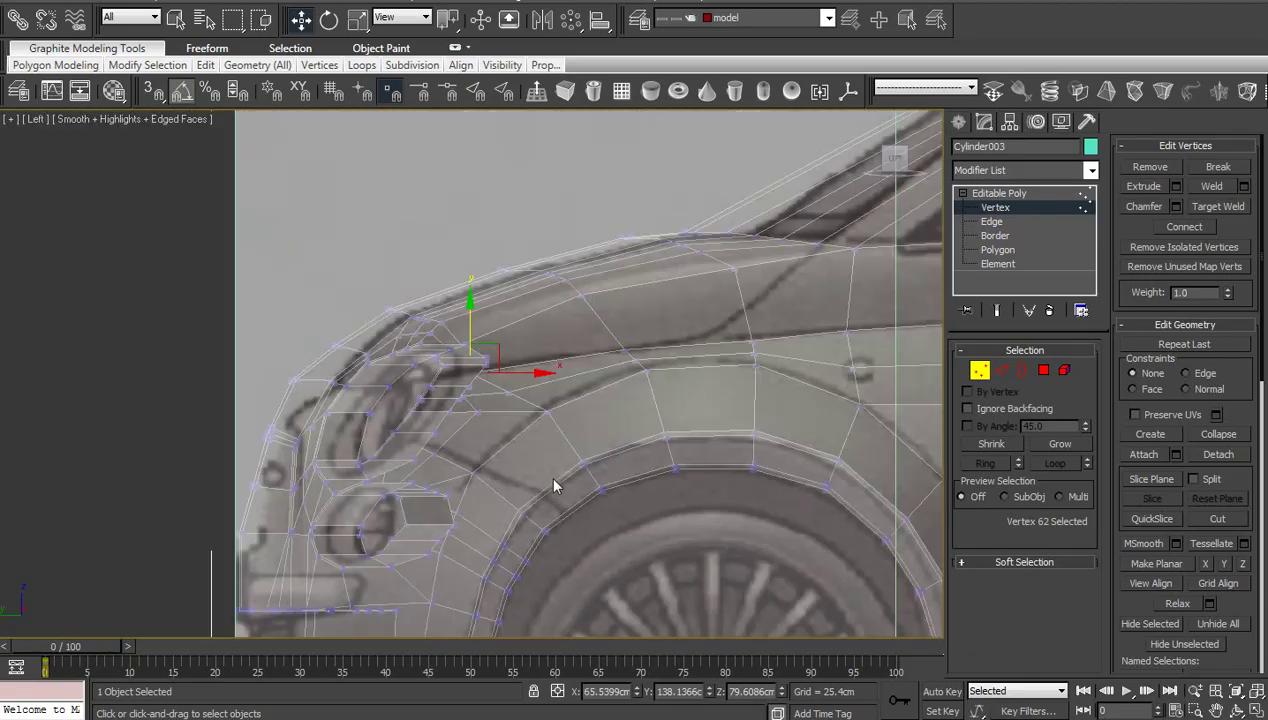
{"action": "scroll", "coordinate": [548, 474], "scroll_direction": "down", "scroll_amount": 3}
{"action": "middle_click_drag", "start_coordinate": [548, 468], "coordinate": [588, 487]}
{"action": "scroll", "coordinate": [588, 487], "scroll_direction": "up", "scroll_amount": 8}
{"action": "middle_click_drag", "start_coordinate": [564, 440], "coordinate": [456, 510]}
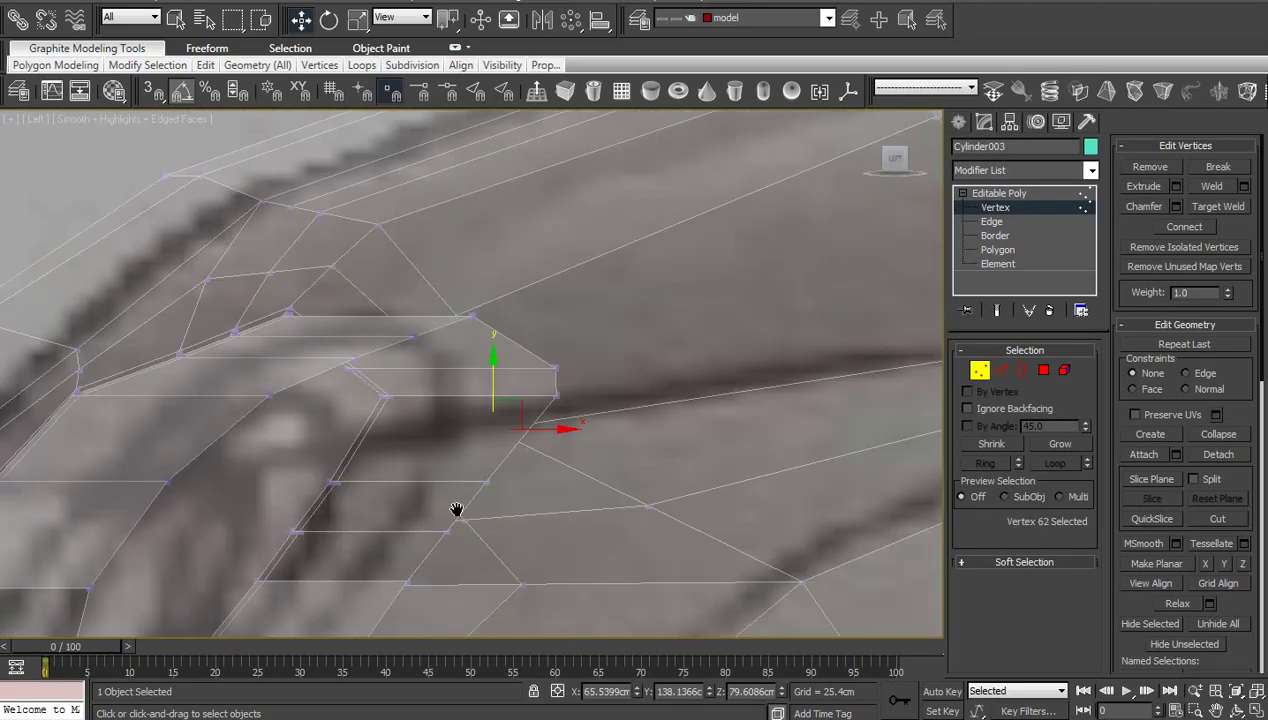
{"action": "scroll", "coordinate": [456, 510], "scroll_direction": "down", "scroll_amount": 6}
{"action": "left_click", "coordinate": [911, 164]}
{"action": "left_click", "coordinate": [911, 164]}
{"action": "scroll", "coordinate": [560, 475], "scroll_direction": "up", "scroll_amount": 5}
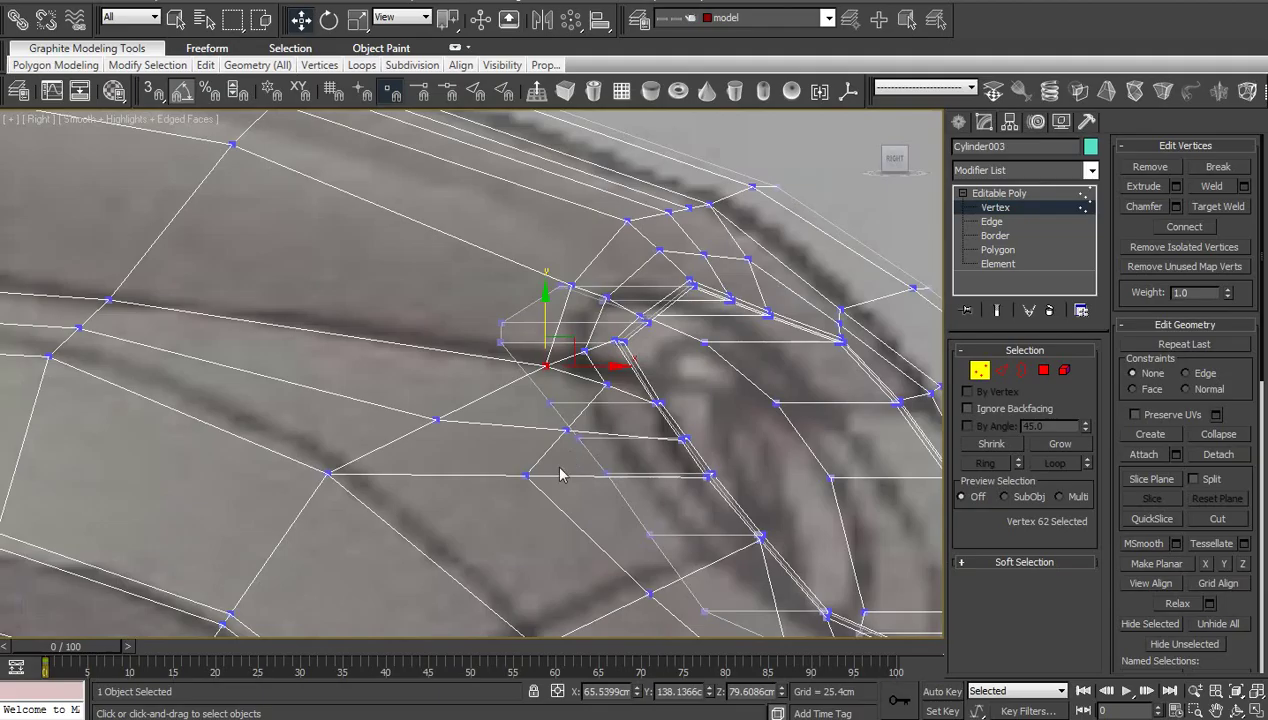
Move the two middle vertex groups on the front edge of the rear light opening slightly forward in the right view
{"action": "scroll", "coordinate": [560, 475], "scroll_direction": "down", "scroll_amount": 3}
{"action": "middle_click_drag", "start_coordinate": [560, 475], "coordinate": [780, 490]}
{"action": "middle_click_drag", "start_coordinate": [170, 400], "coordinate": [672, 421]}
{"action": "scroll", "coordinate": [138, 478], "scroll_direction": "down", "scroll_amount": 4}
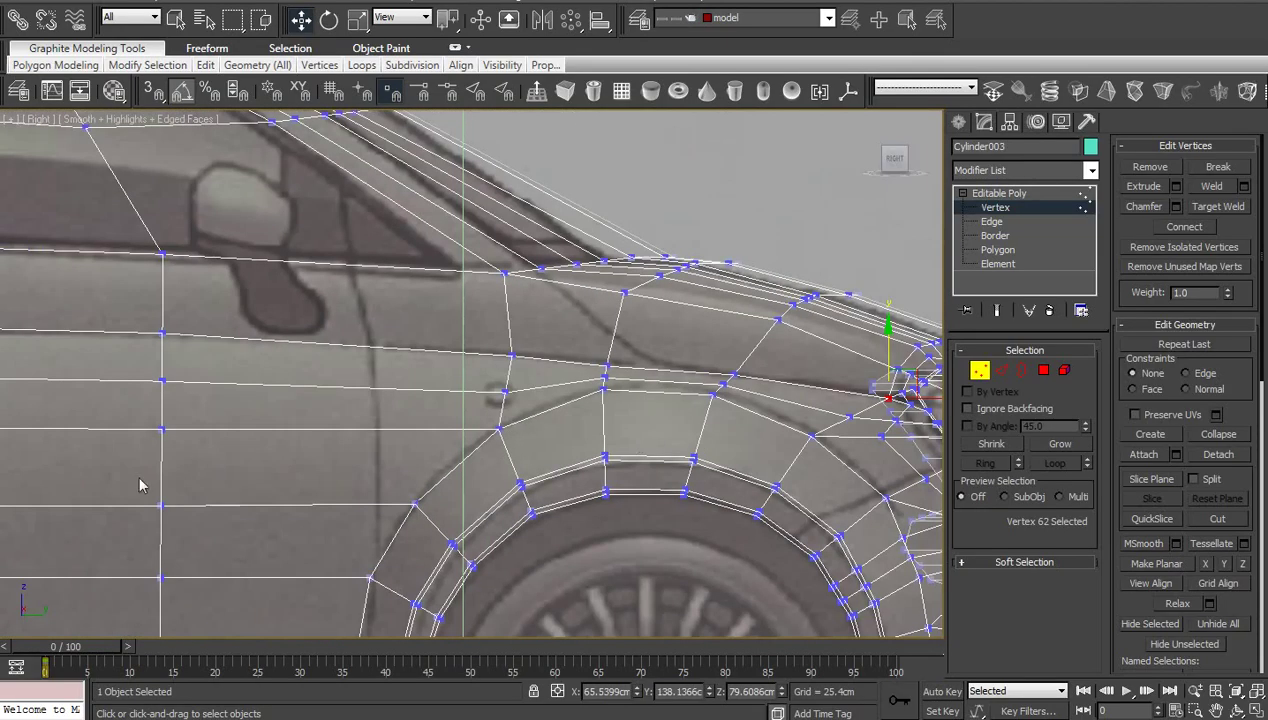
{"action": "middle_click_drag", "start_coordinate": [110, 477], "coordinate": [569, 490]}
{"action": "middle_click_drag", "start_coordinate": [140, 461], "coordinate": [750, 481]}
{"action": "middle_click_drag", "start_coordinate": [483, 464], "coordinate": [430, 475]}
{"action": "scroll", "coordinate": [430, 475], "scroll_direction": "up", "scroll_amount": 3}
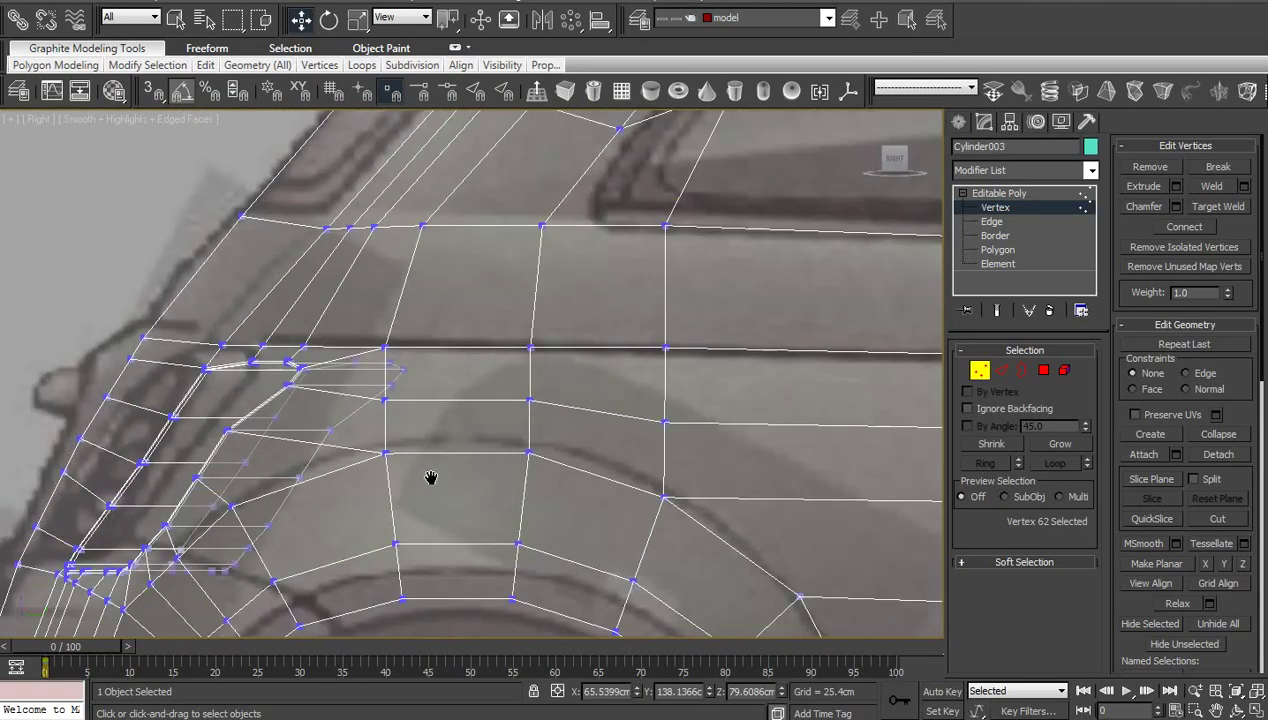
{"action": "middle_click_drag", "start_coordinate": [255, 470], "coordinate": [532, 416]}
{"action": "scroll", "coordinate": [517, 441], "scroll_direction": "up", "scroll_amount": 1}
{"action": "scroll", "coordinate": [509, 452], "scroll_direction": "down", "scroll_amount": 2}
{"action": "left_click", "coordinate": [554, 380]}
{"action": "scroll", "coordinate": [557, 372], "scroll_direction": "up", "scroll_amount": 2}
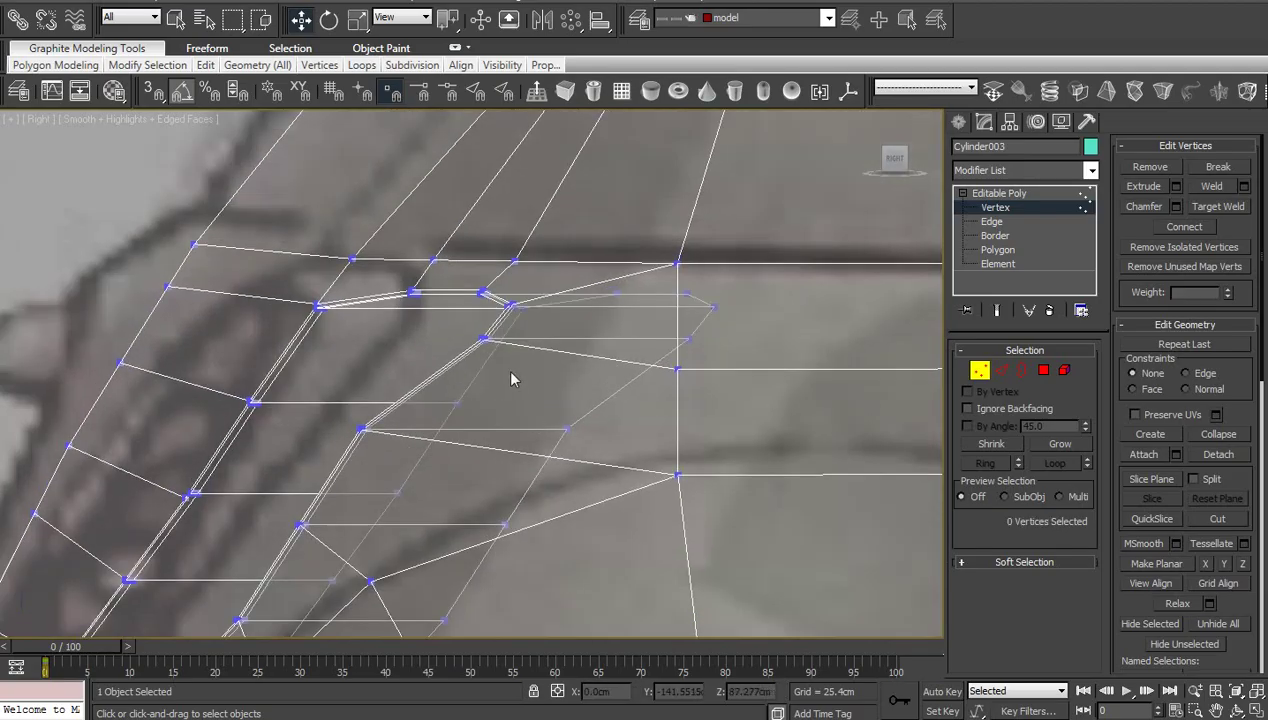
{"action": "scroll", "coordinate": [507, 325], "scroll_direction": "up", "scroll_amount": 2}
{"action": "middle_click_drag", "start_coordinate": [507, 325], "coordinate": [512, 322]}
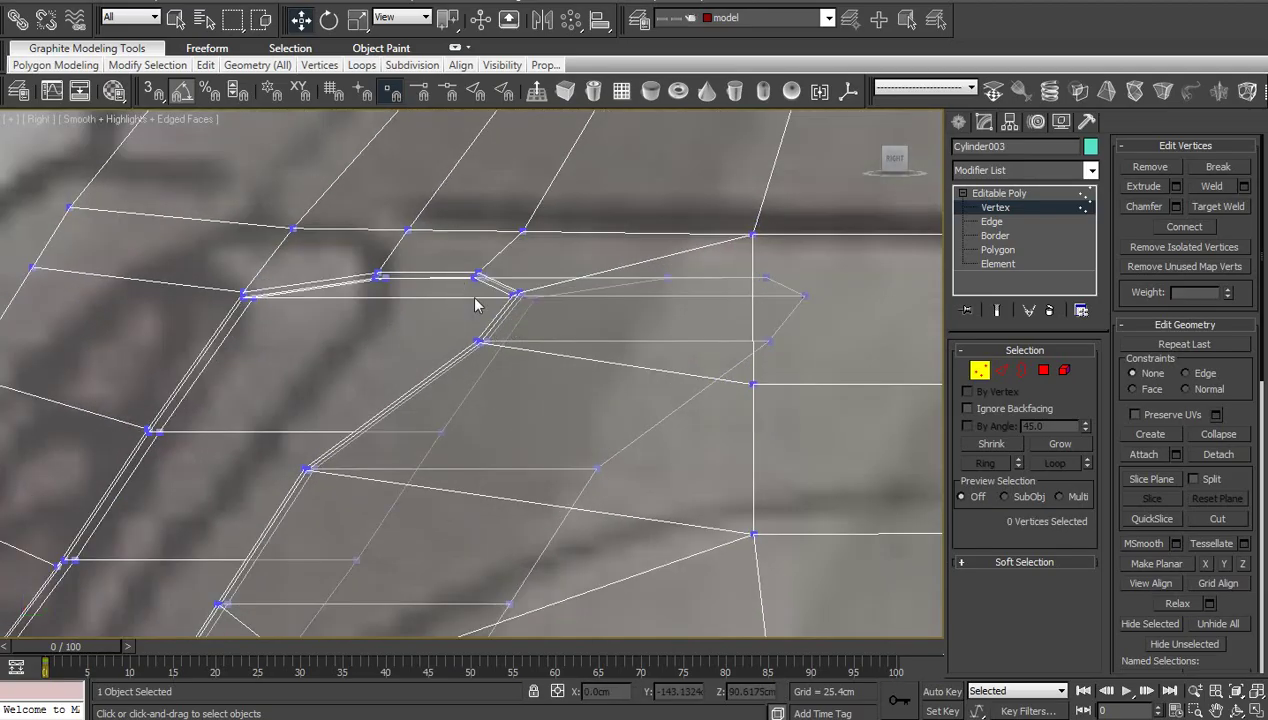
{"action": "scroll", "coordinate": [475, 306], "scroll_direction": "down", "scroll_amount": 2}
{"action": "left_click_drag", "start_coordinate": [328, 458], "coordinate": [326, 459]}
{"action": "left_click_drag", "start_coordinate": [316, 521], "coordinate": [267, 547], "text": "ctrl"}
{"action": "middle_click_drag", "start_coordinate": [301, 565], "coordinate": [373, 441]}
{"action": "left_click_drag", "start_coordinate": [324, 503], "coordinate": [377, 469], "text": "ctrl"}
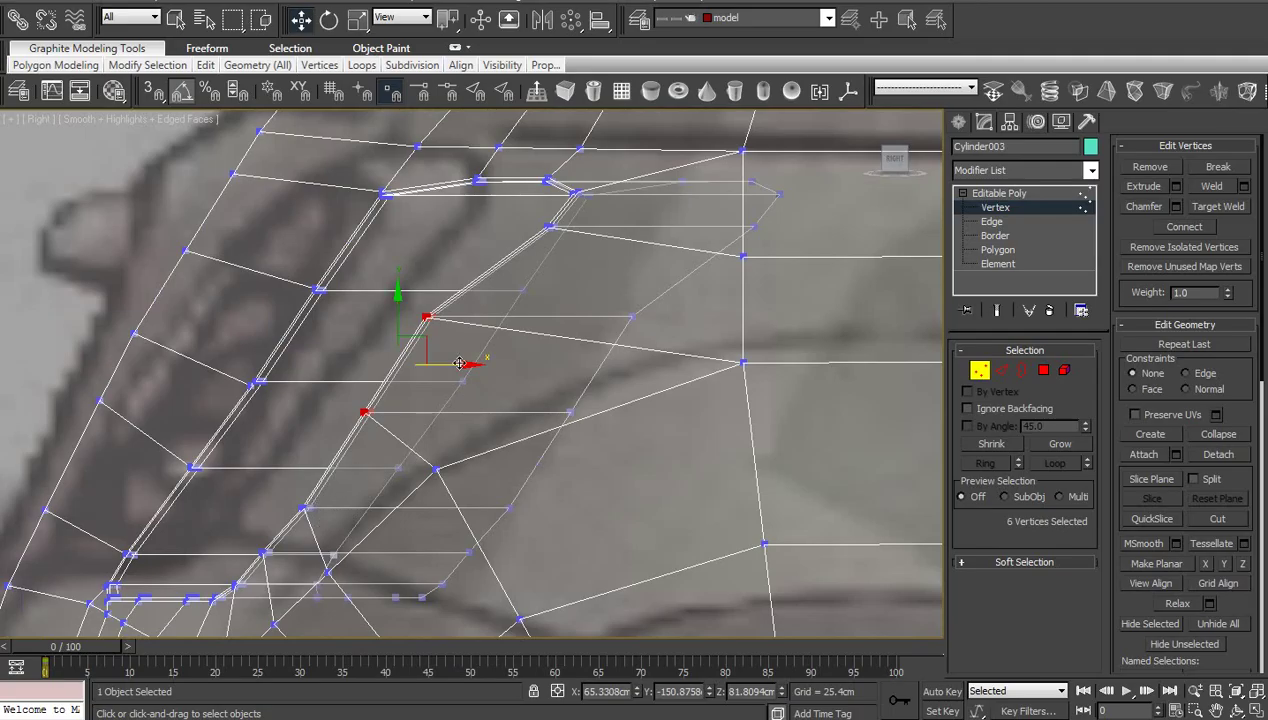
{"action": "left_click_drag", "start_coordinate": [459, 363], "coordinate": [472, 363]}
{"action": "left_click", "coordinate": [503, 409]}
Move the upper of the two middle vertex groups further forward to shape the rear light opening's front edge
{"action": "left_click_drag", "start_coordinate": [465, 300], "coordinate": [514, 318]}
{"action": "scroll", "coordinate": [514, 318], "scroll_direction": "down", "scroll_amount": 2}
{"action": "middle_click_drag", "start_coordinate": [518, 334], "coordinate": [515, 365]}
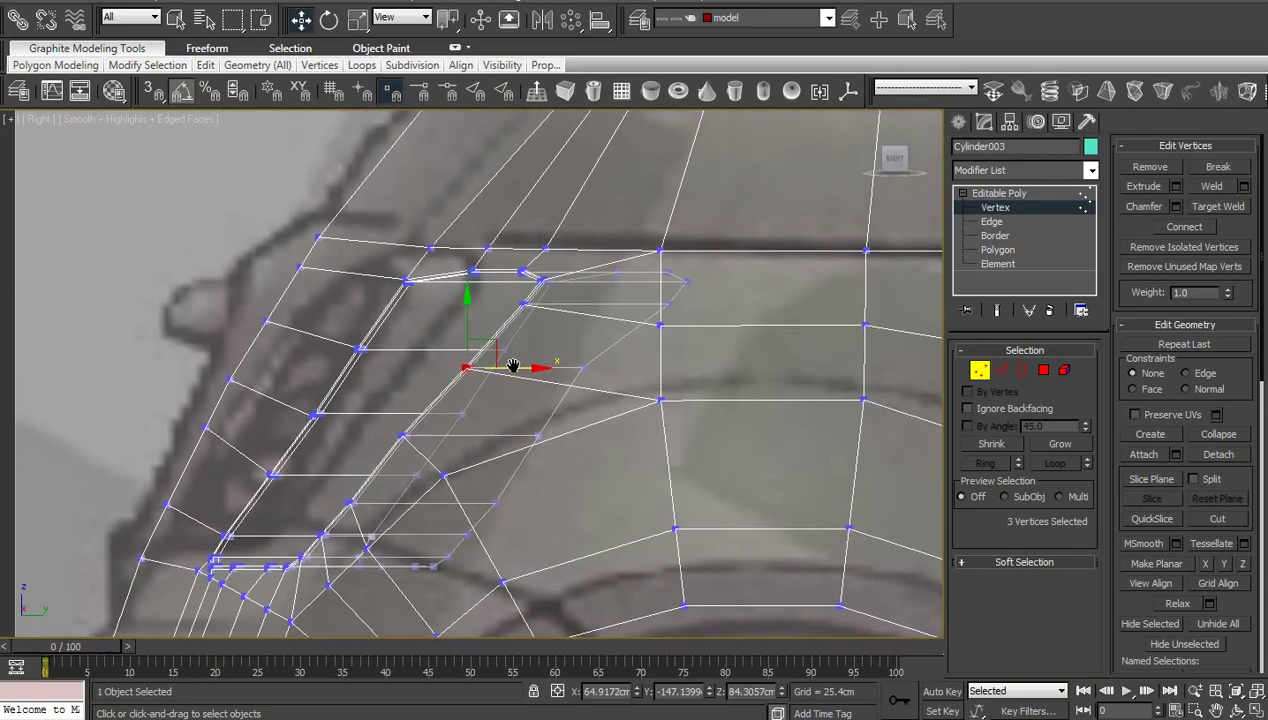
{"action": "scroll", "coordinate": [515, 365], "scroll_direction": "up", "scroll_amount": 2}
Shift the upper vertex groups of the rear light opening, including the adjoining front-edge group, slightly rearward
{"action": "left_click_drag", "start_coordinate": [586, 218], "coordinate": [451, 312]}
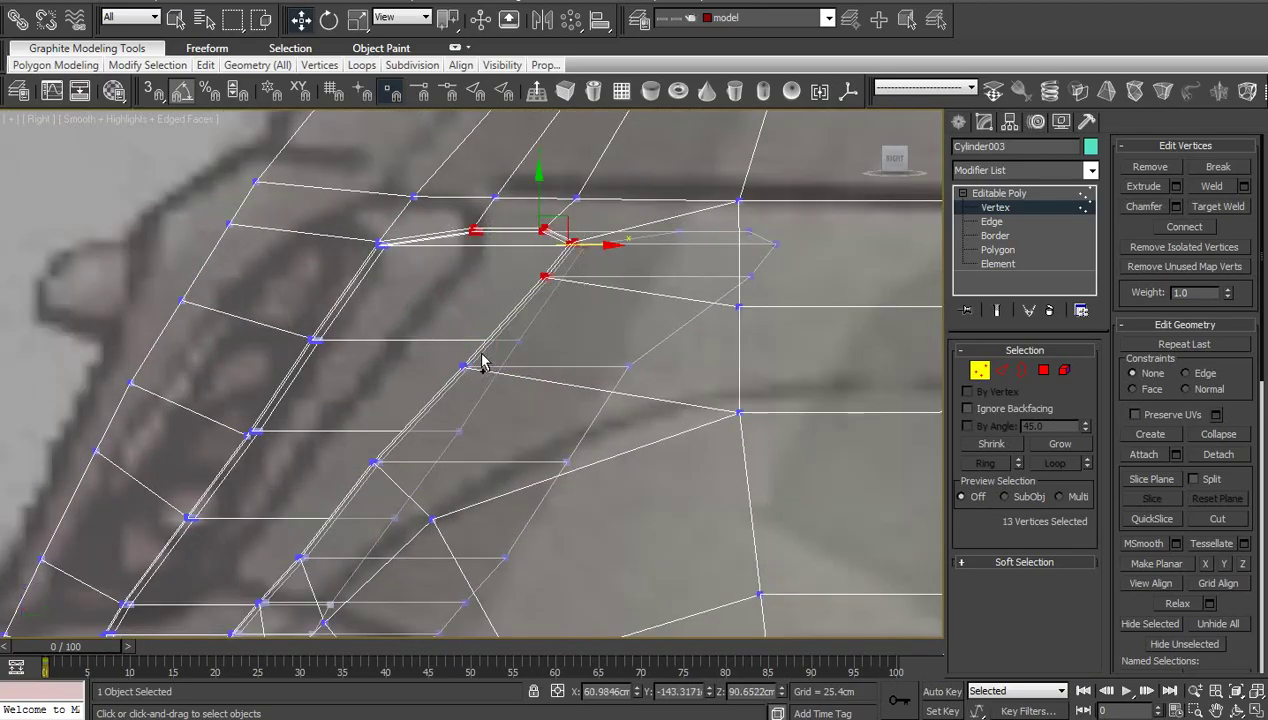
{"action": "left_click_drag", "start_coordinate": [481, 354], "coordinate": [431, 376], "text": "ctrl"}
{"action": "left_click_drag", "start_coordinate": [588, 272], "coordinate": [576, 272]}
{"action": "left_click", "coordinate": [548, 424]}
Examine the body side in the right view from the rear light and rear pillar across to the door handle
{"action": "scroll", "coordinate": [546, 426], "scroll_direction": "down", "scroll_amount": 2}
{"action": "scroll", "coordinate": [540, 408], "scroll_direction": "down", "scroll_amount": 1}
{"action": "middle_click_drag", "start_coordinate": [537, 402], "coordinate": [428, 504]}
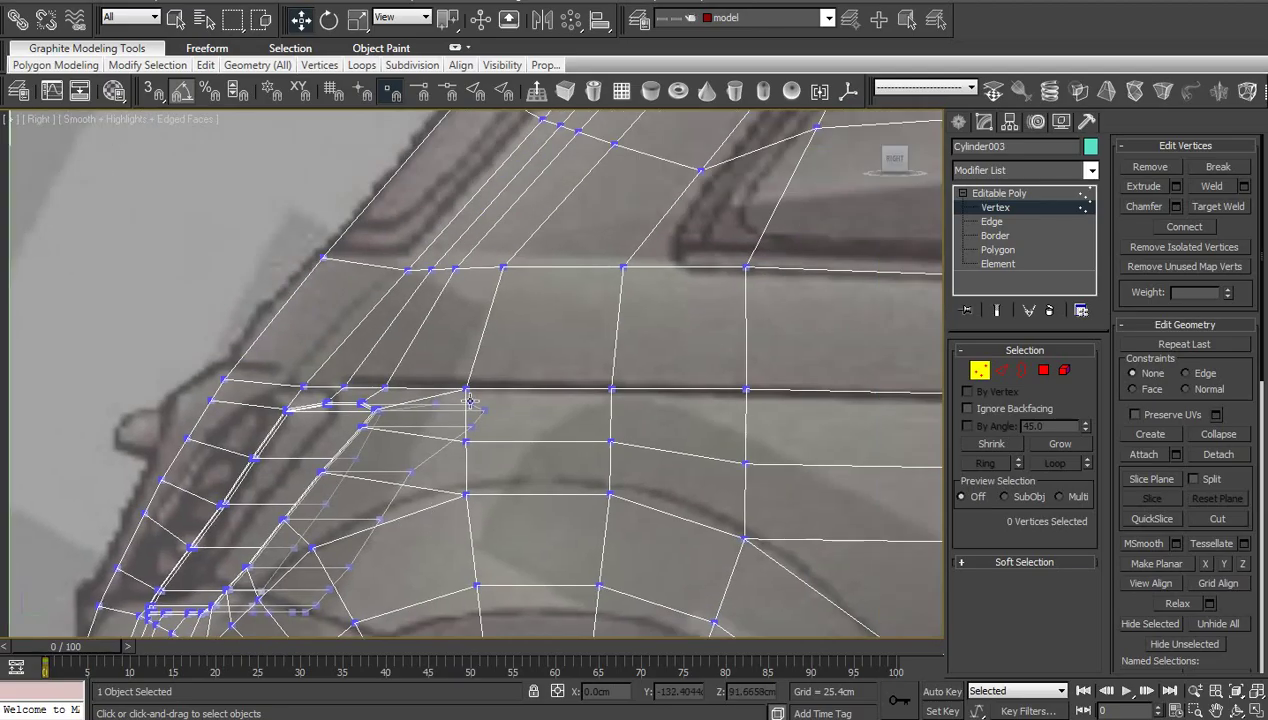
{"action": "scroll", "coordinate": [440, 480], "scroll_direction": "down", "scroll_amount": 1}
{"action": "middle_click_drag", "start_coordinate": [460, 448], "coordinate": [414, 497]}
{"action": "scroll", "coordinate": [412, 497], "scroll_direction": "up", "scroll_amount": 2}
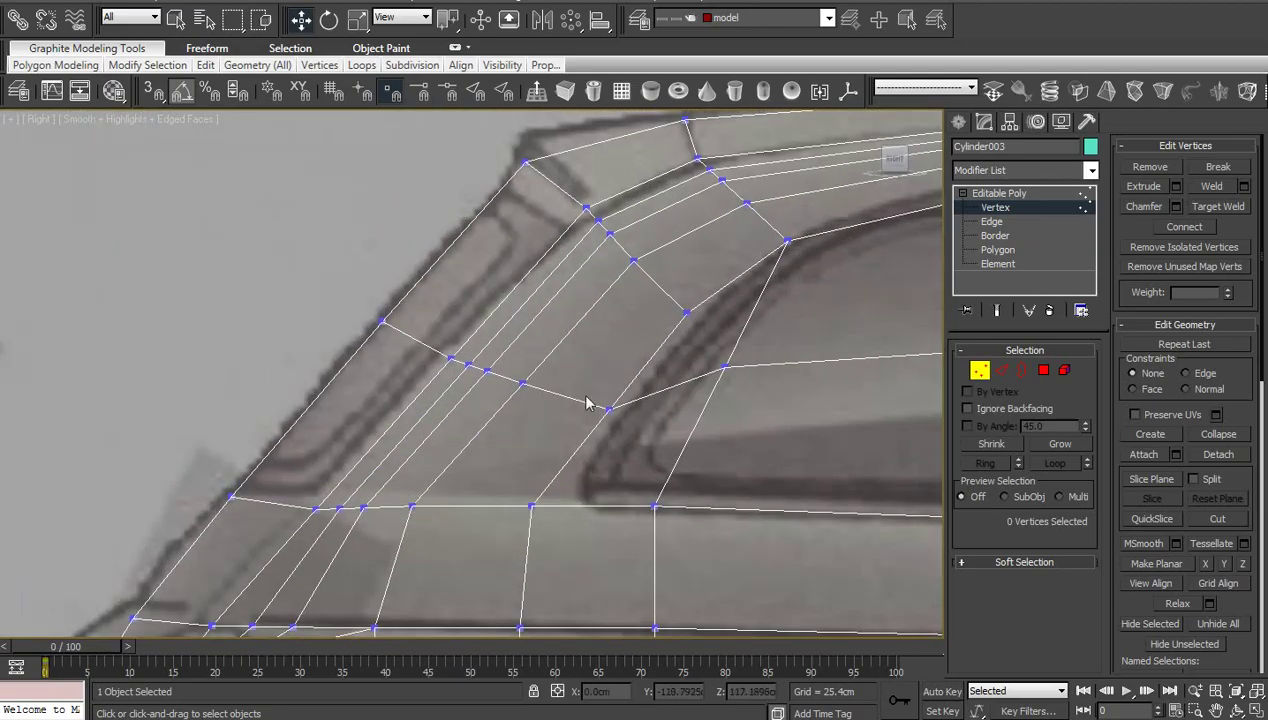
{"action": "left_click", "coordinate": [990, 237]}
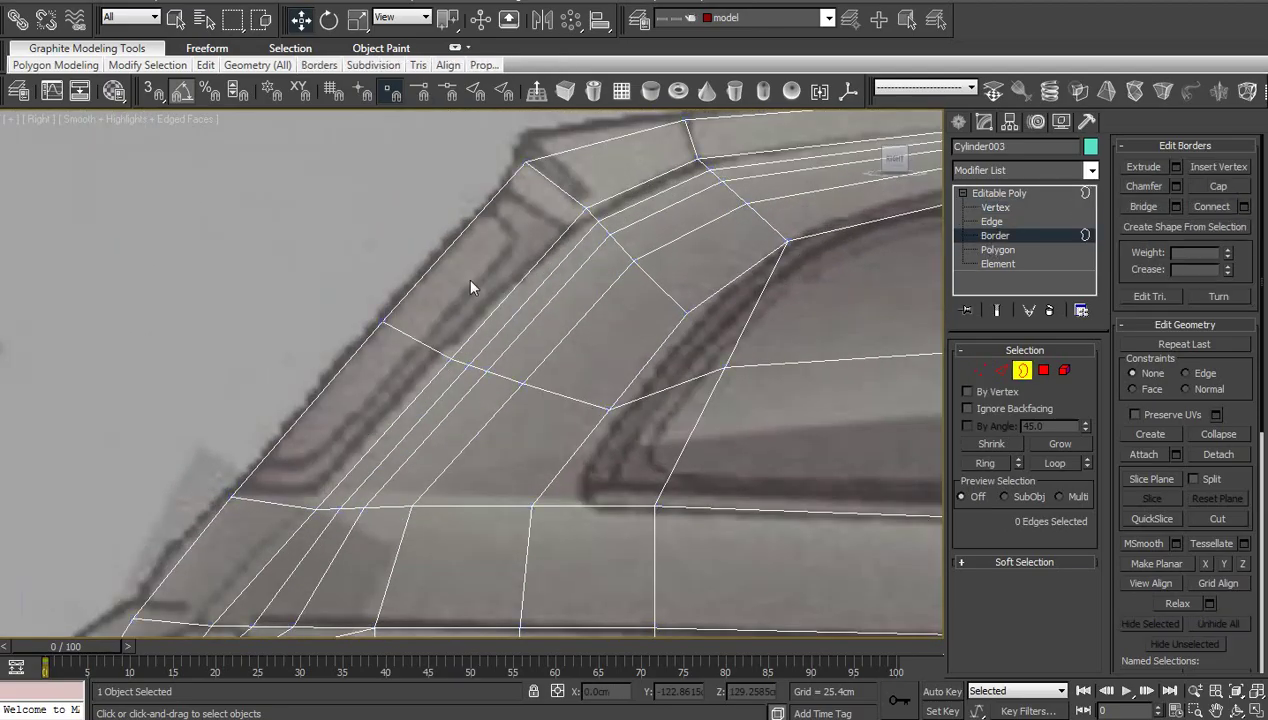
{"action": "left_click", "coordinate": [1006, 253]}
{"action": "scroll", "coordinate": [475, 284], "scroll_direction": "down", "scroll_amount": 5}
{"action": "middle_click_drag", "start_coordinate": [717, 450], "coordinate": [615, 292]}
{"action": "middle_click_drag", "start_coordinate": [755, 428], "coordinate": [362, 504]}
{"action": "scroll", "coordinate": [411, 495], "scroll_direction": "up", "scroll_amount": 5}
{"action": "scroll", "coordinate": [526, 456], "scroll_direction": "down", "scroll_amount": 4}
{"action": "scroll", "coordinate": [370, 470], "scroll_direction": "down", "scroll_amount": 2}
{"action": "middle_click_drag", "start_coordinate": [386, 382], "coordinate": [403, 462]}
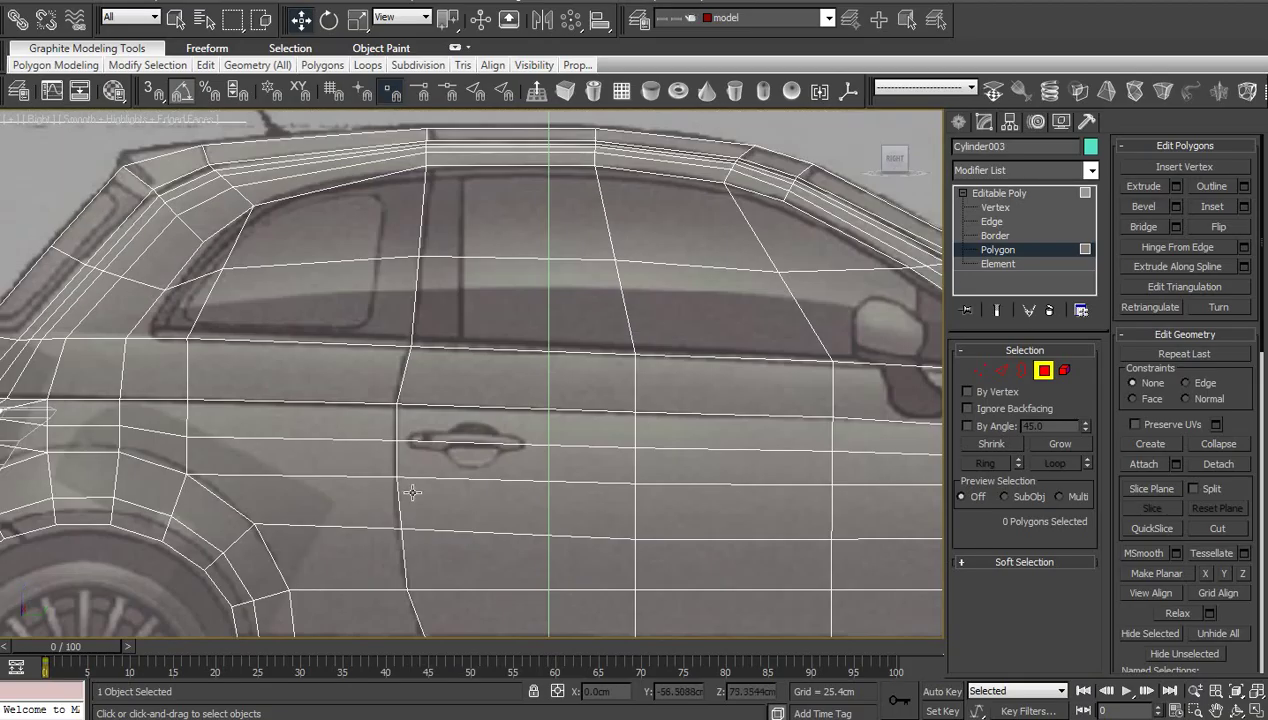
{"action": "scroll", "coordinate": [412, 492], "scroll_direction": "up", "scroll_amount": 3}
Connect the ring of horizontal door edges with 1 vertical segment near the front end of the door handle
{"action": "left_click", "coordinate": [992, 221]}
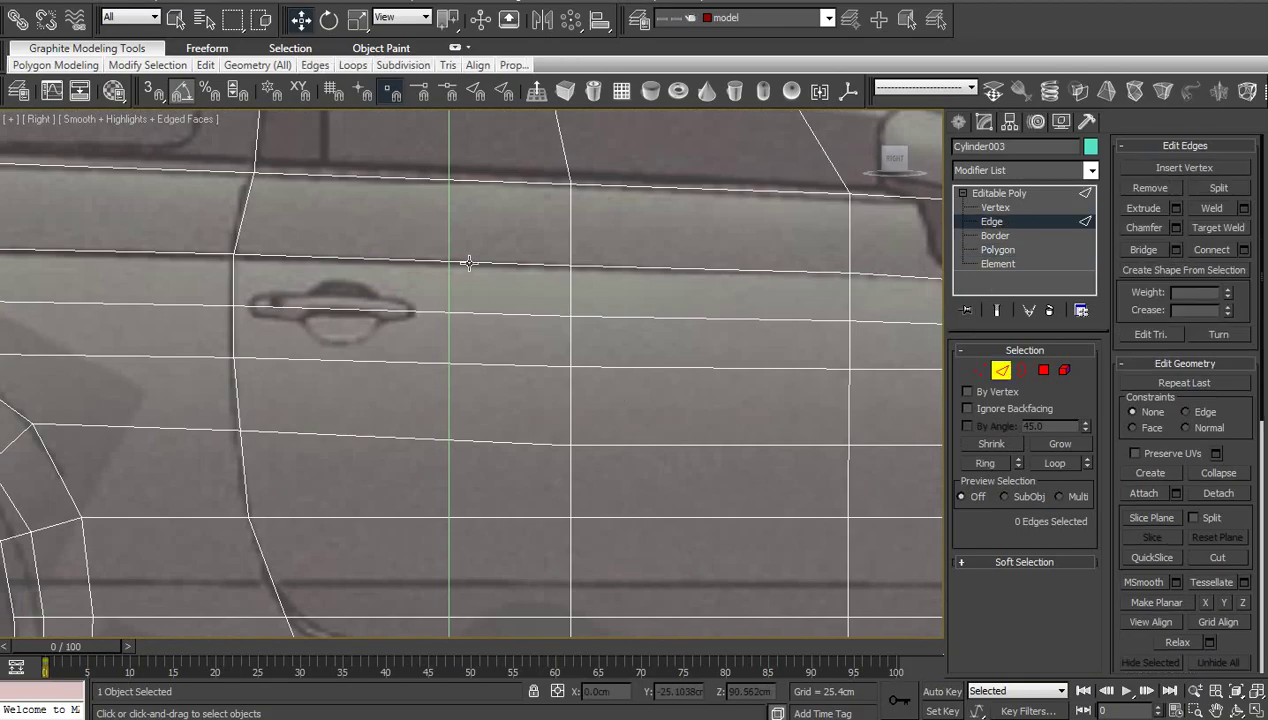
{"action": "left_click", "coordinate": [462, 263]}
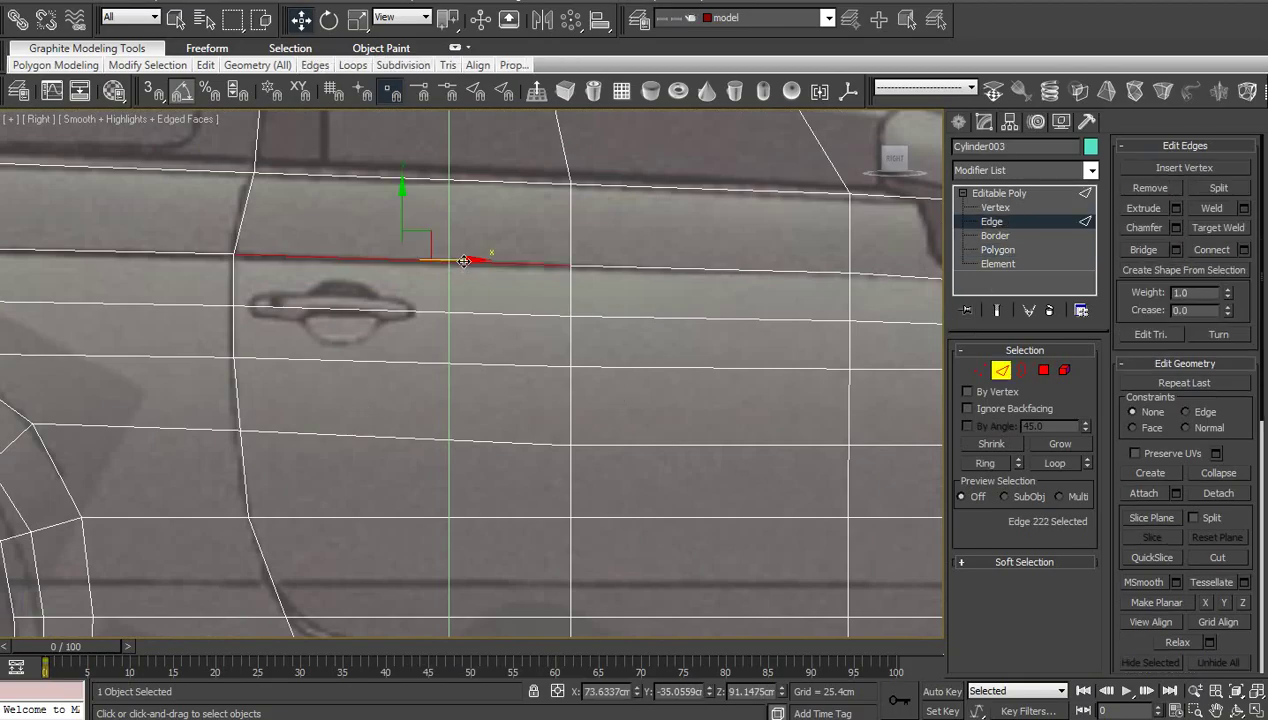
{"action": "key", "text": "alt+r"}
{"action": "right_click", "coordinate": [460, 263]}
{"action": "left_click", "coordinate": [303, 319]}
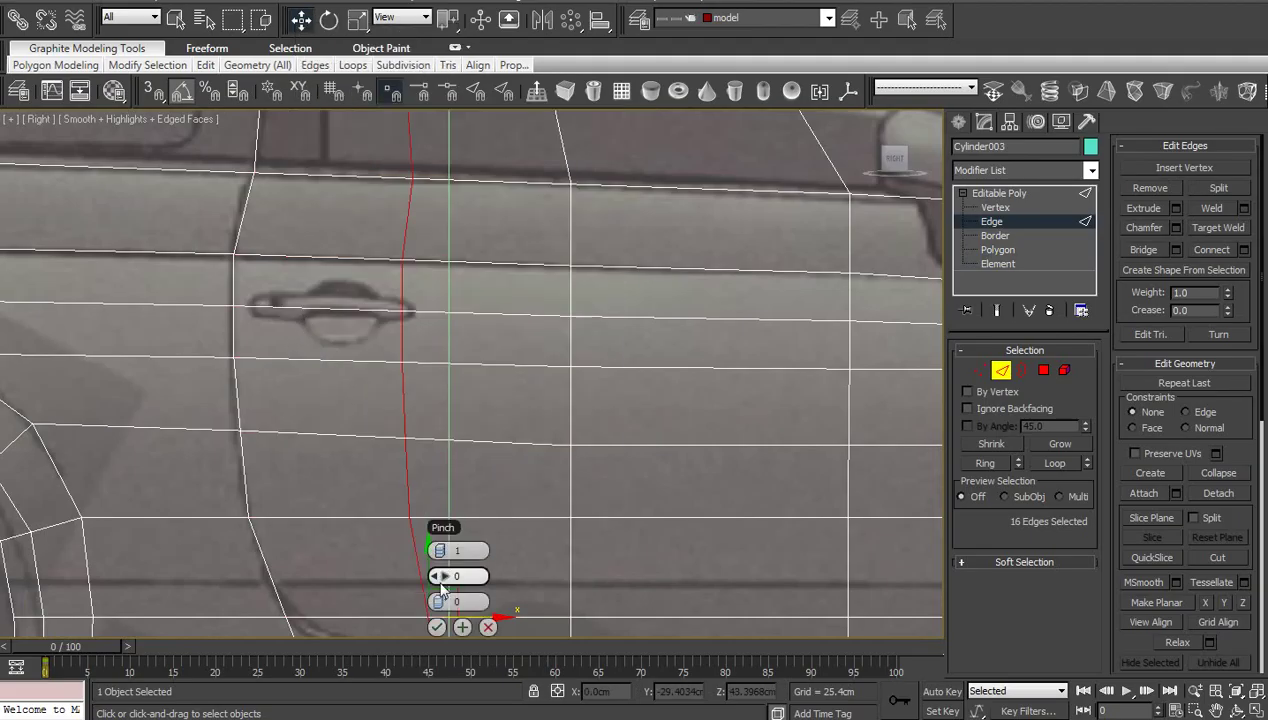
{"action": "left_click", "coordinate": [436, 626]}
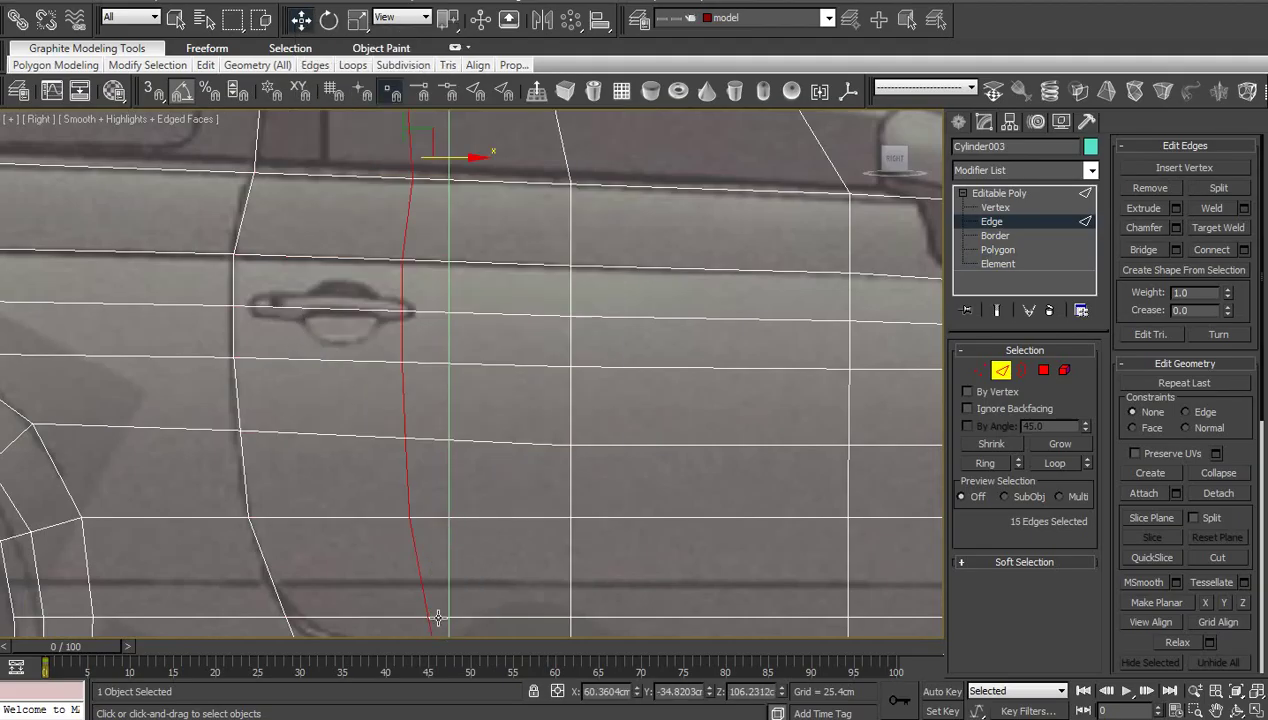
Move the new loop's vertex on the handle line forward to the front tip of the door handle
{"action": "left_click", "coordinate": [995, 207]}
{"action": "left_click", "coordinate": [406, 316]}
{"action": "left_click_drag", "start_coordinate": [452, 315], "coordinate": [466, 315]}
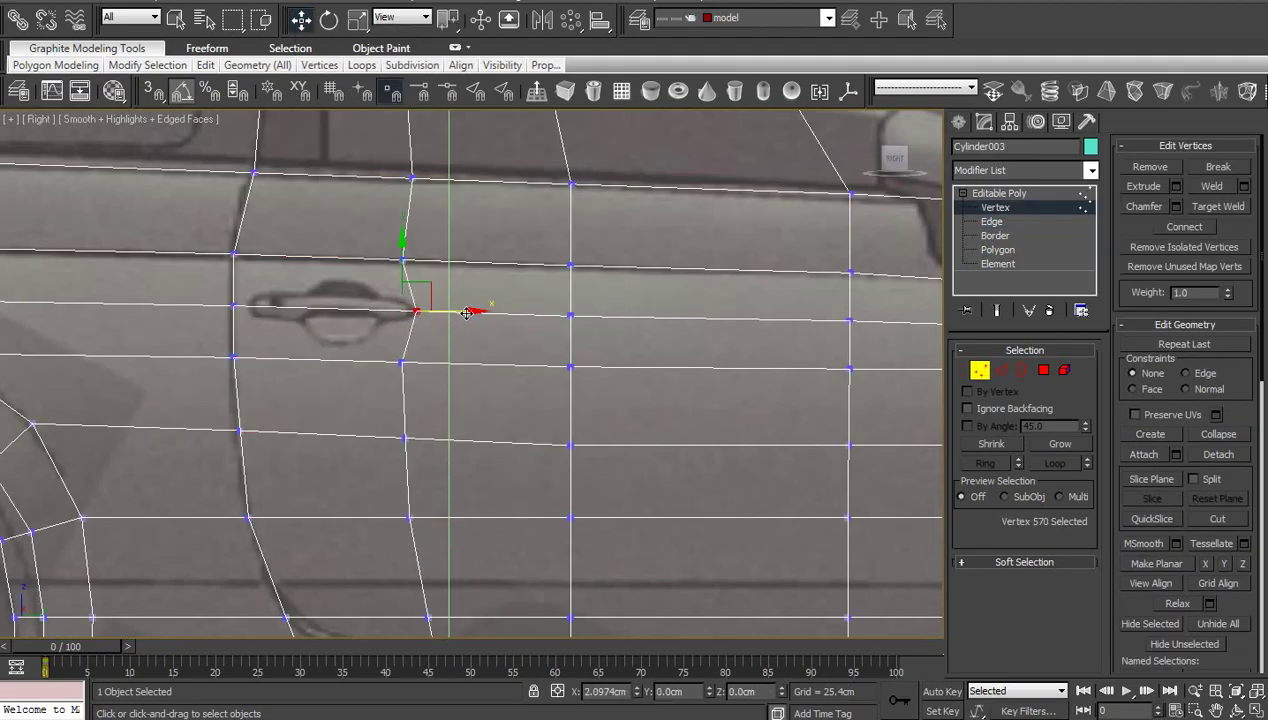
{"action": "left_click", "coordinate": [464, 357]}
Connect the edge ring between the door's rear seam and the new loop with 1 segment through the handle
{"action": "scroll", "coordinate": [396, 350], "scroll_direction": "up", "scroll_amount": 2}
{"action": "middle_click_drag", "start_coordinate": [396, 350], "coordinate": [472, 405]}
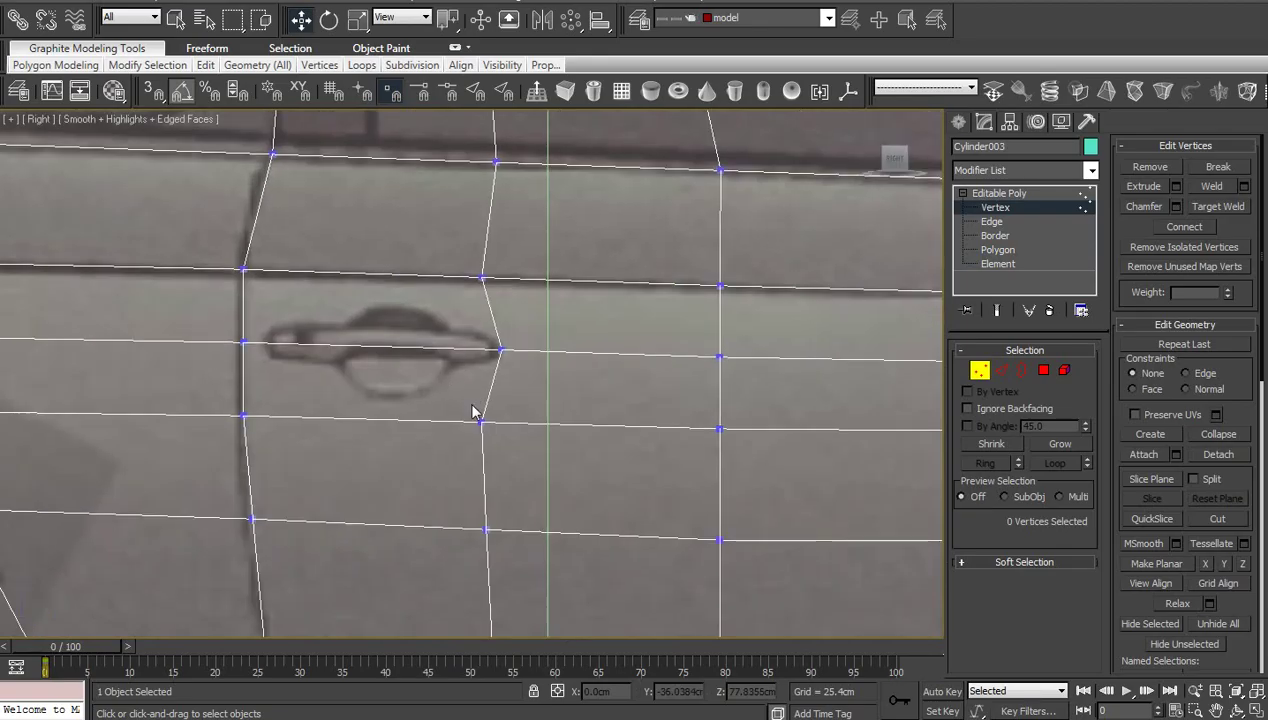
{"action": "scroll", "coordinate": [509, 354], "scroll_direction": "down", "scroll_amount": 4}
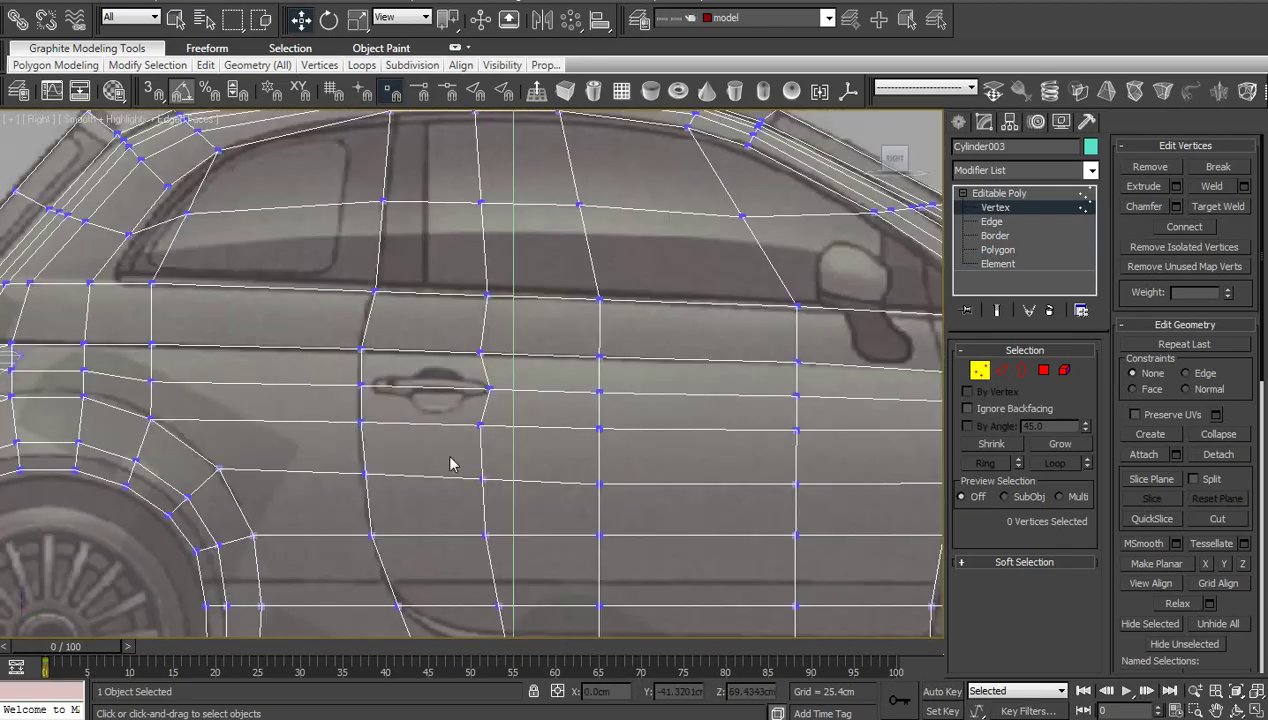
{"action": "key", "text": "2"}
{"action": "left_click", "coordinate": [430, 352]}
{"action": "key", "text": "alt+r"}
{"action": "right_click", "coordinate": [619, 352]}
{"action": "left_click", "coordinate": [457, 406]}
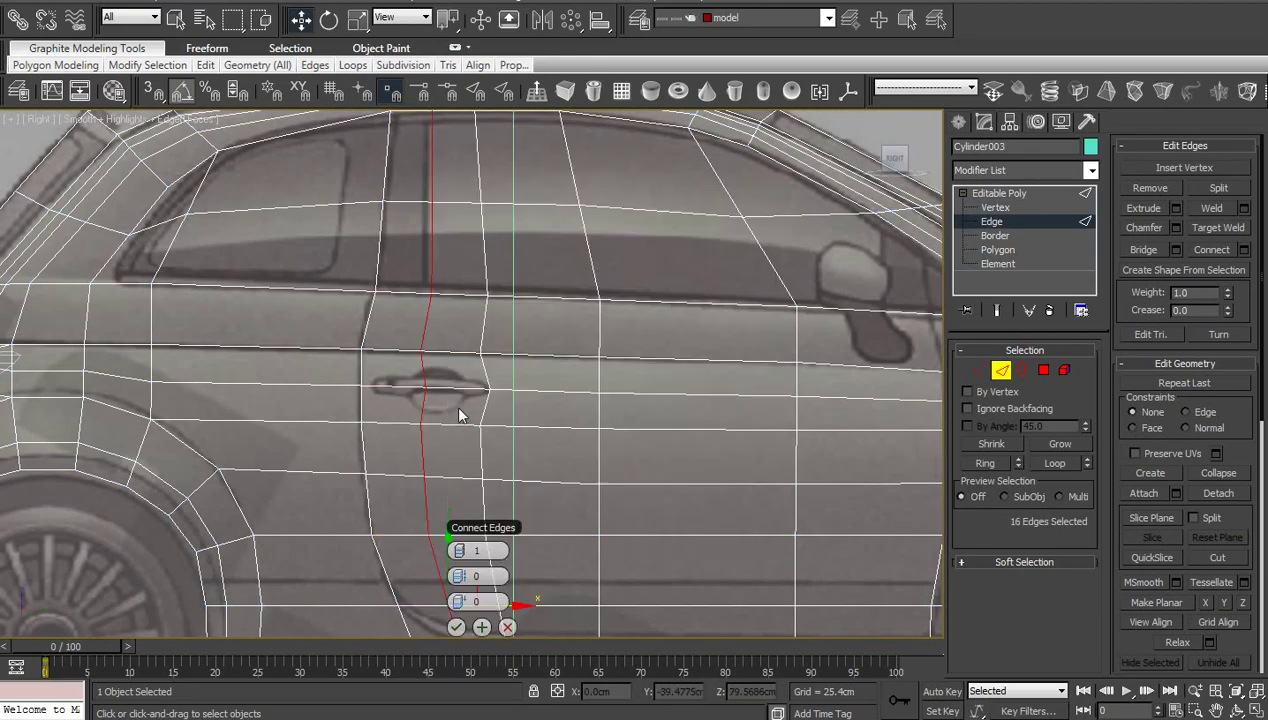
{"action": "left_click", "coordinate": [456, 627]}
Move the second loop's vertex on the handle line rearward to the back end of the hand recess
{"action": "scroll", "coordinate": [420, 490], "scroll_direction": "up", "scroll_amount": 6}
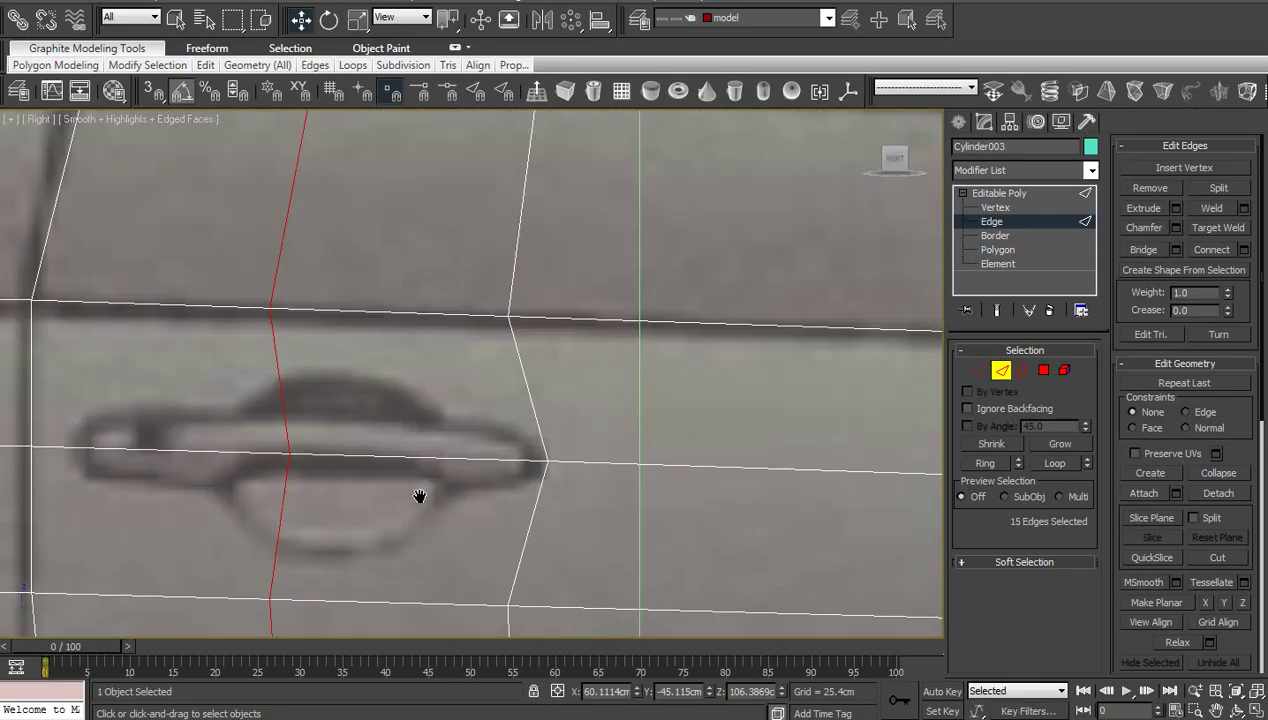
{"action": "key", "text": "1"}
{"action": "left_click", "coordinate": [464, 416]}
{"action": "left_click_drag", "start_coordinate": [512, 419], "coordinate": [426, 422]}
{"action": "scroll", "coordinate": [440, 435], "scroll_direction": "down", "scroll_amount": 3}
{"action": "middle_click_drag", "start_coordinate": [452, 449], "coordinate": [493, 447]}
{"action": "scroll", "coordinate": [545, 448], "scroll_direction": "up", "scroll_amount": 2}
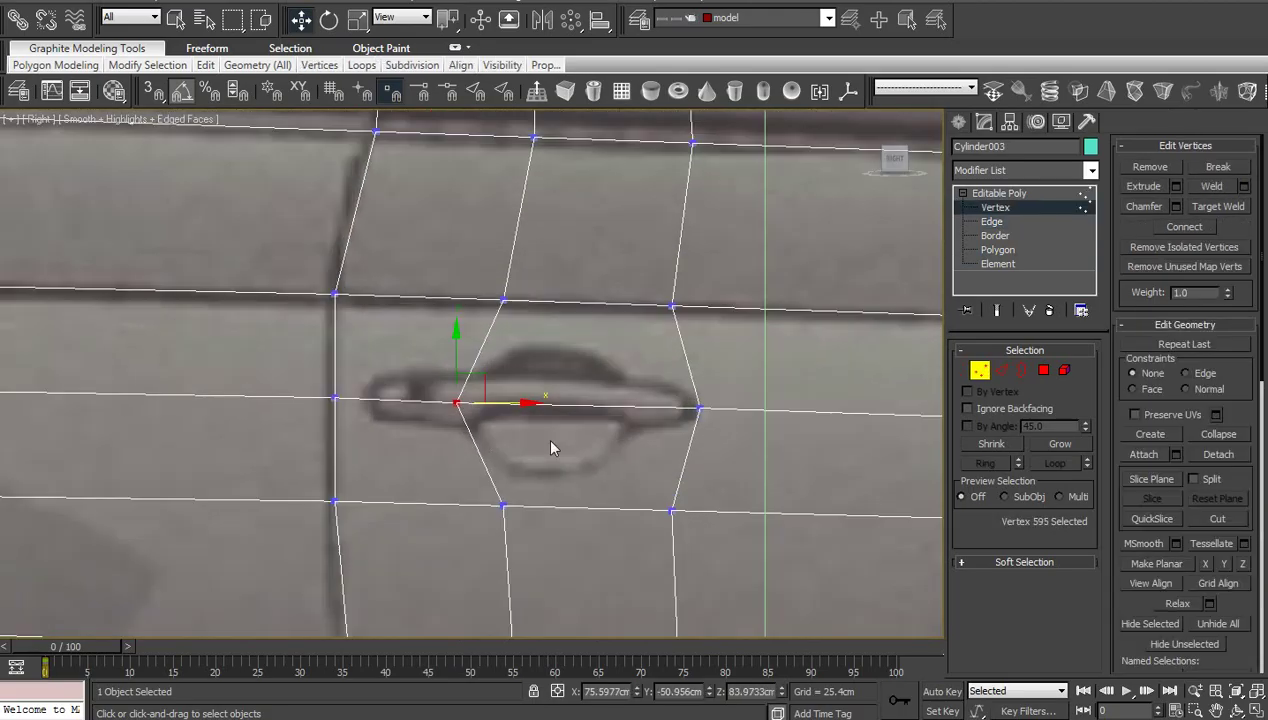
Inset the two polygons over the door handle as one group by 3.0557 cm
{"action": "left_click", "coordinate": [998, 250]}
{"action": "left_click", "coordinate": [590, 352]}
{"action": "left_click", "coordinate": [585, 440], "text": "ctrl"}
{"action": "scroll", "coordinate": [586, 433], "scroll_direction": "up", "scroll_amount": 3}
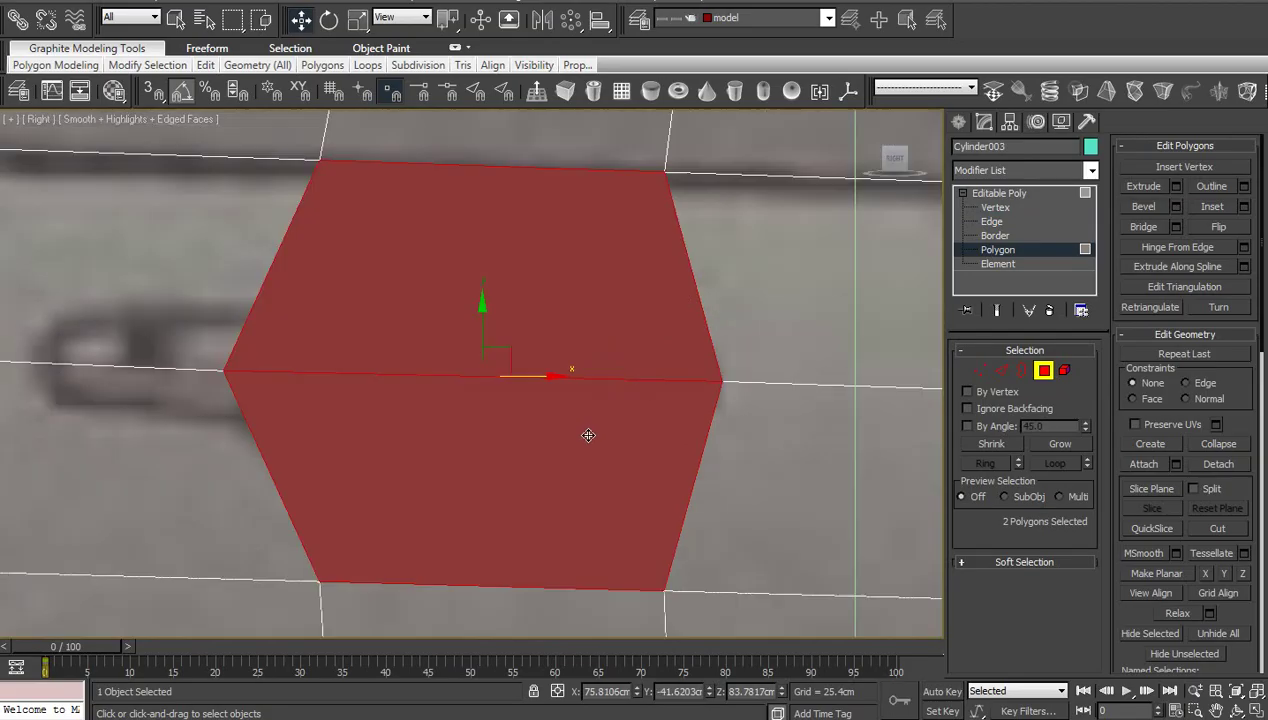
{"action": "right_click", "coordinate": [592, 374]}
{"action": "left_click", "coordinate": [434, 465]}
{"action": "left_click_drag", "start_coordinate": [500, 411], "coordinate": [575, 422]}
{"action": "right_click", "coordinate": [573, 421]}
{"action": "left_click", "coordinate": [605, 439]}
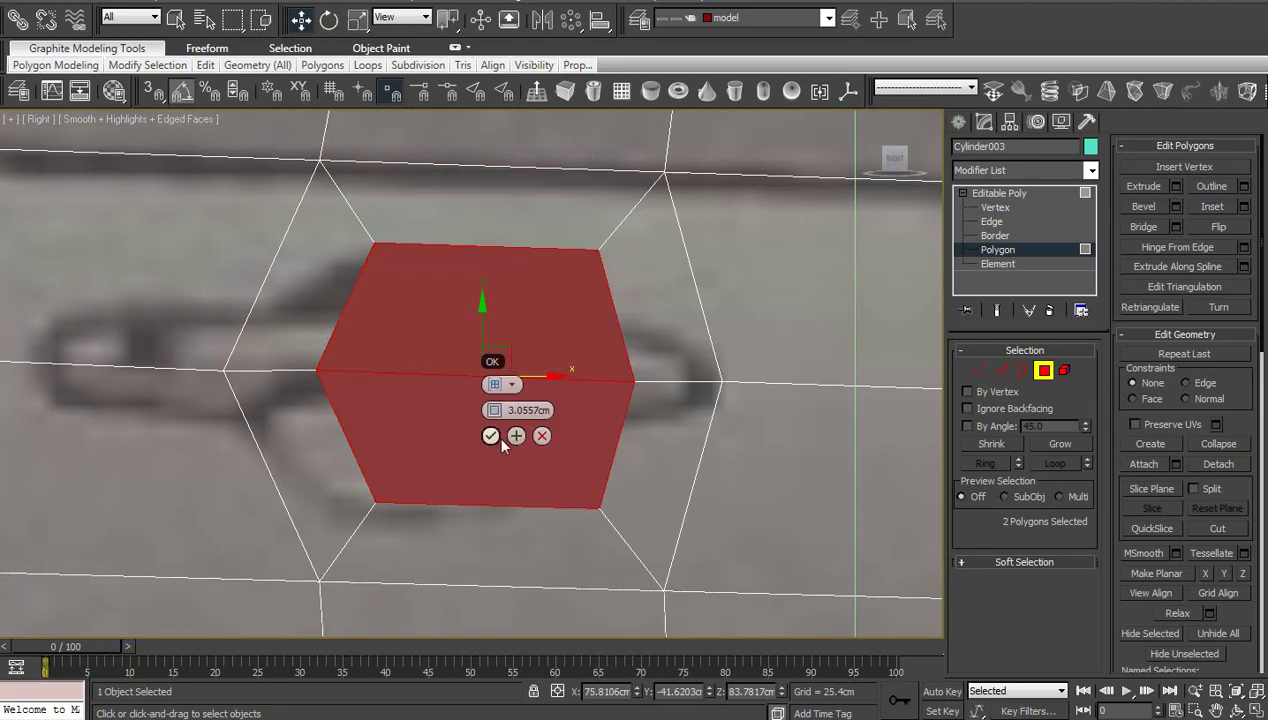
{"action": "left_click", "coordinate": [491, 435]}
Move the two inset polygons slightly rearward and down over the handle's hand recess
{"action": "key", "text": "alt+x"}
{"action": "key", "text": "alt+x"}
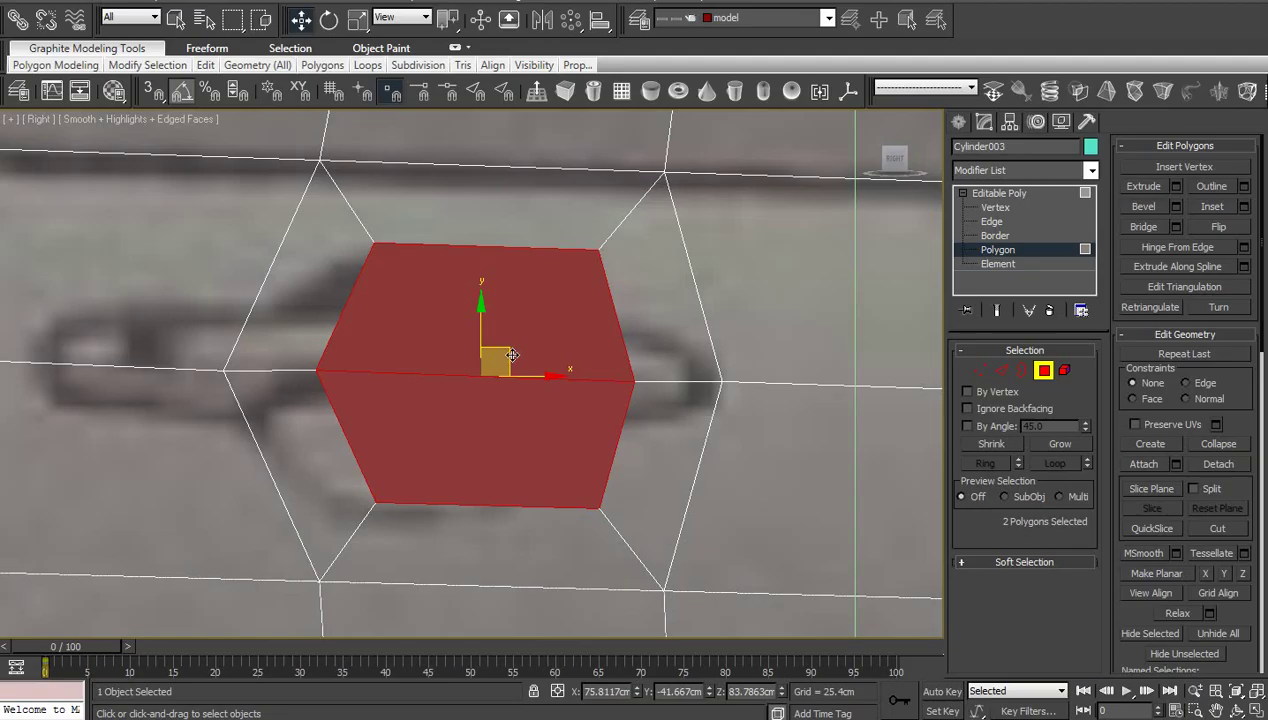
{"action": "left_click_drag", "start_coordinate": [506, 355], "coordinate": [546, 423]}
Extrude the two inset polygons inward from an angled view to form the door handle recess
{"action": "left_click", "coordinate": [1237, 711]}
{"action": "right_click", "coordinate": [546, 423]}
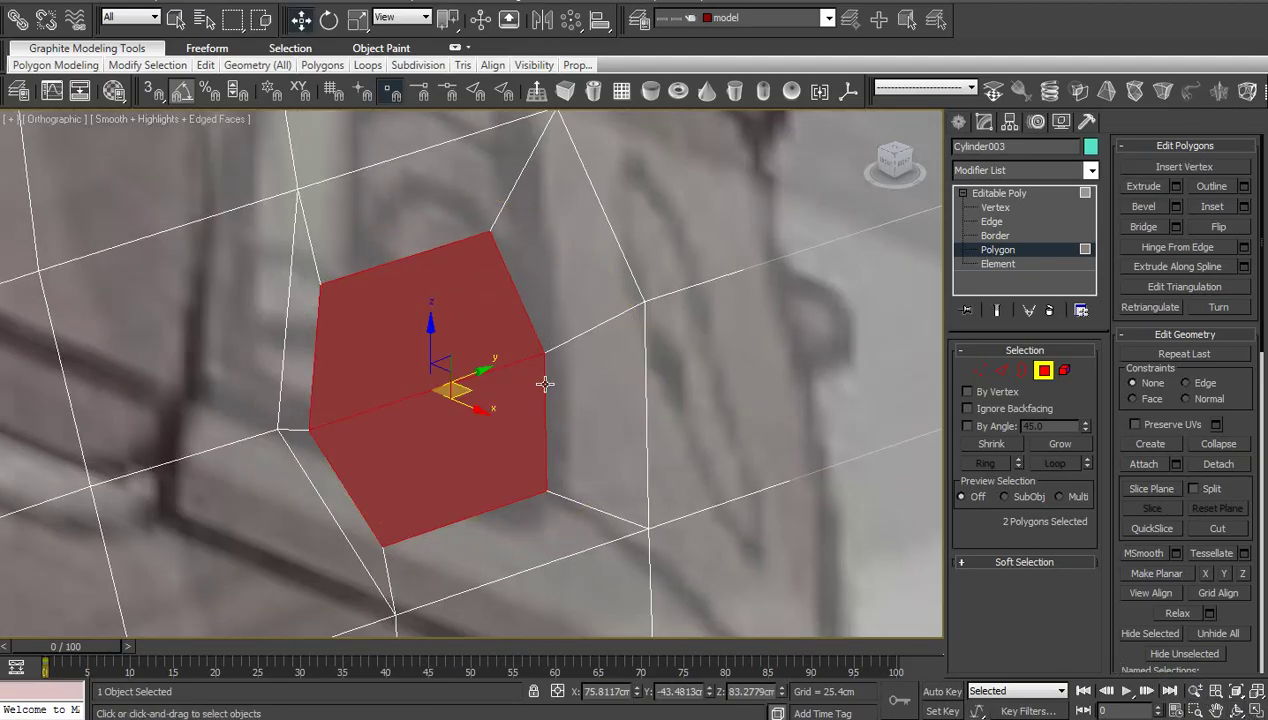
{"action": "key", "text": "shift+e"}
{"action": "right_click", "coordinate": [447, 421]}
{"action": "left_click_drag", "start_coordinate": [447, 421], "coordinate": [308, 421]}
{"action": "left_click", "coordinate": [437, 450]}
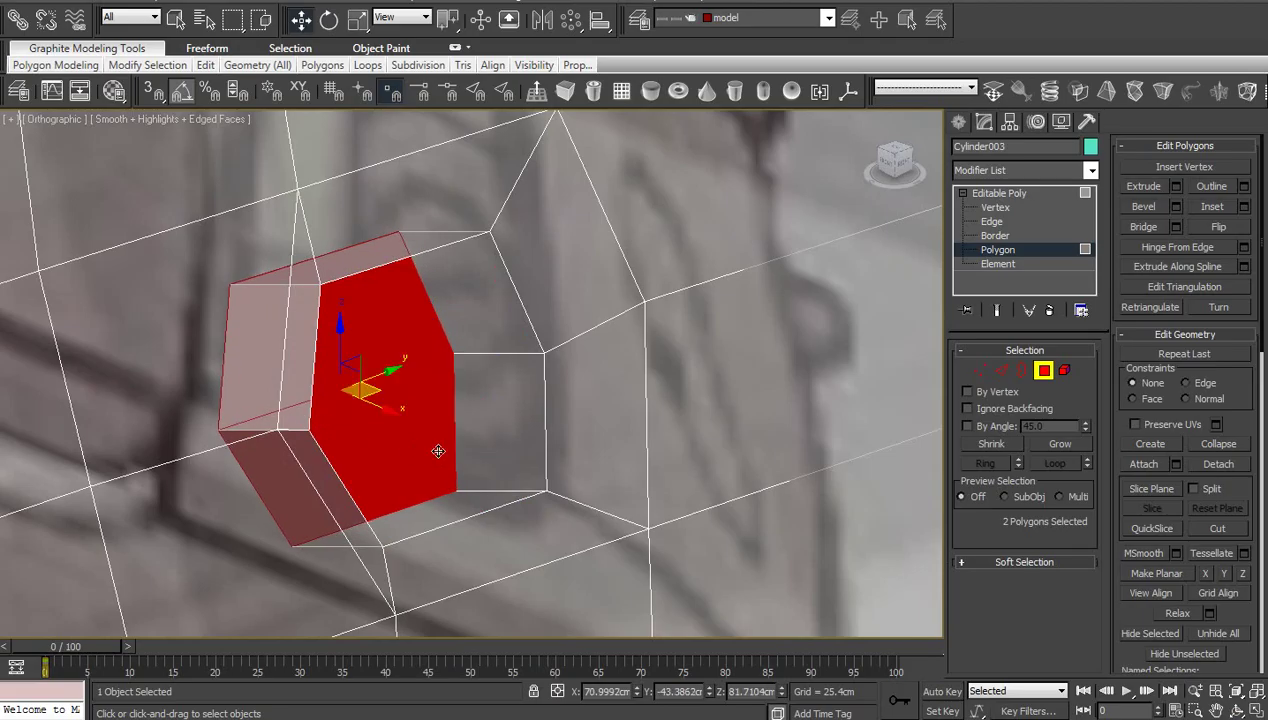
Move the two inner polygons of the door handle recess up in the right view to line up with the recess opening
{"action": "left_click", "coordinate": [902, 162]}
{"action": "key", "text": "z"}
{"action": "scroll", "coordinate": [481, 391], "scroll_direction": "down", "scroll_amount": 5}
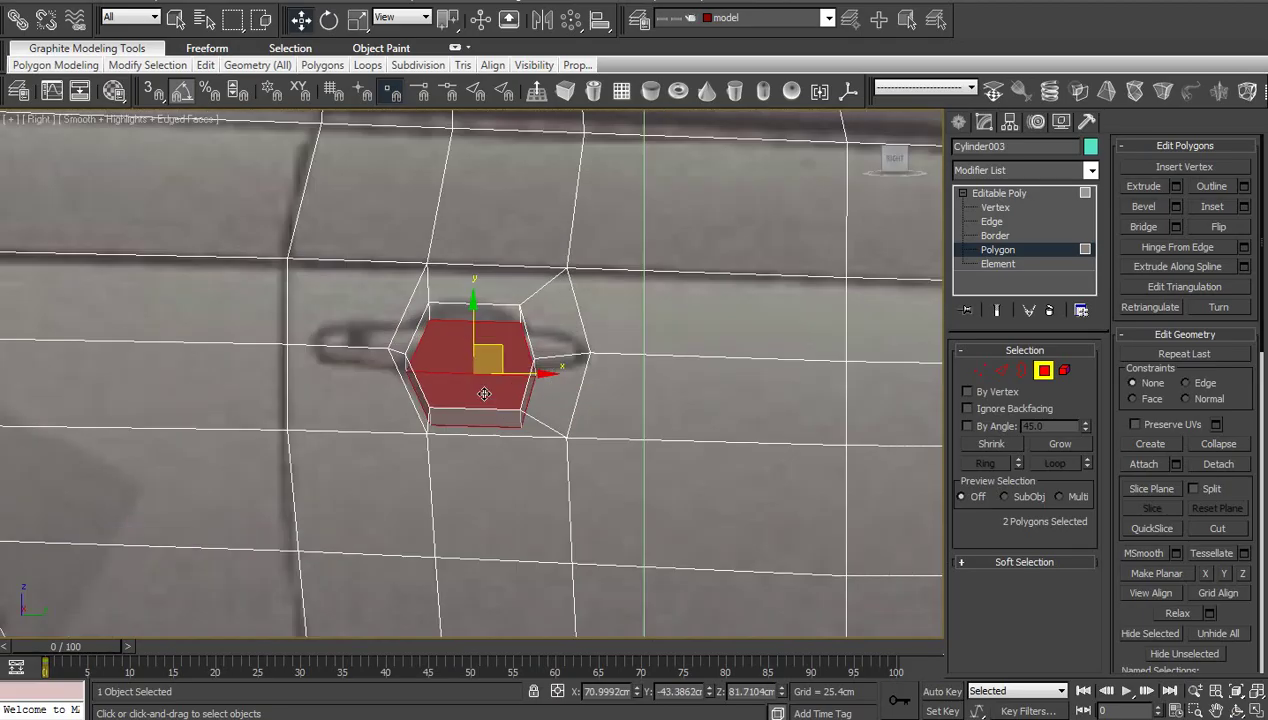
{"action": "scroll", "coordinate": [484, 392], "scroll_direction": "up", "scroll_amount": 3}
{"action": "left_click_drag", "start_coordinate": [502, 352], "coordinate": [502, 318]}
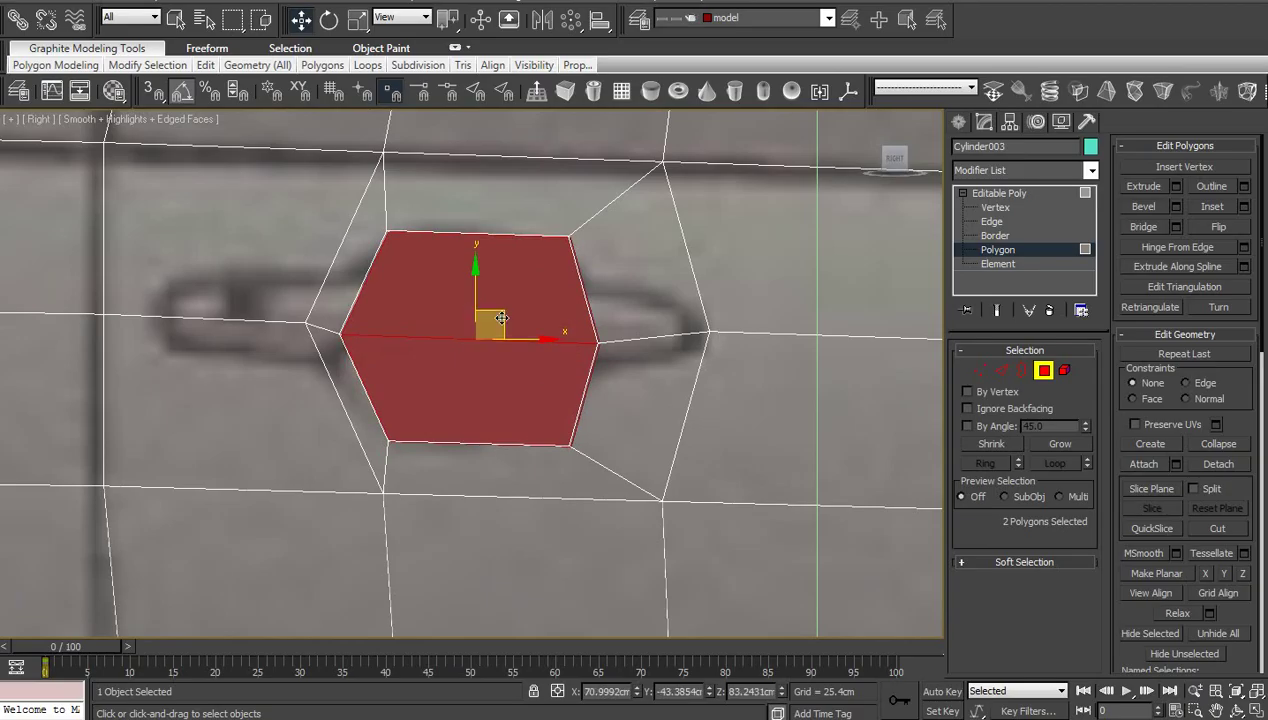
Inset the two inner polygons of the door handle recess as one group by 0.4182 cm
{"action": "right_click", "coordinate": [495, 317]}
{"action": "left_click", "coordinate": [344, 401]}
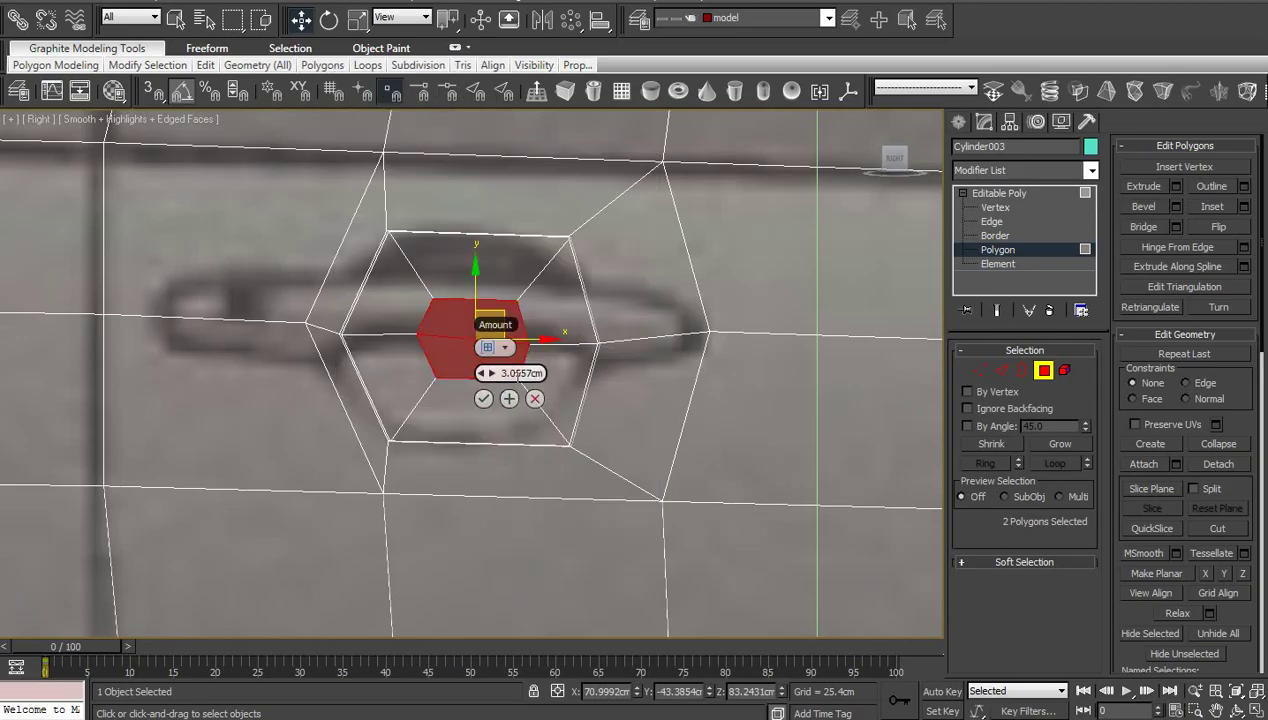
{"action": "right_click", "coordinate": [492, 375]}
{"action": "left_click_drag", "start_coordinate": [493, 374], "coordinate": [493, 353]}
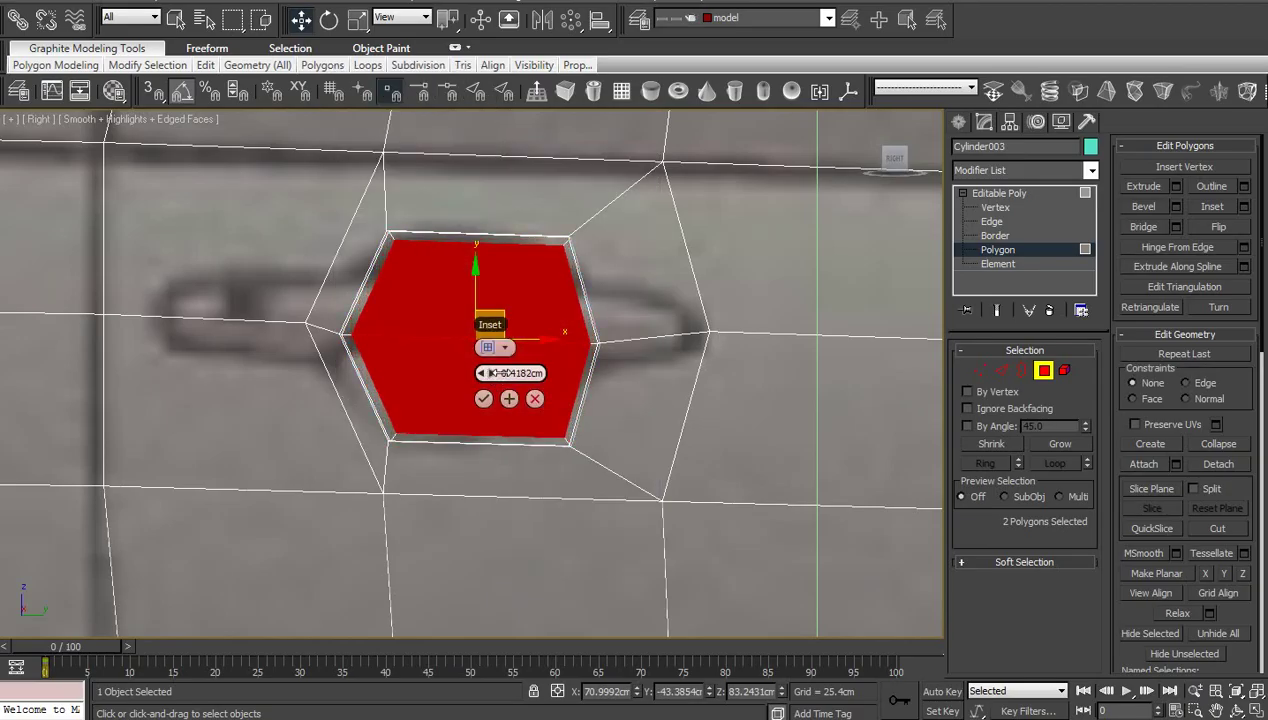
{"action": "left_click", "coordinate": [485, 400]}
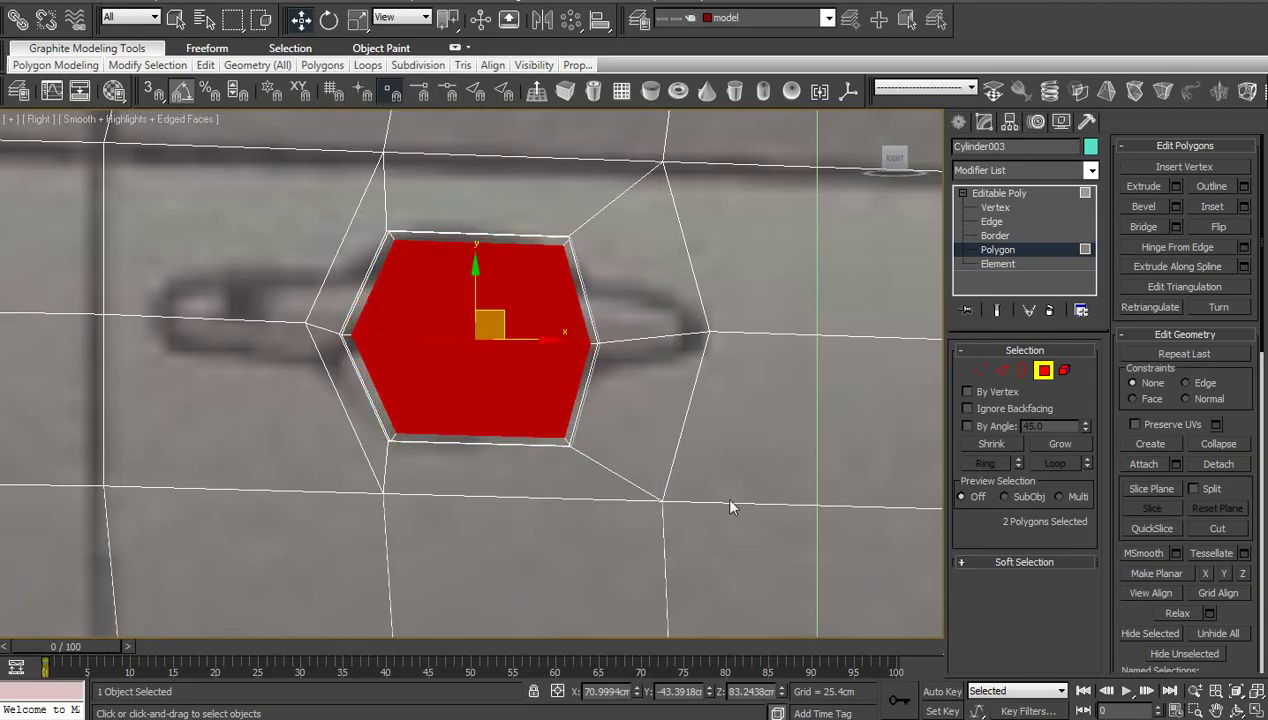
Connect the ring of edges along the handle recess's walls with one supporting loop placed close to its outer rim
{"action": "left_click", "coordinate": [1237, 710]}
{"action": "mouse_move", "coordinate": [467, 410]}
{"action": "left_mouse_down"}
{"action": "mouse_move", "coordinate": [574, 444]}
{"action": "mouse_move", "coordinate": [518, 472]}
{"action": "mouse_move", "coordinate": [484, 415]}
{"action": "left_mouse_up"}
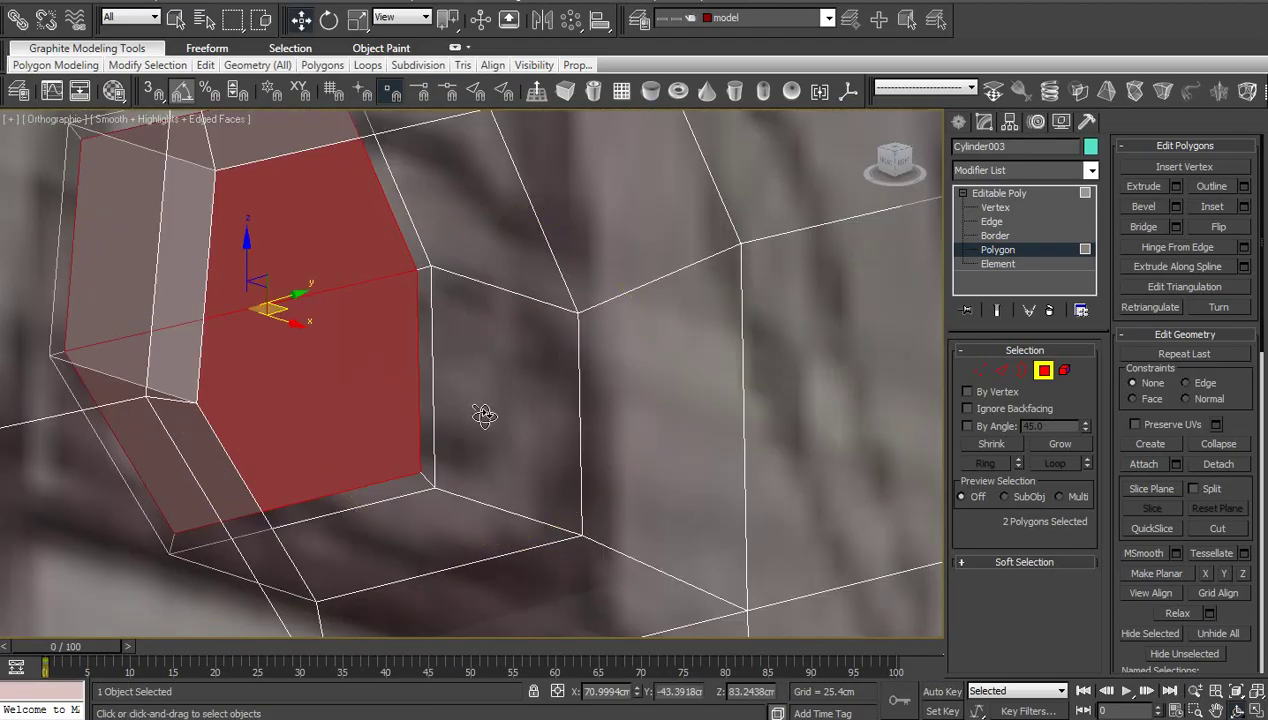
{"action": "right_click", "coordinate": [484, 415]}
{"action": "key", "text": "2"}
{"action": "left_click", "coordinate": [540, 521]}
{"action": "key", "text": "alt+r"}
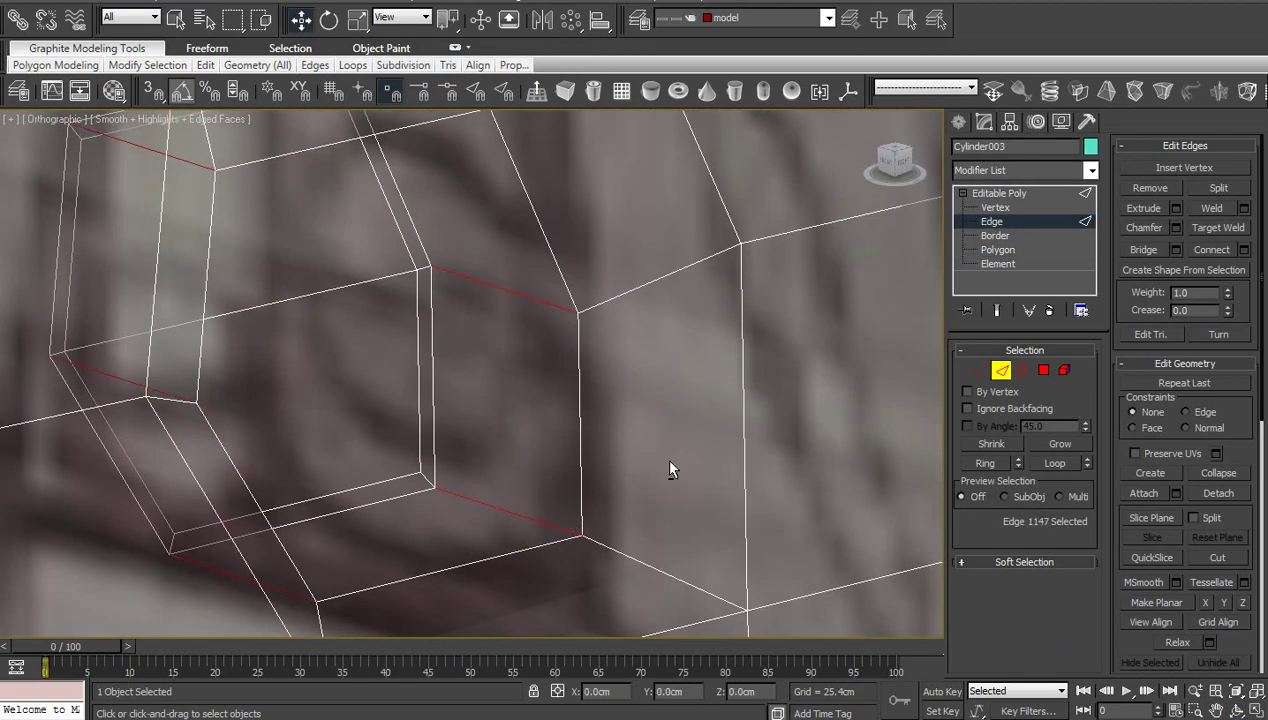
{"action": "right_click", "coordinate": [671, 463]}
{"action": "left_click", "coordinate": [502, 521]}
{"action": "left_click_drag", "start_coordinate": [430, 192], "coordinate": [125, 209]}
{"action": "left_click", "coordinate": [424, 217]}
{"action": "scroll", "coordinate": [454, 346], "scroll_direction": "down", "scroll_amount": 5}
{"action": "middle_click_drag", "start_coordinate": [454, 346], "coordinate": [457, 350]}
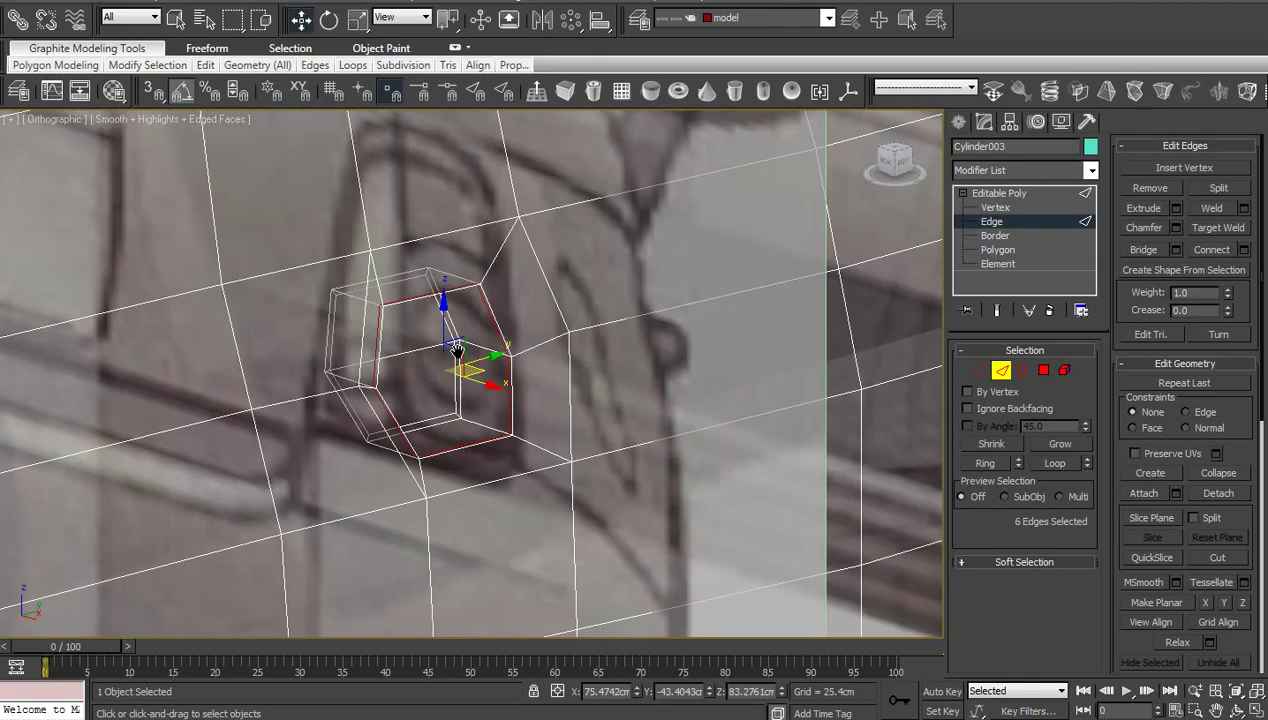
Turn off see-through display and preview the whole car body with NURMS smoothing
{"action": "key", "text": "alt+x"}
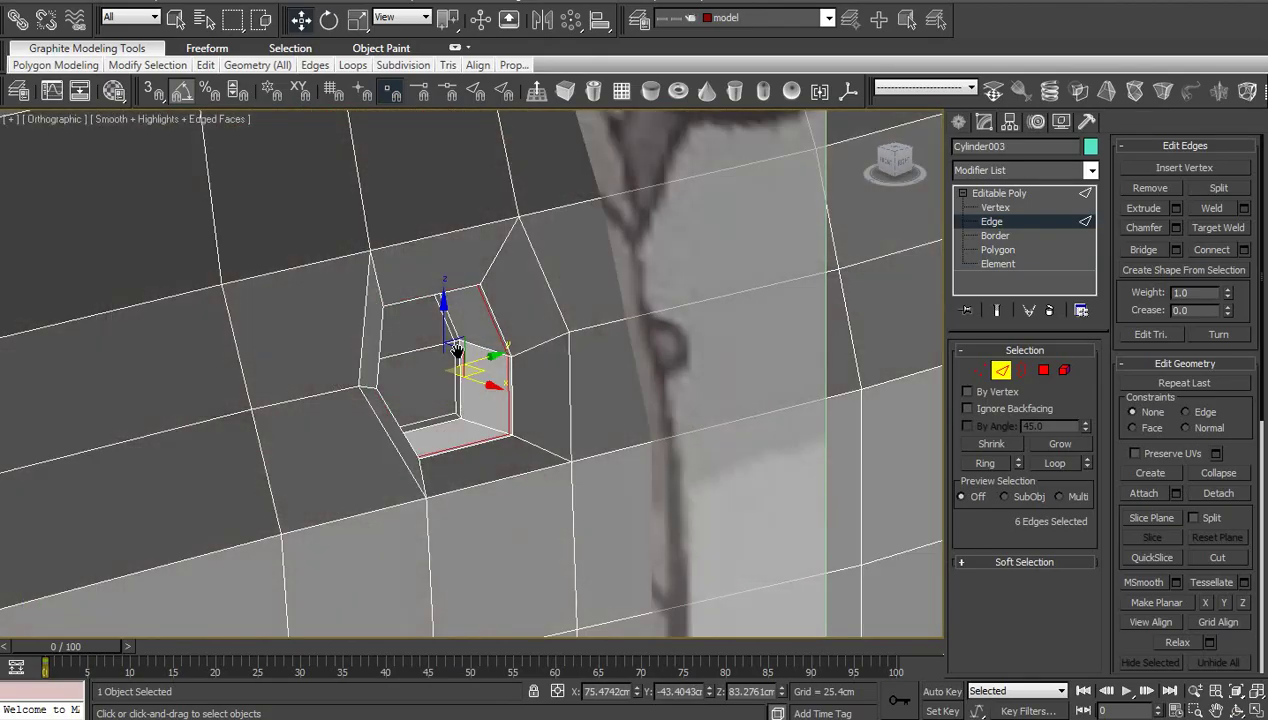
{"action": "scroll", "coordinate": [459, 354], "scroll_direction": "down", "scroll_amount": 3}
{"action": "key", "text": "ctrl+q"}
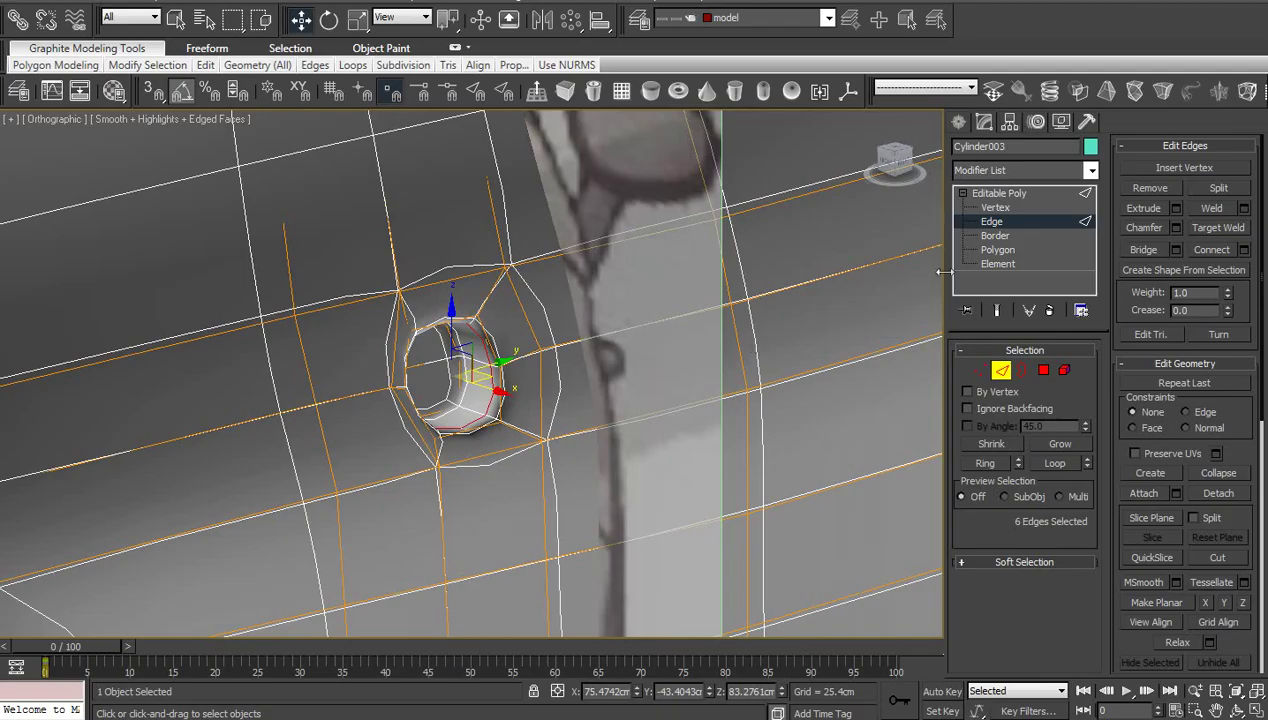
{"action": "left_click", "coordinate": [998, 193]}
{"action": "scroll", "coordinate": [570, 370], "scroll_direction": "down", "scroll_amount": 10}
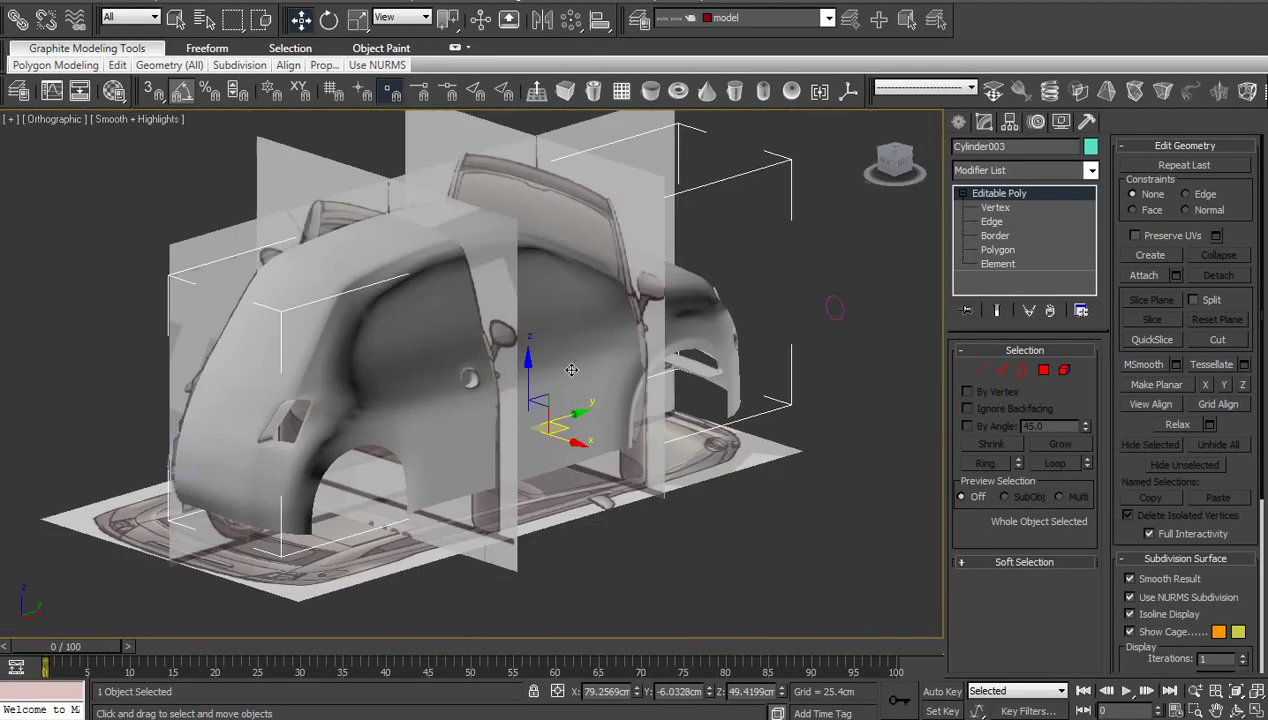
Show edged faces and examine the smoothed mesh around the rear light opening and its lower edge
{"action": "scroll", "coordinate": [565, 390], "scroll_direction": "up", "scroll_amount": 8}
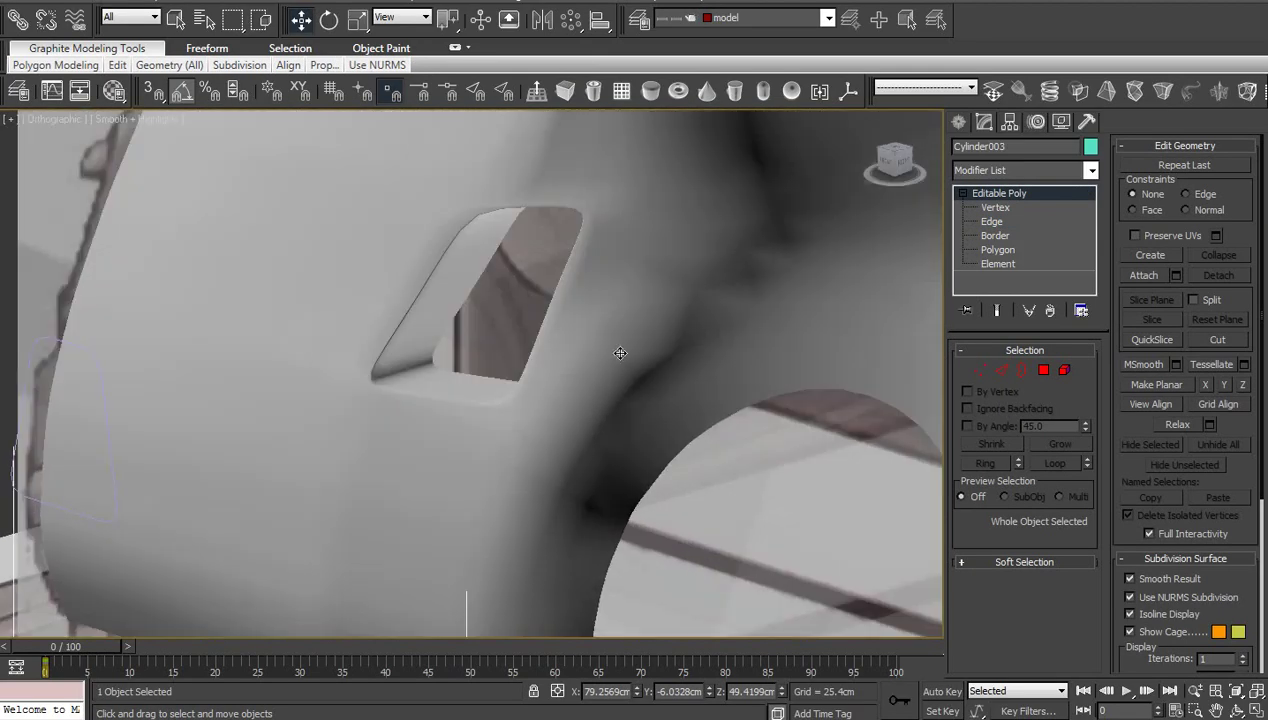
{"action": "key", "text": "F4"}
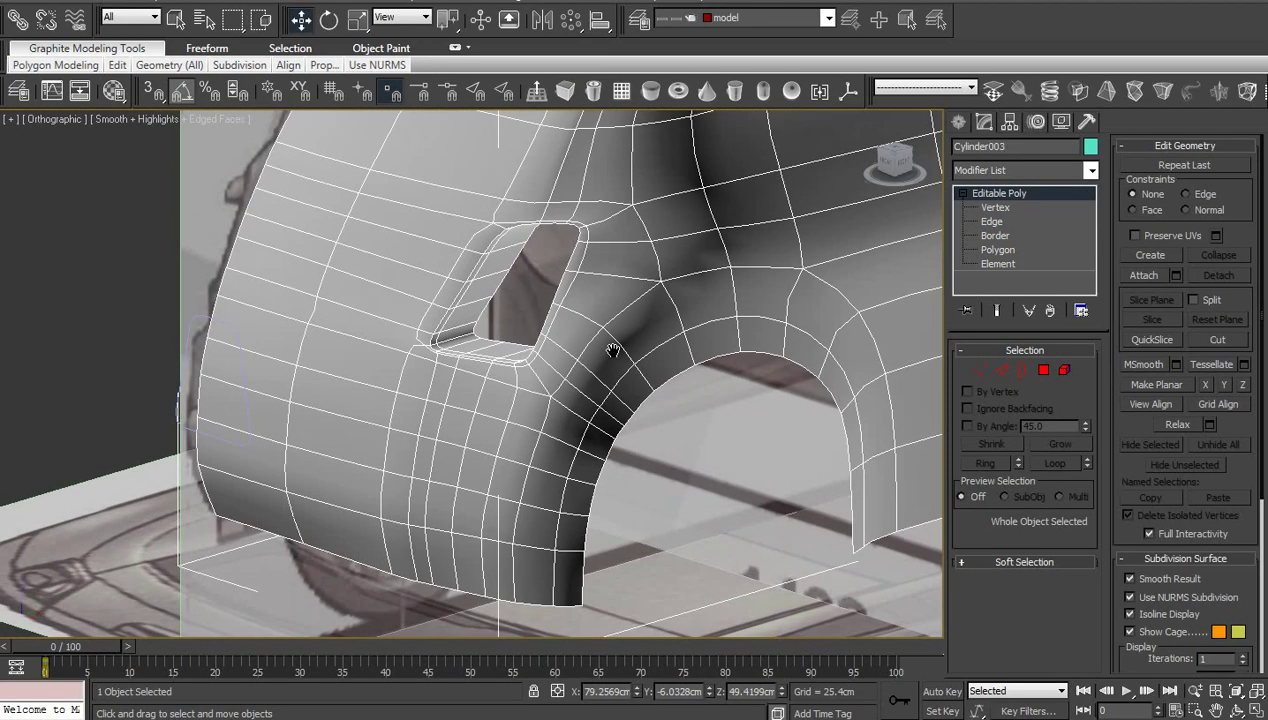
{"action": "scroll", "coordinate": [586, 376], "scroll_direction": "up", "scroll_amount": 4}
{"action": "middle_click_drag", "start_coordinate": [562, 400], "coordinate": [595, 363]}
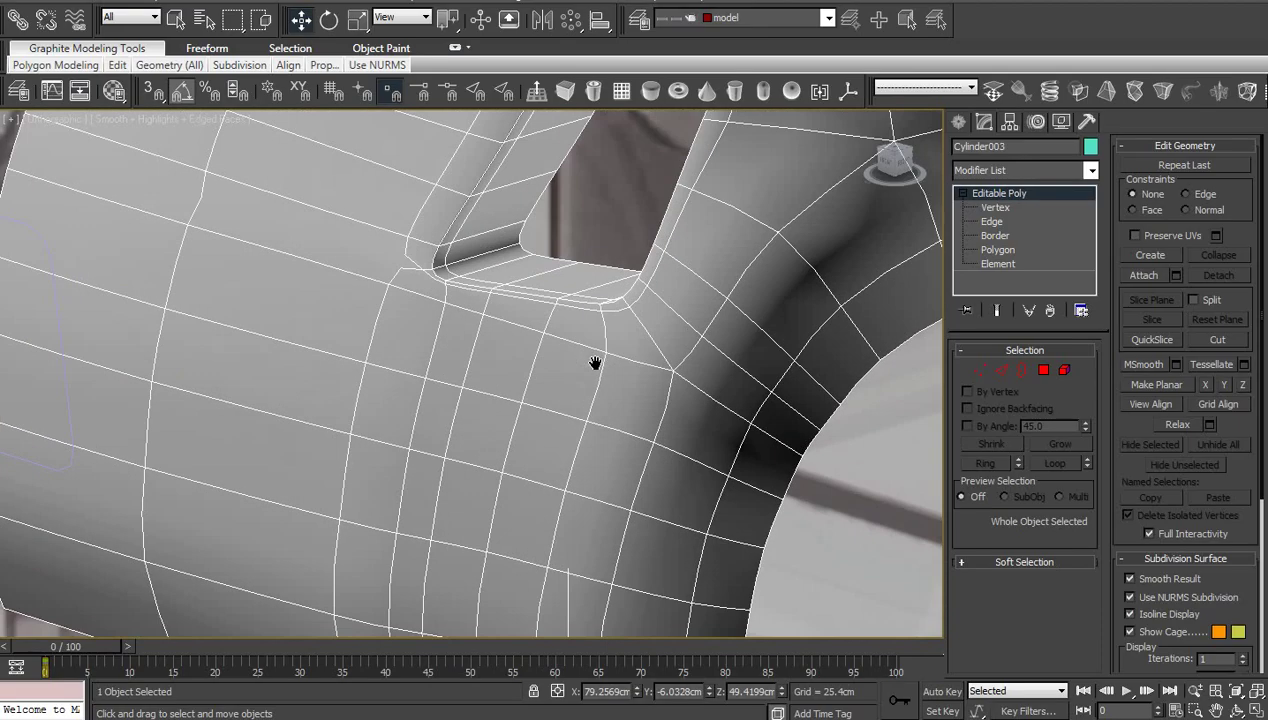
Turn off NURMS smoothing and select the vertex just below the lower inner corner of the rear light opening
{"action": "key", "text": "ctrl+BackSpace"}
{"action": "middle_click_drag", "start_coordinate": [593, 400], "coordinate": [598, 468]}
{"action": "scroll", "coordinate": [592, 482], "scroll_direction": "up", "scroll_amount": 6}
{"action": "scroll", "coordinate": [433, 309], "scroll_direction": "up", "scroll_amount": 5}
{"action": "middle_click_drag", "start_coordinate": [433, 309], "coordinate": [543, 478]}
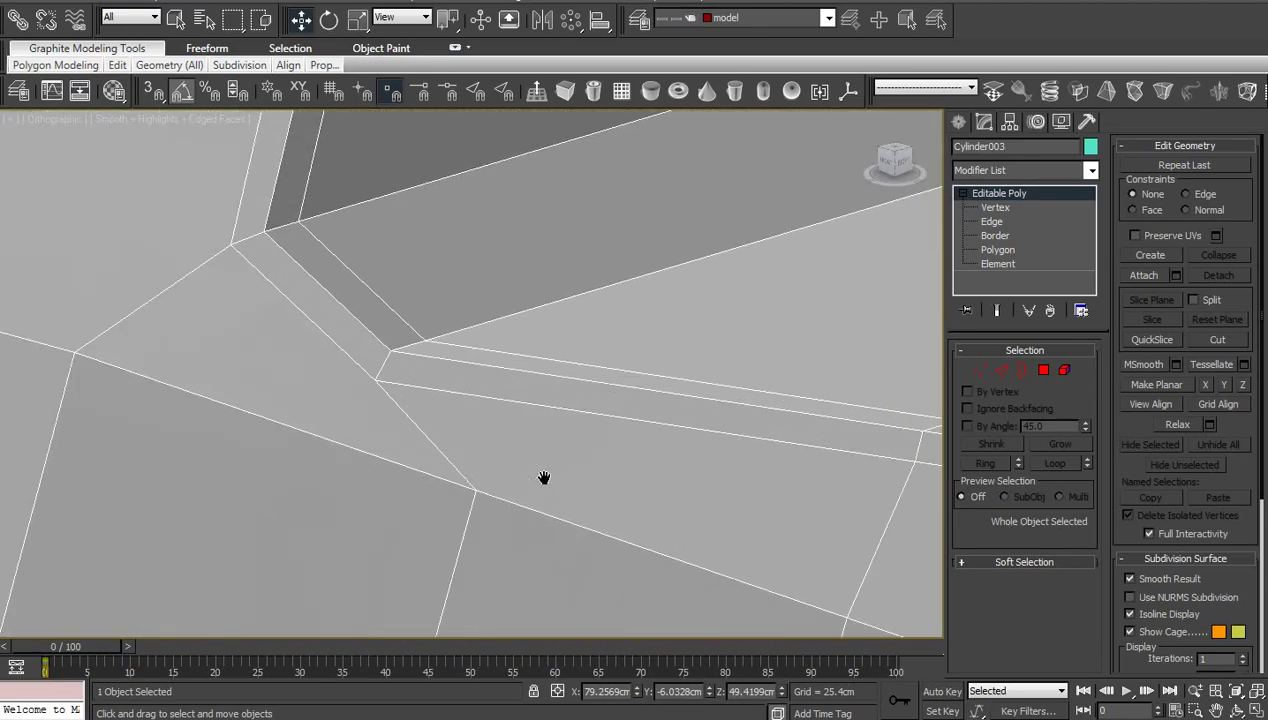
{"action": "key", "text": "1"}
{"action": "left_click", "coordinate": [475, 492]}
{"action": "scroll", "coordinate": [501, 515], "scroll_direction": "down", "scroll_amount": 8}
{"action": "middle_click_drag", "start_coordinate": [540, 530], "coordinate": [557, 331]}
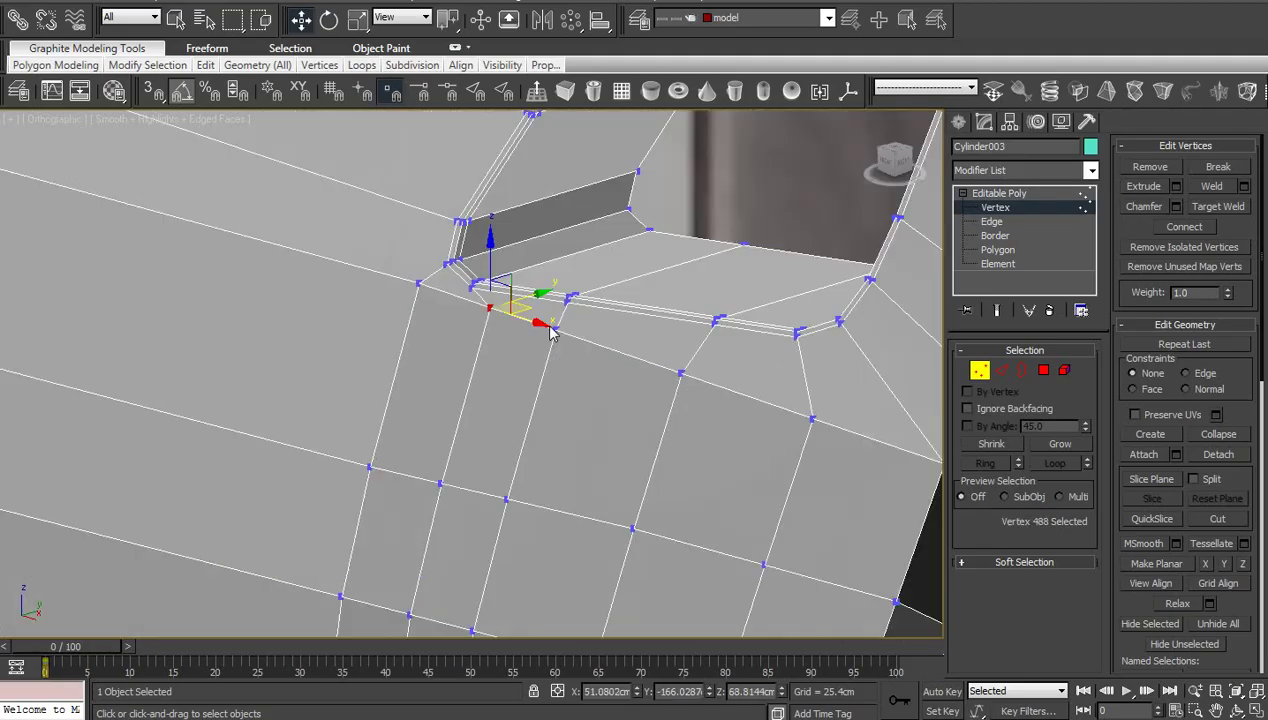
Examine from the side how the closely spaced edge lines run down from the rear light opening
{"action": "middle_click_drag", "start_coordinate": [524, 430], "coordinate": [592, 233]}
{"action": "scroll", "coordinate": [560, 277], "scroll_direction": "down", "scroll_amount": 2}
{"action": "scroll", "coordinate": [562, 400], "scroll_direction": "down", "scroll_amount": 3}
{"action": "middle_click_drag", "start_coordinate": [566, 433], "coordinate": [552, 422]}
{"action": "middle_click_drag", "start_coordinate": [537, 359], "coordinate": [517, 407]}
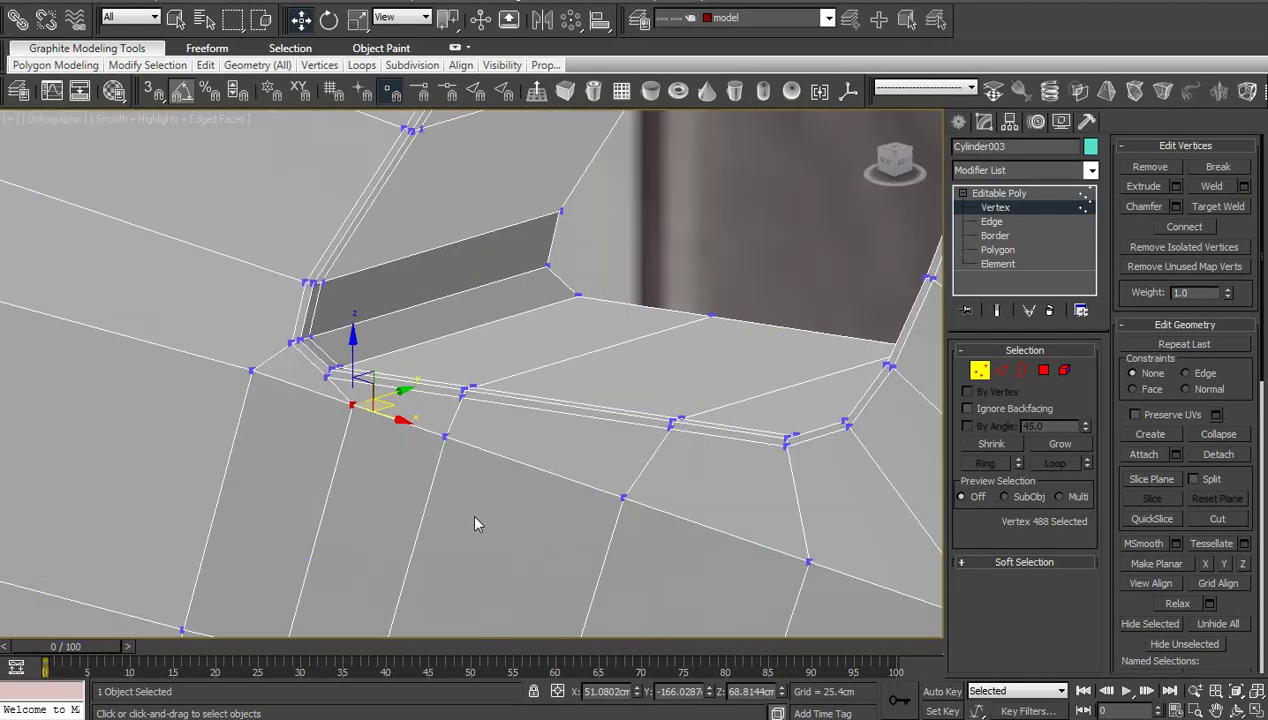
{"action": "left_click", "coordinate": [1236, 694]}
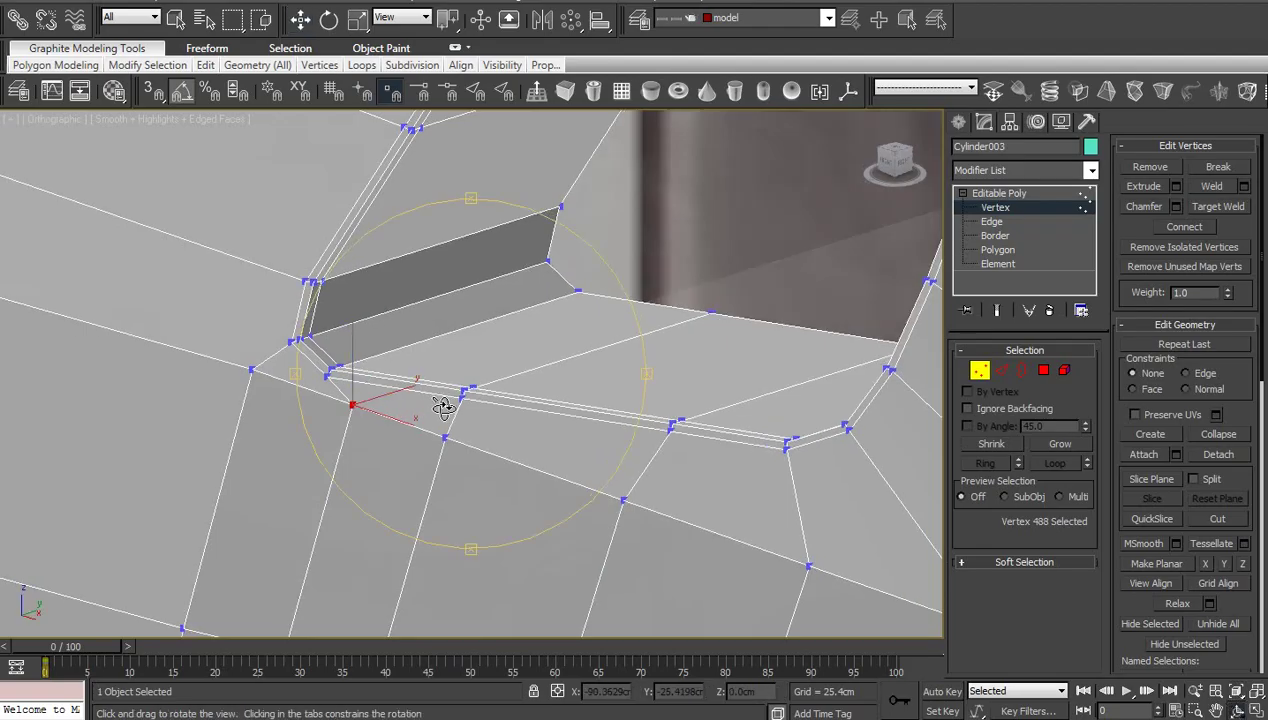
{"action": "left_click_drag", "start_coordinate": [439, 405], "coordinate": [352, 374]}
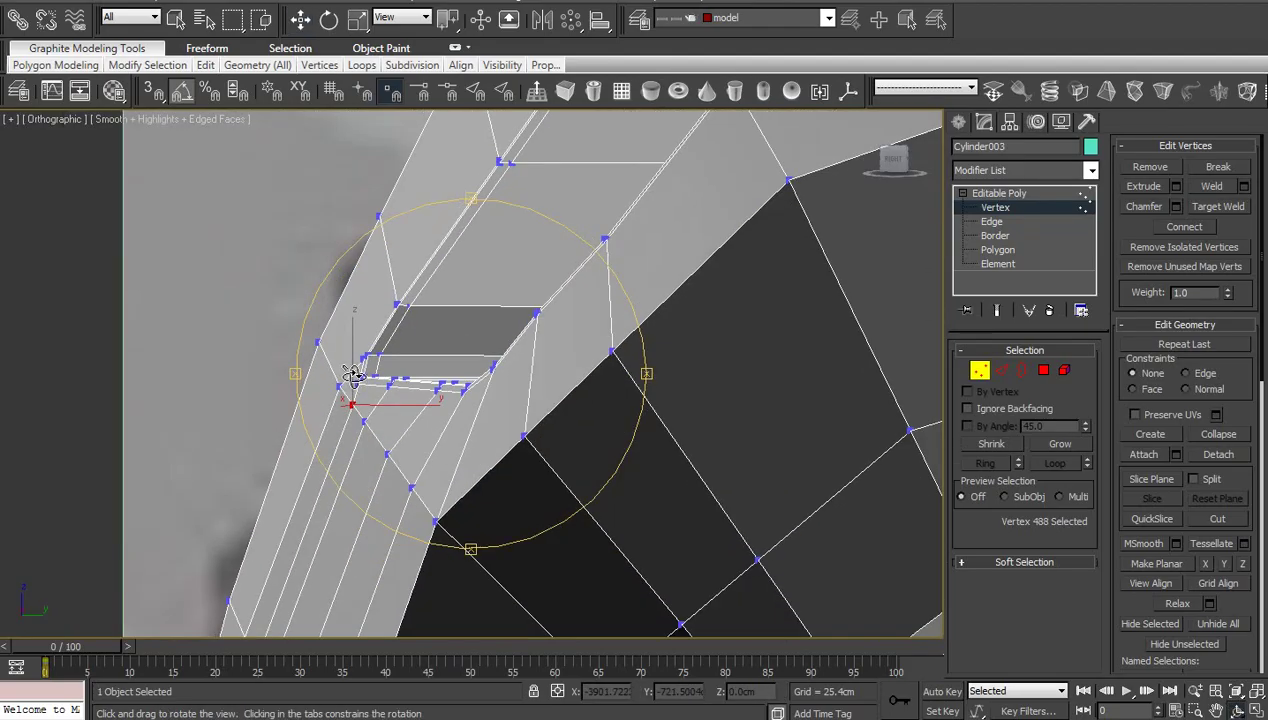
{"action": "middle_click_drag", "start_coordinate": [485, 377], "coordinate": [530, 378]}
{"action": "scroll", "coordinate": [530, 378], "scroll_direction": "up", "scroll_amount": 4}
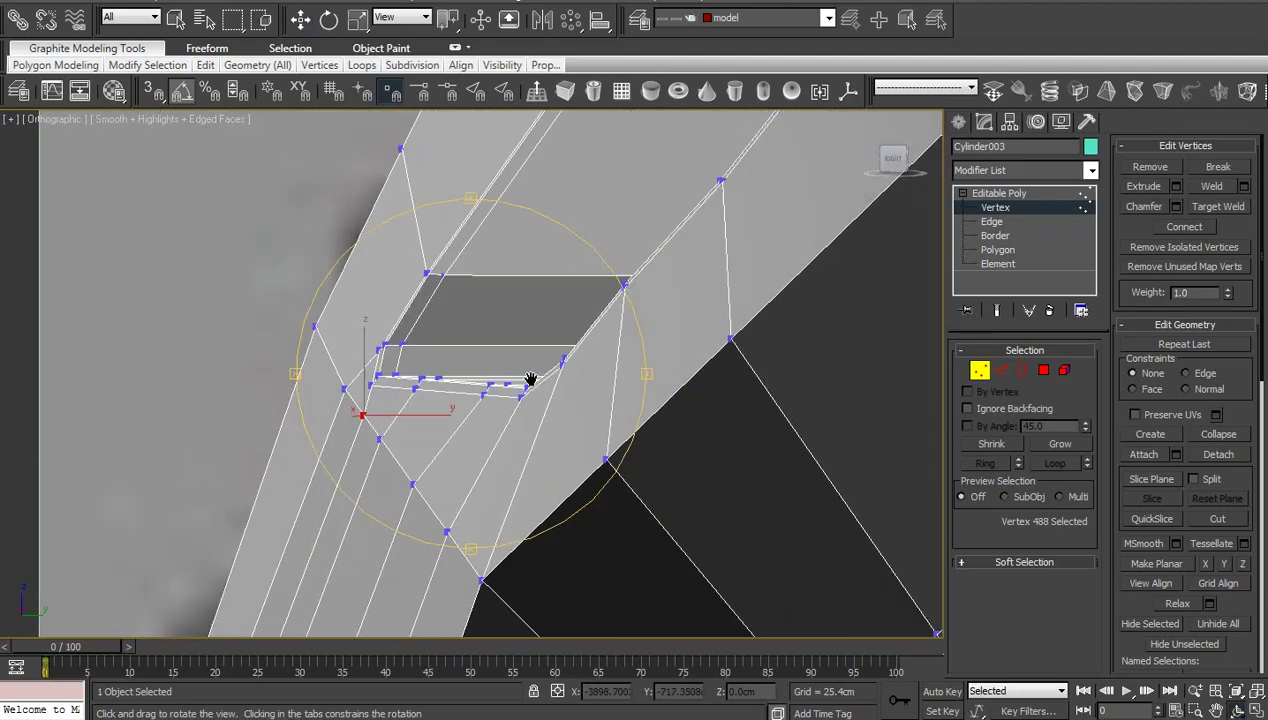
{"action": "middle_click_drag", "start_coordinate": [451, 435], "coordinate": [550, 345]}
{"action": "scroll", "coordinate": [524, 444], "scroll_direction": "down", "scroll_amount": 4}
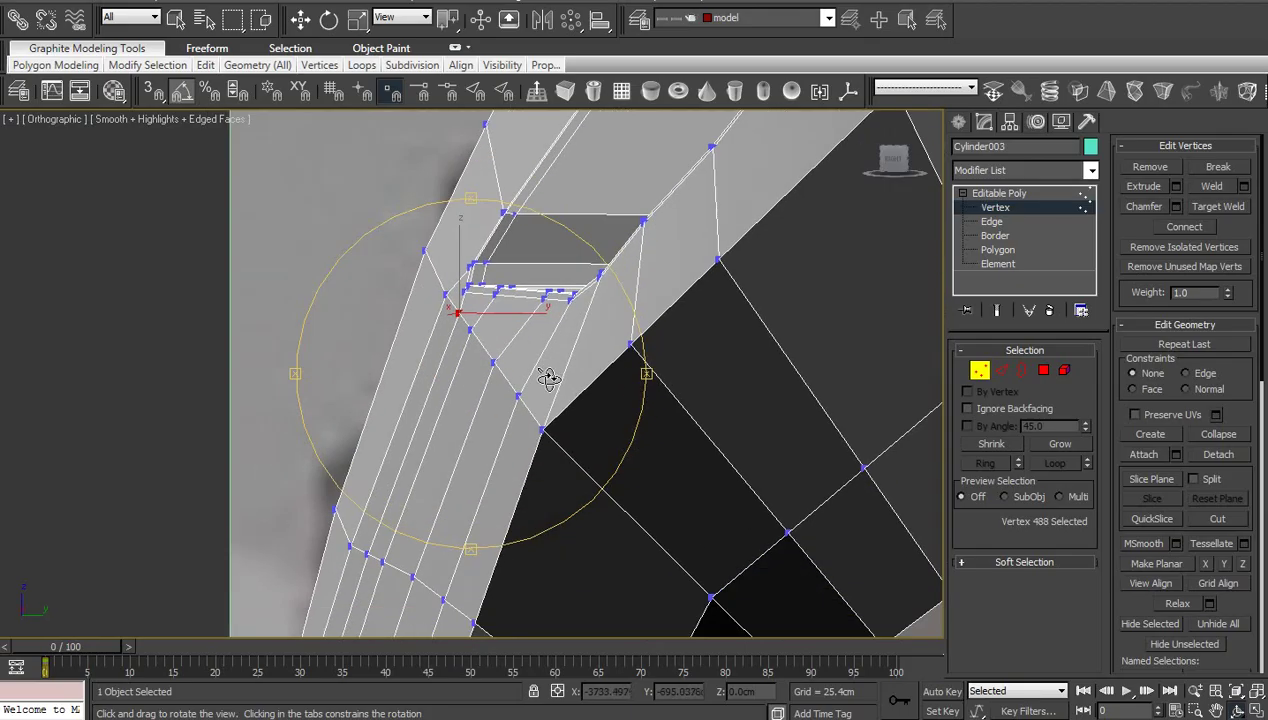
{"action": "middle_click_drag", "start_coordinate": [513, 440], "coordinate": [568, 315]}
{"action": "middle_click_drag", "start_coordinate": [461, 518], "coordinate": [480, 405]}
{"action": "left_click_drag", "start_coordinate": [480, 405], "coordinate": [480, 421]}
{"action": "scroll", "coordinate": [484, 443], "scroll_direction": "up", "scroll_amount": 2}
{"action": "middle_click_drag", "start_coordinate": [480, 421], "coordinate": [450, 333]}
{"action": "right_click", "coordinate": [468, 426]}
Trace the edge line below the light opening's inner corner down to the body's lower border, marking two of its vertices
{"action": "left_click", "coordinate": [420, 363]}
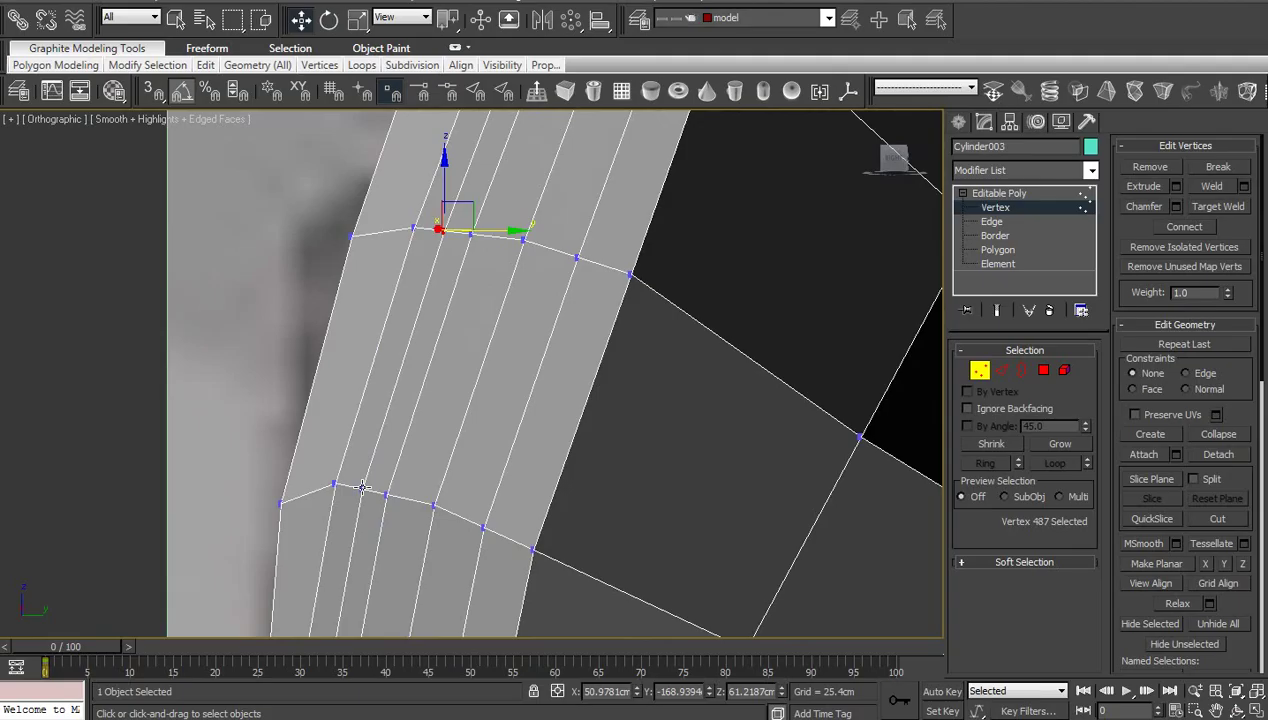
{"action": "left_click", "coordinate": [362, 488], "text": "ctrl"}
{"action": "middle_click_drag", "start_coordinate": [422, 558], "coordinate": [457, 312]}
{"action": "scroll", "coordinate": [457, 312], "scroll_direction": "down", "scroll_amount": 2}
{"action": "middle_click_drag", "start_coordinate": [422, 532], "coordinate": [444, 314]}
{"action": "scroll", "coordinate": [444, 314], "scroll_direction": "down", "scroll_amount": 2}
{"action": "middle_click_drag", "start_coordinate": [468, 498], "coordinate": [462, 420]}
{"action": "scroll", "coordinate": [462, 420], "scroll_direction": "down", "scroll_amount": 2}
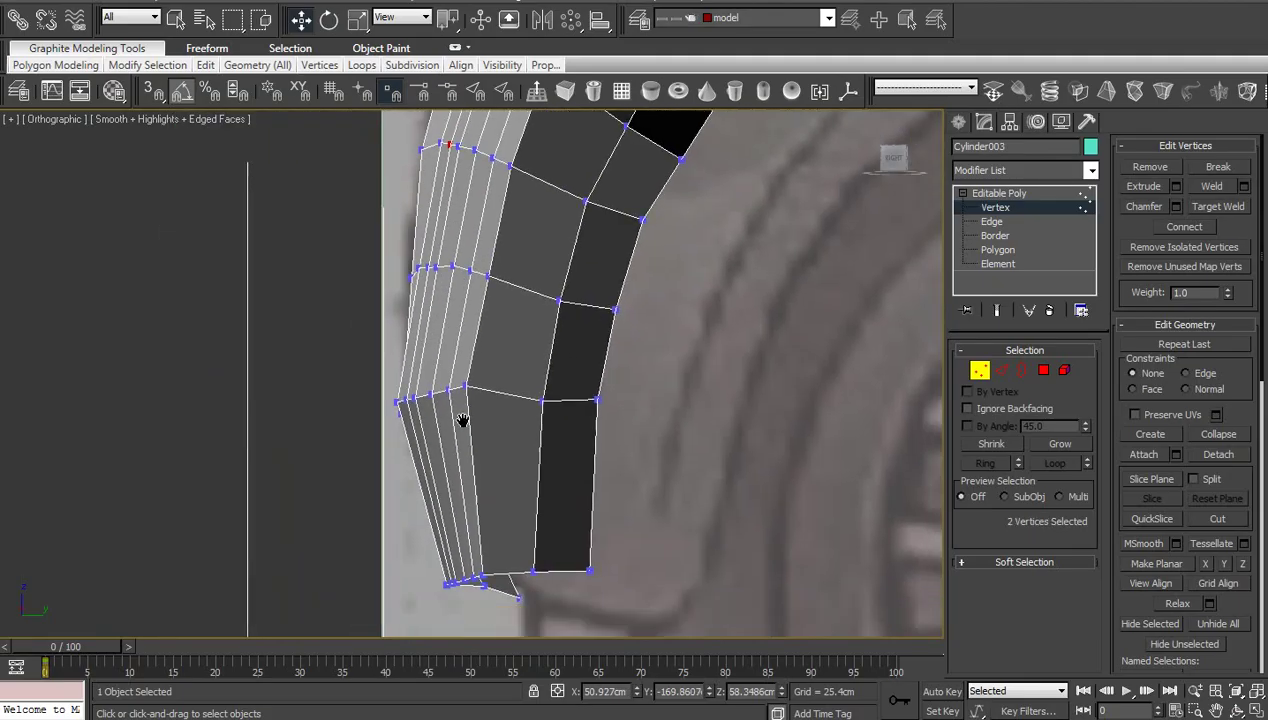
{"action": "left_click", "coordinate": [1237, 711]}
{"action": "left_click_drag", "start_coordinate": [425, 325], "coordinate": [566, 348]}
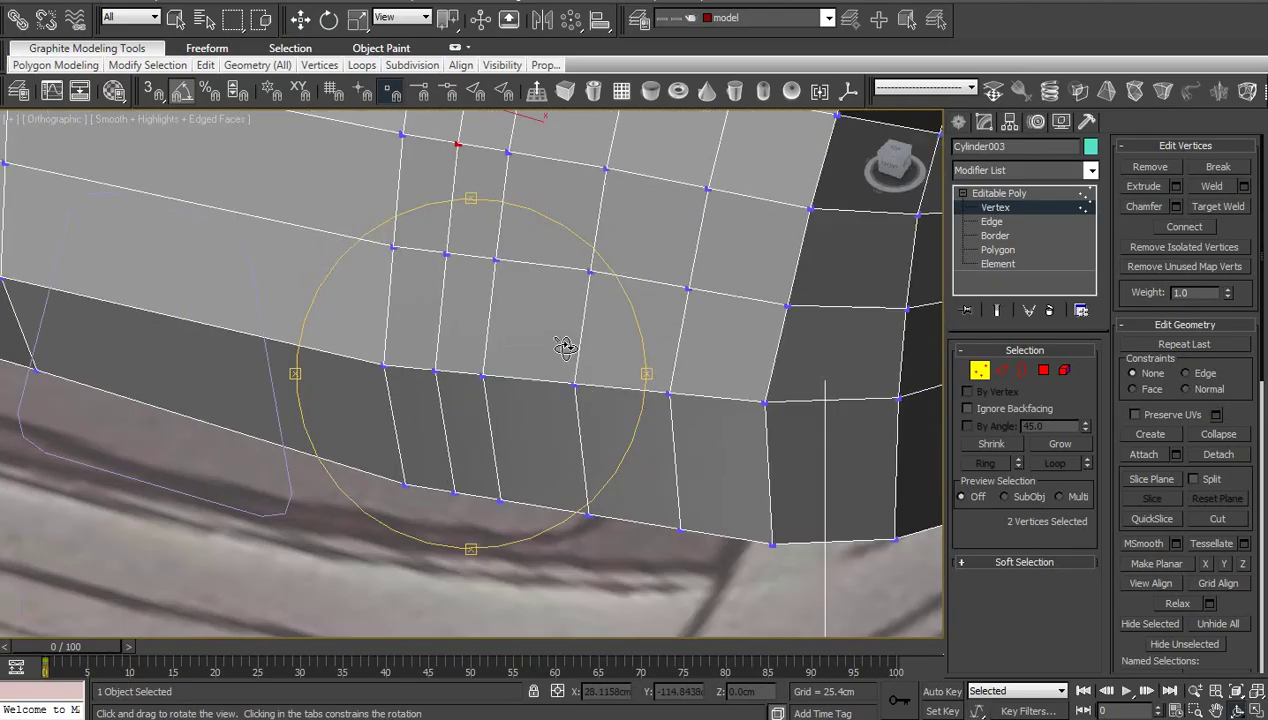
{"action": "scroll", "coordinate": [502, 370], "scroll_direction": "down", "scroll_amount": 4}
{"action": "middle_click_drag", "start_coordinate": [502, 370], "coordinate": [499, 431]}
{"action": "left_click_drag", "start_coordinate": [502, 313], "coordinate": [542, 364]}
{"action": "middle_click_drag", "start_coordinate": [534, 332], "coordinate": [540, 433]}
{"action": "scroll", "coordinate": [540, 433], "scroll_direction": "up", "scroll_amount": 5}
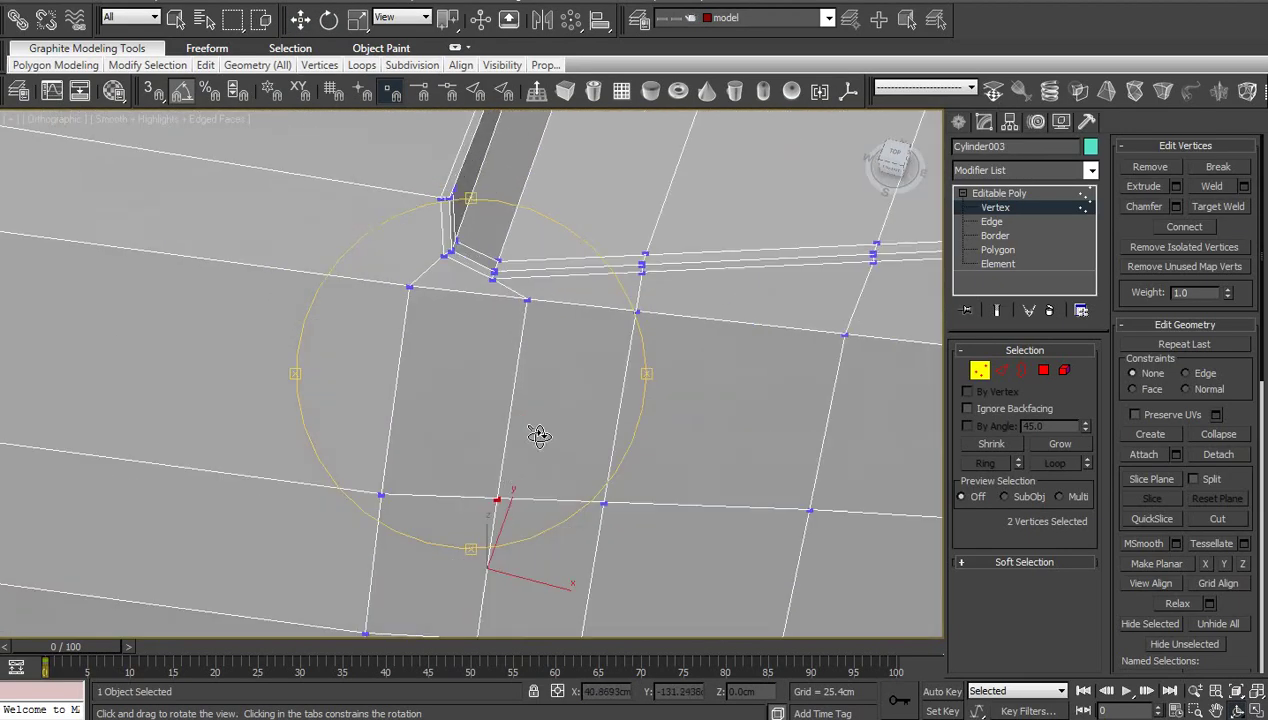
{"action": "middle_click_drag", "start_coordinate": [566, 380], "coordinate": [538, 440]}
{"action": "scroll", "coordinate": [538, 440], "scroll_direction": "up", "scroll_amount": 3}
{"action": "key", "text": "w"}
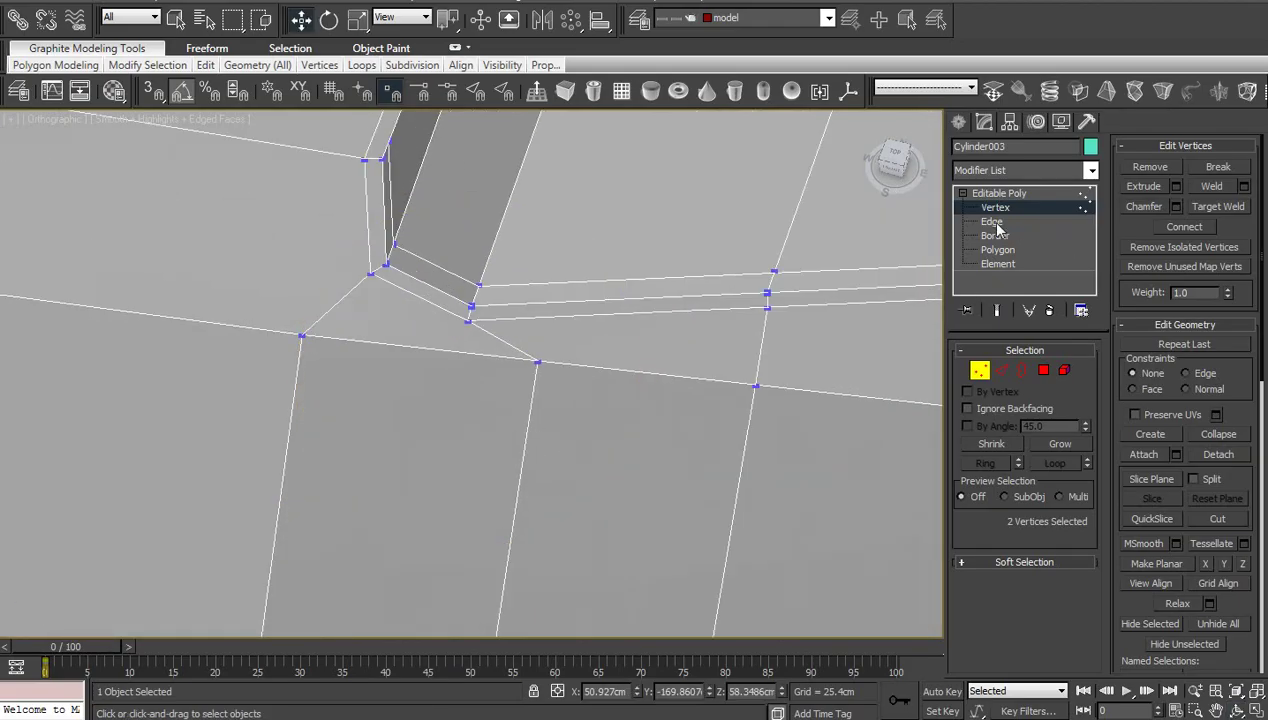
Remove the five edges running from below the light opening's inner corner to the body's lower border, including their vertices
{"action": "left_click", "coordinate": [996, 223]}
{"action": "left_click", "coordinate": [523, 439]}
{"action": "scroll", "coordinate": [524, 441], "scroll_direction": "down", "scroll_amount": 5}
{"action": "middle_click_drag", "start_coordinate": [546, 470], "coordinate": [556, 266]}
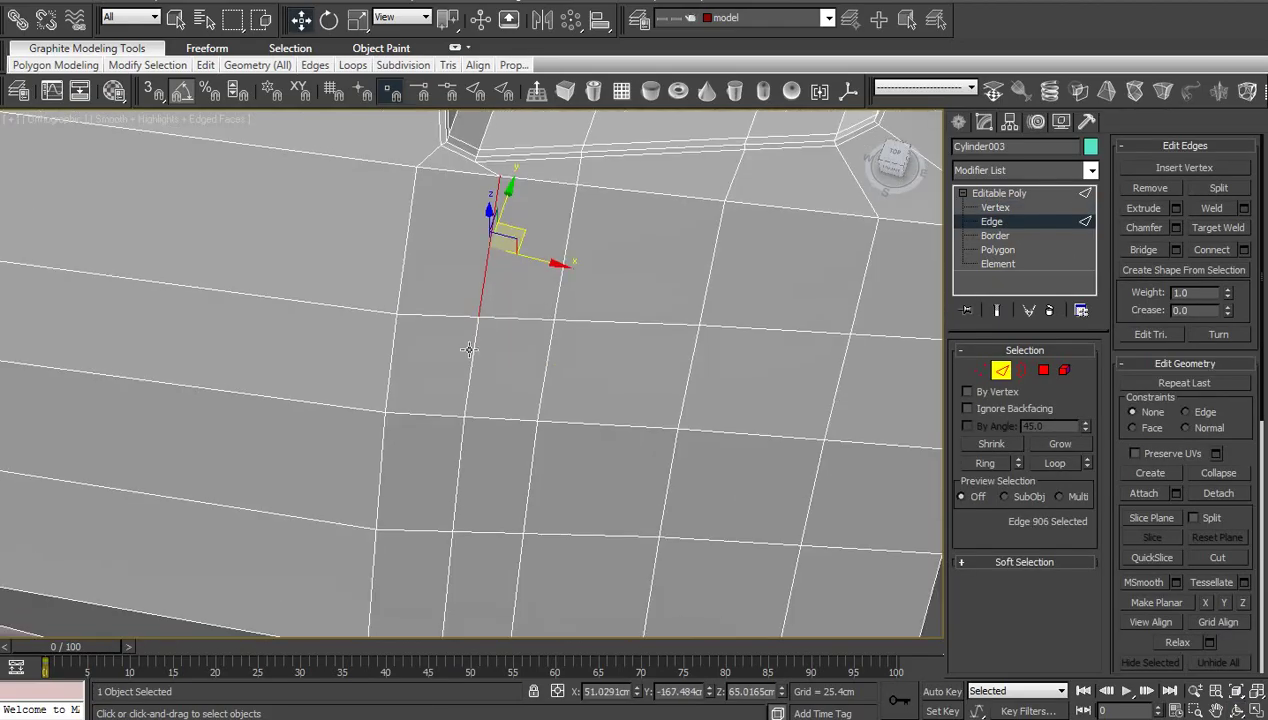
{"action": "left_click", "coordinate": [472, 360], "text": "ctrl"}
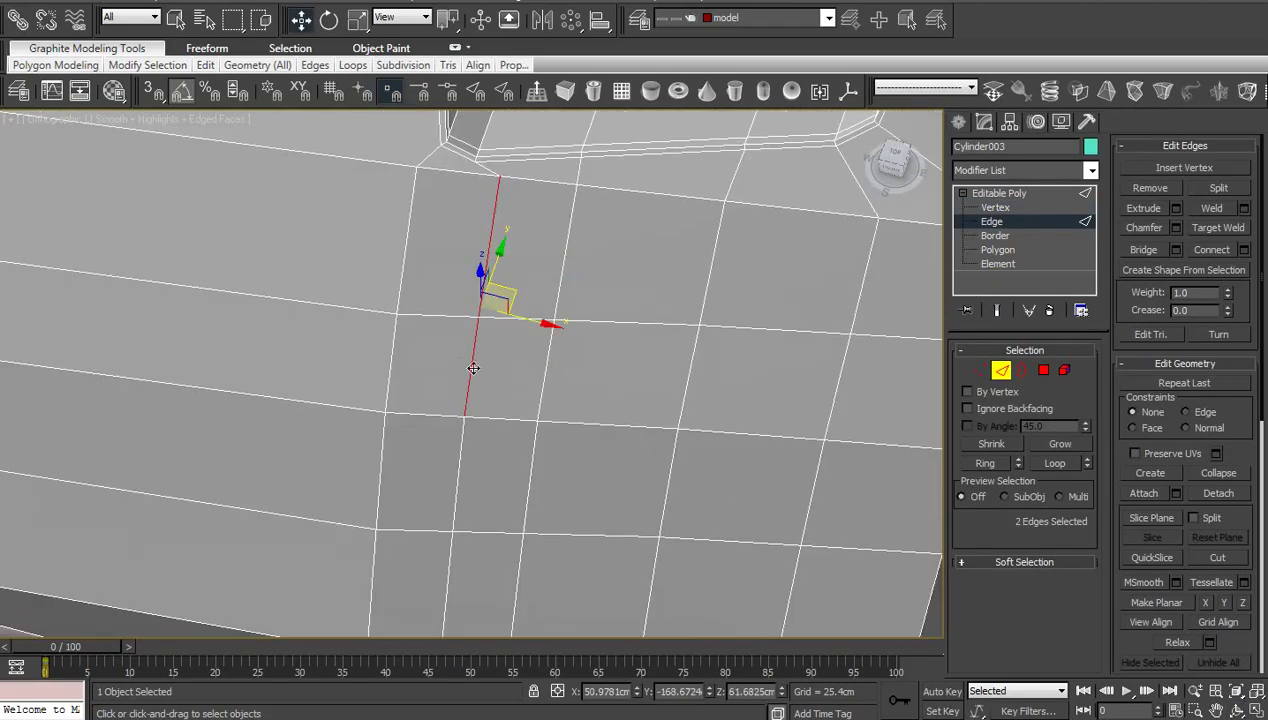
{"action": "left_click", "coordinate": [460, 473], "text": "ctrl"}
{"action": "middle_click_drag", "start_coordinate": [491, 510], "coordinate": [526, 346]}
{"action": "left_click", "coordinate": [485, 433], "text": "ctrl"}
{"action": "left_click", "coordinate": [489, 510], "text": "ctrl"}
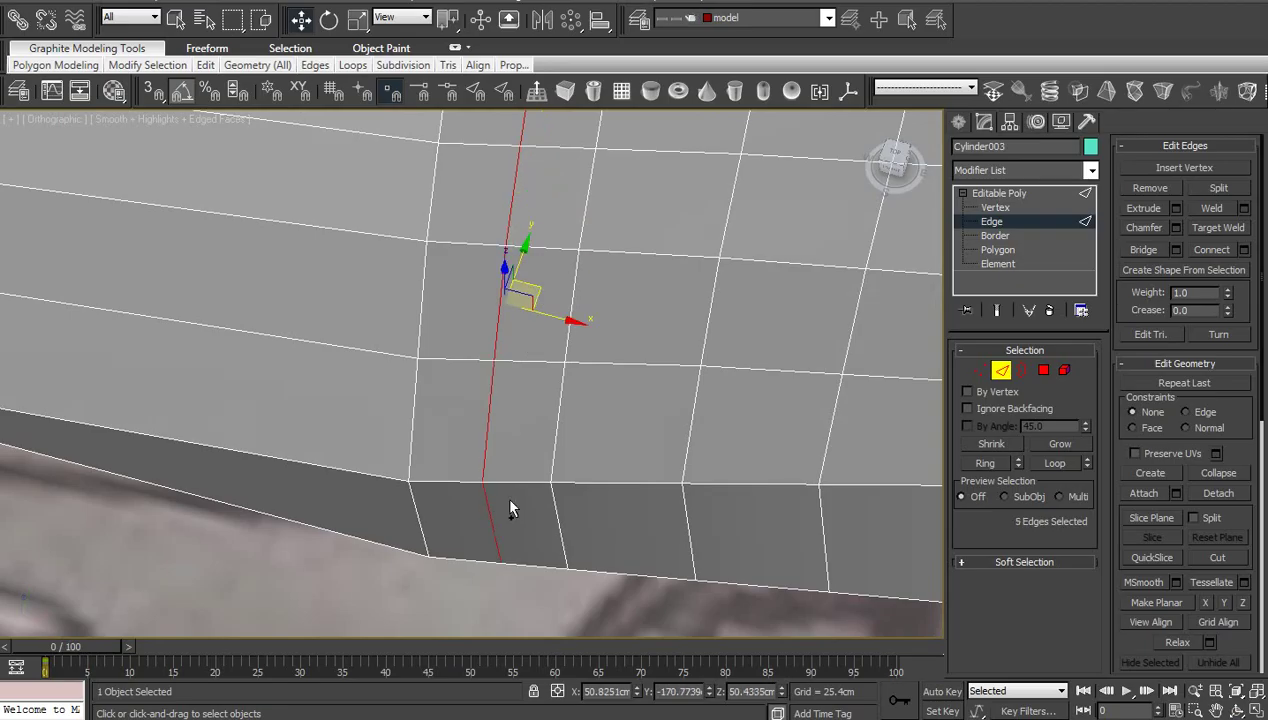
{"action": "key", "text": "ctrl+BackSpace"}
{"action": "middle_click_drag", "start_coordinate": [522, 301], "coordinate": [498, 554]}
{"action": "scroll", "coordinate": [498, 554], "scroll_direction": "up", "scroll_amount": 2}
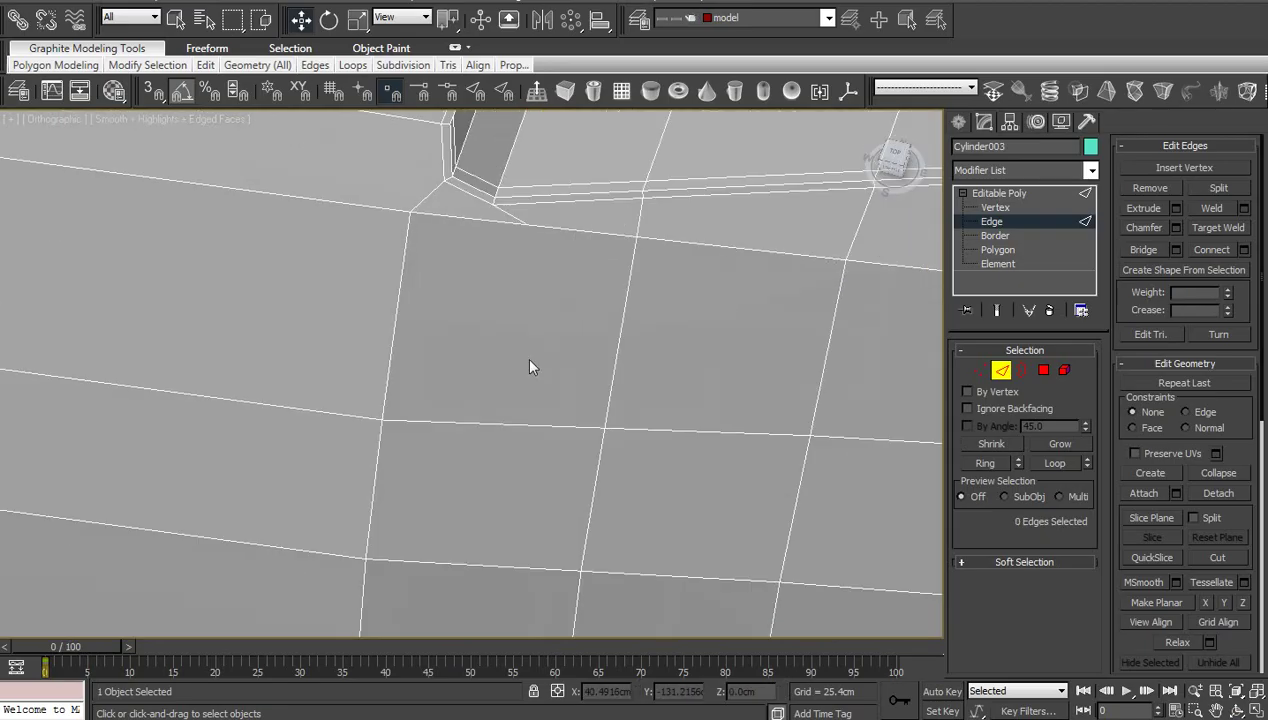
Slide the remaining vertex below the light opening along its edge with the Edge constraint until it sits directly under the inner corner
{"action": "middle_click_drag", "start_coordinate": [529, 357], "coordinate": [516, 469]}
{"action": "key", "text": "1"}
{"action": "left_click", "coordinate": [521, 341]}
{"action": "middle_click_drag", "start_coordinate": [515, 410], "coordinate": [515, 433]}
{"action": "scroll", "coordinate": [517, 434], "scroll_direction": "up", "scroll_amount": 4}
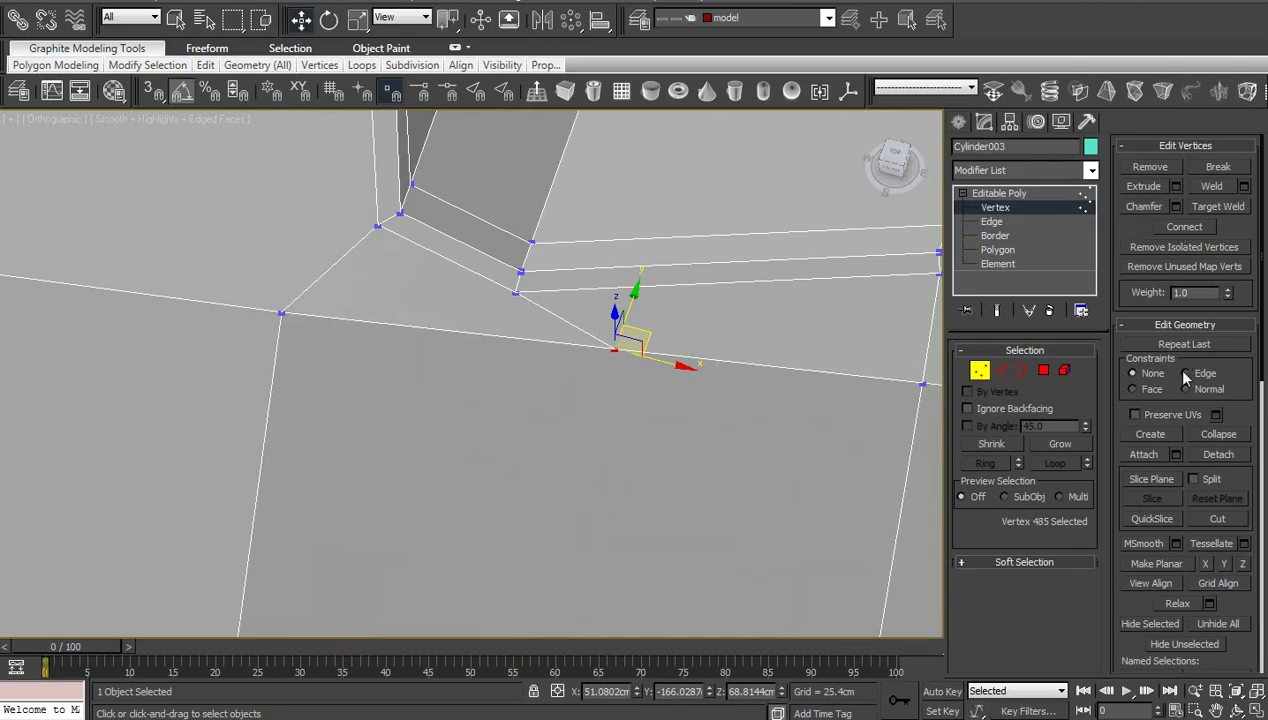
{"action": "left_click_drag", "start_coordinate": [647, 338], "coordinate": [552, 342]}
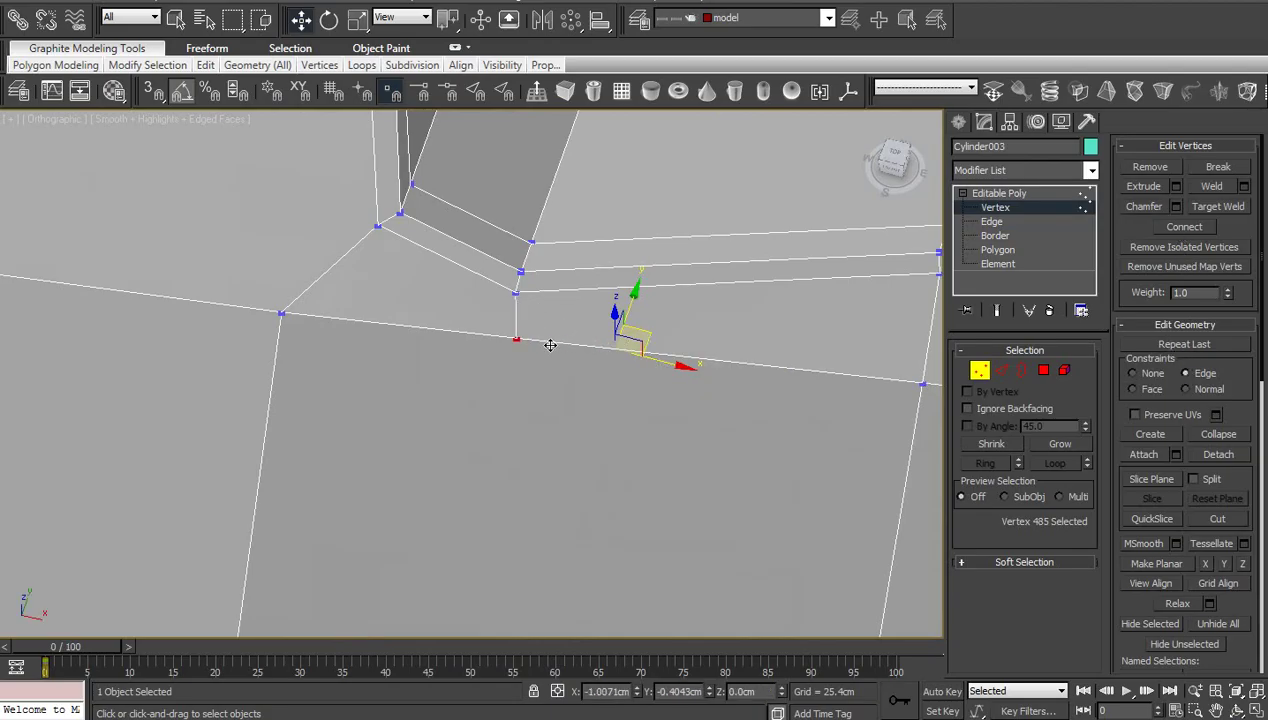
Connect the edge ring beneath the tail-light opening's inner corner with one segment, 0 pinch and 0 slide
{"action": "scroll", "coordinate": [562, 406], "scroll_direction": "down", "scroll_amount": 5}
{"action": "middle_click_drag", "start_coordinate": [558, 622], "coordinate": [556, 413]}
{"action": "scroll", "coordinate": [549, 328], "scroll_direction": "down", "scroll_amount": 3}
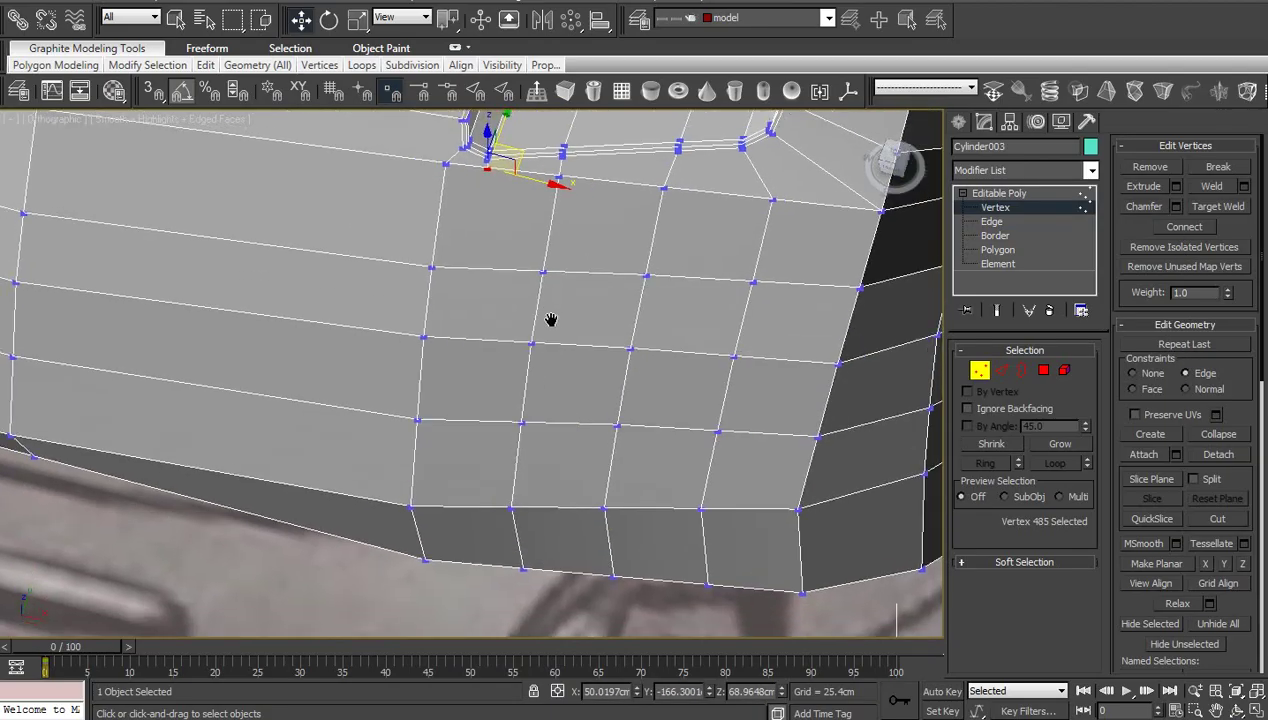
{"action": "key", "text": "2"}
{"action": "left_click", "coordinate": [498, 301]}
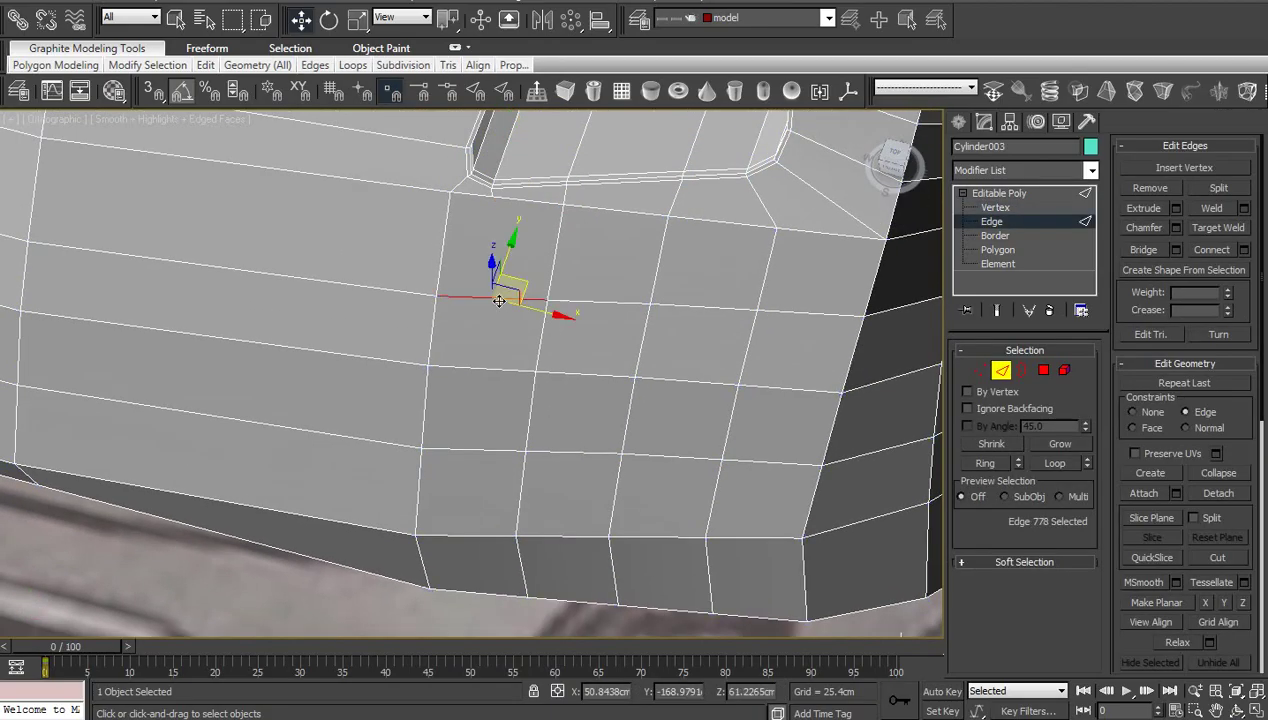
{"action": "key", "text": "alt+r"}
{"action": "right_click", "coordinate": [576, 356]}
{"action": "left_click", "coordinate": [411, 418]}
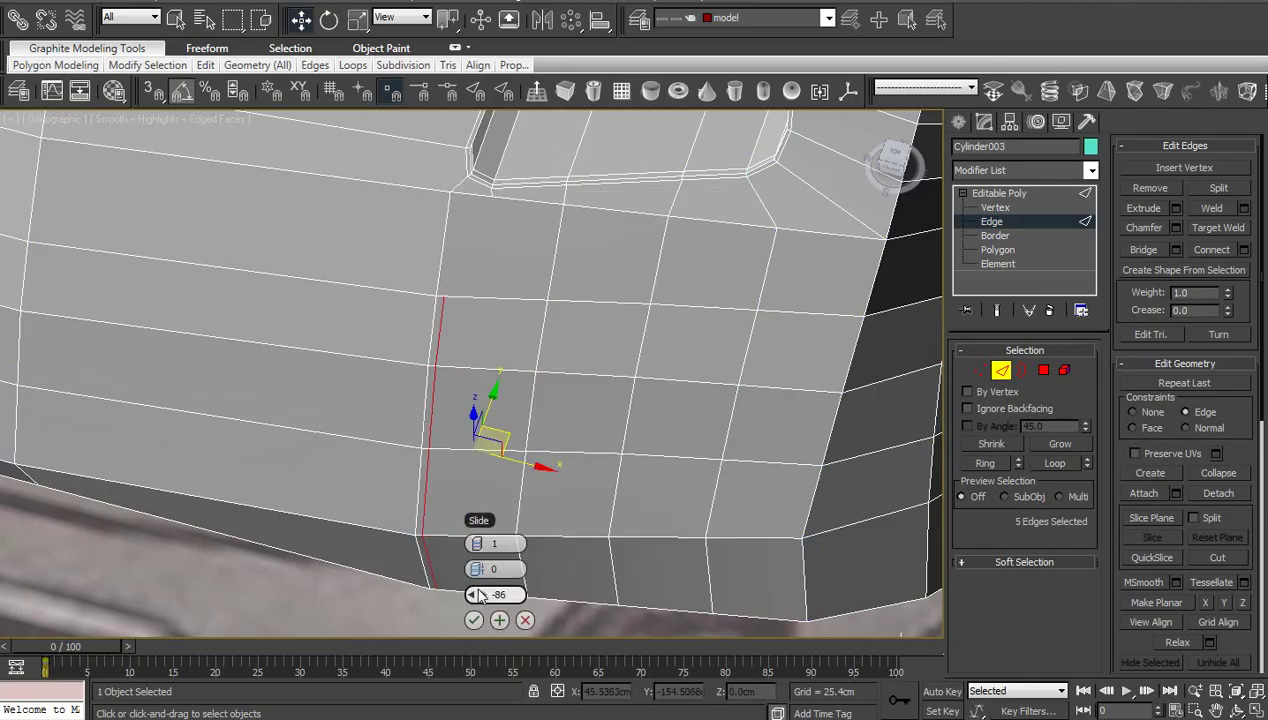
{"action": "right_click", "coordinate": [479, 595]}
{"action": "left_click", "coordinate": [474, 620]}
{"action": "middle_click_drag", "start_coordinate": [555, 323], "coordinate": [545, 442]}
Connect the vertex just under the tail-light opening's inner corner to the top vertex of the new edge loop
{"action": "key", "text": "1"}
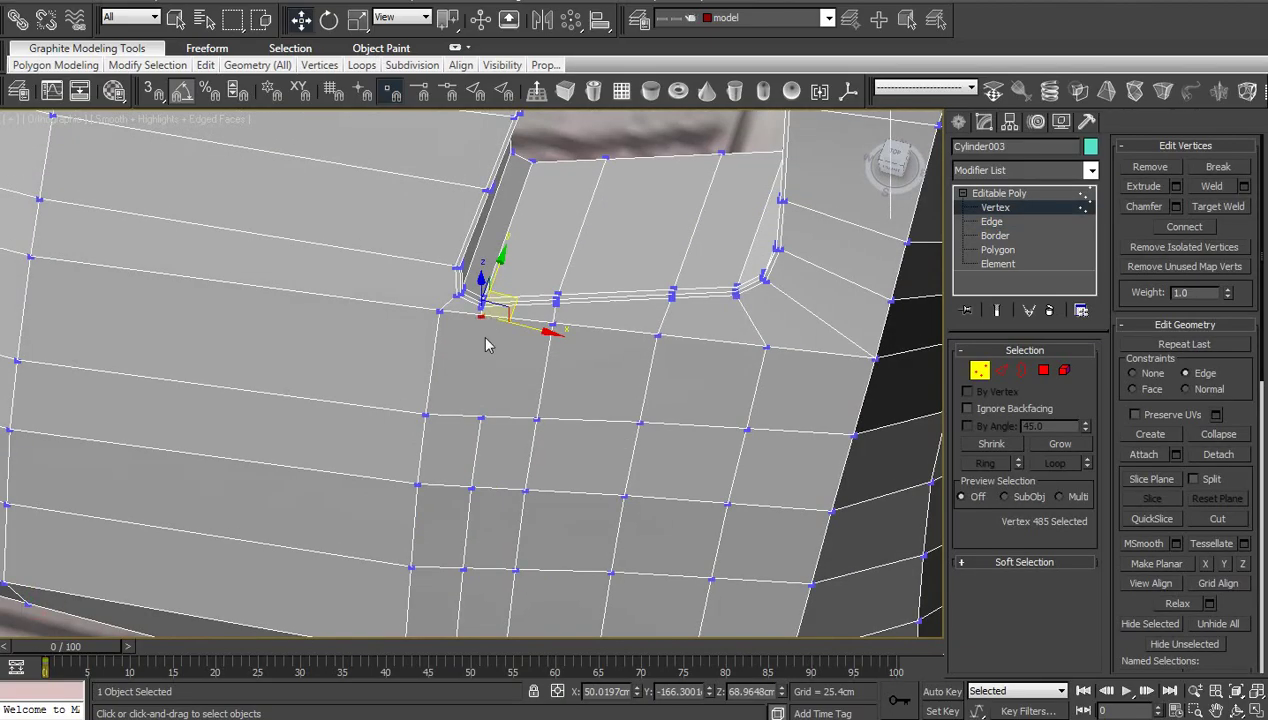
{"action": "left_click", "coordinate": [482, 412], "text": "ctrl"}
{"action": "left_click", "coordinate": [551, 435]}
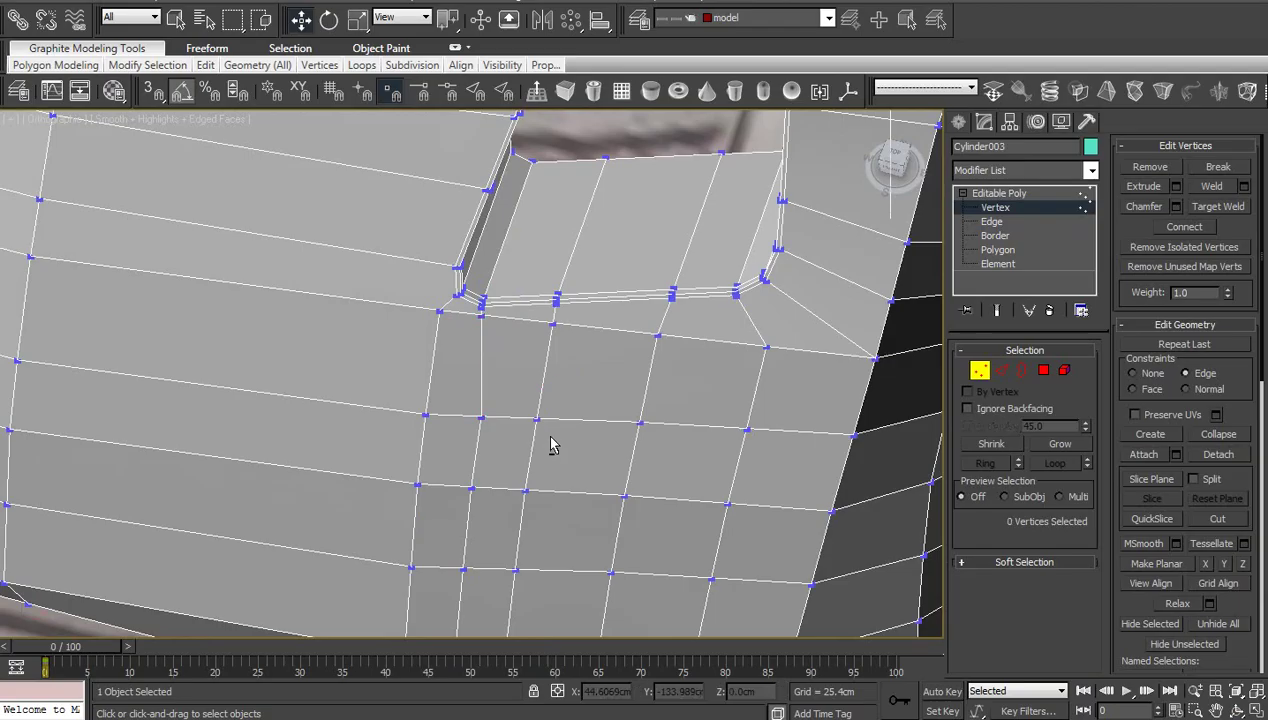
{"action": "left_click", "coordinate": [1012, 192]}
Connect the two-edge ring across the body's centre strip with one segment, 0 pinch and 0 slide, beside the tail-light opening
{"action": "middle_click_drag", "start_coordinate": [613, 327], "coordinate": [651, 322]}
{"action": "scroll", "coordinate": [615, 351], "scroll_direction": "down", "scroll_amount": 2}
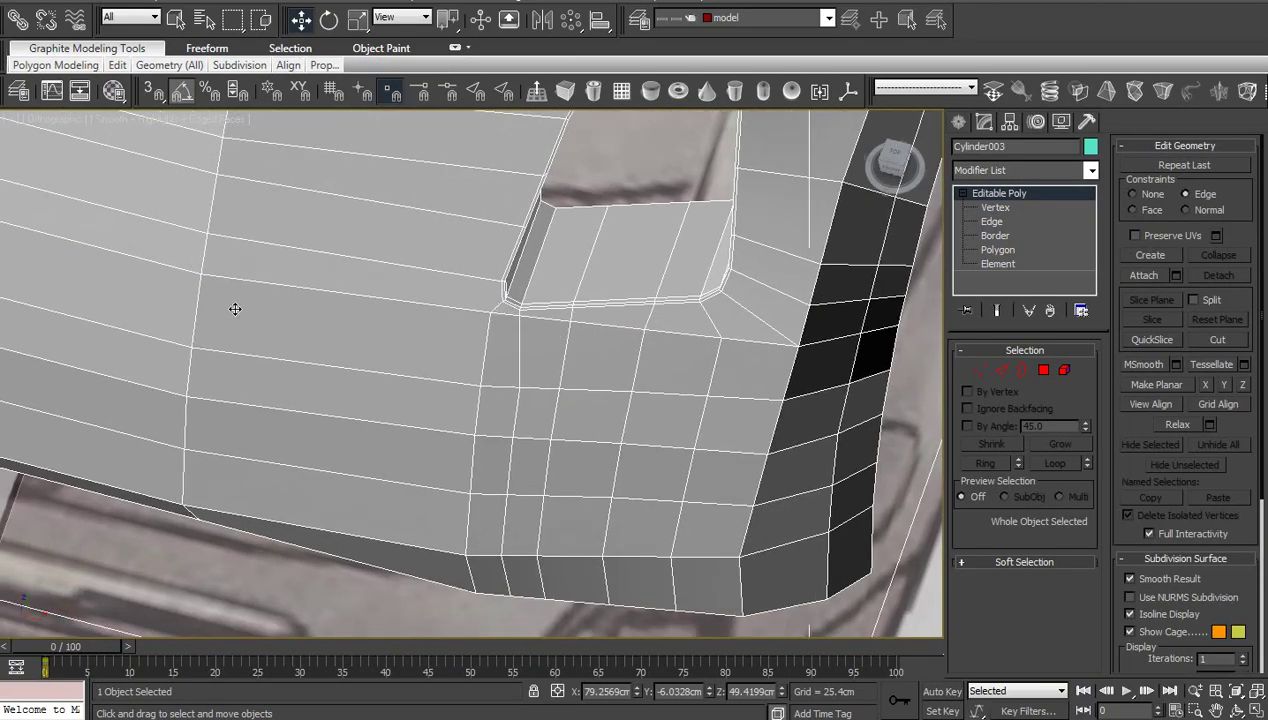
{"action": "middle_click_drag", "start_coordinate": [491, 337], "coordinate": [541, 381]}
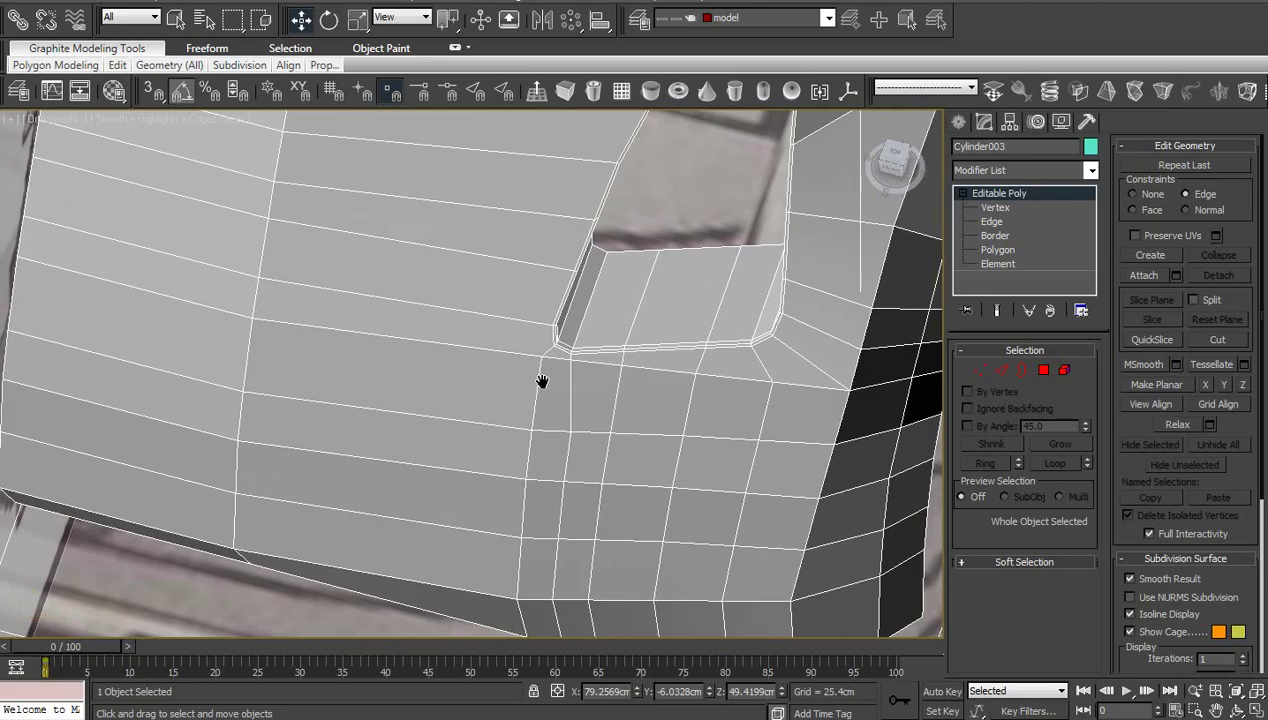
{"action": "middle_click_drag", "start_coordinate": [405, 363], "coordinate": [507, 405]}
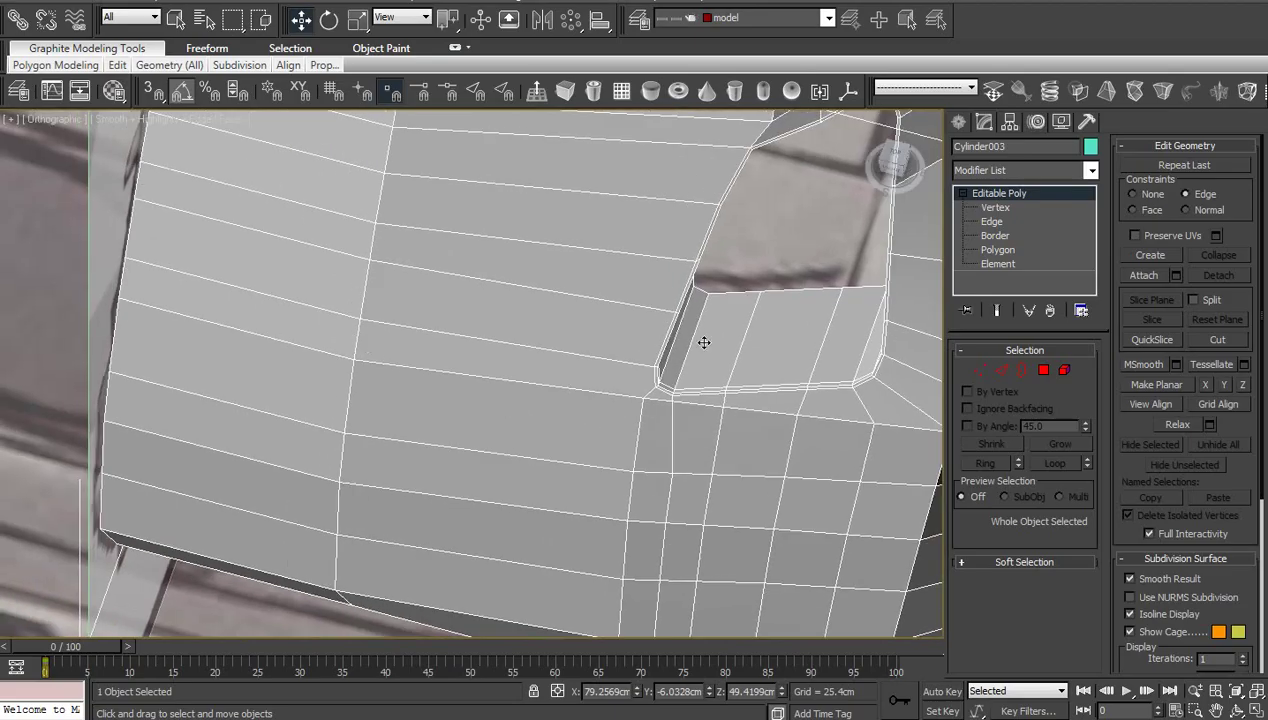
{"action": "left_click", "coordinate": [990, 222]}
{"action": "left_click", "coordinate": [364, 356]}
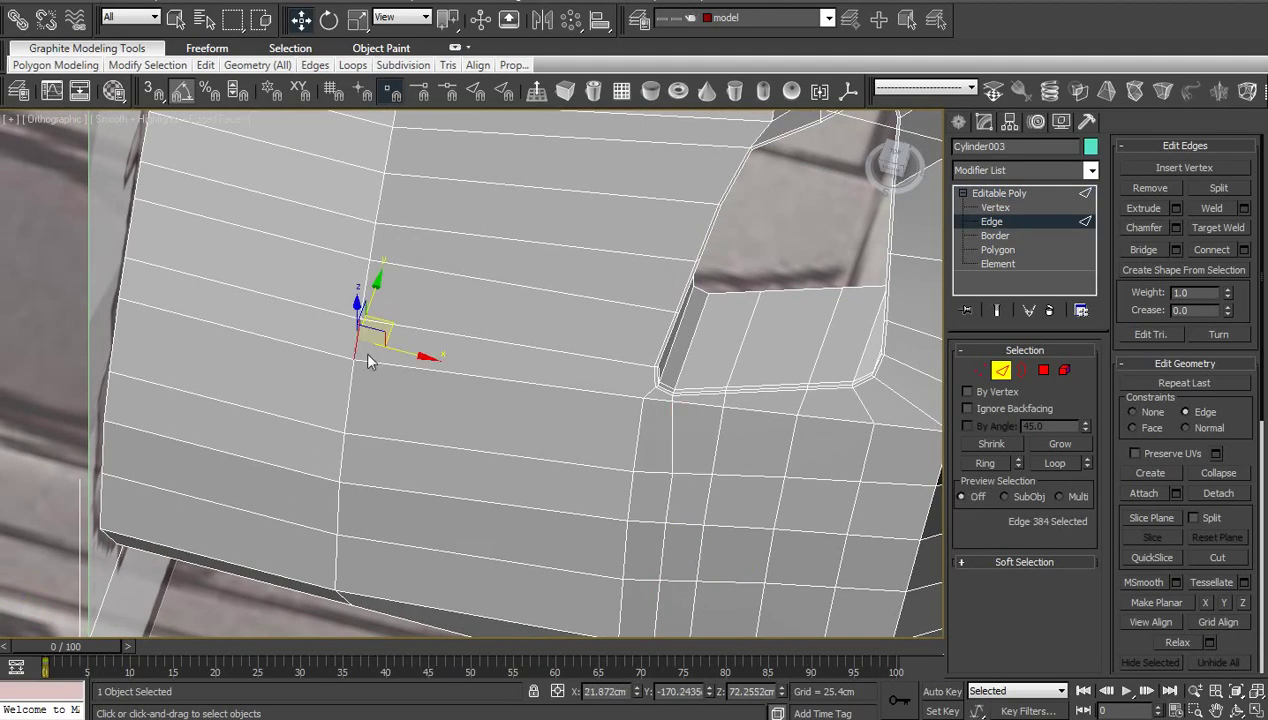
{"action": "key", "text": "alt+r"}
{"action": "right_click", "coordinate": [475, 380]}
{"action": "left_click", "coordinate": [311, 441]}
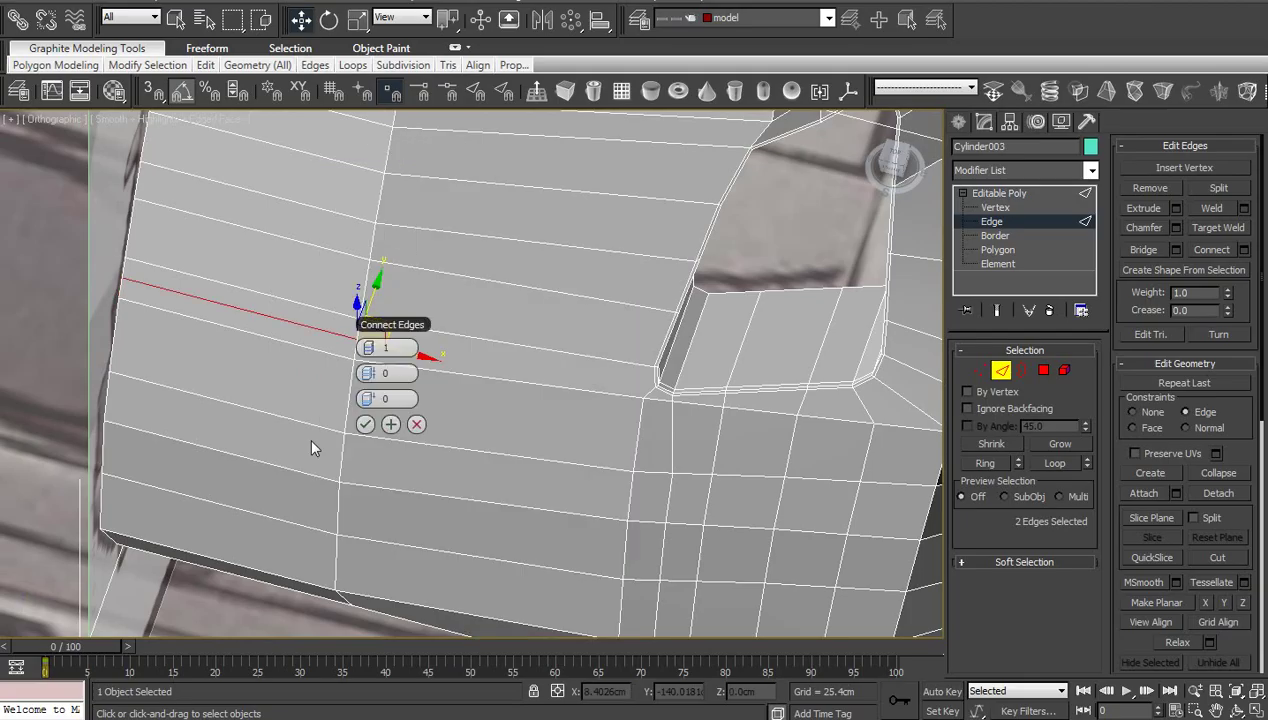
{"action": "left_click", "coordinate": [365, 425]}
Connect the centre segment's end vertex to the vertex at the tail-light opening's lower inner corner, extending the edge
{"action": "key", "text": "1"}
{"action": "left_click", "coordinate": [357, 339]}
{"action": "middle_click_drag", "start_coordinate": [639, 473], "coordinate": [475, 477]}
{"action": "scroll", "coordinate": [475, 477], "scroll_direction": "up", "scroll_amount": 5}
{"action": "left_click", "coordinate": [492, 436], "text": "ctrl"}
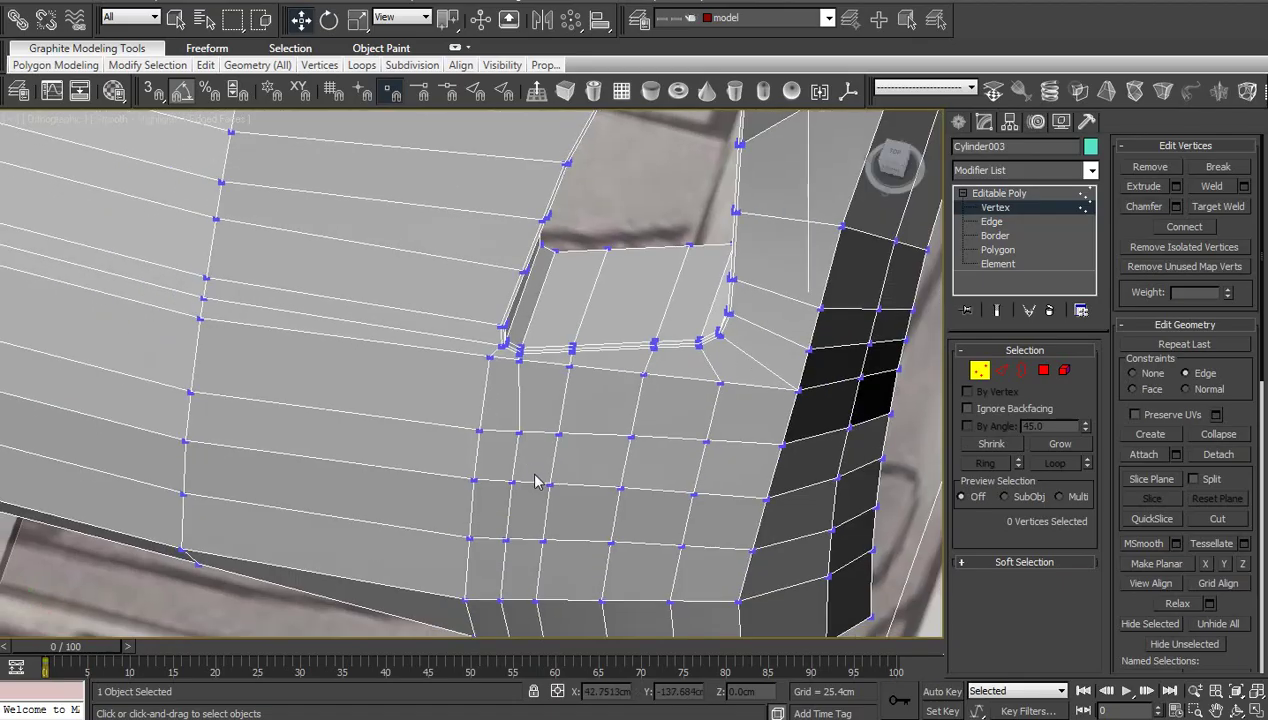
{"action": "scroll", "coordinate": [535, 482], "scroll_direction": "down", "scroll_amount": 2}
{"action": "middle_click_drag", "start_coordinate": [535, 482], "coordinate": [504, 512], "text": "alt"}
{"action": "left_click", "coordinate": [1000, 194]}
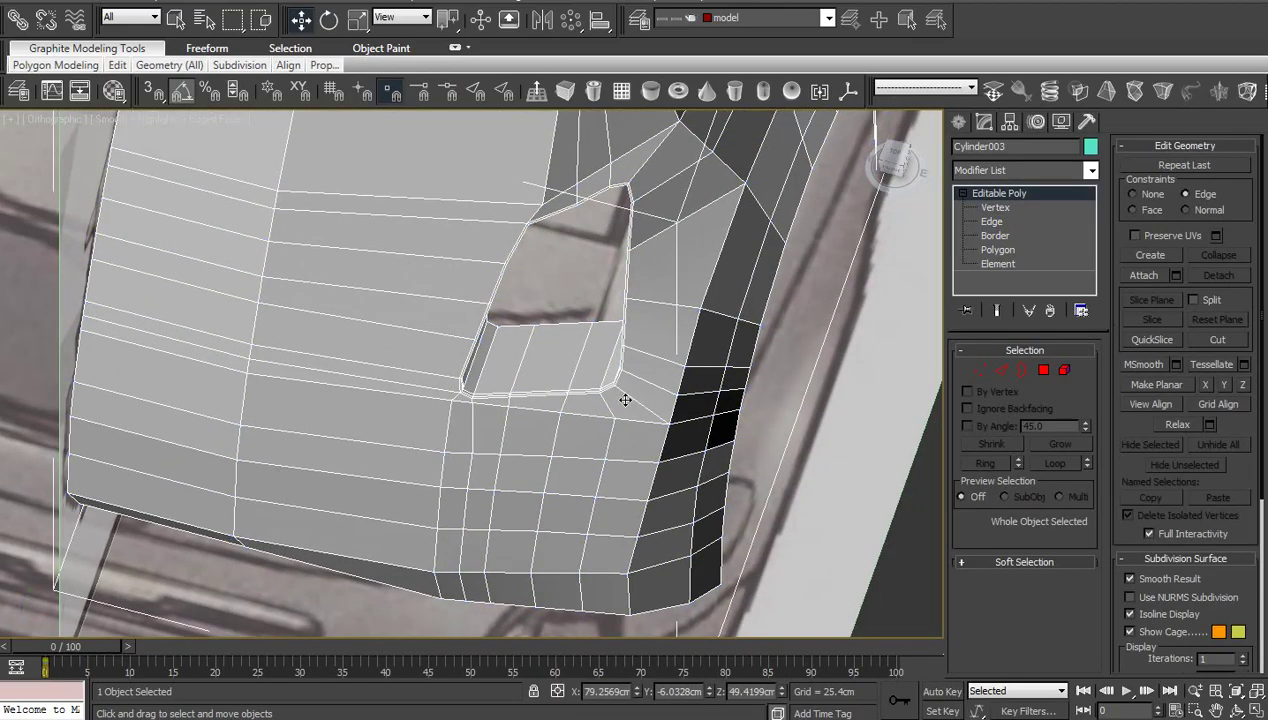
Preview the body with NURMS smoothing, with and without edged faces, and return to the unsmoothed mesh
{"action": "mouse_move", "coordinate": [625, 400]}
{"action": "middle_mouse_down"}
{"action": "mouse_move", "coordinate": [600, 393]}
{"action": "mouse_move", "coordinate": [601, 414]}
{"action": "middle_mouse_up"}
{"action": "key", "text": "ctrl+BackSpace"}
{"action": "scroll", "coordinate": [601, 414], "scroll_direction": "down", "scroll_amount": 2}
{"action": "key", "text": "F4"}
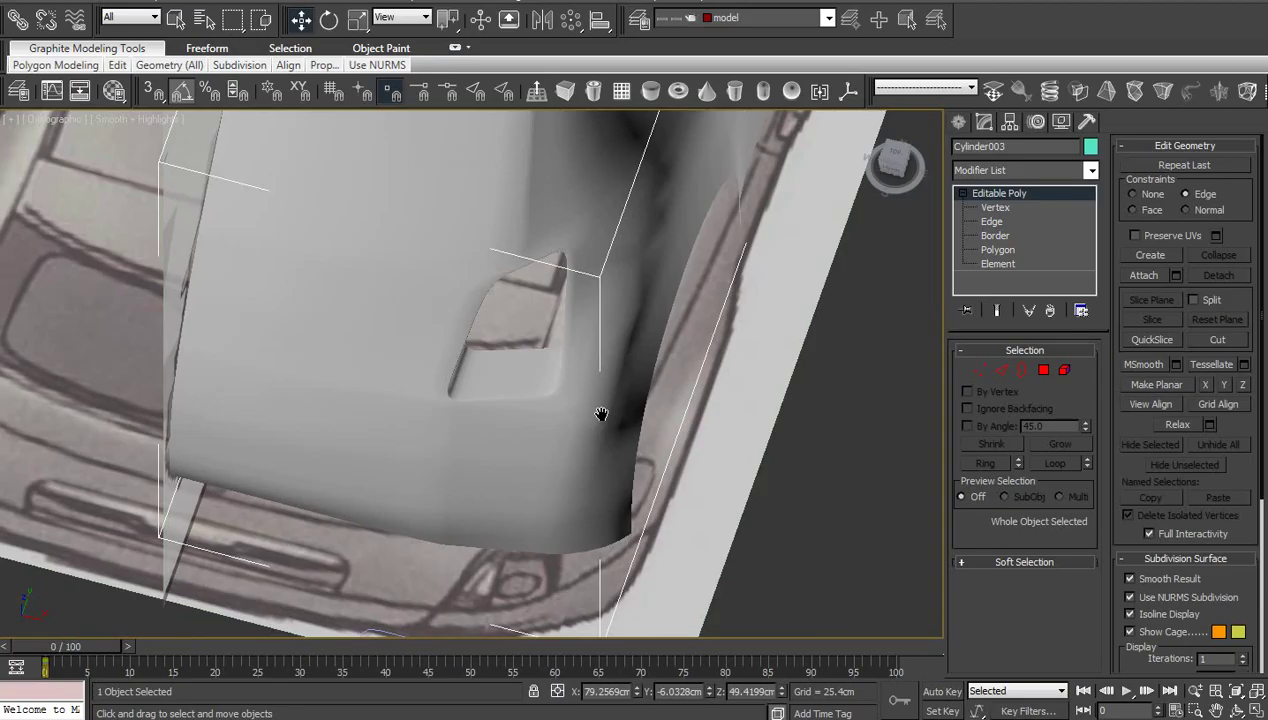
{"action": "key", "text": "F4"}
{"action": "scroll", "coordinate": [600, 376], "scroll_direction": "up", "scroll_amount": 3}
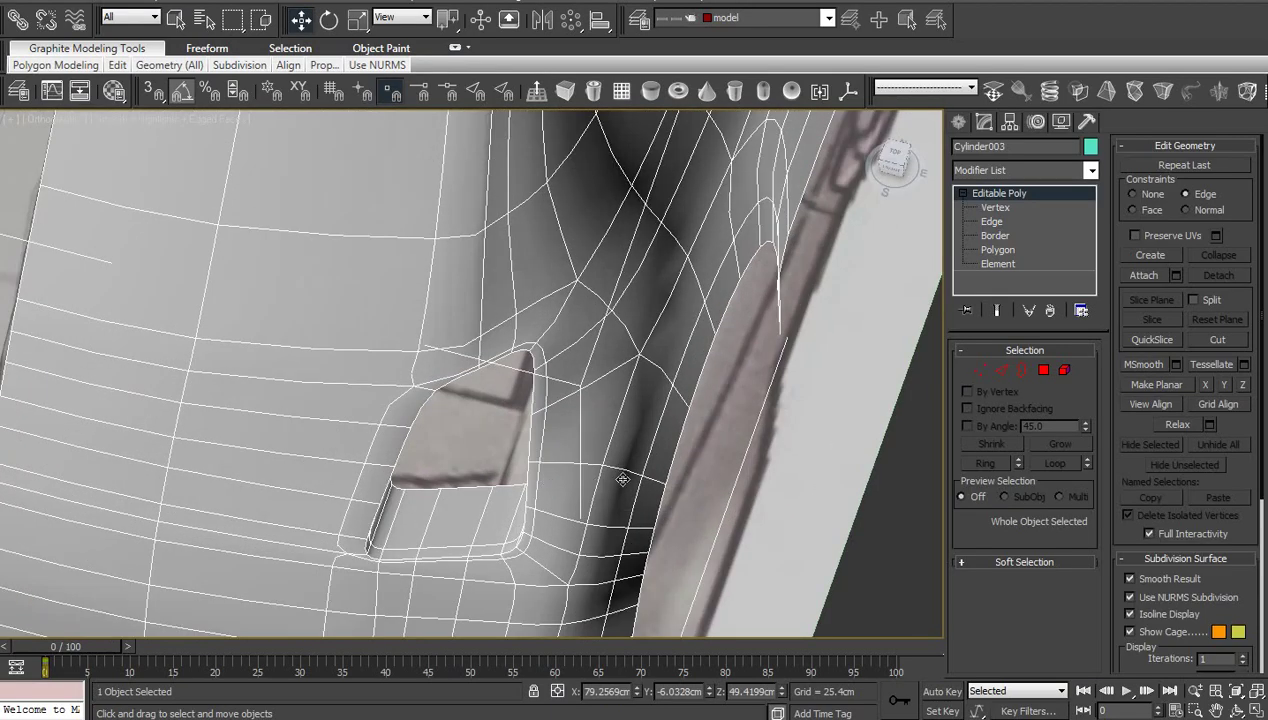
{"action": "key", "text": "ctrl+BackSpace"}
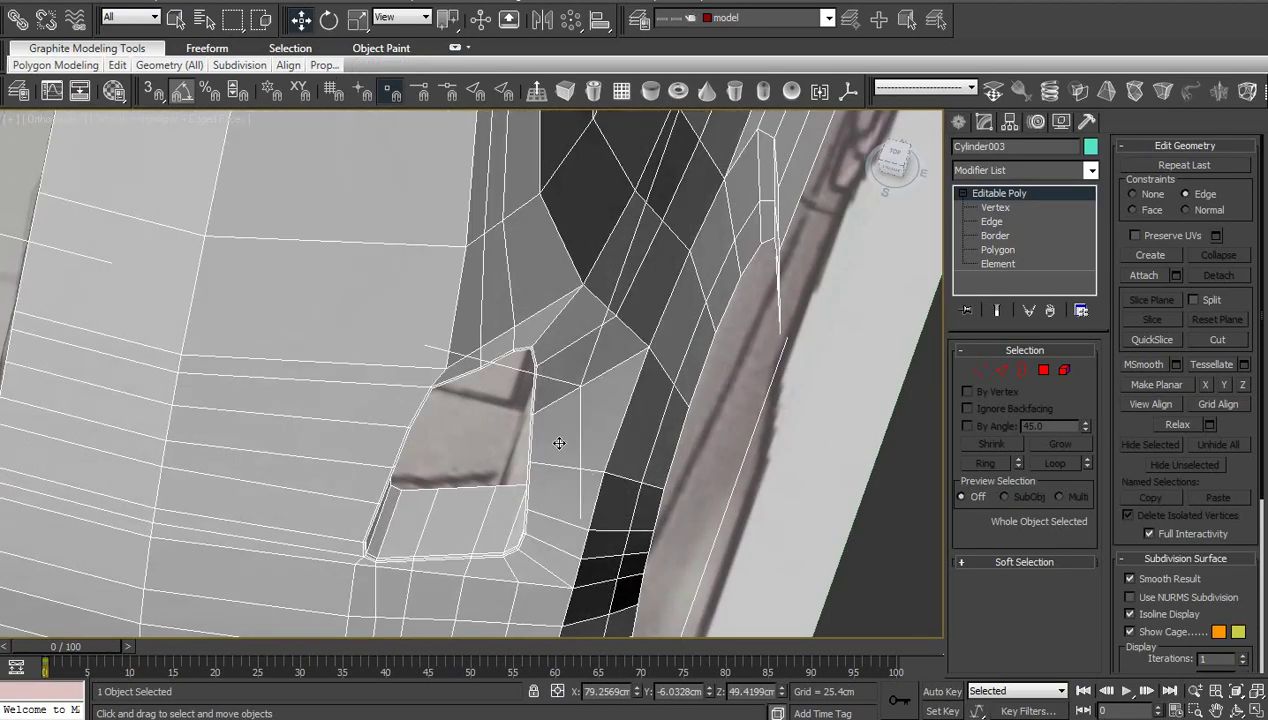
Move the vertex just above the tail-light opening's upper inner corner inward by about 1.1 cm along X
{"action": "middle_click_drag", "start_coordinate": [559, 443], "coordinate": [555, 481]}
{"action": "scroll", "coordinate": [555, 481], "scroll_direction": "up", "scroll_amount": 2}
{"action": "key", "text": "1"}
{"action": "left_click", "coordinate": [429, 420]}
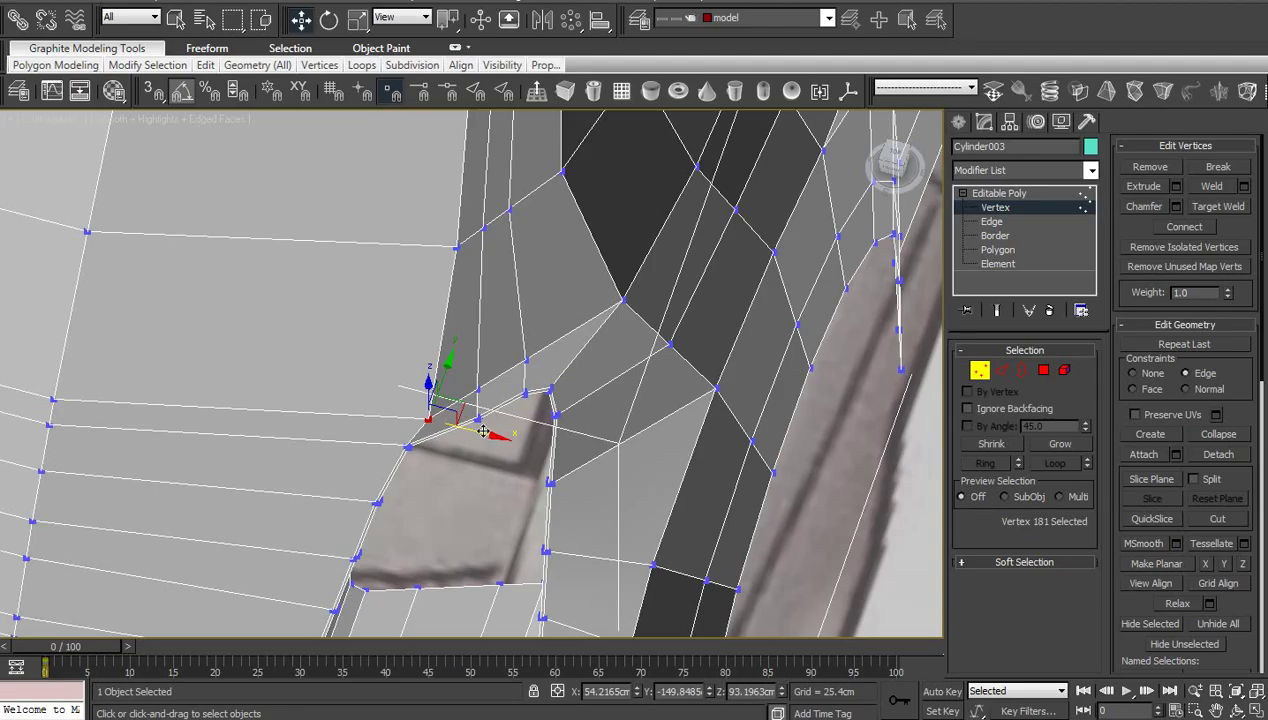
{"action": "left_click_drag", "start_coordinate": [483, 431], "coordinate": [468, 428]}
Move the two crease vertices above the tail-light opening inward together by about 1.4 cm along X
{"action": "middle_click_drag", "start_coordinate": [489, 389], "coordinate": [522, 516]}
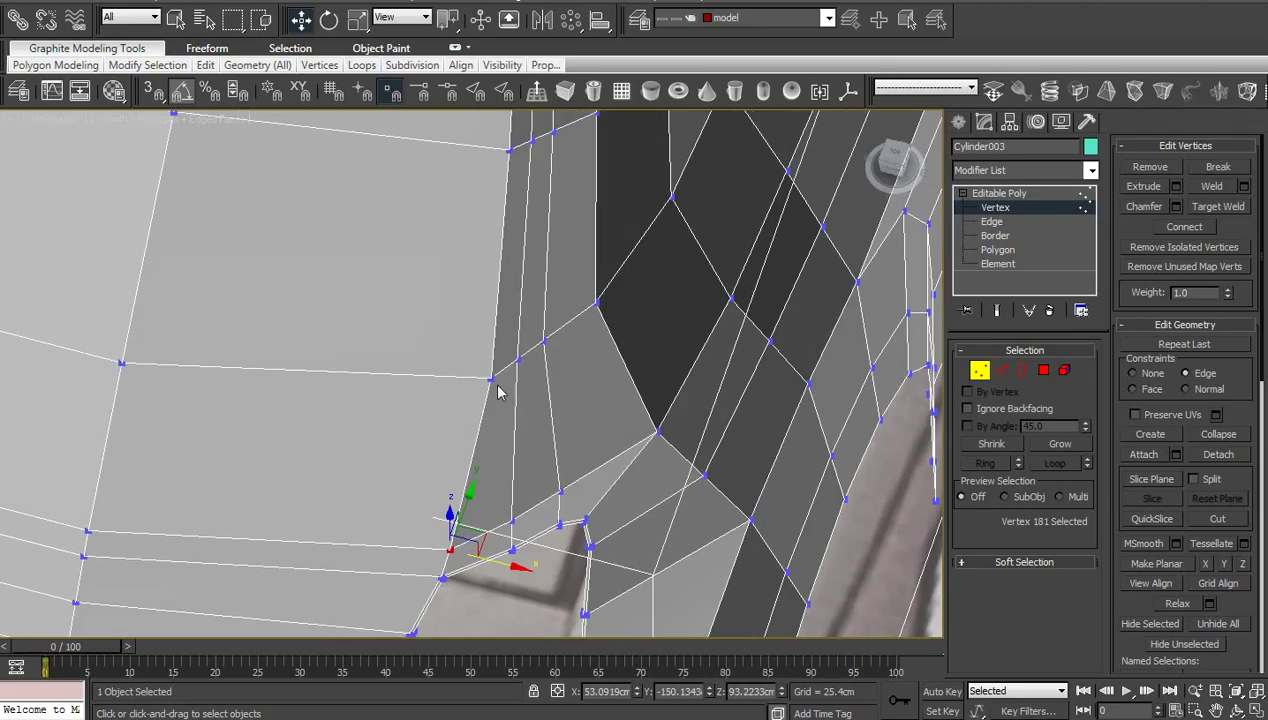
{"action": "left_click", "coordinate": [494, 382]}
{"action": "left_click", "coordinate": [508, 151], "text": "ctrl"}
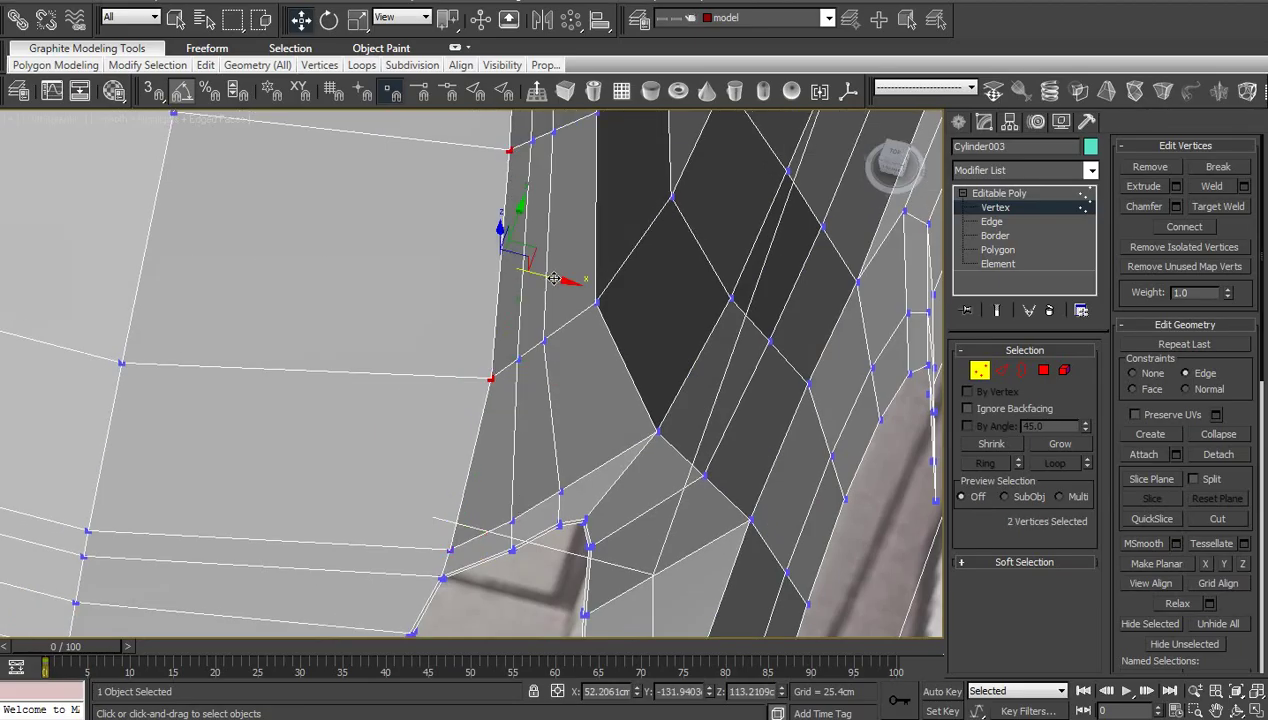
{"action": "left_click_drag", "start_coordinate": [551, 277], "coordinate": [535, 276]}
Move the next two vertices farther up the same crease slightly inward along X
{"action": "middle_click_drag", "start_coordinate": [557, 214], "coordinate": [574, 570]}
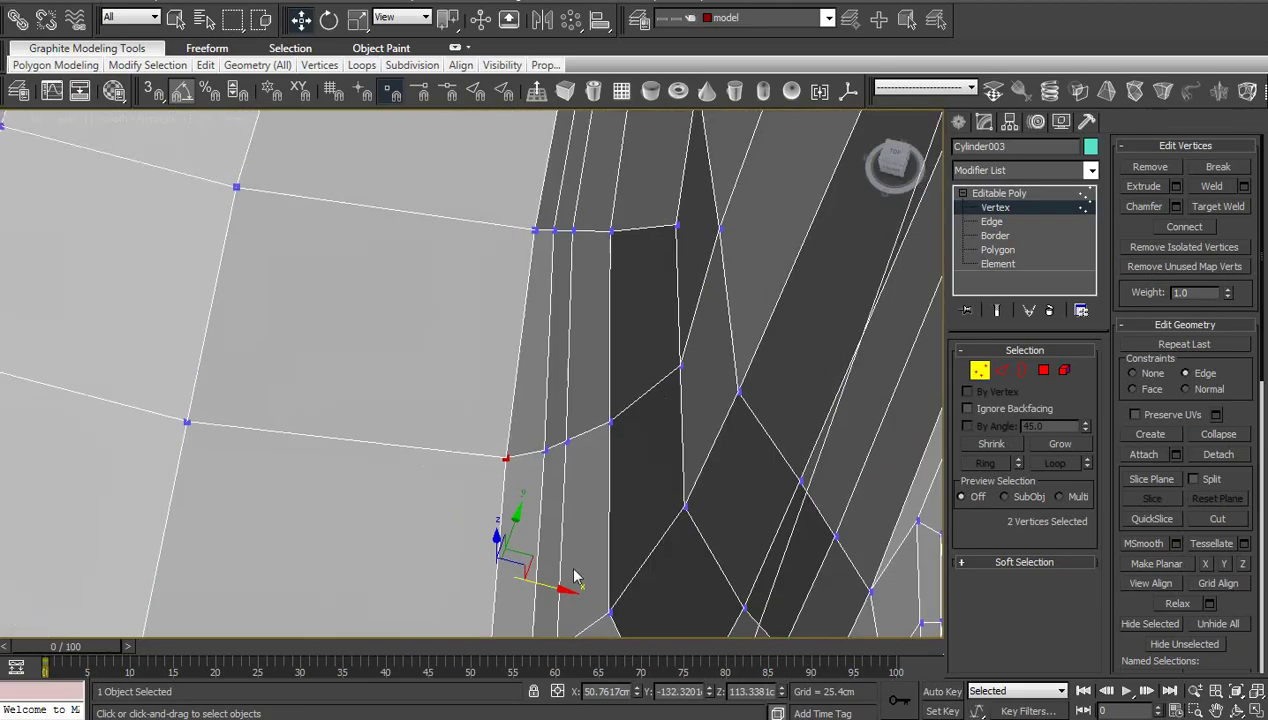
{"action": "middle_click_drag", "start_coordinate": [575, 331], "coordinate": [539, 523]}
{"action": "left_click", "coordinate": [498, 435]}
{"action": "left_click", "coordinate": [527, 293], "text": "ctrl"}
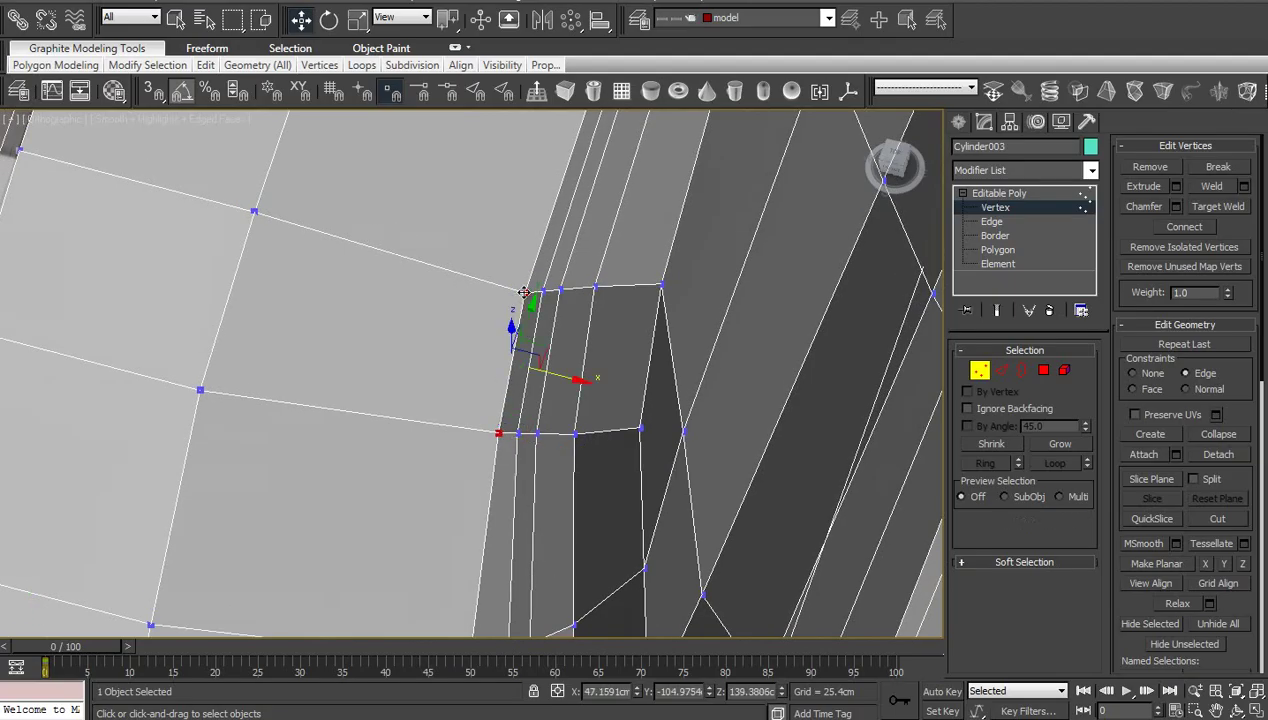
{"action": "middle_click_drag", "start_coordinate": [626, 325], "coordinate": [562, 281]}
{"action": "scroll", "coordinate": [633, 340], "scroll_direction": "down", "scroll_amount": 4}
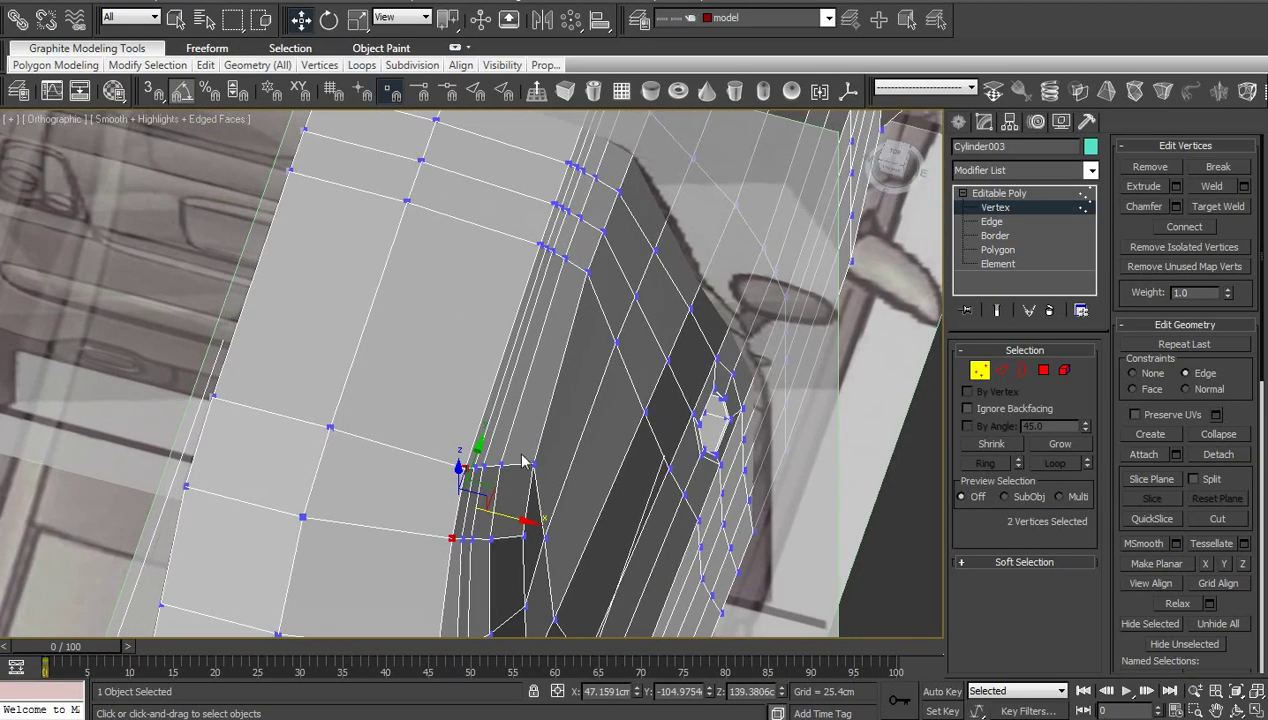
{"action": "left_click_drag", "start_coordinate": [510, 516], "coordinate": [501, 512]}
Move the three consecutive vertices on the roof's side crease inward together by about 1 cm along X
{"action": "middle_click_drag", "start_coordinate": [650, 240], "coordinate": [587, 368]}
{"action": "scroll", "coordinate": [538, 439], "scroll_direction": "up", "scroll_amount": 4}
{"action": "scroll", "coordinate": [587, 368], "scroll_direction": "up", "scroll_amount": 2}
{"action": "left_click", "coordinate": [436, 457]}
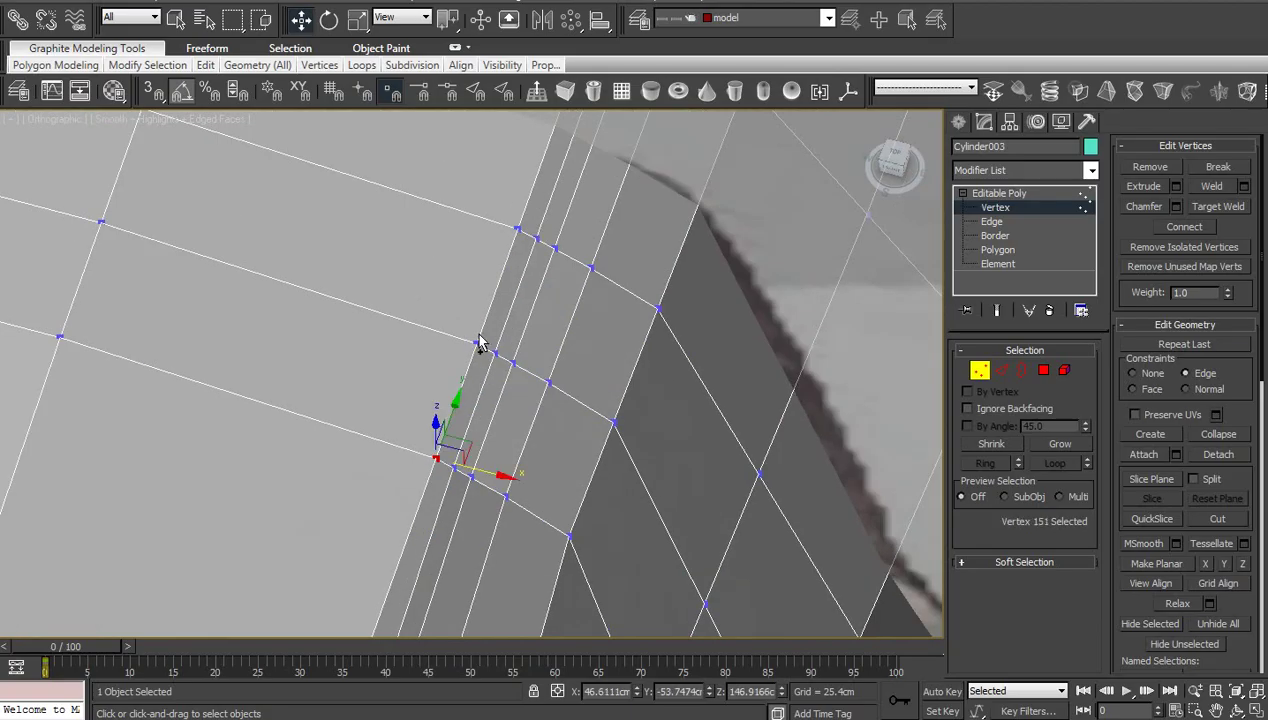
{"action": "left_click", "coordinate": [476, 343], "text": "ctrl"}
{"action": "left_click", "coordinate": [516, 228], "text": "ctrl"}
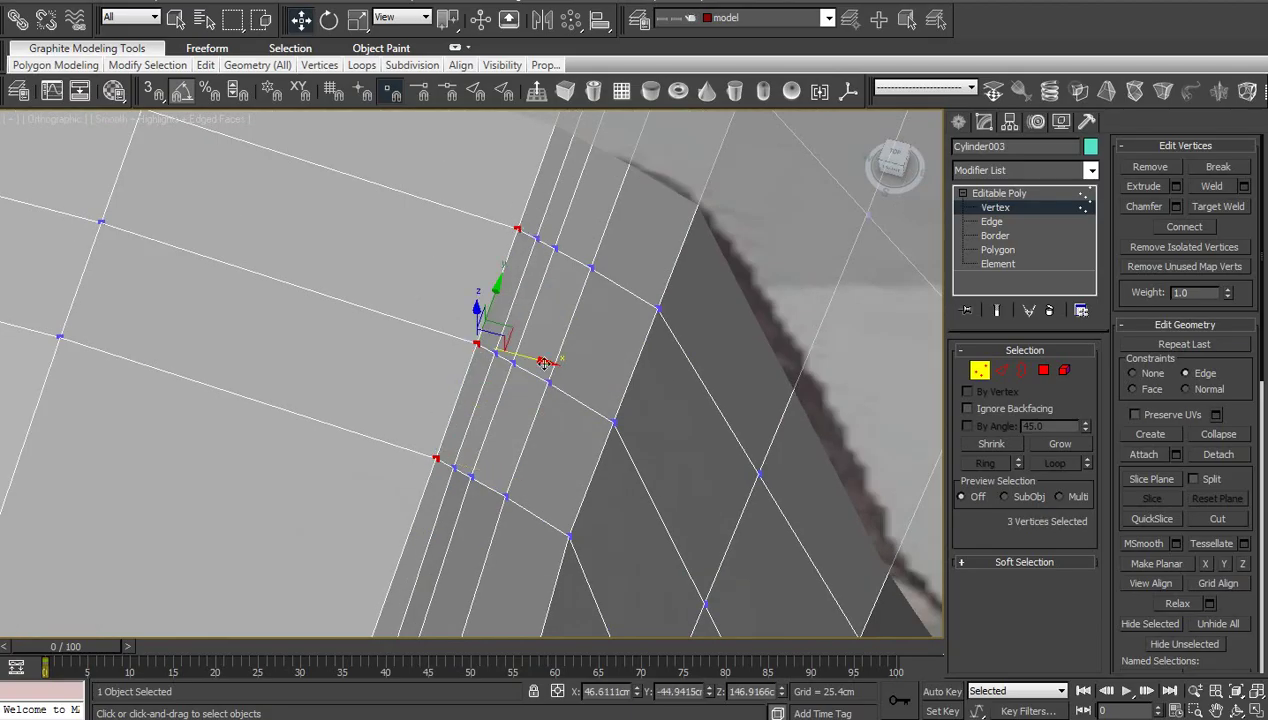
{"action": "left_click_drag", "start_coordinate": [535, 357], "coordinate": [519, 352]}
Move the next three roof-crease vertices toward the front slightly inward along X and leave vertex editing
{"action": "scroll", "coordinate": [630, 240], "scroll_direction": "down", "scroll_amount": 4}
{"action": "middle_click_drag", "start_coordinate": [635, 233], "coordinate": [532, 518]}
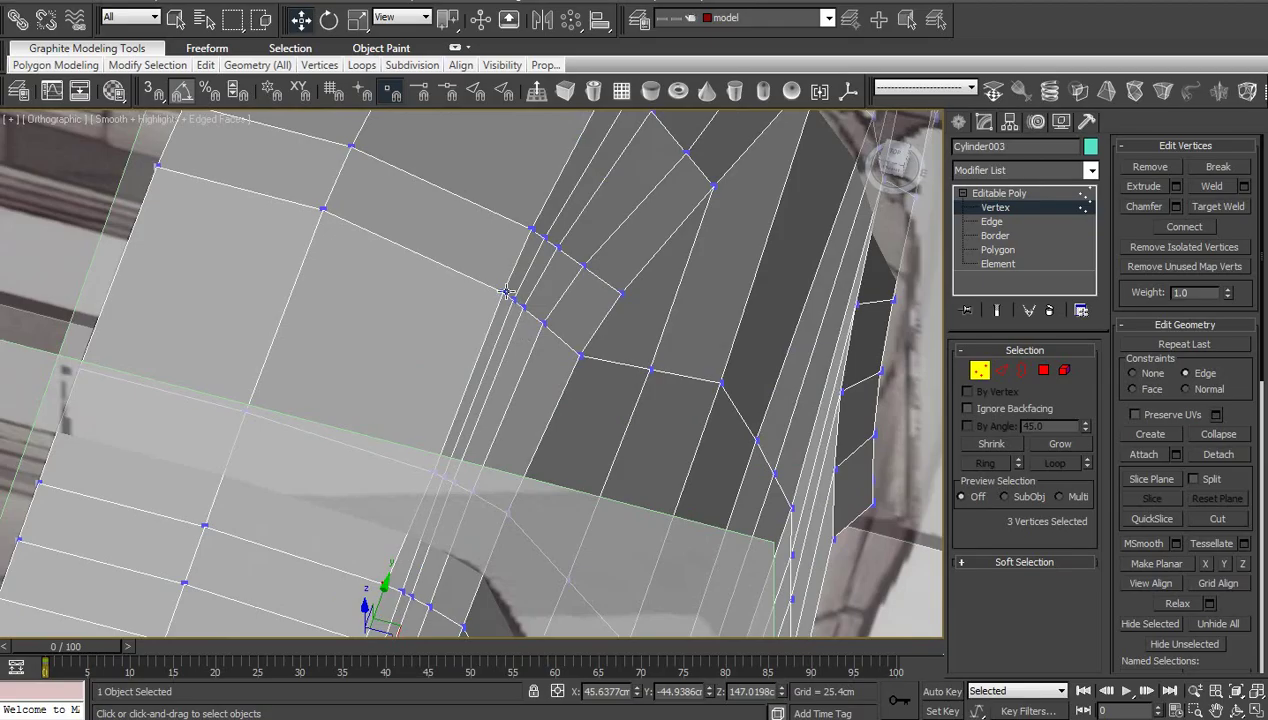
{"action": "left_click", "coordinate": [433, 471]}
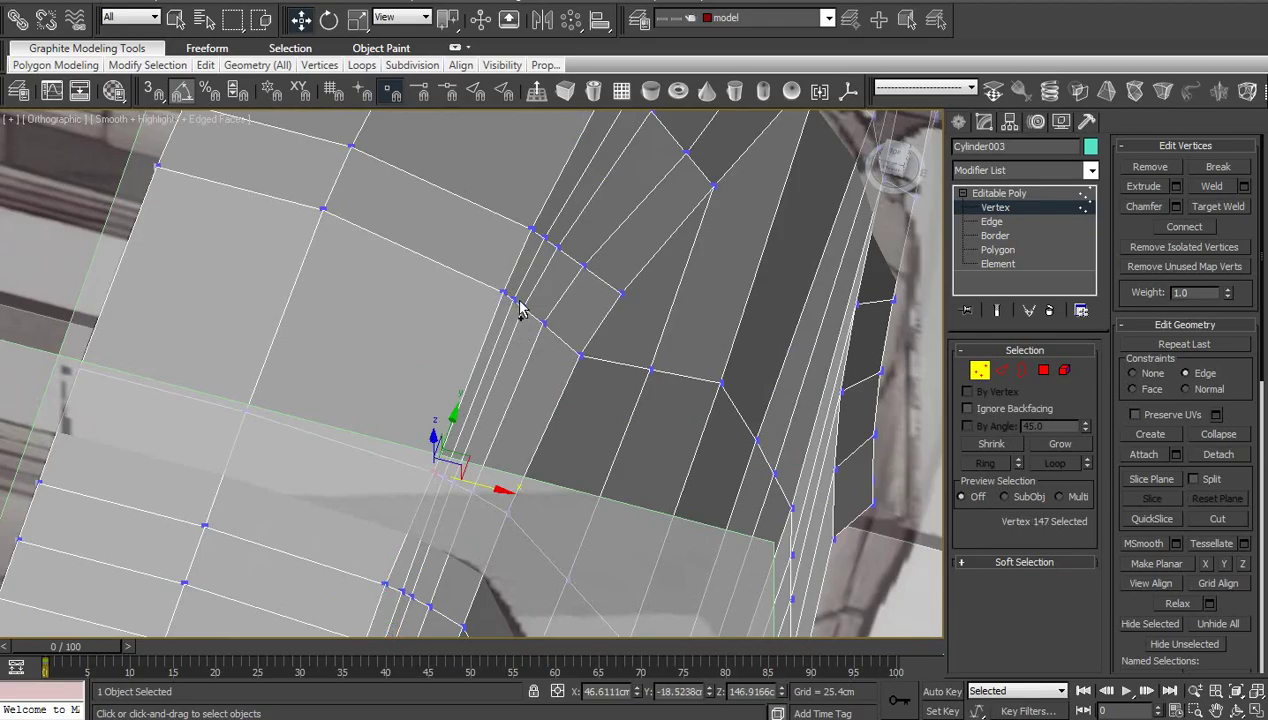
{"action": "left_click", "coordinate": [501, 292], "text": "ctrl"}
{"action": "left_click", "coordinate": [530, 227], "text": "ctrl"}
{"action": "left_click_drag", "start_coordinate": [528, 344], "coordinate": [522, 346]}
{"action": "scroll", "coordinate": [603, 382], "scroll_direction": "down", "scroll_amount": 4}
{"action": "middle_click_drag", "start_coordinate": [680, 300], "coordinate": [692, 229]}
{"action": "left_click", "coordinate": [996, 194]}
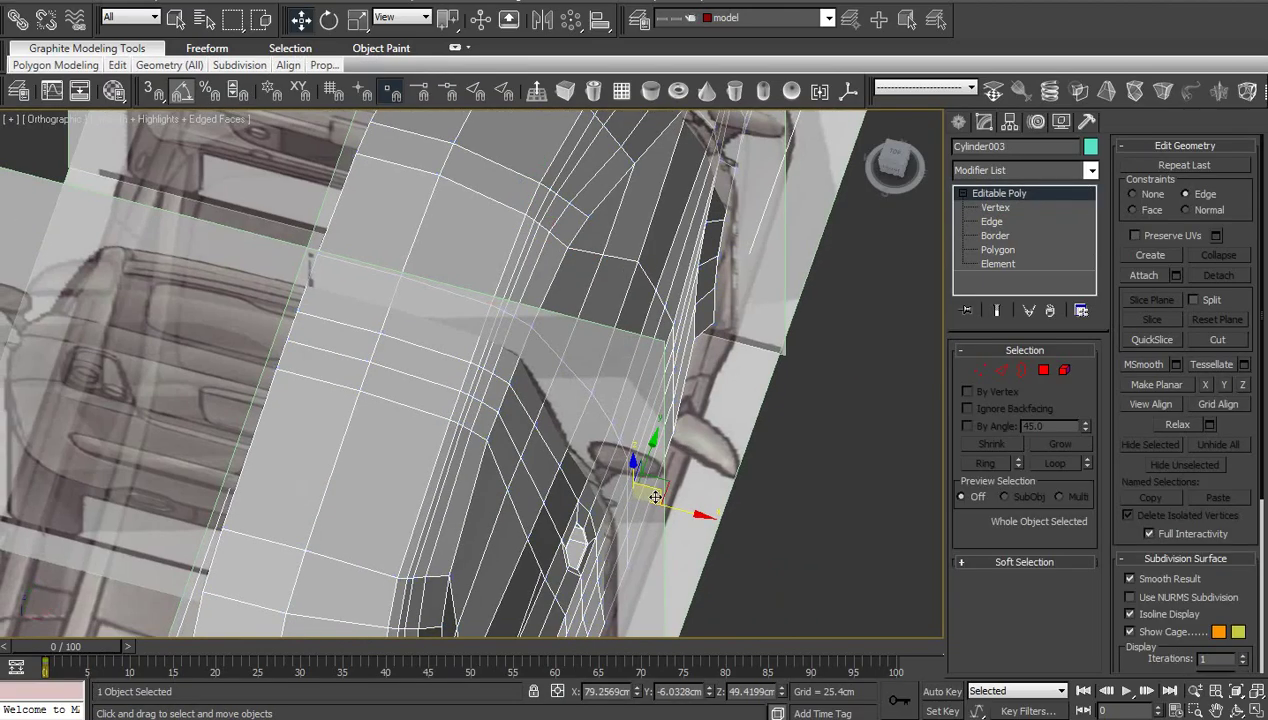
Switch to the Right view, reselect the car body and make it see-through over the side reference image
{"action": "middle_click_drag", "start_coordinate": [849, 499], "coordinate": [828, 277]}
{"action": "left_click", "coordinate": [908, 171]}
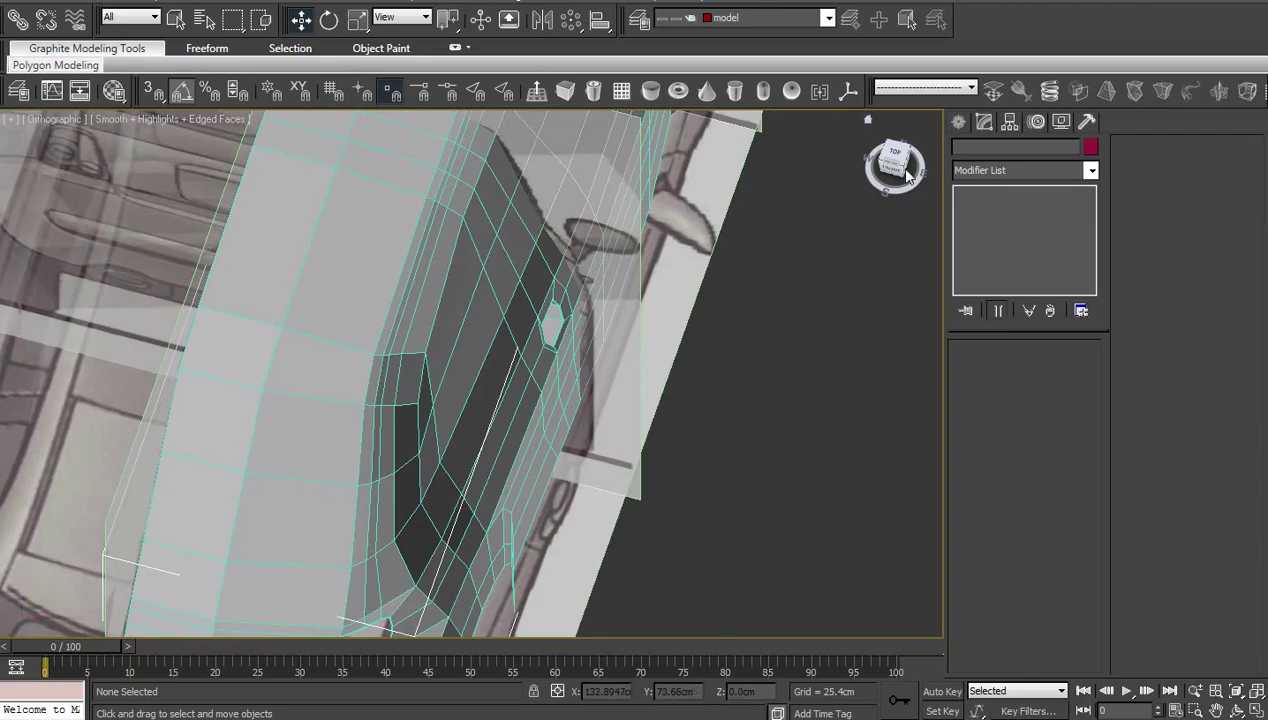
{"action": "left_click", "coordinate": [910, 172]}
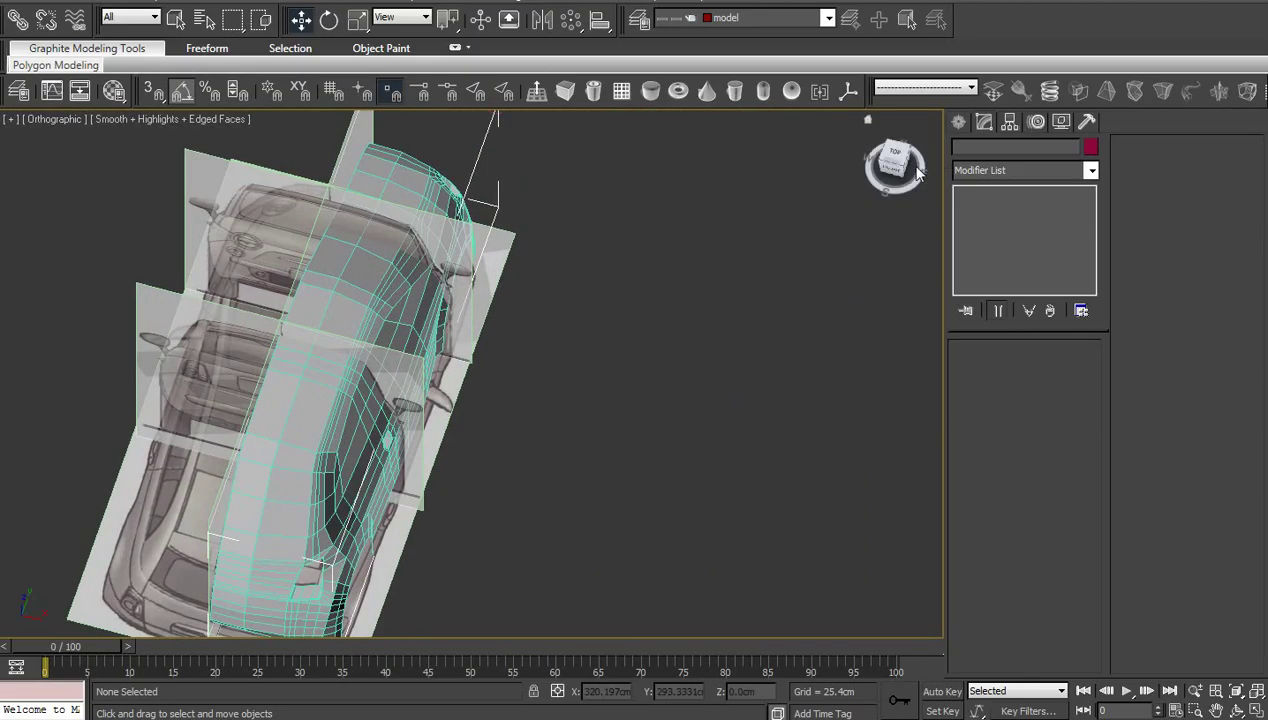
{"action": "left_click", "coordinate": [902, 163]}
{"action": "left_click", "coordinate": [911, 163]}
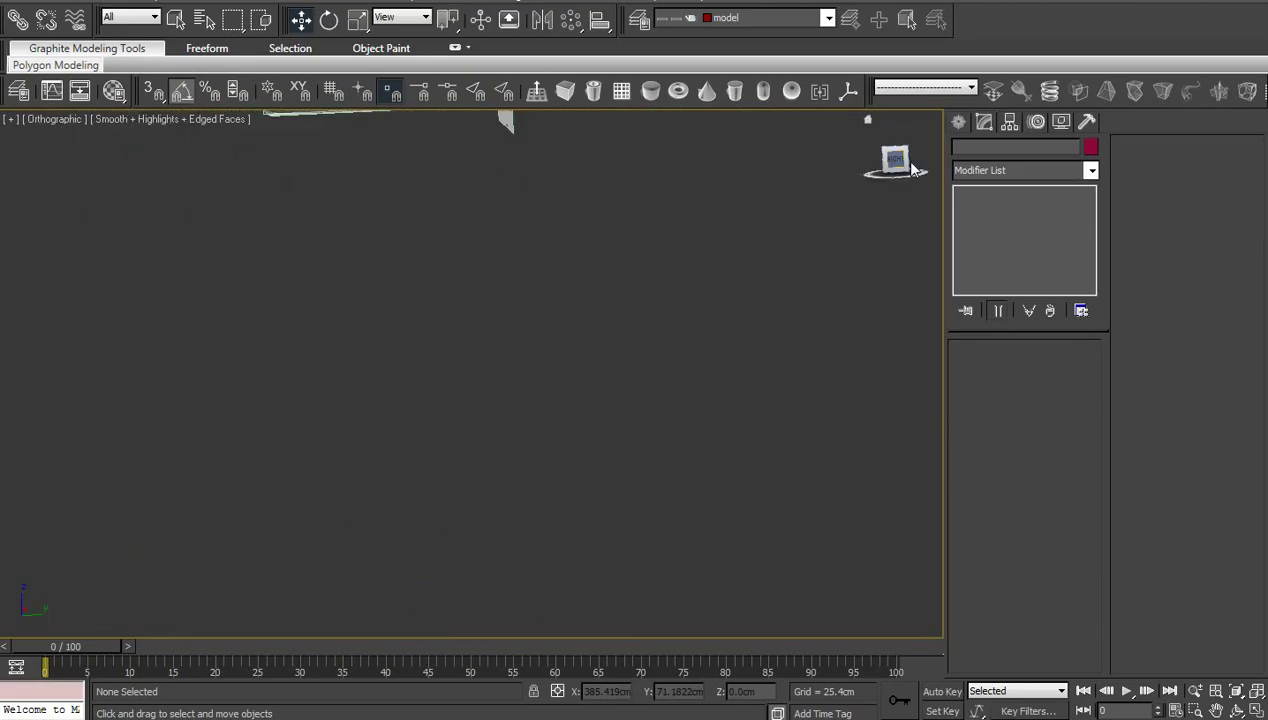
{"action": "middle_click_drag", "start_coordinate": [787, 135], "coordinate": [691, 330]}
{"action": "scroll", "coordinate": [688, 331], "scroll_direction": "up", "scroll_amount": 2}
{"action": "middle_click_drag", "start_coordinate": [502, 418], "coordinate": [617, 535]}
{"action": "scroll", "coordinate": [617, 535], "scroll_direction": "up", "scroll_amount": 5}
{"action": "left_click", "coordinate": [478, 469]}
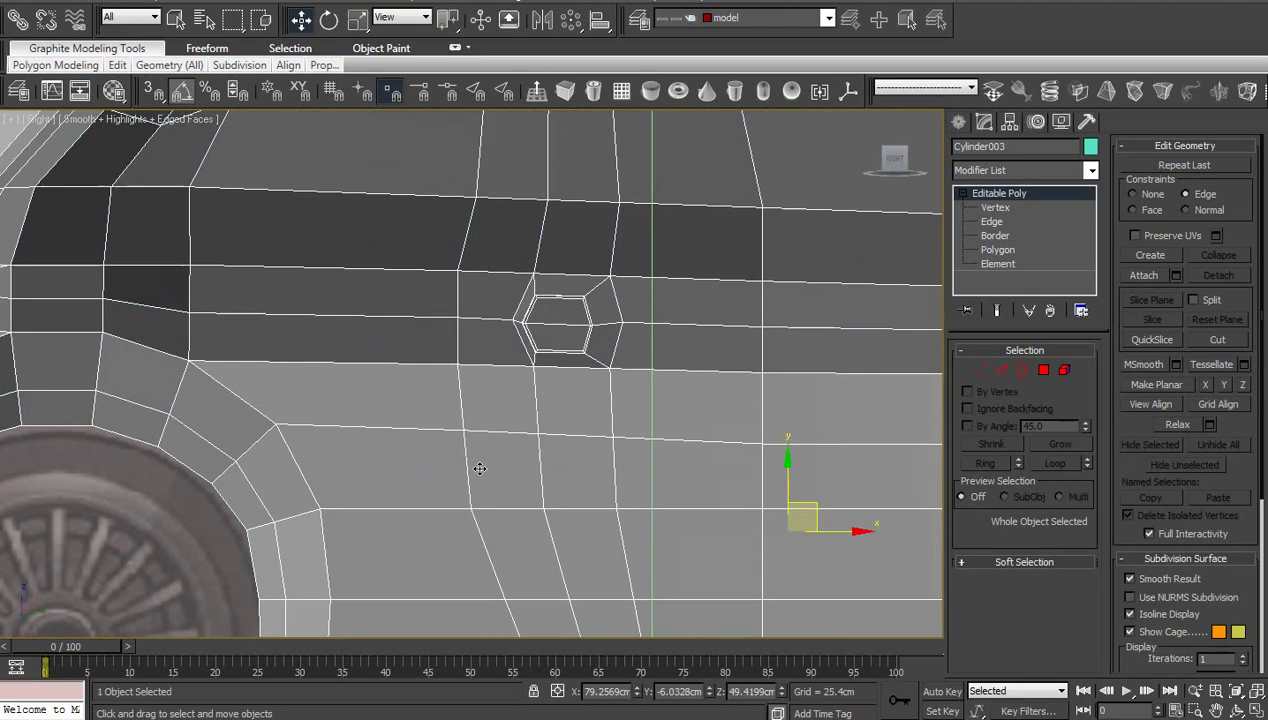
{"action": "key", "text": "alt+x"}
Examine how the mesh lines up with the door handle, side windows and roof in the side reference image
{"action": "middle_click_drag", "start_coordinate": [478, 469], "coordinate": [492, 521]}
{"action": "scroll", "coordinate": [509, 518], "scroll_direction": "up", "scroll_amount": 3}
{"action": "middle_click_drag", "start_coordinate": [770, 475], "coordinate": [521, 462]}
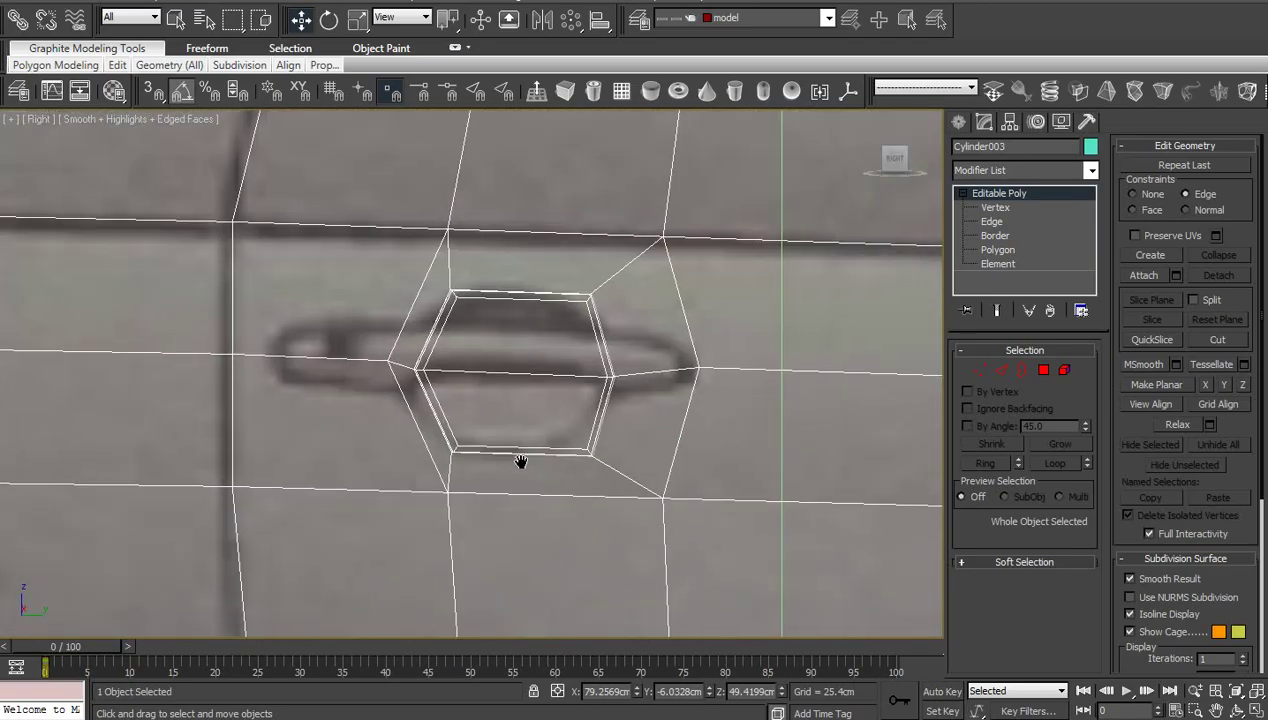
{"action": "scroll", "coordinate": [386, 447], "scroll_direction": "down", "scroll_amount": 8}
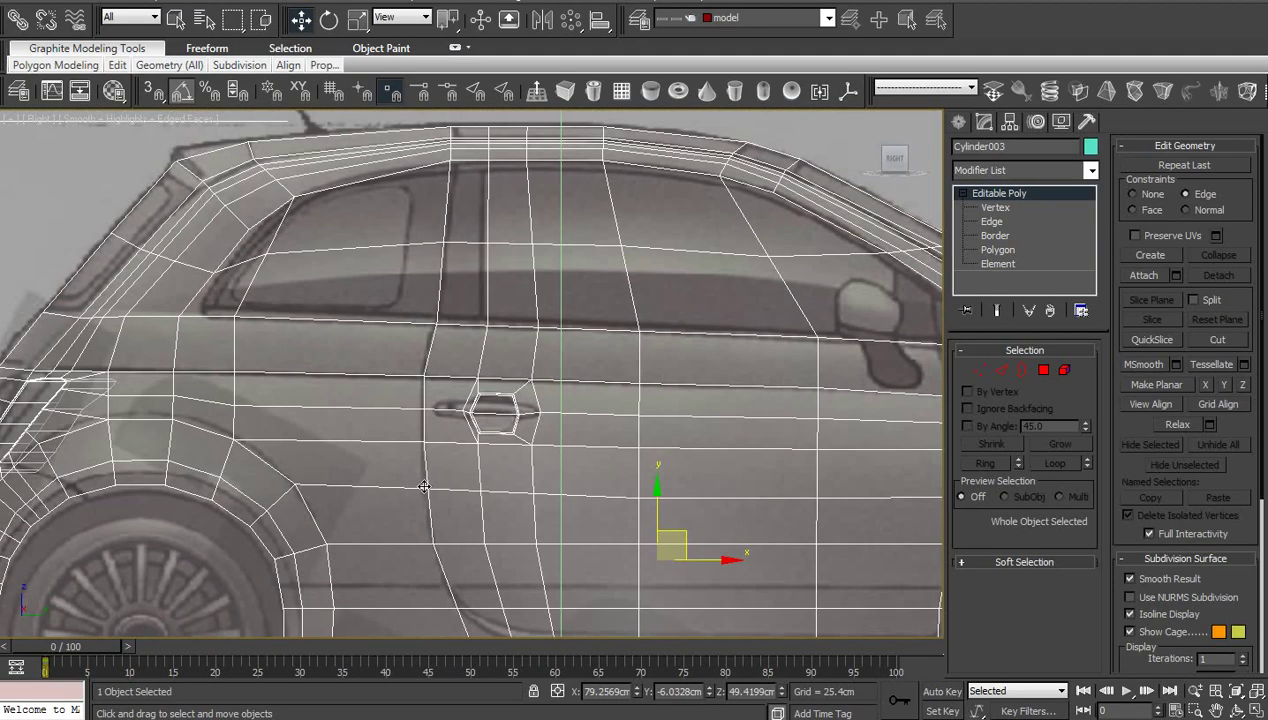
{"action": "middle_click_drag", "start_coordinate": [408, 424], "coordinate": [427, 515]}
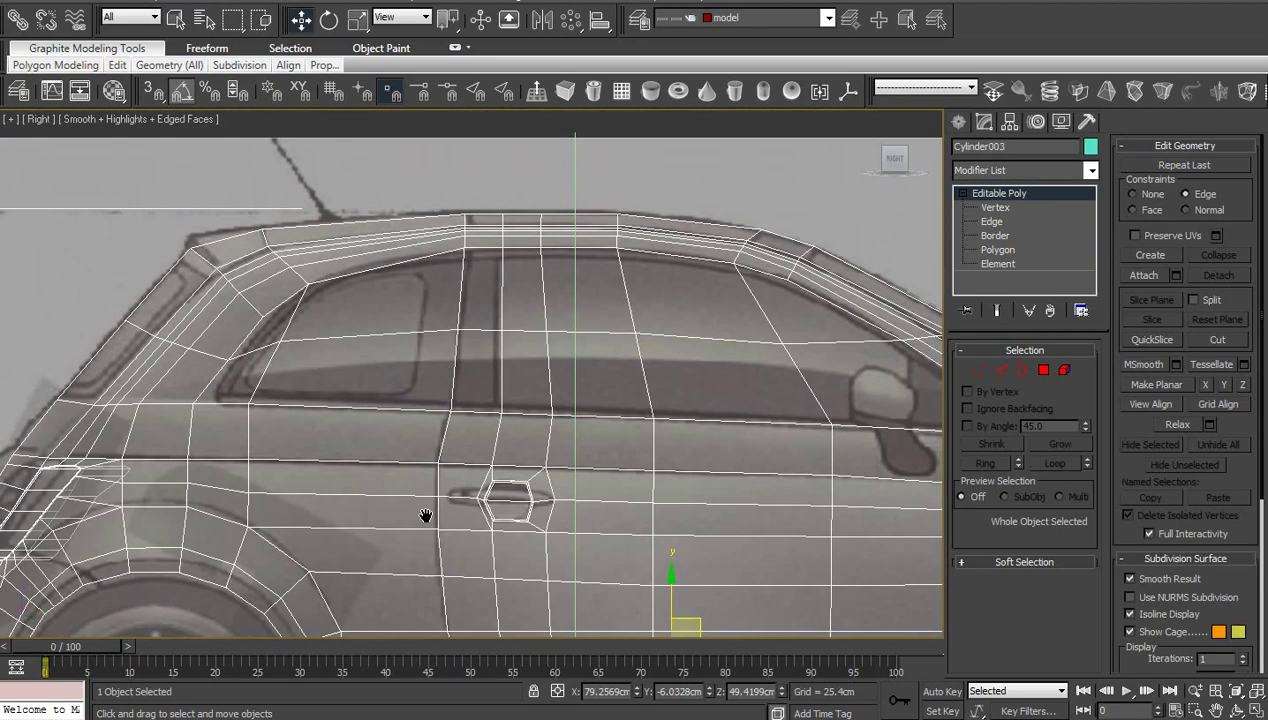
{"action": "scroll", "coordinate": [423, 511], "scroll_direction": "up", "scroll_amount": 1}
{"action": "middle_click_drag", "start_coordinate": [432, 378], "coordinate": [444, 470]}
{"action": "scroll", "coordinate": [429, 454], "scroll_direction": "up", "scroll_amount": 1}
{"action": "scroll", "coordinate": [465, 458], "scroll_direction": "down", "scroll_amount": 2}
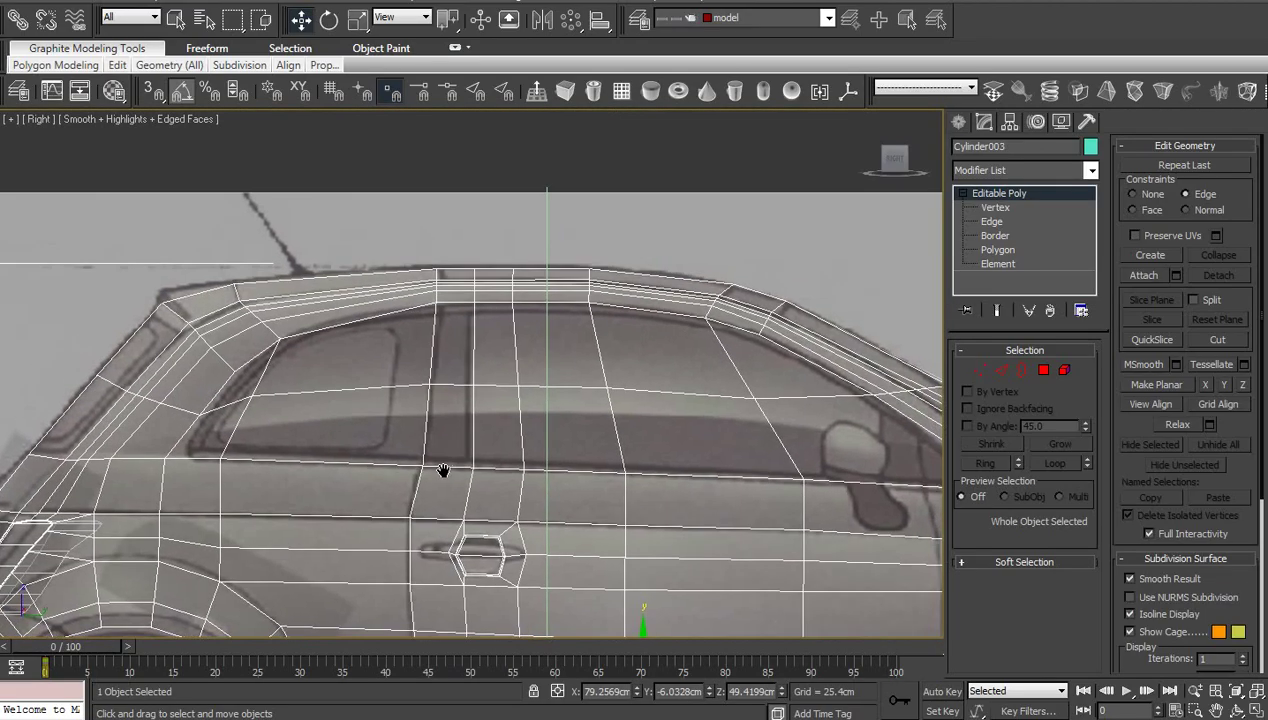
{"action": "scroll", "coordinate": [443, 470], "scroll_direction": "up", "scroll_amount": 1}
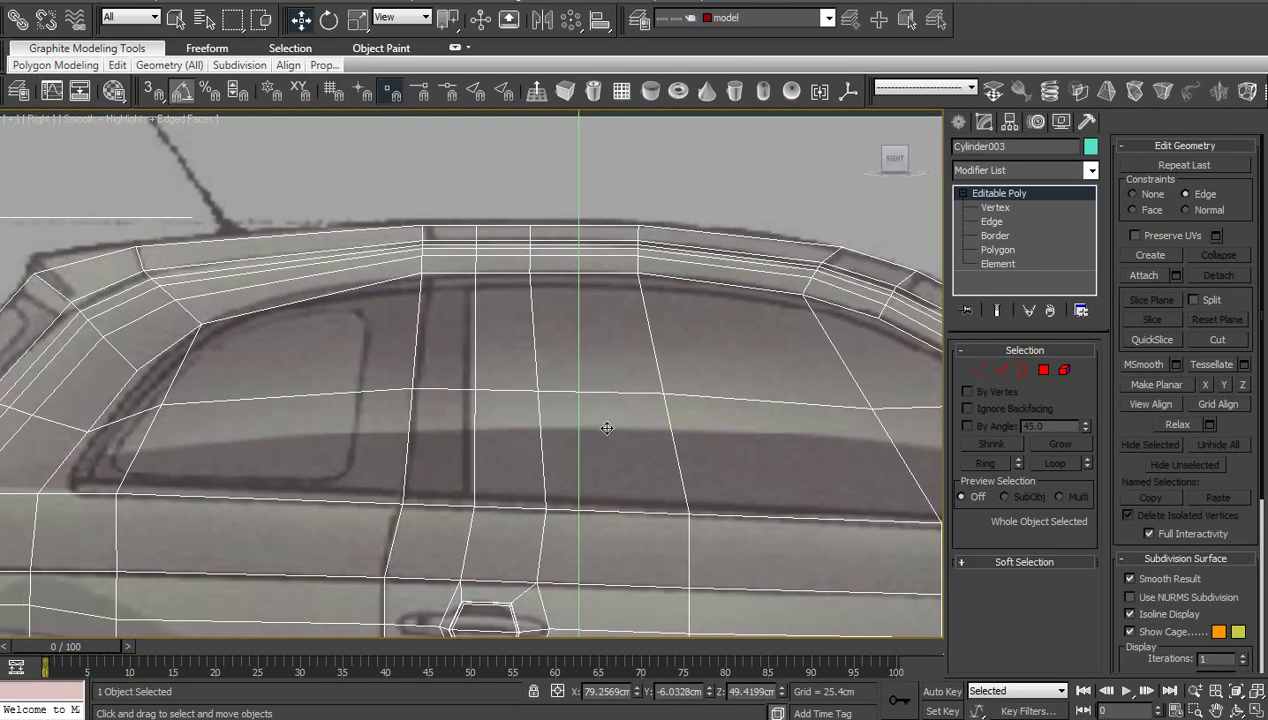
Examine how the mesh follows the rear roof edge, side window corner and tail-light area in the side reference image
{"action": "middle_click_drag", "start_coordinate": [500, 437], "coordinate": [722, 403]}
{"action": "middle_click_drag", "start_coordinate": [485, 402], "coordinate": [621, 466]}
{"action": "scroll", "coordinate": [621, 466], "scroll_direction": "up", "scroll_amount": 2}
{"action": "middle_click_drag", "start_coordinate": [581, 401], "coordinate": [577, 423]}
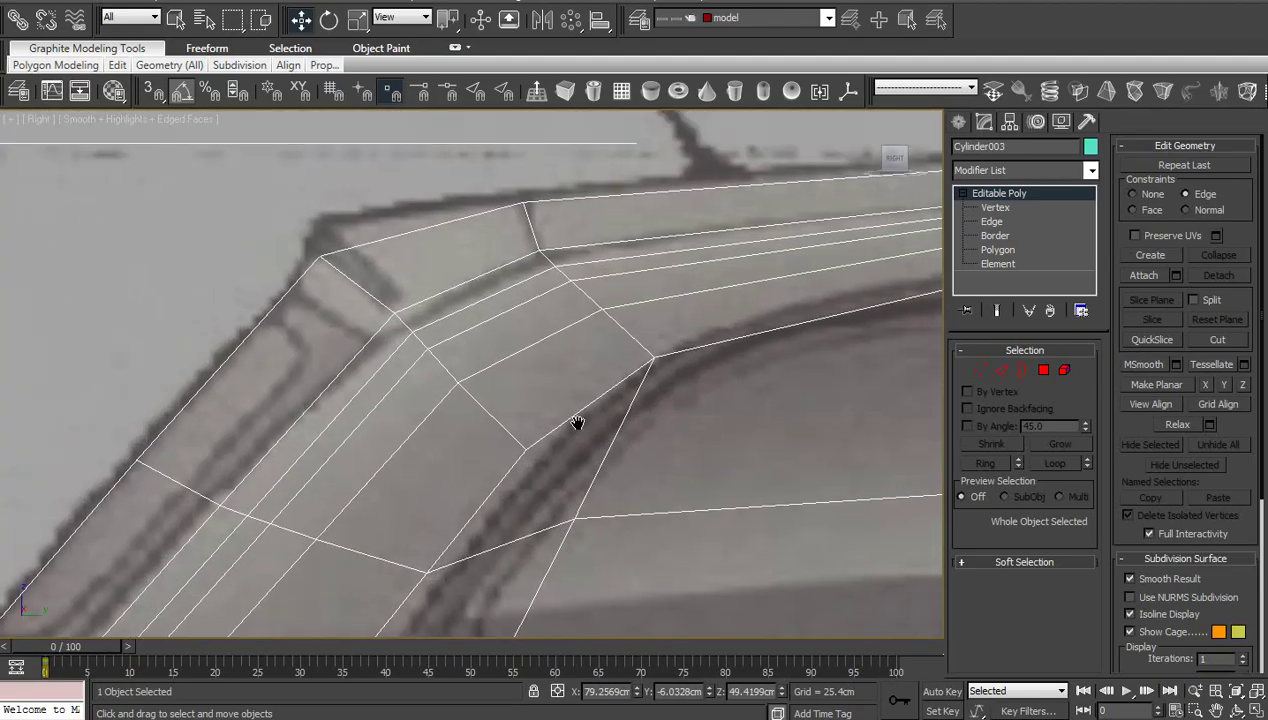
{"action": "scroll", "coordinate": [577, 428], "scroll_direction": "down", "scroll_amount": 4}
{"action": "middle_click_drag", "start_coordinate": [508, 580], "coordinate": [655, 334]}
{"action": "scroll", "coordinate": [625, 317], "scroll_direction": "up", "scroll_amount": 2}
{"action": "scroll", "coordinate": [655, 334], "scroll_direction": "up", "scroll_amount": 1}
{"action": "middle_click_drag", "start_coordinate": [510, 280], "coordinate": [706, 298]}
{"action": "middle_click_drag", "start_coordinate": [532, 401], "coordinate": [644, 326]}
{"action": "scroll", "coordinate": [644, 326], "scroll_direction": "up", "scroll_amount": 1}
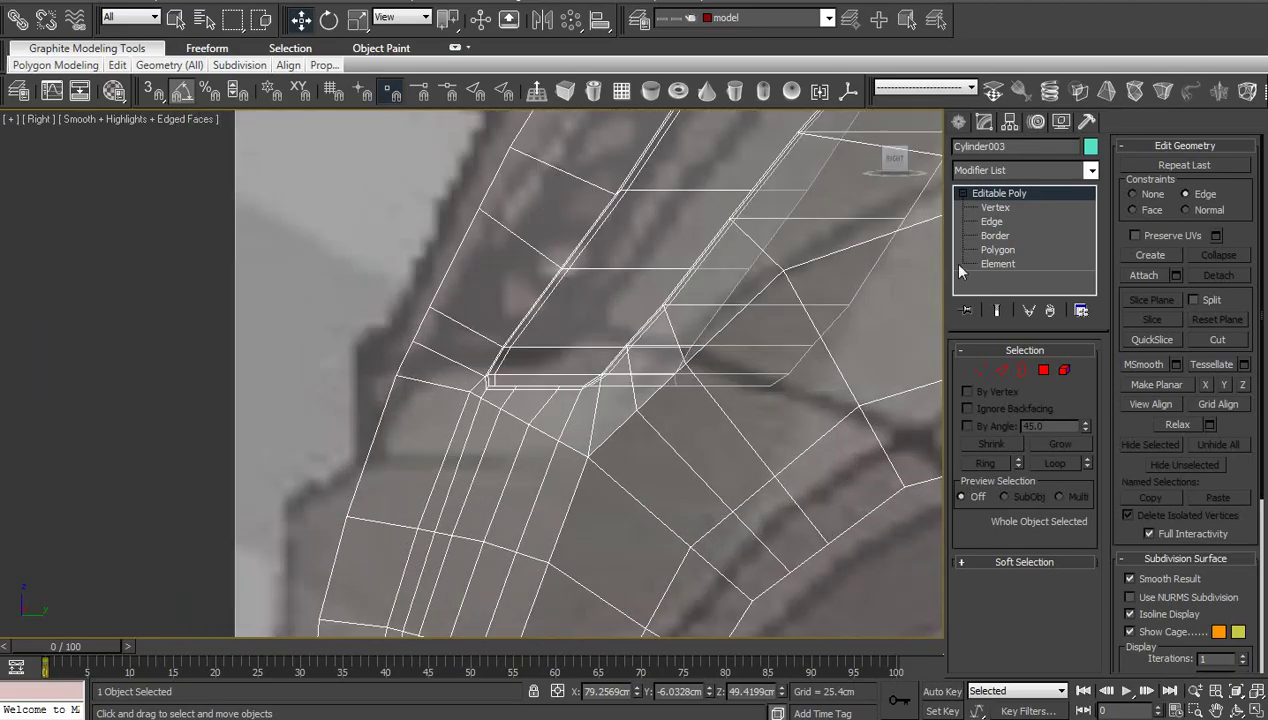
In vertex editing, set the constraints to None and move the two rear-edge vertices at the tail light's lower end outward to the reference outline
{"action": "left_click", "coordinate": [995, 208]}
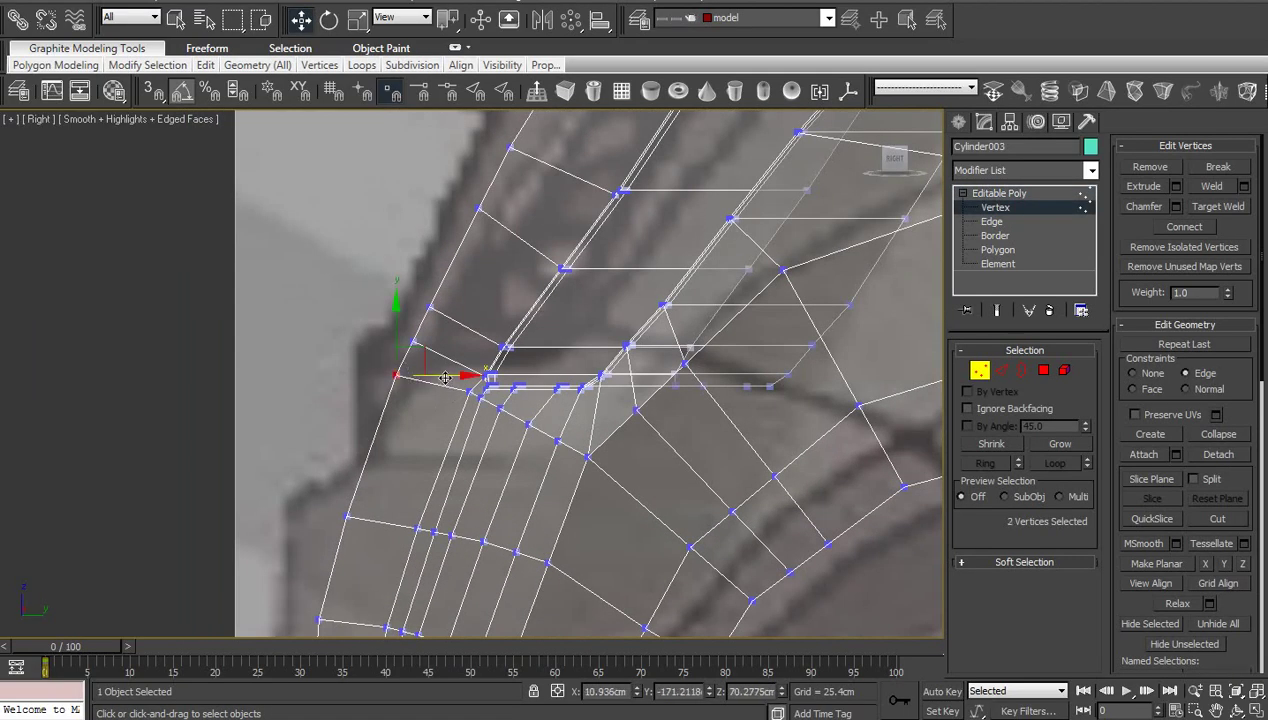
{"action": "left_click_drag", "start_coordinate": [445, 377], "coordinate": [424, 381]}
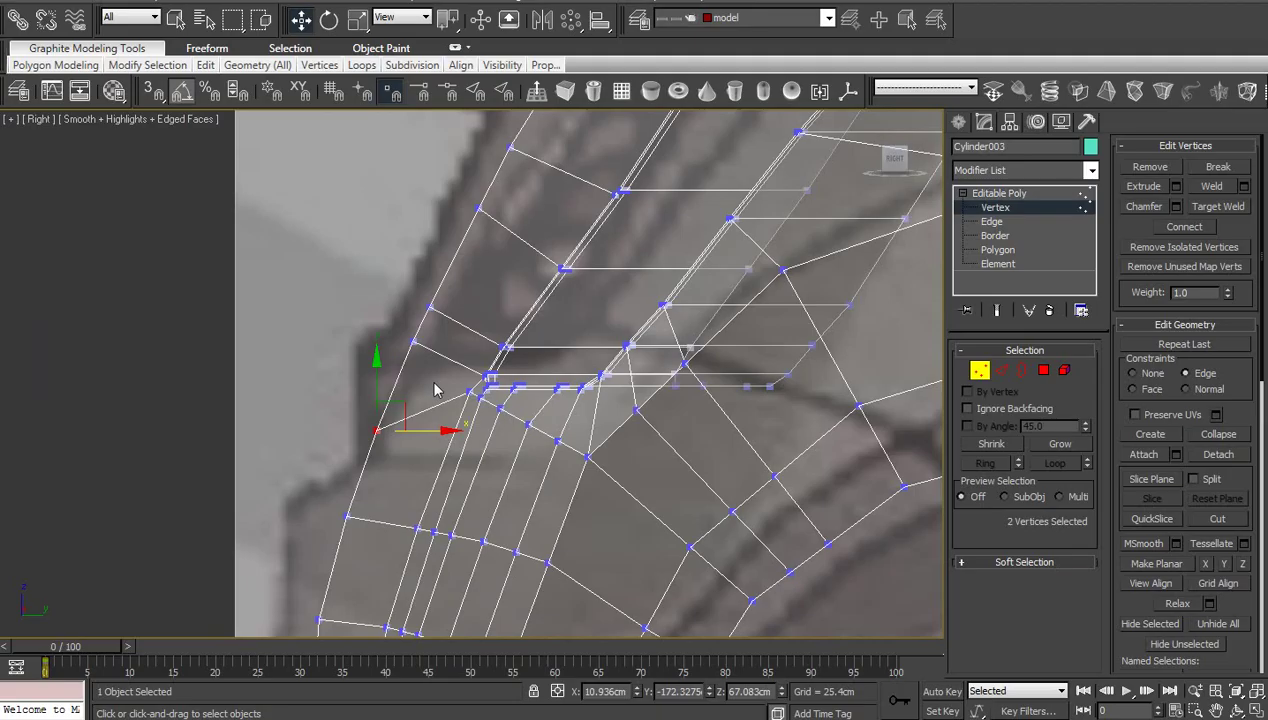
{"action": "key", "text": "ctrl+z"}
{"action": "left_click", "coordinate": [1150, 376]}
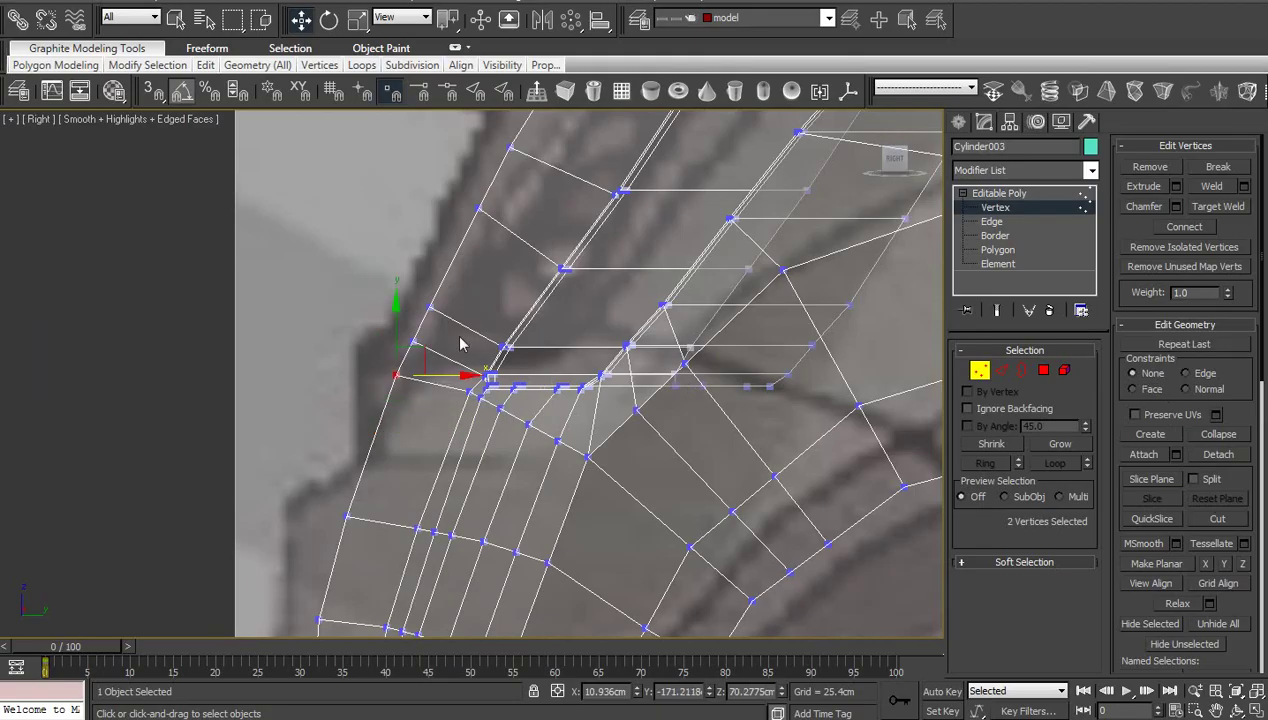
{"action": "left_click_drag", "start_coordinate": [432, 333], "coordinate": [386, 385]}
{"action": "left_click_drag", "start_coordinate": [451, 358], "coordinate": [410, 361]}
{"action": "left_click", "coordinate": [408, 411]}
Move the vertex row at the rear bumper line and the row above it rearward toward the side reference outline
{"action": "middle_click_drag", "start_coordinate": [403, 482], "coordinate": [430, 286]}
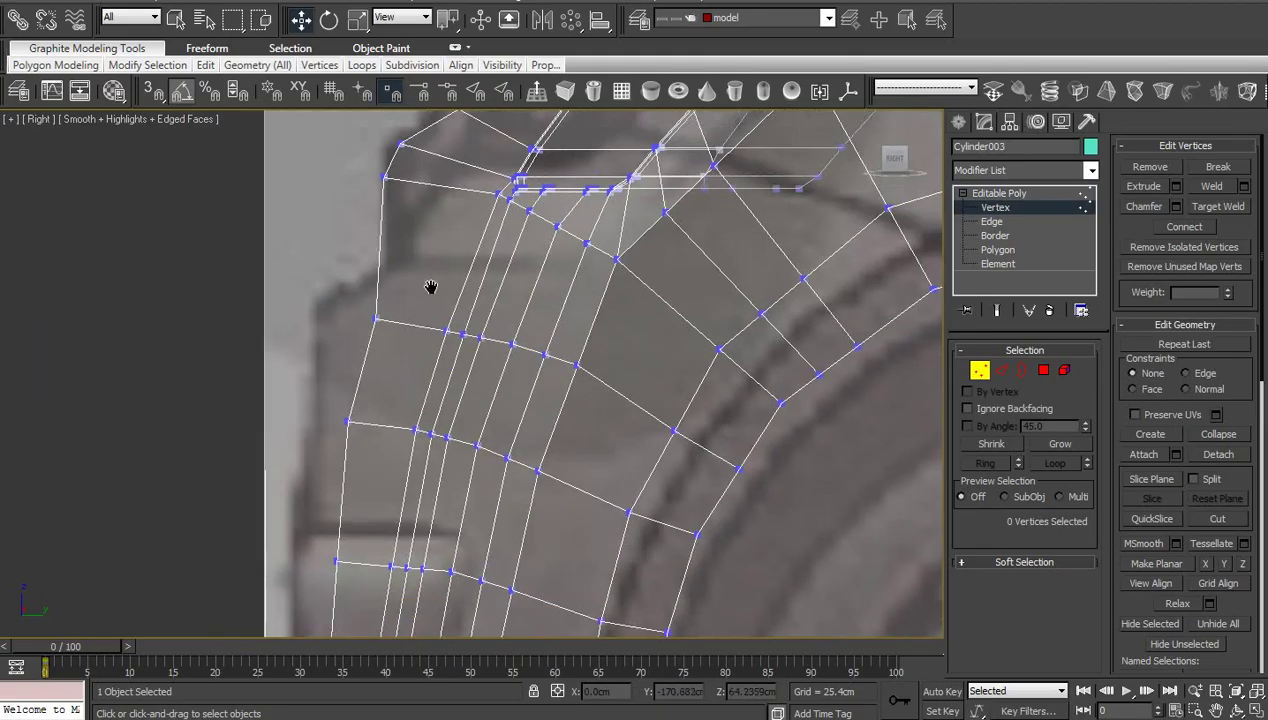
{"action": "scroll", "coordinate": [431, 279], "scroll_direction": "down", "scroll_amount": 2}
{"action": "middle_click_drag", "start_coordinate": [425, 342], "coordinate": [421, 247]}
{"action": "middle_click_drag", "start_coordinate": [422, 347], "coordinate": [423, 272]}
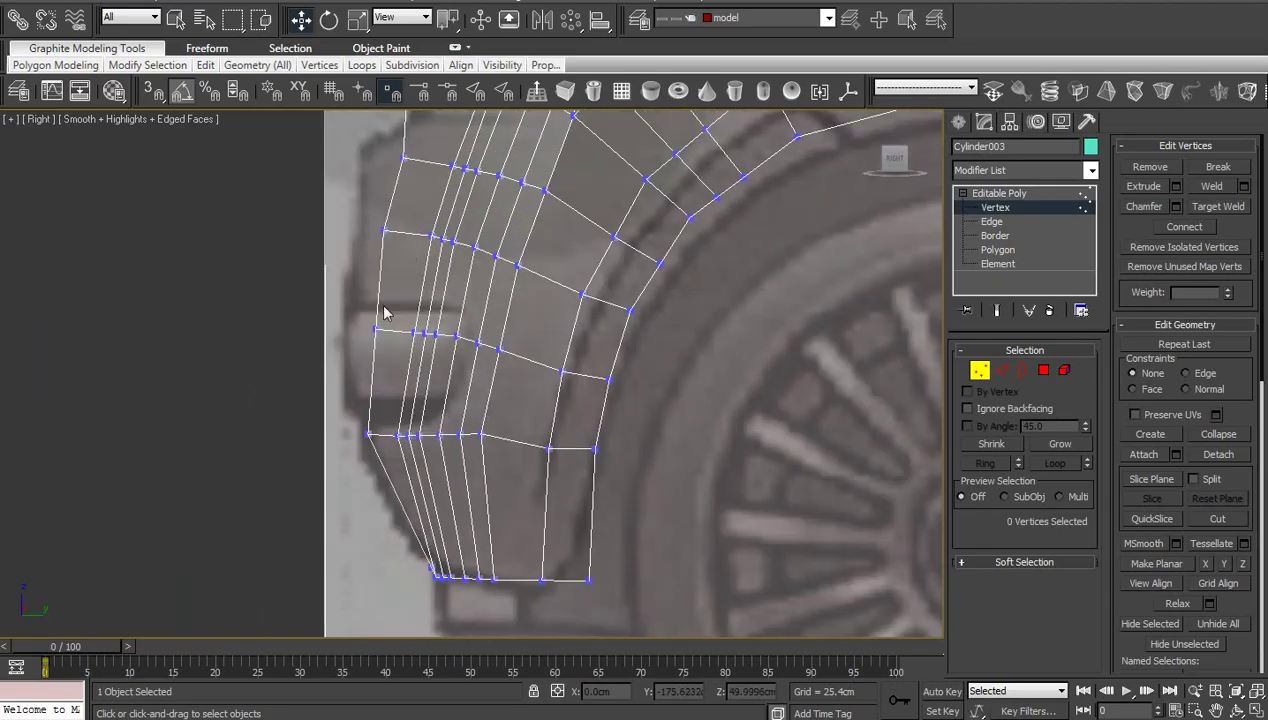
{"action": "left_click_drag", "start_coordinate": [350, 300], "coordinate": [454, 340]}
{"action": "middle_click_drag", "start_coordinate": [484, 391], "coordinate": [526, 520]}
{"action": "left_click_drag", "start_coordinate": [398, 343], "coordinate": [579, 420]}
{"action": "left_click_drag", "start_coordinate": [554, 373], "coordinate": [527, 372]}
Shift the first vertex row below the tail light rearward to the reference outline and adjust the row beneath it
{"action": "middle_click_drag", "start_coordinate": [534, 349], "coordinate": [554, 450]}
{"action": "left_click_drag", "start_coordinate": [441, 367], "coordinate": [620, 442]}
{"action": "left_click_drag", "start_coordinate": [589, 402], "coordinate": [518, 370]}
{"action": "left_click_drag", "start_coordinate": [580, 466], "coordinate": [496, 498]}
{"action": "left_click_drag", "start_coordinate": [385, 456], "coordinate": [540, 475], "text": "ctrl"}
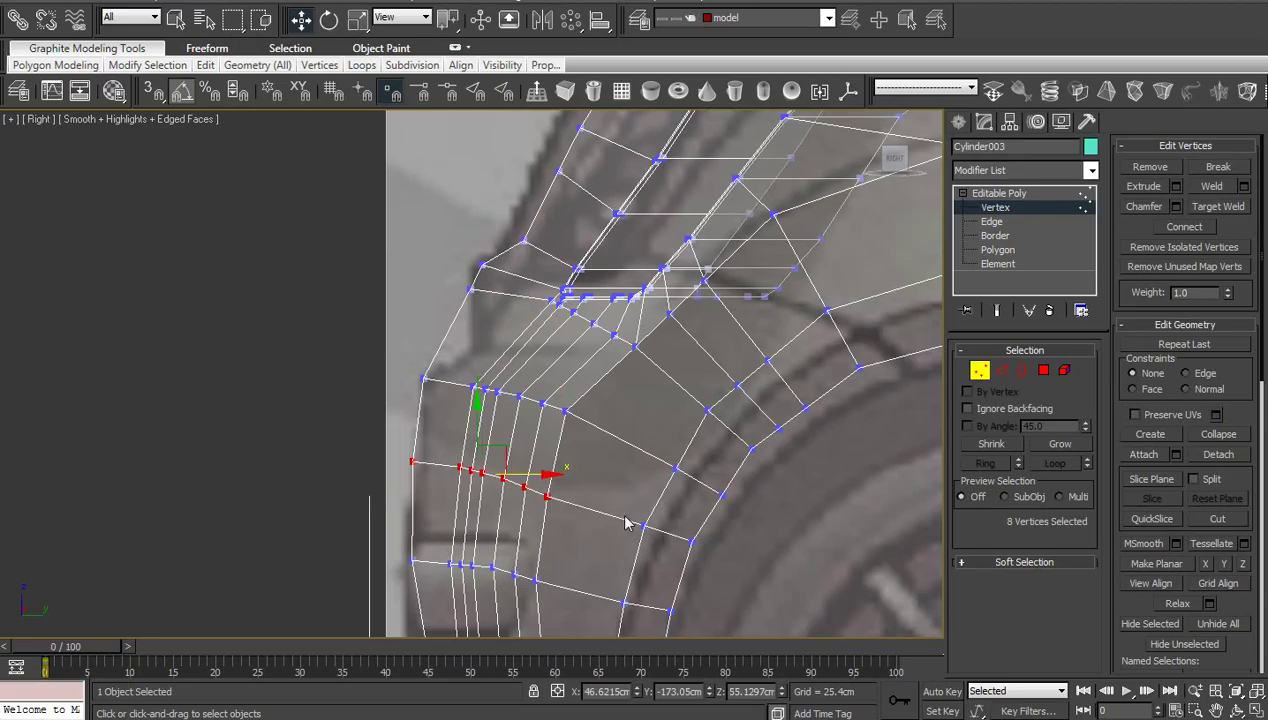
Examine the mesh against the side reference from the rear wheel arch along the windows and door to the headlight
{"action": "middle_click_drag", "start_coordinate": [628, 521], "coordinate": [478, 478]}
{"action": "scroll", "coordinate": [592, 490], "scroll_direction": "down", "scroll_amount": 2}
{"action": "mouse_move", "coordinate": [594, 490]}
{"action": "middle_mouse_down"}
{"action": "mouse_move", "coordinate": [557, 508]}
{"action": "mouse_move", "coordinate": [574, 521]}
{"action": "mouse_move", "coordinate": [584, 505]}
{"action": "middle_mouse_up"}
{"action": "scroll", "coordinate": [584, 491], "scroll_direction": "down", "scroll_amount": 2}
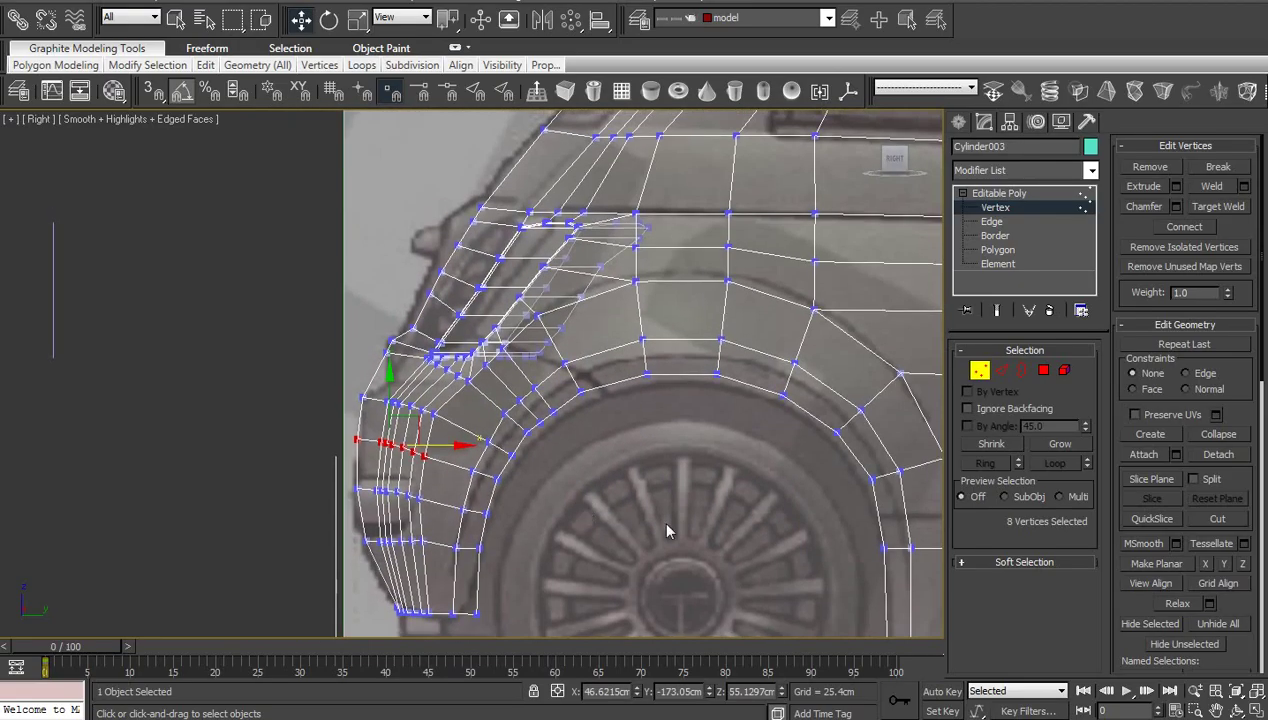
{"action": "scroll", "coordinate": [667, 524], "scroll_direction": "down", "scroll_amount": 2}
{"action": "middle_click_drag", "start_coordinate": [667, 522], "coordinate": [552, 468]}
{"action": "middle_click_drag", "start_coordinate": [911, 386], "coordinate": [615, 489]}
{"action": "middle_click_drag", "start_coordinate": [697, 409], "coordinate": [730, 514]}
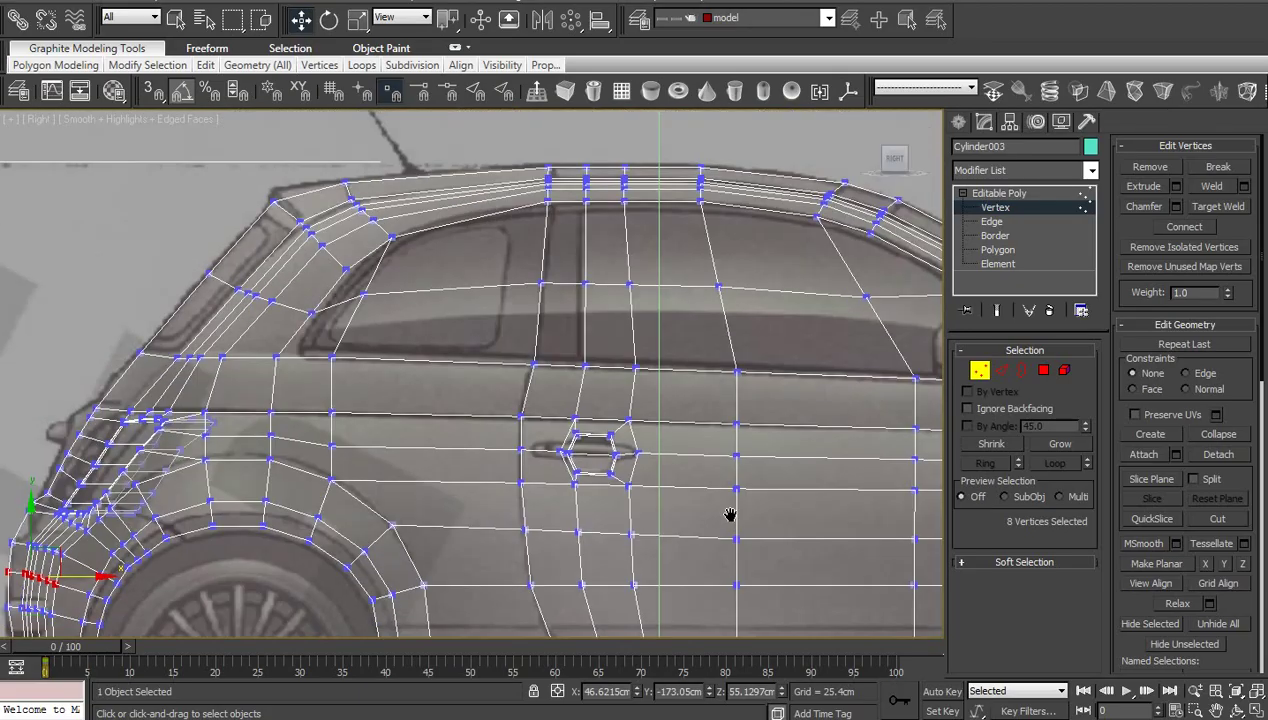
{"action": "scroll", "coordinate": [735, 515], "scroll_direction": "down", "scroll_amount": 2}
{"action": "middle_click_drag", "start_coordinate": [936, 564], "coordinate": [620, 518]}
{"action": "scroll", "coordinate": [621, 520], "scroll_direction": "up", "scroll_amount": 4}
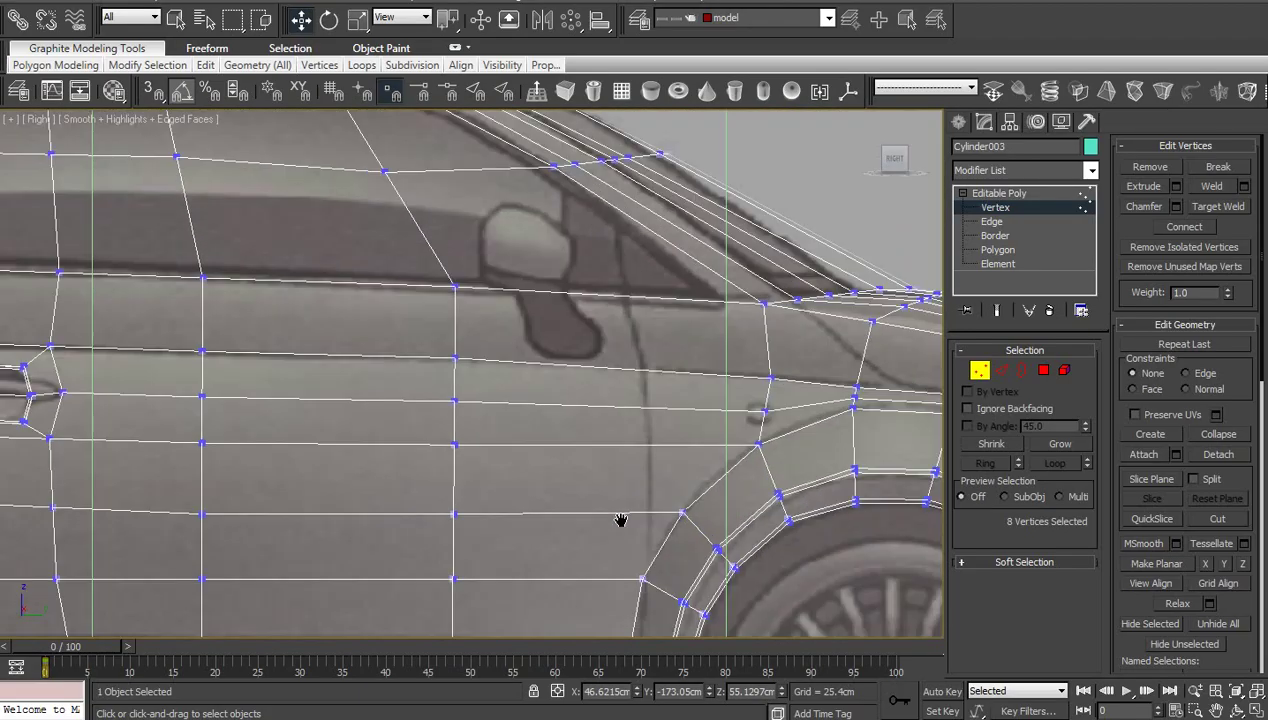
{"action": "scroll", "coordinate": [610, 443], "scroll_direction": "down", "scroll_amount": 2}
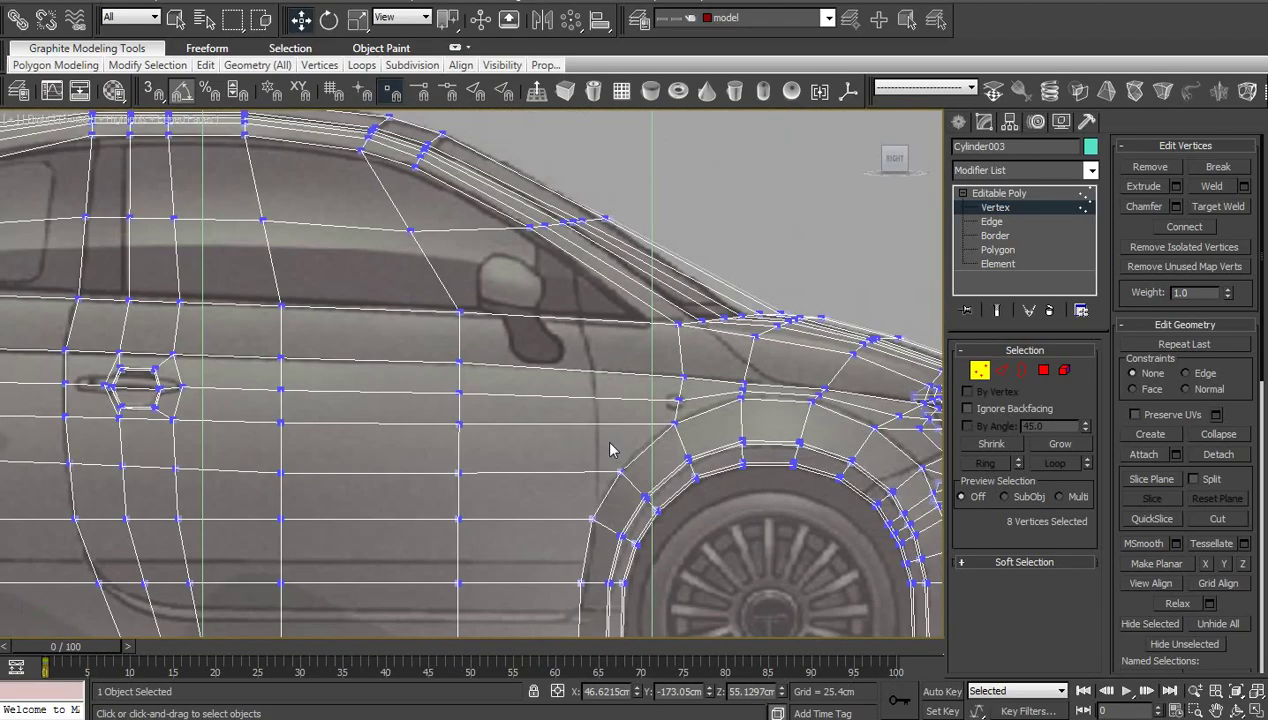
{"action": "scroll", "coordinate": [612, 444], "scroll_direction": "down", "scroll_amount": 2}
{"action": "middle_click_drag", "start_coordinate": [683, 466], "coordinate": [498, 458]}
{"action": "scroll", "coordinate": [498, 458], "scroll_direction": "up", "scroll_amount": 2}
{"action": "middle_click_drag", "start_coordinate": [628, 486], "coordinate": [371, 456]}
{"action": "scroll", "coordinate": [419, 450], "scroll_direction": "up", "scroll_amount": 1}
{"action": "scroll", "coordinate": [490, 472], "scroll_direction": "up", "scroll_amount": 2}
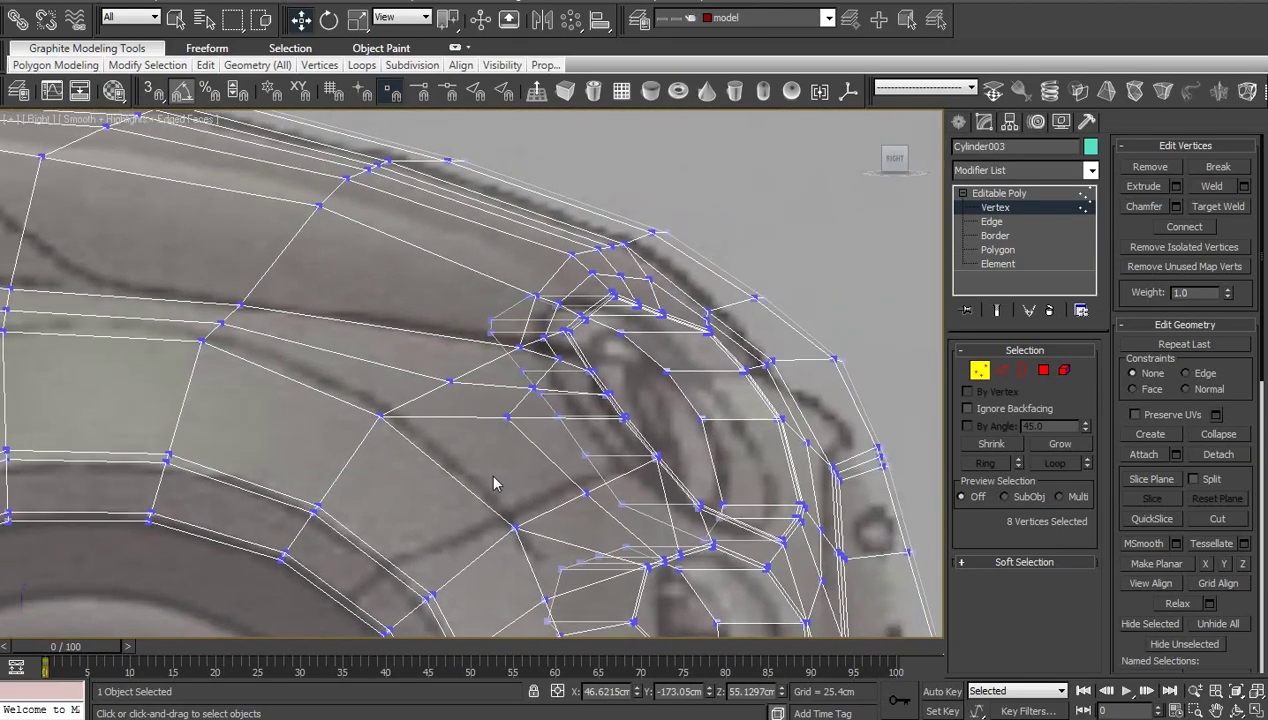
Move the vertex above the headlight about 0.4 cm forward and 0.2 cm up, onto the hood outline in the side reference
{"action": "middle_click_drag", "start_coordinate": [517, 466], "coordinate": [325, 509]}
{"action": "scroll", "coordinate": [327, 509], "scroll_direction": "up", "scroll_amount": 2}
{"action": "middle_click_drag", "start_coordinate": [437, 462], "coordinate": [430, 495]}
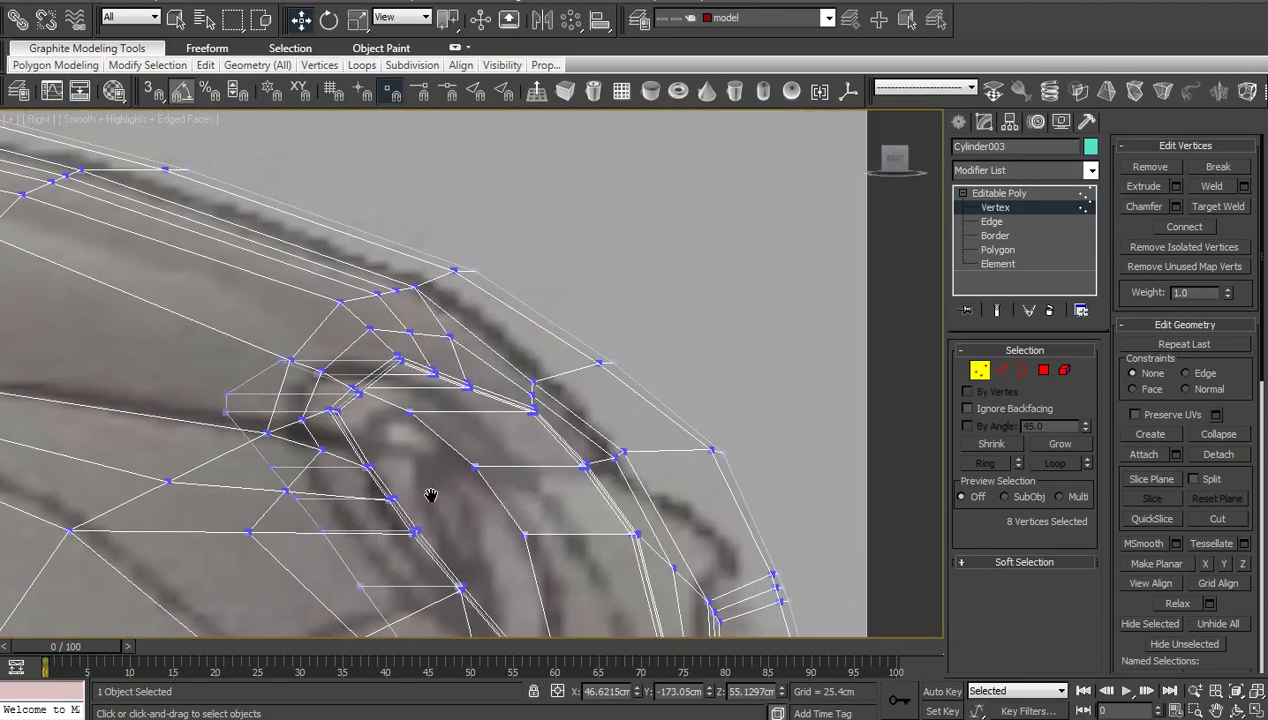
{"action": "middle_click_drag", "start_coordinate": [517, 480], "coordinate": [491, 497]}
{"action": "scroll", "coordinate": [490, 492], "scroll_direction": "up", "scroll_amount": 2}
{"action": "left_click", "coordinate": [523, 404]}
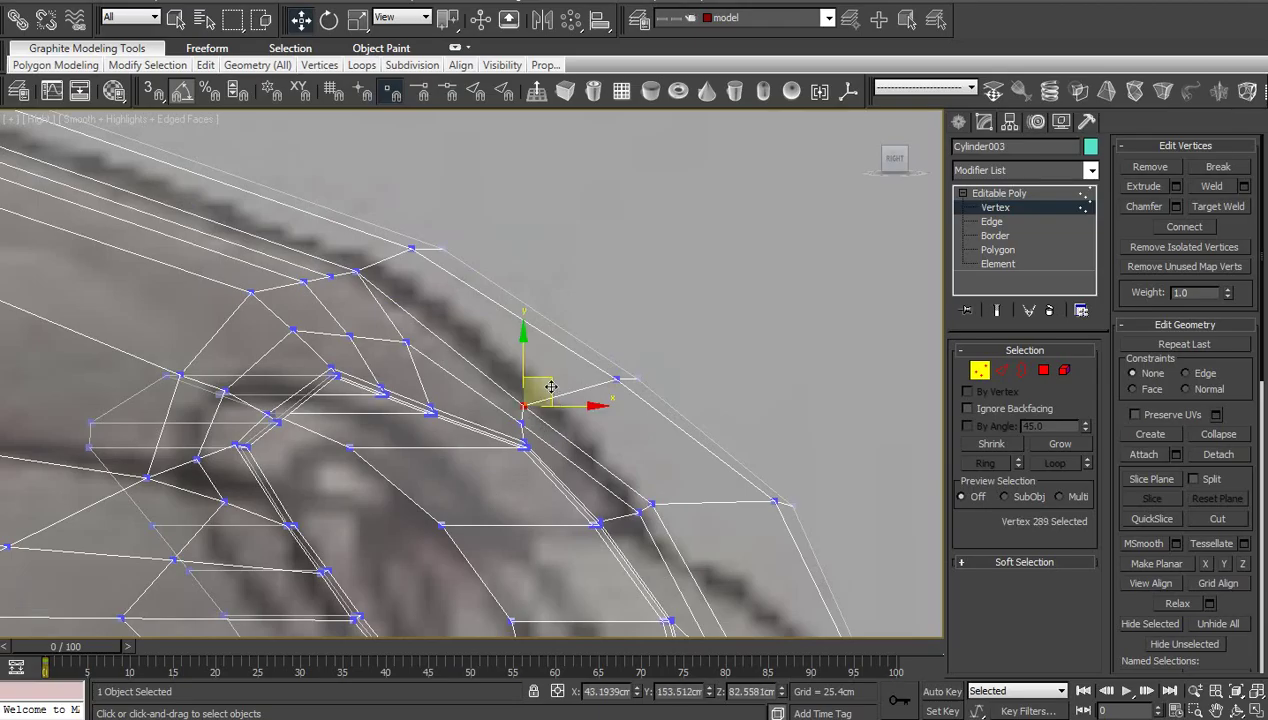
{"action": "left_click_drag", "start_coordinate": [550, 386], "coordinate": [560, 380]}
{"action": "scroll", "coordinate": [578, 455], "scroll_direction": "down", "scroll_amount": 2}
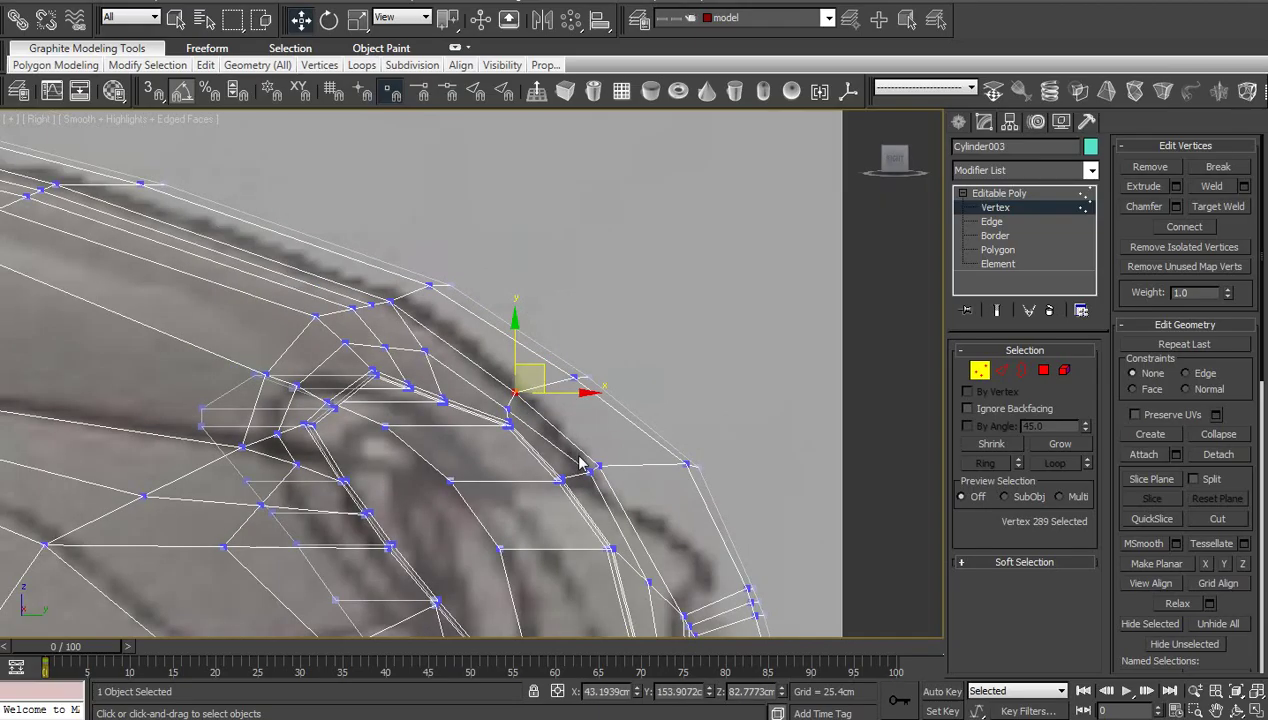
Examine the headlight, fog-light, front bumper and front wheel-arch mesh against the side reference image
{"action": "middle_click_drag", "start_coordinate": [578, 455], "coordinate": [602, 408]}
{"action": "scroll", "coordinate": [600, 484], "scroll_direction": "down", "scroll_amount": 2}
{"action": "middle_click_drag", "start_coordinate": [636, 513], "coordinate": [611, 402]}
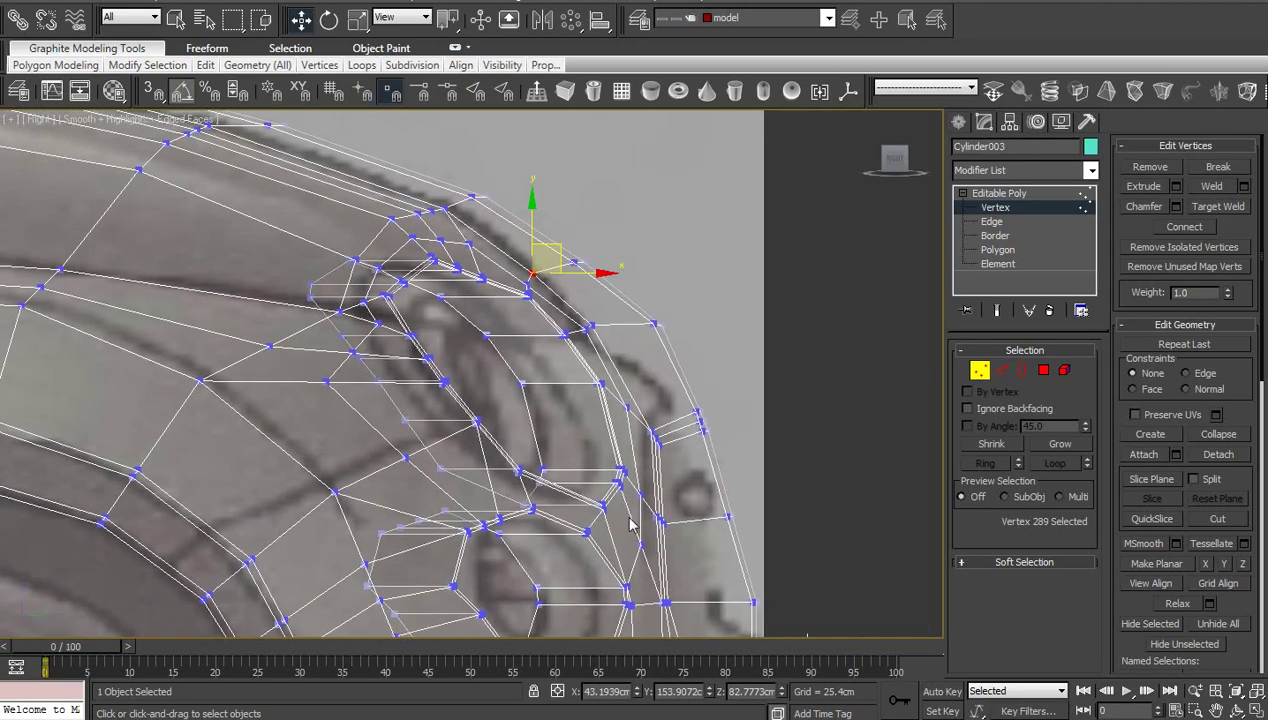
{"action": "middle_click_drag", "start_coordinate": [625, 520], "coordinate": [606, 386]}
{"action": "middle_click_drag", "start_coordinate": [624, 496], "coordinate": [512, 369]}
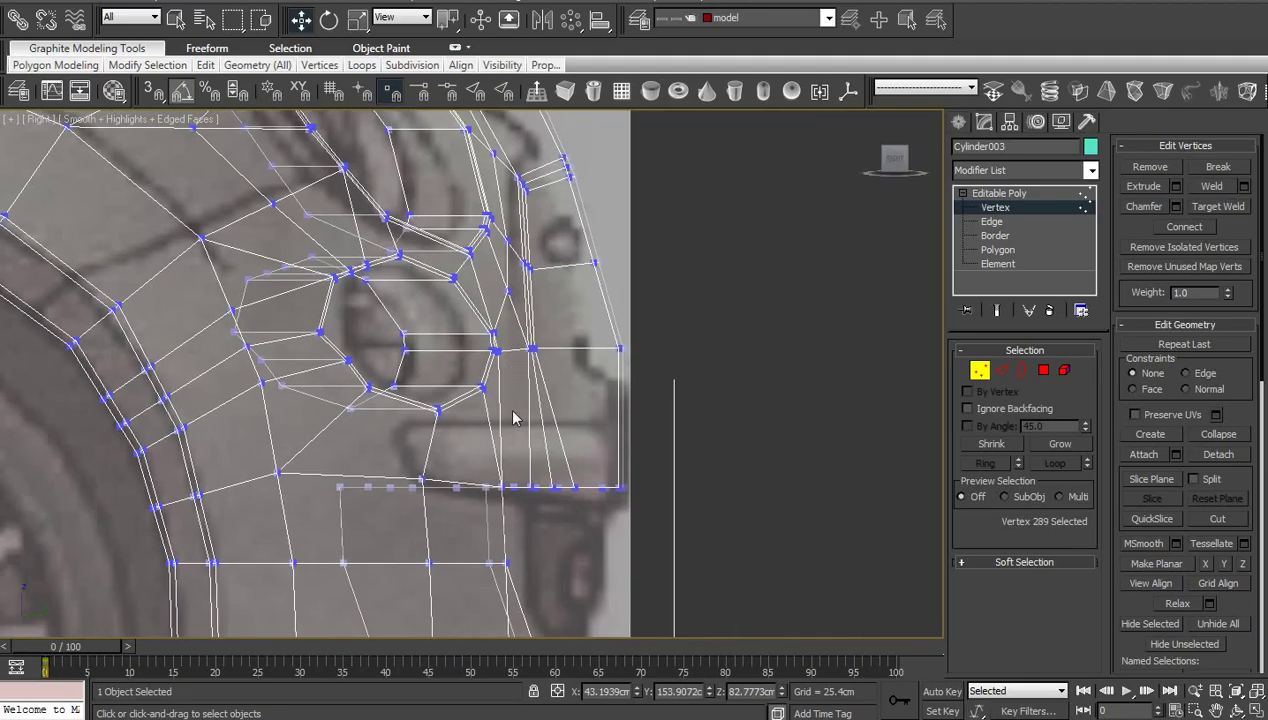
{"action": "scroll", "coordinate": [495, 436], "scroll_direction": "down", "scroll_amount": 2}
{"action": "middle_click_drag", "start_coordinate": [503, 442], "coordinate": [532, 371]}
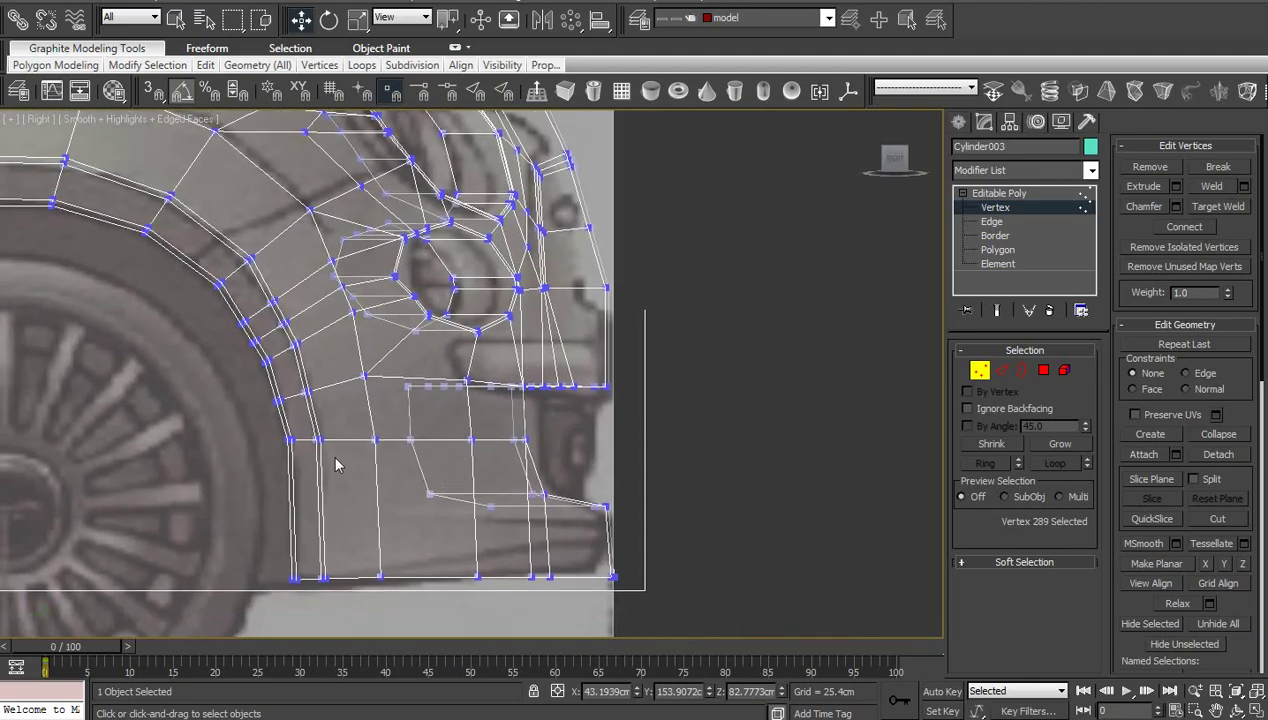
{"action": "middle_click_drag", "start_coordinate": [336, 465], "coordinate": [526, 540]}
{"action": "middle_click_drag", "start_coordinate": [479, 376], "coordinate": [550, 511]}
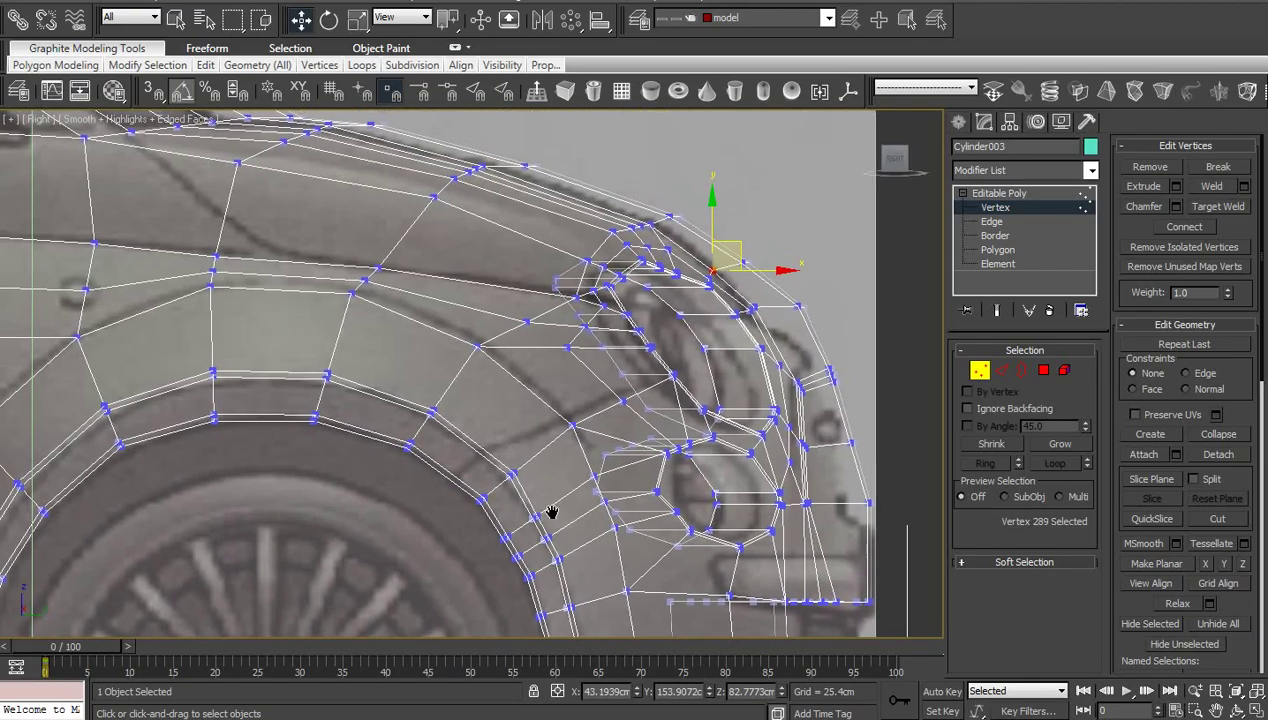
{"action": "middle_click_drag", "start_coordinate": [504, 460], "coordinate": [537, 488]}
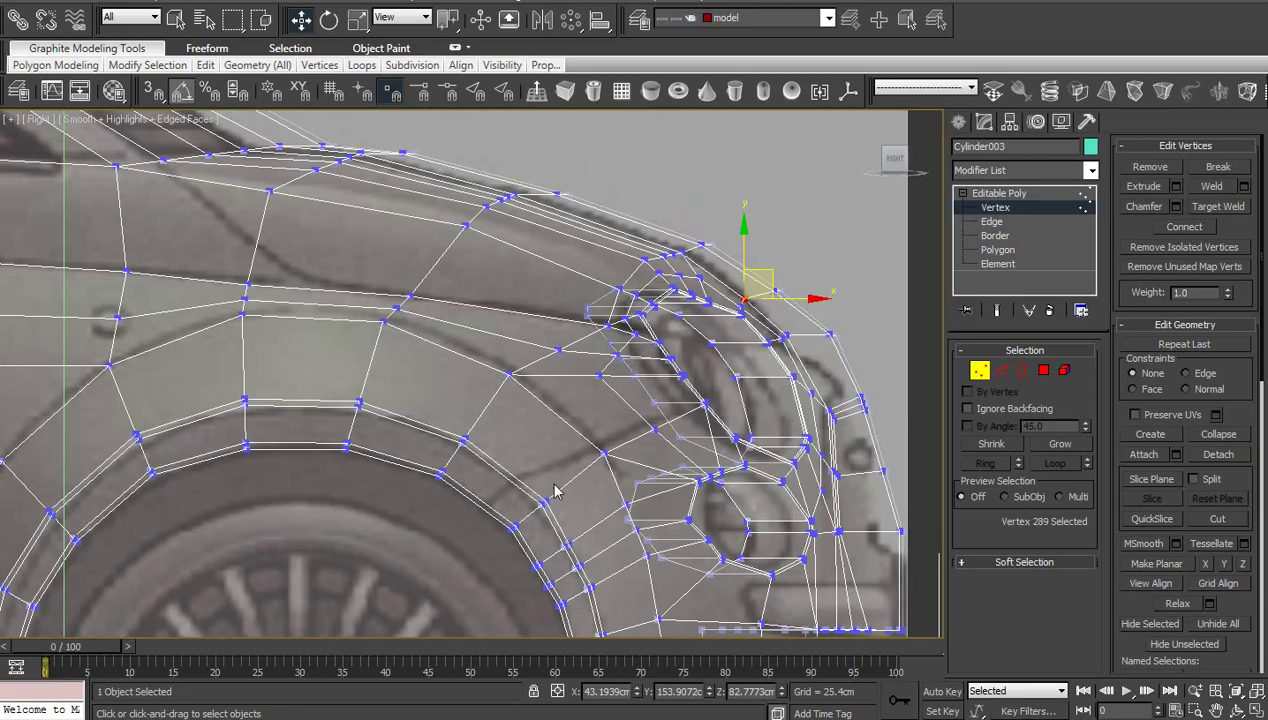
{"action": "middle_click_drag", "start_coordinate": [555, 484], "coordinate": [601, 525]}
{"action": "scroll", "coordinate": [540, 515], "scroll_direction": "down", "scroll_amount": 2}
{"action": "middle_click_drag", "start_coordinate": [483, 519], "coordinate": [617, 418]}
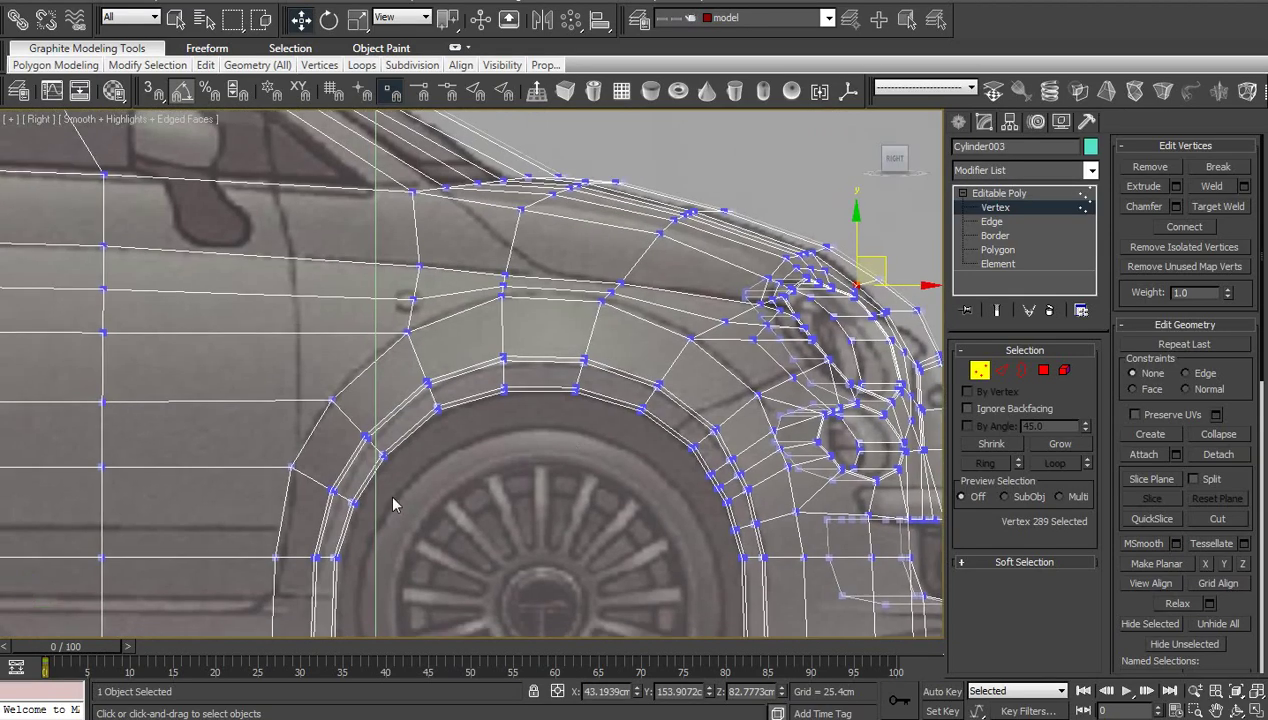
Examine the door, sill, rear quarter panel and upper tail-light mesh against the side reference image
{"action": "middle_click_drag", "start_coordinate": [320, 508], "coordinate": [568, 438]}
{"action": "middle_click_drag", "start_coordinate": [362, 489], "coordinate": [736, 493]}
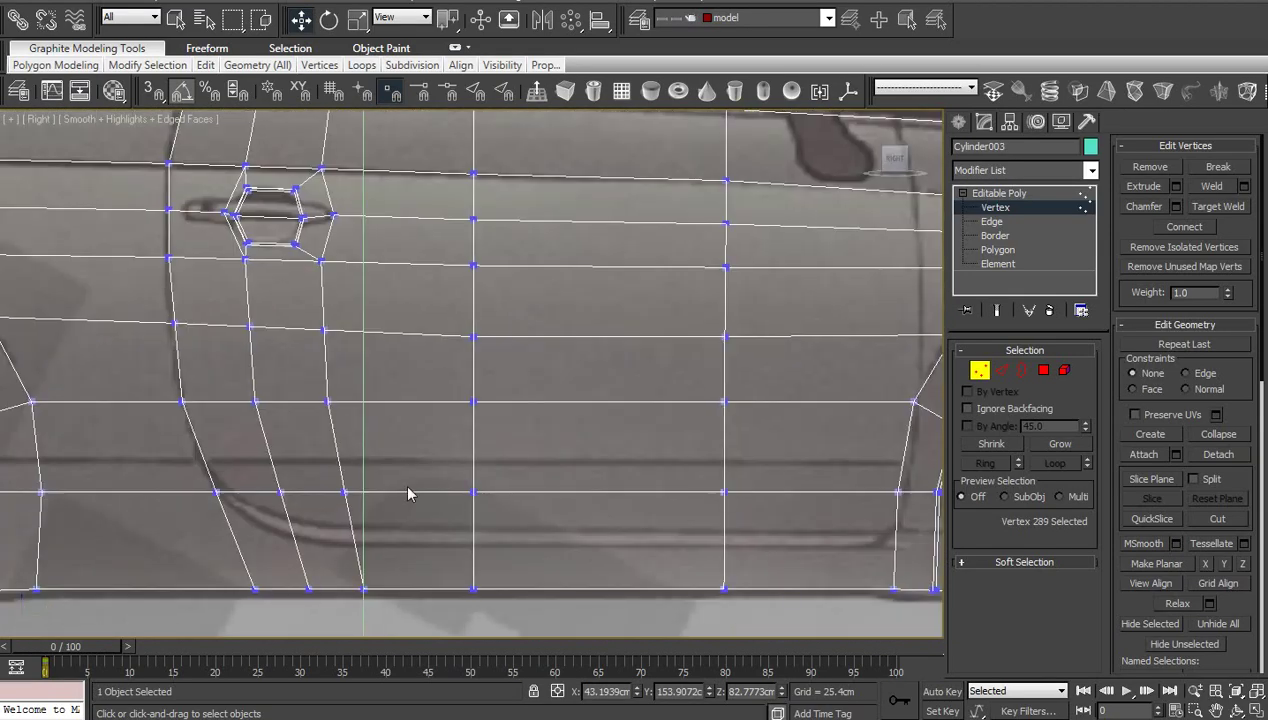
{"action": "middle_click_drag", "start_coordinate": [408, 493], "coordinate": [675, 502]}
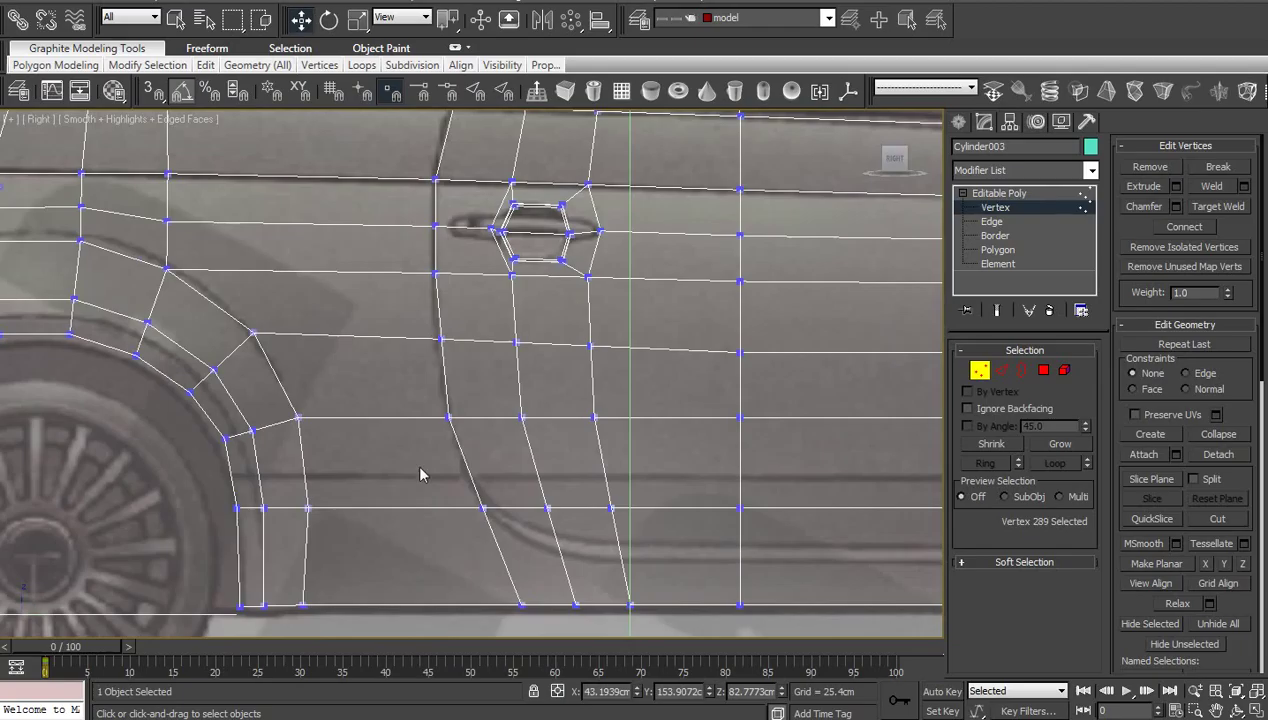
{"action": "middle_click_drag", "start_coordinate": [370, 393], "coordinate": [693, 588]}
{"action": "middle_click_drag", "start_coordinate": [395, 435], "coordinate": [473, 518]}
{"action": "scroll", "coordinate": [475, 518], "scroll_direction": "up", "scroll_amount": 2}
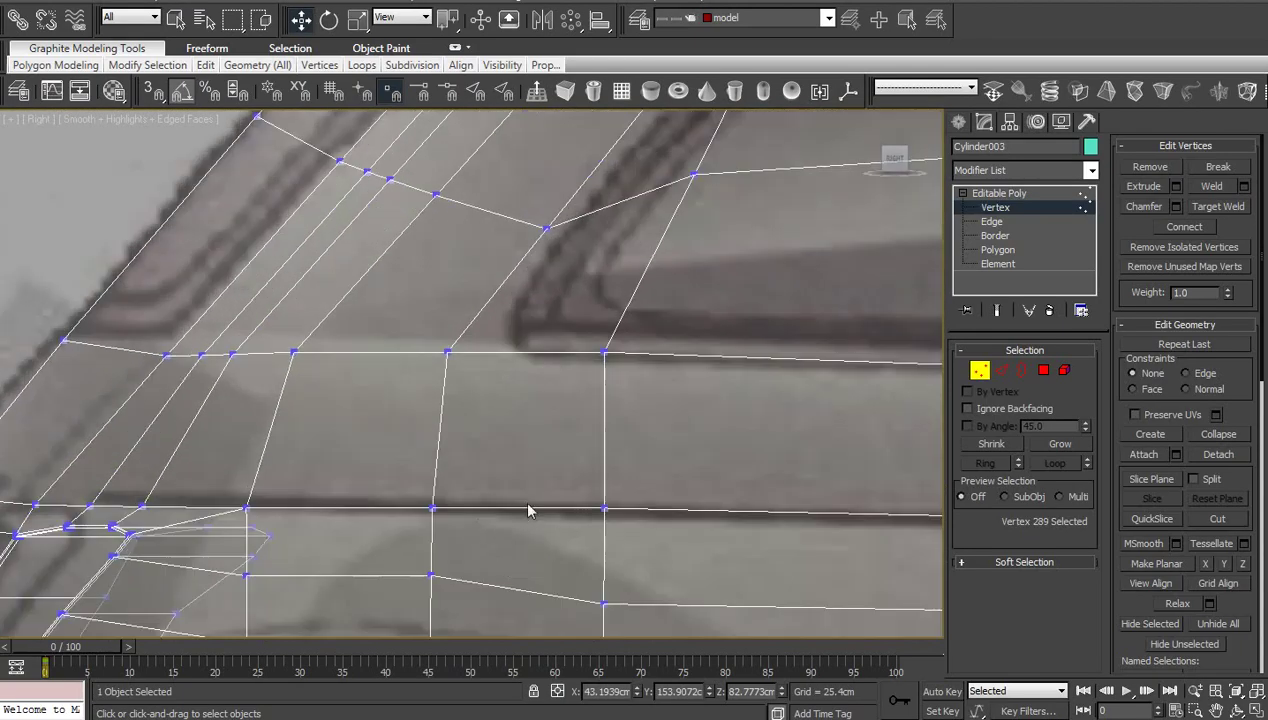
{"action": "scroll", "coordinate": [515, 485], "scroll_direction": "down", "scroll_amount": 2}
{"action": "middle_click_drag", "start_coordinate": [505, 468], "coordinate": [352, 553]}
{"action": "scroll", "coordinate": [354, 553], "scroll_direction": "up", "scroll_amount": 2}
{"action": "scroll", "coordinate": [486, 510], "scroll_direction": "down", "scroll_amount": 1}
{"action": "middle_click_drag", "start_coordinate": [489, 509], "coordinate": [568, 522]}
{"action": "scroll", "coordinate": [473, 530], "scroll_direction": "down", "scroll_amount": 3}
{"action": "middle_click_drag", "start_coordinate": [439, 507], "coordinate": [503, 466]}
{"action": "scroll", "coordinate": [402, 420], "scroll_direction": "up", "scroll_amount": 5}
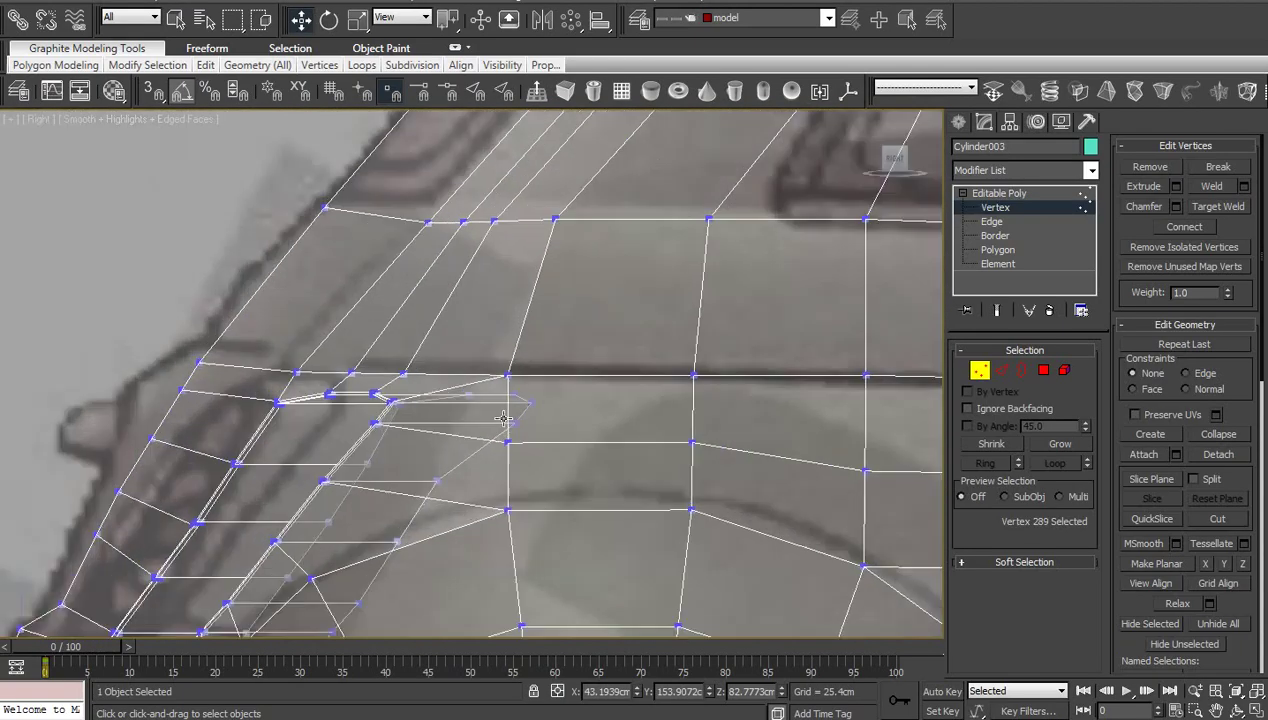
{"action": "middle_click_drag", "start_coordinate": [402, 420], "coordinate": [464, 452]}
Switch to the Front view and examine how the roof, rear window and tail-light opening match the rear reference image
{"action": "left_click", "coordinate": [878, 163]}
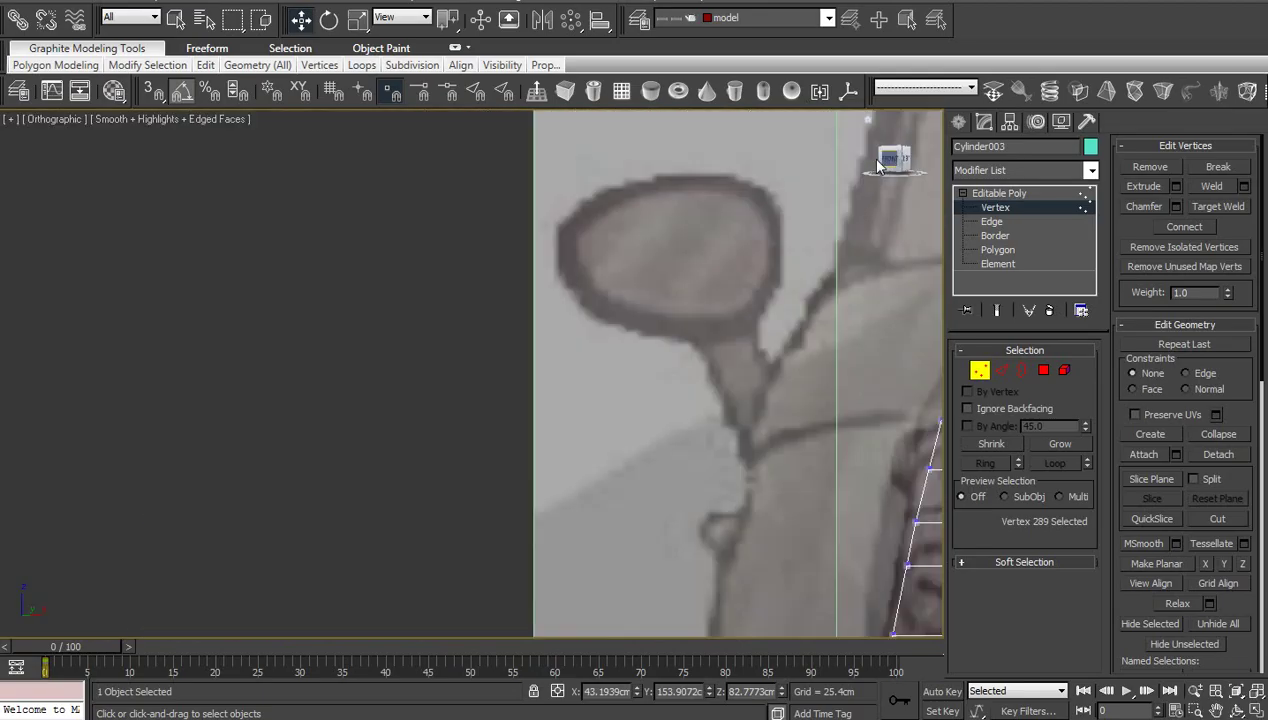
{"action": "scroll", "coordinate": [747, 399], "scroll_direction": "down", "scroll_amount": 3}
{"action": "middle_click_drag", "start_coordinate": [765, 398], "coordinate": [496, 388]}
{"action": "middle_click_drag", "start_coordinate": [700, 422], "coordinate": [312, 425]}
{"action": "scroll", "coordinate": [316, 426], "scroll_direction": "up", "scroll_amount": 2}
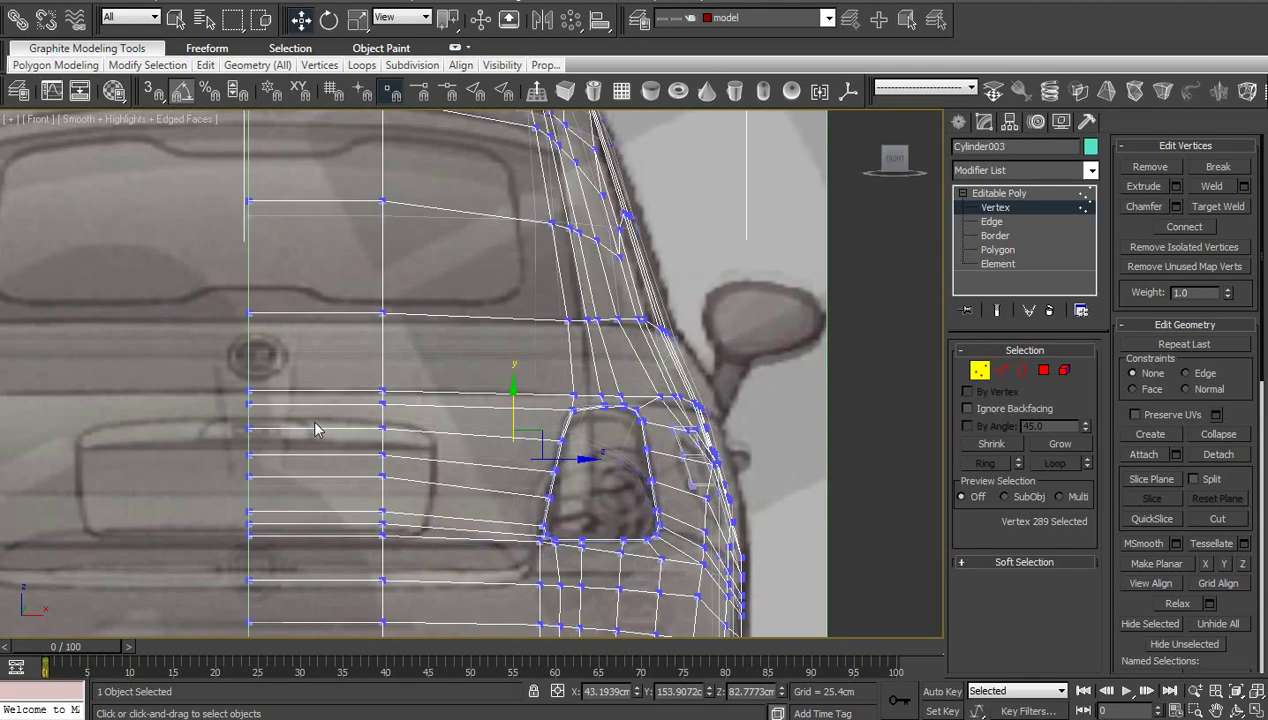
{"action": "middle_click_drag", "start_coordinate": [408, 386], "coordinate": [465, 512]}
{"action": "scroll", "coordinate": [470, 504], "scroll_direction": "up", "scroll_amount": 2}
{"action": "middle_click_drag", "start_coordinate": [482, 424], "coordinate": [486, 500]}
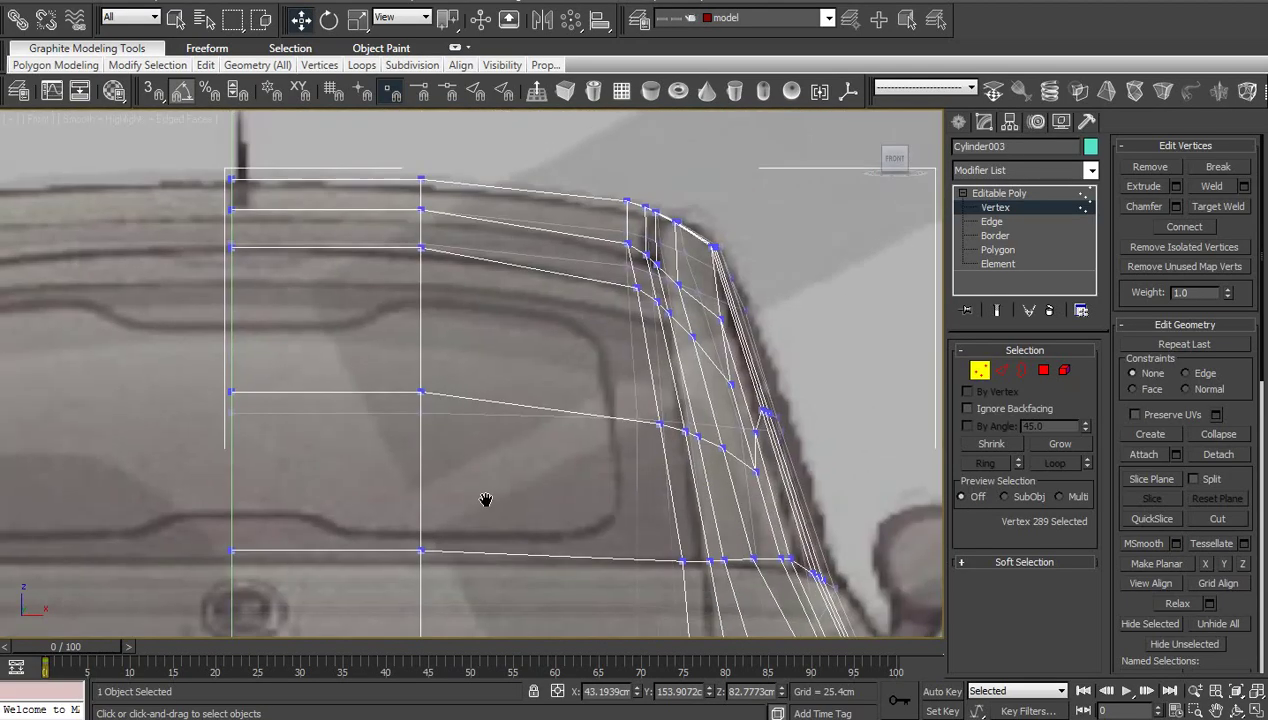
{"action": "scroll", "coordinate": [577, 524], "scroll_direction": "down", "scroll_amount": 3}
{"action": "middle_click_drag", "start_coordinate": [582, 518], "coordinate": [523, 331]}
{"action": "scroll", "coordinate": [513, 440], "scroll_direction": "up", "scroll_amount": 3}
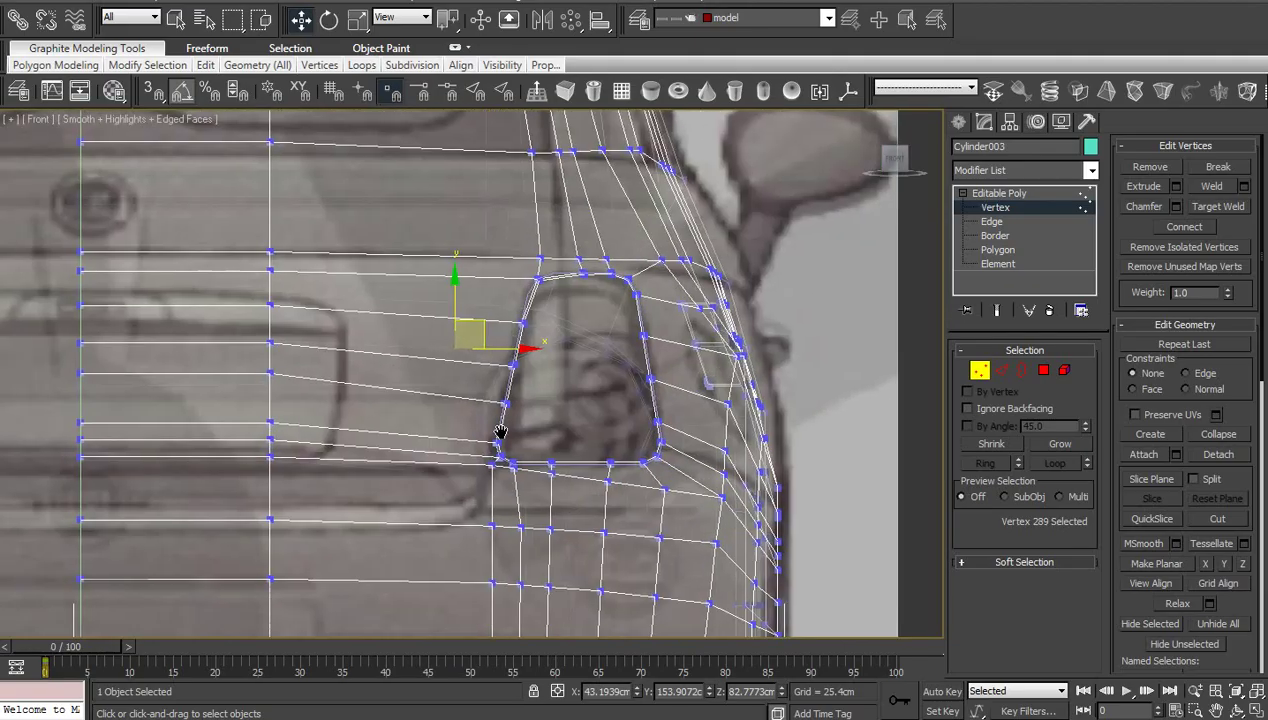
Enable Ignore Backfacing and move the two middle vertex rows in the tailgate's licence-plate area down about 2 cm
{"action": "middle_click_drag", "start_coordinate": [514, 430], "coordinate": [433, 443]}
{"action": "scroll", "coordinate": [328, 475], "scroll_direction": "down", "scroll_amount": 2}
{"action": "middle_click_drag", "start_coordinate": [318, 477], "coordinate": [511, 482]}
{"action": "scroll", "coordinate": [430, 477], "scroll_direction": "up", "scroll_amount": 2}
{"action": "scroll", "coordinate": [509, 478], "scroll_direction": "up", "scroll_amount": 2}
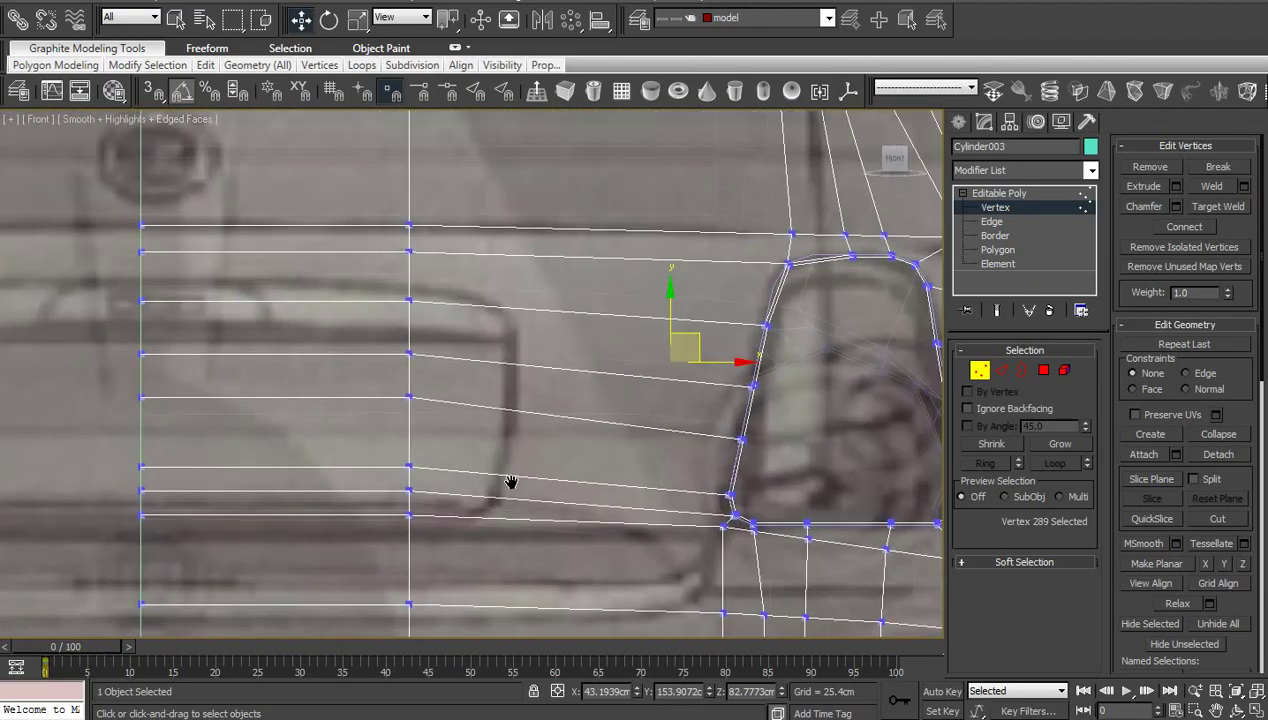
{"action": "left_click", "coordinate": [967, 408]}
{"action": "left_click_drag", "start_coordinate": [450, 344], "coordinate": [136, 432]}
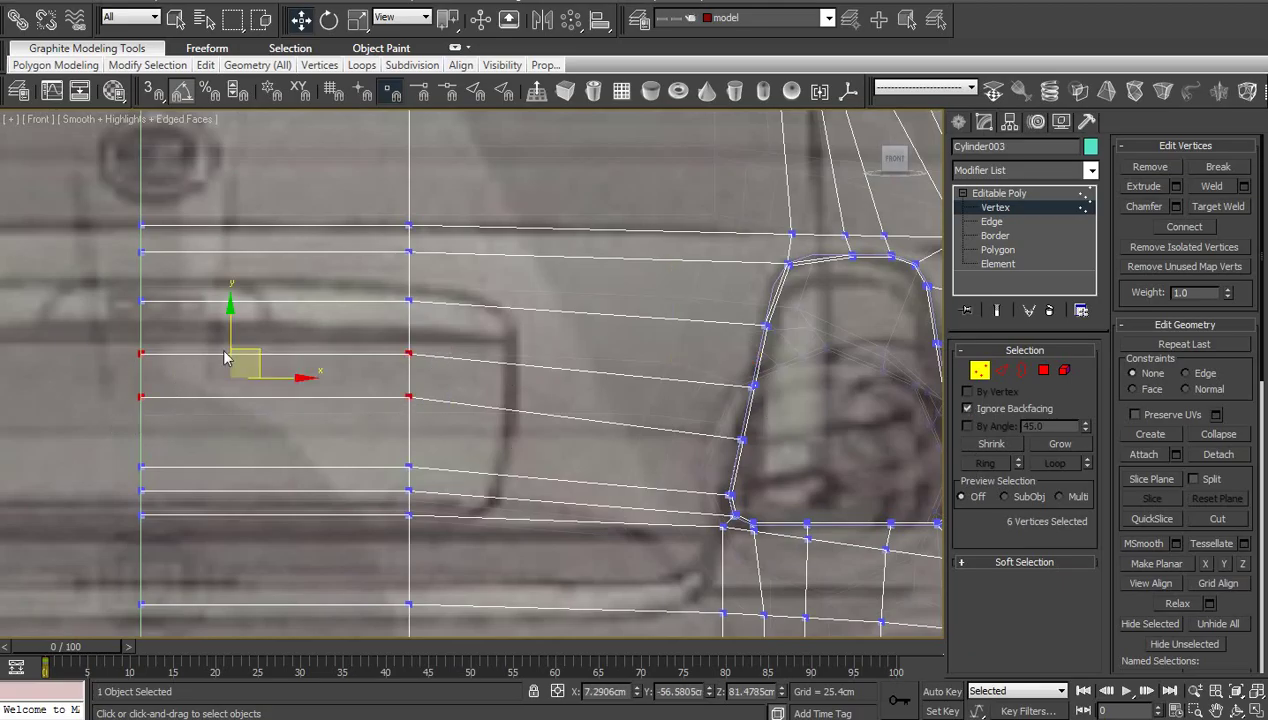
{"action": "left_click_drag", "start_coordinate": [229, 332], "coordinate": [229, 356]}
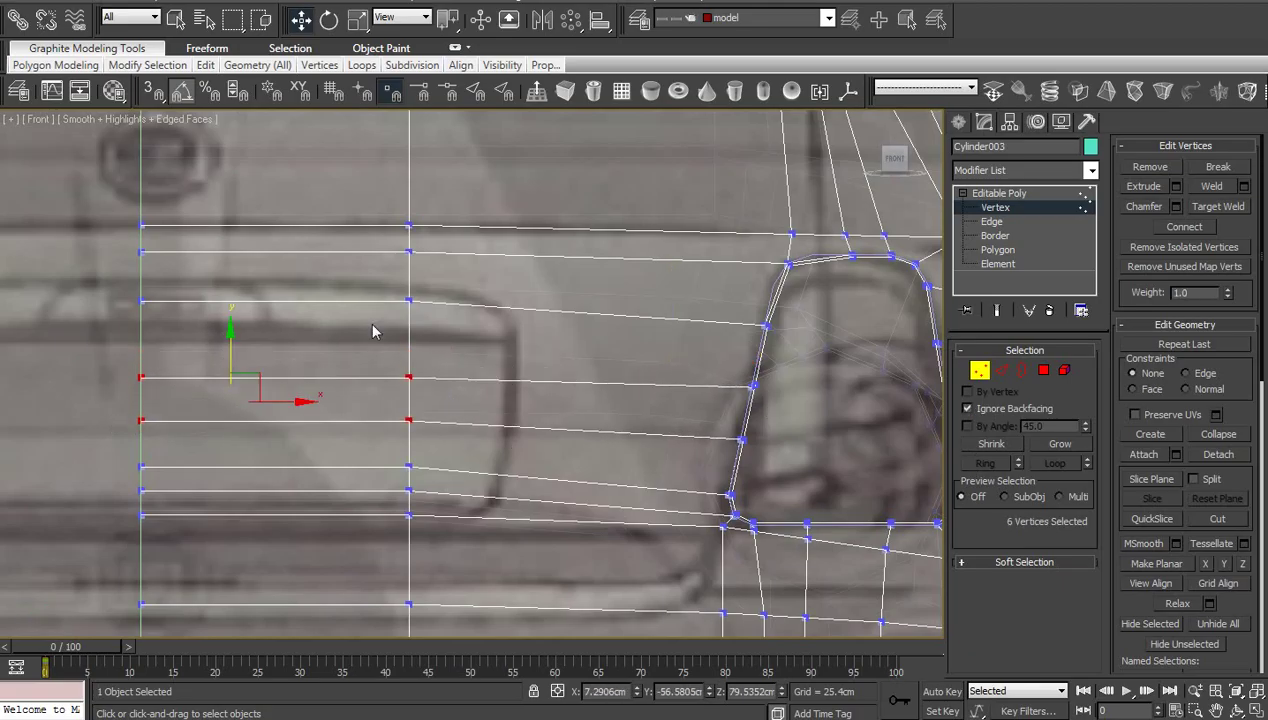
Move the vertex row near the upper edge of the licence-plate recess slightly down and clear the selection
{"action": "left_click_drag", "start_coordinate": [436, 283], "coordinate": [127, 339]}
{"action": "left_click_drag", "start_coordinate": [271, 245], "coordinate": [276, 259]}
{"action": "scroll", "coordinate": [465, 323], "scroll_direction": "down", "scroll_amount": 2}
{"action": "middle_click_drag", "start_coordinate": [467, 318], "coordinate": [485, 336]}
{"action": "left_click", "coordinate": [507, 420]}
Examine the bumper and lower rear mesh against the rear reference image
{"action": "middle_click_drag", "start_coordinate": [496, 494], "coordinate": [463, 405]}
{"action": "scroll", "coordinate": [510, 434], "scroll_direction": "up", "scroll_amount": 2}
{"action": "scroll", "coordinate": [506, 446], "scroll_direction": "down", "scroll_amount": 2}
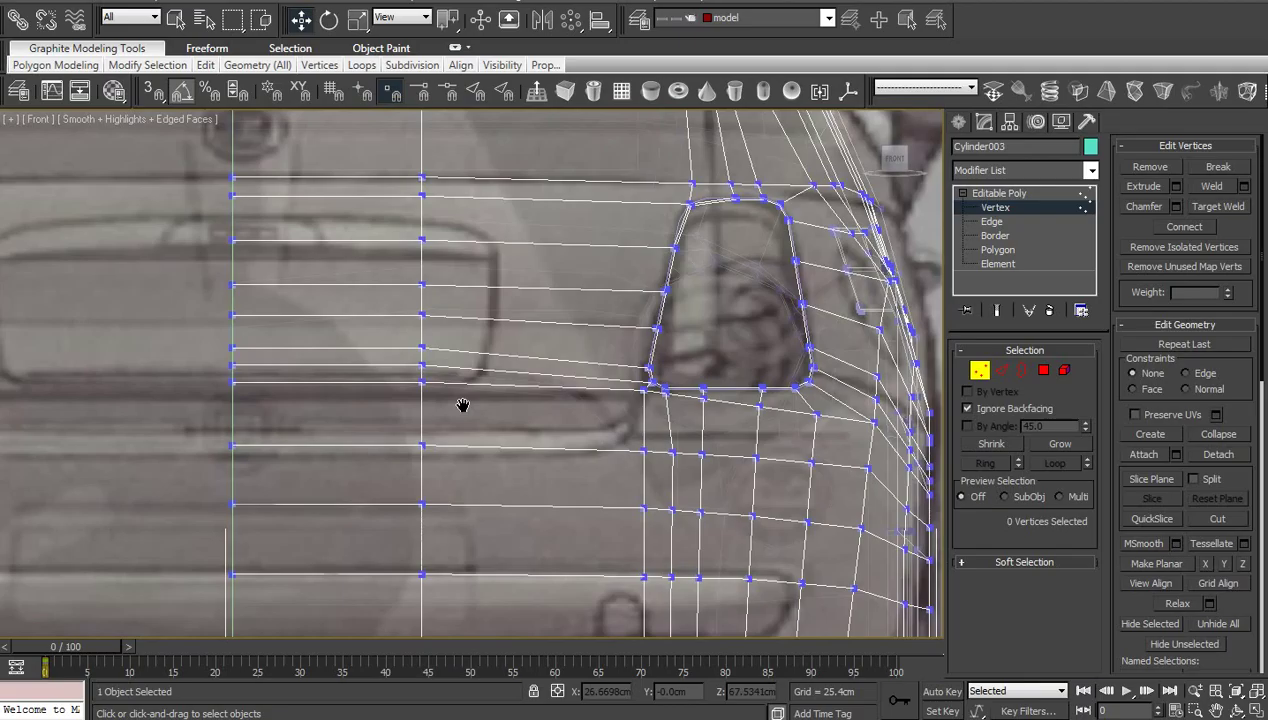
{"action": "scroll", "coordinate": [538, 460], "scroll_direction": "down", "scroll_amount": 2}
{"action": "middle_click_drag", "start_coordinate": [538, 460], "coordinate": [421, 420]}
{"action": "middle_click_drag", "start_coordinate": [435, 479], "coordinate": [478, 387]}
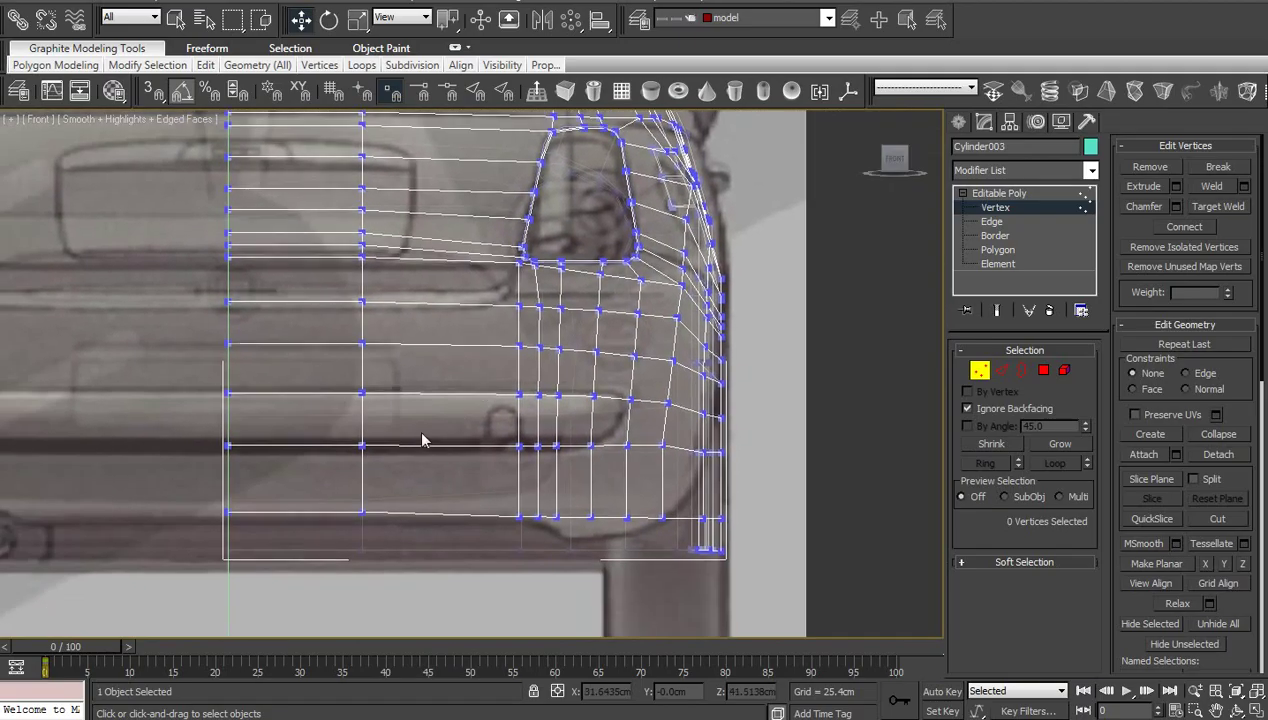
{"action": "middle_click_drag", "start_coordinate": [422, 440], "coordinate": [585, 400]}
{"action": "middle_click_drag", "start_coordinate": [623, 476], "coordinate": [429, 432]}
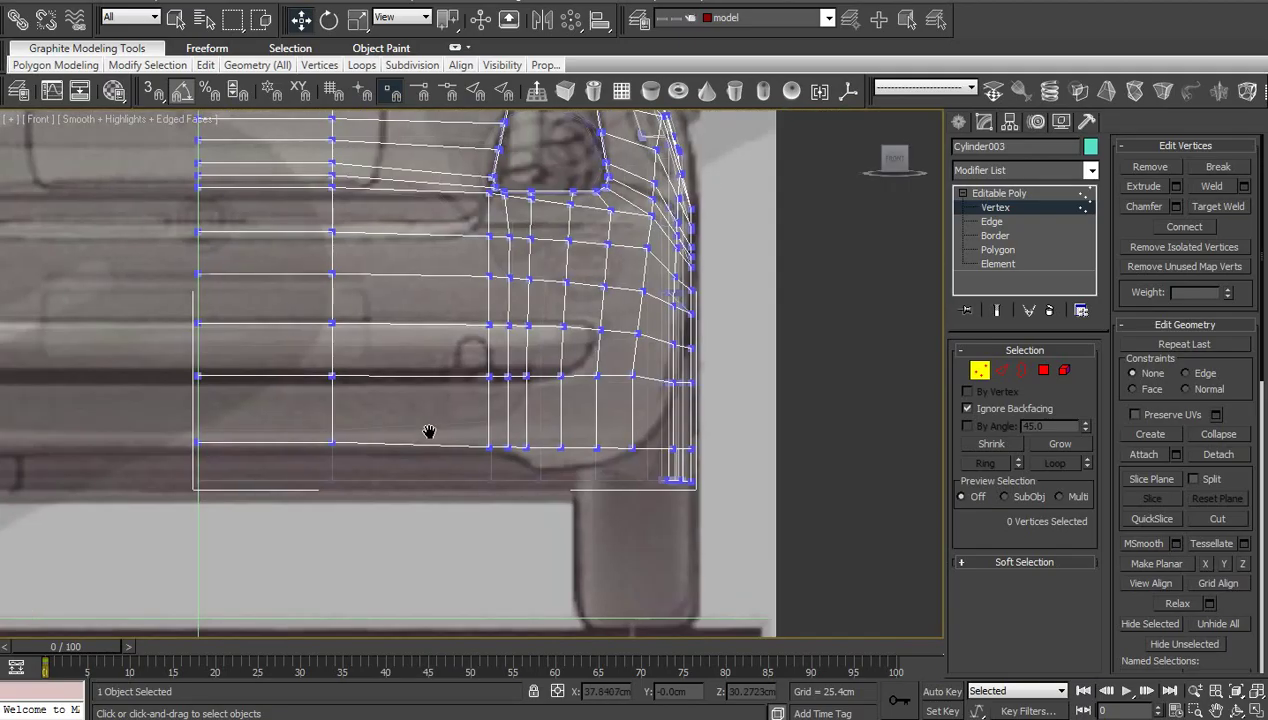
Move three vertices on the bumper's lower edge near the corner down to follow the bulging contour in the rear reference image
{"action": "scroll", "coordinate": [429, 431], "scroll_direction": "up", "scroll_amount": 2}
{"action": "middle_click_drag", "start_coordinate": [622, 479], "coordinate": [544, 447]}
{"action": "scroll", "coordinate": [544, 447], "scroll_direction": "up", "scroll_amount": 2}
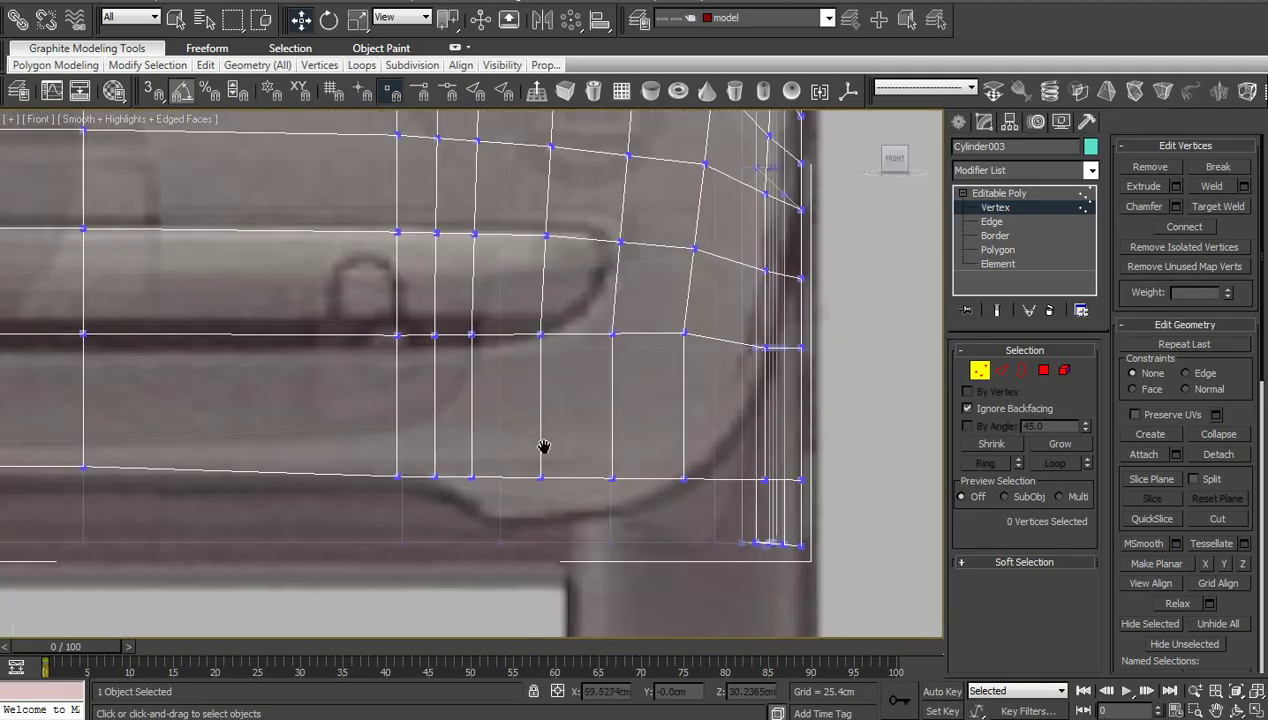
{"action": "left_click", "coordinate": [469, 477]}
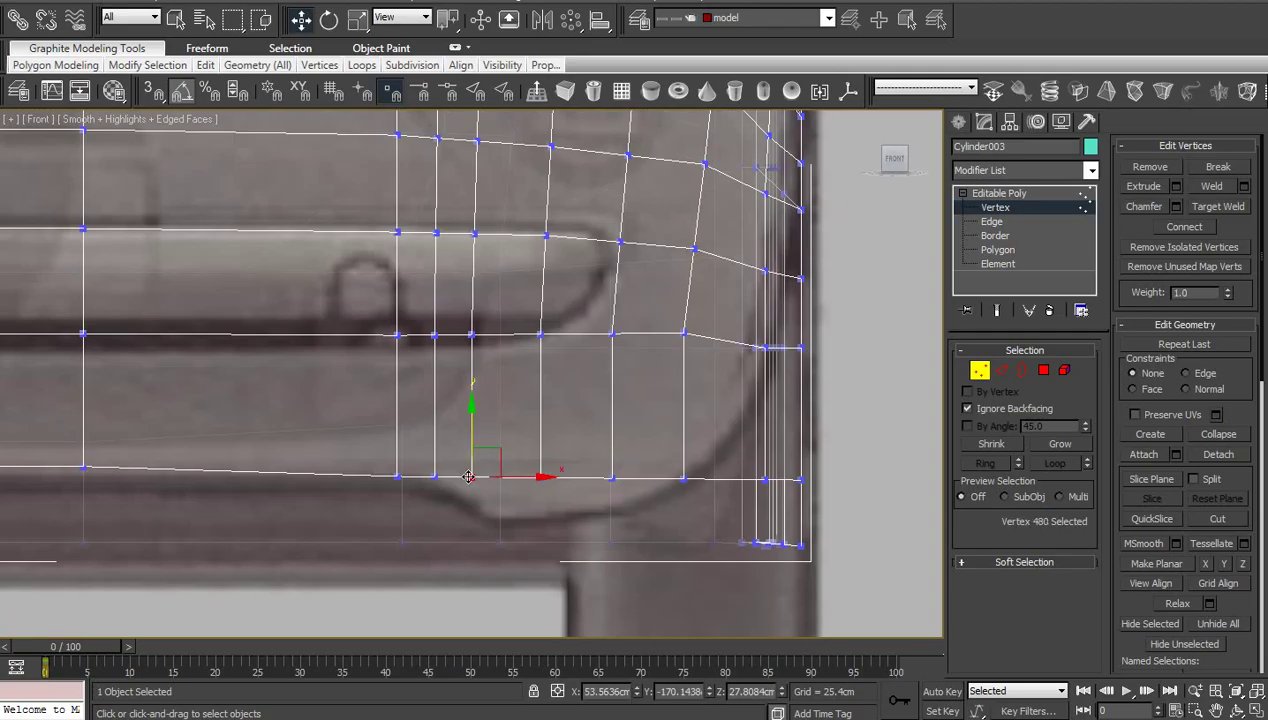
{"action": "left_click", "coordinate": [540, 477], "text": "ctrl"}
{"action": "left_click", "coordinate": [611, 477], "text": "ctrl"}
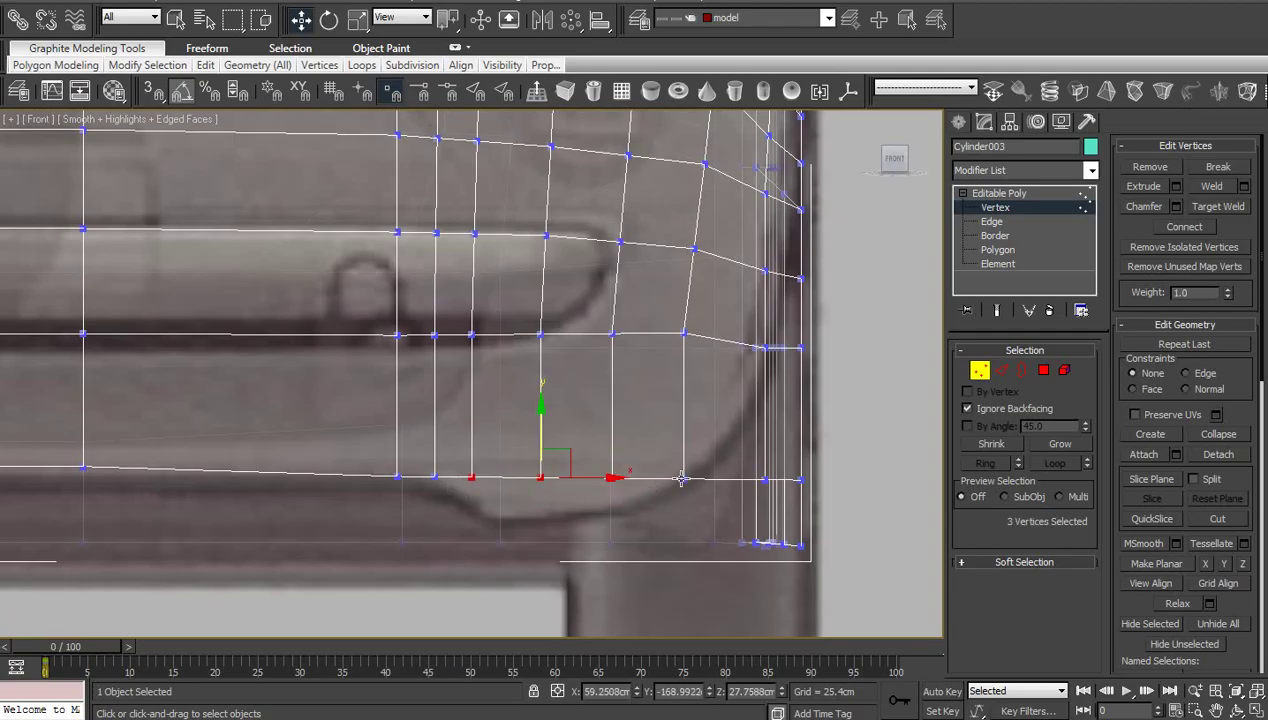
{"action": "left_click_drag", "start_coordinate": [542, 422], "coordinate": [503, 494]}
{"action": "left_click", "coordinate": [557, 493]}
{"action": "left_click", "coordinate": [541, 507]}
{"action": "left_click", "coordinate": [550, 463]}
{"action": "left_click", "coordinate": [471, 507]}
{"action": "left_click", "coordinate": [518, 444]}
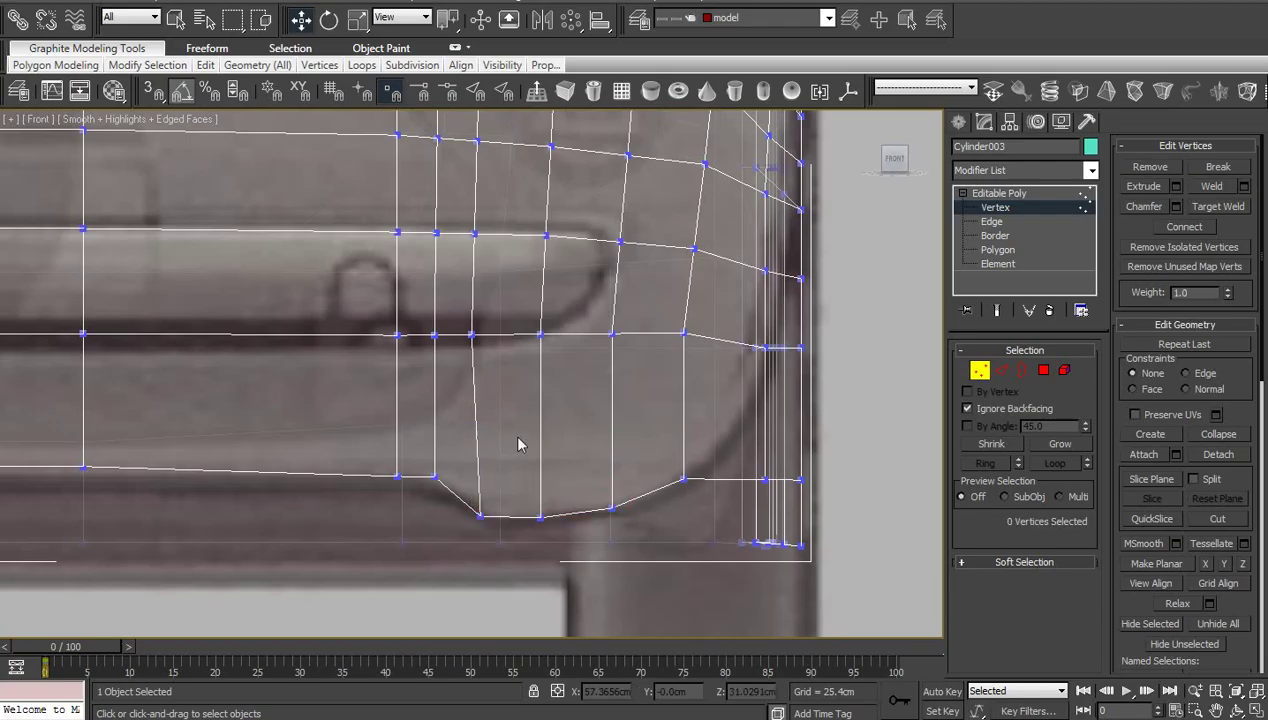
Select the row of six polygons that covers the bumper strip, from the car's centre line to the strip's outer end
{"action": "middle_click_drag", "start_coordinate": [522, 420], "coordinate": [555, 484]}
{"action": "scroll", "coordinate": [533, 442], "scroll_direction": "down", "scroll_amount": 2}
{"action": "scroll", "coordinate": [608, 419], "scroll_direction": "up", "scroll_amount": 3}
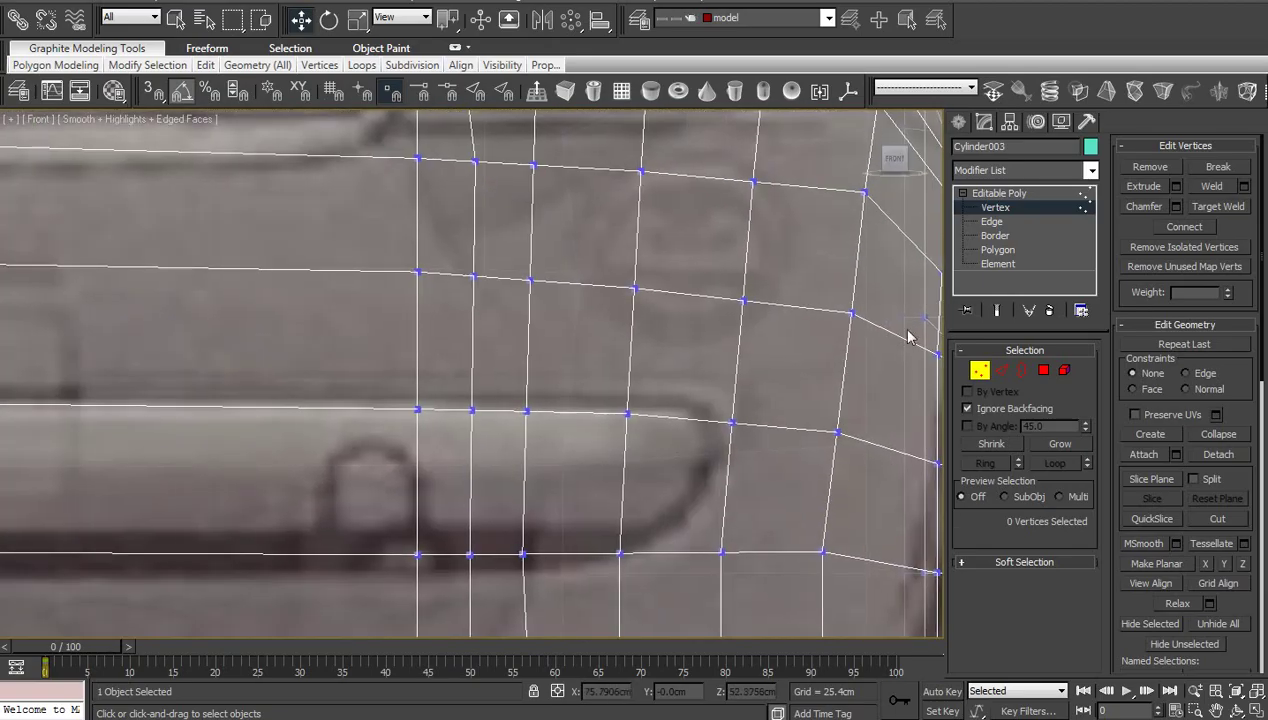
{"action": "left_click", "coordinate": [997, 249]}
{"action": "left_click", "coordinate": [678, 468]}
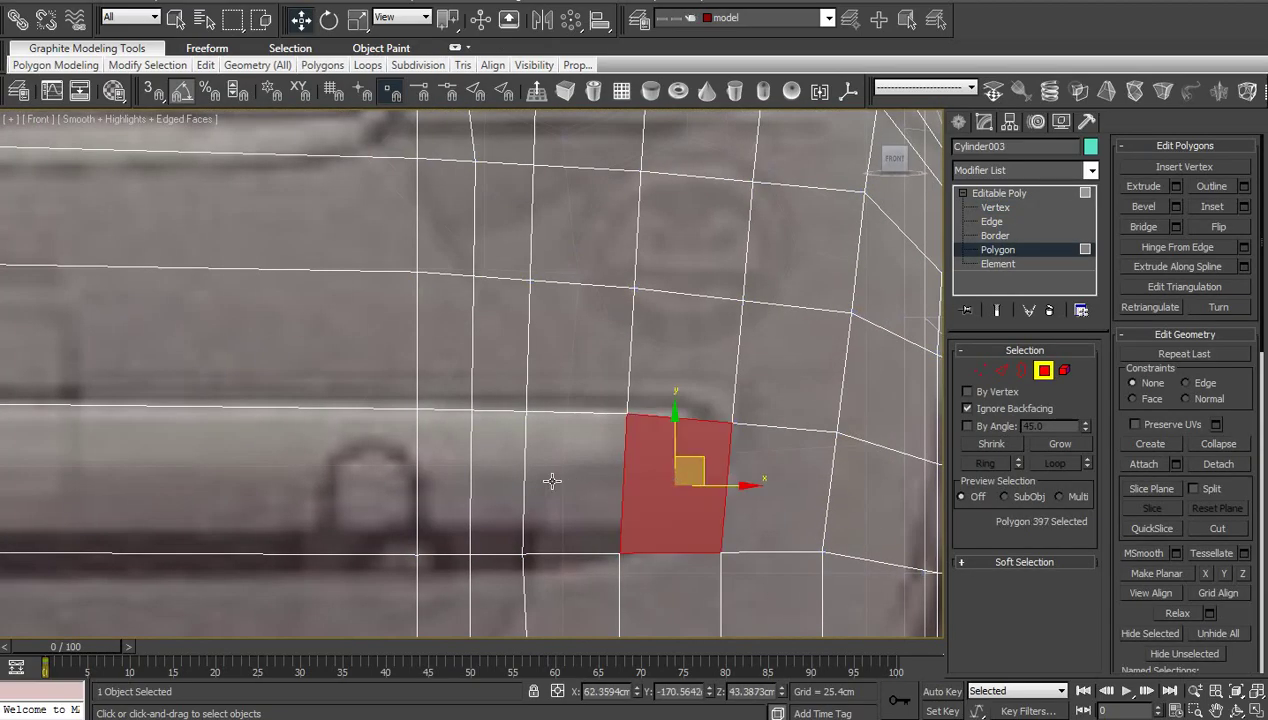
{"action": "left_click", "coordinate": [552, 481], "text": "ctrl"}
{"action": "left_click", "coordinate": [487, 480], "text": "ctrl"}
{"action": "left_click", "coordinate": [434, 478], "text": "ctrl"}
{"action": "left_click", "coordinate": [342, 481], "text": "ctrl"}
{"action": "scroll", "coordinate": [350, 481], "scroll_direction": "down", "scroll_amount": 1}
{"action": "middle_click_drag", "start_coordinate": [362, 481], "coordinate": [620, 452]}
{"action": "scroll", "coordinate": [524, 473], "scroll_direction": "down", "scroll_amount": 1}
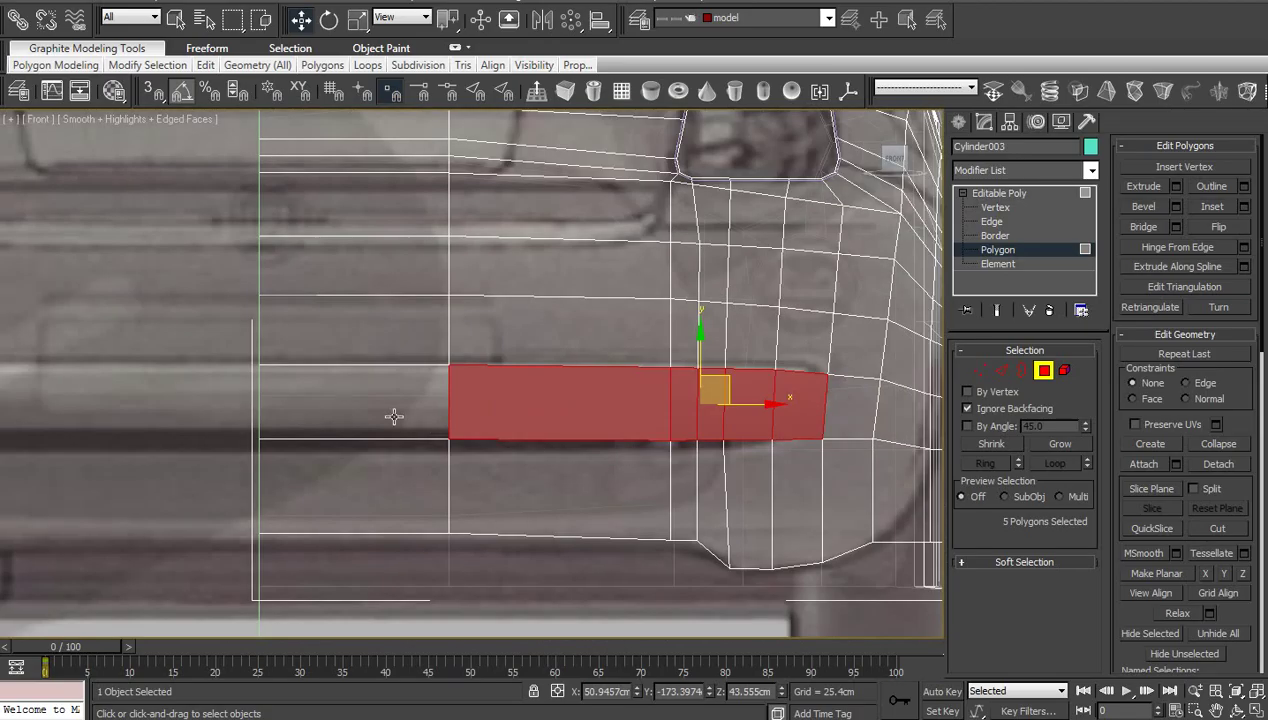
{"action": "left_click", "coordinate": [394, 416], "text": "ctrl"}
Clone the selected bumper strip polygons to a new object, offset slightly outward from the body
{"action": "left_click", "coordinate": [1242, 711]}
{"action": "left_click_drag", "start_coordinate": [676, 475], "coordinate": [379, 427]}
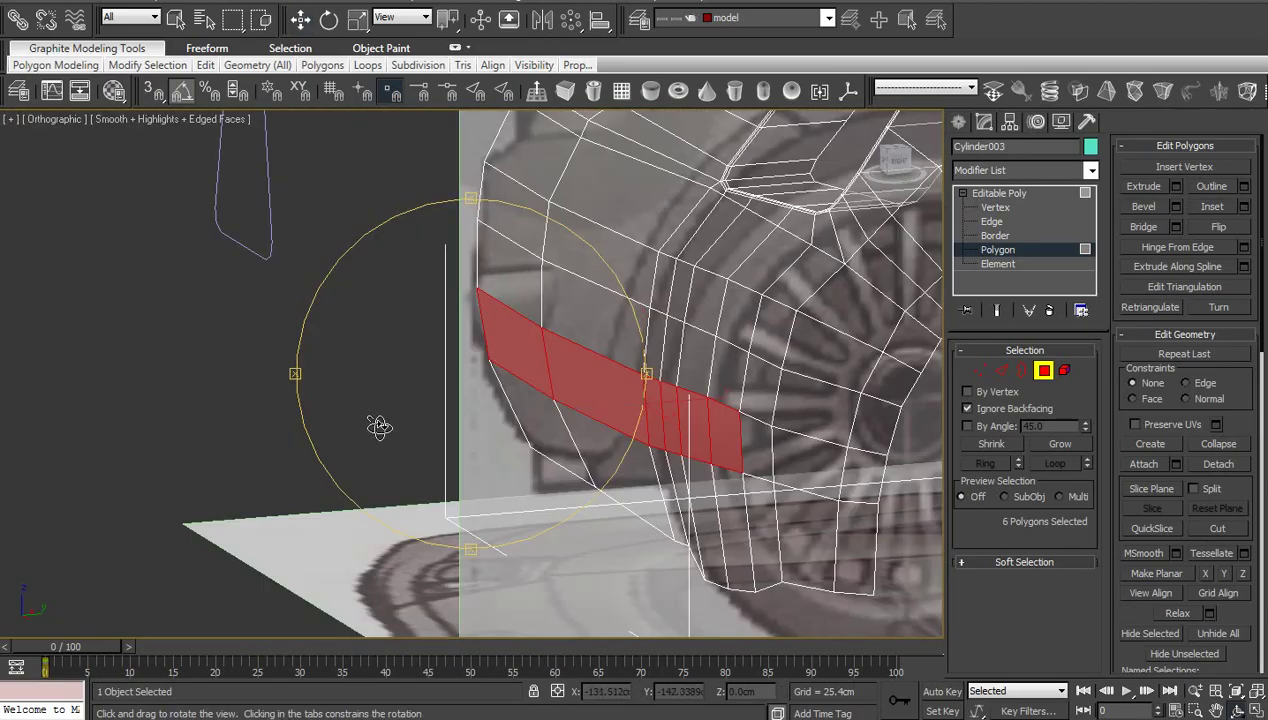
{"action": "middle_click_drag", "start_coordinate": [722, 430], "coordinate": [606, 444]}
{"action": "right_click", "coordinate": [599, 447]}
{"action": "left_click_drag", "start_coordinate": [598, 447], "coordinate": [586, 447], "text": "shift"}
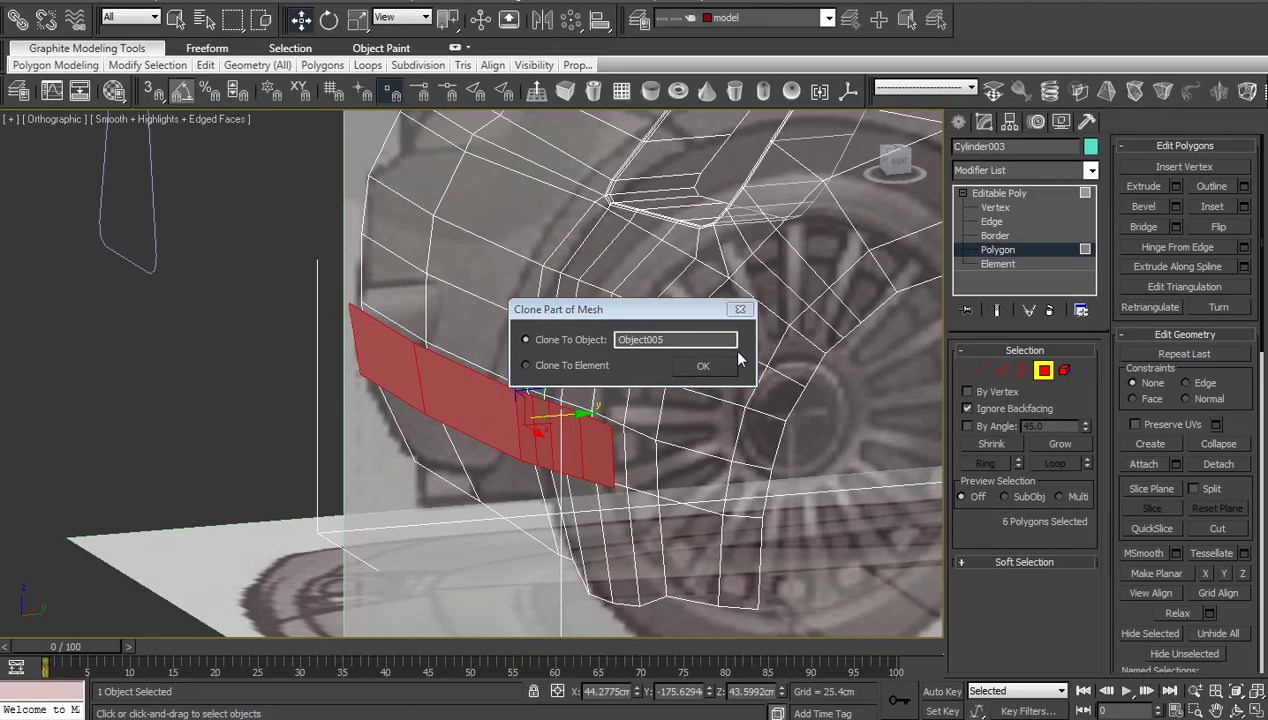
{"action": "left_click", "coordinate": [703, 366]}
Leave polygon editing on the body, select the cloned strip and centre its pivot on the object
{"action": "left_click", "coordinate": [995, 191]}
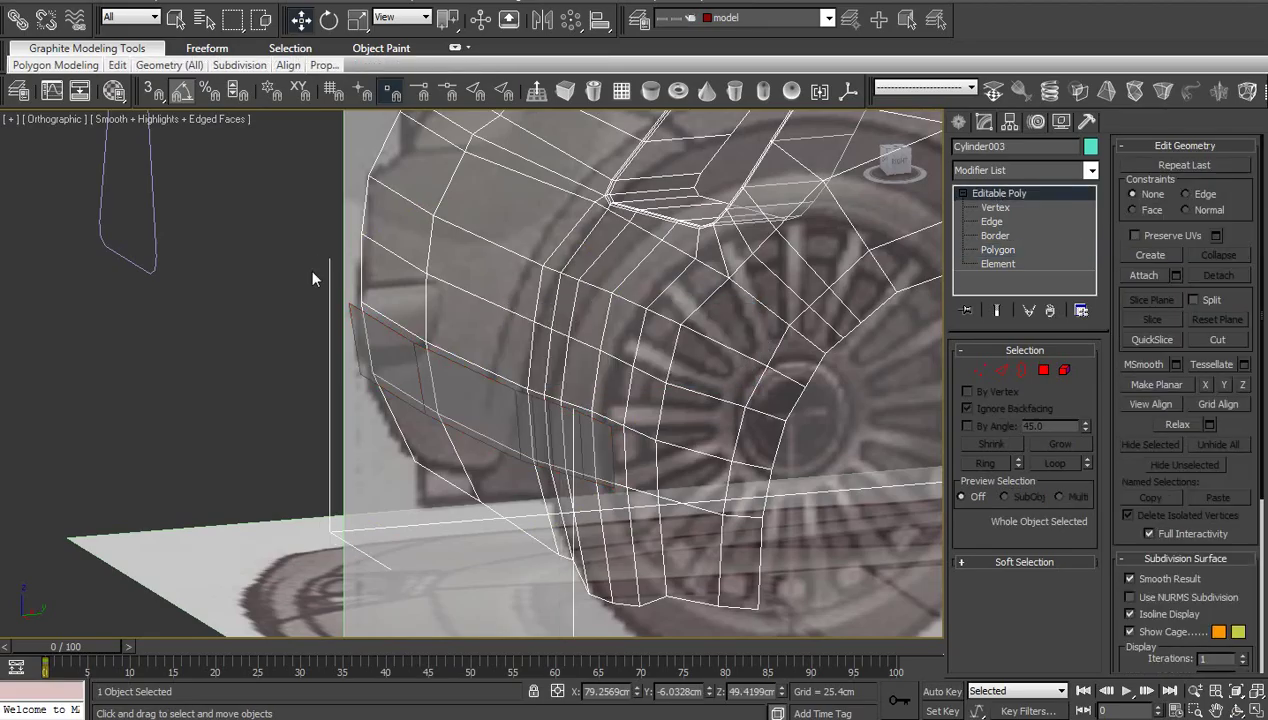
{"action": "left_click", "coordinate": [309, 268]}
{"action": "left_click", "coordinate": [354, 315]}
{"action": "key", "text": "z"}
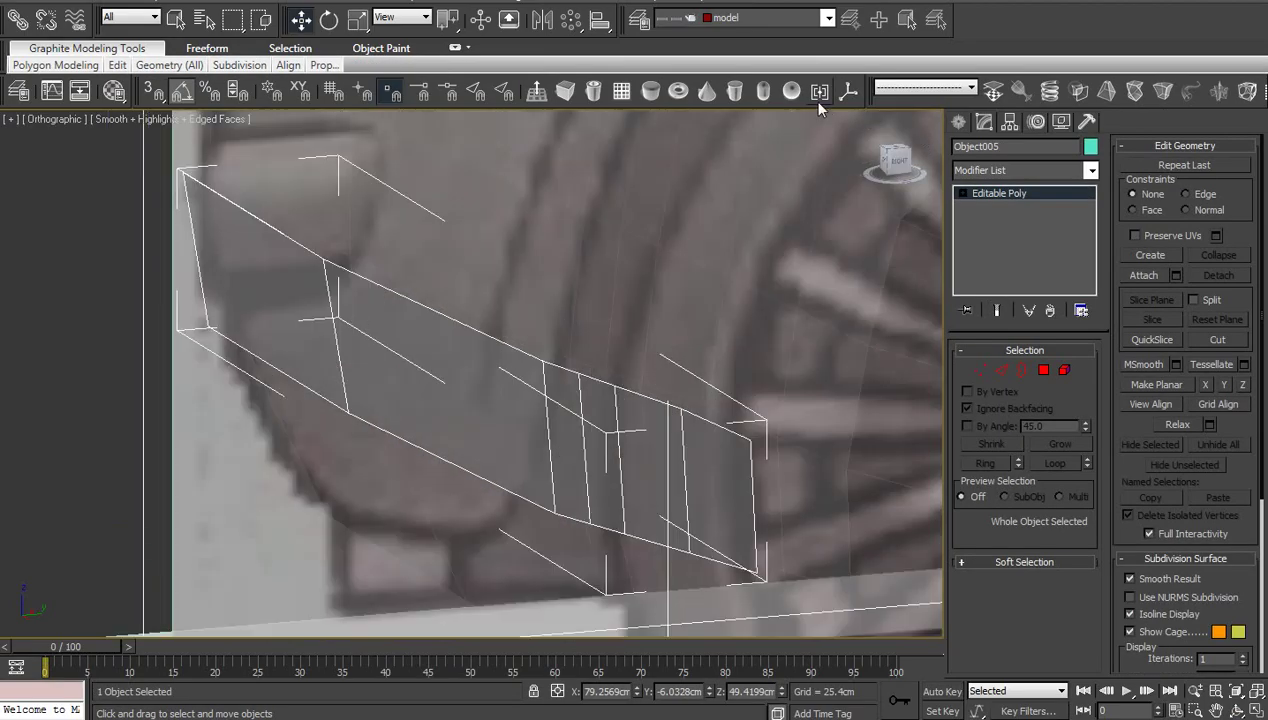
{"action": "left_click", "coordinate": [819, 100]}
{"action": "scroll", "coordinate": [582, 422], "scroll_direction": "down", "scroll_amount": 2}
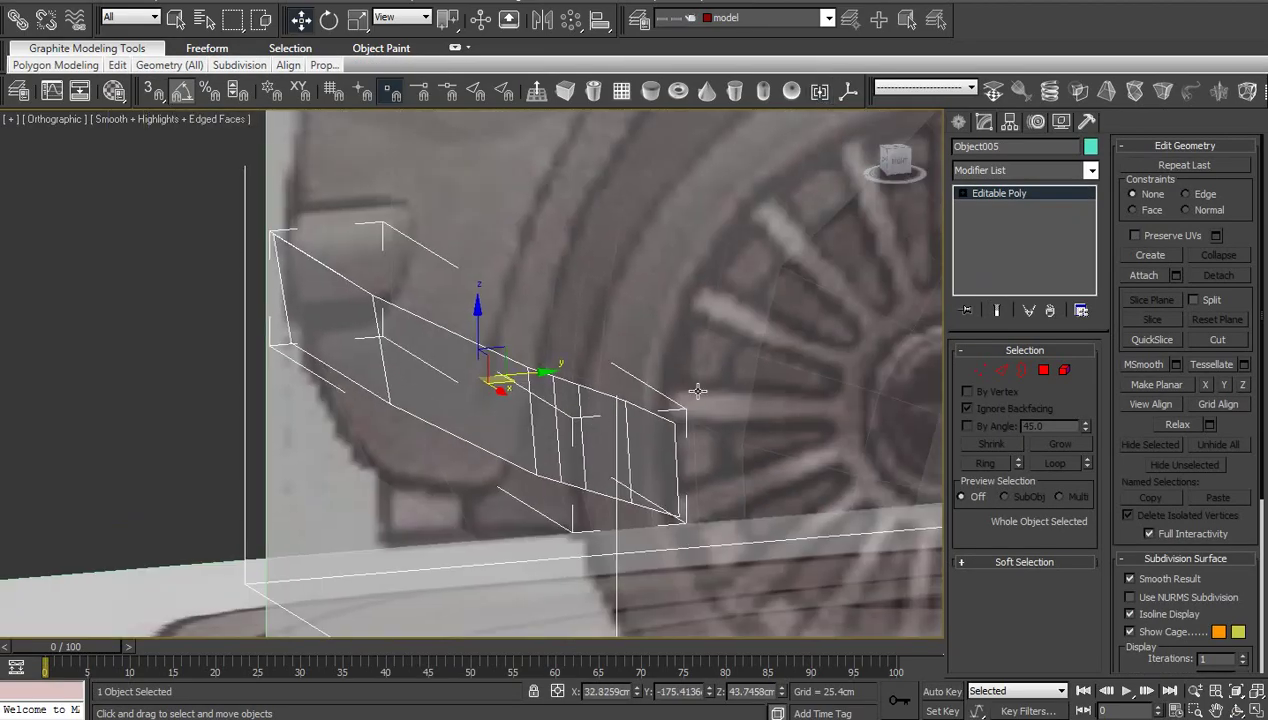
{"action": "middle_click_drag", "start_coordinate": [644, 460], "coordinate": [682, 441]}
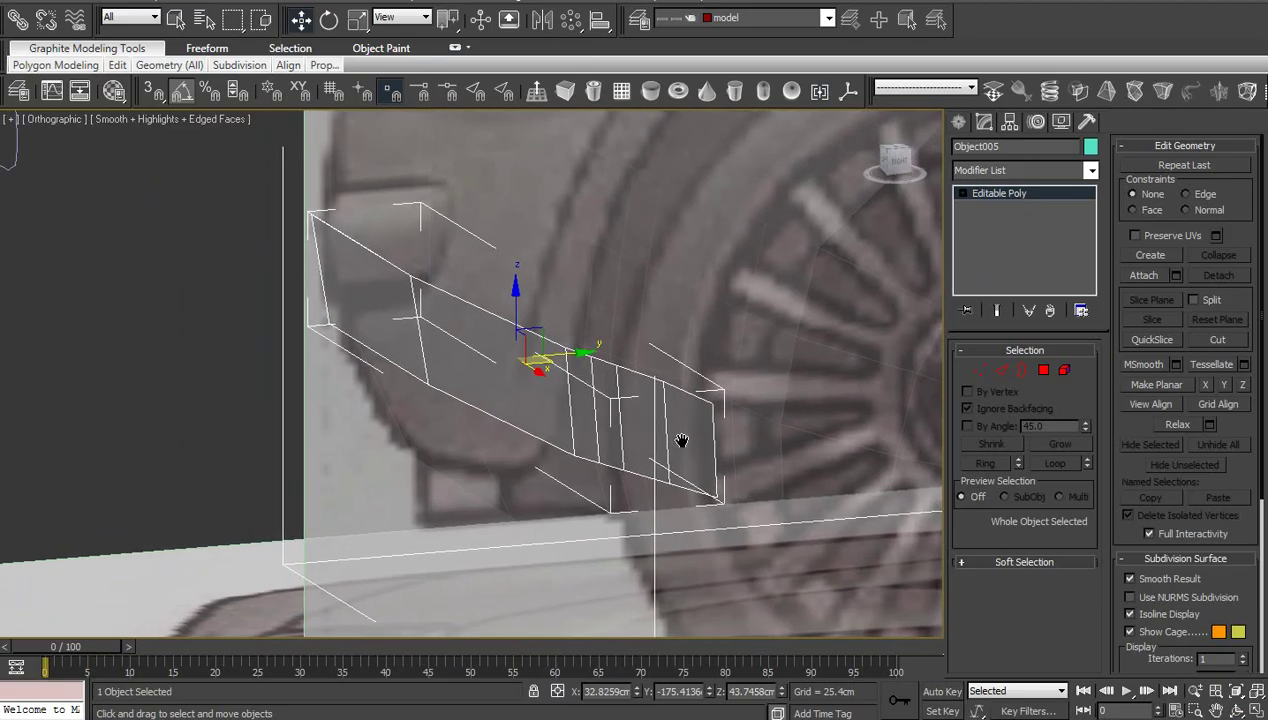
In the Front view, move the strip's two outer end vertices inward to match the rounded end in the reference image
{"action": "left_click", "coordinate": [883, 166]}
{"action": "scroll", "coordinate": [648, 441], "scroll_direction": "down", "scroll_amount": 2}
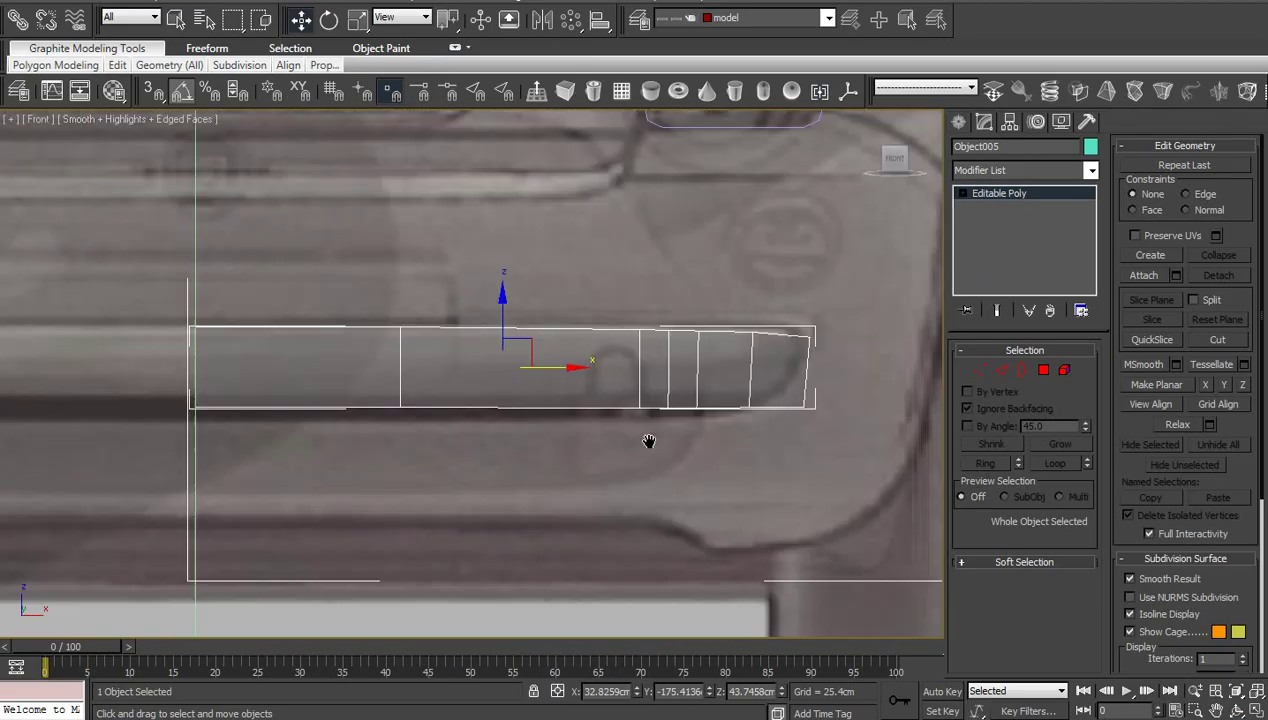
{"action": "middle_click_drag", "start_coordinate": [648, 441], "coordinate": [649, 449]}
{"action": "middle_click_drag", "start_coordinate": [656, 393], "coordinate": [645, 419]}
{"action": "scroll", "coordinate": [654, 412], "scroll_direction": "up", "scroll_amount": 2}
{"action": "key", "text": "1"}
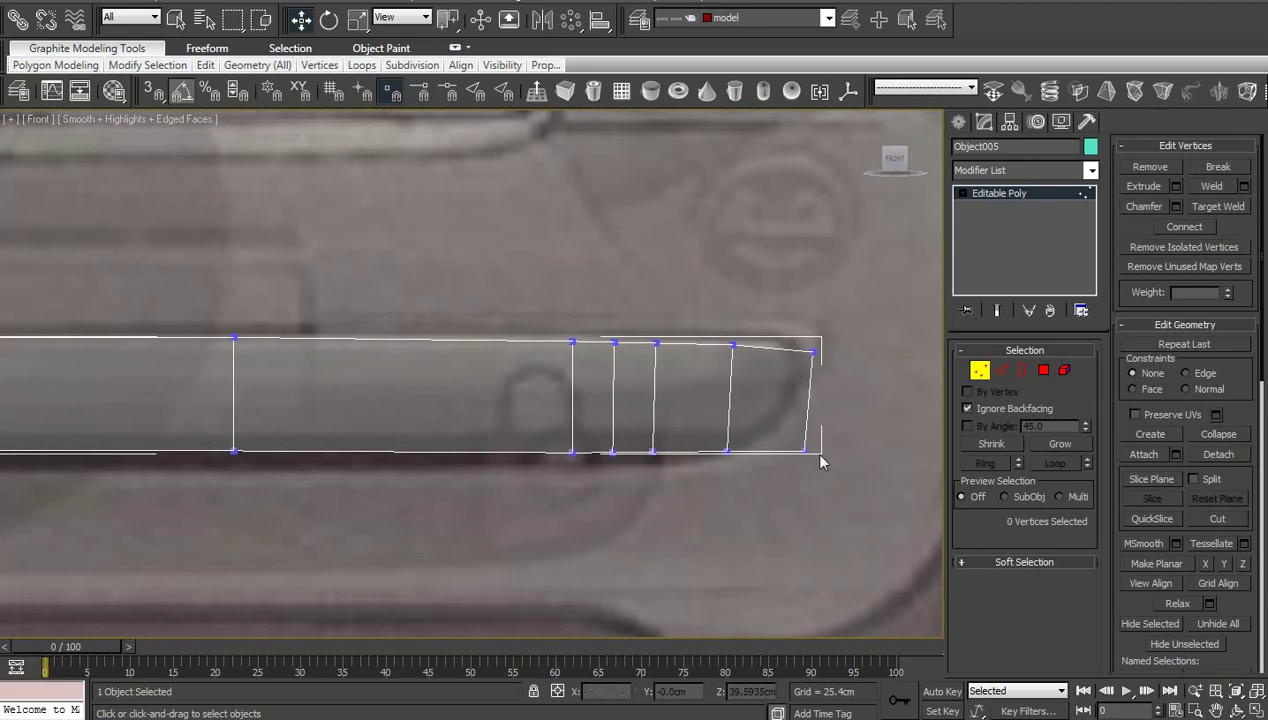
{"action": "left_click_drag", "start_coordinate": [826, 434], "coordinate": [784, 467]}
{"action": "left_click_drag", "start_coordinate": [827, 427], "coordinate": [802, 401]}
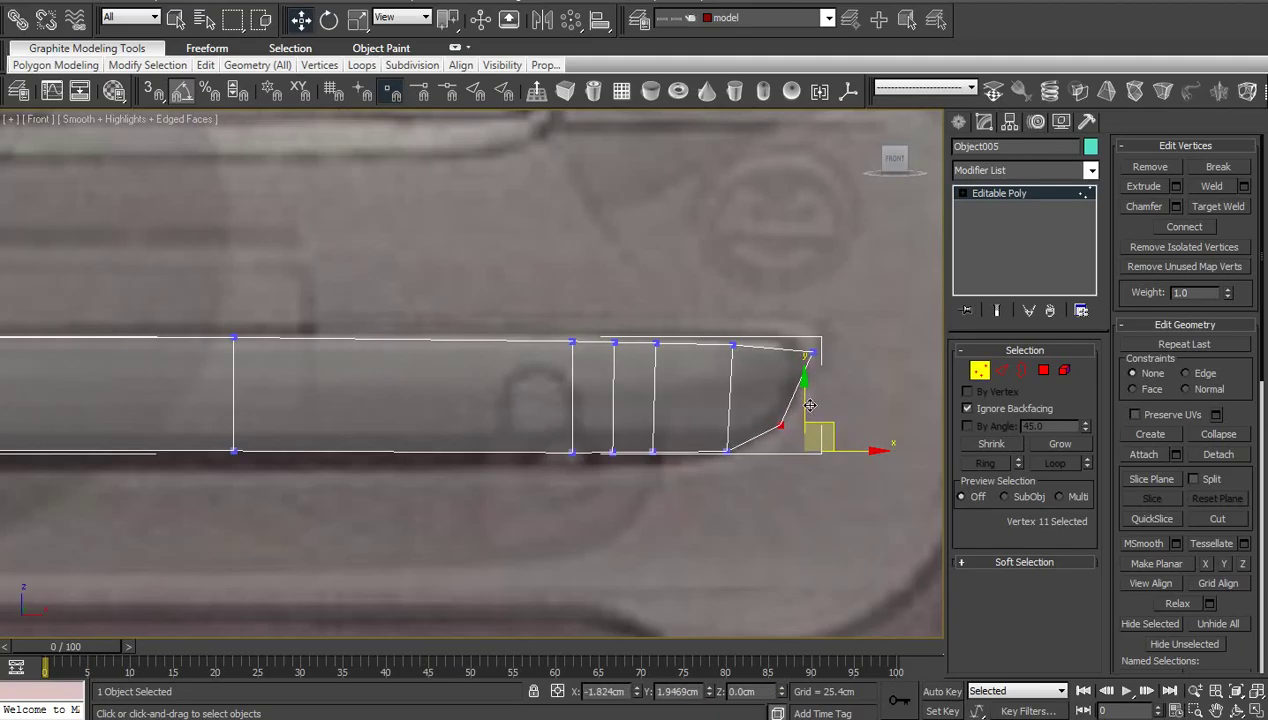
{"action": "left_click_drag", "start_coordinate": [838, 335], "coordinate": [766, 373]}
{"action": "scroll", "coordinate": [690, 361], "scroll_direction": "up", "scroll_amount": 3}
{"action": "middle_click_drag", "start_coordinate": [683, 360], "coordinate": [465, 435]}
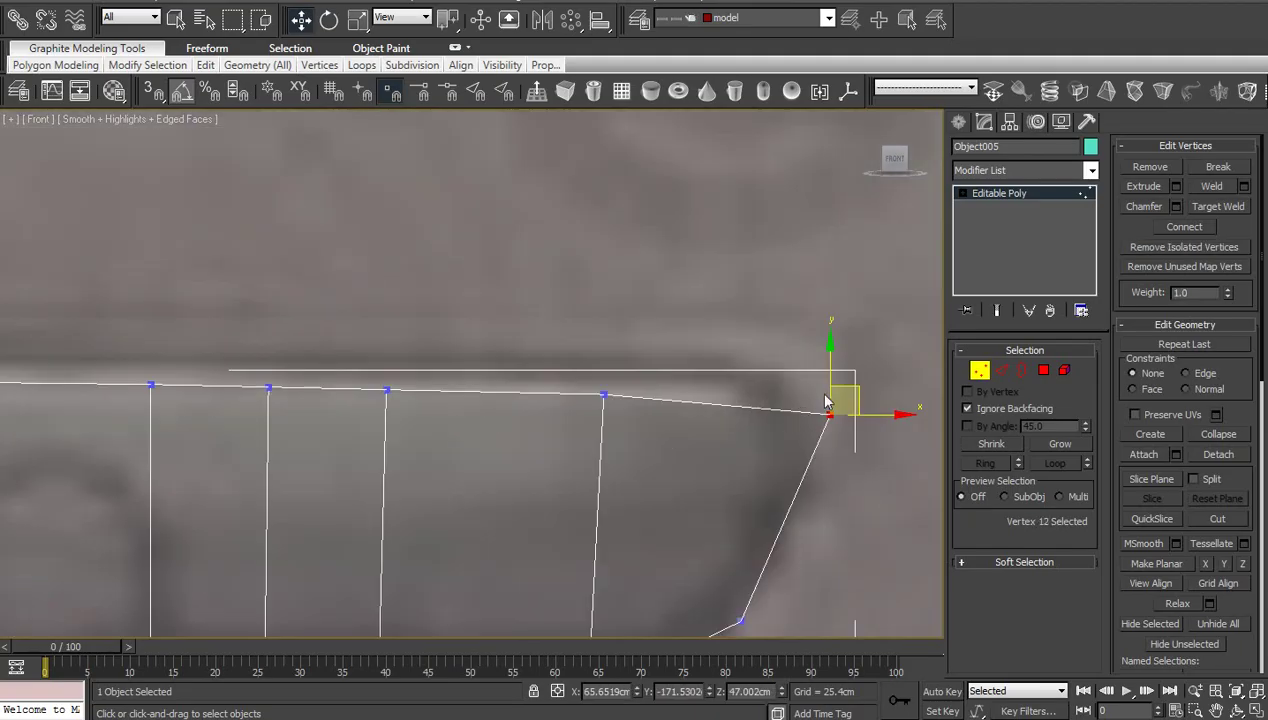
{"action": "left_click_drag", "start_coordinate": [849, 387], "coordinate": [799, 371]}
Connect the edges of the strip's long middle section with 1 vertical segment, using pinch 0 and slide 0
{"action": "scroll", "coordinate": [645, 494], "scroll_direction": "down", "scroll_amount": 3}
{"action": "middle_click_drag", "start_coordinate": [640, 497], "coordinate": [733, 482]}
{"action": "scroll", "coordinate": [733, 482], "scroll_direction": "down", "scroll_amount": 1}
{"action": "middle_click_drag", "start_coordinate": [552, 484], "coordinate": [694, 486]}
{"action": "scroll", "coordinate": [668, 491], "scroll_direction": "up", "scroll_amount": 2}
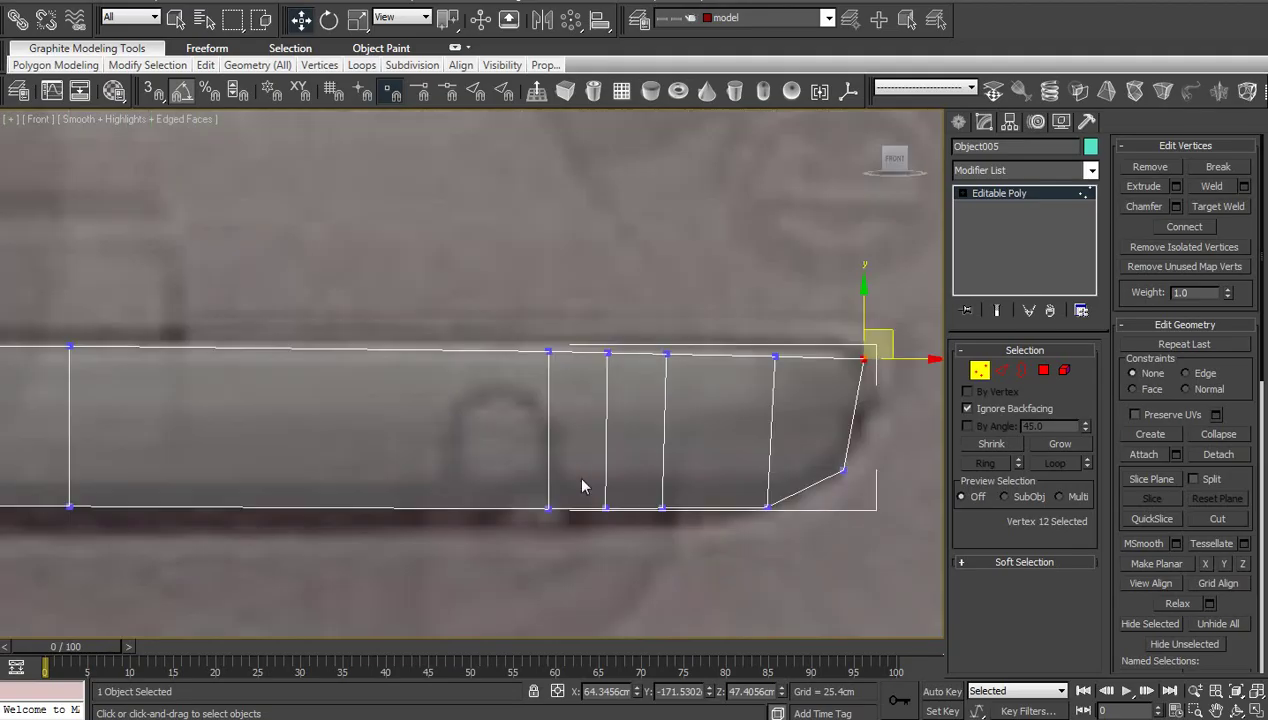
{"action": "key", "text": "2"}
{"action": "left_click", "coordinate": [511, 352]}
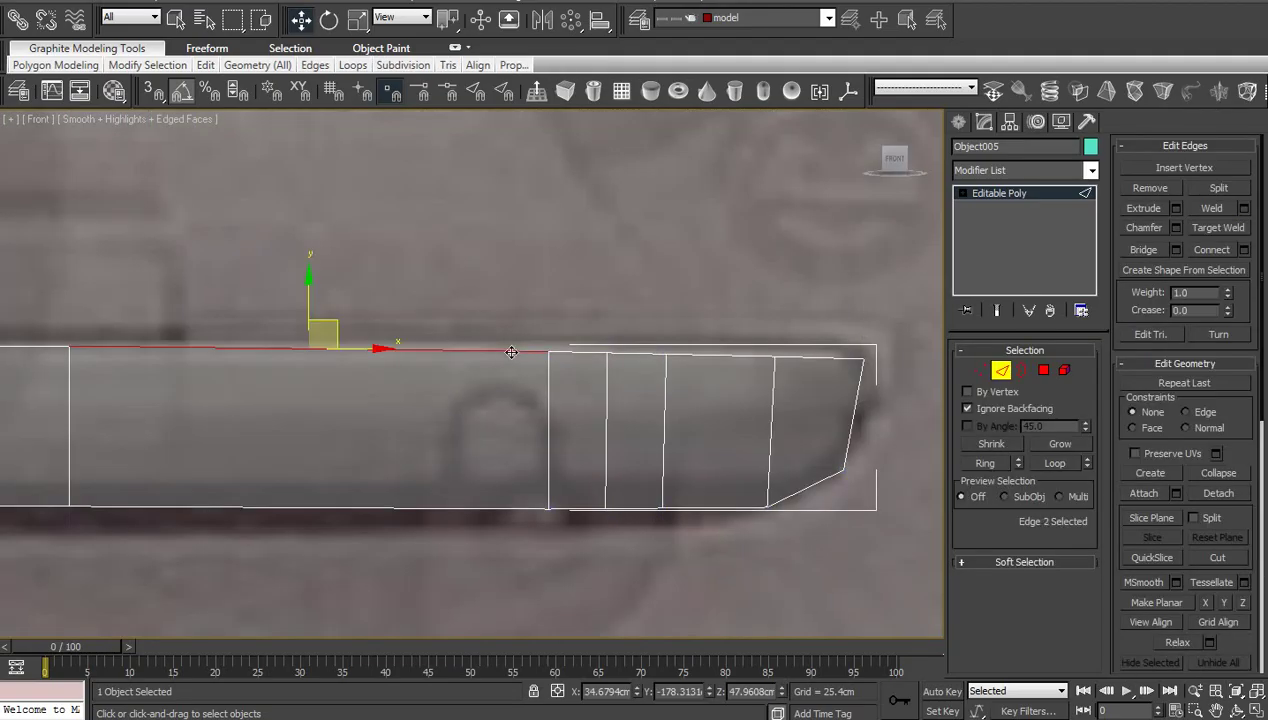
{"action": "key", "text": "alt+r"}
{"action": "right_click", "coordinate": [572, 423]}
{"action": "left_click", "coordinate": [406, 473]}
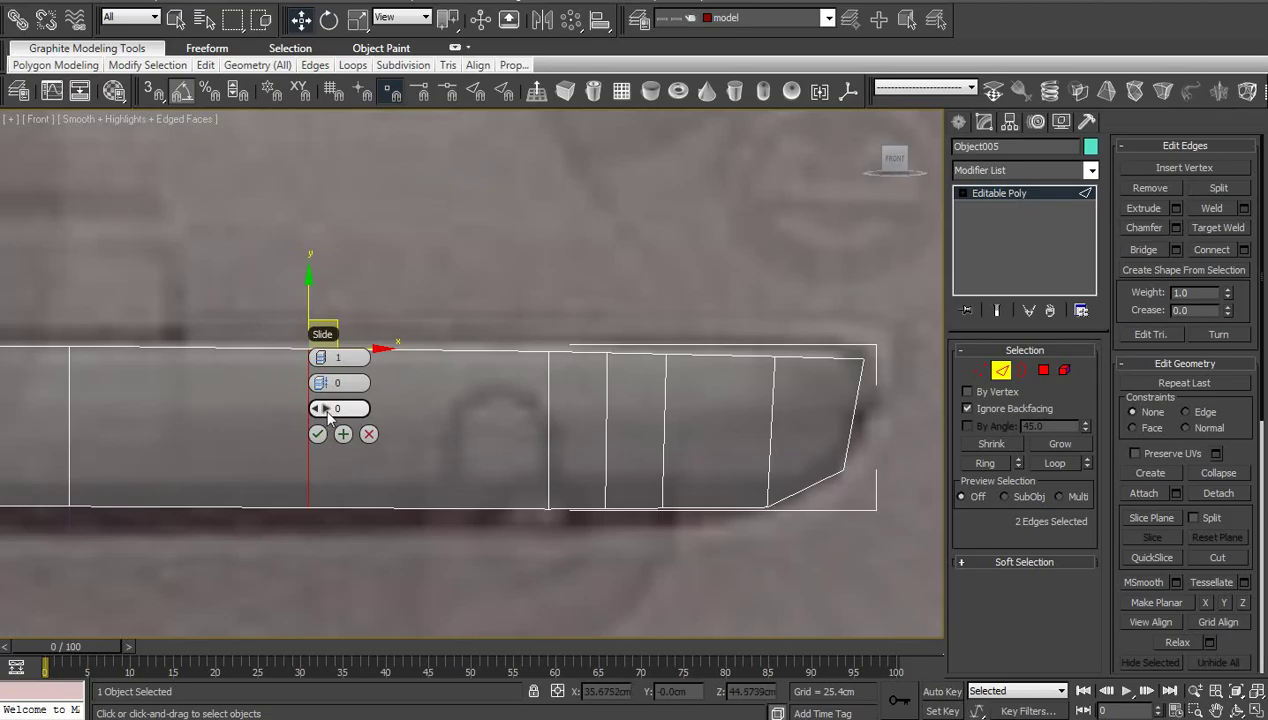
{"action": "left_click", "coordinate": [317, 432]}
Connect the edges of the section beside the car's centre line with 1 vertical segment, using pinch 0 and slide 0
{"action": "scroll", "coordinate": [319, 433], "scroll_direction": "down", "scroll_amount": 2}
{"action": "middle_click_drag", "start_coordinate": [334, 441], "coordinate": [545, 437]}
{"action": "left_click", "coordinate": [310, 351]}
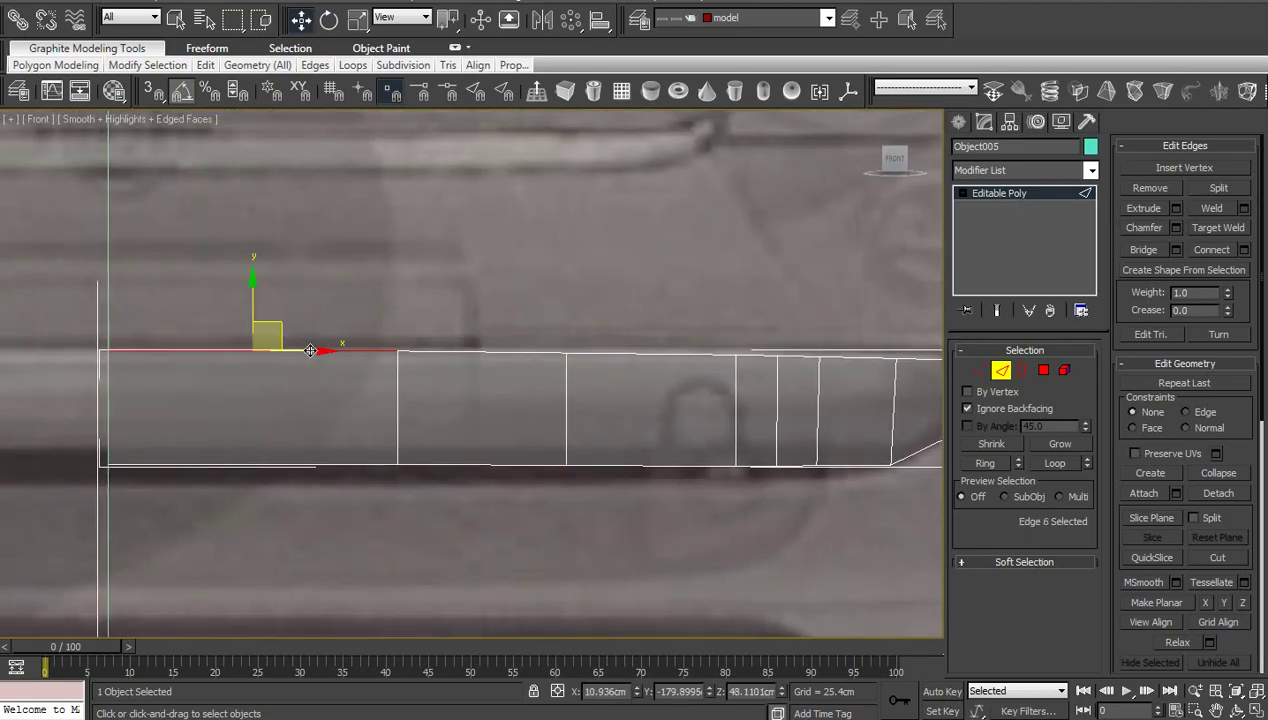
{"action": "key", "text": "alt+r"}
{"action": "right_click", "coordinate": [452, 400]}
{"action": "left_click", "coordinate": [285, 452]}
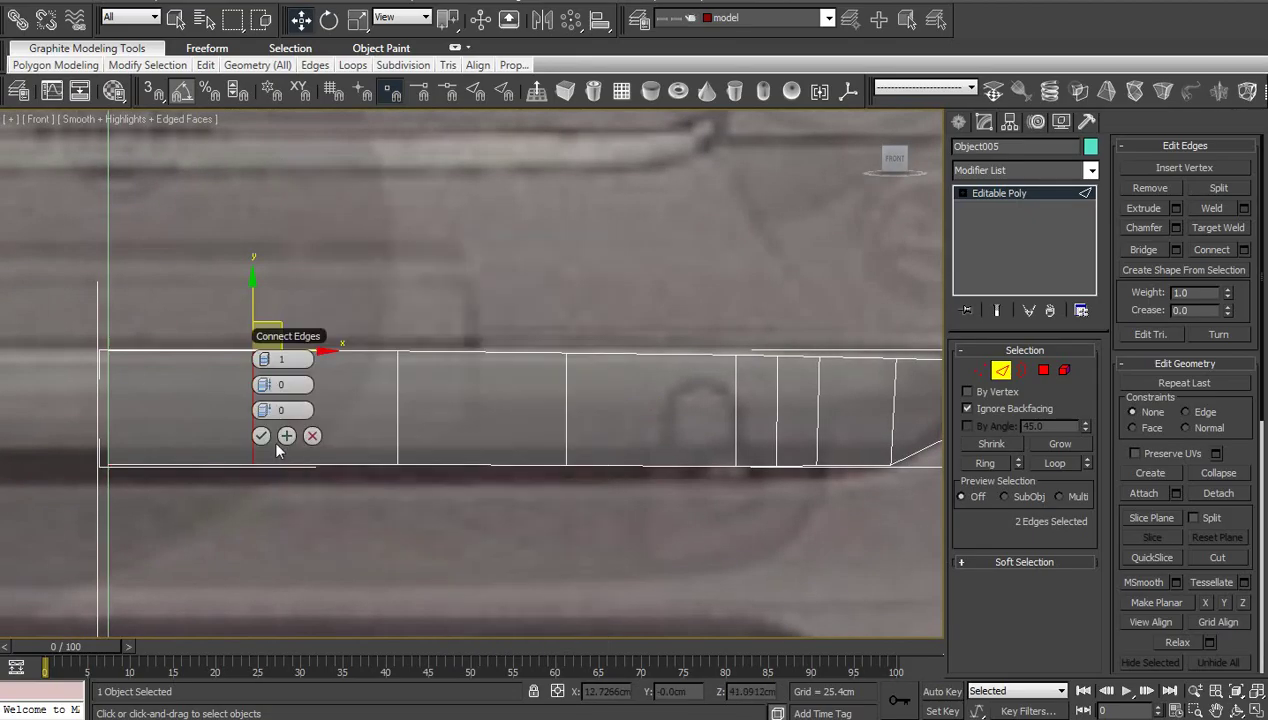
{"action": "left_click", "coordinate": [266, 435]}
Add 1 connecting vertical segment in the section containing the round-topped cover outline, using pinch 0 and slide 0
{"action": "scroll", "coordinate": [698, 443], "scroll_direction": "up", "scroll_amount": 2}
{"action": "middle_click_drag", "start_coordinate": [698, 443], "coordinate": [473, 475]}
{"action": "key", "text": "1"}
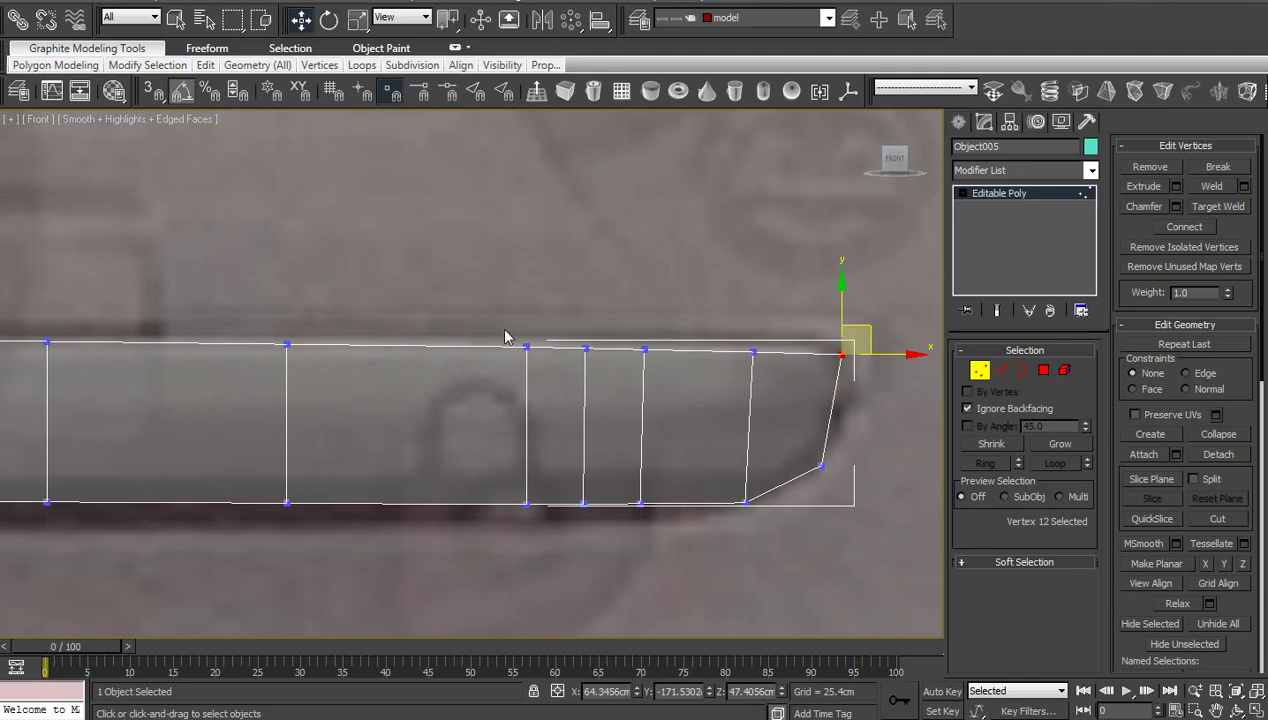
{"action": "left_click_drag", "start_coordinate": [506, 335], "coordinate": [550, 541]}
{"action": "key", "text": "2"}
{"action": "left_click", "coordinate": [487, 502]}
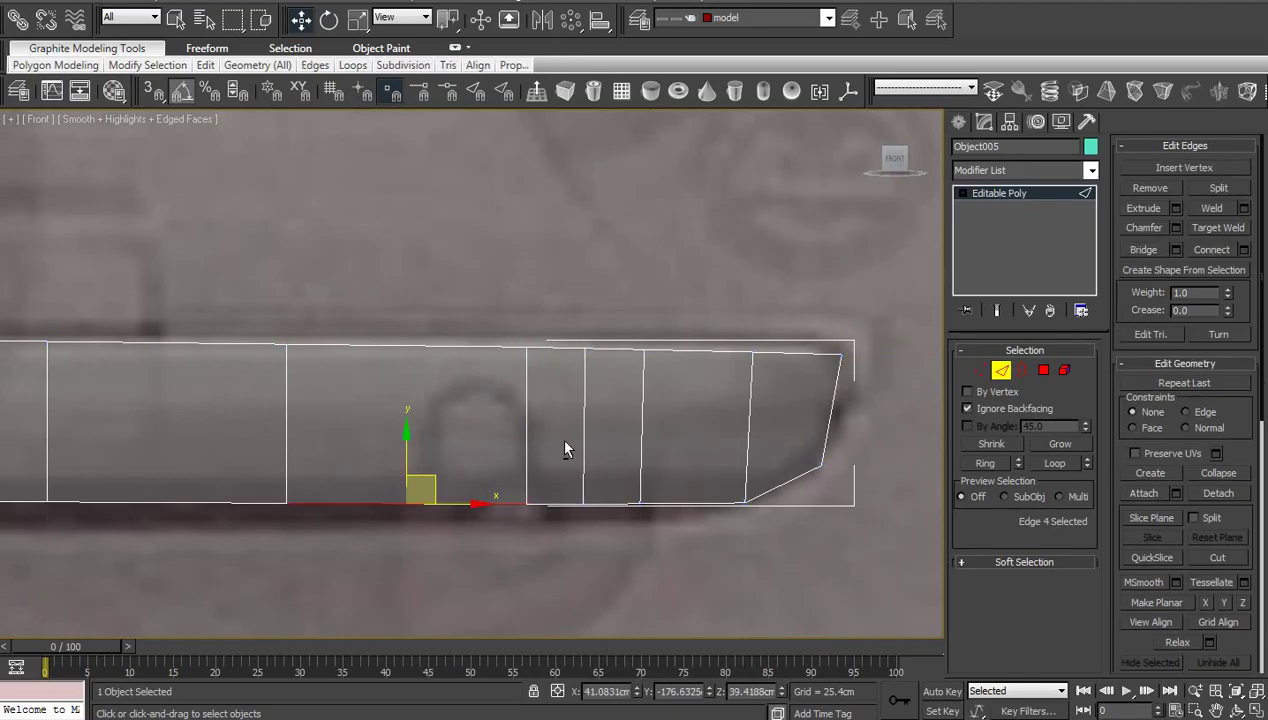
{"action": "key", "text": "alt+r"}
{"action": "right_click", "coordinate": [564, 449]}
{"action": "left_click", "coordinate": [502, 452]}
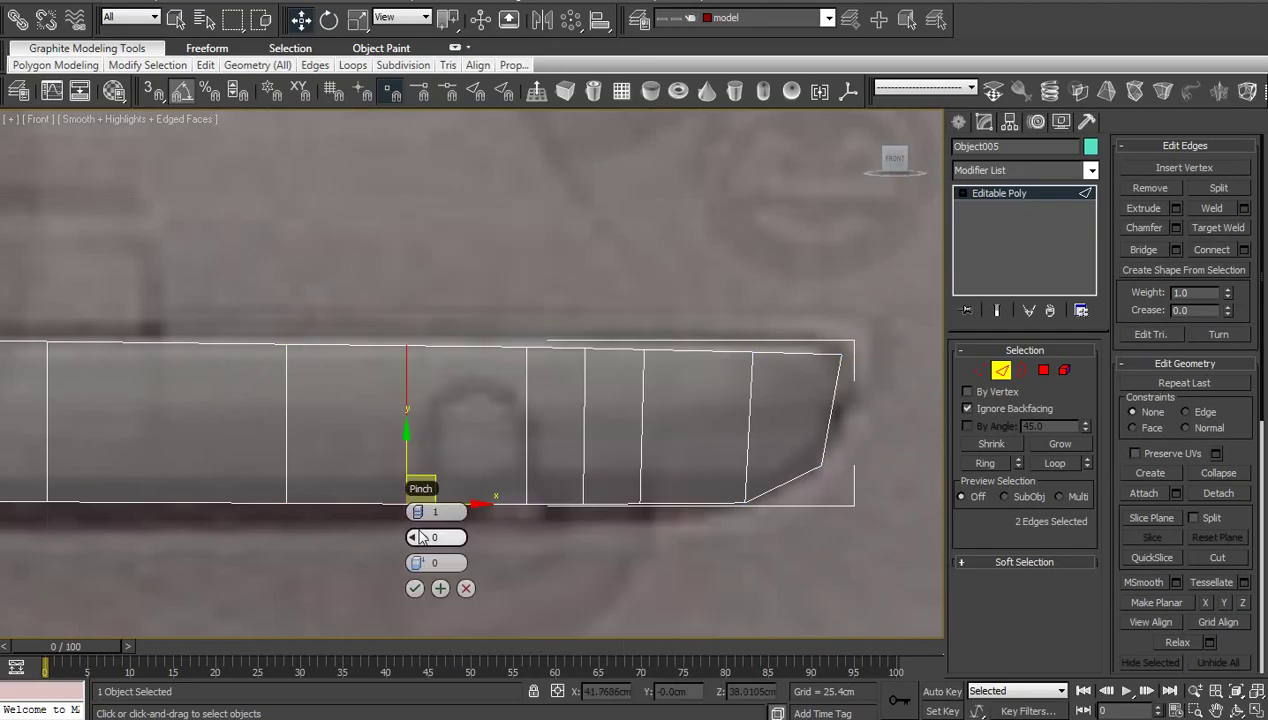
{"action": "left_click", "coordinate": [416, 589]}
Connect all the strip's vertical edges with 1 horizontal segment along its full length, using pinch 0 and slide 0
{"action": "left_click", "coordinate": [525, 442]}
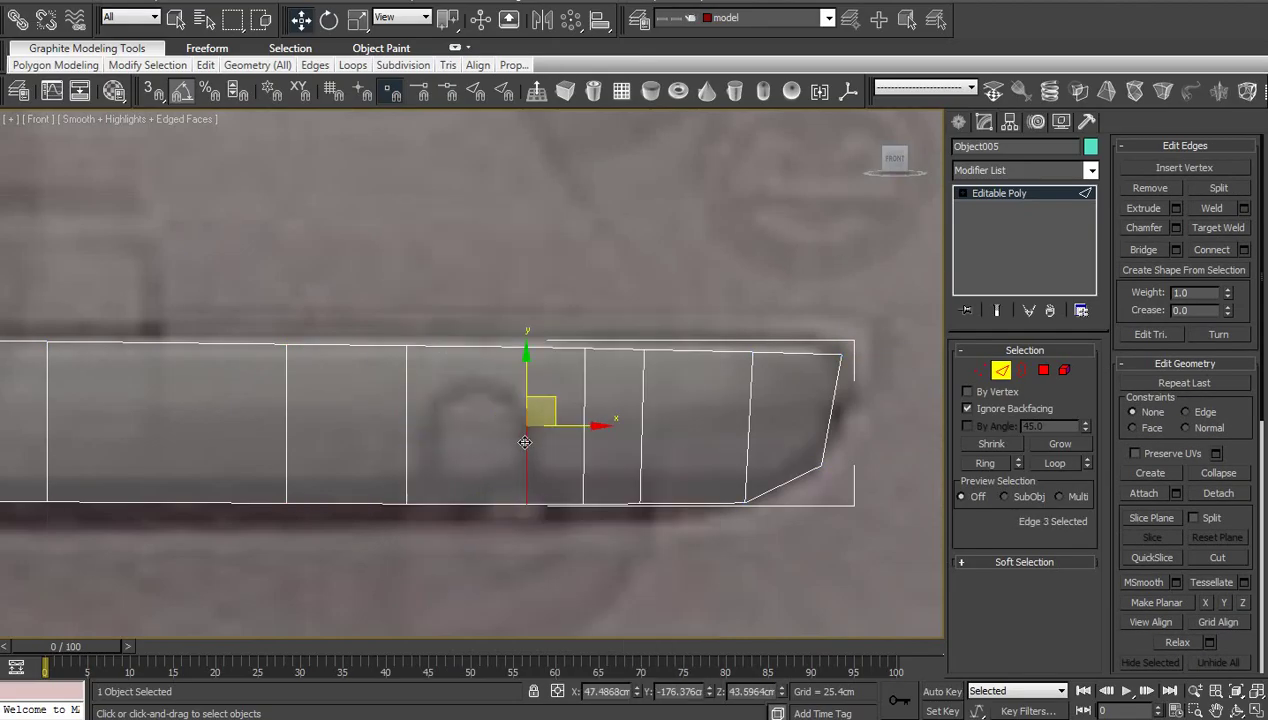
{"action": "key", "text": "alt+r"}
{"action": "right_click", "coordinate": [583, 436]}
{"action": "left_click", "coordinate": [424, 503]}
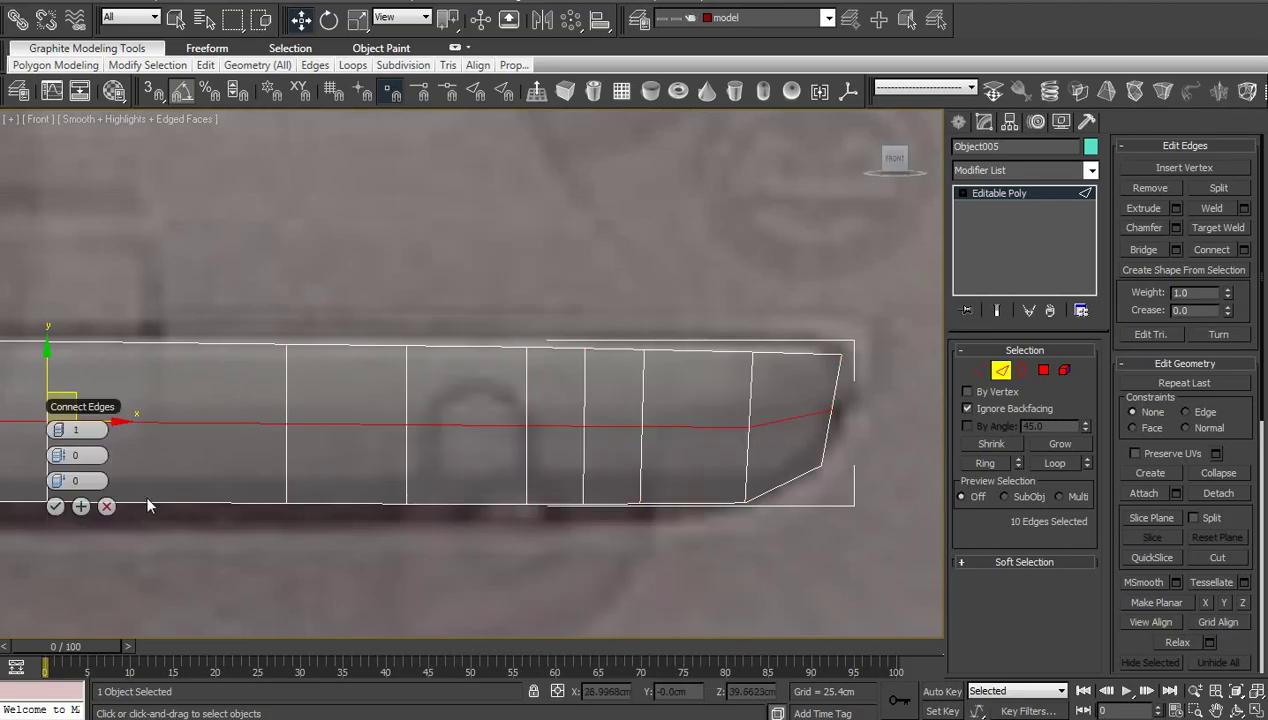
{"action": "left_click", "coordinate": [56, 507]}
Connect the edges of the narrow section over the round-topped cover with 1 more vertical segment through both rows
{"action": "scroll", "coordinate": [467, 470], "scroll_direction": "up", "scroll_amount": 2}
{"action": "middle_click_drag", "start_coordinate": [467, 470], "coordinate": [454, 485]}
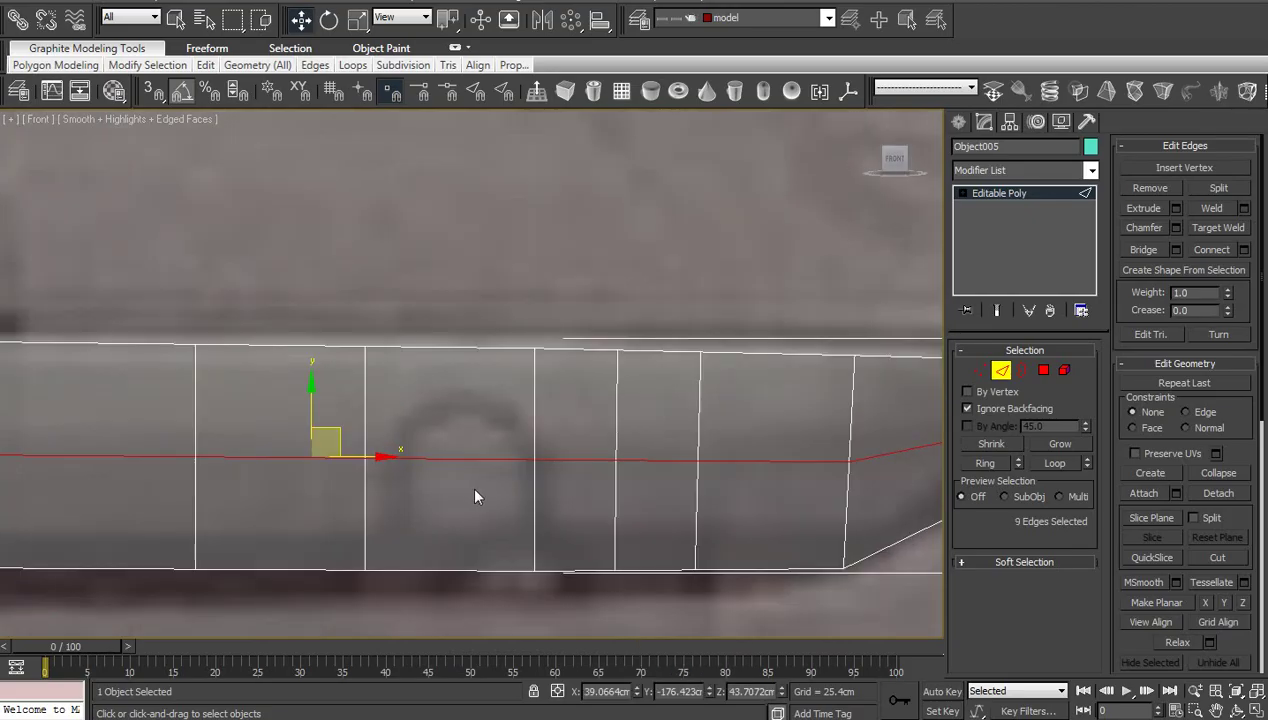
{"action": "key", "text": "2"}
{"action": "key", "text": "2"}
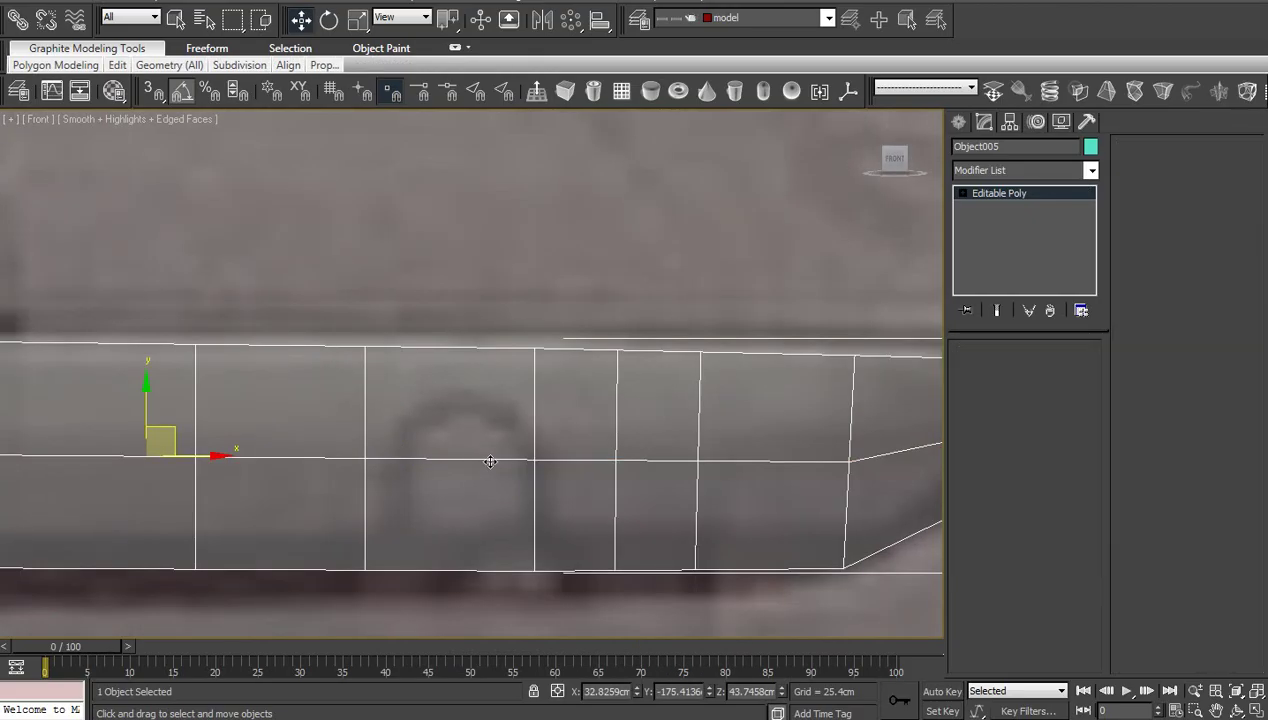
{"action": "key", "text": "2"}
{"action": "left_click", "coordinate": [490, 461]}
{"action": "key", "text": "alt+r"}
{"action": "key", "text": "ctrl+shift+e"}
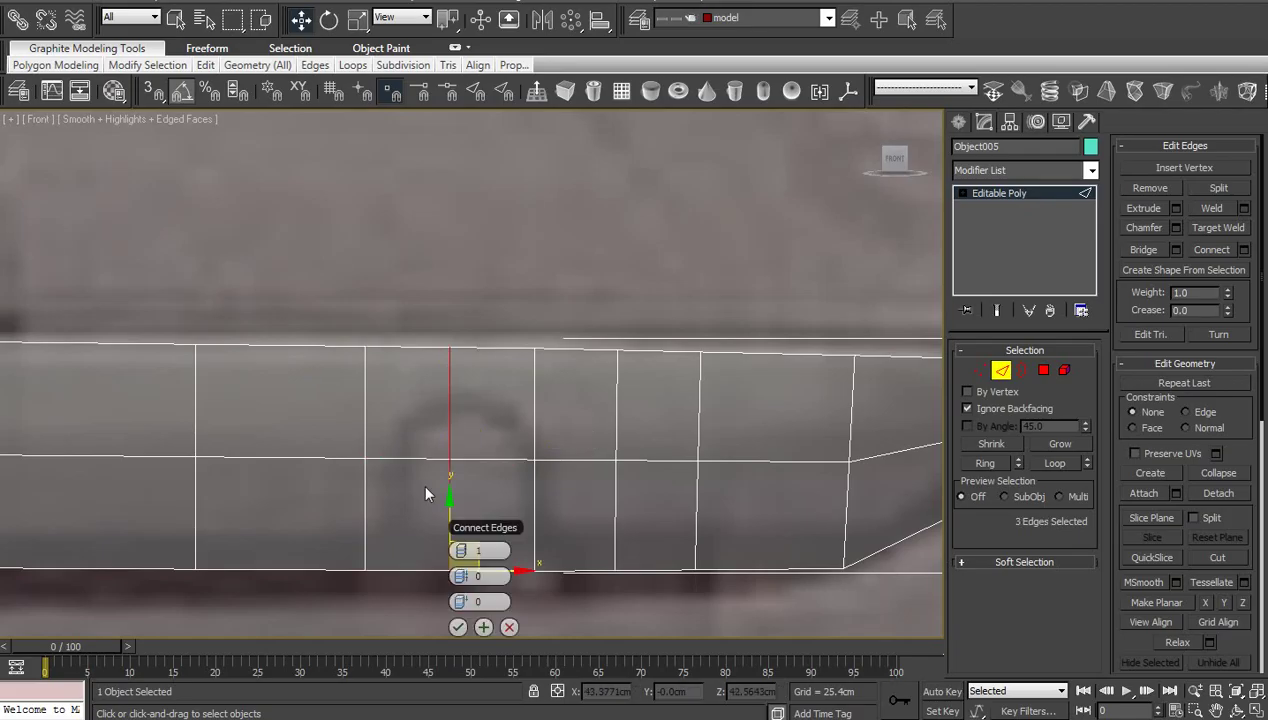
{"action": "left_click", "coordinate": [458, 624]}
Raise the middle-row vertex at the centre of the cover outline to the top of its rounded arch
{"action": "middle_click_drag", "start_coordinate": [562, 514], "coordinate": [583, 519]}
{"action": "key", "text": "1"}
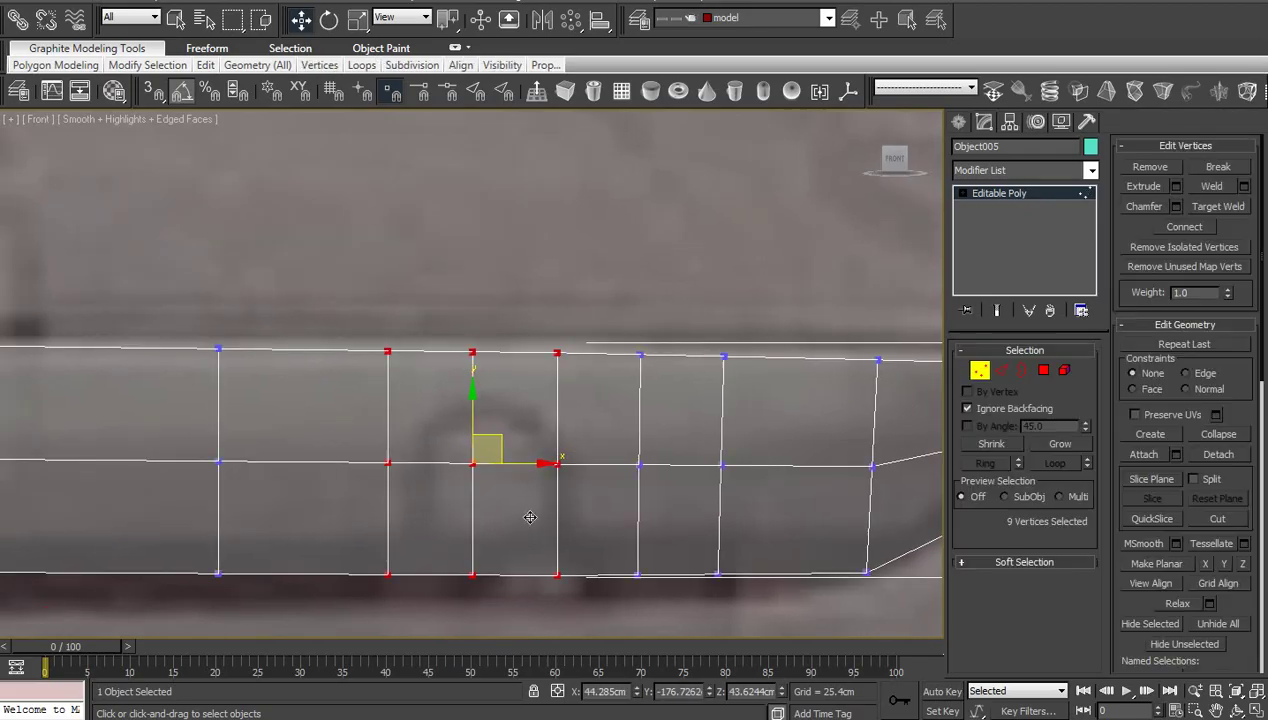
{"action": "left_click", "coordinate": [473, 463]}
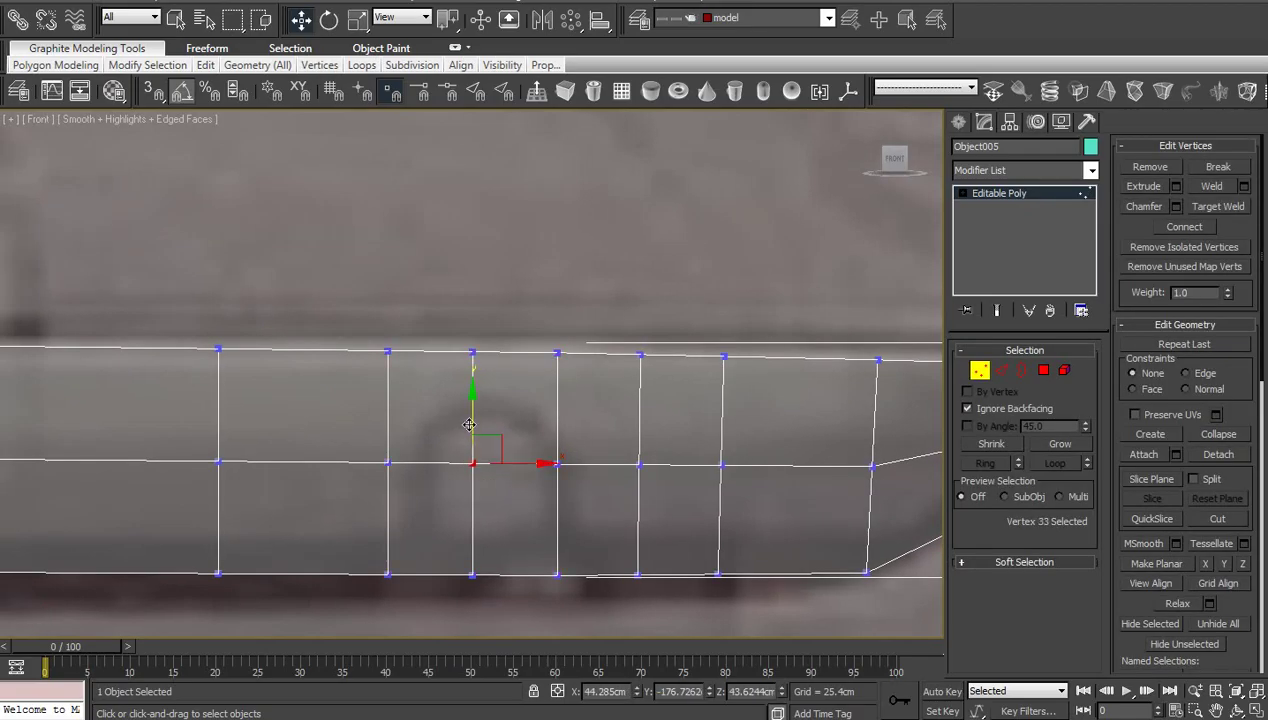
{"action": "left_click_drag", "start_coordinate": [473, 423], "coordinate": [491, 375]}
{"action": "left_click", "coordinate": [547, 408]}
{"action": "middle_click_drag", "start_coordinate": [548, 428], "coordinate": [576, 469]}
{"action": "scroll", "coordinate": [591, 456], "scroll_direction": "down", "scroll_amount": 3}
{"action": "scroll", "coordinate": [576, 469], "scroll_direction": "up", "scroll_amount": 3}
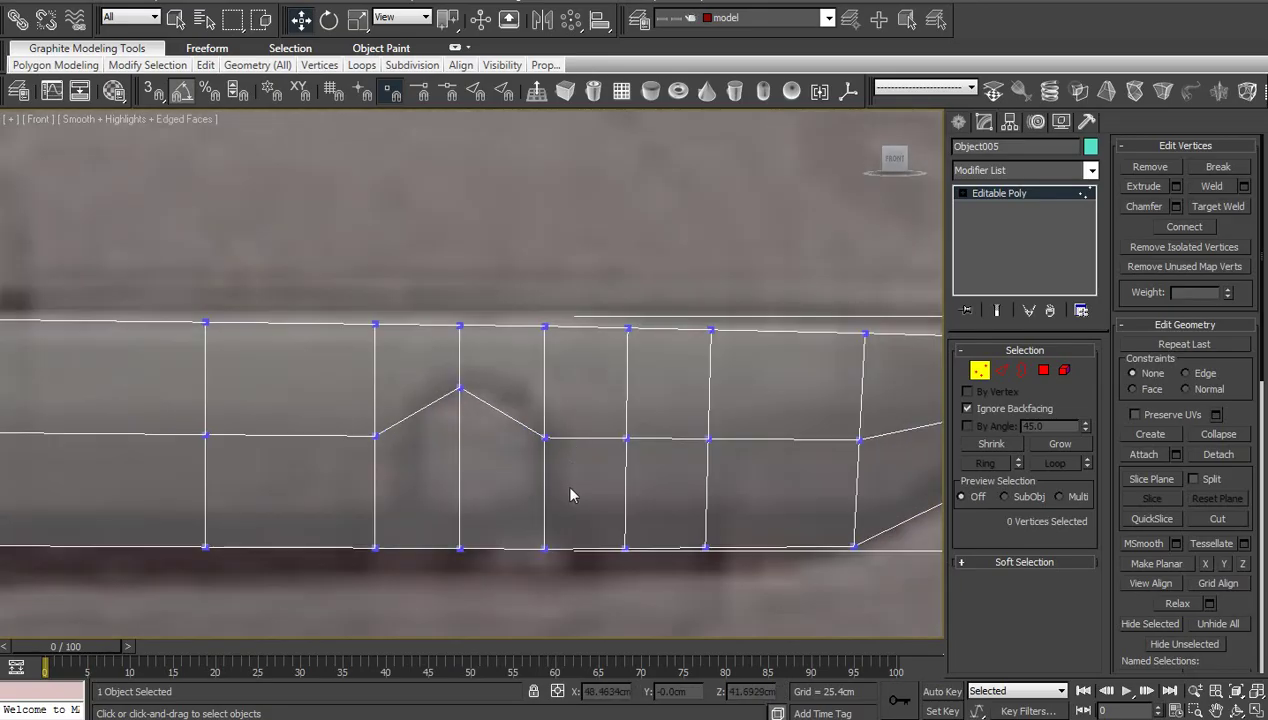
Connect the horizontal edges of the arch's right half with 1 vertical segment, slid close to the cover outline's right side
{"action": "key", "text": "2"}
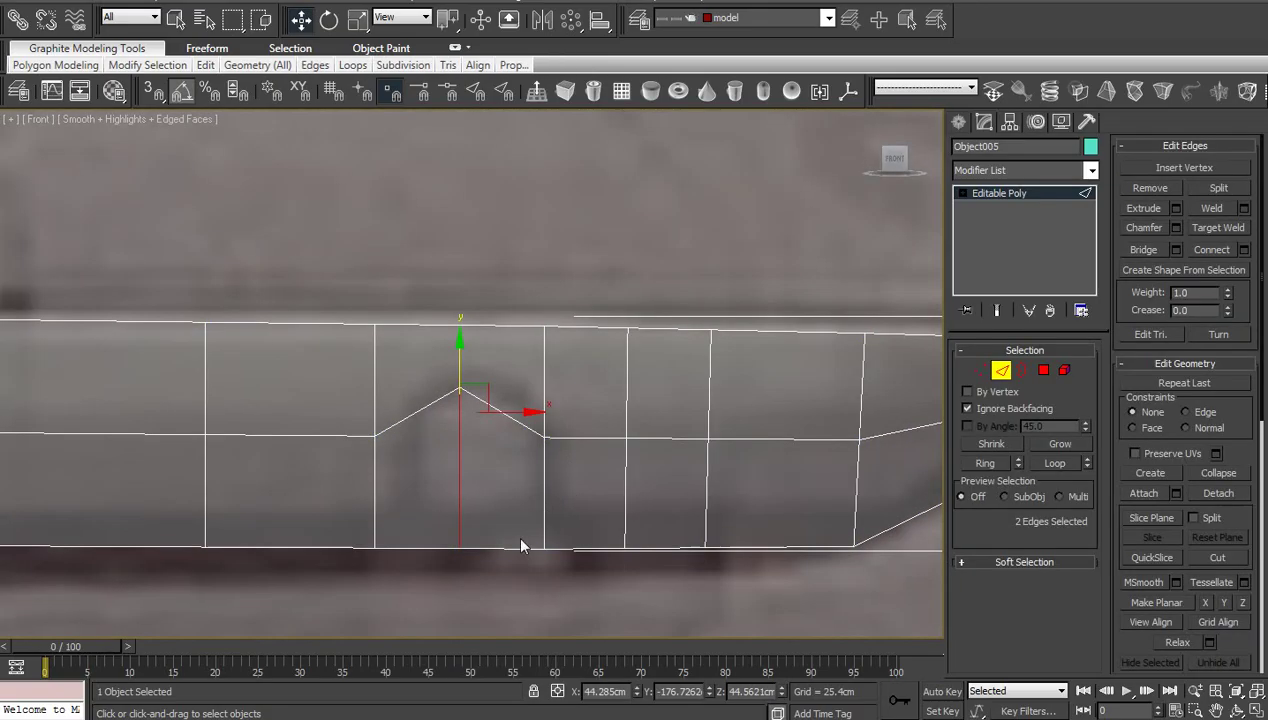
{"action": "left_click", "coordinate": [518, 548]}
{"action": "key", "text": "alt+r"}
{"action": "right_click", "coordinate": [615, 480]}
{"action": "left_click", "coordinate": [557, 470]}
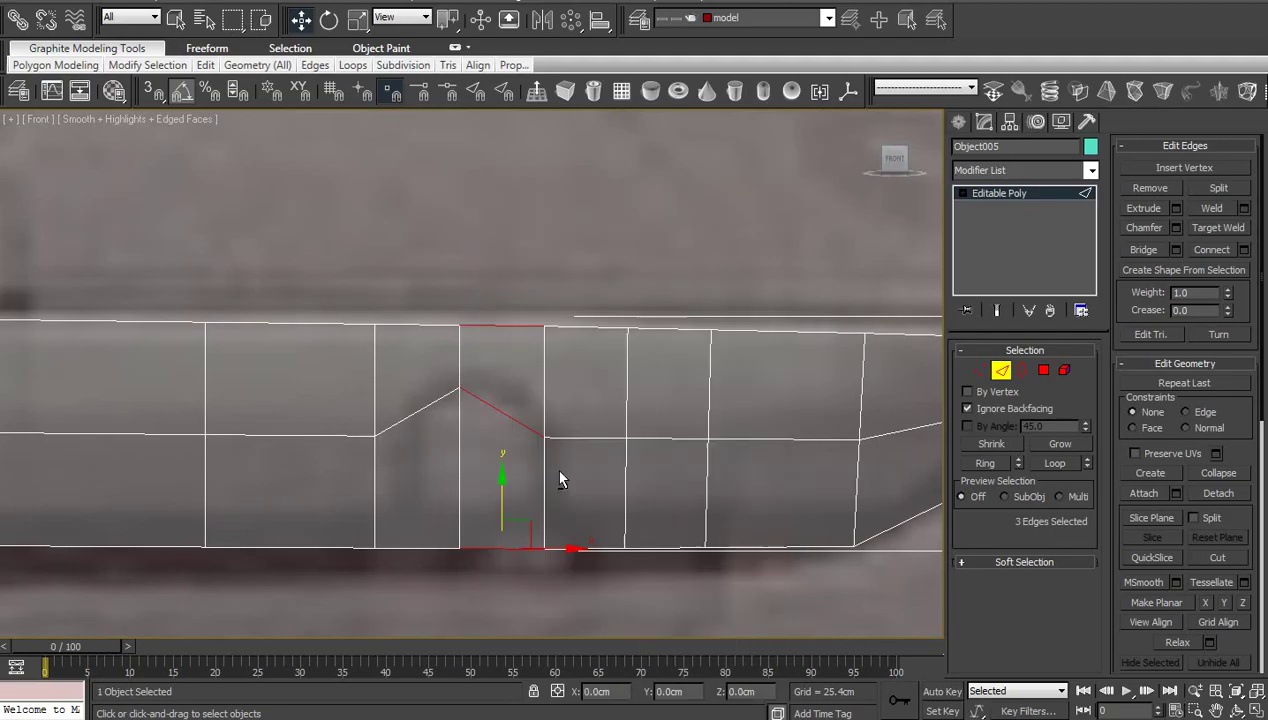
{"action": "left_click_drag", "start_coordinate": [517, 601], "coordinate": [305, 600]}
{"action": "left_click", "coordinate": [510, 628]}
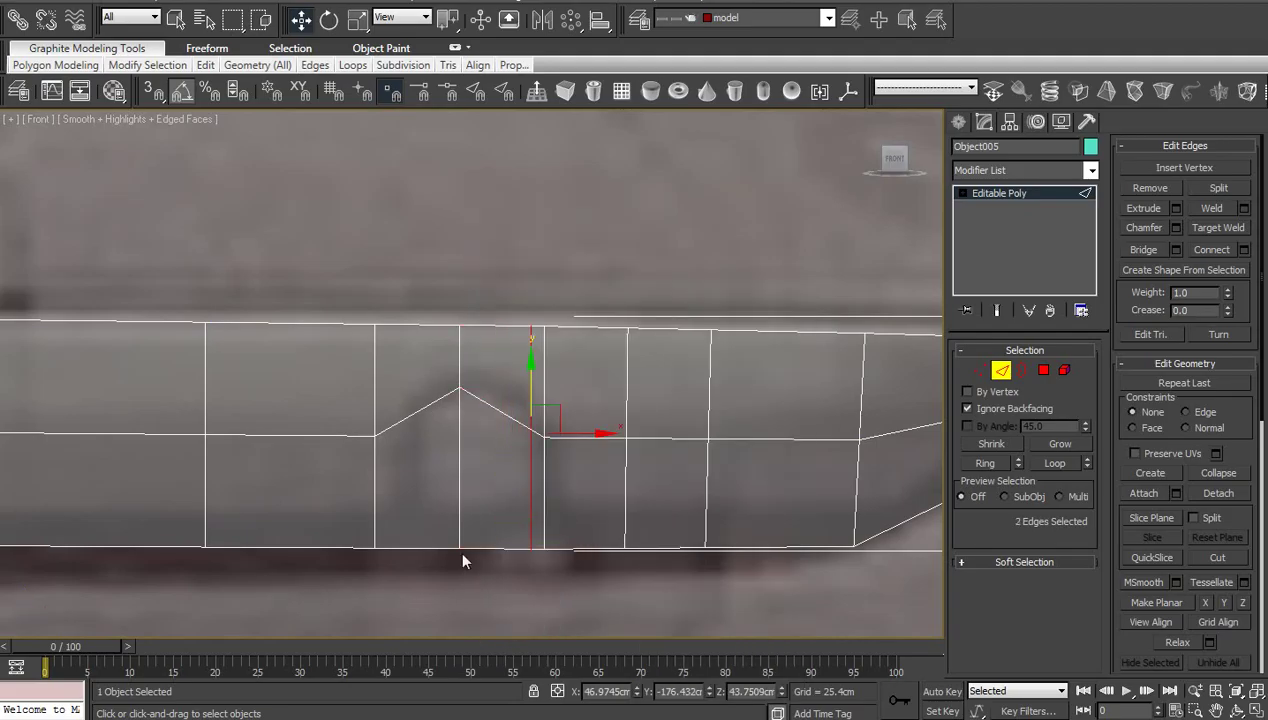
Connect the horizontal edges of the arch's left half with 1 vertical segment close to the cover outline's left side
{"action": "left_click", "coordinate": [429, 547]}
{"action": "key", "text": "alt+r"}
{"action": "right_click", "coordinate": [671, 460]}
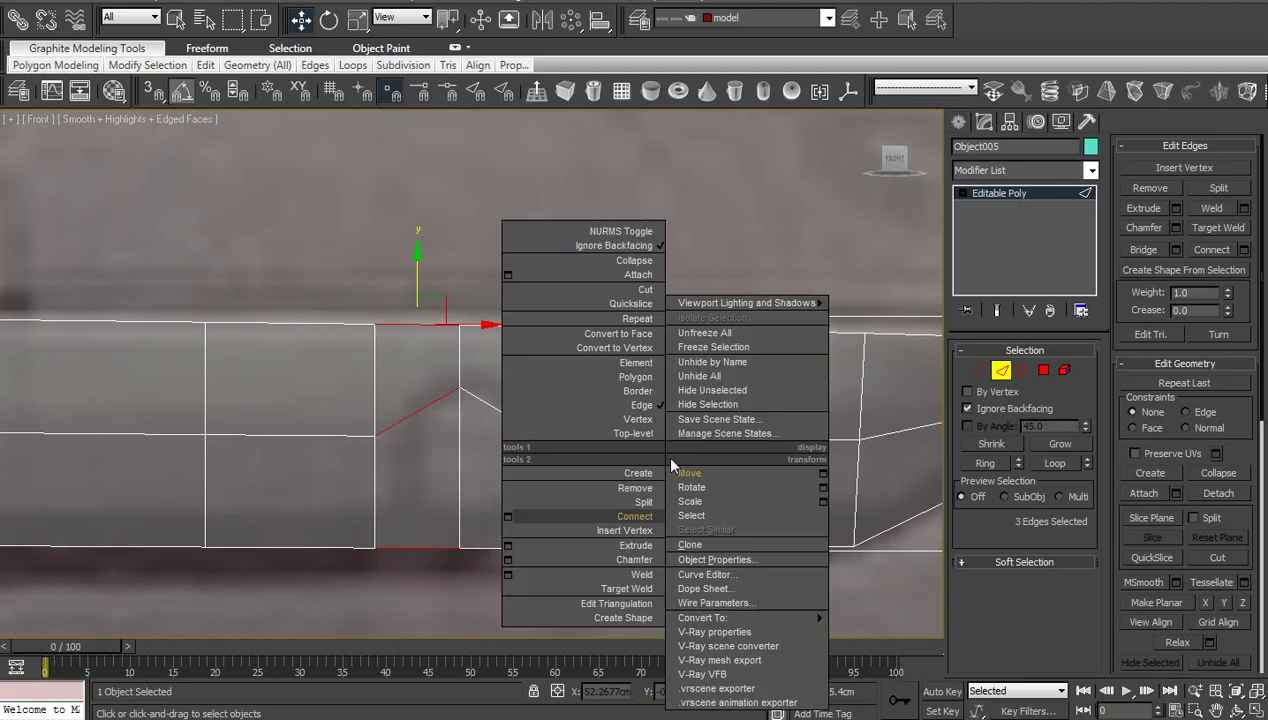
{"action": "left_click", "coordinate": [511, 517]}
{"action": "left_click", "coordinate": [425, 410]}
{"action": "scroll", "coordinate": [515, 455], "scroll_direction": "up", "scroll_amount": 2}
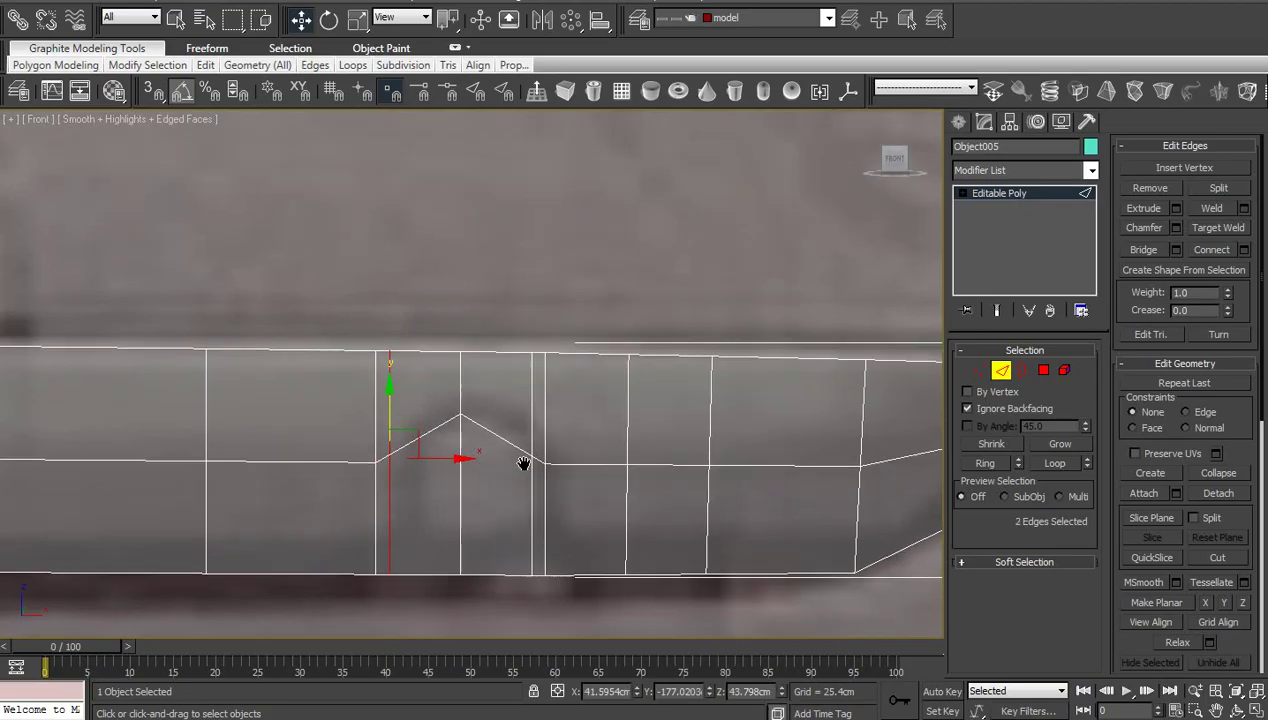
Slide the top-edge vertices of the two new segments inward toward the arch's centre line
{"action": "key", "text": "1"}
{"action": "left_click", "coordinate": [354, 351]}
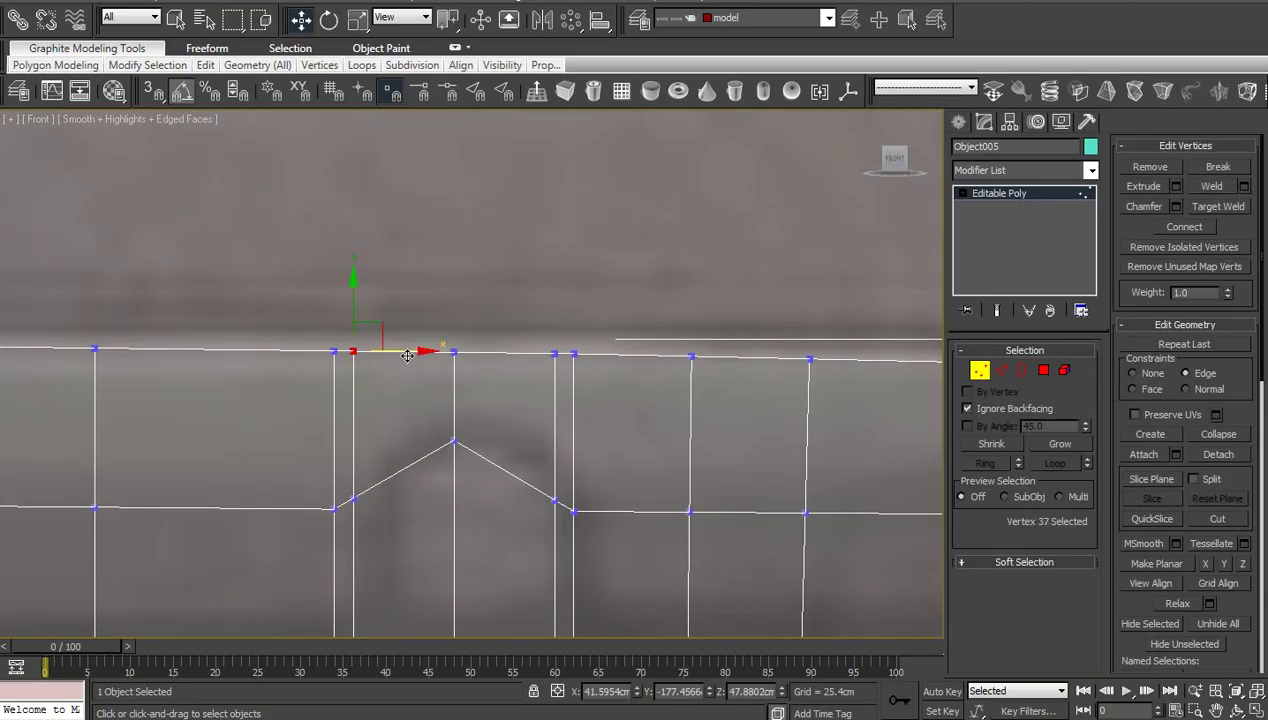
{"action": "left_click_drag", "start_coordinate": [407, 356], "coordinate": [455, 356]}
{"action": "left_click", "coordinate": [555, 352]}
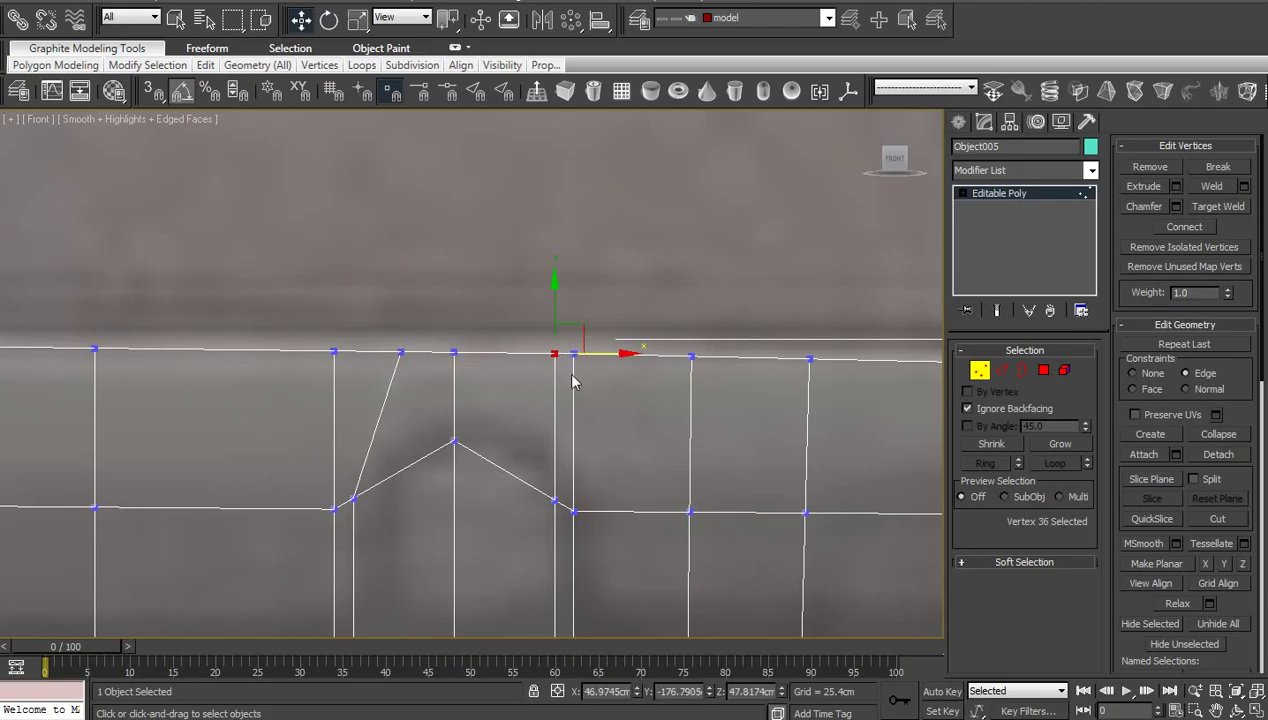
{"action": "left_click_drag", "start_coordinate": [605, 356], "coordinate": [568, 353]}
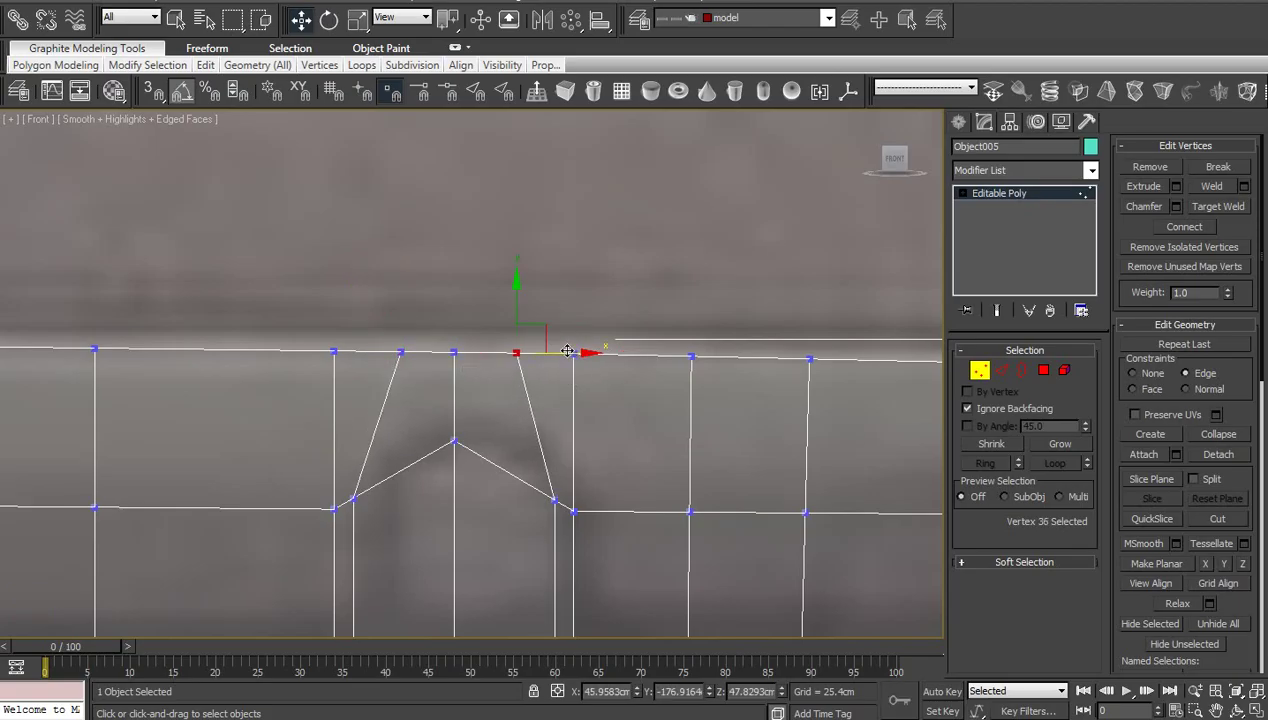
{"action": "middle_click_drag", "start_coordinate": [592, 510], "coordinate": [595, 471]}
{"action": "scroll", "coordinate": [516, 478], "scroll_direction": "down", "scroll_amount": 2}
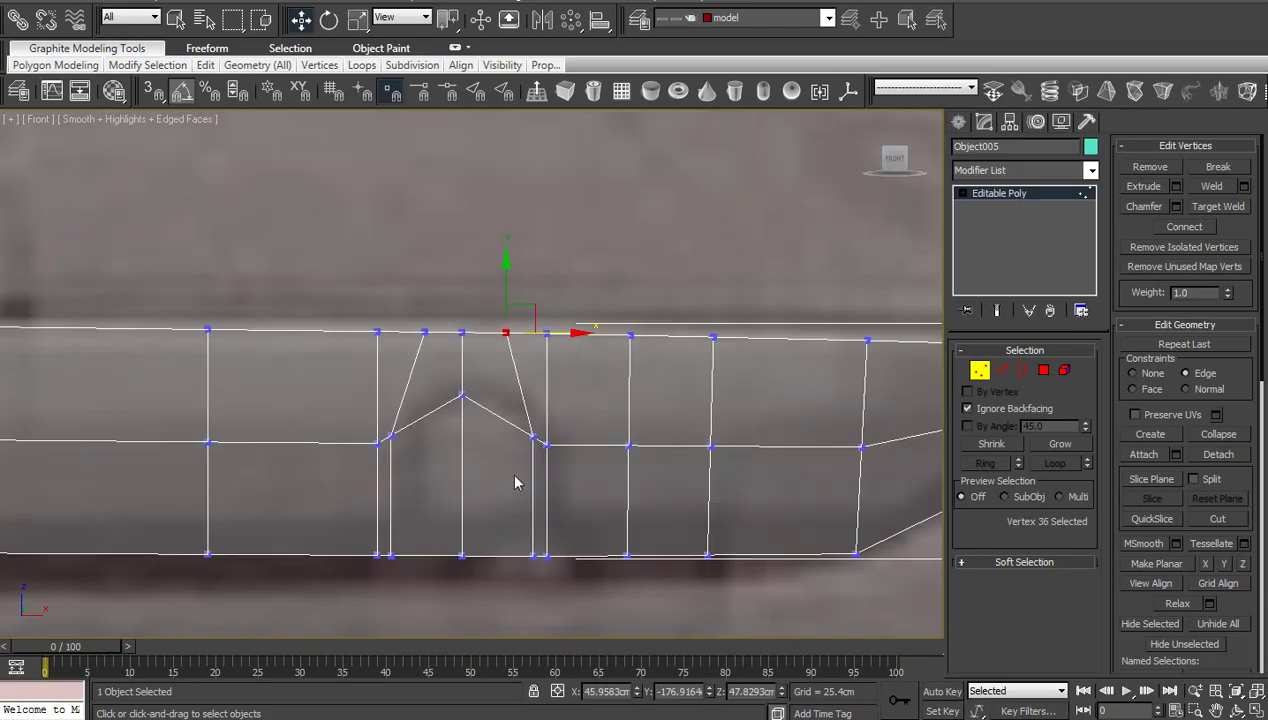
Chamfer the vertical edge loop through the arch's centre by about 0.83 cm with 2 segments
{"action": "key", "text": "2"}
{"action": "left_click", "coordinate": [460, 357]}
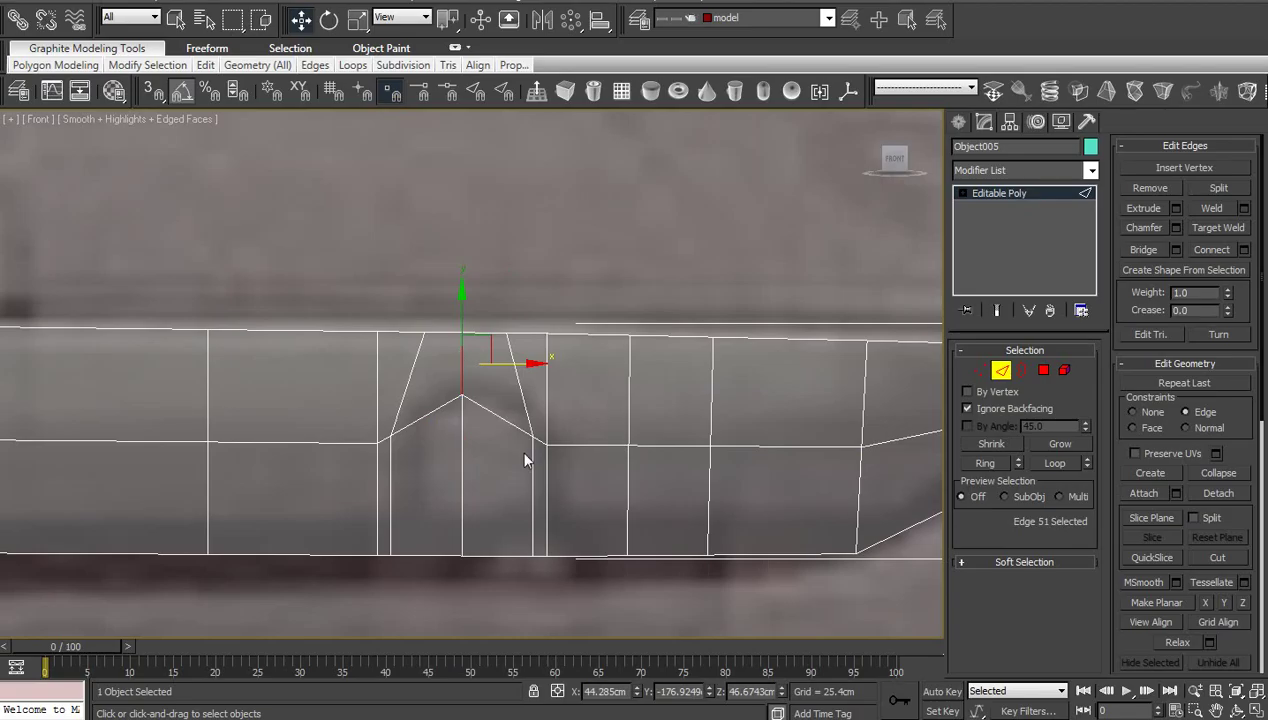
{"action": "key", "text": "alt+l"}
{"action": "right_click", "coordinate": [682, 439]}
{"action": "left_click", "coordinate": [524, 545]}
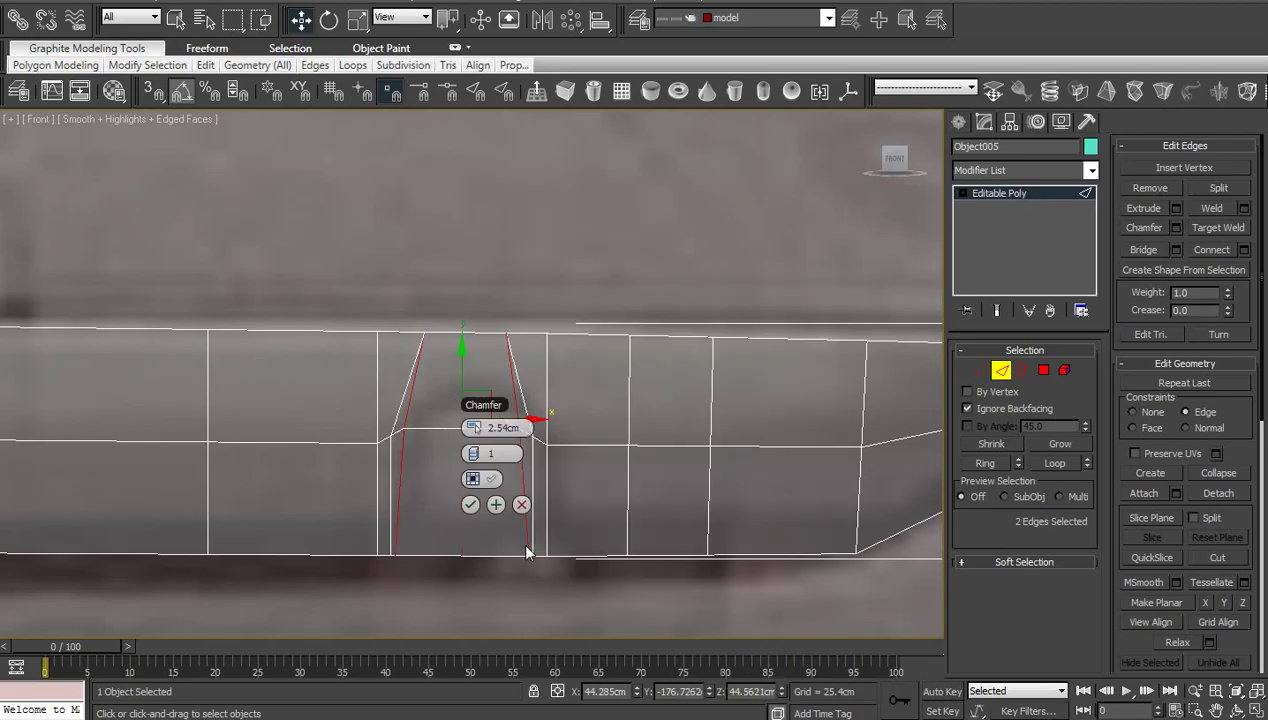
{"action": "left_click", "coordinate": [479, 453]}
{"action": "left_click_drag", "start_coordinate": [479, 429], "coordinate": [506, 433]}
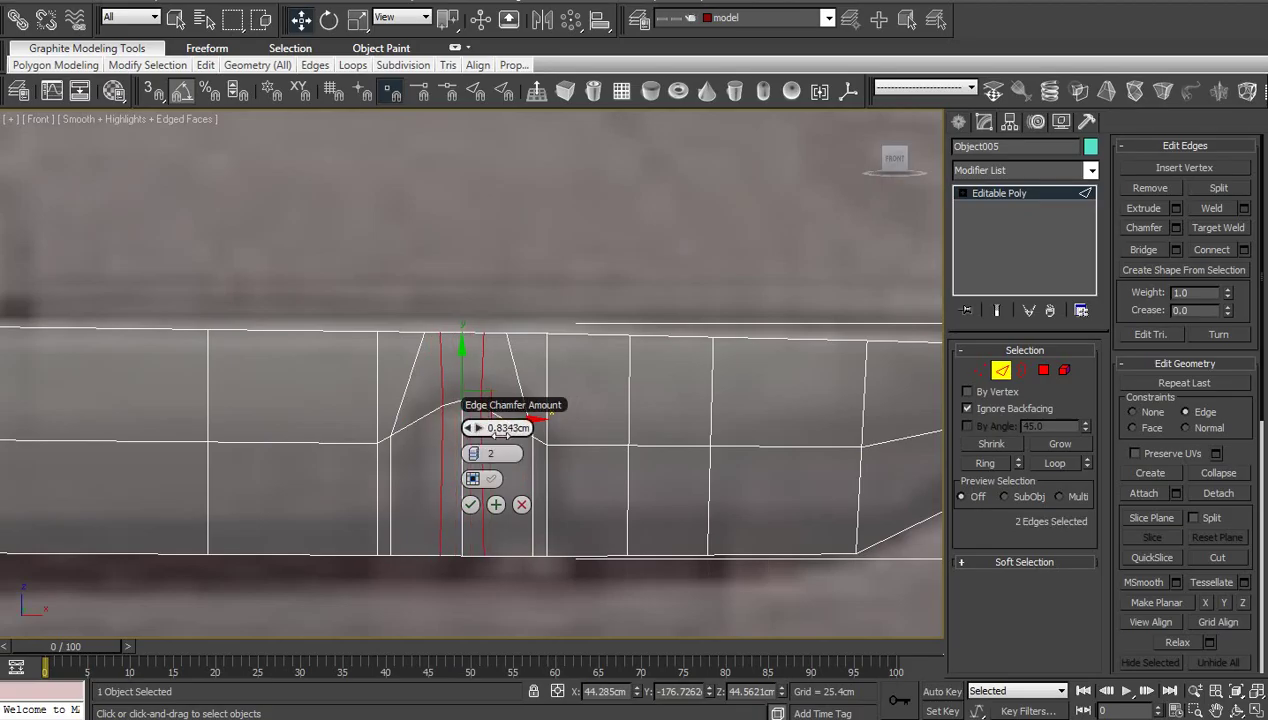
{"action": "left_click", "coordinate": [472, 504]}
Shift the two outer converging vertices on the strip's top edge outward, away from the chamfered centre edges
{"action": "scroll", "coordinate": [525, 472], "scroll_direction": "up", "scroll_amount": 2}
{"action": "middle_click_drag", "start_coordinate": [531, 453], "coordinate": [543, 525]}
{"action": "key", "text": "1"}
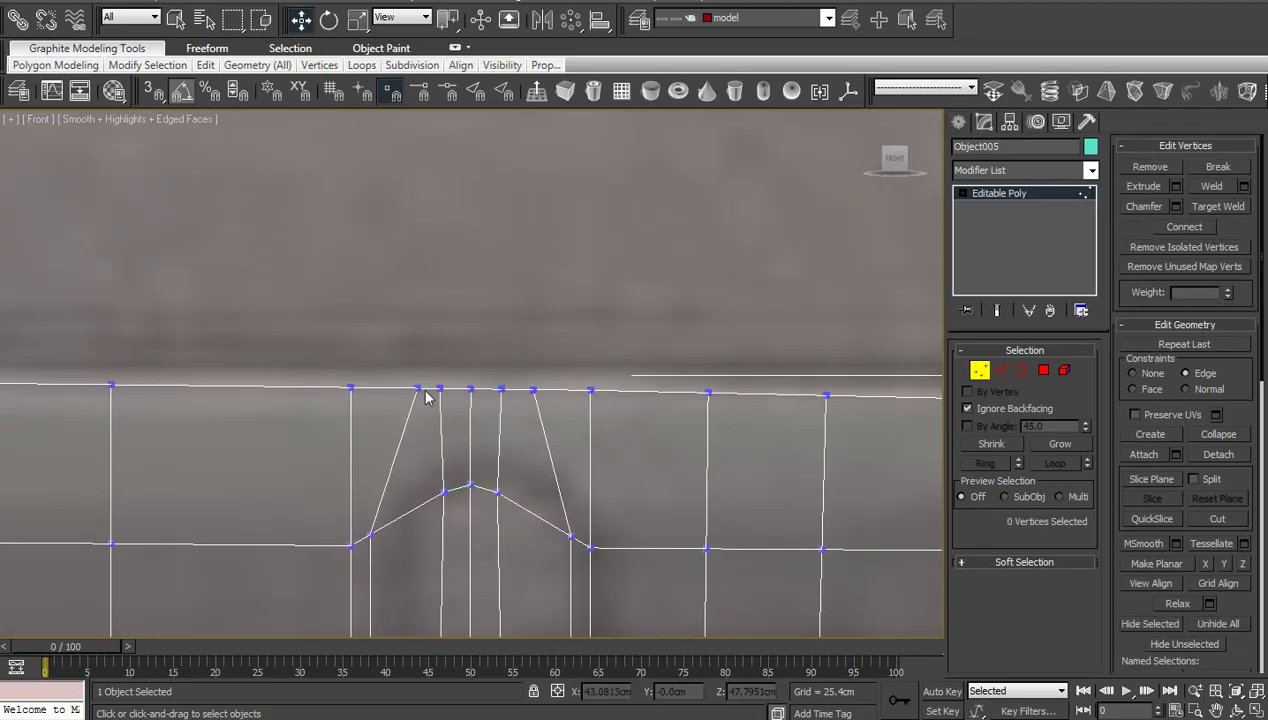
{"action": "left_click", "coordinate": [419, 387]}
{"action": "left_click_drag", "start_coordinate": [464, 389], "coordinate": [471, 400]}
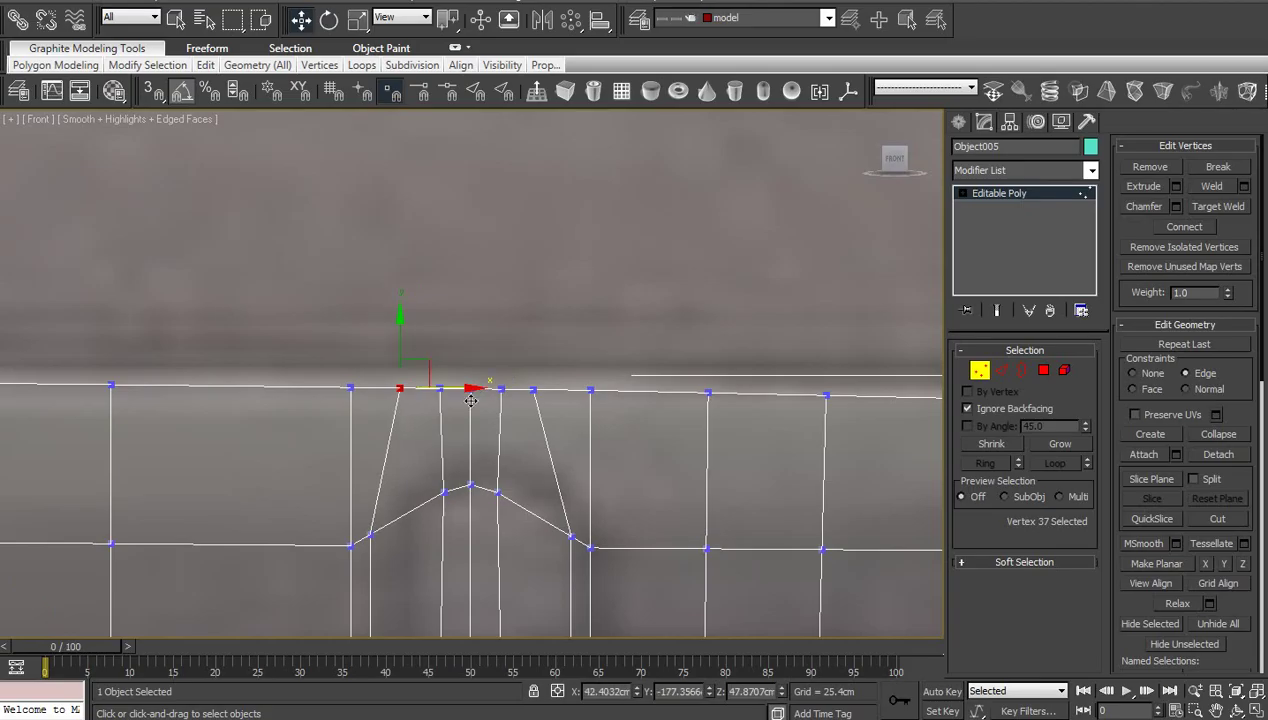
{"action": "left_click", "coordinate": [533, 390]}
{"action": "left_click_drag", "start_coordinate": [578, 390], "coordinate": [592, 389]}
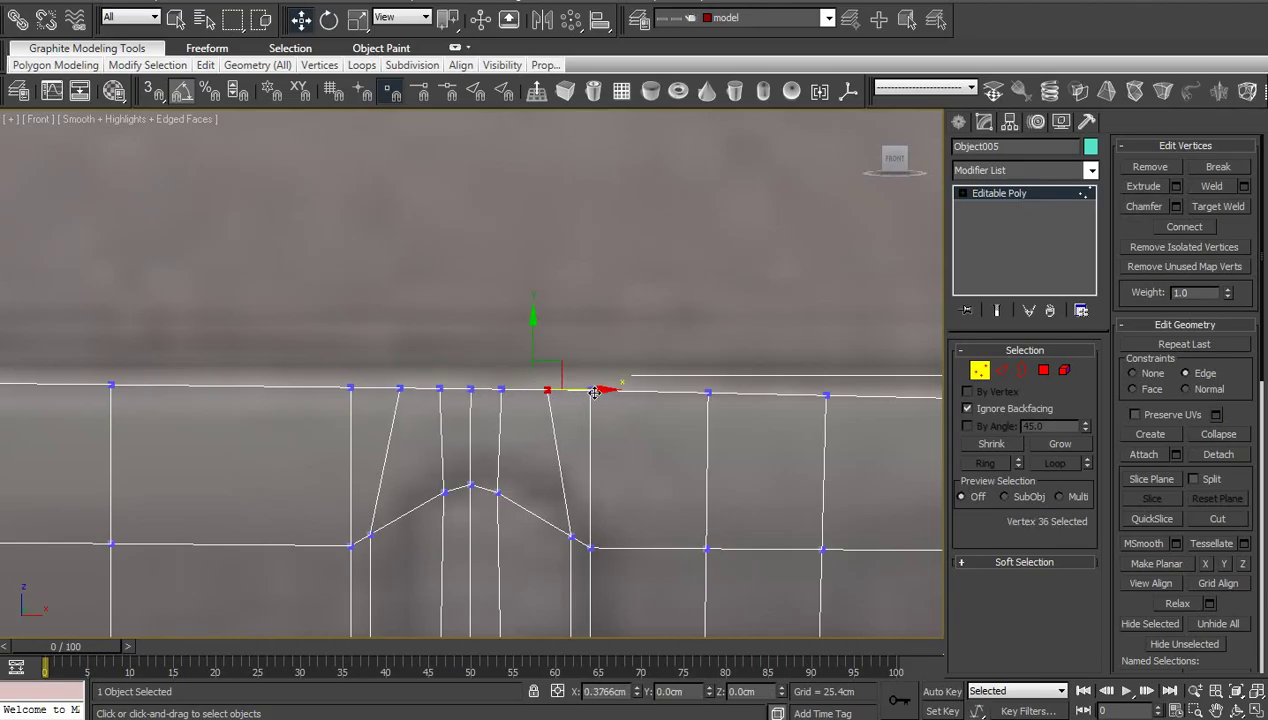
{"action": "left_click", "coordinate": [607, 523]}
Widen the three central columns below the arch by scaling their six arch and bottom-edge vertices horizontally
{"action": "scroll", "coordinate": [590, 520], "scroll_direction": "down", "scroll_amount": 2}
{"action": "middle_click_drag", "start_coordinate": [596, 525], "coordinate": [625, 414]}
{"action": "scroll", "coordinate": [599, 487], "scroll_direction": "up", "scroll_amount": 2}
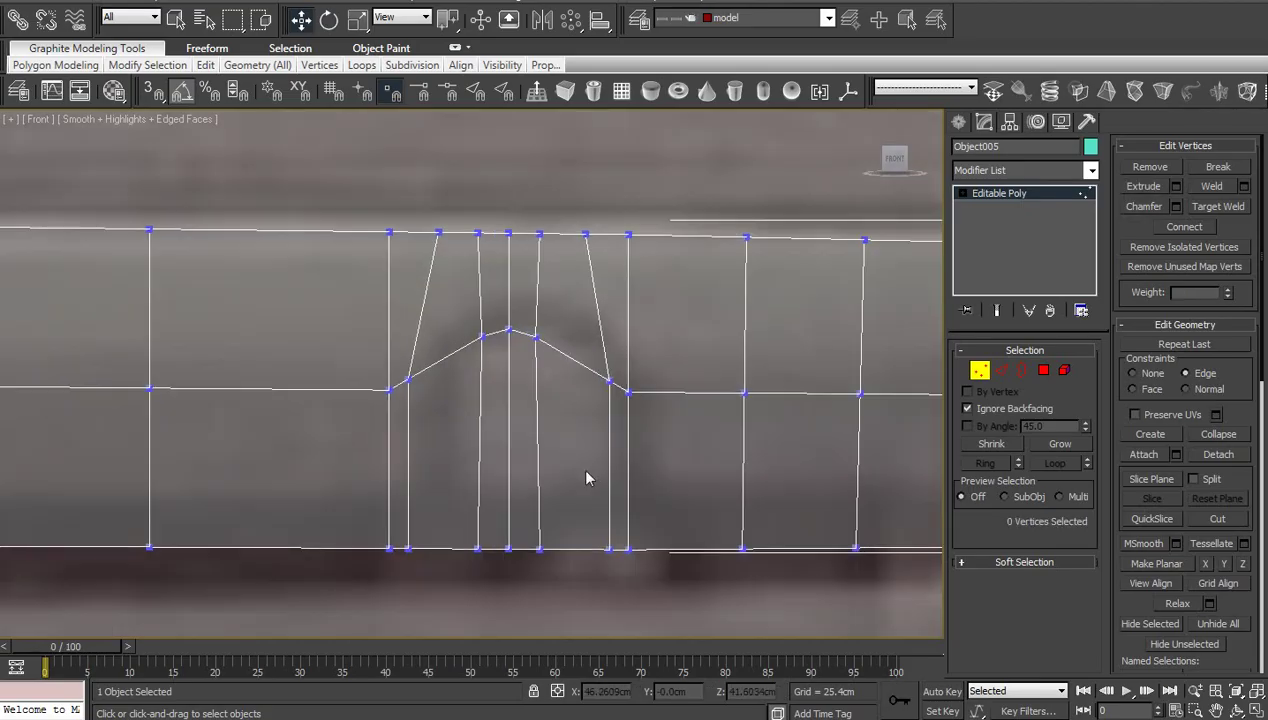
{"action": "left_click_drag", "start_coordinate": [477, 333], "coordinate": [562, 557]}
{"action": "key", "text": "r"}
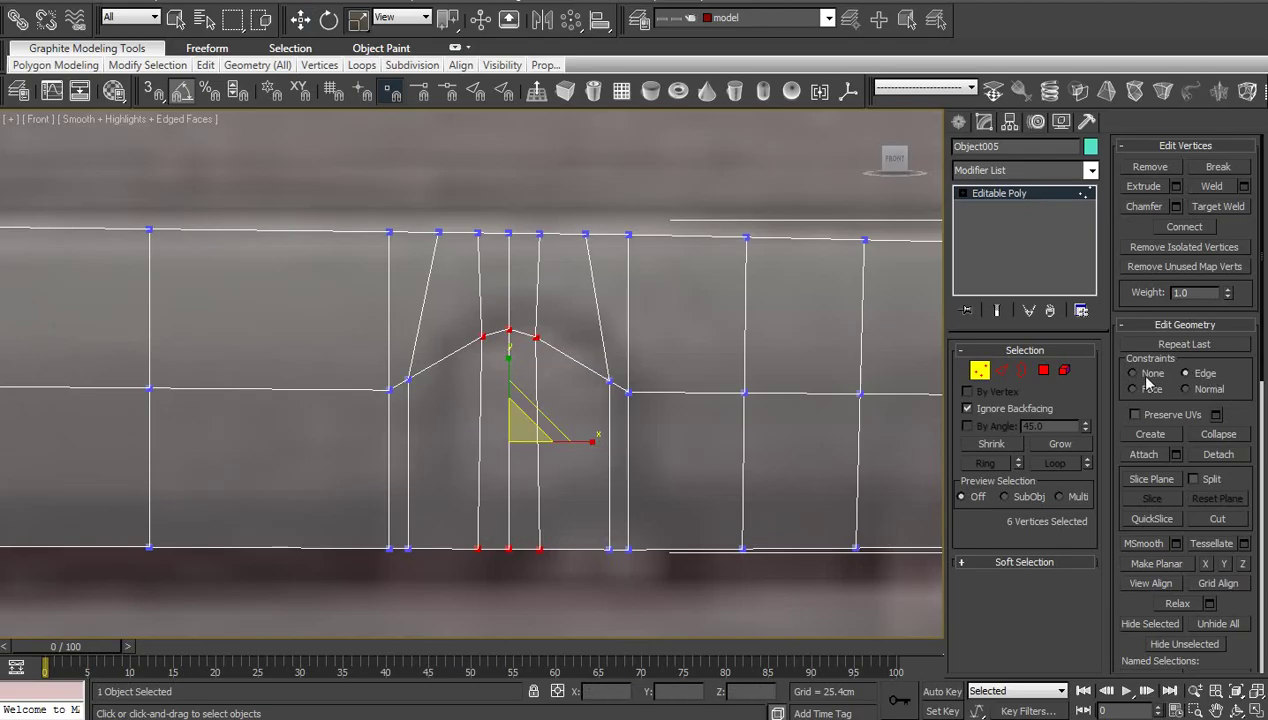
{"action": "left_click_drag", "start_coordinate": [590, 441], "coordinate": [651, 445]}
{"action": "left_click", "coordinate": [661, 410]}
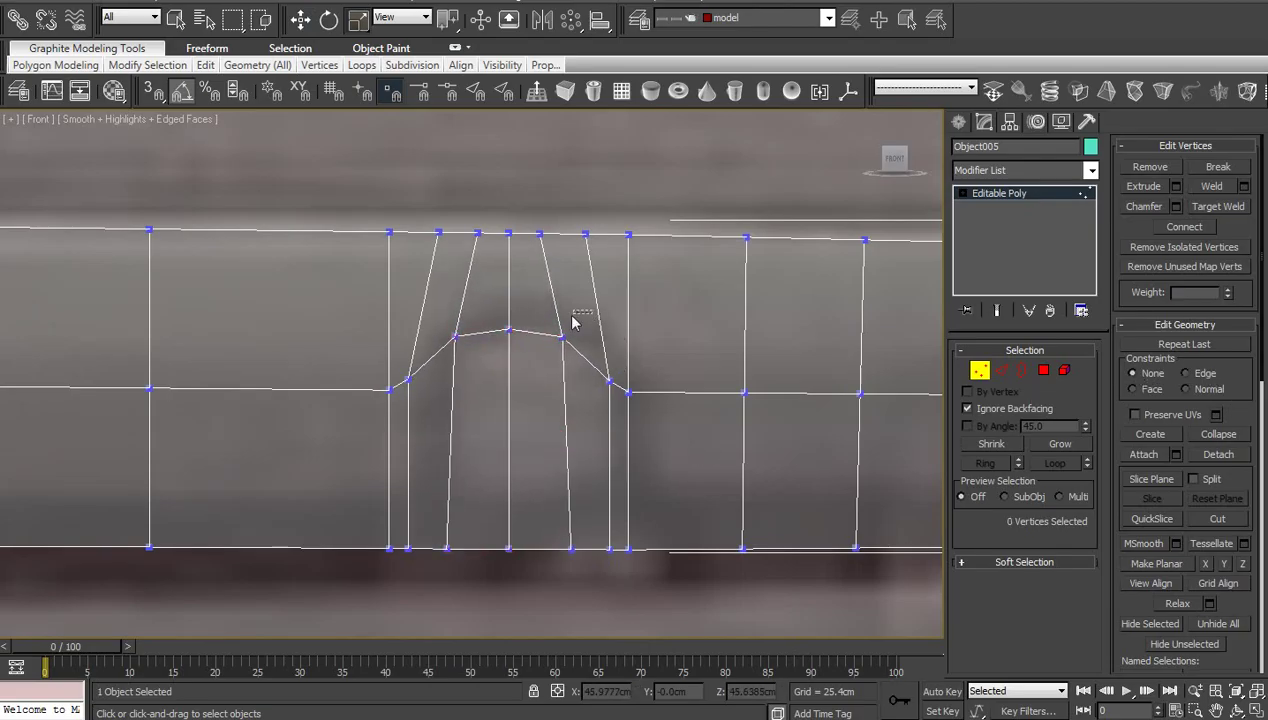
Raise the three upper arch vertices slightly, then lift the peak vertex further to round the arch
{"action": "left_click_drag", "start_coordinate": [572, 317], "coordinate": [439, 352]}
{"action": "key", "text": "w"}
{"action": "left_click_drag", "start_coordinate": [512, 292], "coordinate": [490, 339]}
{"action": "left_click", "coordinate": [518, 359]}
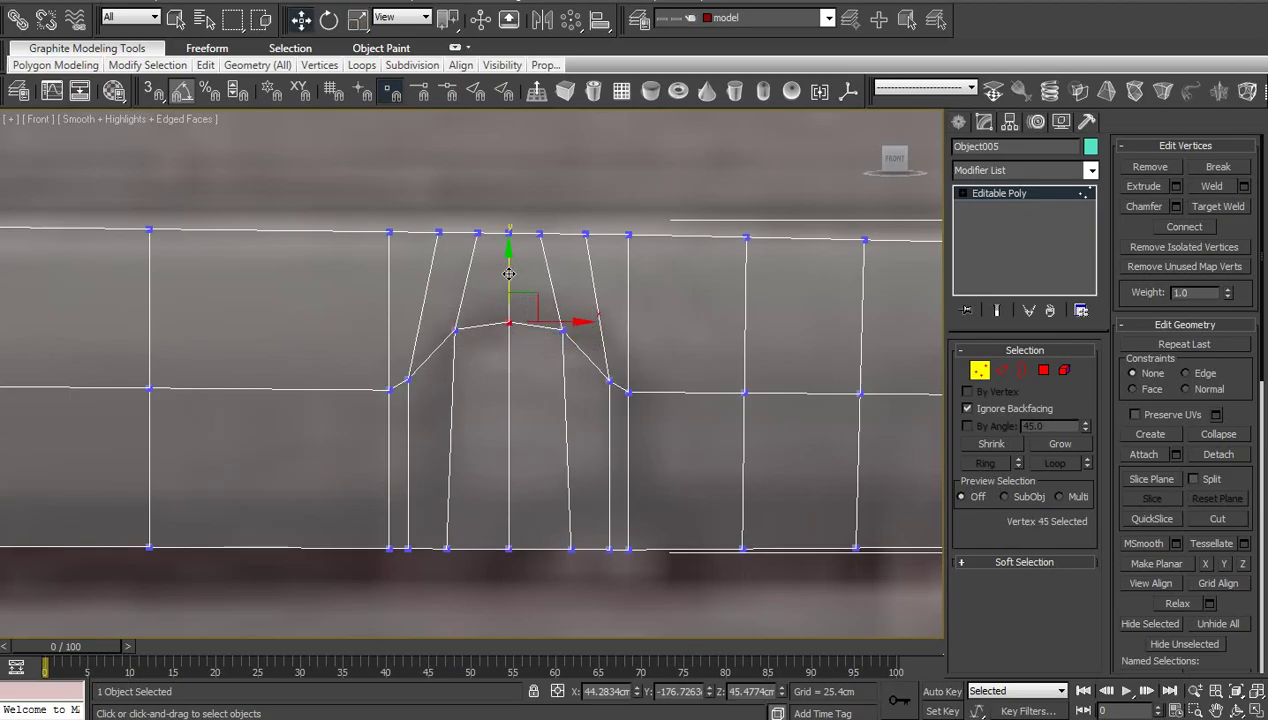
{"action": "left_click_drag", "start_coordinate": [509, 272], "coordinate": [509, 265]}
{"action": "left_click", "coordinate": [655, 305]}
Delete the six polygons below the arch to open the cover's hole in the bumper strip
{"action": "left_click", "coordinate": [961, 194]}
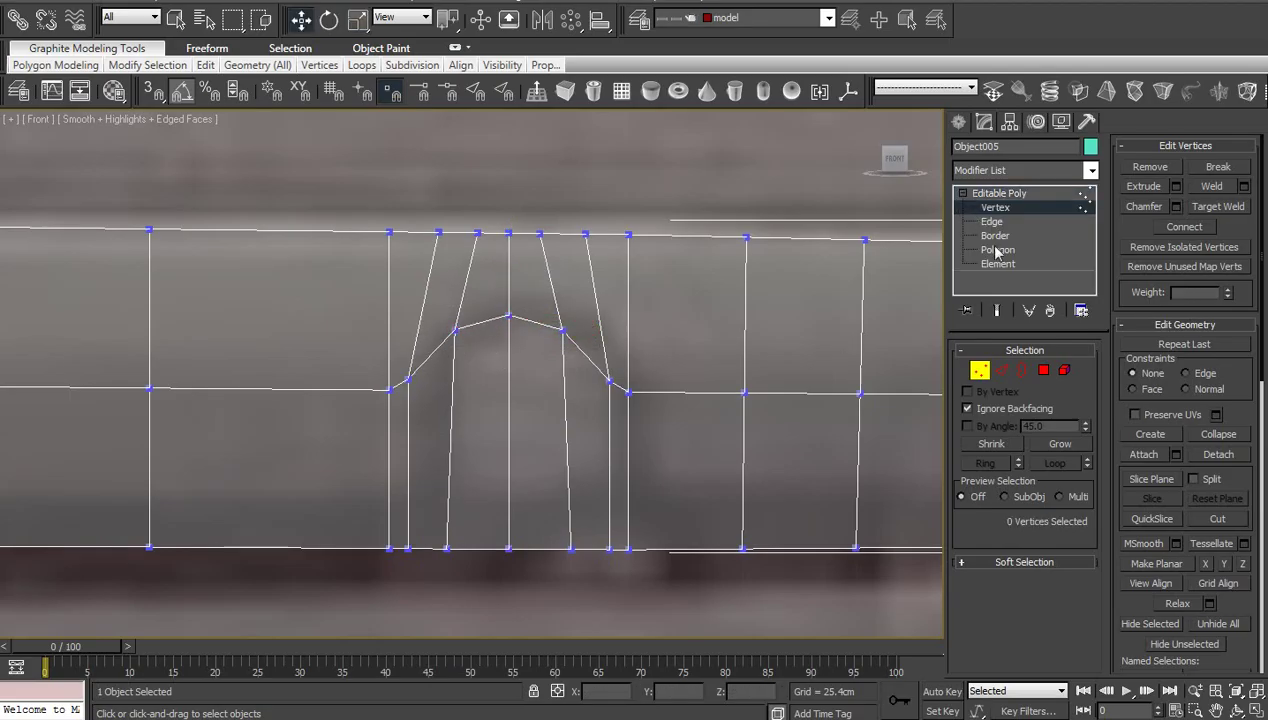
{"action": "left_click", "coordinate": [997, 249]}
{"action": "left_click", "coordinate": [609, 495]}
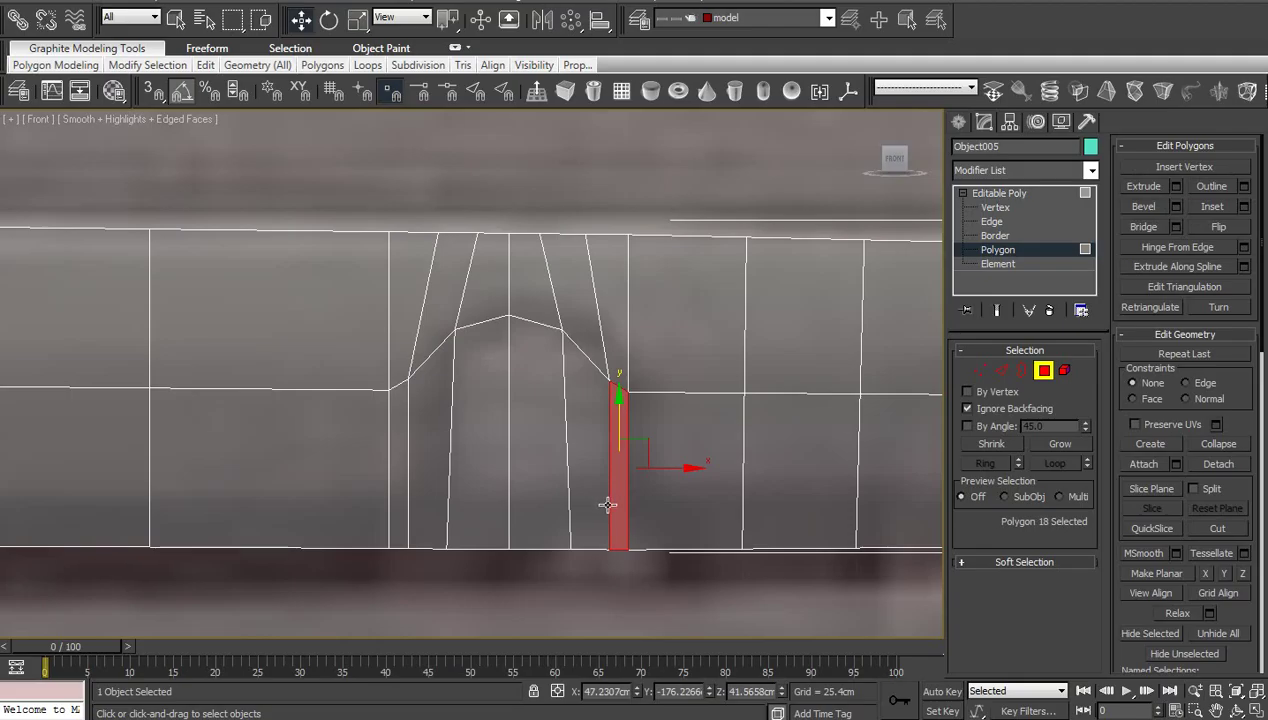
{"action": "key", "text": "Delete"}
{"action": "left_click", "coordinate": [590, 498]}
{"action": "key", "text": "Delete"}
{"action": "left_click", "coordinate": [555, 491]}
{"action": "key", "text": "Delete"}
{"action": "left_click", "coordinate": [478, 475]}
{"action": "key", "text": "Delete"}
{"action": "left_click", "coordinate": [439, 473]}
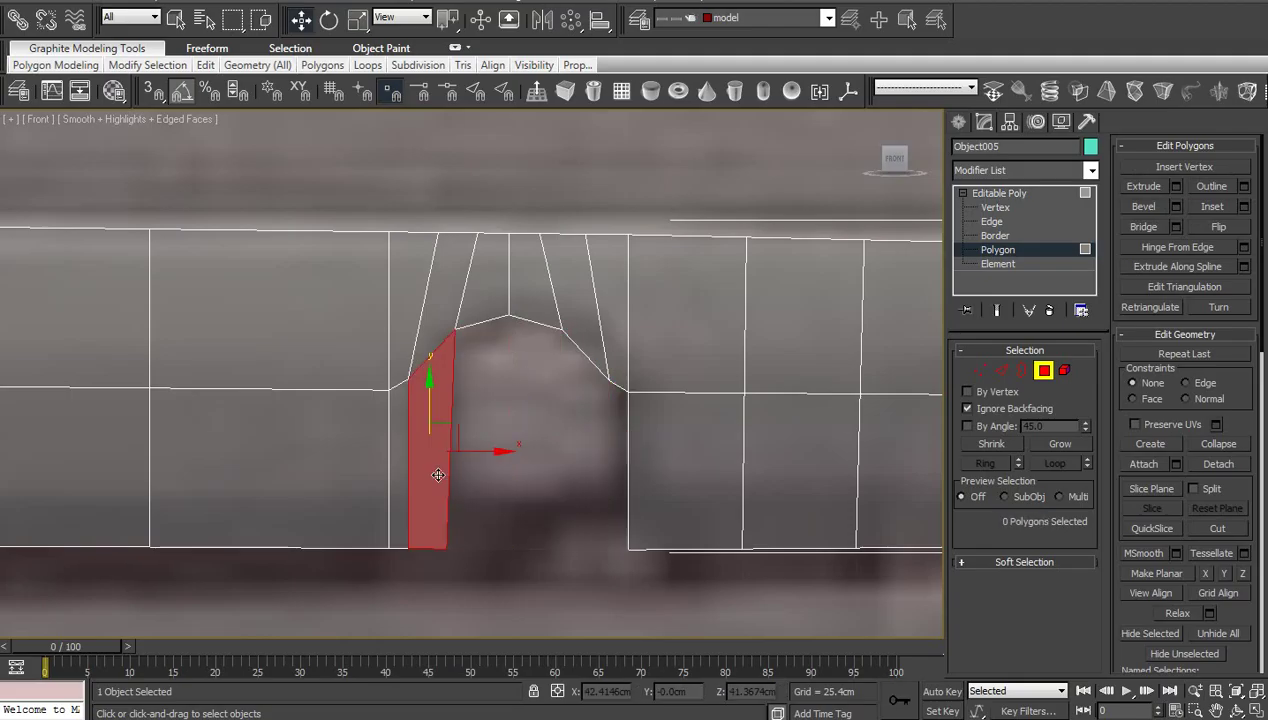
{"action": "left_click", "coordinate": [402, 476]}
{"action": "key", "text": "Delete"}
Raise the two outer arch vertices beside the opening's upper corners to smooth the arch curve
{"action": "middle_click_drag", "start_coordinate": [476, 486], "coordinate": [475, 512]}
{"action": "key", "text": "1"}
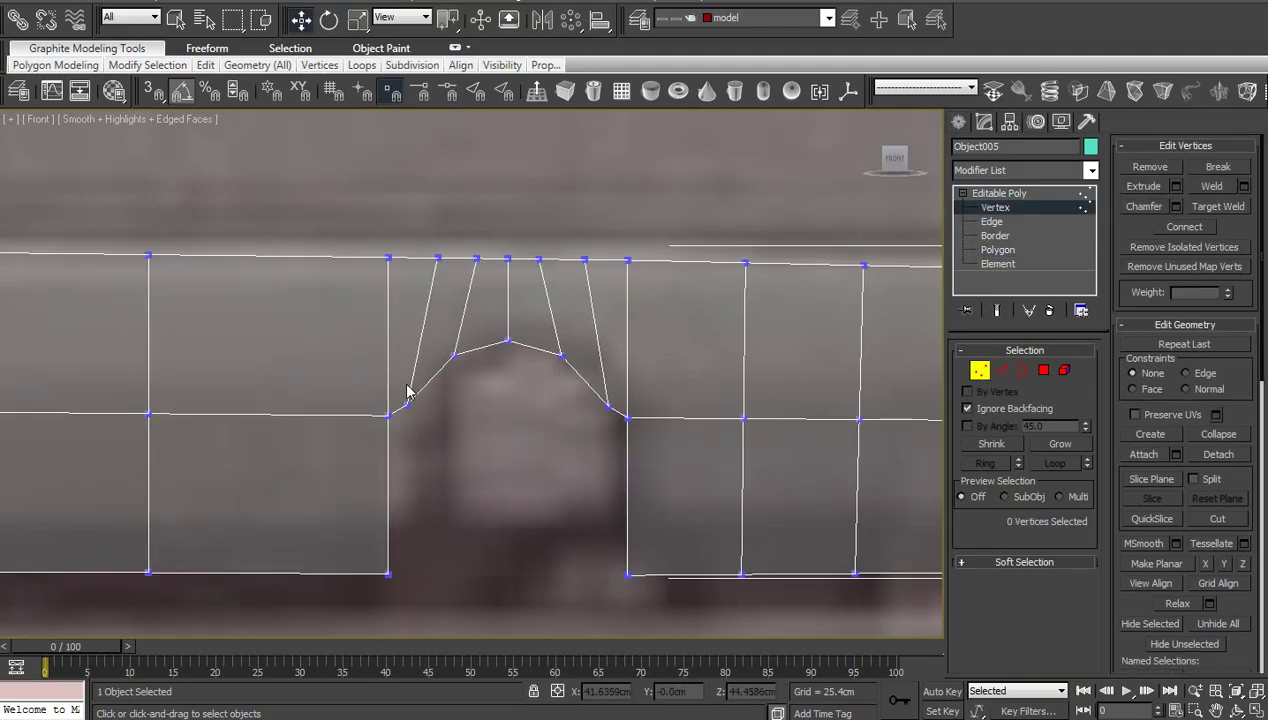
{"action": "left_click_drag", "start_coordinate": [433, 418], "coordinate": [434, 419]}
{"action": "left_click_drag", "start_coordinate": [617, 393], "coordinate": [592, 418], "text": "ctrl"}
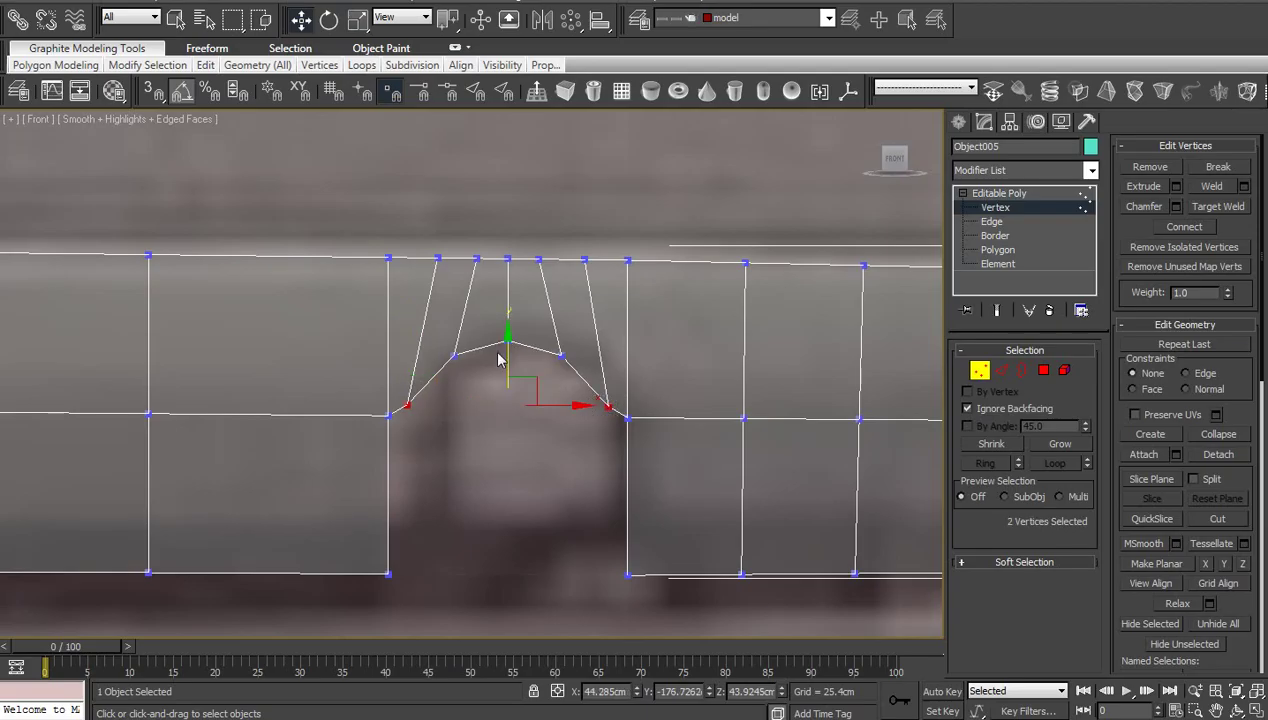
{"action": "left_click_drag", "start_coordinate": [507, 355], "coordinate": [507, 341]}
{"action": "left_click", "coordinate": [596, 486]}
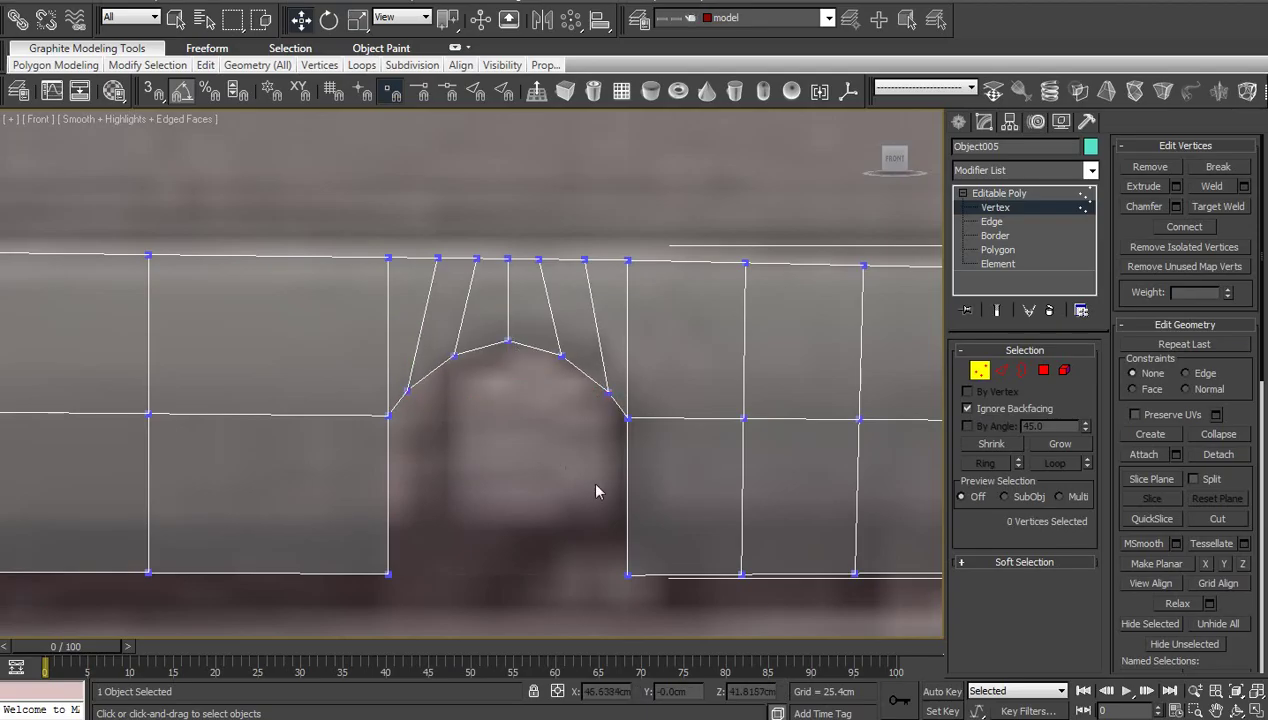
Extrude the opening's 8 border edges inward as a scaled copy and lower them level with the strip's bottom edge
{"action": "middle_click_drag", "start_coordinate": [596, 486], "coordinate": [568, 458]}
{"action": "scroll", "coordinate": [568, 458], "scroll_direction": "down", "scroll_amount": 2}
{"action": "left_click", "coordinate": [988, 222]}
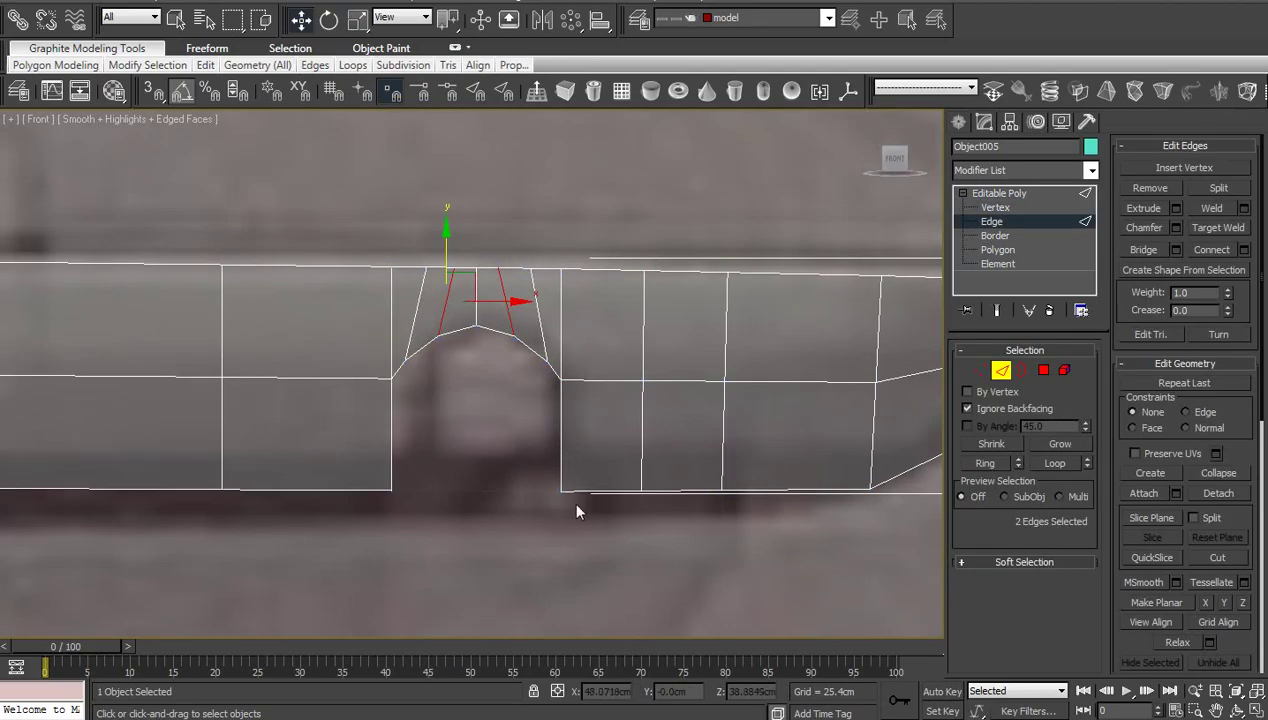
{"action": "left_click_drag", "start_coordinate": [574, 511], "coordinate": [371, 328]}
{"action": "left_click", "coordinate": [471, 414]}
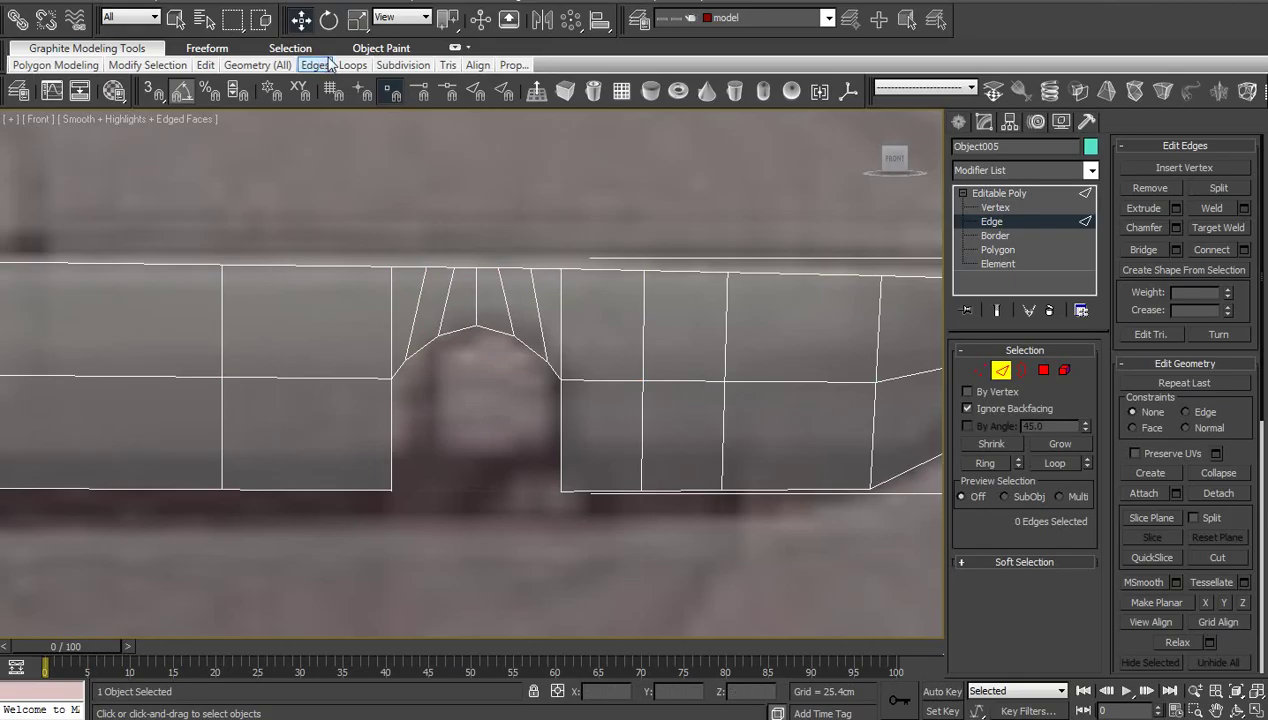
{"action": "left_click", "coordinate": [261, 20]}
{"action": "left_click_drag", "start_coordinate": [362, 545], "coordinate": [596, 320]}
{"action": "key", "text": "z"}
{"action": "right_click", "coordinate": [565, 355]}
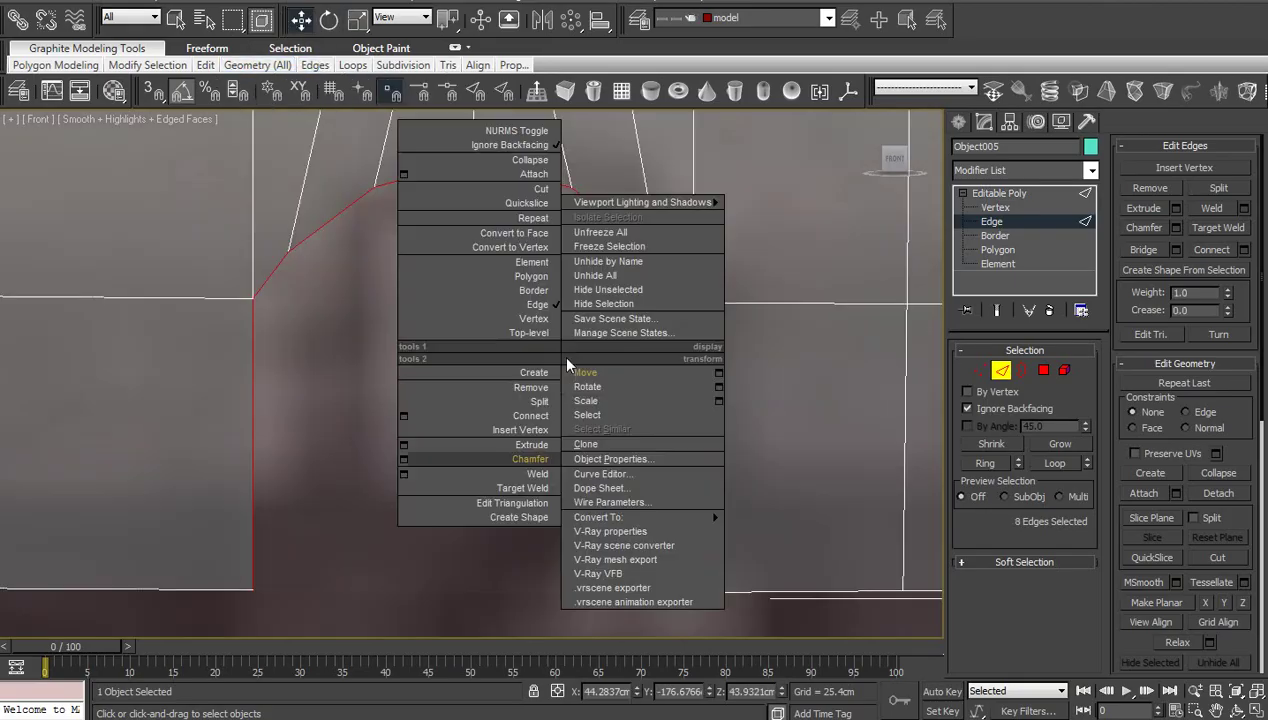
{"action": "left_click", "coordinate": [591, 400]}
{"action": "left_click_drag", "start_coordinate": [487, 270], "coordinate": [491, 281], "text": "shift"}
{"action": "left_click_drag", "start_coordinate": [491, 280], "coordinate": [491, 285], "text": "shift"}
{"action": "key", "text": "w"}
{"action": "left_click_drag", "start_coordinate": [474, 222], "coordinate": [474, 256]}
{"action": "middle_click_drag", "start_coordinate": [532, 402], "coordinate": [559, 402]}
{"action": "scroll", "coordinate": [543, 457], "scroll_direction": "down", "scroll_amount": 2}
Raise the seven inner arch vertices to make the new rim around the opening narrower and more even
{"action": "key", "text": "1"}
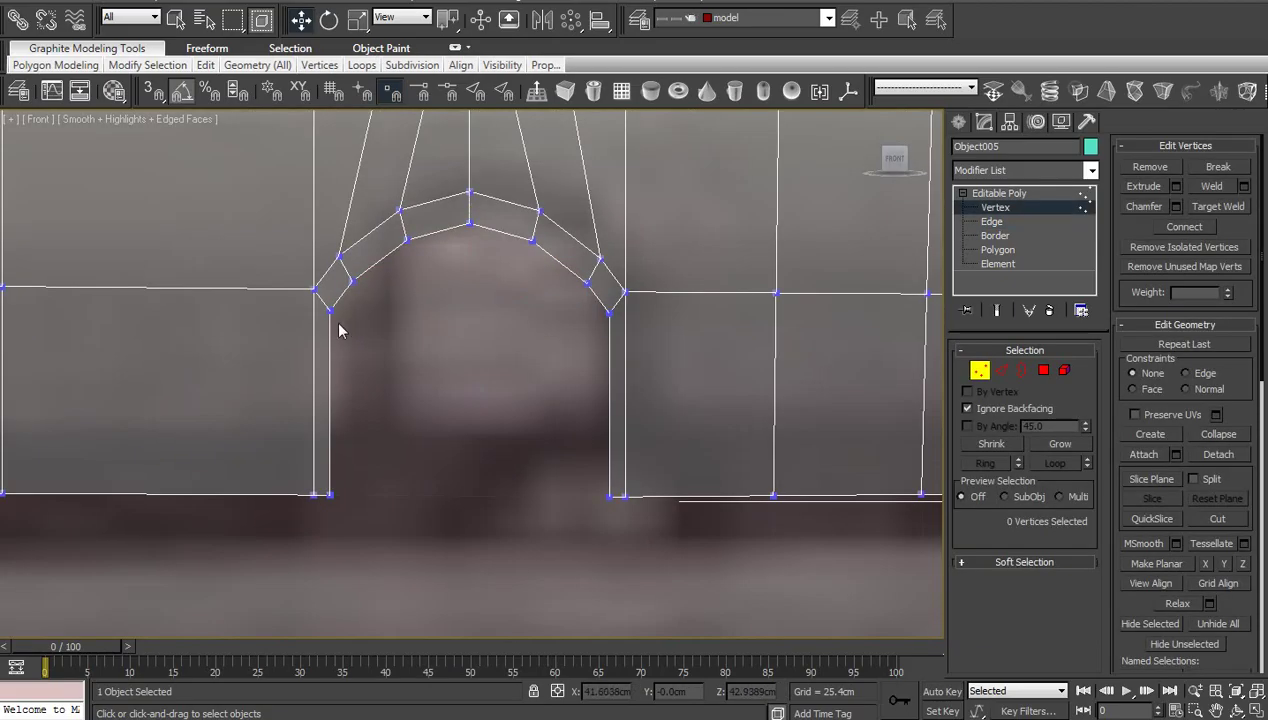
{"action": "left_click", "coordinate": [356, 284]}
{"action": "left_click", "coordinate": [408, 240], "text": "ctrl"}
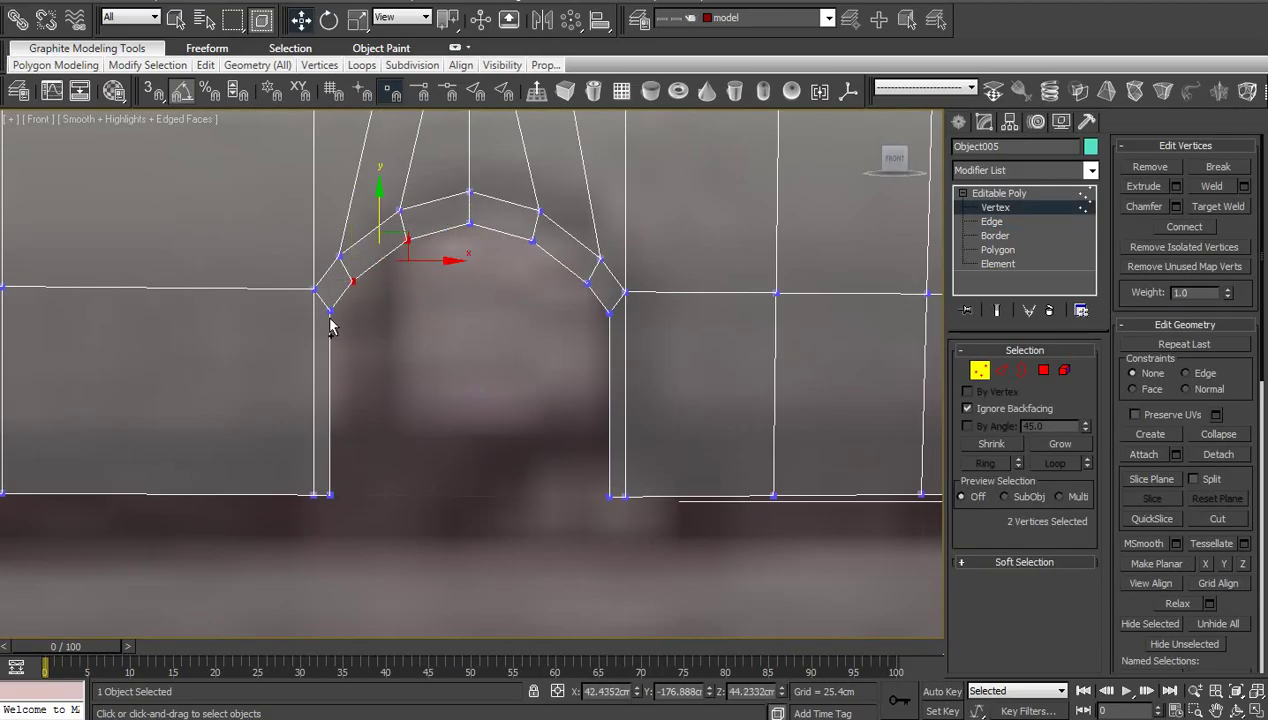
{"action": "left_click", "coordinate": [330, 312], "text": "ctrl"}
{"action": "left_click", "coordinate": [470, 224], "text": "ctrl"}
{"action": "left_click", "coordinate": [532, 241], "text": "ctrl"}
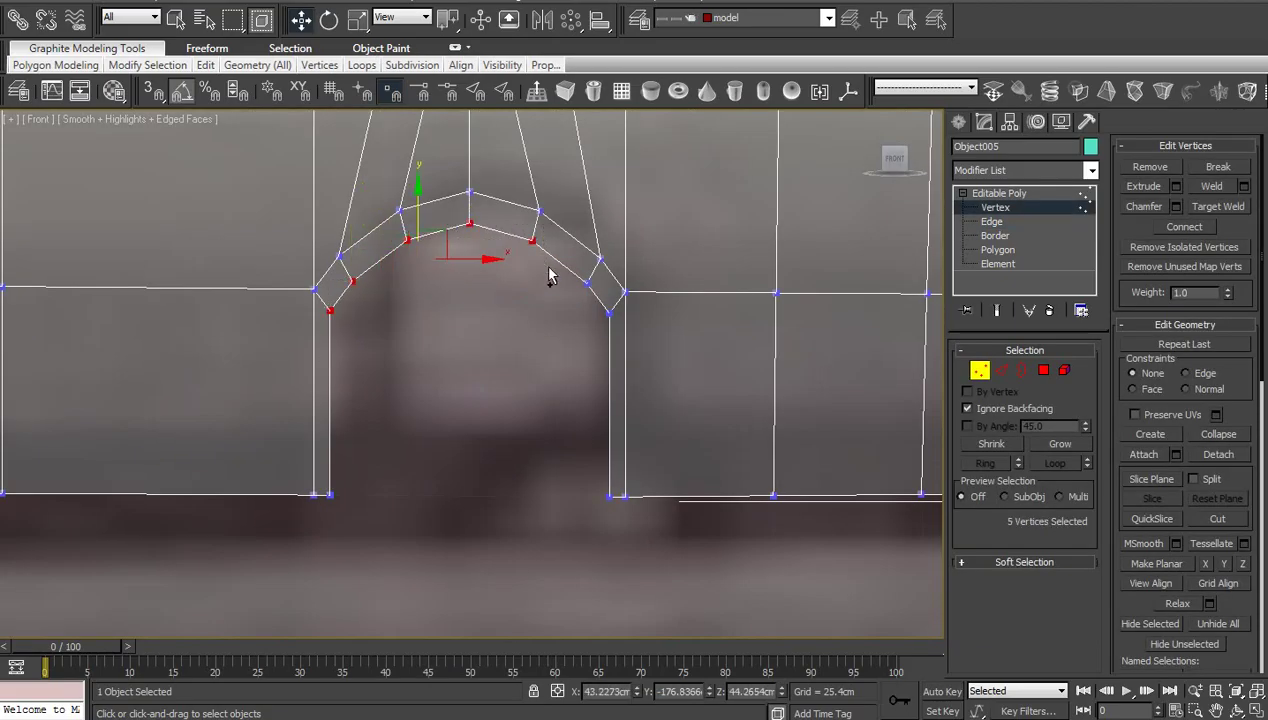
{"action": "left_click", "coordinate": [587, 284], "text": "ctrl"}
{"action": "left_click_drag", "start_coordinate": [614, 320], "coordinate": [618, 327], "text": "ctrl"}
{"action": "left_click_drag", "start_coordinate": [469, 229], "coordinate": [471, 217]}
{"action": "middle_click_drag", "start_coordinate": [627, 479], "coordinate": [577, 461]}
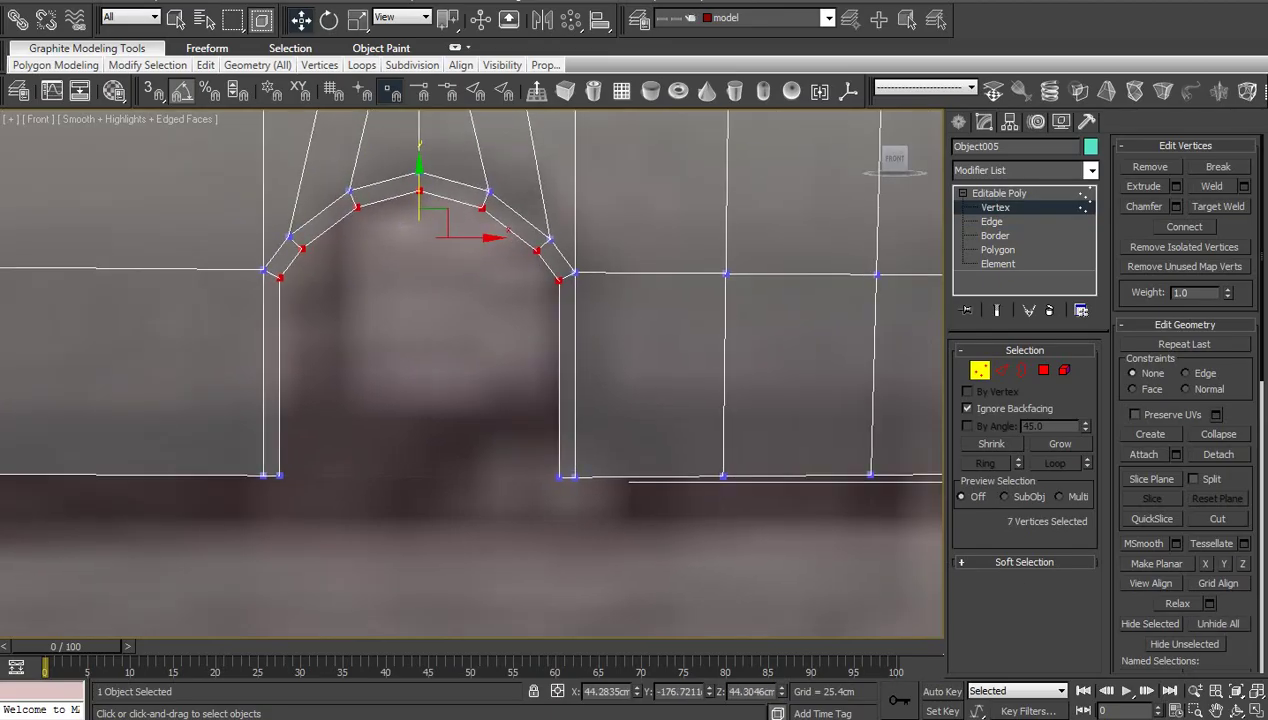
Give the bumper strip thickness by applying a Shell modifier with an inner amount of 2.032 cm
{"action": "left_click", "coordinate": [1237, 692]}
{"action": "middle_click_drag", "start_coordinate": [456, 335], "coordinate": [525, 420], "text": "alt"}
{"action": "left_click", "coordinate": [1004, 264]}
{"action": "left_click", "coordinate": [1024, 194]}
{"action": "key", "text": "z"}
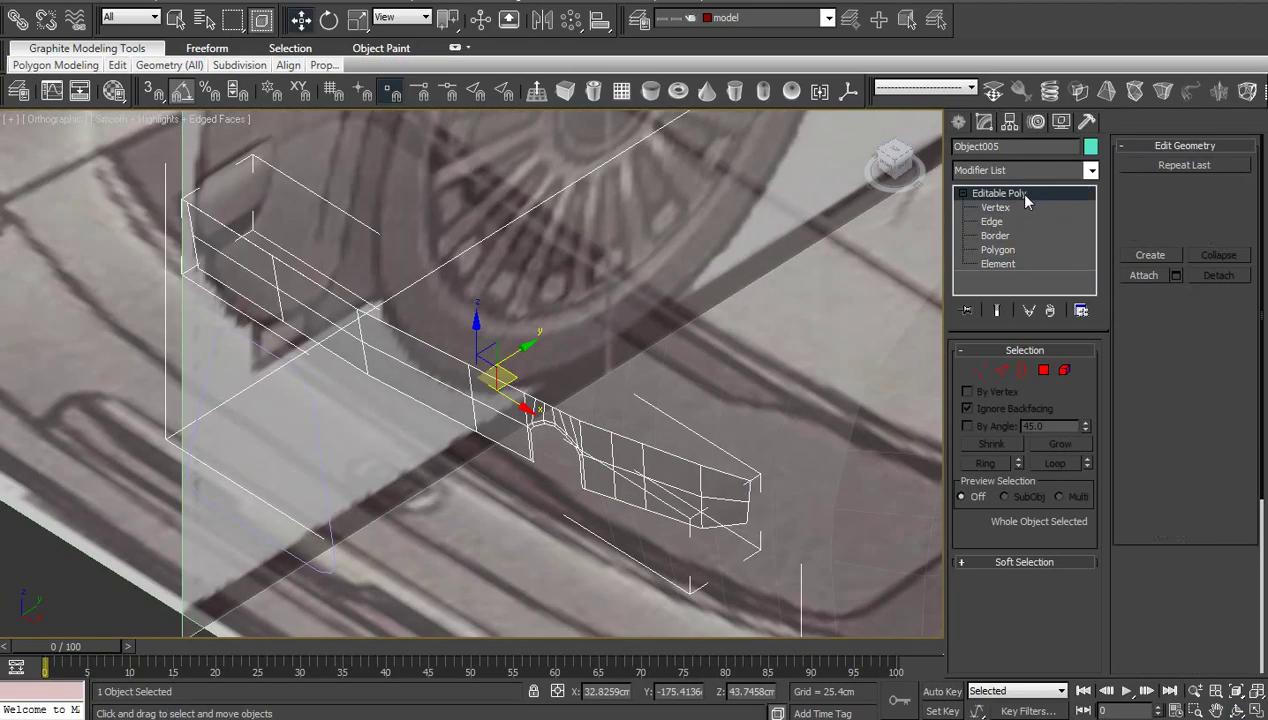
{"action": "left_click", "coordinate": [1024, 177]}
{"action": "left_click", "coordinate": [1024, 178]}
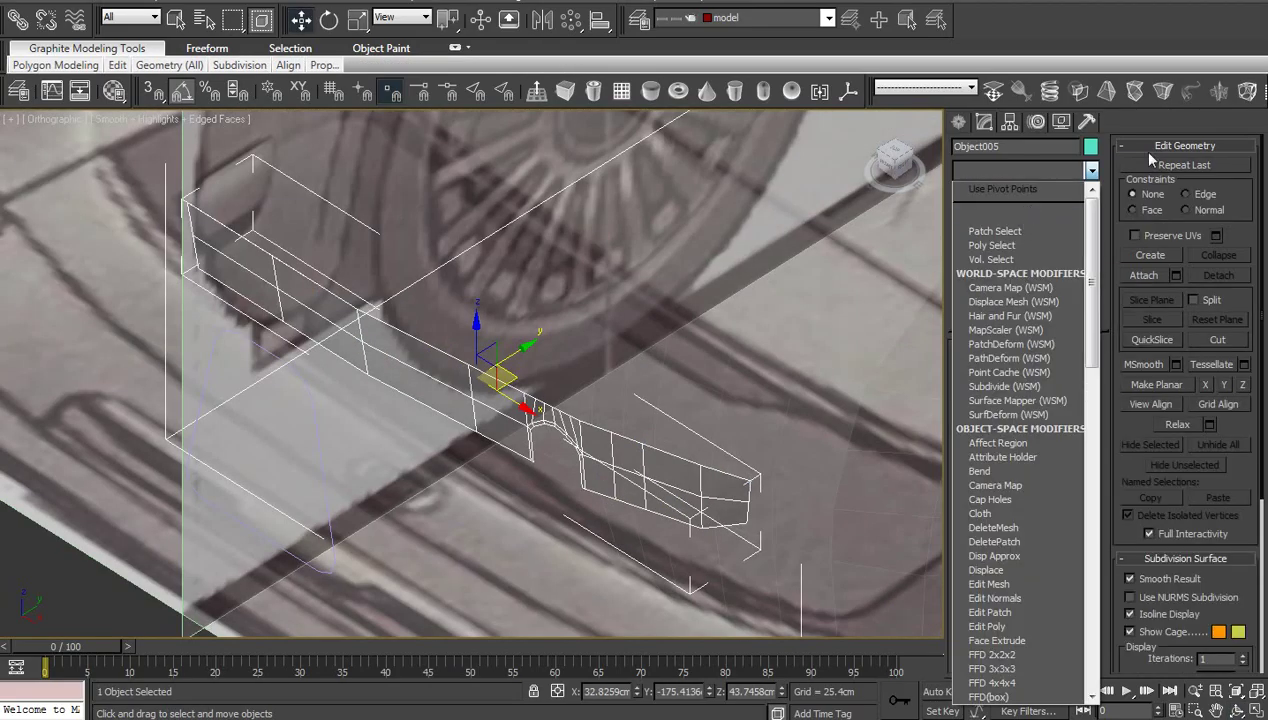
{"action": "left_click", "coordinate": [1159, 118]}
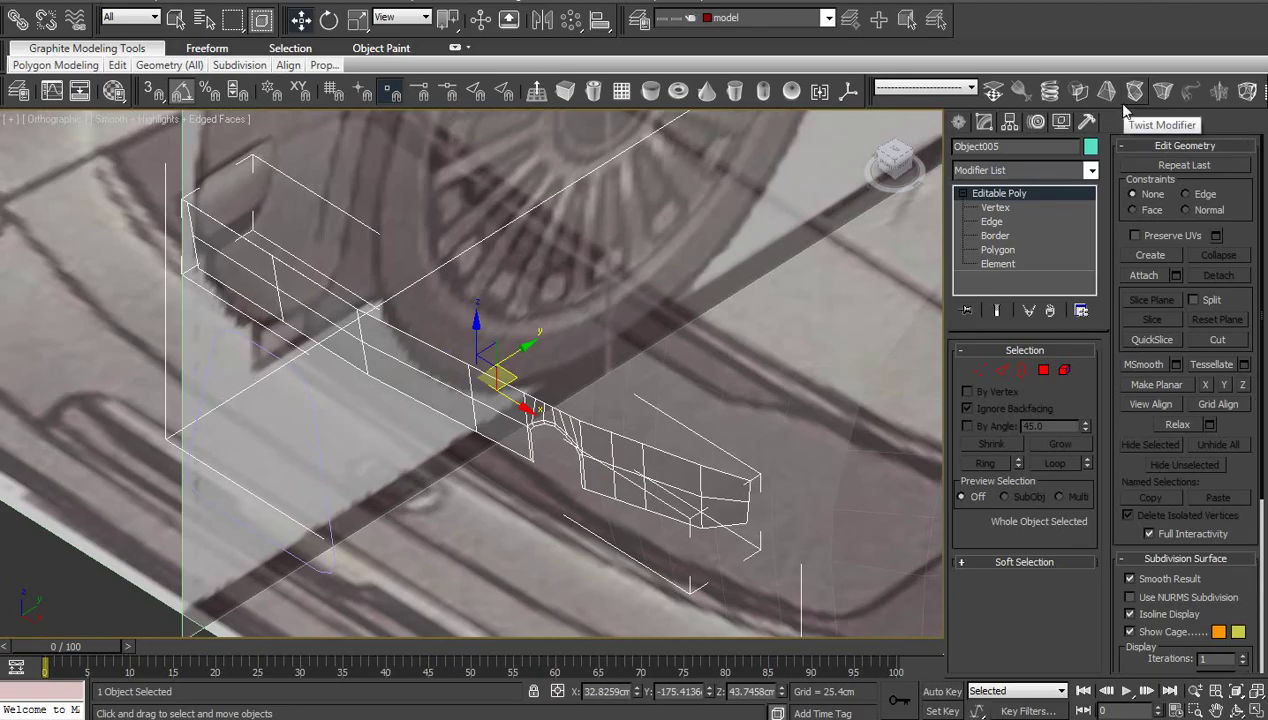
{"action": "left_click_drag", "start_coordinate": [1124, 107], "coordinate": [900, 117]}
{"action": "left_click", "coordinate": [1162, 92]}
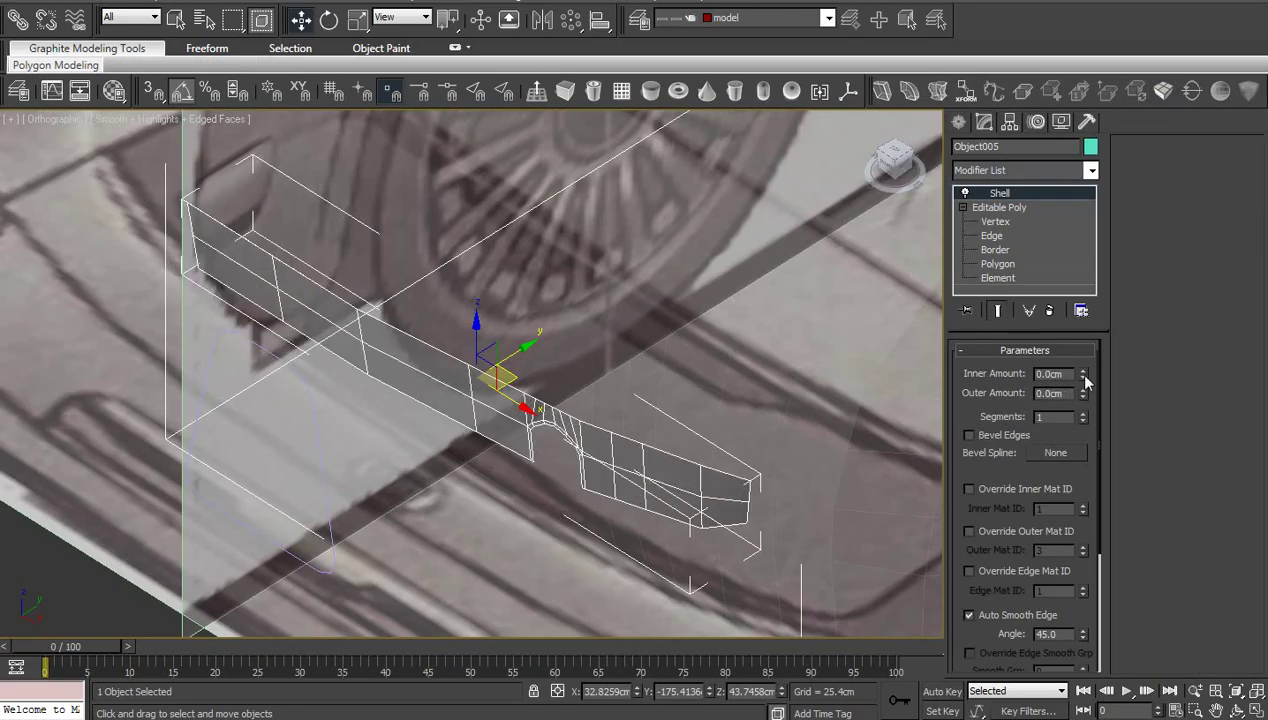
{"action": "left_click_drag", "start_coordinate": [1083, 374], "coordinate": [1103, 305]}
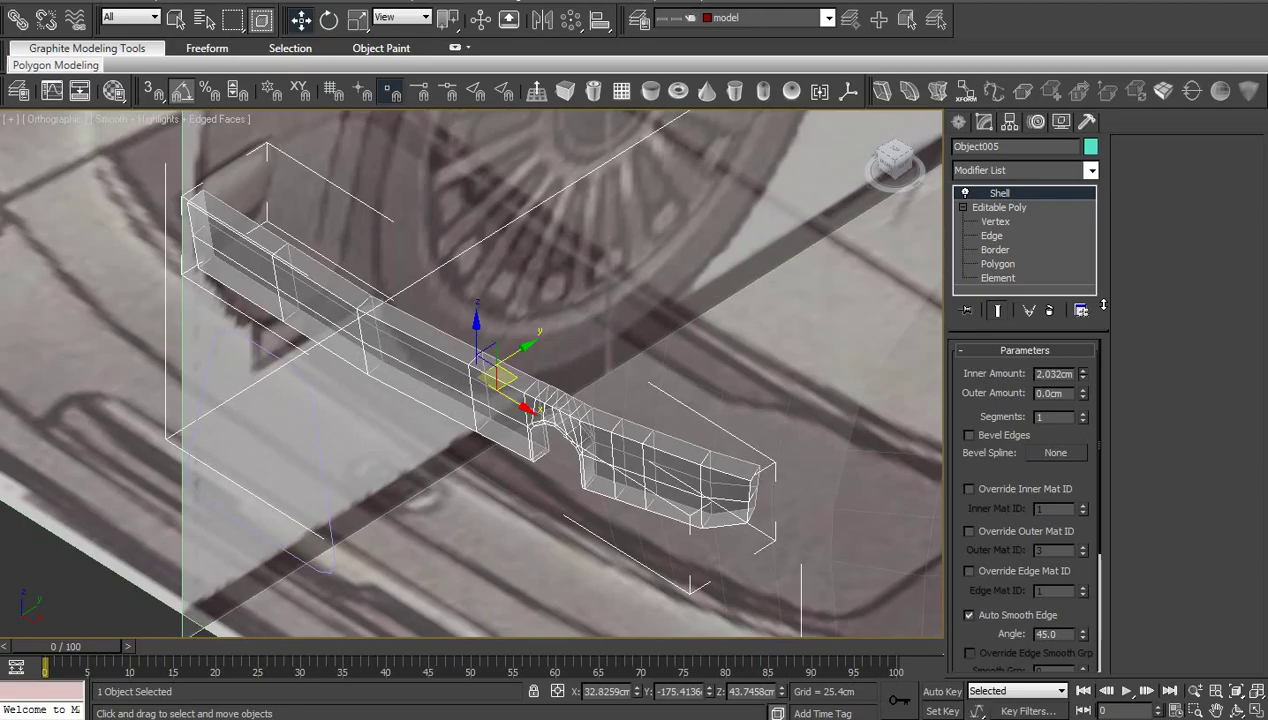
{"action": "key", "text": "F4"}
{"action": "key", "text": "F4"}
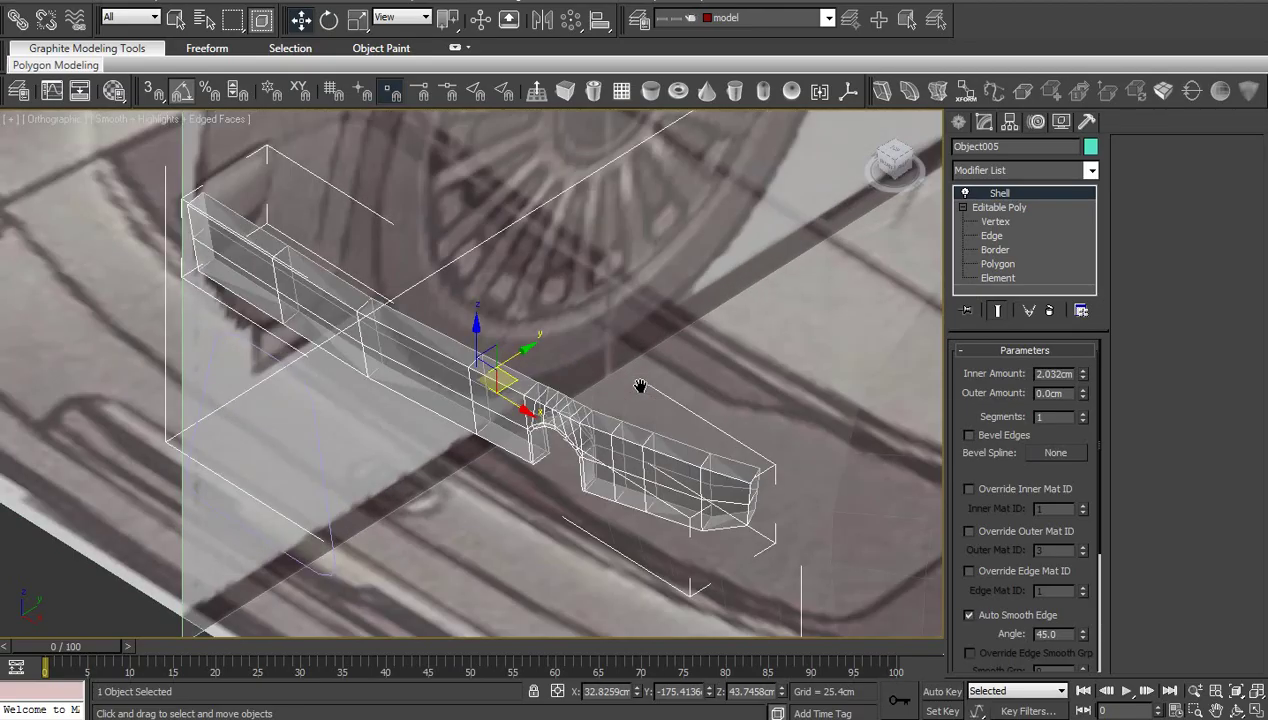
Convert the shelled bumper strip to an Editable Poly
{"action": "scroll", "coordinate": [640, 386], "scroll_direction": "up", "scroll_amount": 6}
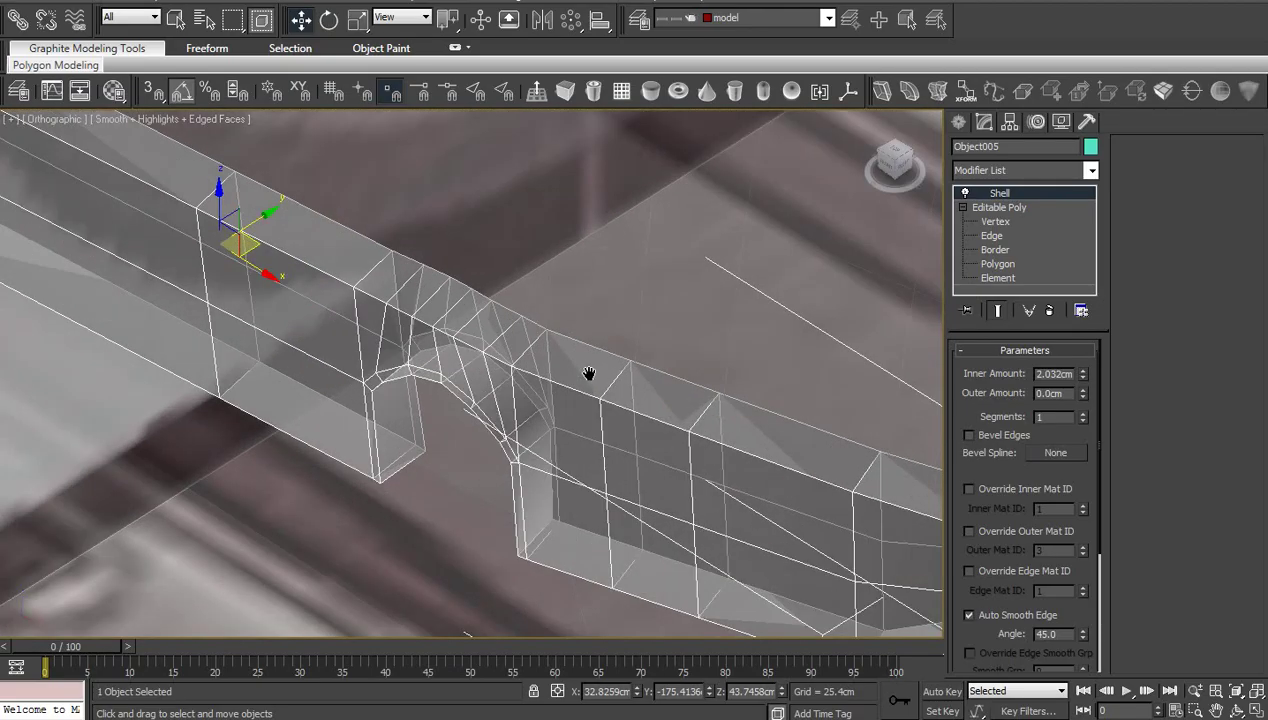
{"action": "right_click", "coordinate": [517, 380]}
{"action": "mouse_move", "coordinate": [606, 539]}
{"action": "left_click", "coordinate": [728, 557]}
{"action": "middle_click_drag", "start_coordinate": [686, 514], "coordinate": [642, 500]}
Delete the two cap polygons closing the strip's end at the car's centre line
{"action": "key", "text": "2"}
{"action": "scroll", "coordinate": [613, 489], "scroll_direction": "down", "scroll_amount": 2}
{"action": "middle_click_drag", "start_coordinate": [556, 486], "coordinate": [860, 580]}
{"action": "scroll", "coordinate": [860, 580], "scroll_direction": "down", "scroll_amount": 2}
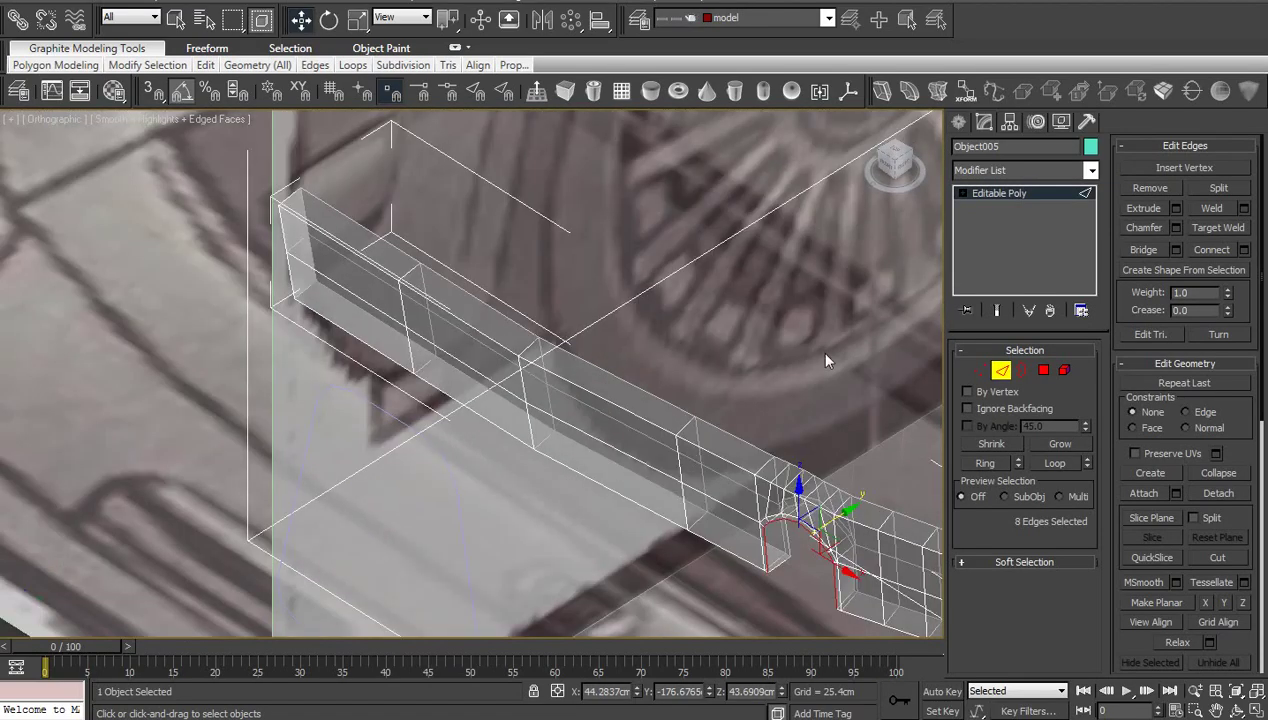
{"action": "left_click", "coordinate": [960, 194]}
{"action": "left_click", "coordinate": [996, 250]}
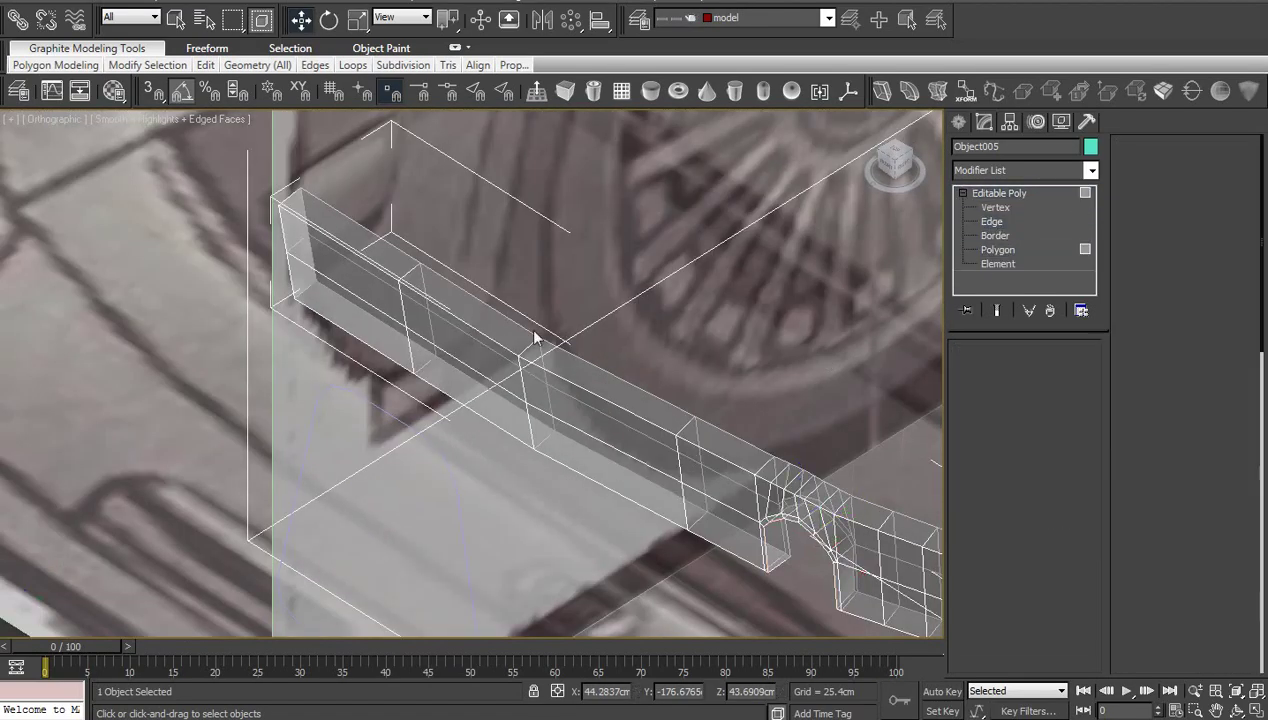
{"action": "middle_click_drag", "start_coordinate": [301, 215], "coordinate": [431, 313]}
{"action": "left_click_drag", "start_coordinate": [350, 260], "coordinate": [492, 467]}
{"action": "key", "text": "Delete"}
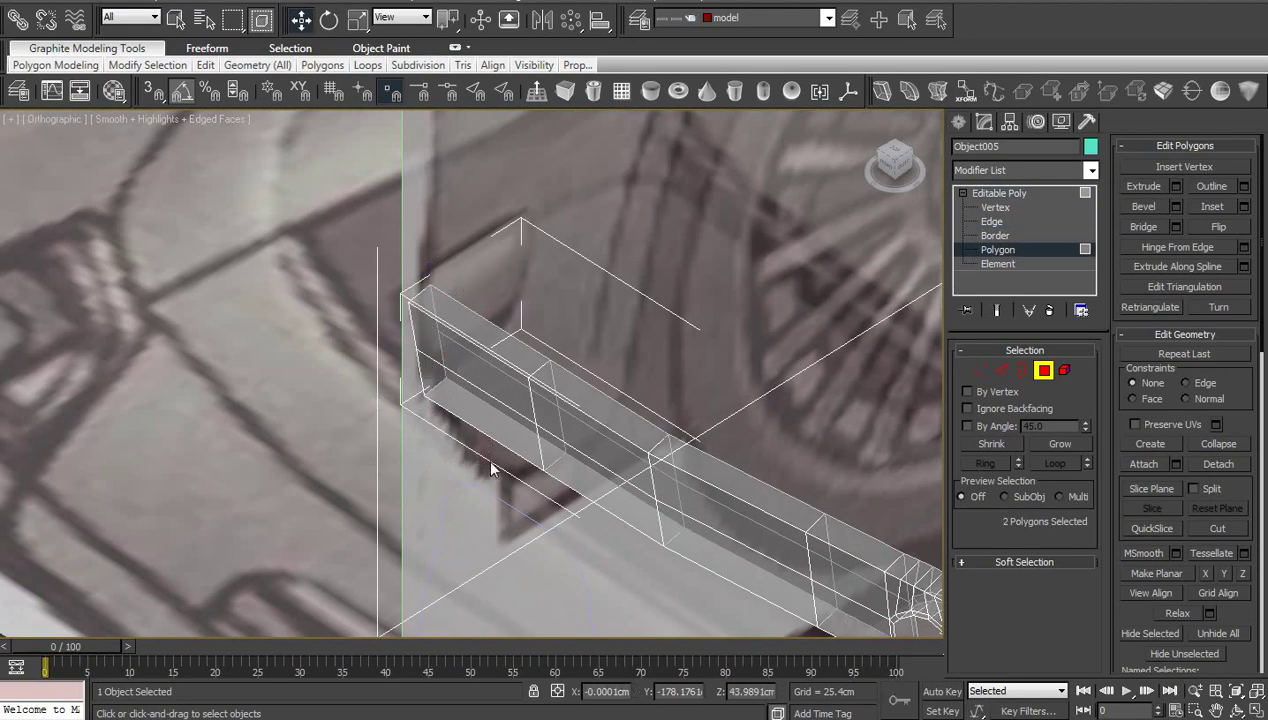
Connect the ring of edges across the strip's thickness with 2 segments and a pinch of 69
{"action": "middle_click_drag", "start_coordinate": [598, 445], "coordinate": [300, 296]}
{"action": "middle_click_drag", "start_coordinate": [793, 527], "coordinate": [620, 431]}
{"action": "scroll", "coordinate": [509, 394], "scroll_direction": "up", "scroll_amount": 3}
{"action": "key", "text": "2"}
{"action": "left_click", "coordinate": [503, 344]}
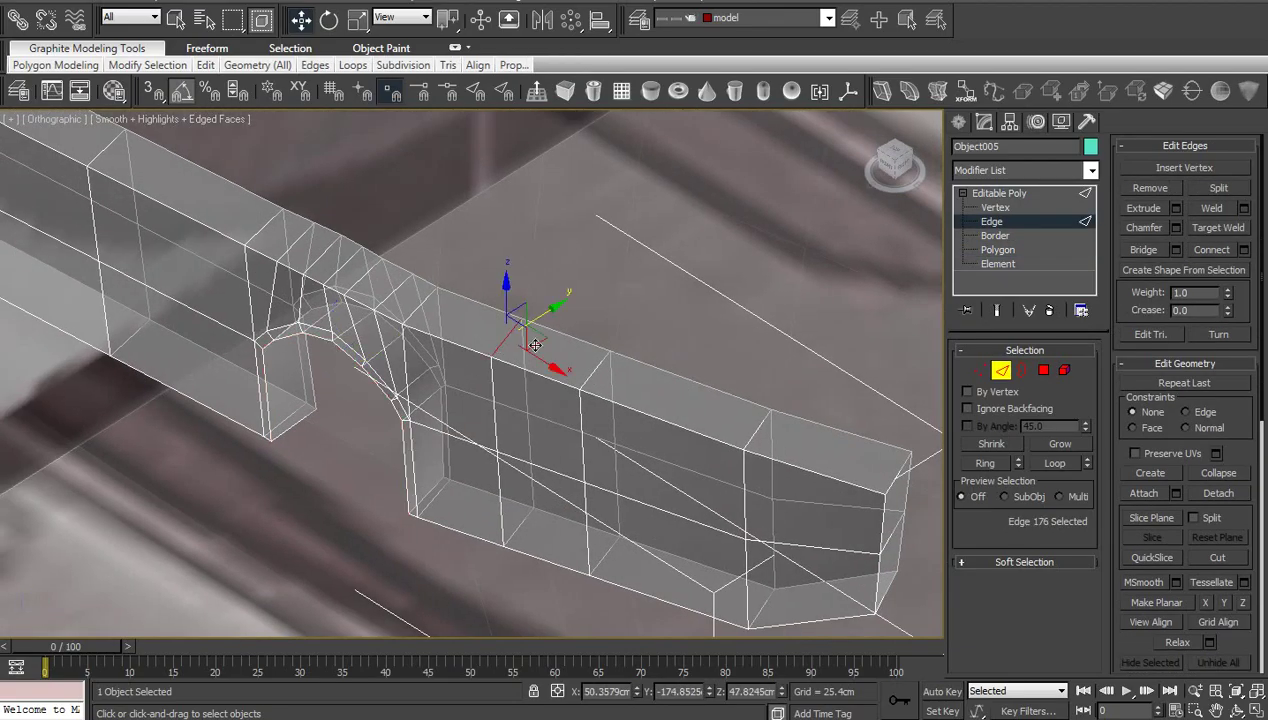
{"action": "key", "text": "alt+r"}
{"action": "right_click", "coordinate": [627, 326]}
{"action": "left_click", "coordinate": [464, 386]}
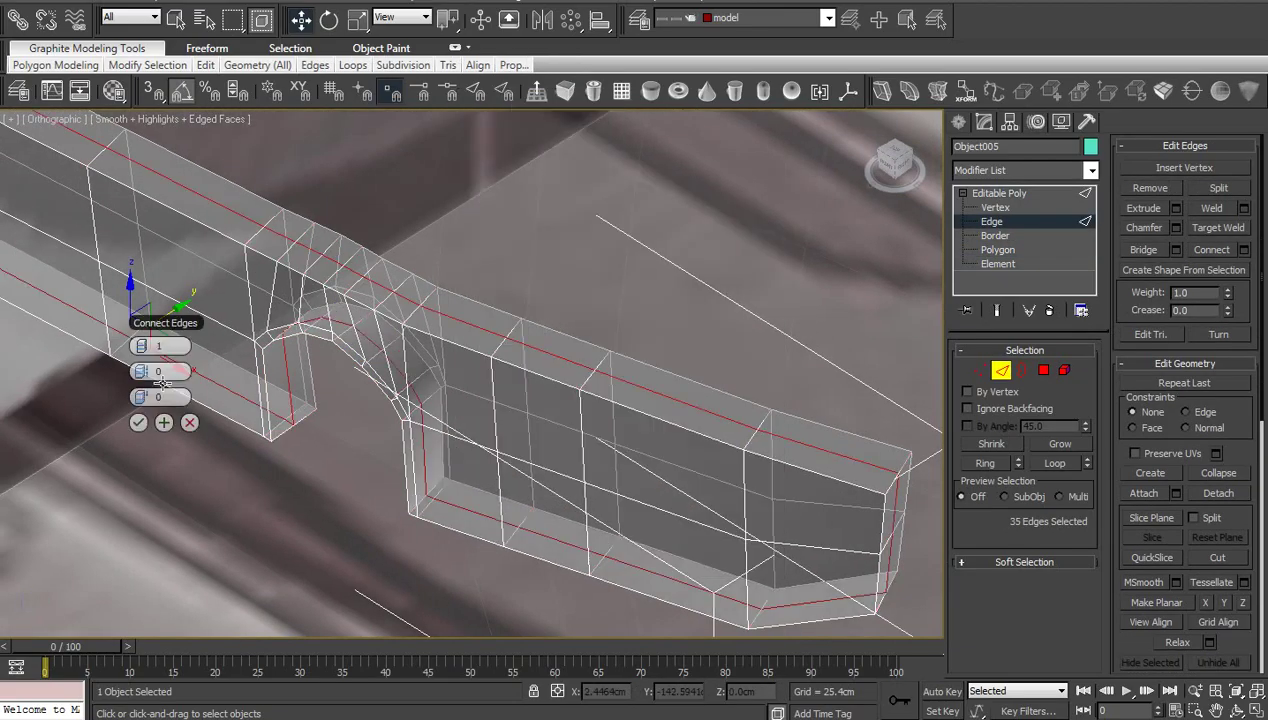
{"action": "left_click", "coordinate": [147, 346]}
{"action": "left_click_drag", "start_coordinate": [147, 372], "coordinate": [396, 374]}
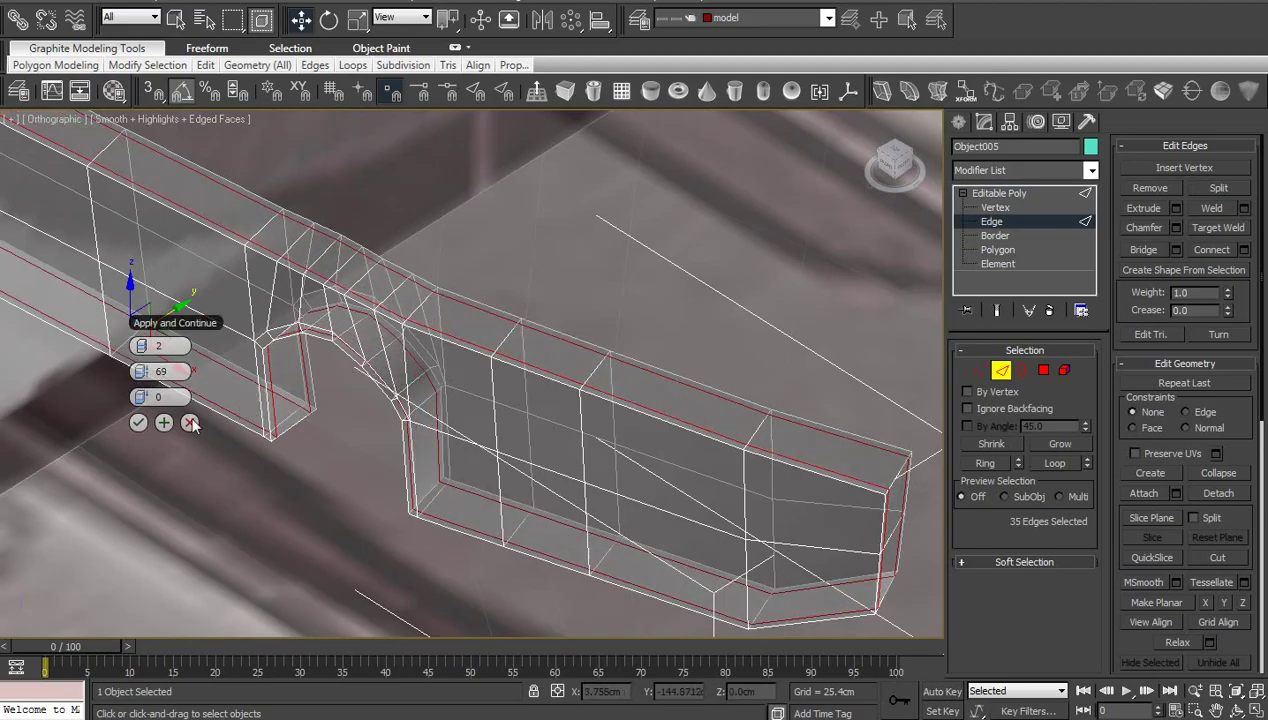
{"action": "left_click", "coordinate": [138, 423]}
Preview the strip with NURMS smoothing and examine its rounded end and the corners of the arched opening
{"action": "middle_click_drag", "start_coordinate": [633, 437], "coordinate": [318, 362]}
{"action": "scroll", "coordinate": [318, 362], "scroll_direction": "up", "scroll_amount": 2}
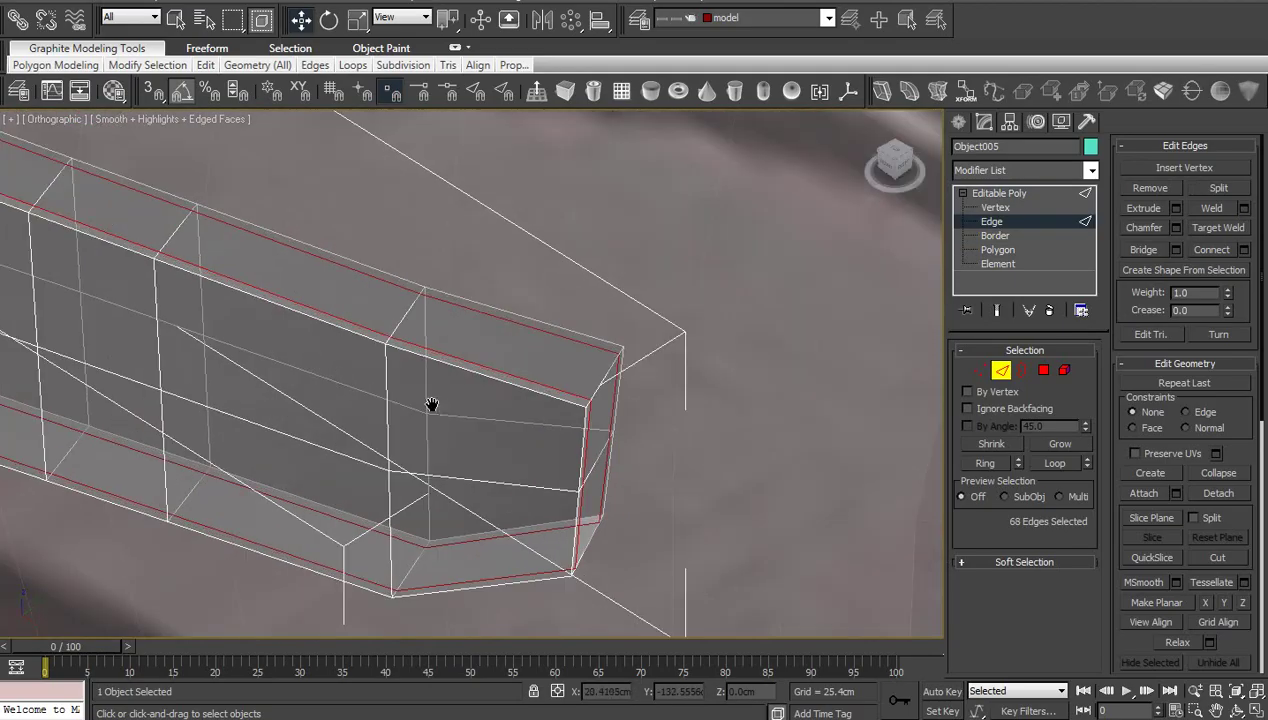
{"action": "middle_click_drag", "start_coordinate": [432, 404], "coordinate": [396, 397]}
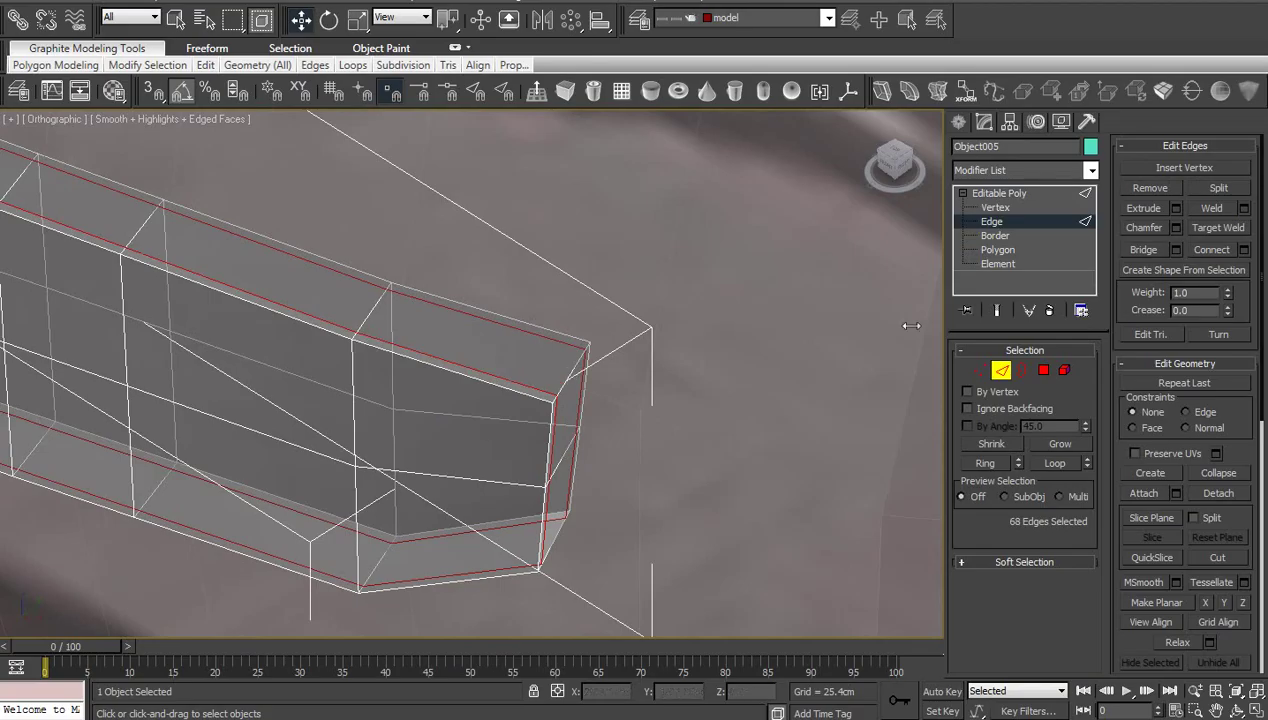
{"action": "key", "text": "ctrl+q"}
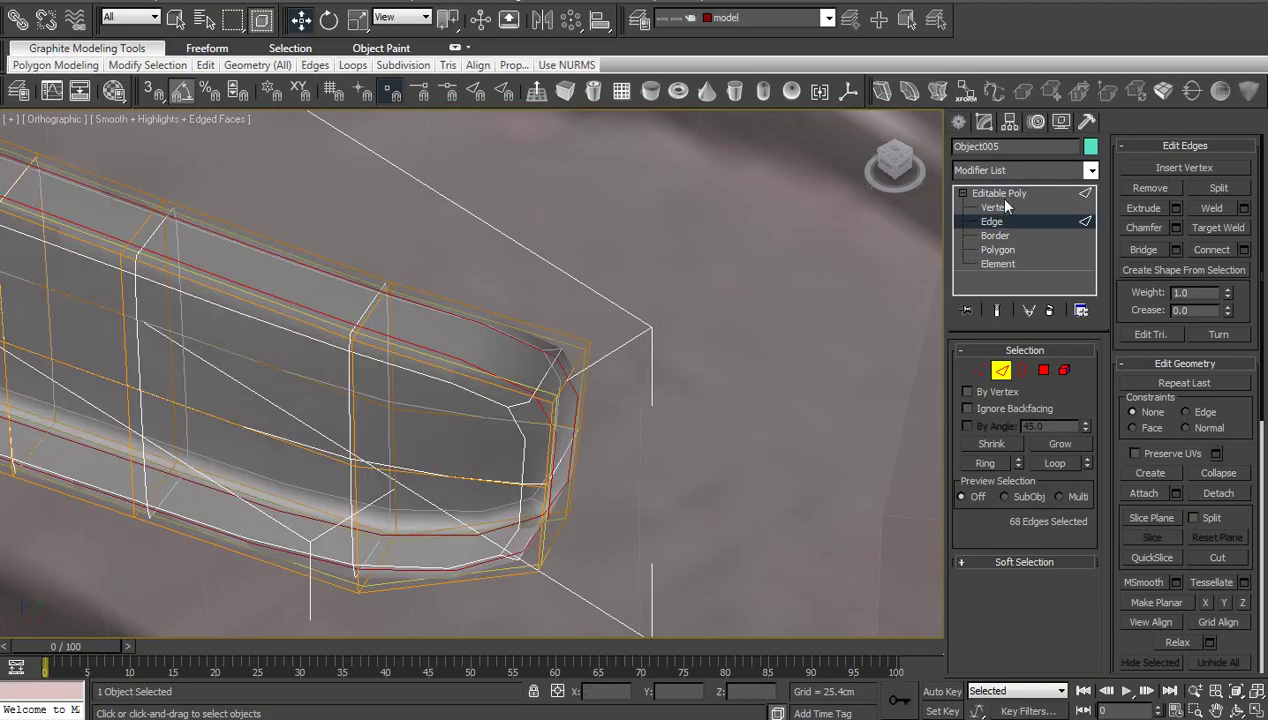
{"action": "left_click", "coordinate": [999, 193]}
{"action": "scroll", "coordinate": [507, 351], "scroll_direction": "down", "scroll_amount": 5}
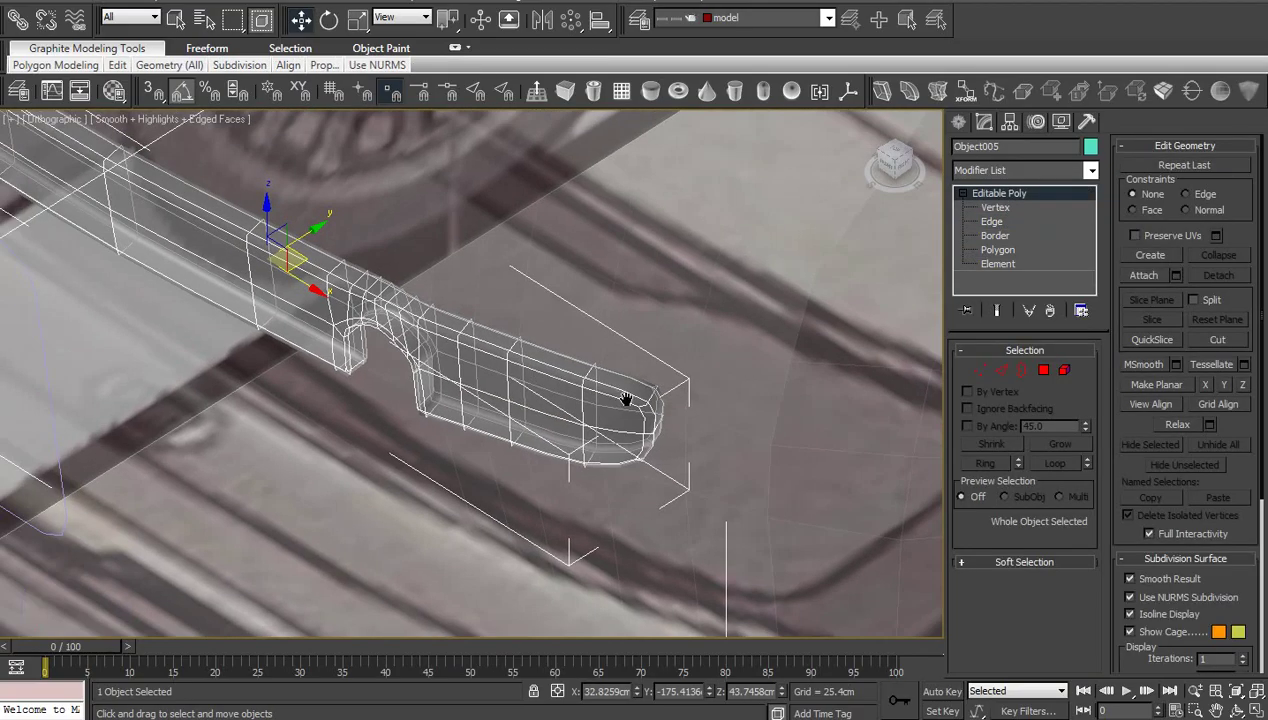
{"action": "scroll", "coordinate": [615, 410], "scroll_direction": "up", "scroll_amount": 5}
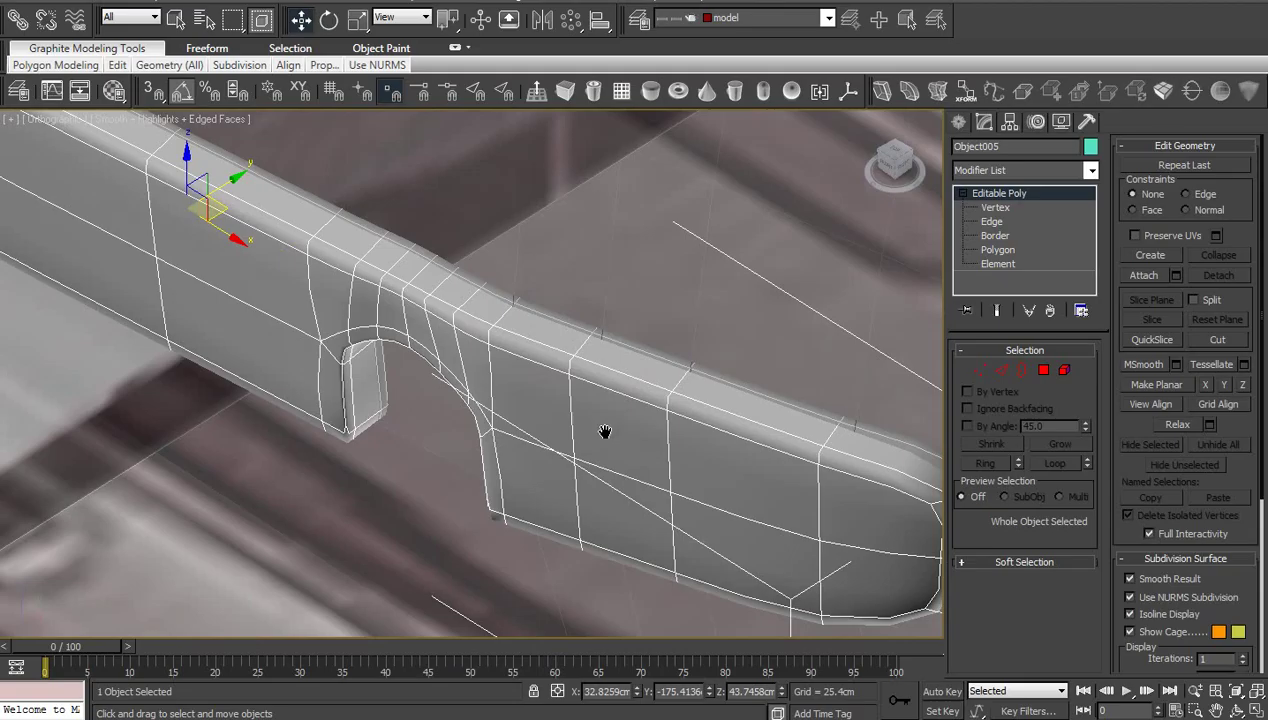
{"action": "scroll", "coordinate": [637, 456], "scroll_direction": "up", "scroll_amount": 2}
{"action": "middle_click_drag", "start_coordinate": [597, 424], "coordinate": [671, 397]}
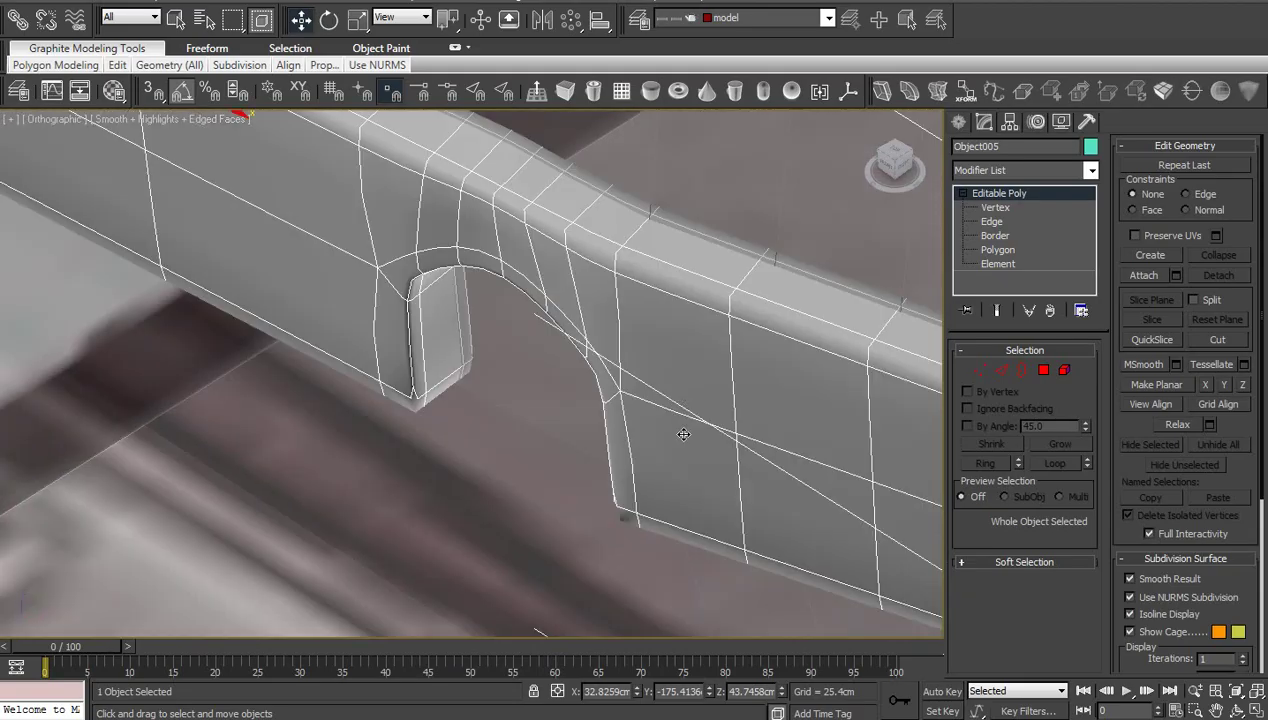
{"action": "key", "text": "alt+x"}
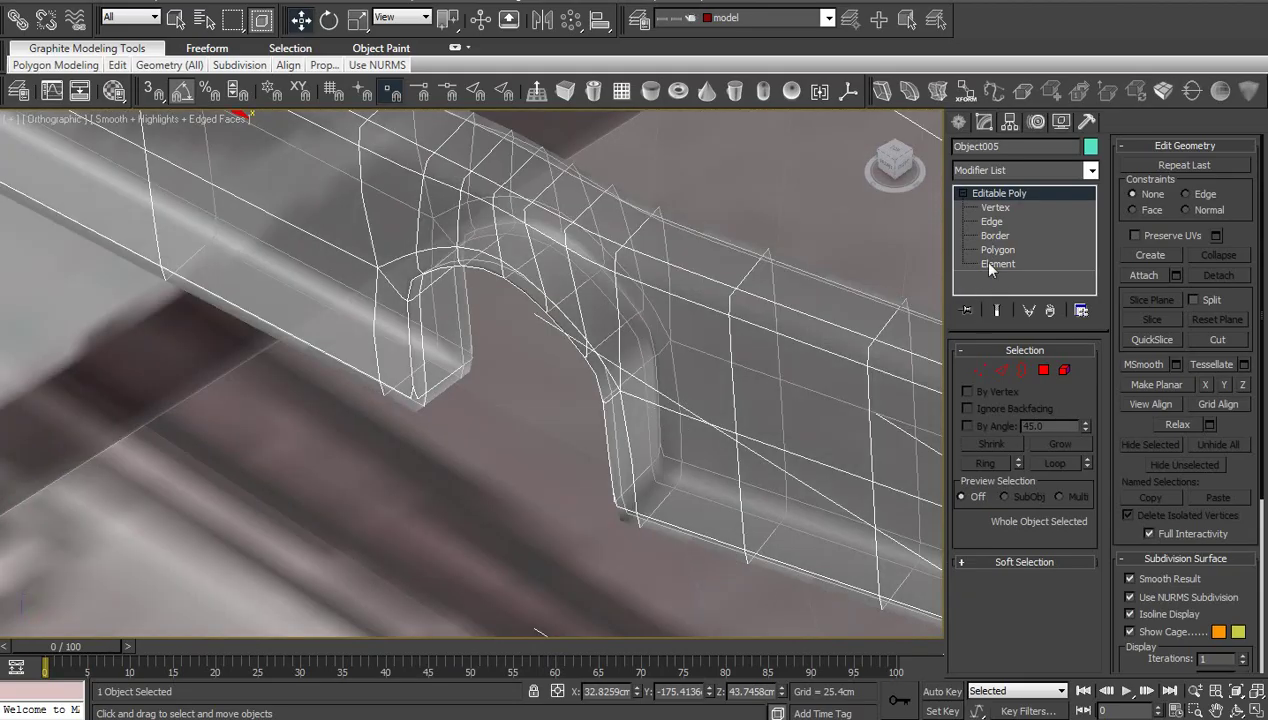
{"action": "key", "text": "ctrl+q"}
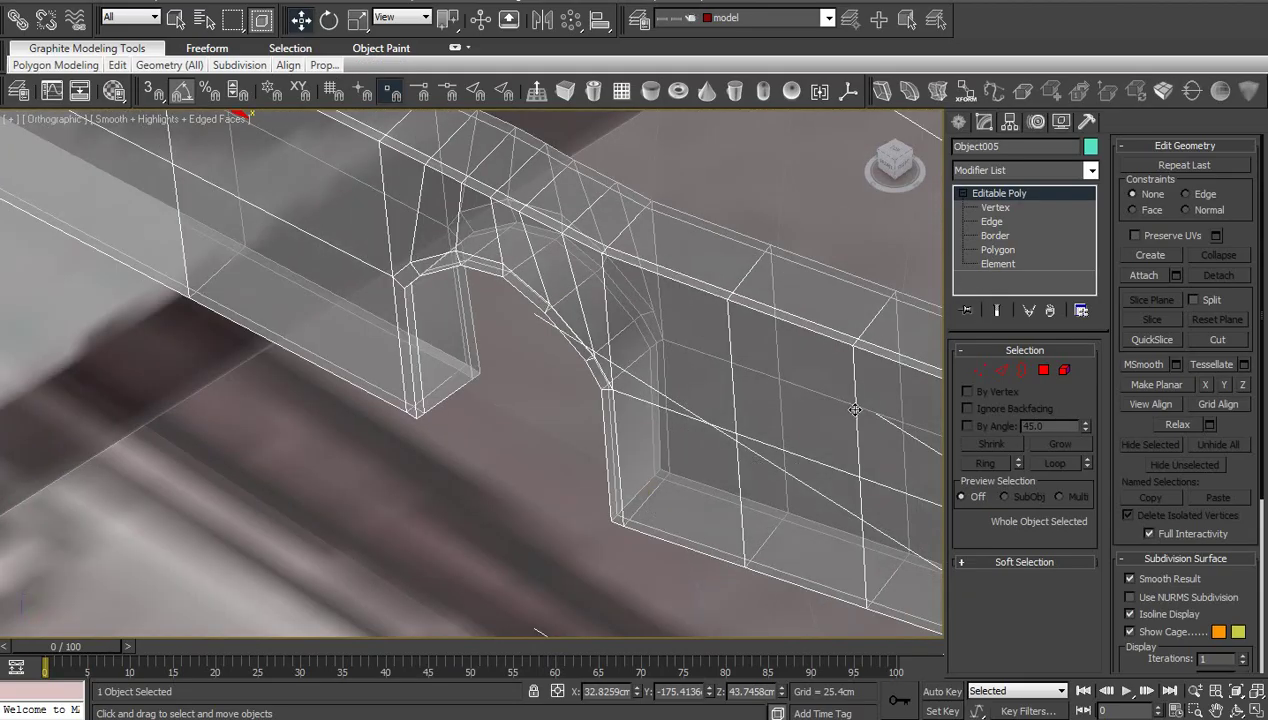
Connect the lower vertical edge ring between the opening and the strip's outer end with 1 segment, slid close to the bottom edge
{"action": "left_click", "coordinate": [992, 221]}
{"action": "left_click", "coordinate": [615, 487]}
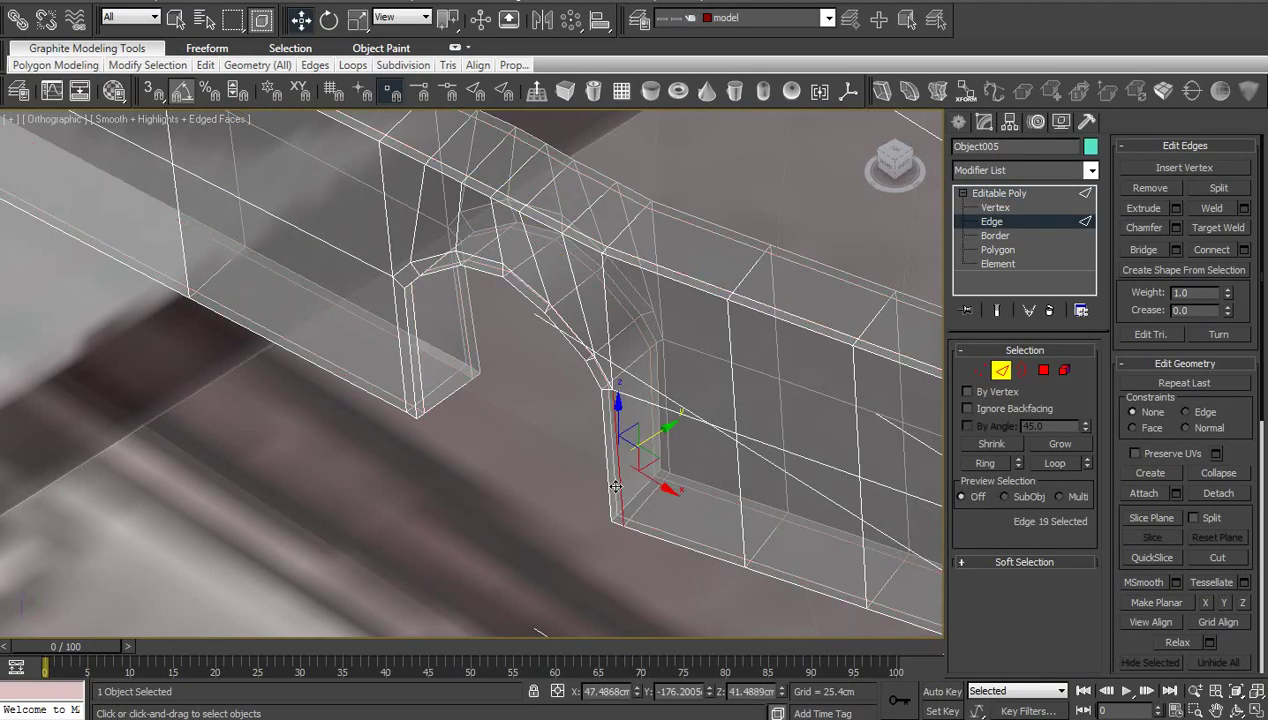
{"action": "left_click", "coordinate": [885, 168]}
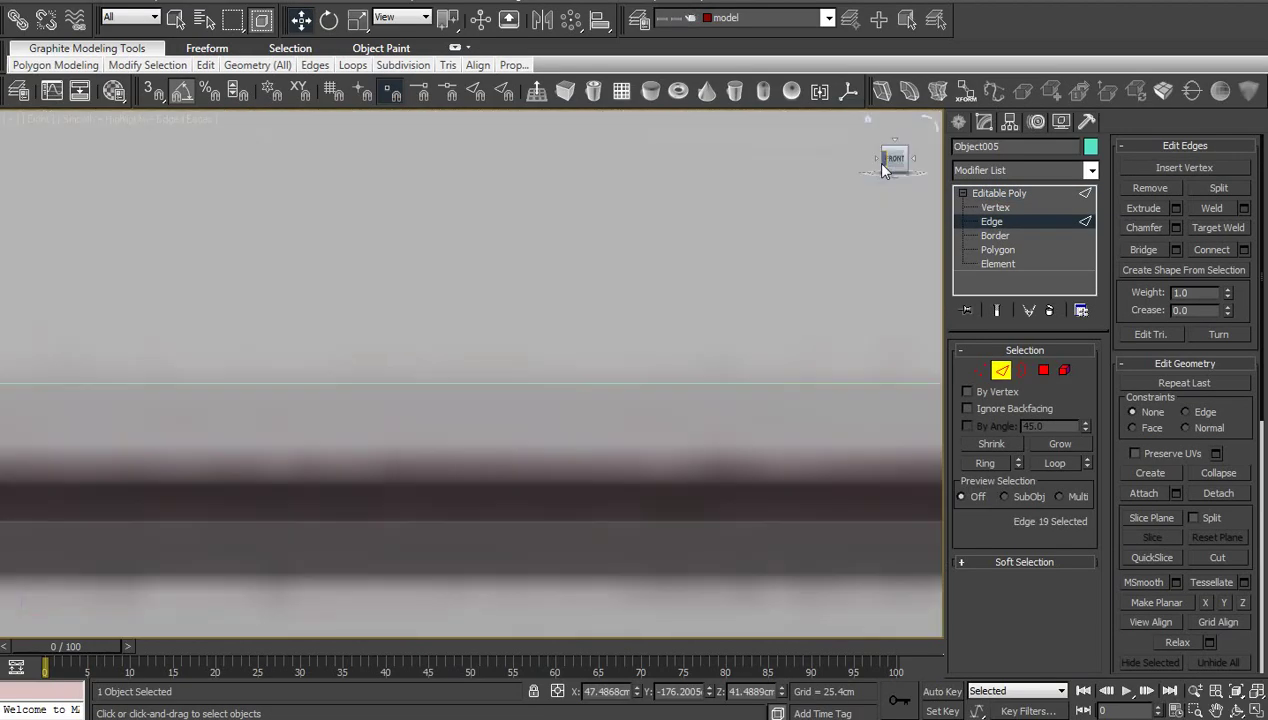
{"action": "scroll", "coordinate": [745, 505], "scroll_direction": "down", "scroll_amount": 4}
{"action": "mouse_move", "coordinate": [745, 505]}
{"action": "middle_mouse_down"}
{"action": "mouse_move", "coordinate": [736, 544]}
{"action": "mouse_move", "coordinate": [396, 549]}
{"action": "mouse_move", "coordinate": [475, 487]}
{"action": "mouse_move", "coordinate": [760, 490]}
{"action": "middle_mouse_up"}
{"action": "scroll", "coordinate": [722, 535], "scroll_direction": "down", "scroll_amount": 5}
{"action": "scroll", "coordinate": [396, 549], "scroll_direction": "up", "scroll_amount": 4}
{"action": "scroll", "coordinate": [396, 545], "scroll_direction": "up", "scroll_amount": 5}
{"action": "scroll", "coordinate": [475, 500], "scroll_direction": "up", "scroll_amount": 3}
{"action": "middle_click_drag", "start_coordinate": [473, 501], "coordinate": [540, 509]}
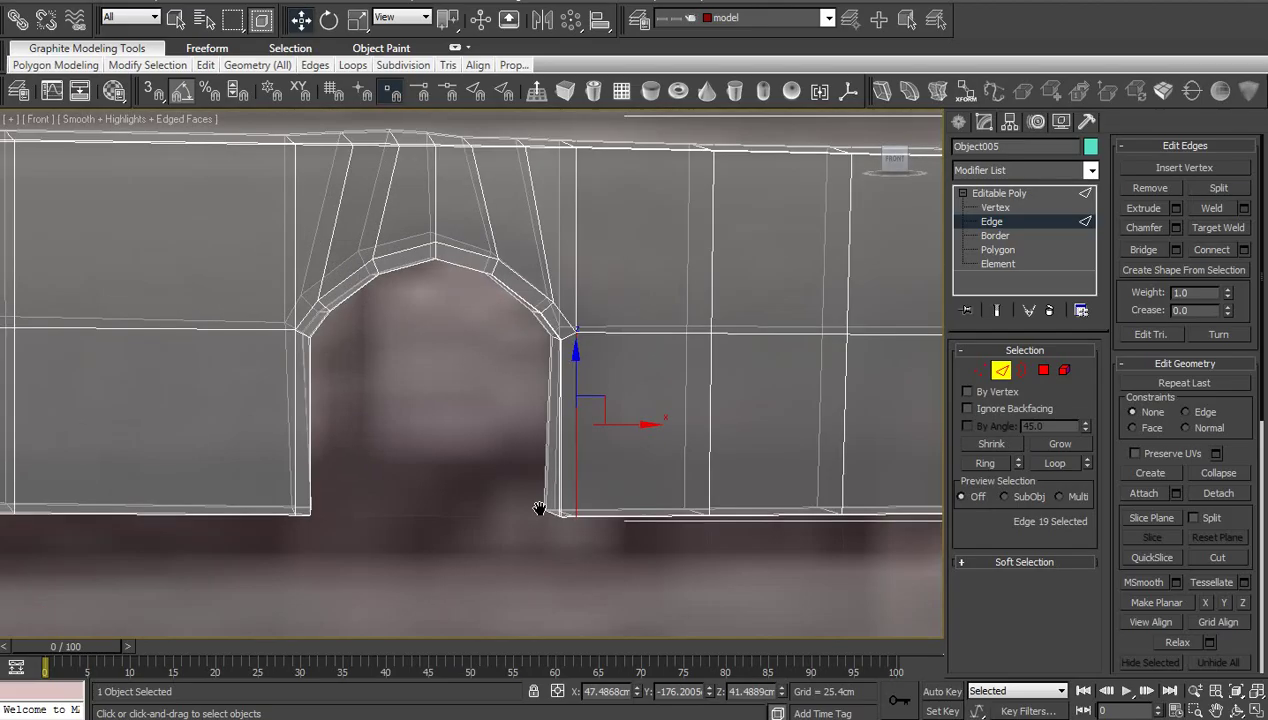
{"action": "key", "text": "alt+r"}
{"action": "right_click", "coordinate": [676, 457]}
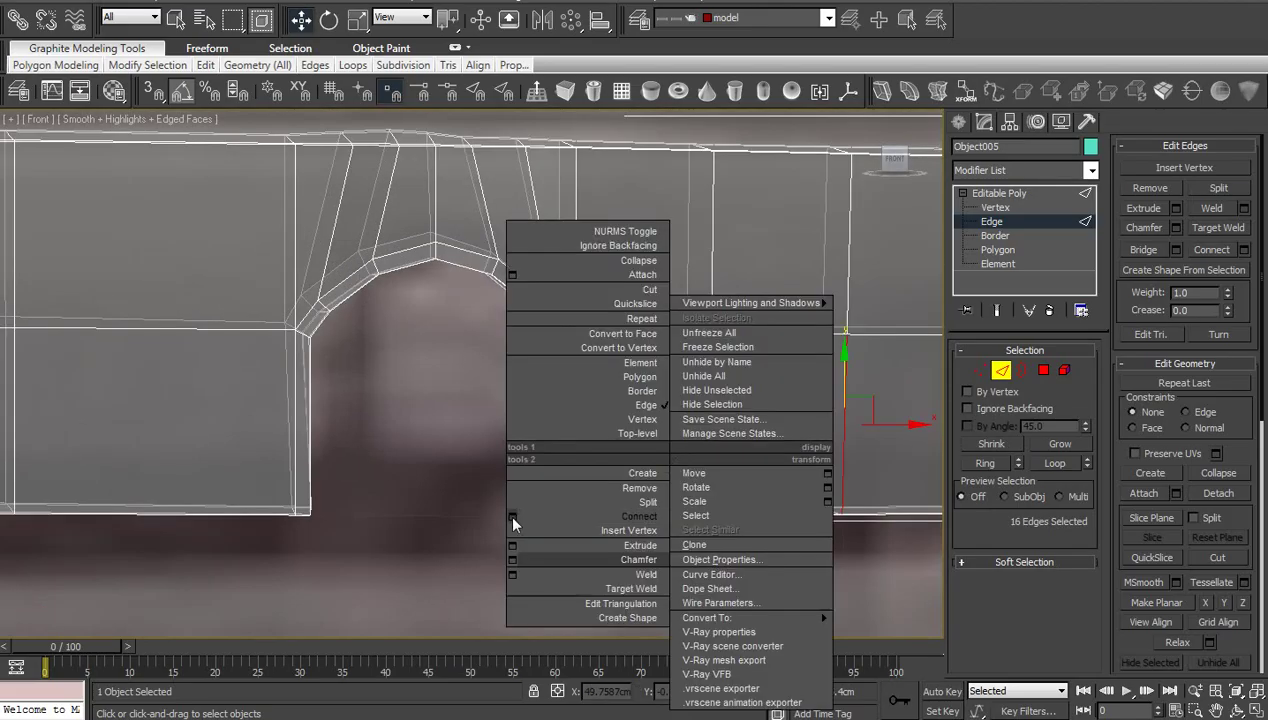
{"action": "left_click", "coordinate": [513, 519]}
{"action": "right_click", "coordinate": [858, 436]}
{"action": "right_click", "coordinate": [858, 459]}
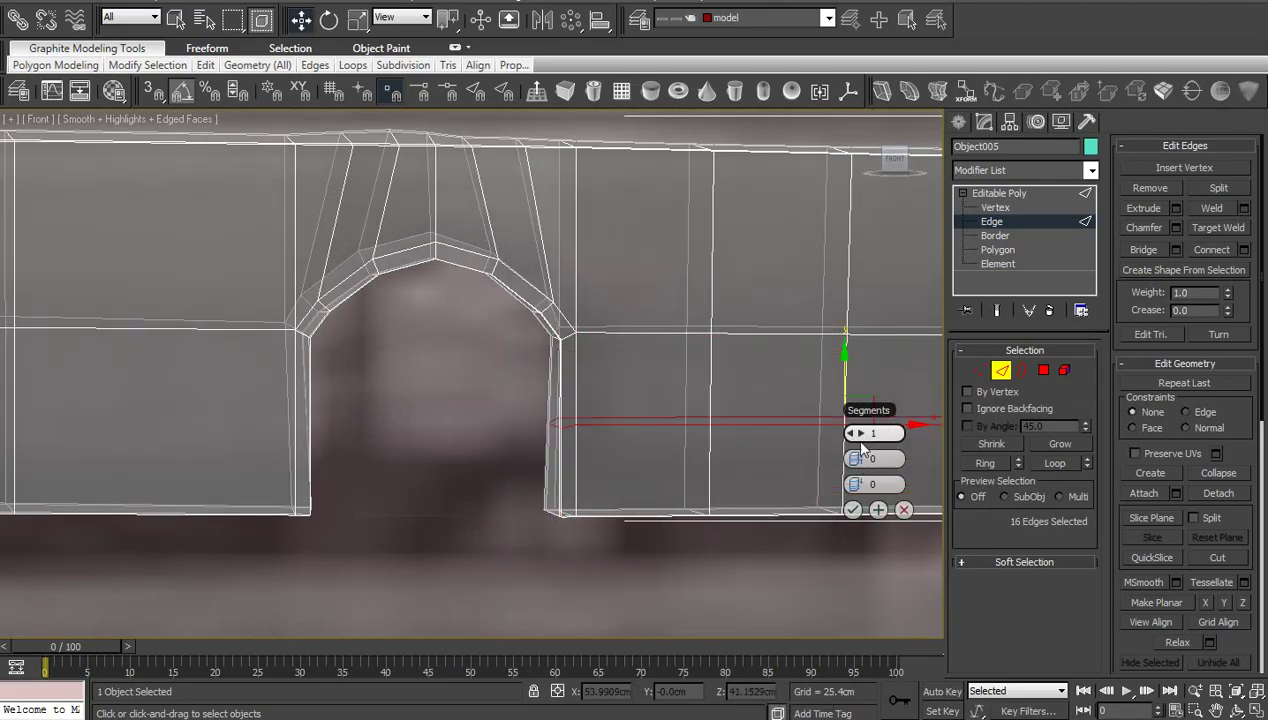
{"action": "left_click_drag", "start_coordinate": [858, 484], "coordinate": [576, 480]}
{"action": "left_click", "coordinate": [854, 510]}
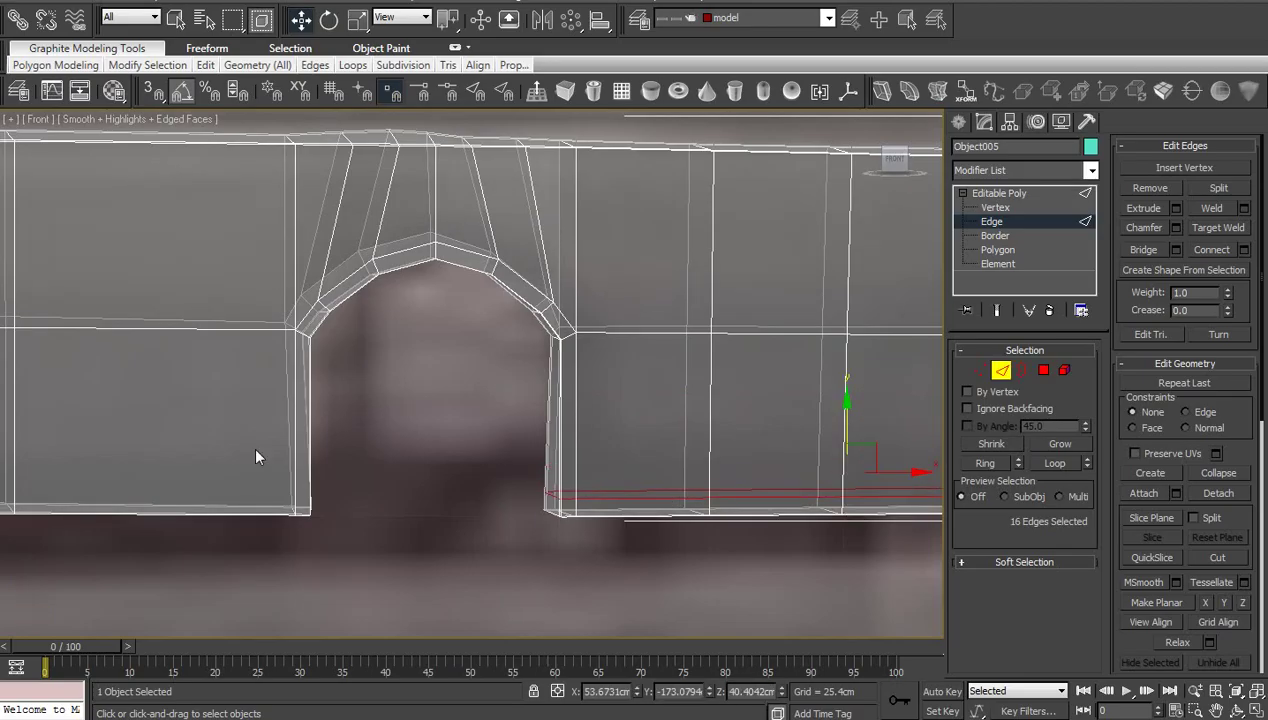
Connect the lower vertical edge ring on the opening's centre-line side with 1 segment near the bottom edge
{"action": "left_click", "coordinate": [293, 450]}
{"action": "key", "text": "alt+r"}
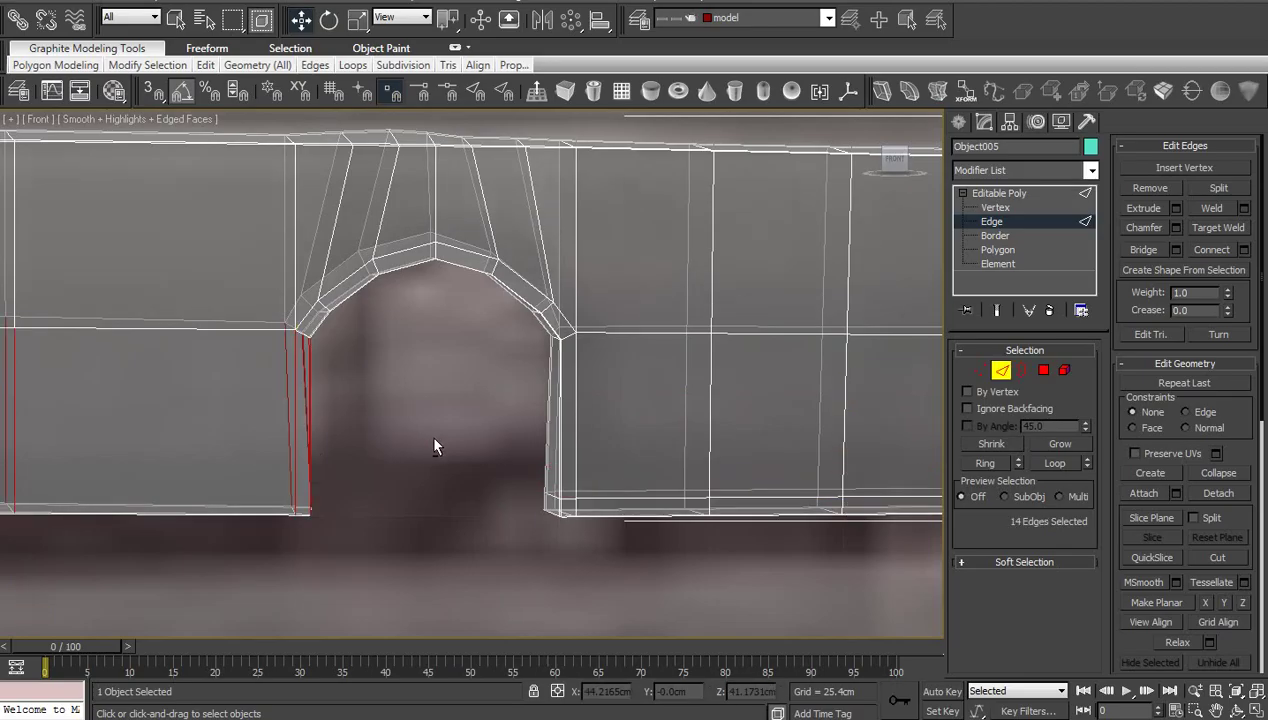
{"action": "right_click", "coordinate": [434, 440]}
{"action": "left_click", "coordinate": [272, 494]}
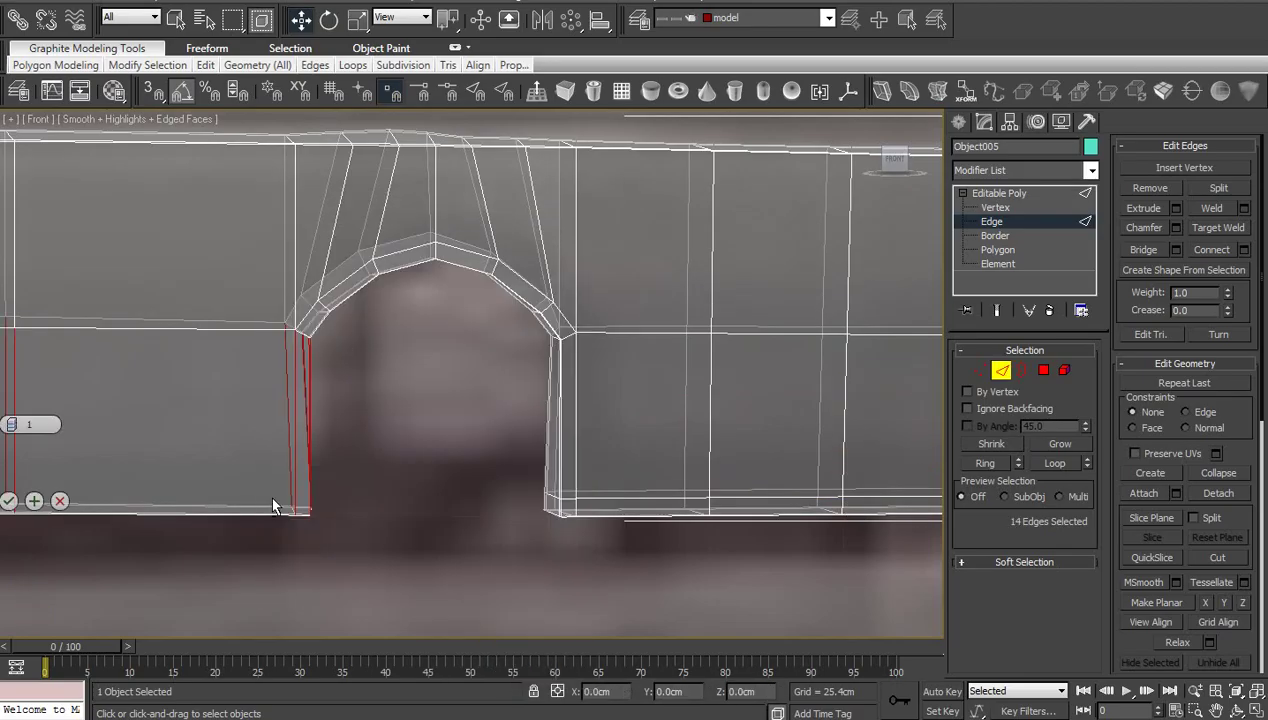
{"action": "left_click", "coordinate": [9, 501]}
Lower the protruding pair of back-side top vertices above the arch to flatten the strip's rear upper edge
{"action": "middle_click_drag", "start_coordinate": [388, 425], "coordinate": [439, 543]}
{"action": "scroll", "coordinate": [450, 435], "scroll_direction": "up", "scroll_amount": 2}
{"action": "middle_click_drag", "start_coordinate": [452, 430], "coordinate": [454, 547]}
{"action": "scroll", "coordinate": [467, 400], "scroll_direction": "up", "scroll_amount": 2}
{"action": "key", "text": "1"}
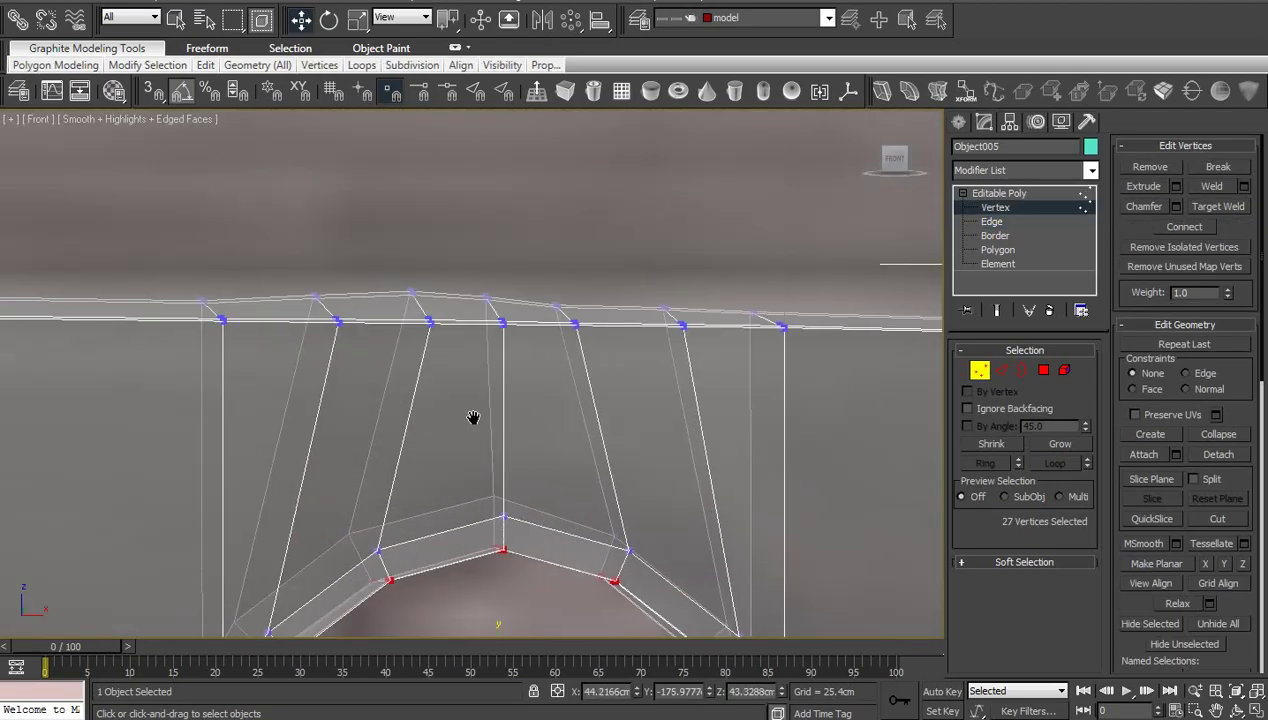
{"action": "middle_click_drag", "start_coordinate": [475, 419], "coordinate": [510, 466]}
{"action": "left_click_drag", "start_coordinate": [341, 297], "coordinate": [625, 357]}
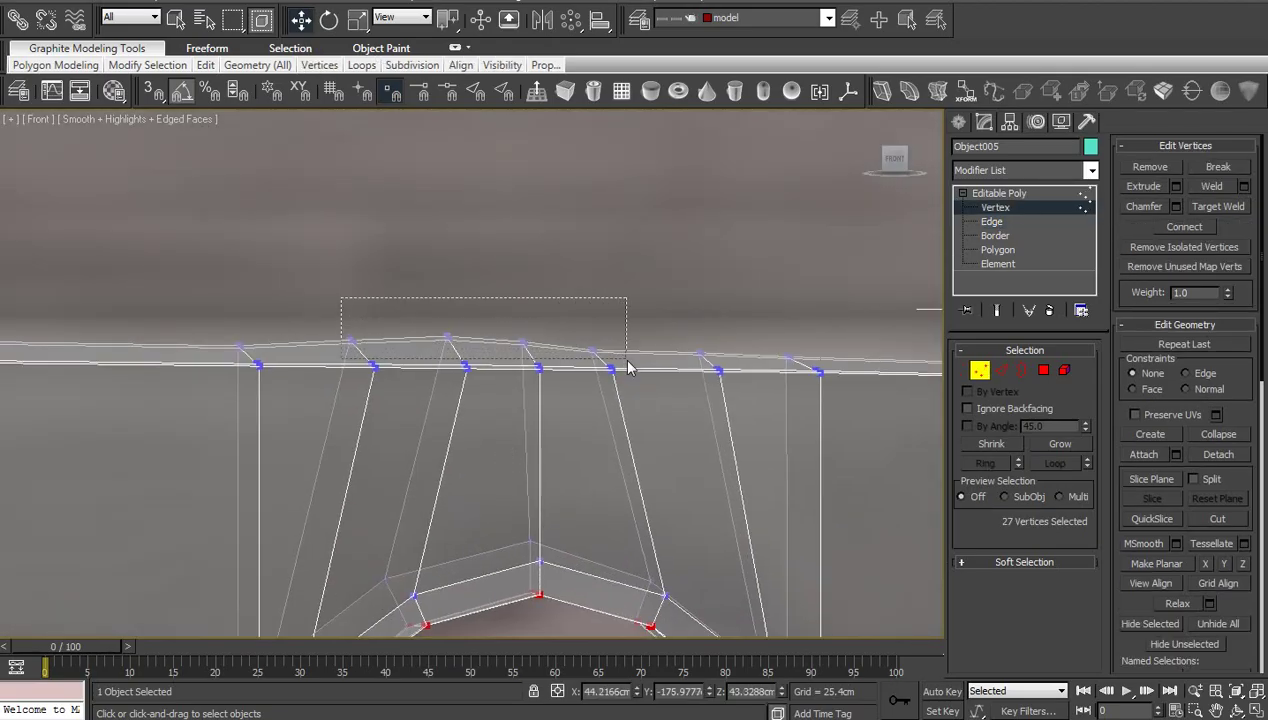
{"action": "left_click_drag", "start_coordinate": [479, 290], "coordinate": [430, 347]}
{"action": "left_click", "coordinate": [554, 320]}
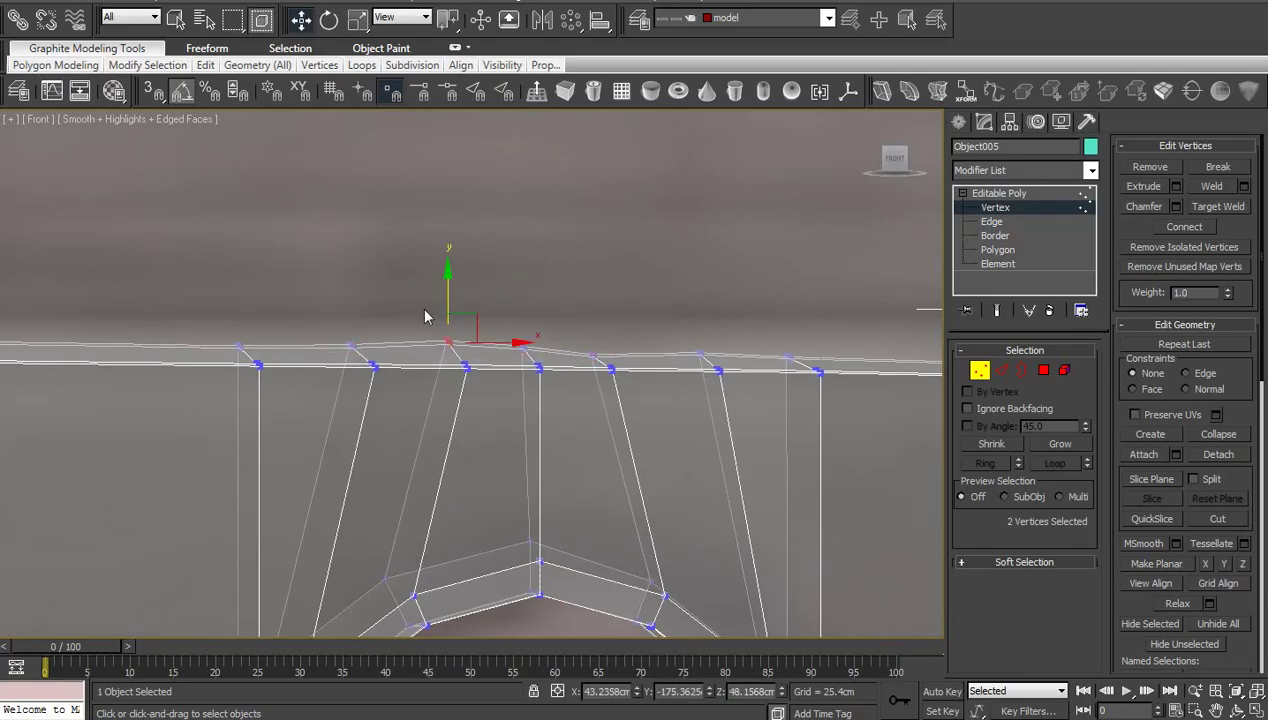
{"action": "left_click_drag", "start_coordinate": [448, 296], "coordinate": [454, 299]}
{"action": "left_click", "coordinate": [570, 298]}
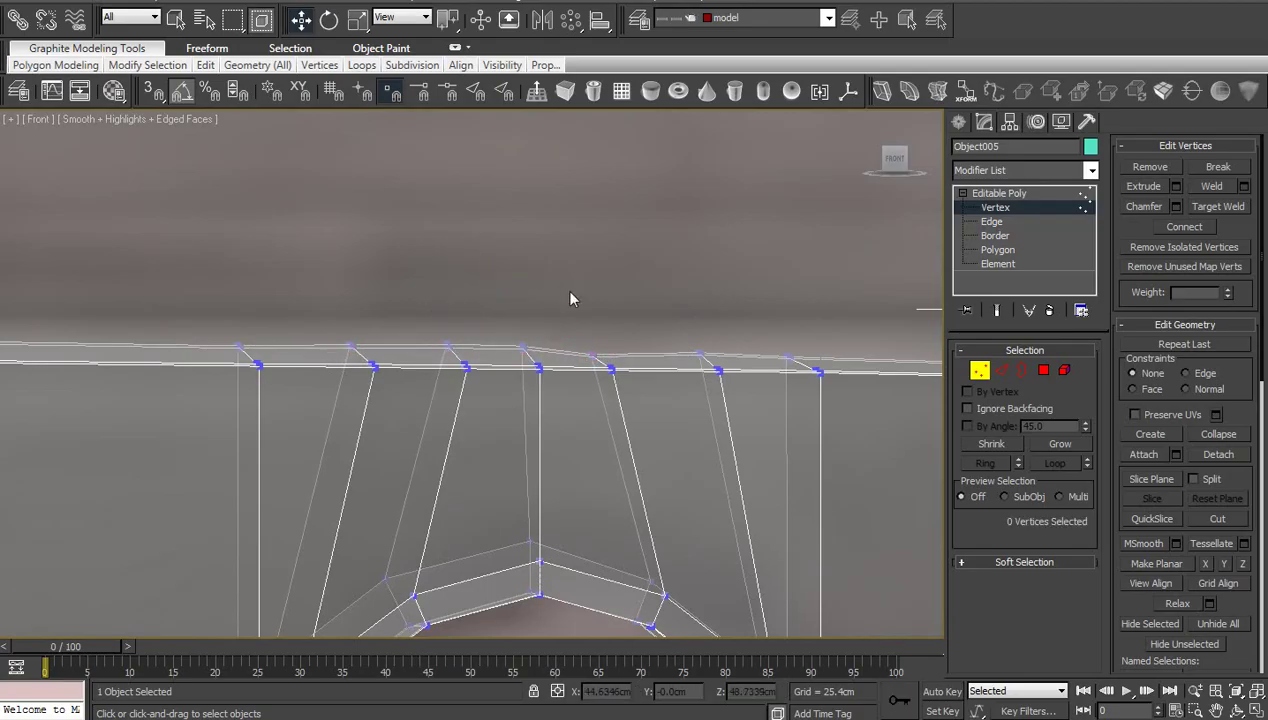
Raise the sunken pair of back-side top vertices above the arch to even out the strip's rear upper edge
{"action": "scroll", "coordinate": [568, 336], "scroll_direction": "down", "scroll_amount": 2}
{"action": "middle_click_drag", "start_coordinate": [568, 336], "coordinate": [515, 385]}
{"action": "scroll", "coordinate": [482, 315], "scroll_direction": "up", "scroll_amount": 4}
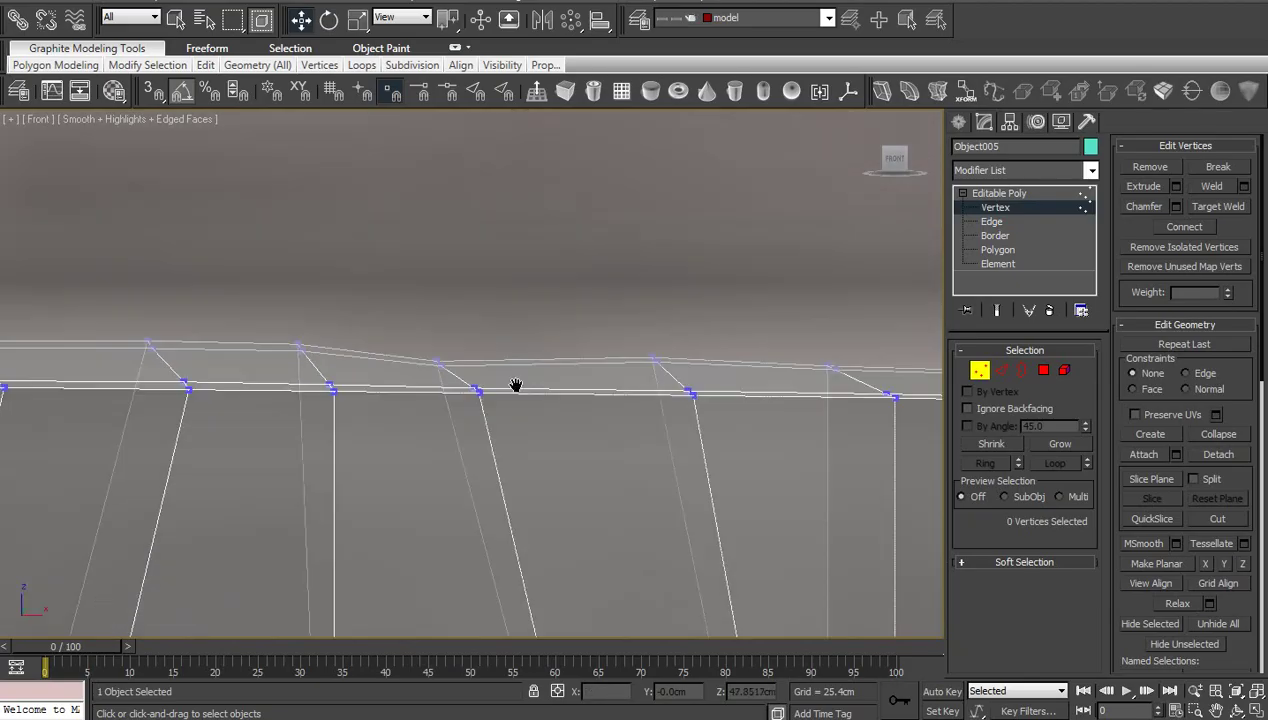
{"action": "left_click_drag", "start_coordinate": [412, 334], "coordinate": [464, 382]}
{"action": "left_click_drag", "start_coordinate": [441, 319], "coordinate": [446, 307]}
{"action": "scroll", "coordinate": [469, 322], "scroll_direction": "down", "scroll_amount": 6}
{"action": "scroll", "coordinate": [556, 368], "scroll_direction": "down", "scroll_amount": 3}
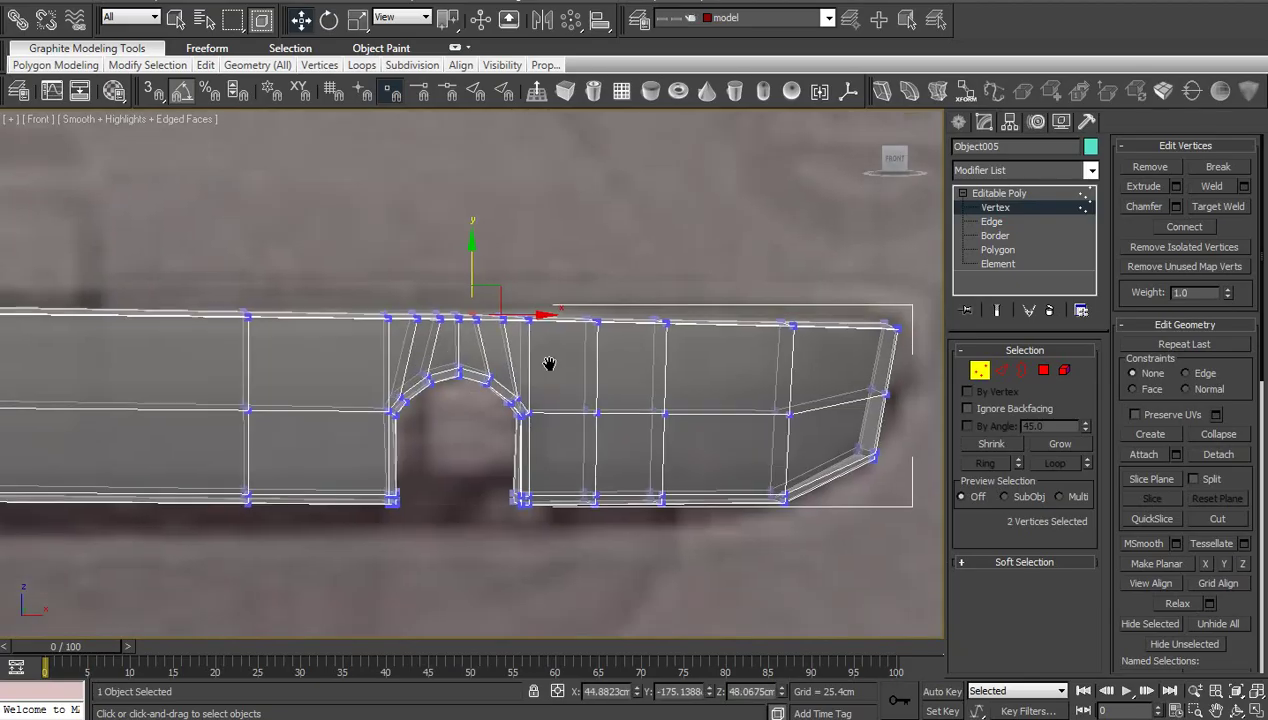
Preview the bumper strip with NURMS smoothing, examine the rim around the arched opening, and turn the smoothing off again
{"action": "left_click", "coordinate": [1020, 194]}
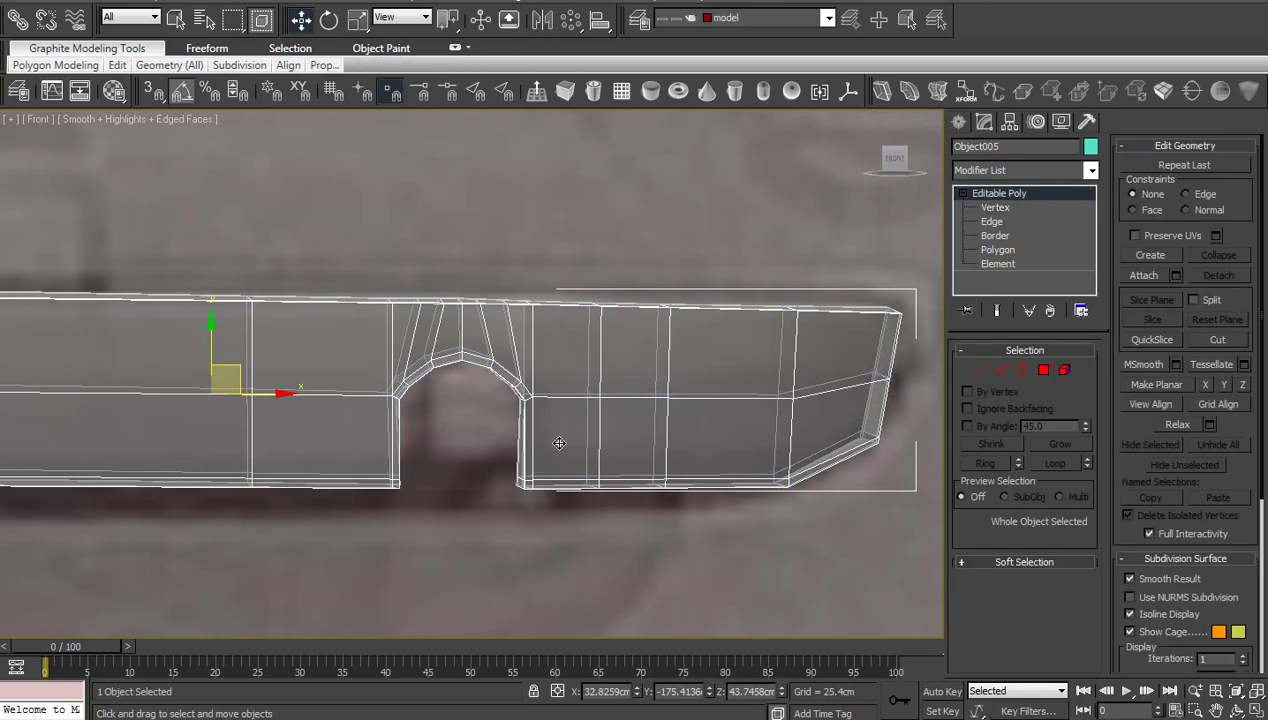
{"action": "key", "text": "ctrl+q"}
{"action": "middle_click_drag", "start_coordinate": [618, 477], "coordinate": [663, 449]}
{"action": "key", "text": "alt+x"}
{"action": "scroll", "coordinate": [593, 519], "scroll_direction": "down", "scroll_amount": 2}
{"action": "scroll", "coordinate": [578, 456], "scroll_direction": "down", "scroll_amount": 1}
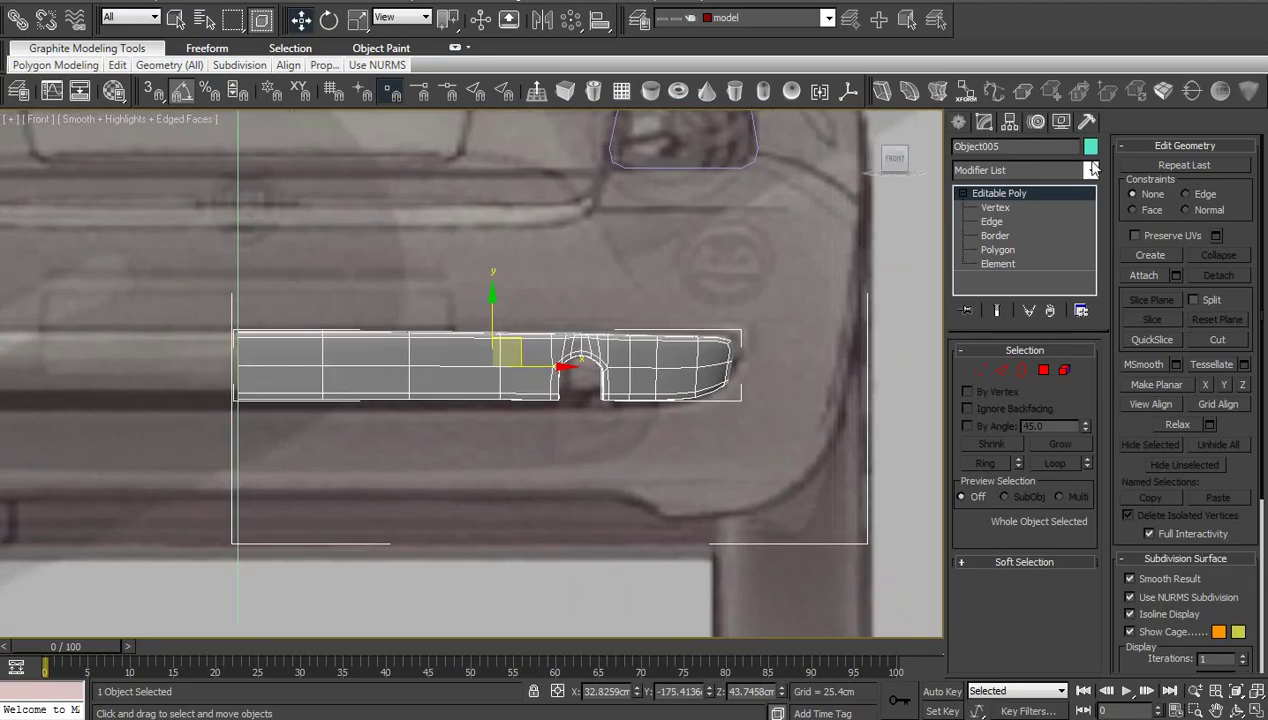
{"action": "scroll", "coordinate": [735, 373], "scroll_direction": "up", "scroll_amount": 2}
{"action": "middle_click_drag", "start_coordinate": [907, 437], "coordinate": [642, 475]}
{"action": "scroll", "coordinate": [642, 475], "scroll_direction": "up", "scroll_amount": 1}
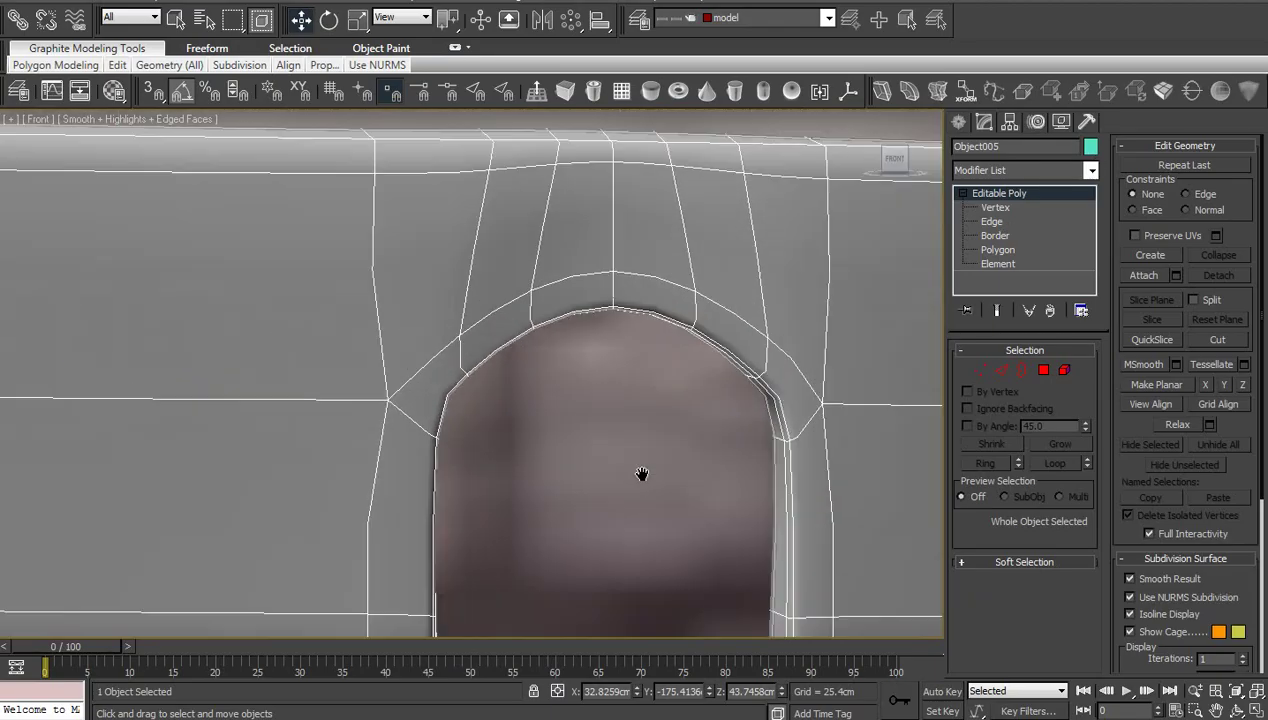
{"action": "key", "text": "alt+x"}
{"action": "key", "text": "ctrl+q"}
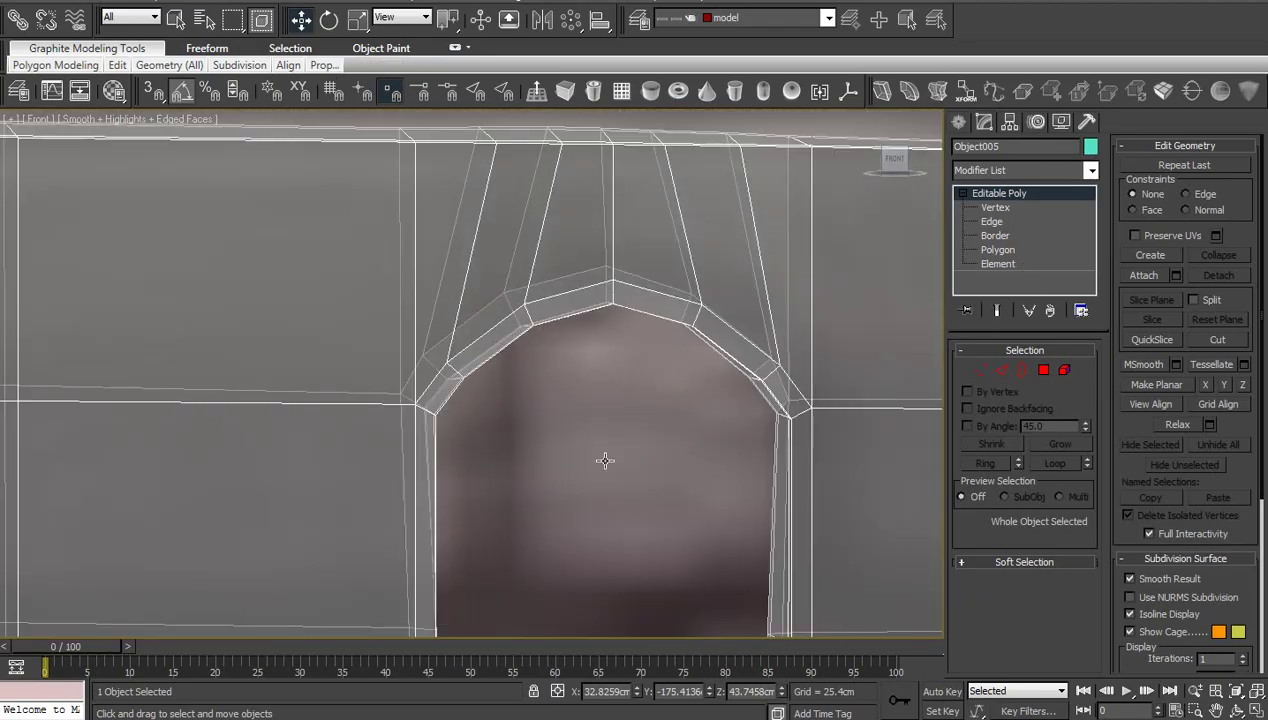
Move the back-side vertices at the opening's lower outer corner outward and down to line up with the front vertices
{"action": "scroll", "coordinate": [490, 415], "scroll_direction": "up", "scroll_amount": 4}
{"action": "middle_click_drag", "start_coordinate": [490, 415], "coordinate": [629, 457]}
{"action": "key", "text": "1"}
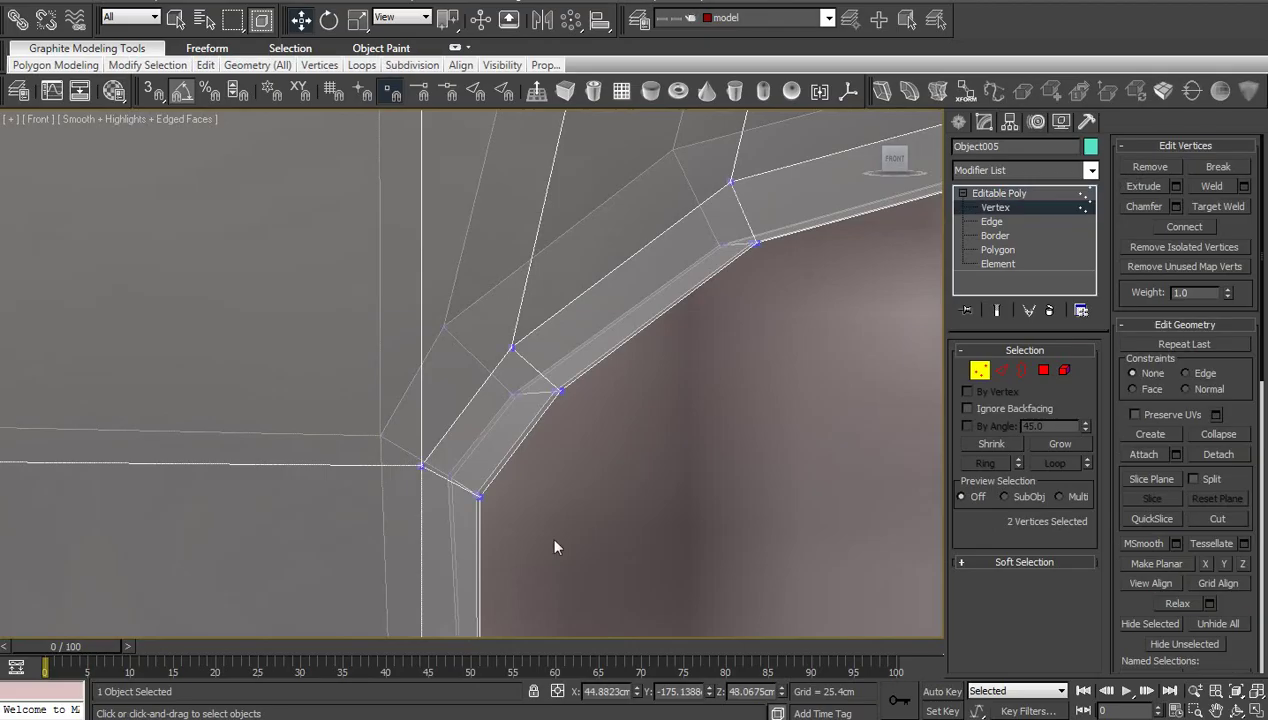
{"action": "left_click_drag", "start_coordinate": [549, 534], "coordinate": [391, 406]}
{"action": "scroll", "coordinate": [346, 405], "scroll_direction": "down", "scroll_amount": 4}
{"action": "middle_click_drag", "start_coordinate": [356, 455], "coordinate": [438, 359]}
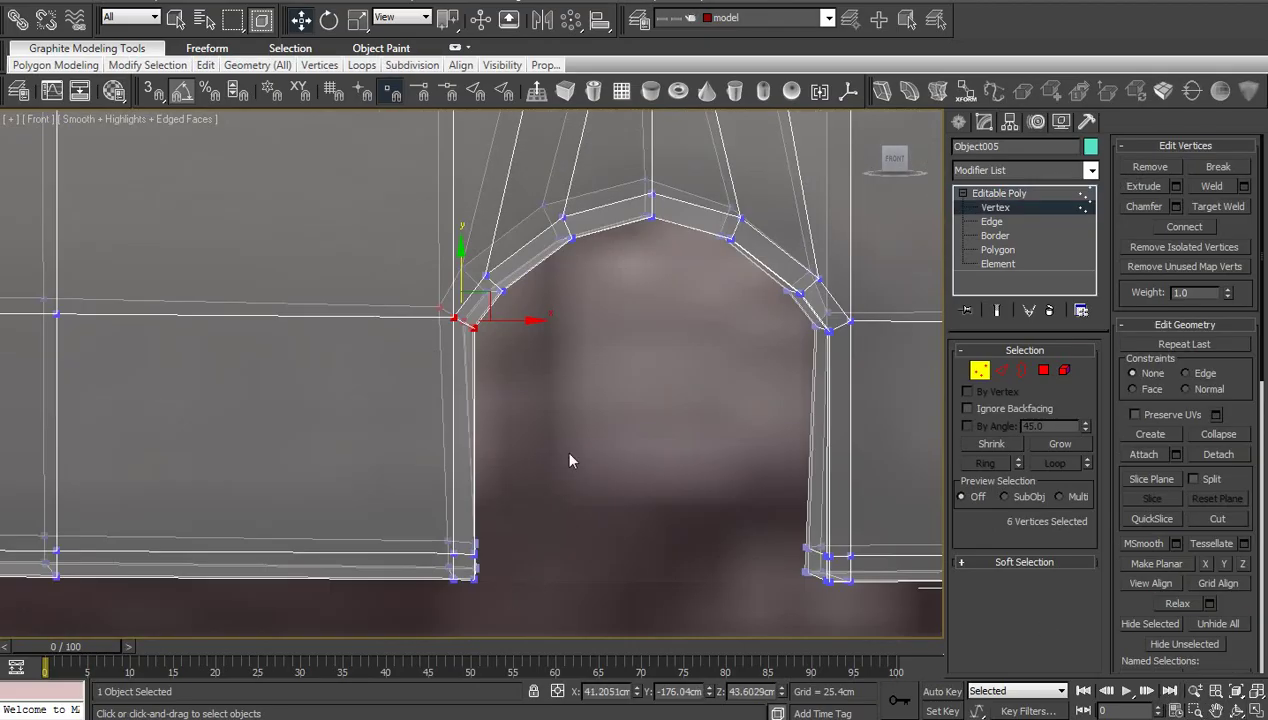
{"action": "scroll", "coordinate": [548, 362], "scroll_direction": "down", "scroll_amount": 2}
{"action": "middle_click_drag", "start_coordinate": [560, 428], "coordinate": [480, 385]}
{"action": "scroll", "coordinate": [506, 448], "scroll_direction": "up", "scroll_amount": 4}
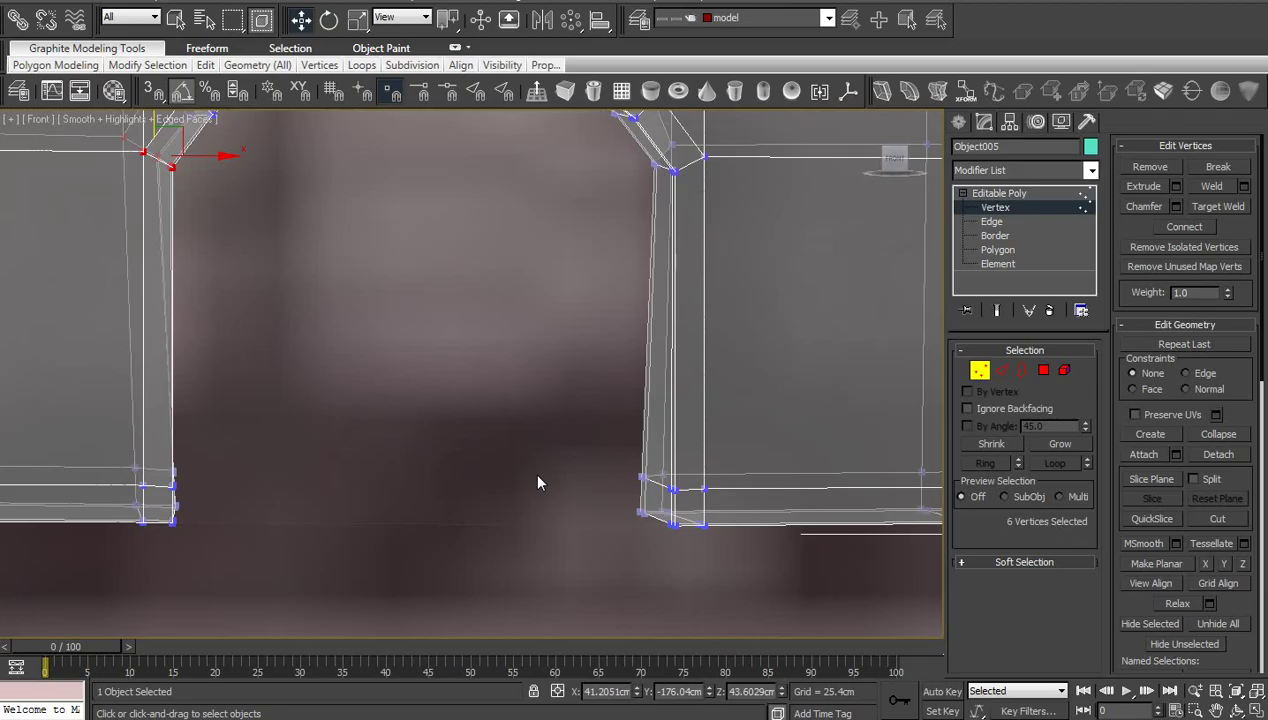
{"action": "left_click_drag", "start_coordinate": [567, 434], "coordinate": [667, 521]}
{"action": "scroll", "coordinate": [669, 510], "scroll_direction": "up", "scroll_amount": 6}
{"action": "middle_click_drag", "start_coordinate": [669, 510], "coordinate": [611, 486]}
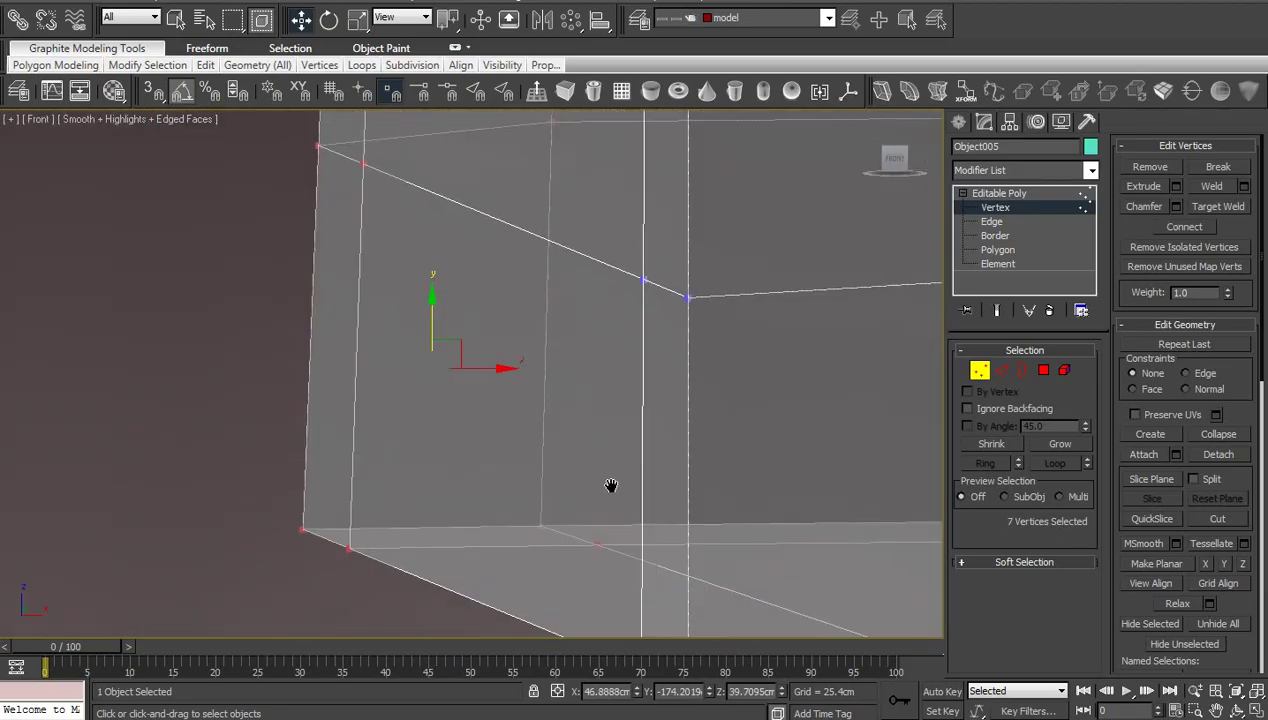
{"action": "scroll", "coordinate": [611, 486], "scroll_direction": "down", "scroll_amount": 3}
{"action": "left_click_drag", "start_coordinate": [337, 404], "coordinate": [537, 482], "text": "ctrl"}
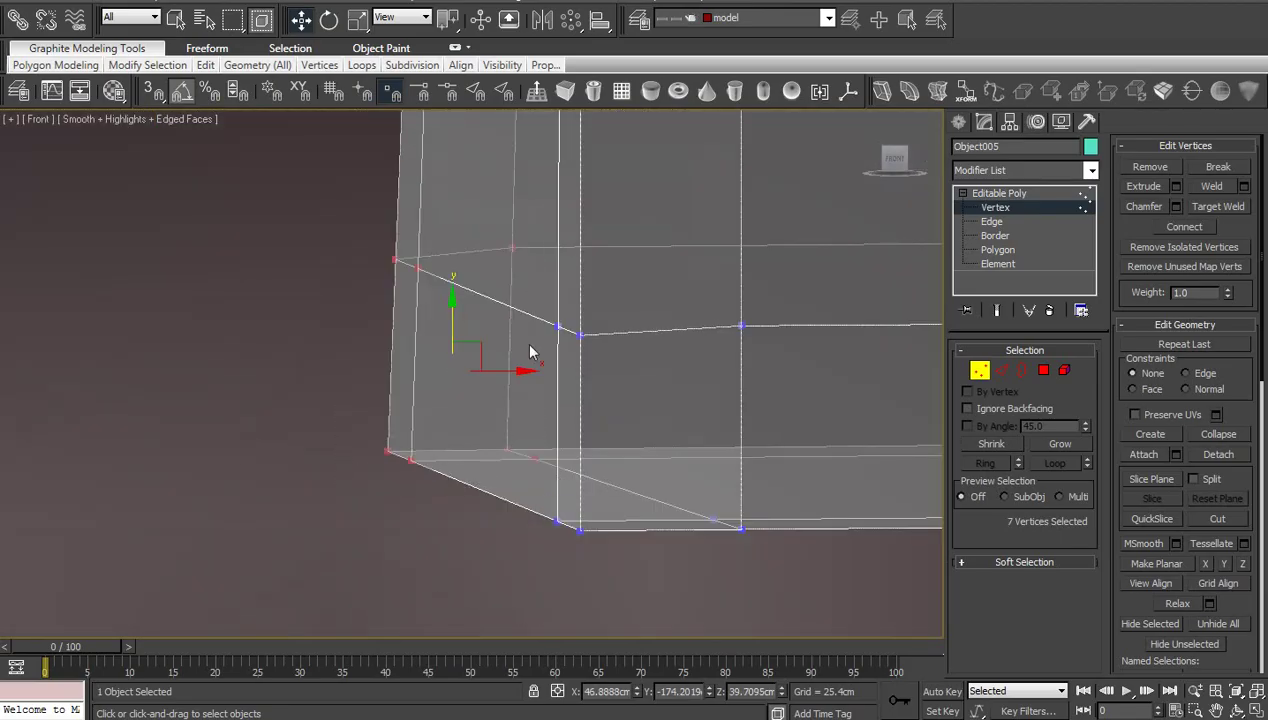
{"action": "left_click_drag", "start_coordinate": [517, 370], "coordinate": [656, 389]}
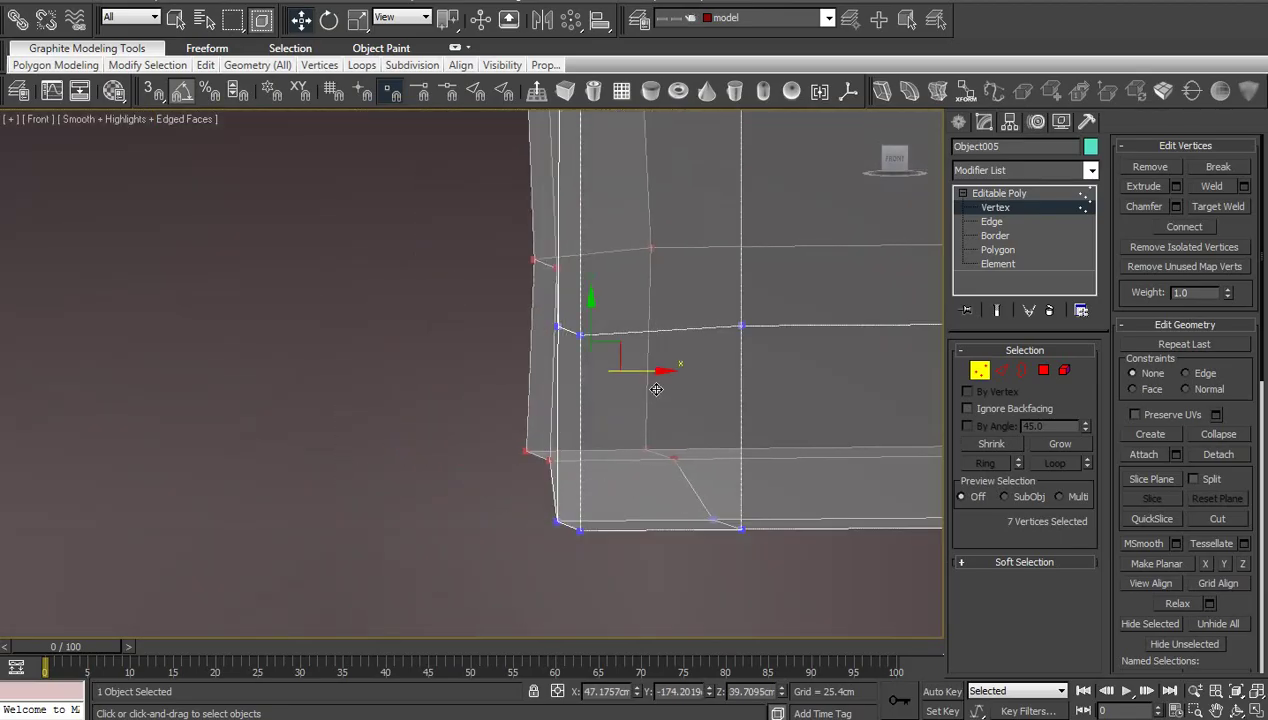
{"action": "left_click_drag", "start_coordinate": [618, 346], "coordinate": [626, 408]}
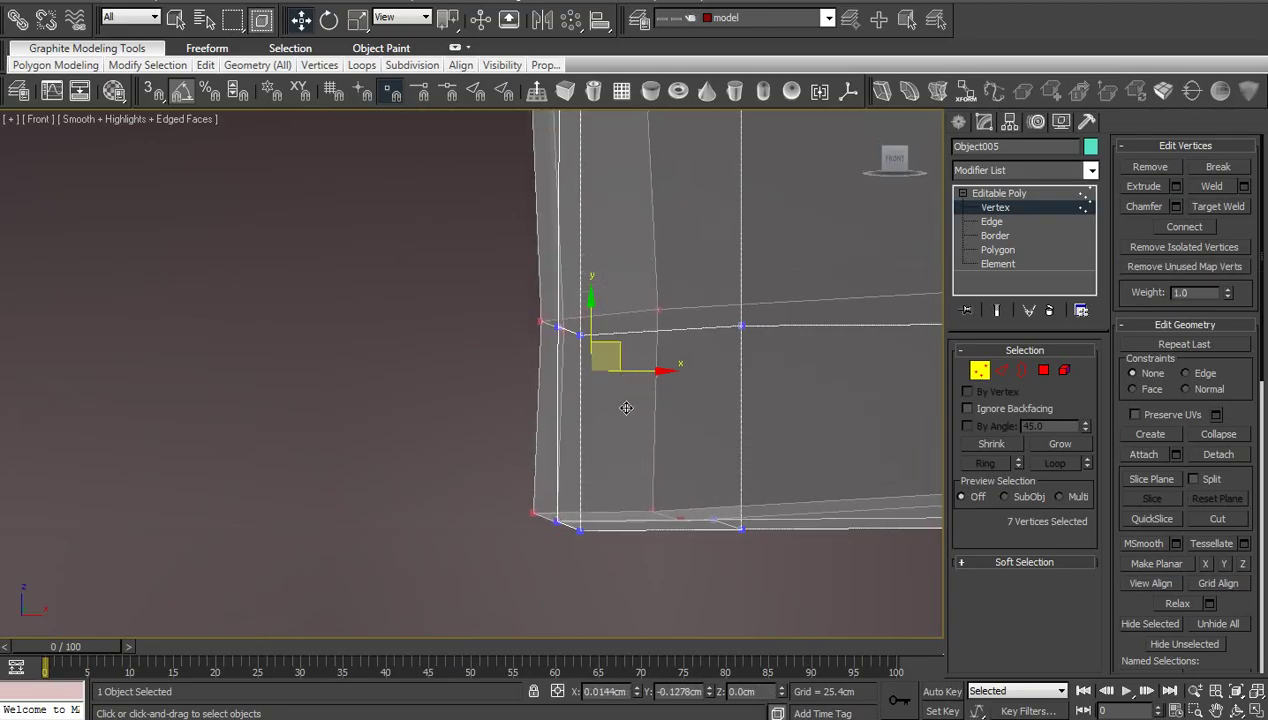
Fine-align the individual back rim vertices at the opening's lower outer corner with the front corner vertices
{"action": "left_click", "coordinate": [518, 323]}
{"action": "left_click_drag", "start_coordinate": [541, 336], "coordinate": [542, 337]}
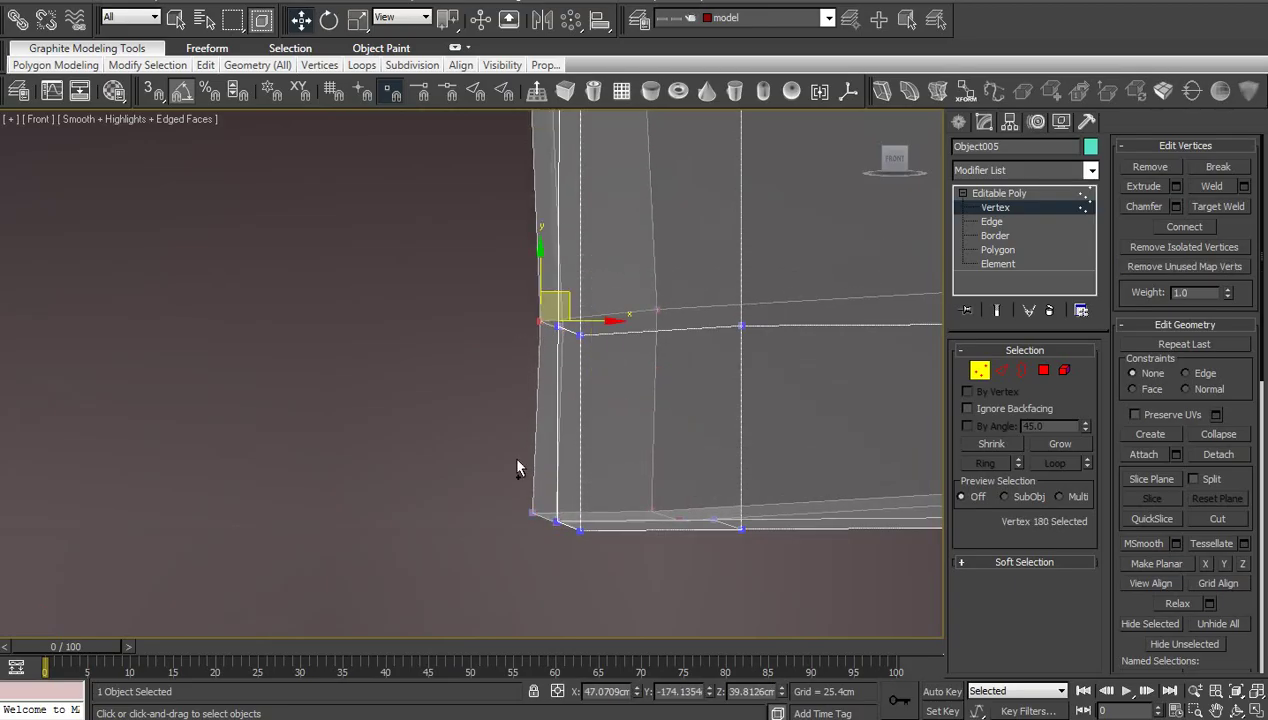
{"action": "left_click_drag", "start_coordinate": [521, 494], "coordinate": [541, 524], "text": "ctrl"}
{"action": "left_click_drag", "start_coordinate": [588, 417], "coordinate": [606, 413]}
{"action": "scroll", "coordinate": [616, 360], "scroll_direction": "down", "scroll_amount": 2}
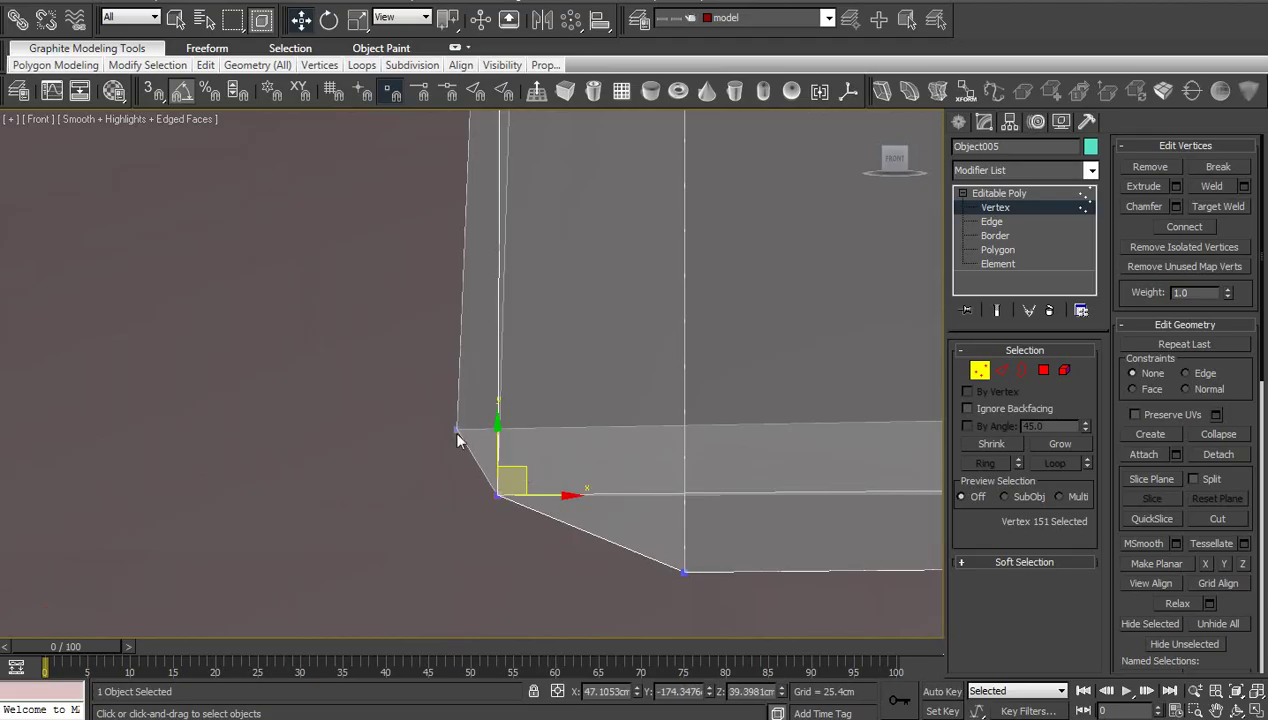
{"action": "left_click_drag", "start_coordinate": [410, 404], "coordinate": [483, 456]}
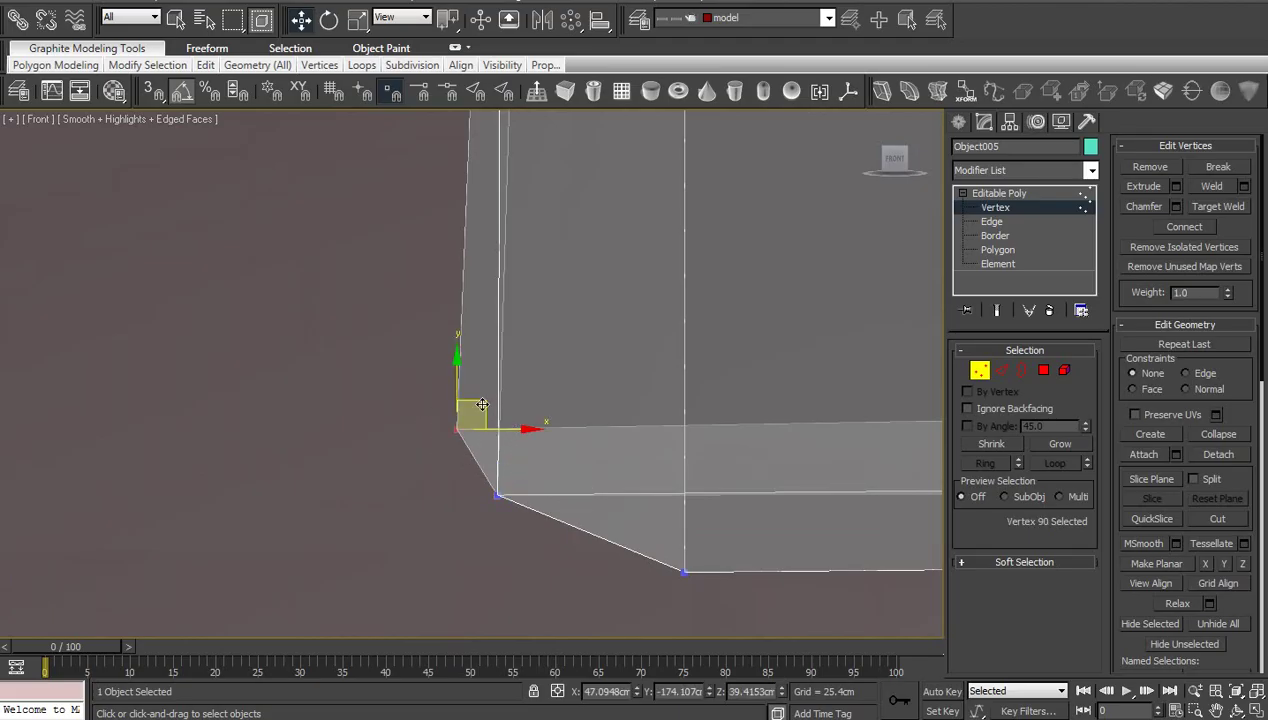
{"action": "left_click_drag", "start_coordinate": [482, 404], "coordinate": [520, 476]}
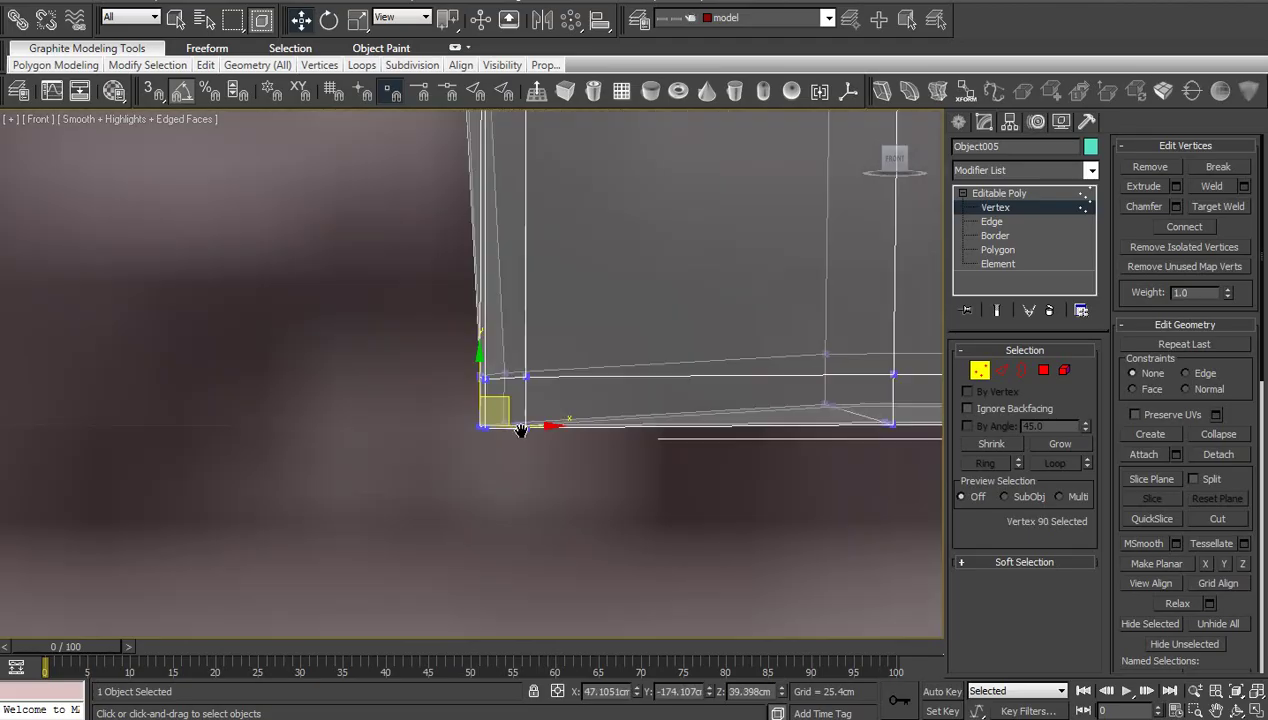
Move the back rim vertices on the arch's outer shoulder onto the front rim vertices
{"action": "scroll", "coordinate": [525, 401], "scroll_direction": "down", "scroll_amount": 5}
{"action": "scroll", "coordinate": [483, 286], "scroll_direction": "up", "scroll_amount": 8}
{"action": "middle_click_drag", "start_coordinate": [483, 286], "coordinate": [461, 438]}
{"action": "left_click_drag", "start_coordinate": [437, 412], "coordinate": [338, 326]}
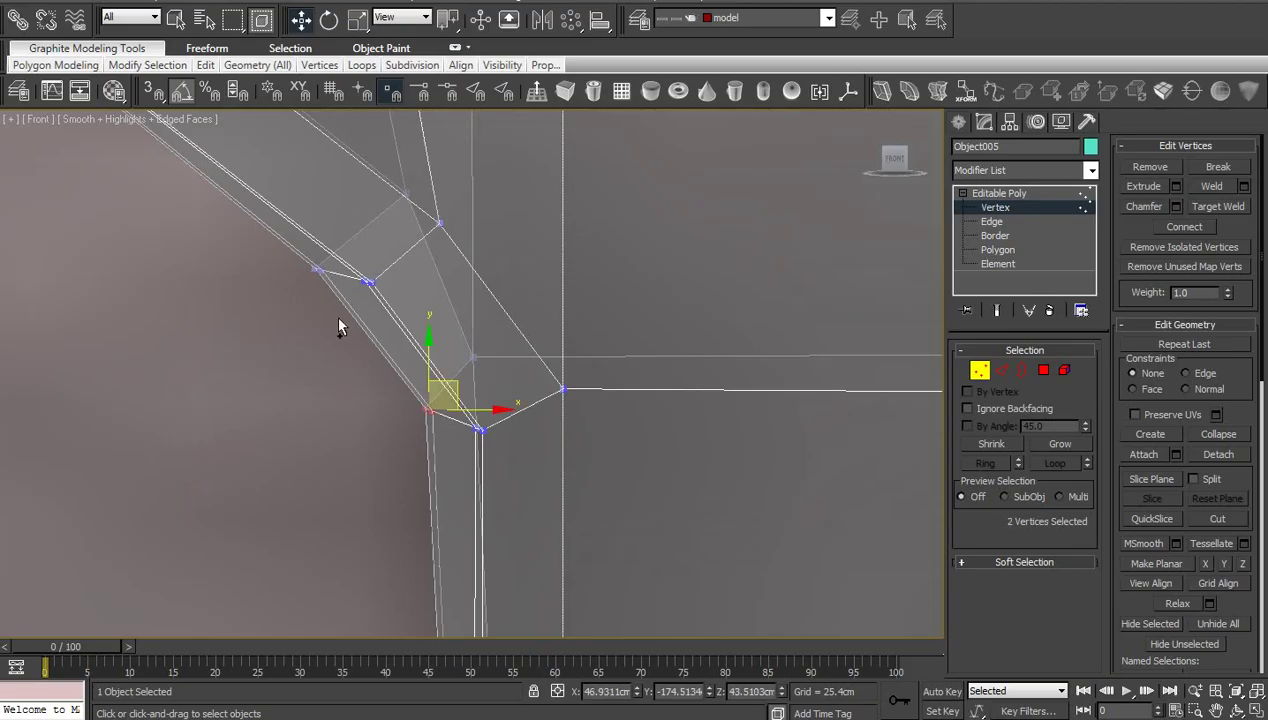
{"action": "left_click_drag", "start_coordinate": [286, 294], "coordinate": [284, 292], "text": "ctrl"}
{"action": "left_click_drag", "start_coordinate": [405, 309], "coordinate": [459, 329]}
{"action": "scroll", "coordinate": [293, 311], "scroll_direction": "down", "scroll_amount": 3}
{"action": "middle_click_drag", "start_coordinate": [293, 317], "coordinate": [567, 440]}
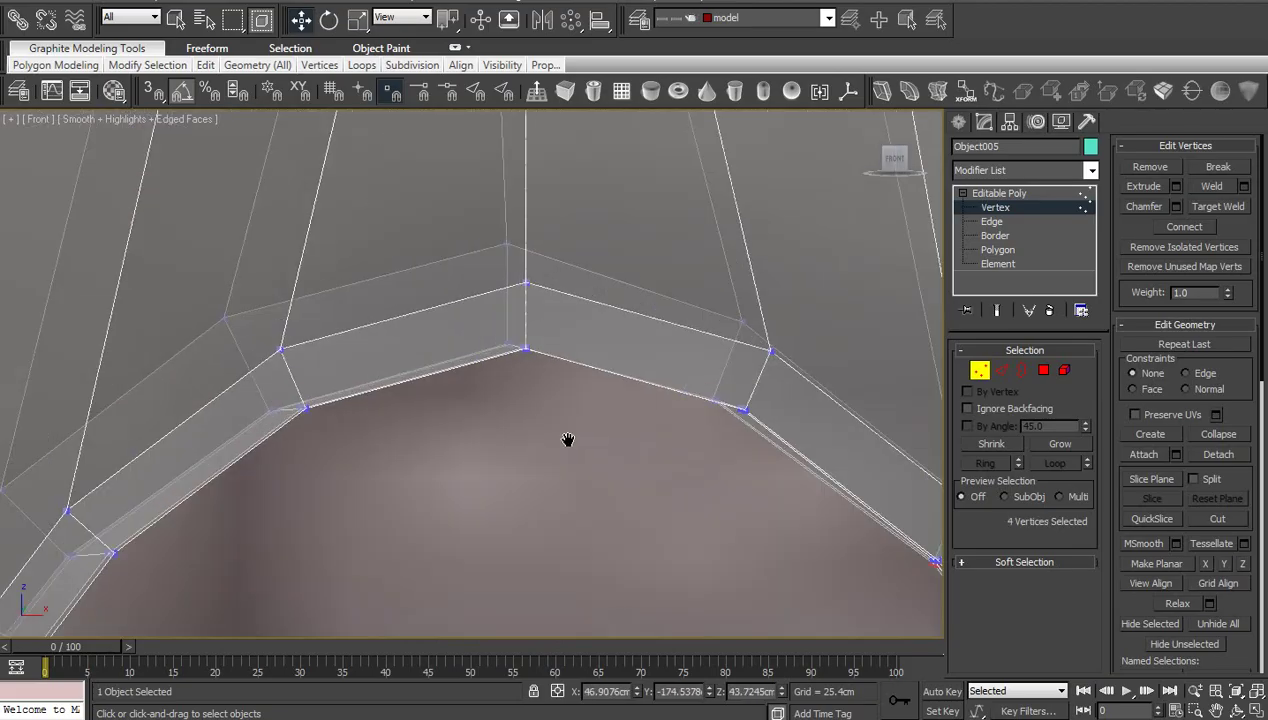
Shift the back rim vertices at the arch's peak and its two neighbouring points onto the front rim
{"action": "middle_click_drag", "start_coordinate": [431, 439], "coordinate": [450, 464]}
{"action": "scroll", "coordinate": [508, 474], "scroll_direction": "up", "scroll_amount": 2}
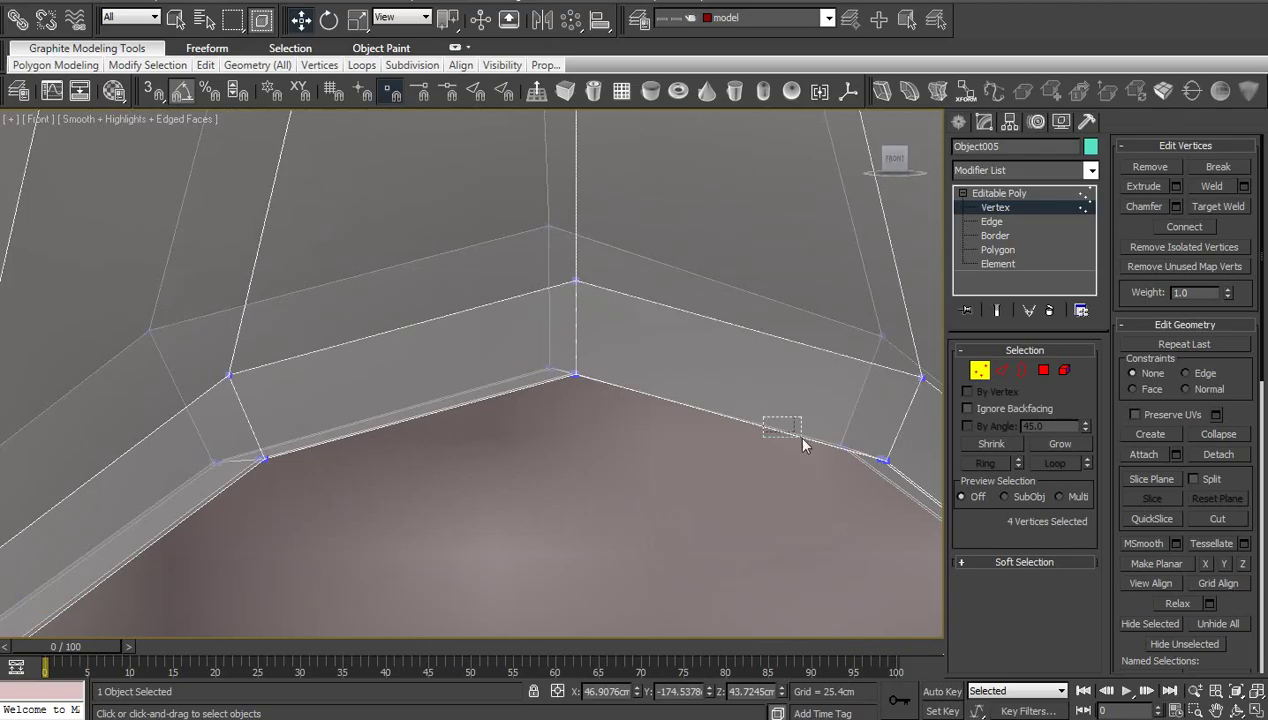
{"action": "left_click_drag", "start_coordinate": [861, 473], "coordinate": [861, 473]}
{"action": "left_click_drag", "start_coordinate": [563, 384], "coordinate": [536, 354], "text": "ctrl"}
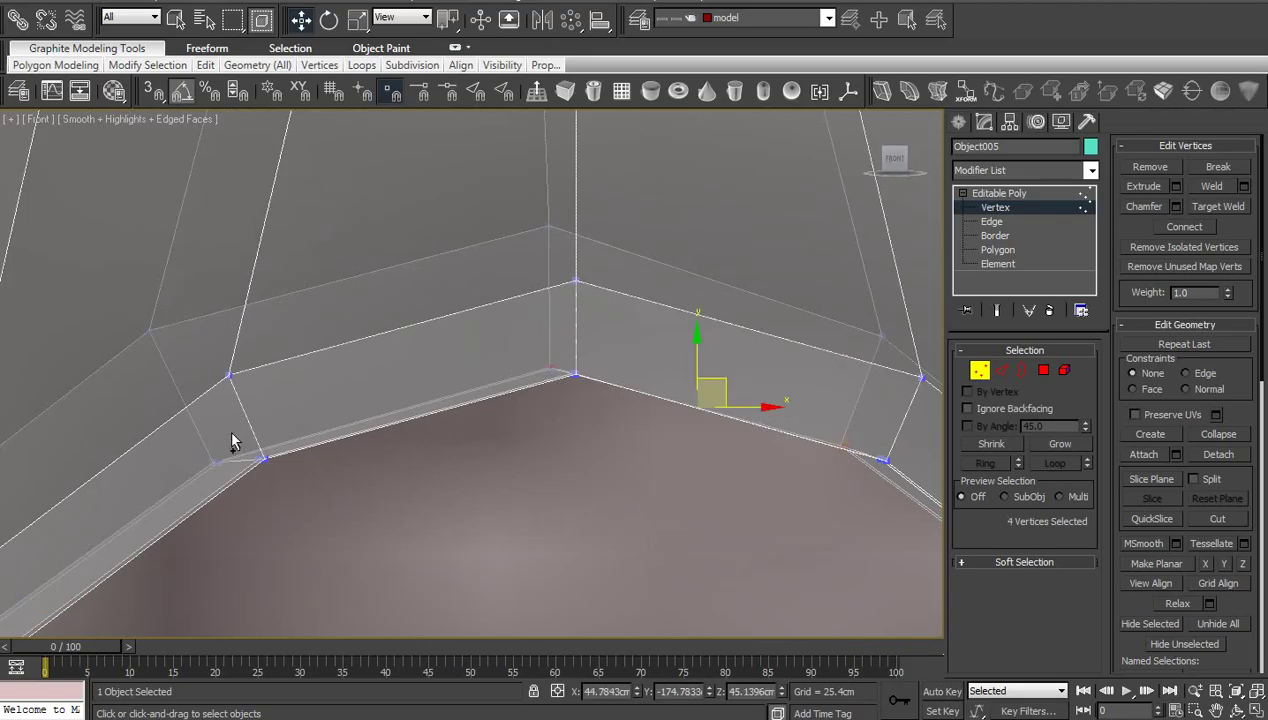
{"action": "left_click_drag", "start_coordinate": [233, 433], "coordinate": [199, 478], "text": "ctrl"}
{"action": "left_click_drag", "start_coordinate": [565, 403], "coordinate": [591, 410]}
Move the back rim vertices on the arch's centre-line shoulder and lower corner together toward the front rim
{"action": "scroll", "coordinate": [368, 495], "scroll_direction": "down", "scroll_amount": 6}
{"action": "middle_click_drag", "start_coordinate": [366, 496], "coordinate": [556, 353]}
{"action": "scroll", "coordinate": [327, 496], "scroll_direction": "up", "scroll_amount": 5}
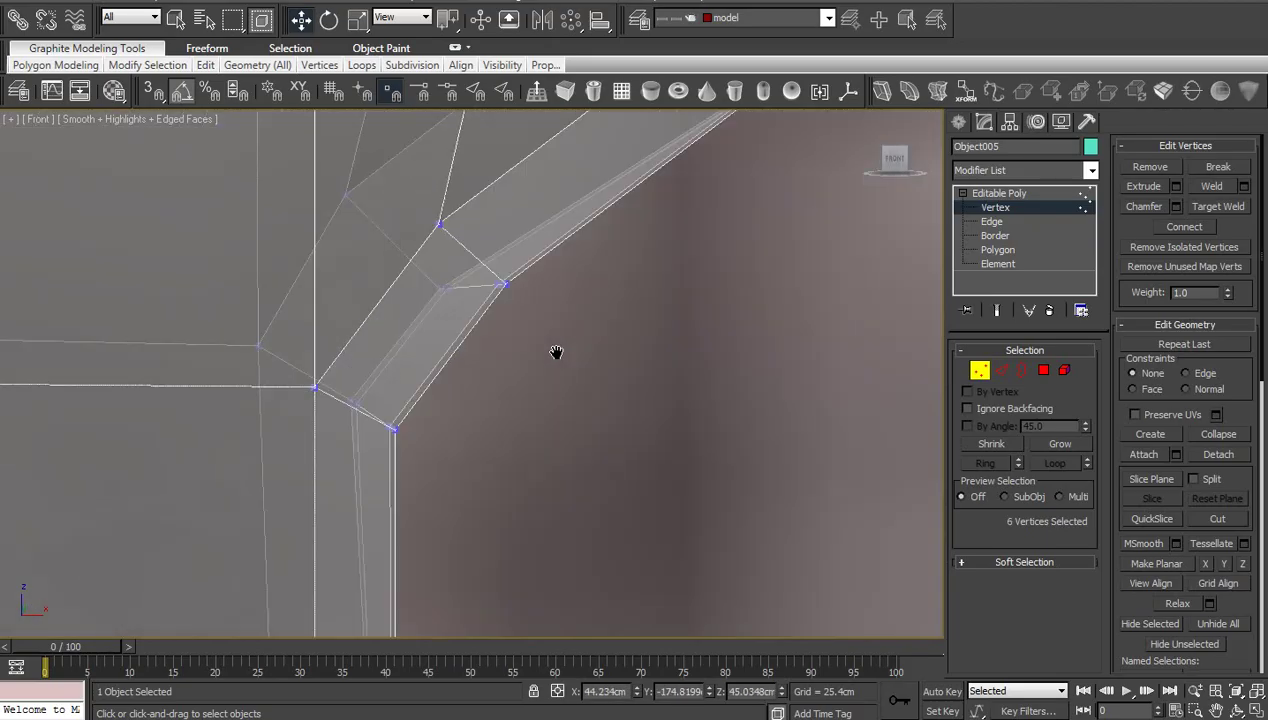
{"action": "left_click_drag", "start_coordinate": [453, 276], "coordinate": [403, 325]}
{"action": "left_click_drag", "start_coordinate": [327, 430], "coordinate": [324, 434], "text": "ctrl"}
{"action": "scroll", "coordinate": [350, 530], "scroll_direction": "down", "scroll_amount": 5}
{"action": "middle_click_drag", "start_coordinate": [354, 538], "coordinate": [368, 363]}
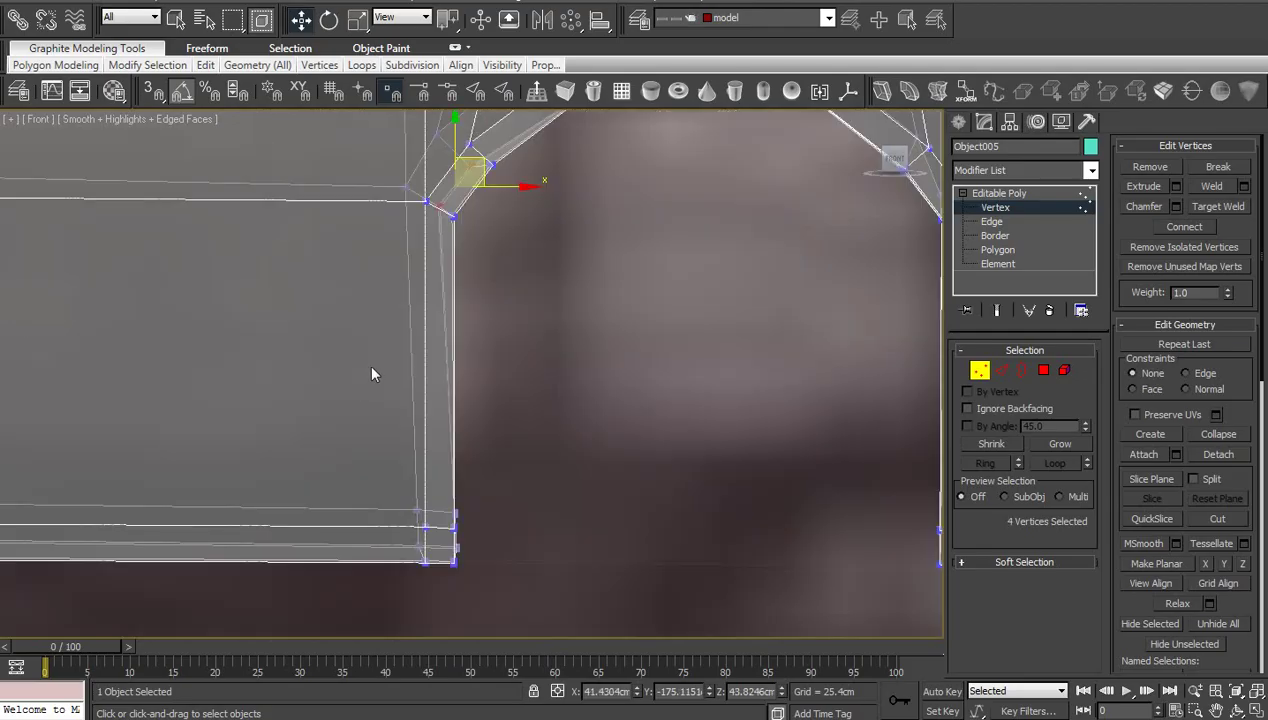
{"action": "middle_click_drag", "start_coordinate": [391, 496], "coordinate": [365, 368]}
{"action": "scroll", "coordinate": [365, 368], "scroll_direction": "up", "scroll_amount": 5}
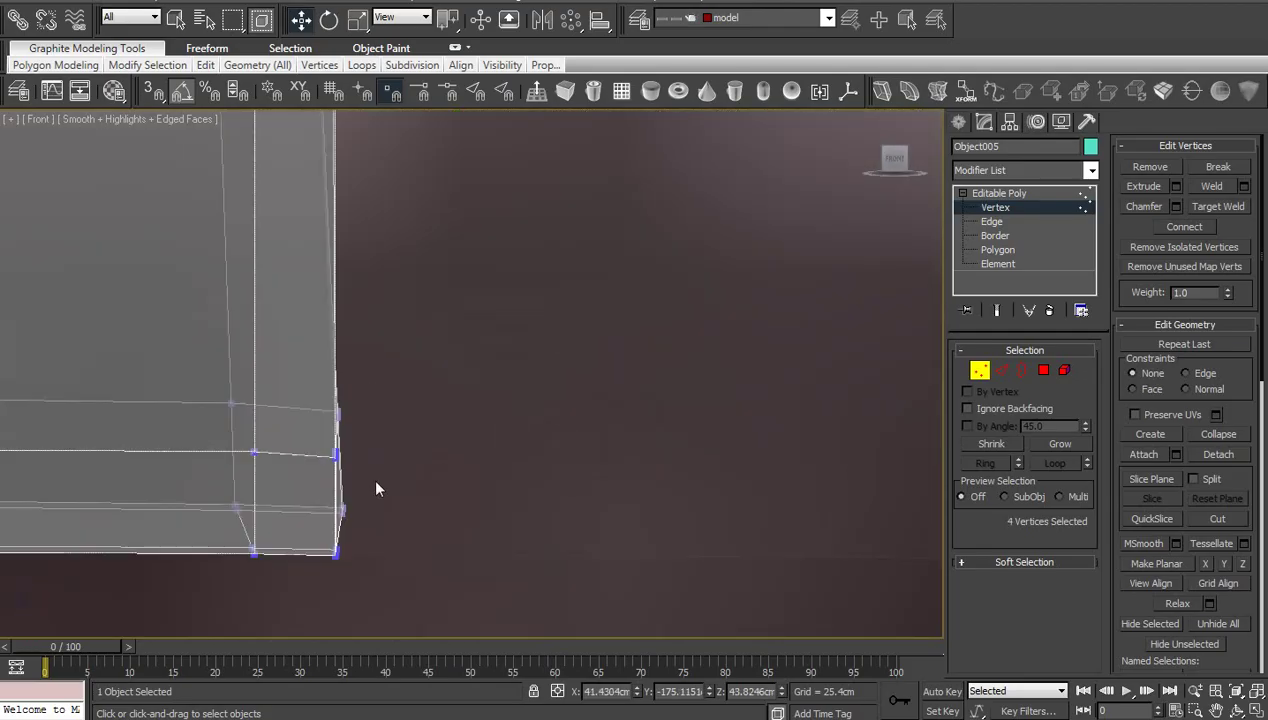
{"action": "left_click_drag", "start_coordinate": [373, 484], "coordinate": [212, 517], "text": "ctrl"}
{"action": "left_click_drag", "start_coordinate": [366, 419], "coordinate": [380, 425], "text": "ctrl"}
{"action": "key", "text": "z"}
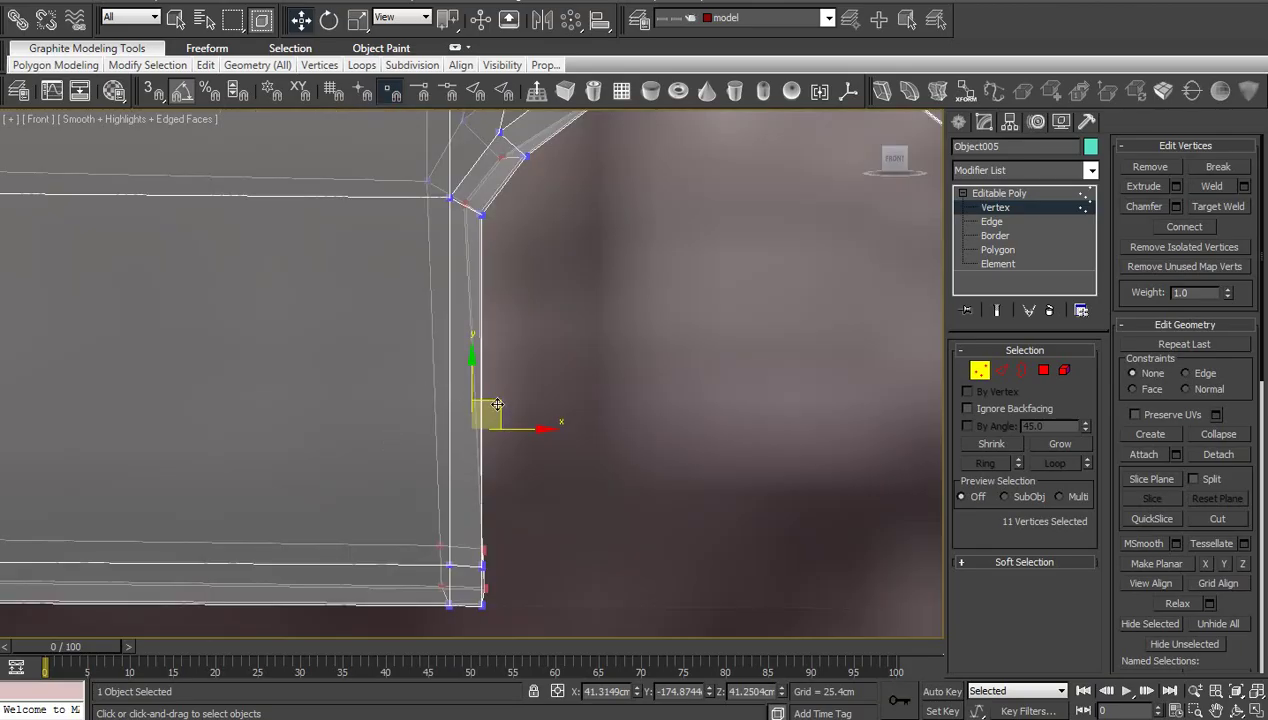
{"action": "left_click_drag", "start_coordinate": [493, 400], "coordinate": [513, 412]}
Move only the back vertices at the opening's lower centre-line corner back into line with the front corner
{"action": "middle_click_drag", "start_coordinate": [523, 561], "coordinate": [472, 469]}
{"action": "scroll", "coordinate": [460, 454], "scroll_direction": "up", "scroll_amount": 2}
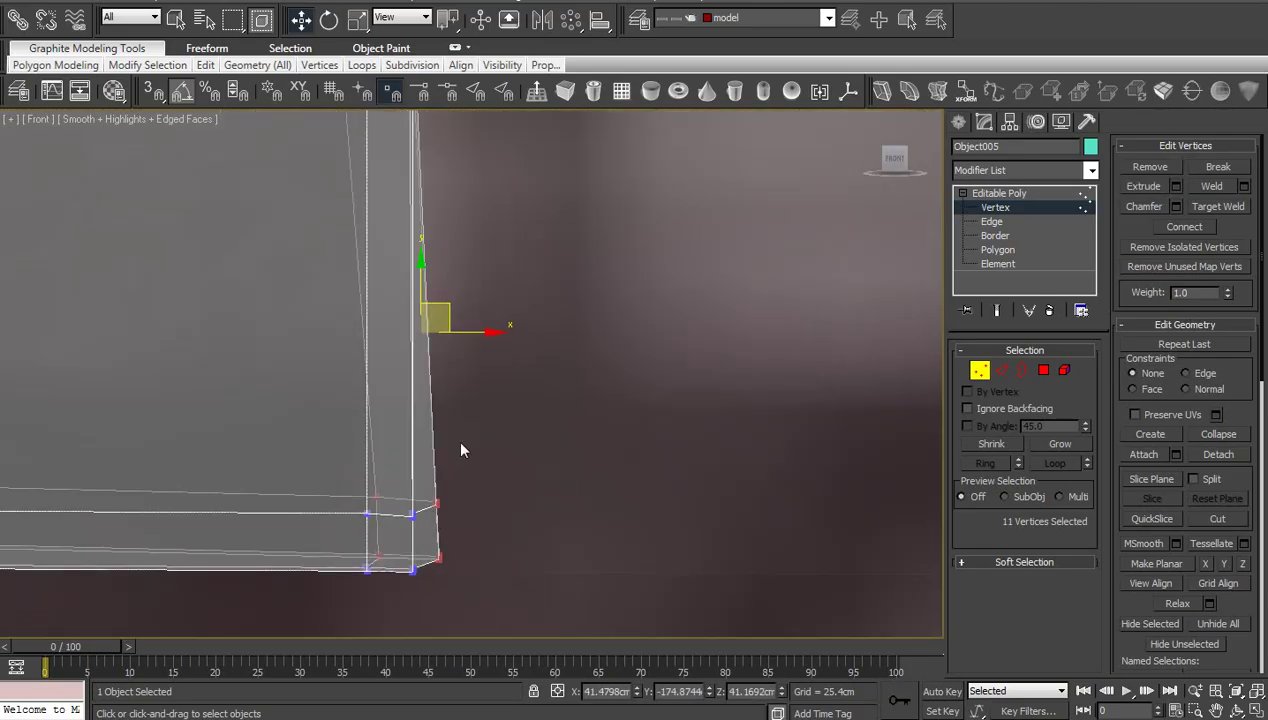
{"action": "scroll", "coordinate": [459, 446], "scroll_direction": "down", "scroll_amount": 4}
{"action": "left_click_drag", "start_coordinate": [311, 308], "coordinate": [502, 143], "text": "alt"}
{"action": "scroll", "coordinate": [445, 489], "scroll_direction": "up", "scroll_amount": 8}
{"action": "middle_click_drag", "start_coordinate": [445, 489], "coordinate": [521, 406]}
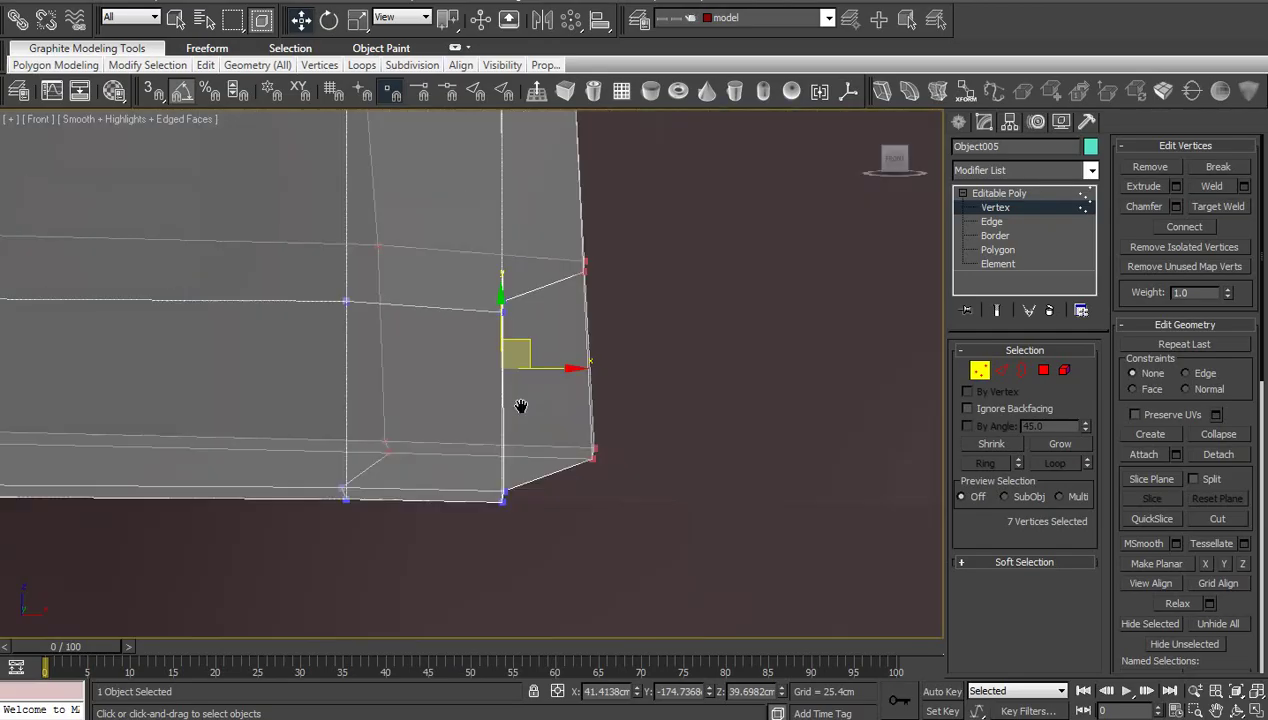
{"action": "left_click_drag", "start_coordinate": [529, 349], "coordinate": [448, 391]}
{"action": "scroll", "coordinate": [450, 390], "scroll_direction": "down", "scroll_amount": 7}
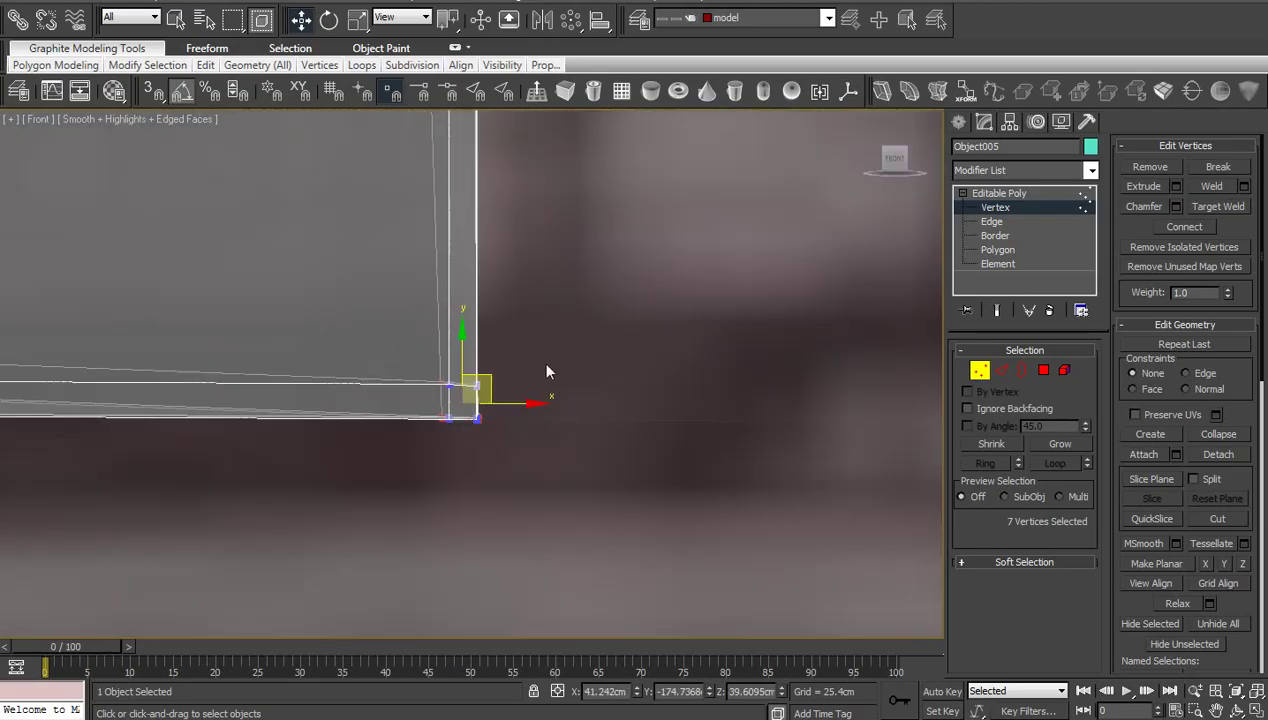
{"action": "left_click", "coordinate": [549, 362]}
{"action": "scroll", "coordinate": [552, 340], "scroll_direction": "down", "scroll_amount": 5}
{"action": "scroll", "coordinate": [576, 203], "scroll_direction": "up", "scroll_amount": 4}
{"action": "middle_click_drag", "start_coordinate": [576, 203], "coordinate": [486, 451]}
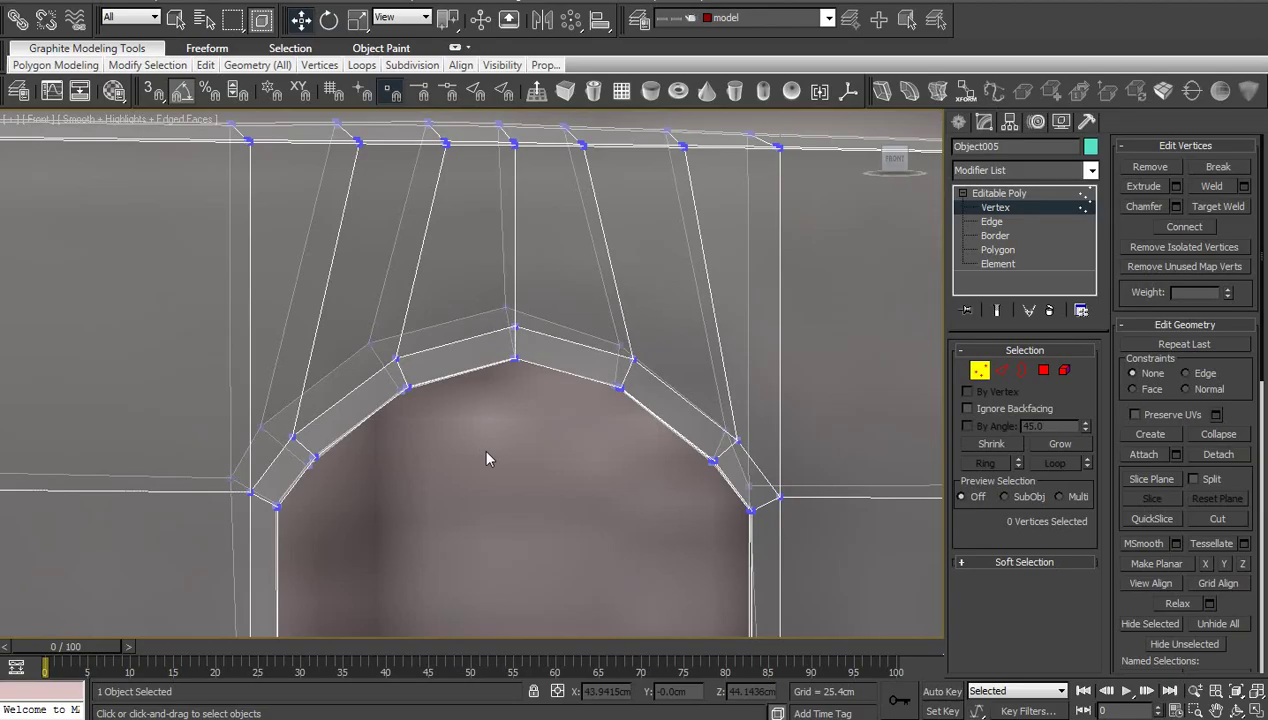
Return to the whole strip and move its pivot point onto the car's centre line at the strip's inner end
{"action": "left_click", "coordinate": [1000, 195]}
{"action": "scroll", "coordinate": [640, 358], "scroll_direction": "down", "scroll_amount": 8}
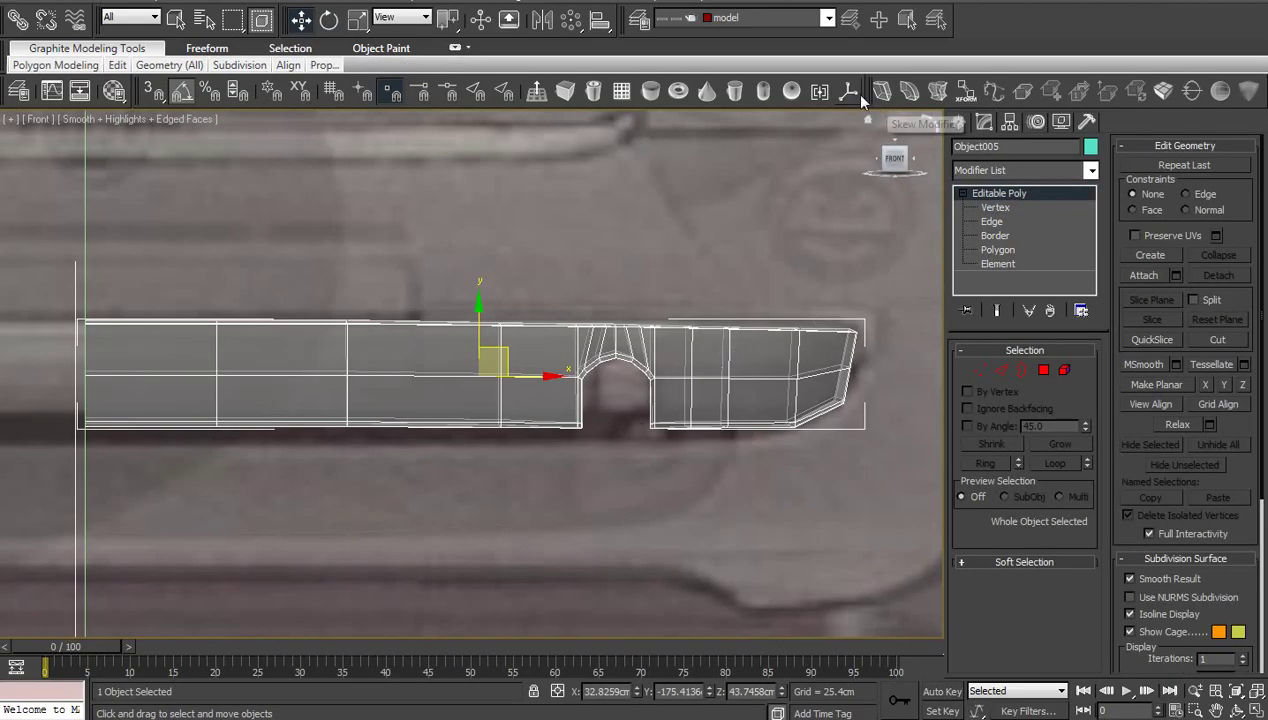
{"action": "left_click_drag", "start_coordinate": [540, 372], "coordinate": [144, 377]}
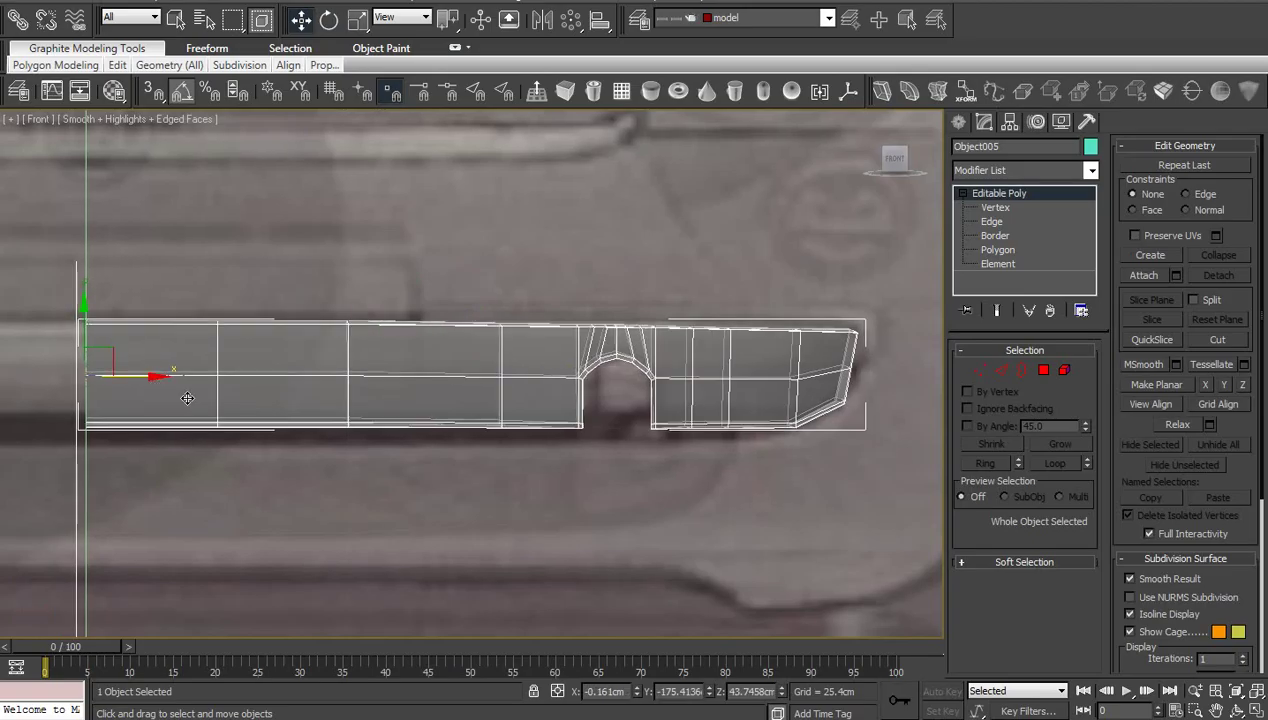
{"action": "middle_click_drag", "start_coordinate": [185, 414], "coordinate": [388, 424]}
{"action": "scroll", "coordinate": [388, 424], "scroll_direction": "up", "scroll_amount": 7}
{"action": "middle_click_drag", "start_coordinate": [80, 455], "coordinate": [553, 440]}
{"action": "scroll", "coordinate": [720, 404], "scroll_direction": "up", "scroll_amount": 6}
{"action": "scroll", "coordinate": [720, 404], "scroll_direction": "up", "scroll_amount": 2}
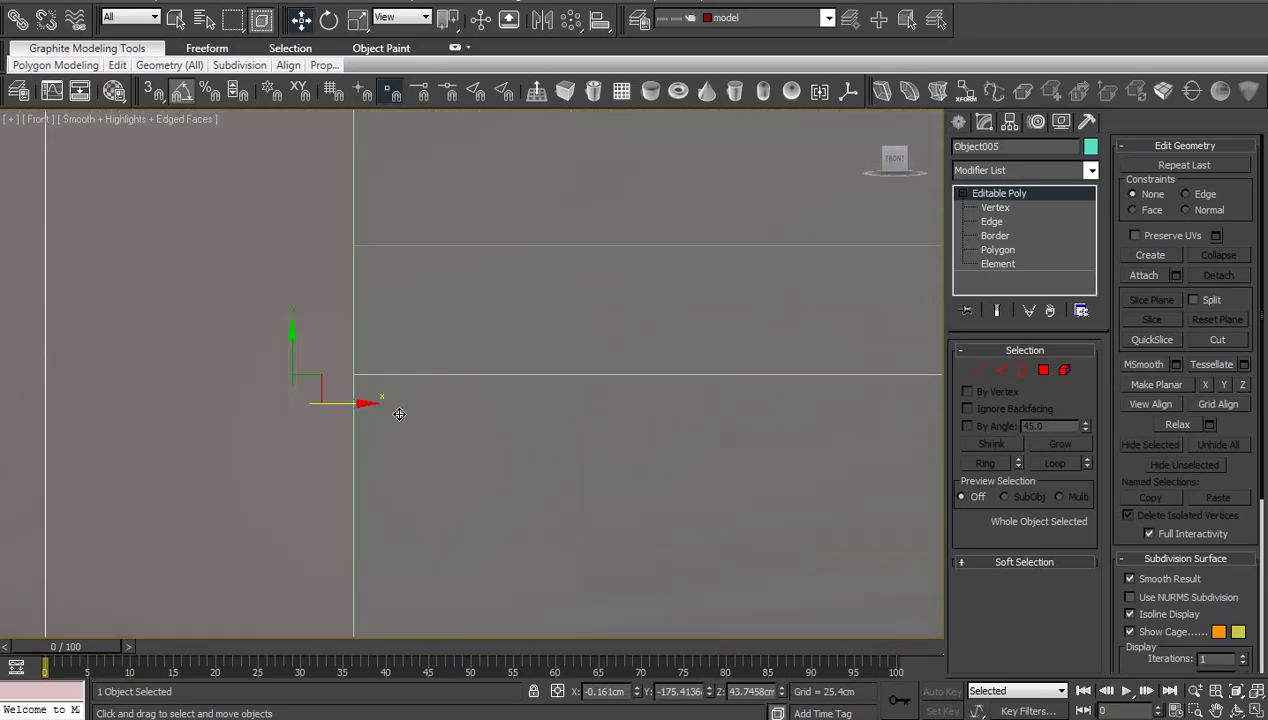
{"action": "left_click_drag", "start_coordinate": [319, 385], "coordinate": [382, 362]}
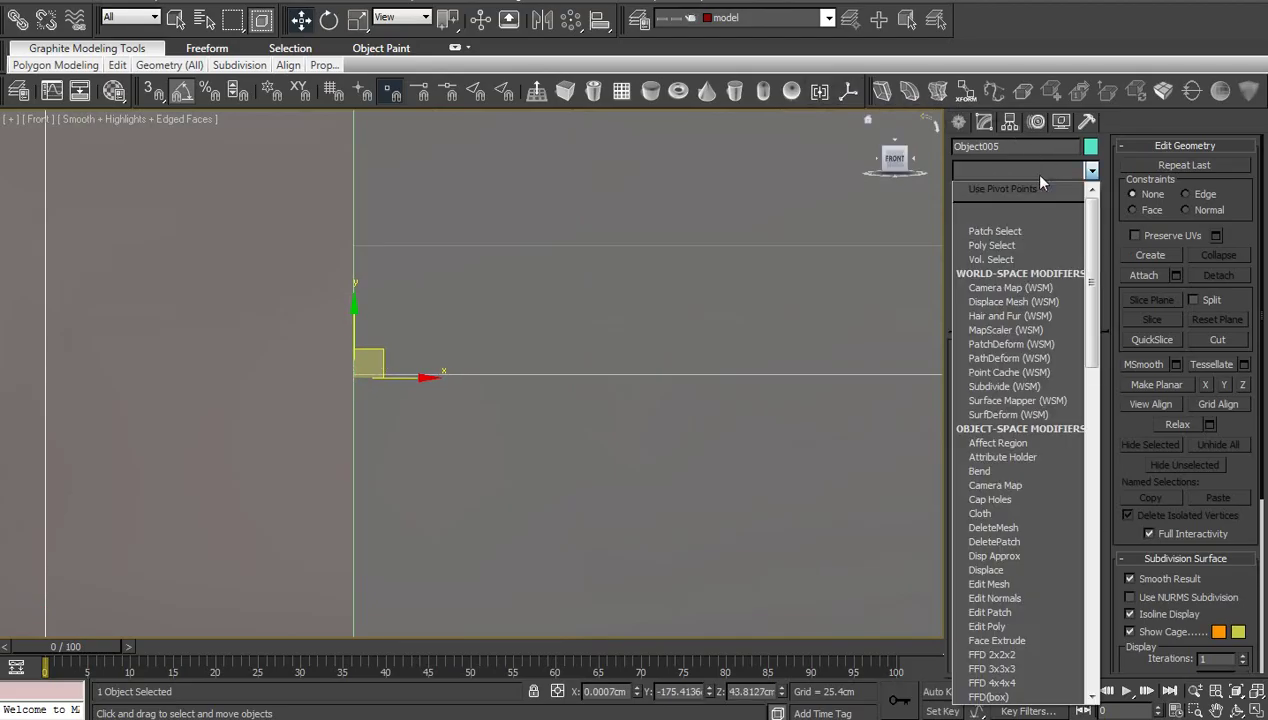
Mirror the strip across the centre line with a Symmetry modifier using Z as the mirror axis
{"action": "left_click", "coordinate": [1041, 177]}
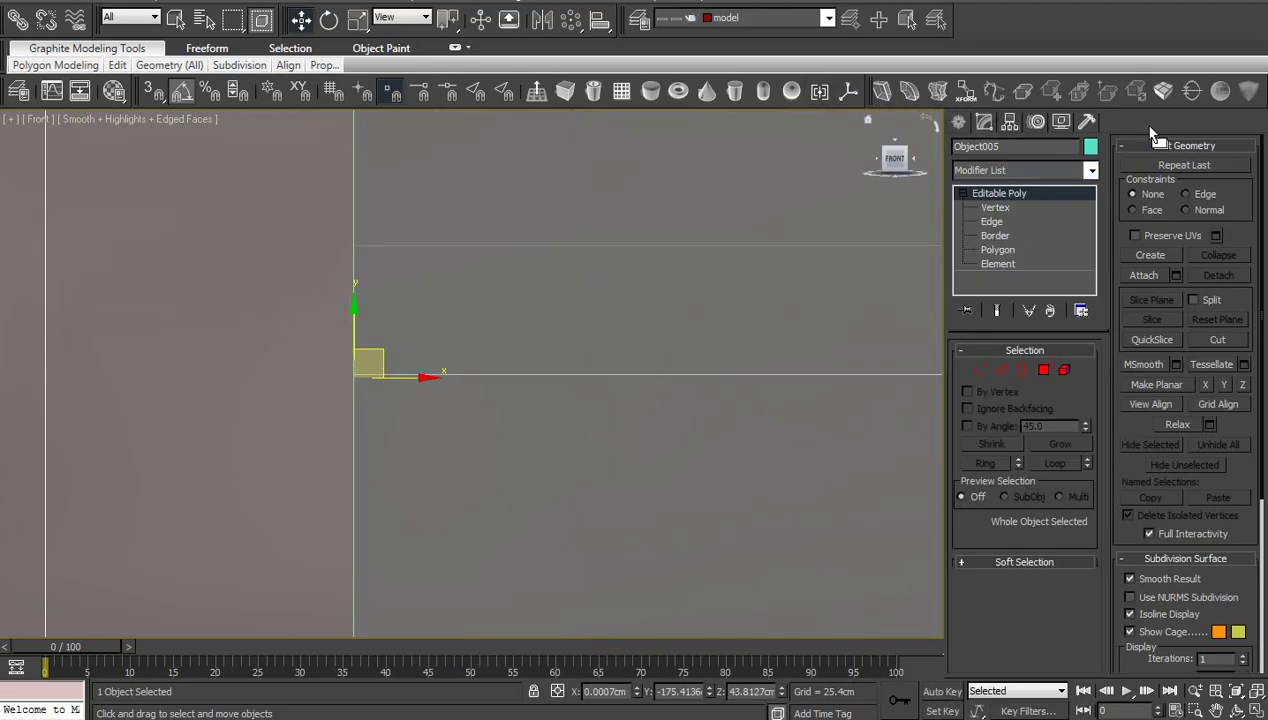
{"action": "left_click", "coordinate": [1191, 96]}
{"action": "scroll", "coordinate": [783, 329], "scroll_direction": "down", "scroll_amount": 7}
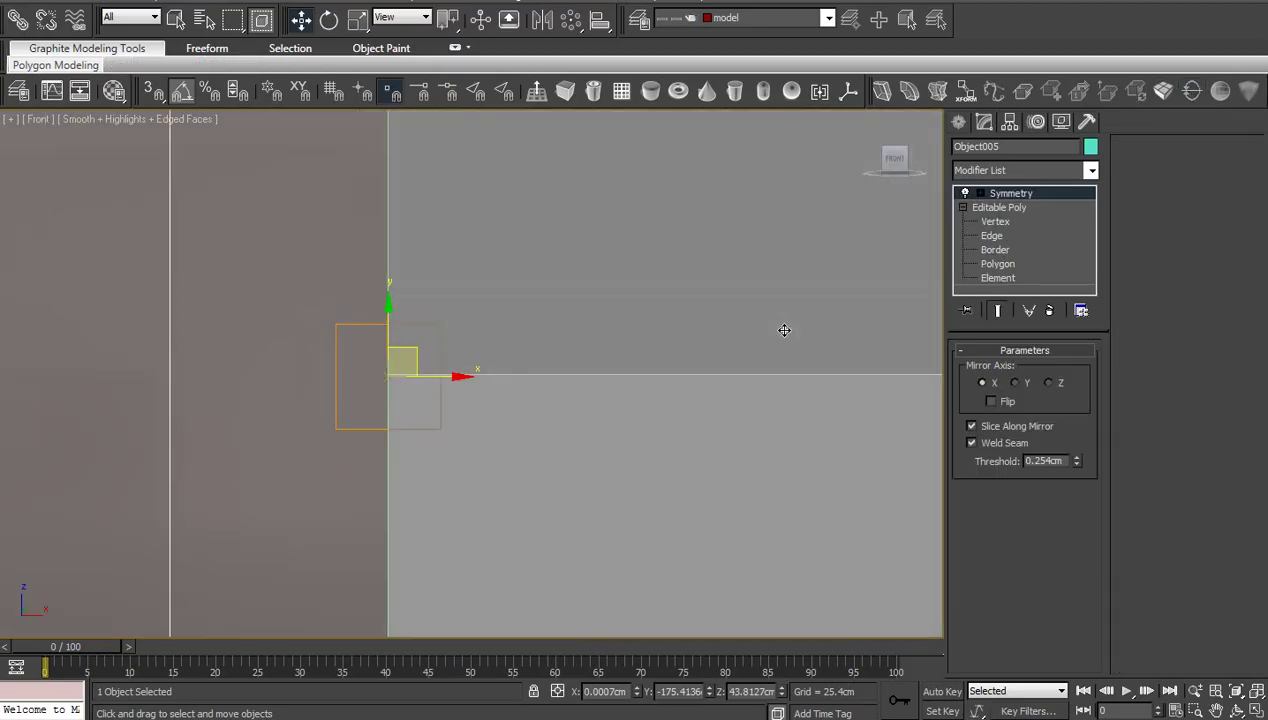
{"action": "left_click", "coordinate": [1016, 383]}
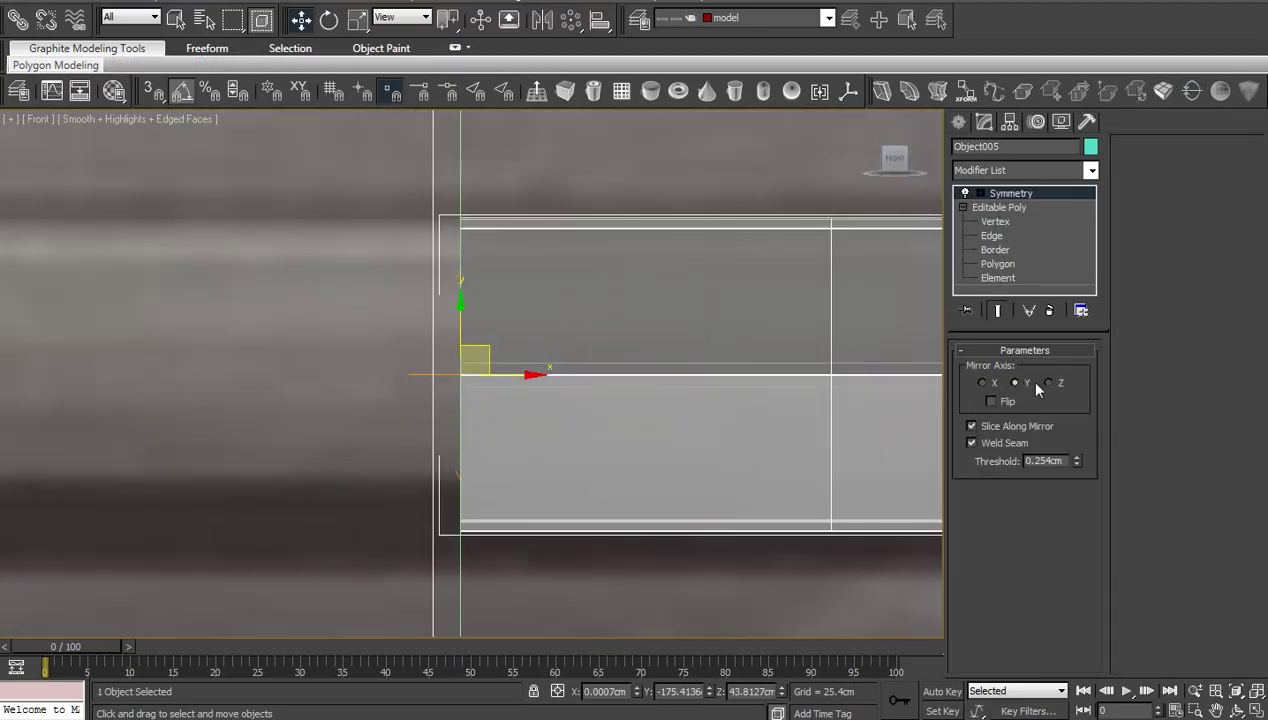
{"action": "left_click", "coordinate": [1047, 383]}
{"action": "scroll", "coordinate": [603, 396], "scroll_direction": "down", "scroll_amount": 5}
{"action": "middle_click_drag", "start_coordinate": [603, 396], "coordinate": [566, 385]}
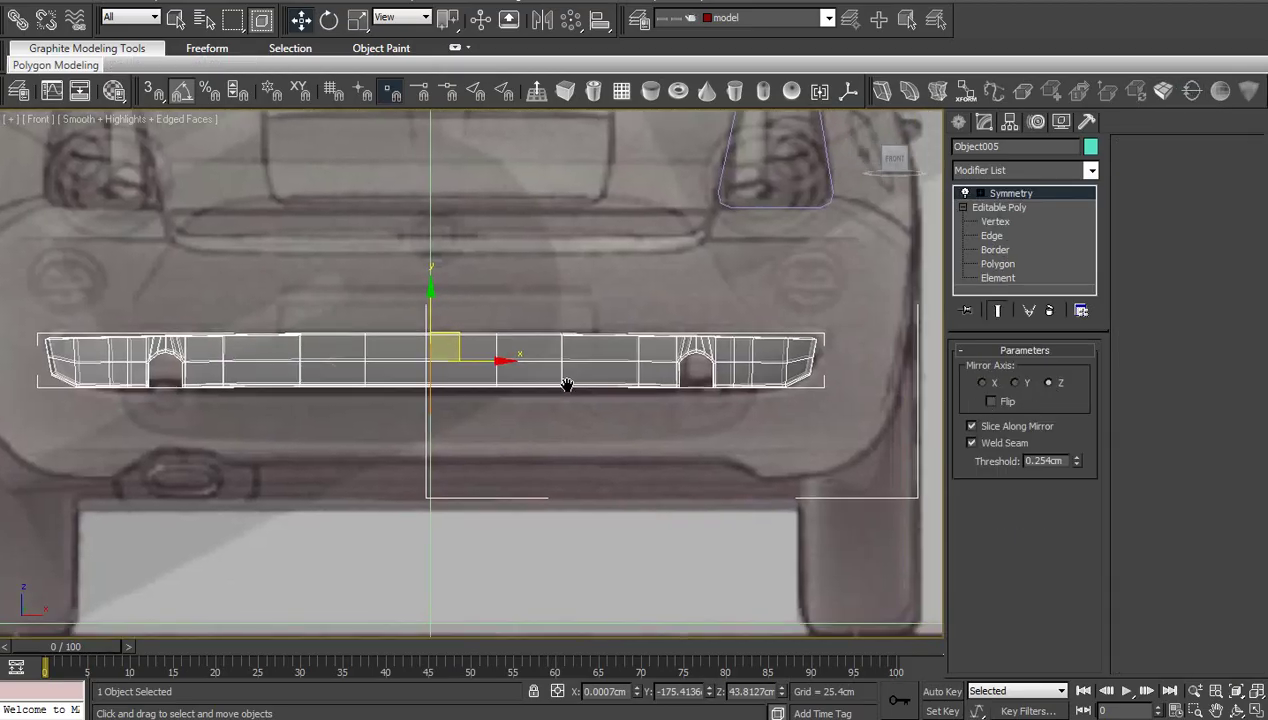
Convert the mirrored bumper strip to an Editable Poly, collapsing its Symmetry modifier
{"action": "middle_click_drag", "start_coordinate": [741, 407], "coordinate": [523, 404]}
{"action": "scroll", "coordinate": [427, 391], "scroll_direction": "up", "scroll_amount": 4}
{"action": "scroll", "coordinate": [427, 391], "scroll_direction": "down", "scroll_amount": 4}
{"action": "middle_click_drag", "start_coordinate": [264, 360], "coordinate": [473, 346]}
{"action": "scroll", "coordinate": [468, 356], "scroll_direction": "up", "scroll_amount": 5}
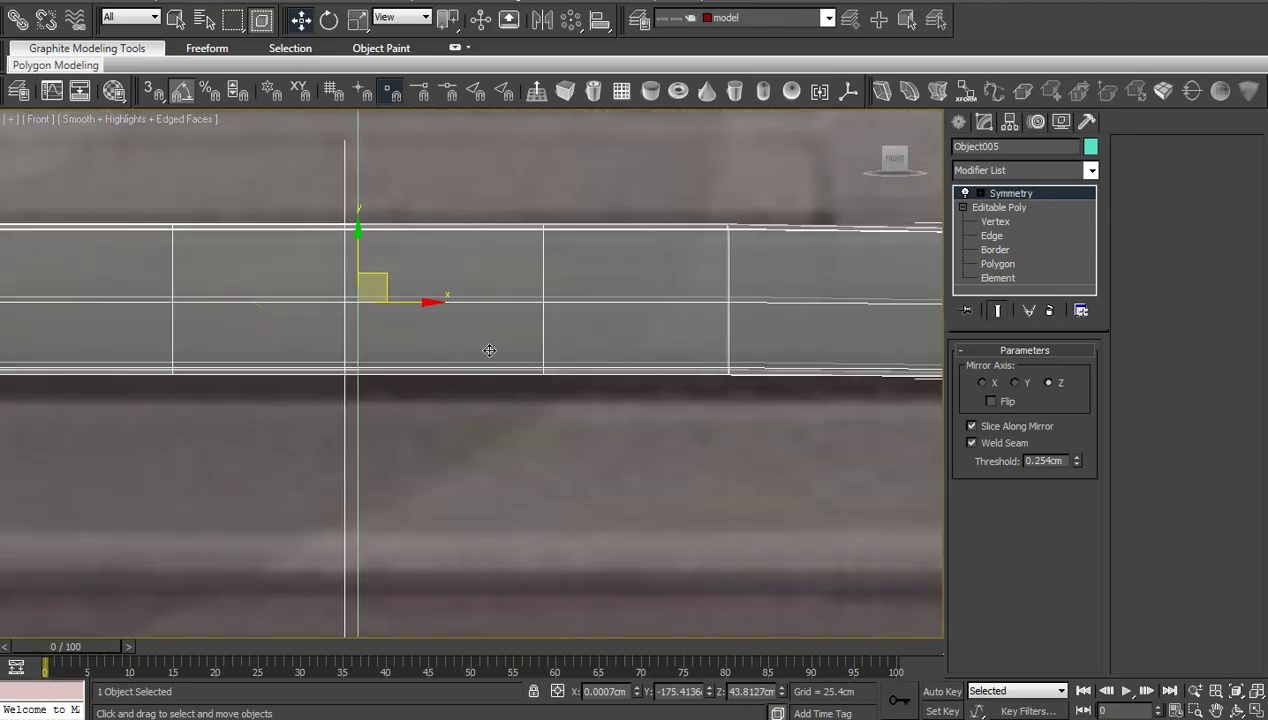
{"action": "right_click", "coordinate": [486, 347]}
{"action": "mouse_move", "coordinate": [545, 510]}
{"action": "left_click", "coordinate": [680, 521]}
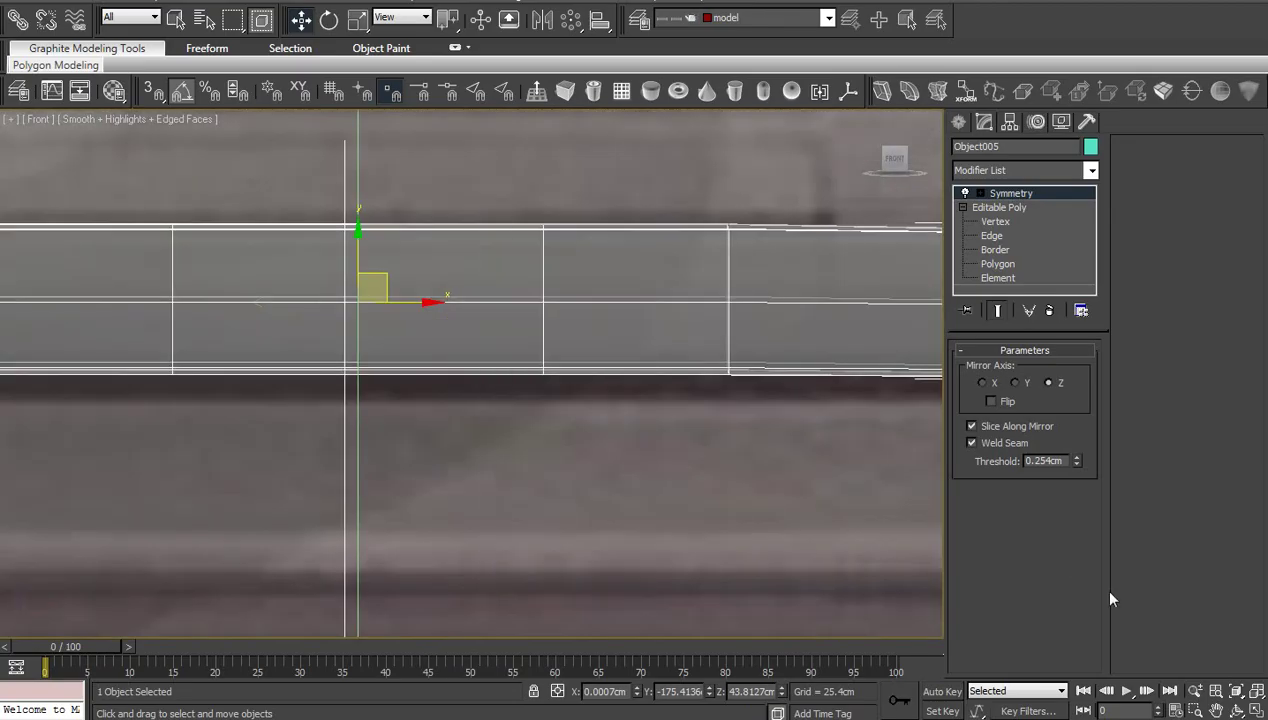
{"action": "left_click", "coordinate": [1237, 710]}
{"action": "left_click_drag", "start_coordinate": [345, 277], "coordinate": [446, 346]}
{"action": "scroll", "coordinate": [430, 316], "scroll_direction": "up", "scroll_amount": 5}
{"action": "middle_click_drag", "start_coordinate": [436, 320], "coordinate": [481, 344]}
{"action": "scroll", "coordinate": [495, 365], "scroll_direction": "up", "scroll_amount": 3}
{"action": "right_click", "coordinate": [513, 345]}
{"action": "right_click", "coordinate": [515, 346]}
{"action": "mouse_move", "coordinate": [565, 509]}
{"action": "left_click", "coordinate": [705, 522]}
{"action": "scroll", "coordinate": [610, 410], "scroll_direction": "down", "scroll_amount": 5}
{"action": "scroll", "coordinate": [541, 407], "scroll_direction": "down", "scroll_amount": 4}
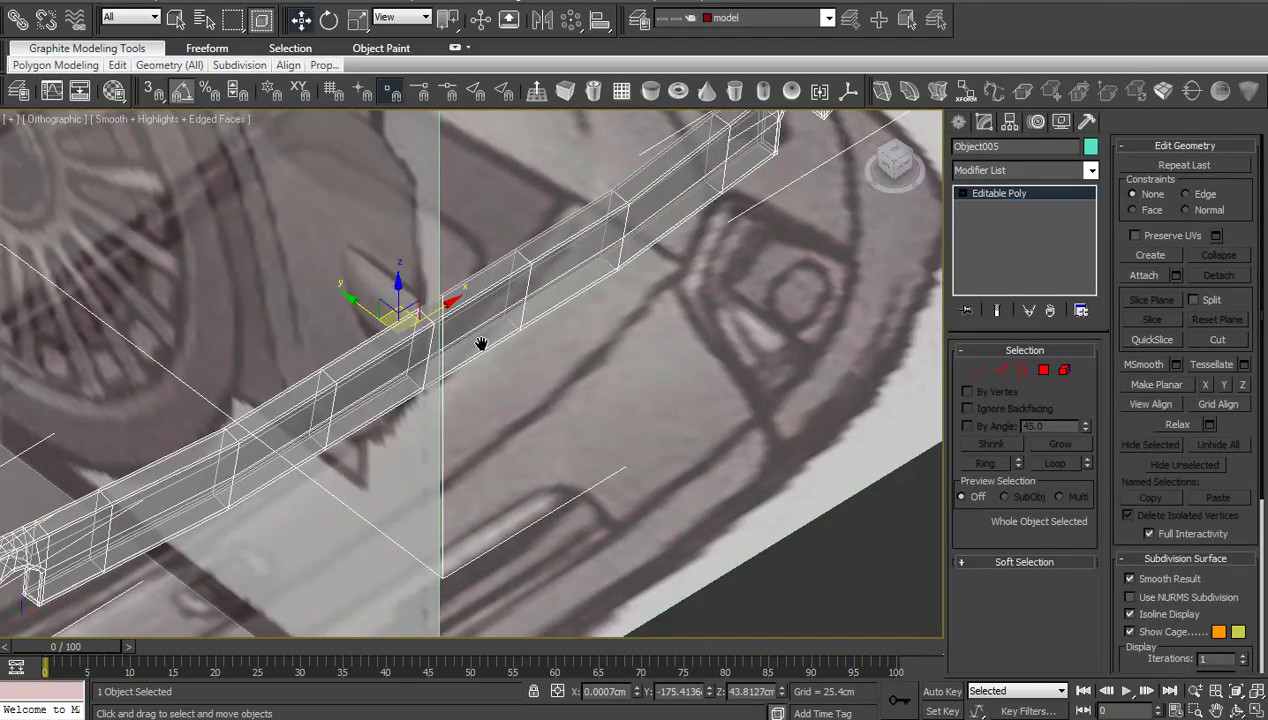
Turn on NURMS subdivision for the bumper strip and turn off its see-through display
{"action": "key", "text": "ctrl+q"}
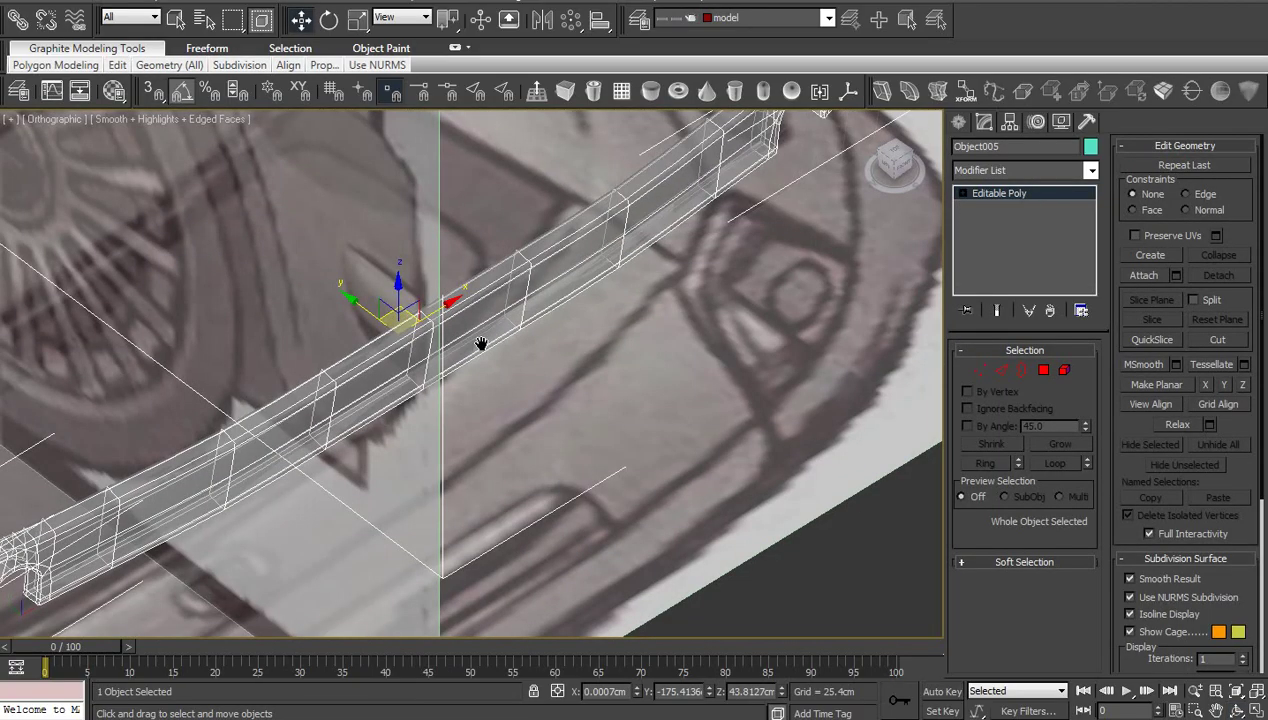
{"action": "key", "text": "alt+x"}
{"action": "scroll", "coordinate": [481, 344], "scroll_direction": "down", "scroll_amount": 3}
{"action": "left_click", "coordinate": [1237, 711]}
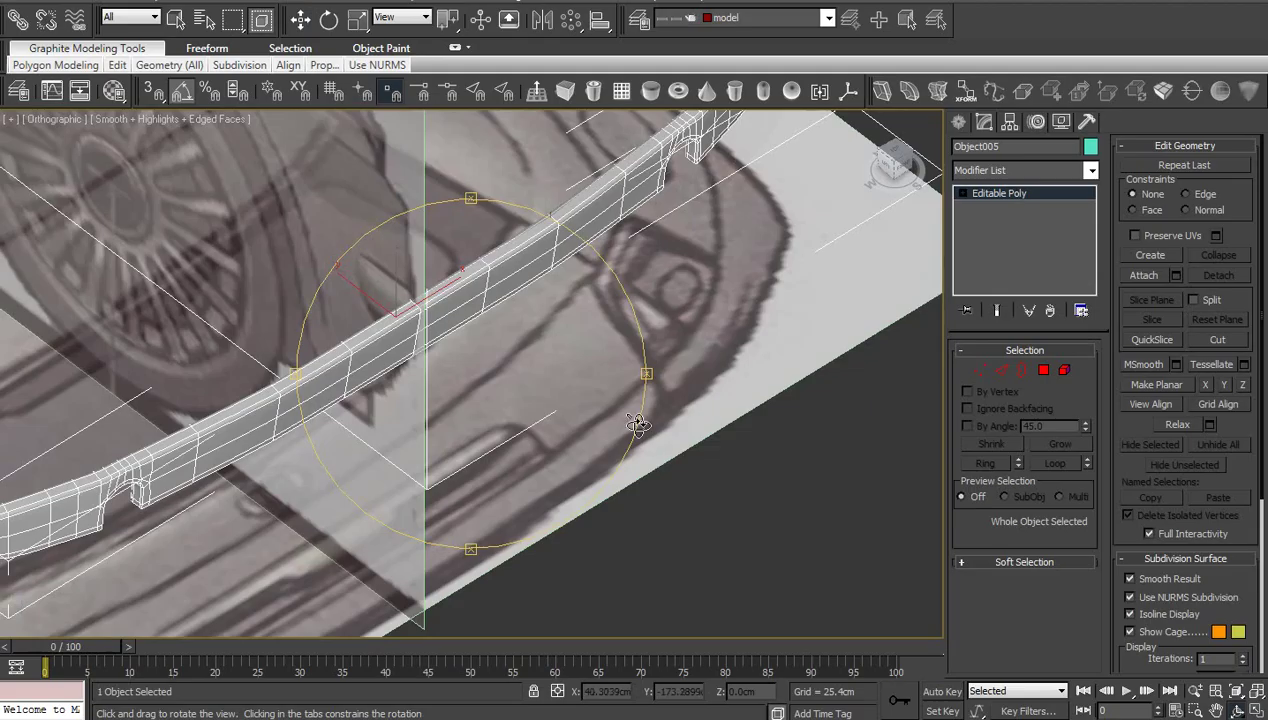
{"action": "left_click_drag", "start_coordinate": [604, 408], "coordinate": [472, 357]}
{"action": "right_click", "coordinate": [509, 357]}
{"action": "scroll", "coordinate": [508, 357], "scroll_direction": "down", "scroll_amount": 5}
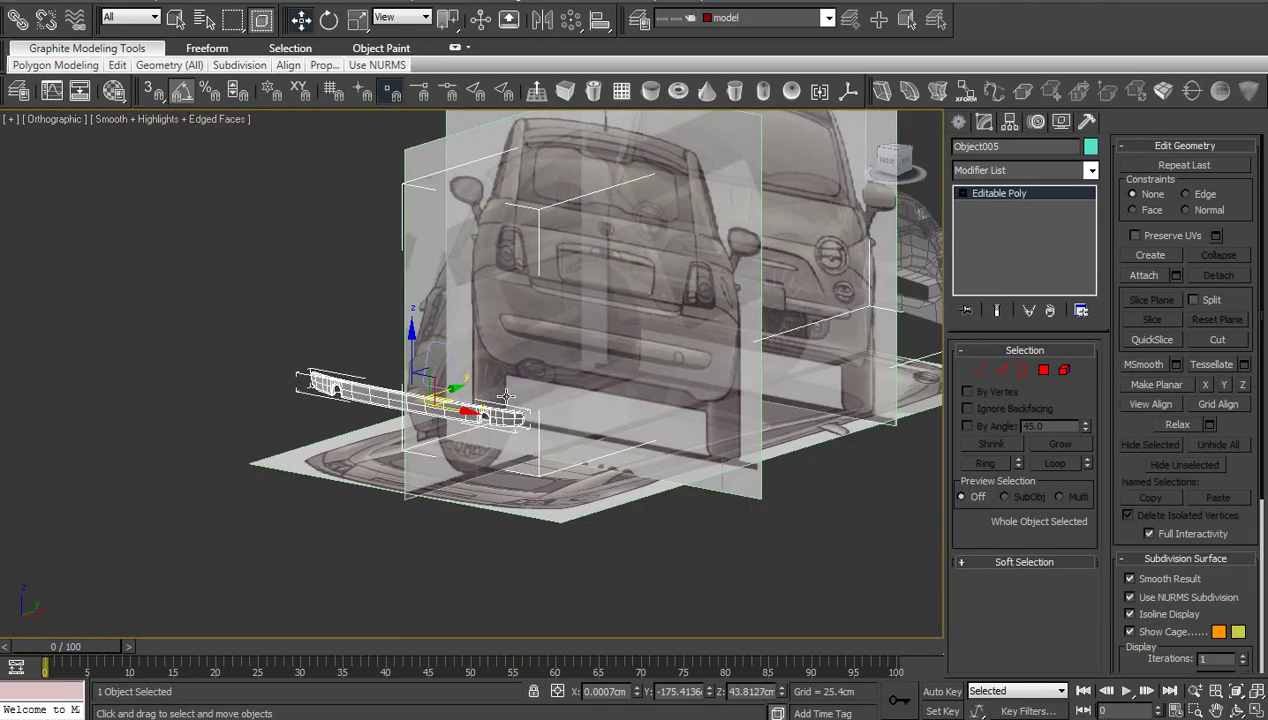
Turn off the see-through display of the car body, leaving nothing selected
{"action": "middle_click_drag", "start_coordinate": [630, 315], "coordinate": [557, 374]}
{"action": "left_click", "coordinate": [551, 358]}
{"action": "scroll", "coordinate": [456, 436], "scroll_direction": "up", "scroll_amount": 4}
{"action": "middle_click_drag", "start_coordinate": [456, 436], "coordinate": [552, 361]}
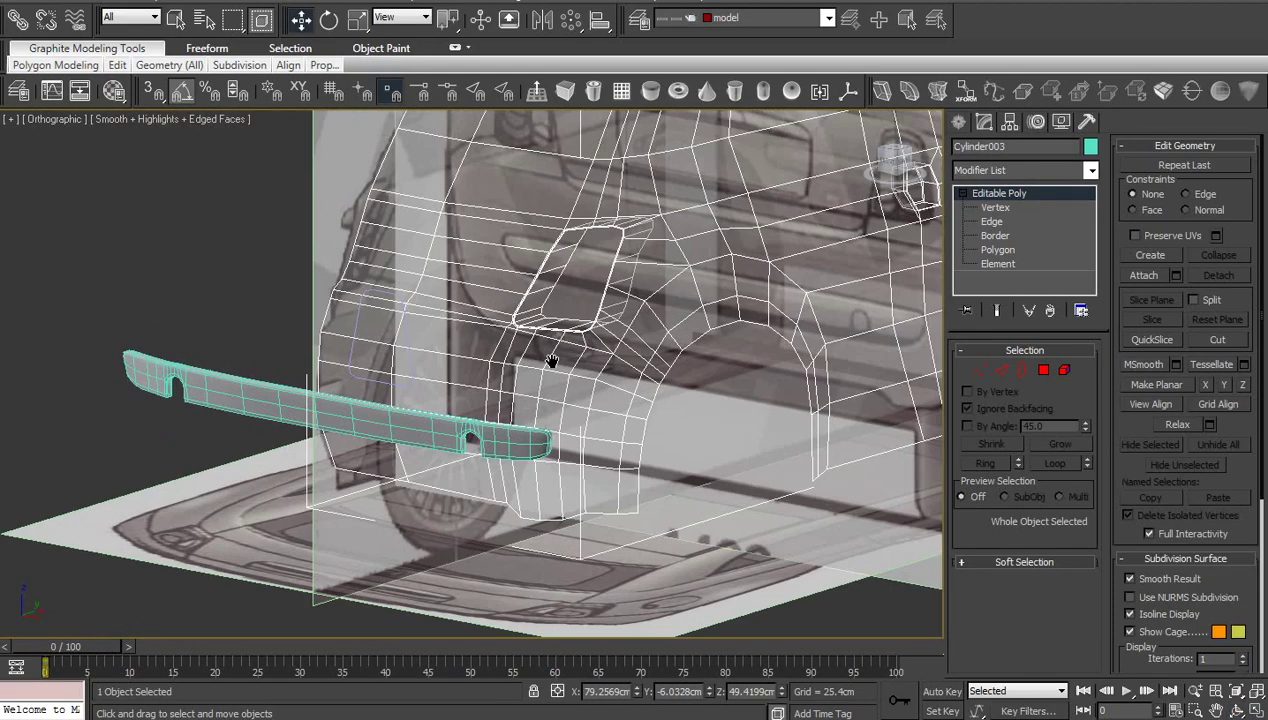
{"action": "key", "text": "alt+x"}
{"action": "left_click", "coordinate": [212, 302]}
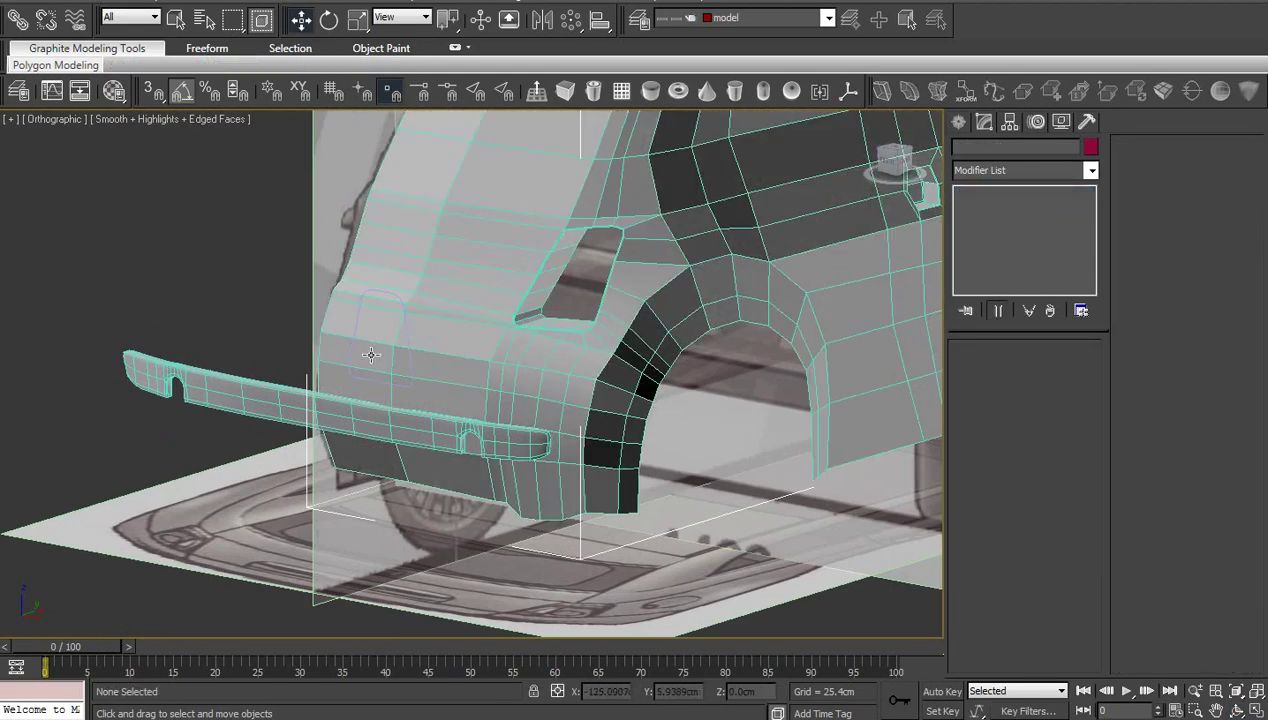
Select the bumper strip and examine the smoothed surface around its arched opening up close
{"action": "left_click", "coordinate": [471, 434]}
{"action": "left_click", "coordinate": [494, 442]}
{"action": "scroll", "coordinate": [426, 387], "scroll_direction": "up", "scroll_amount": 3}
{"action": "middle_click_drag", "start_coordinate": [496, 441], "coordinate": [552, 413]}
{"action": "scroll", "coordinate": [552, 413], "scroll_direction": "up", "scroll_amount": 3}
{"action": "middle_click_drag", "start_coordinate": [376, 412], "coordinate": [589, 413]}
{"action": "scroll", "coordinate": [589, 413], "scroll_direction": "up", "scroll_amount": 3}
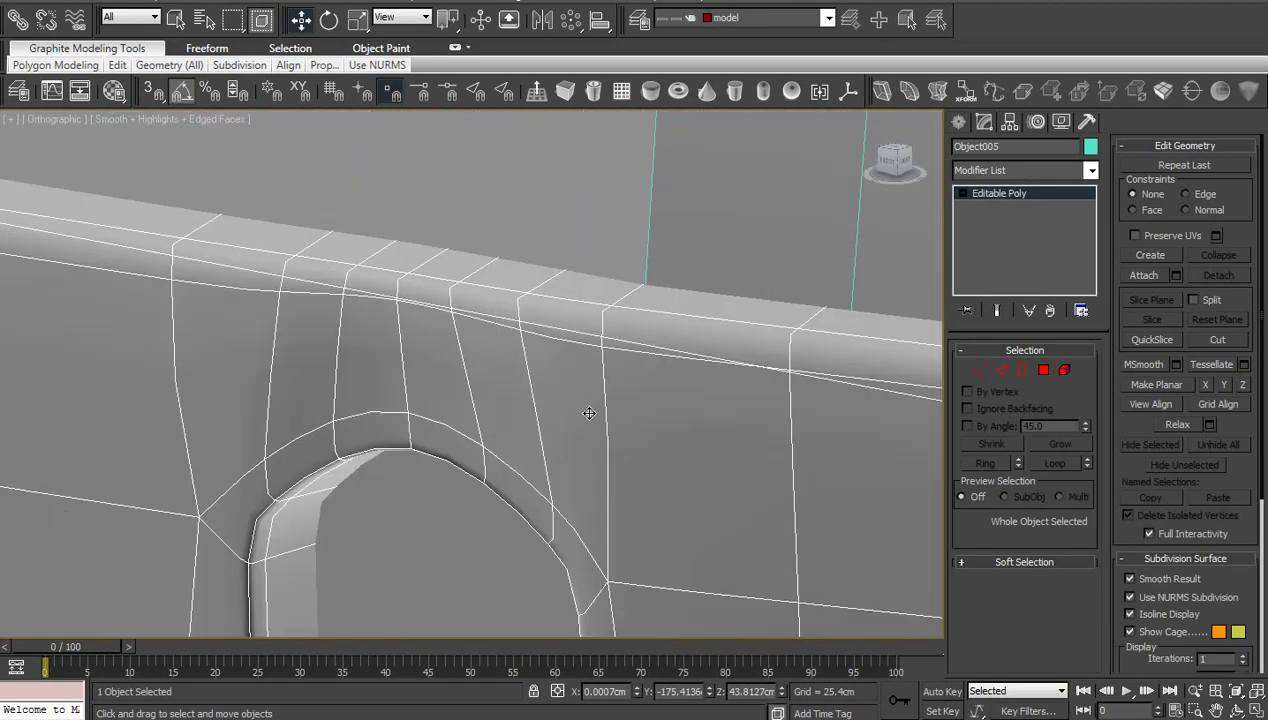
{"action": "left_click", "coordinate": [1236, 711]}
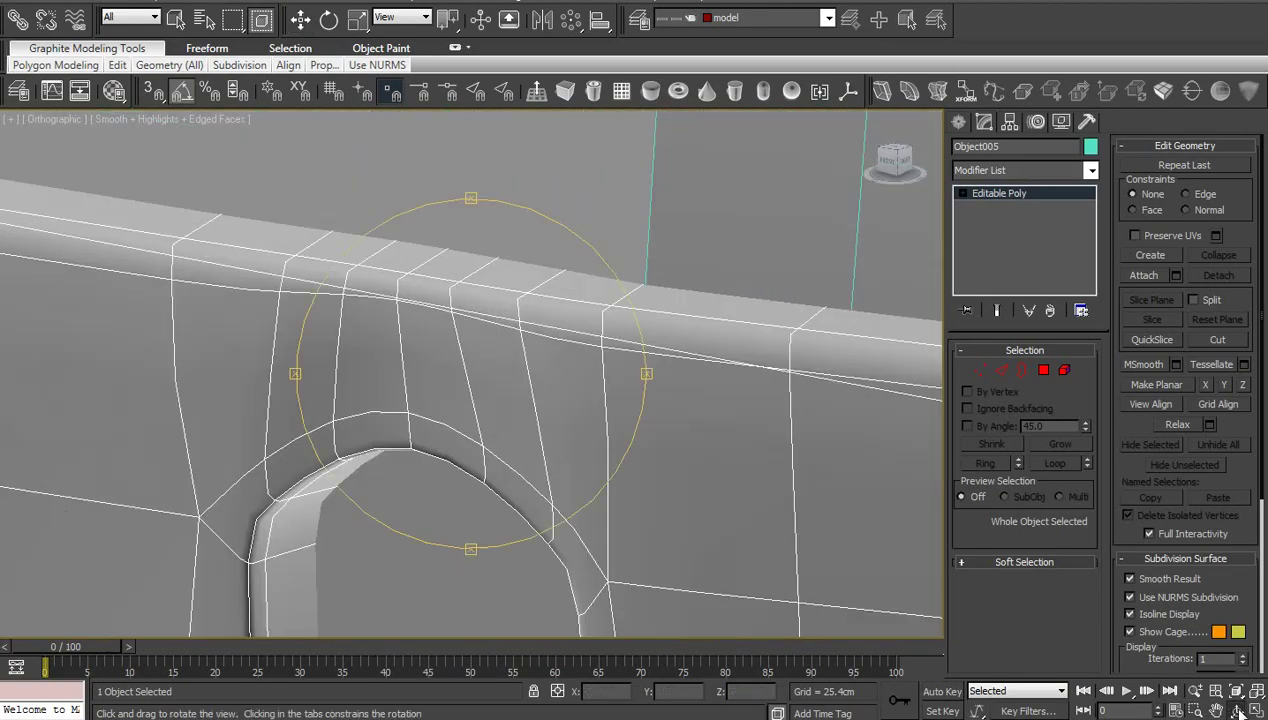
{"action": "left_click_drag", "start_coordinate": [458, 424], "coordinate": [512, 433]}
{"action": "key", "text": "1"}
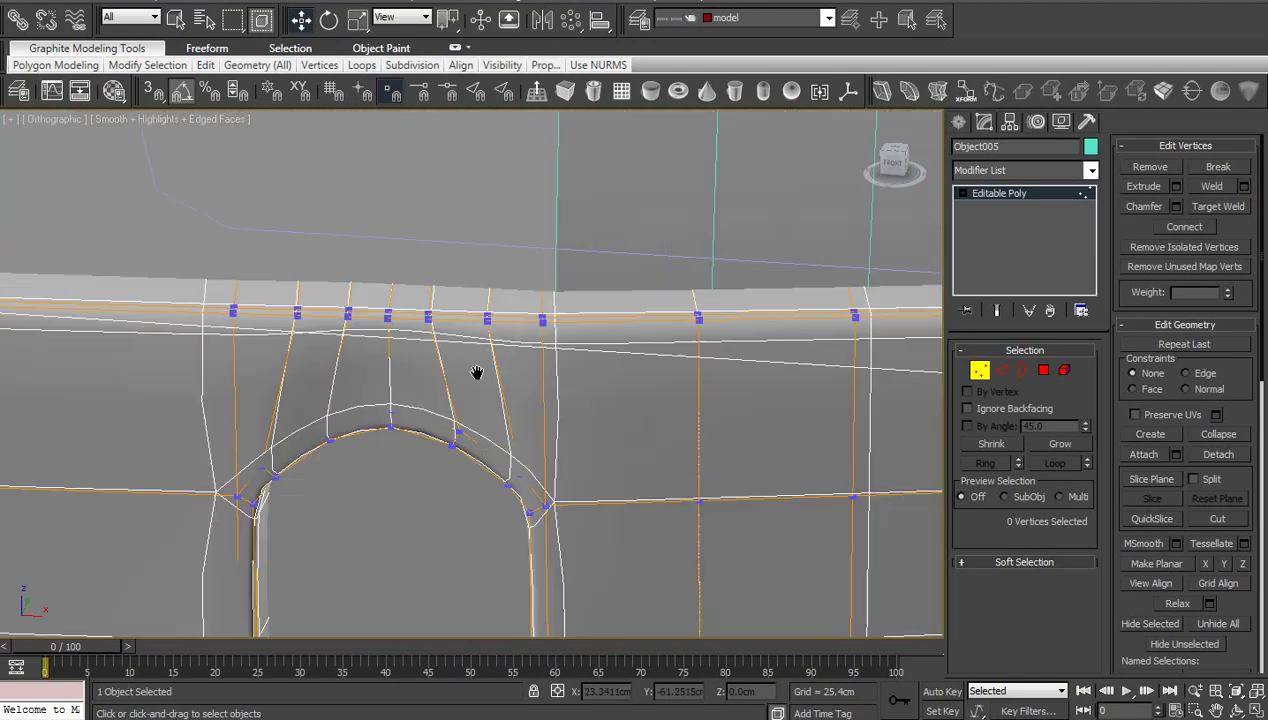
{"action": "scroll", "coordinate": [477, 372], "scroll_direction": "up", "scroll_amount": 2}
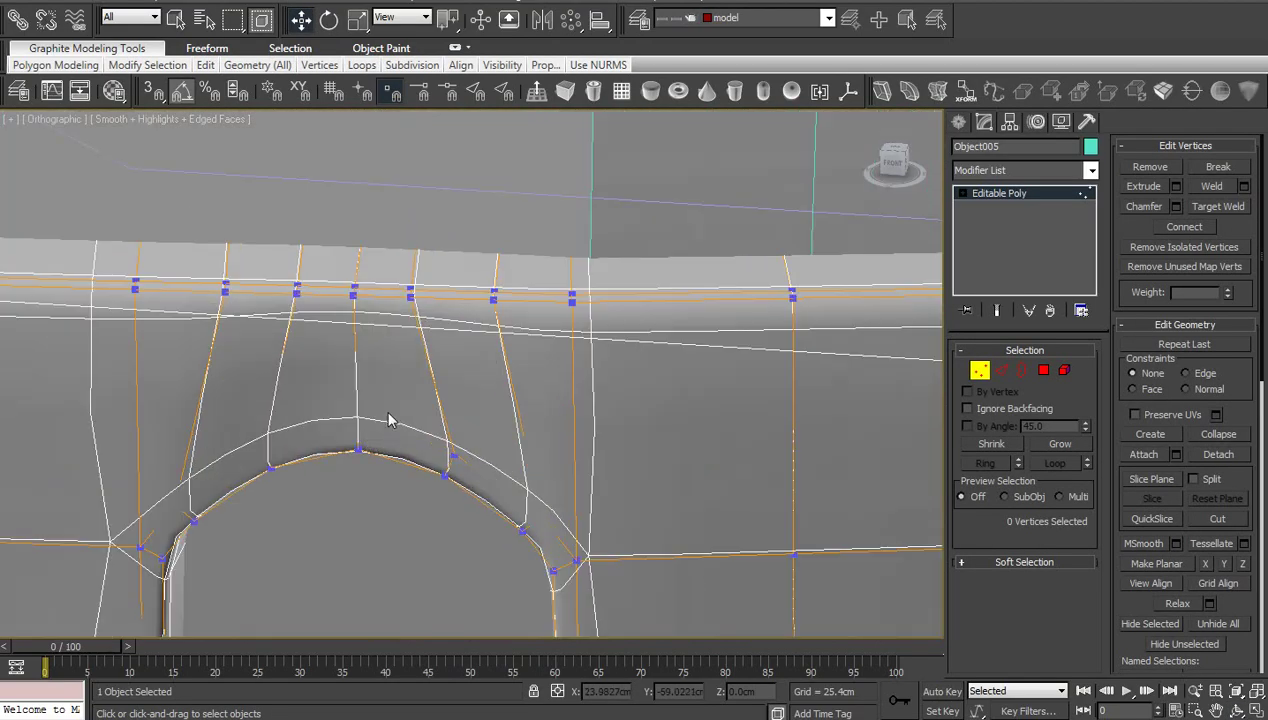
{"action": "middle_click_drag", "start_coordinate": [390, 417], "coordinate": [469, 430]}
{"action": "left_click_drag", "start_coordinate": [570, 445], "coordinate": [258, 566]}
Connect the ring of vertical edges above the arched openings with 1 segment, adding a lengthwise loop around the strip, and return to the whole object
{"action": "left_click", "coordinate": [1240, 711]}
{"action": "left_click_drag", "start_coordinate": [572, 426], "coordinate": [407, 405]}
{"action": "key", "text": "2"}
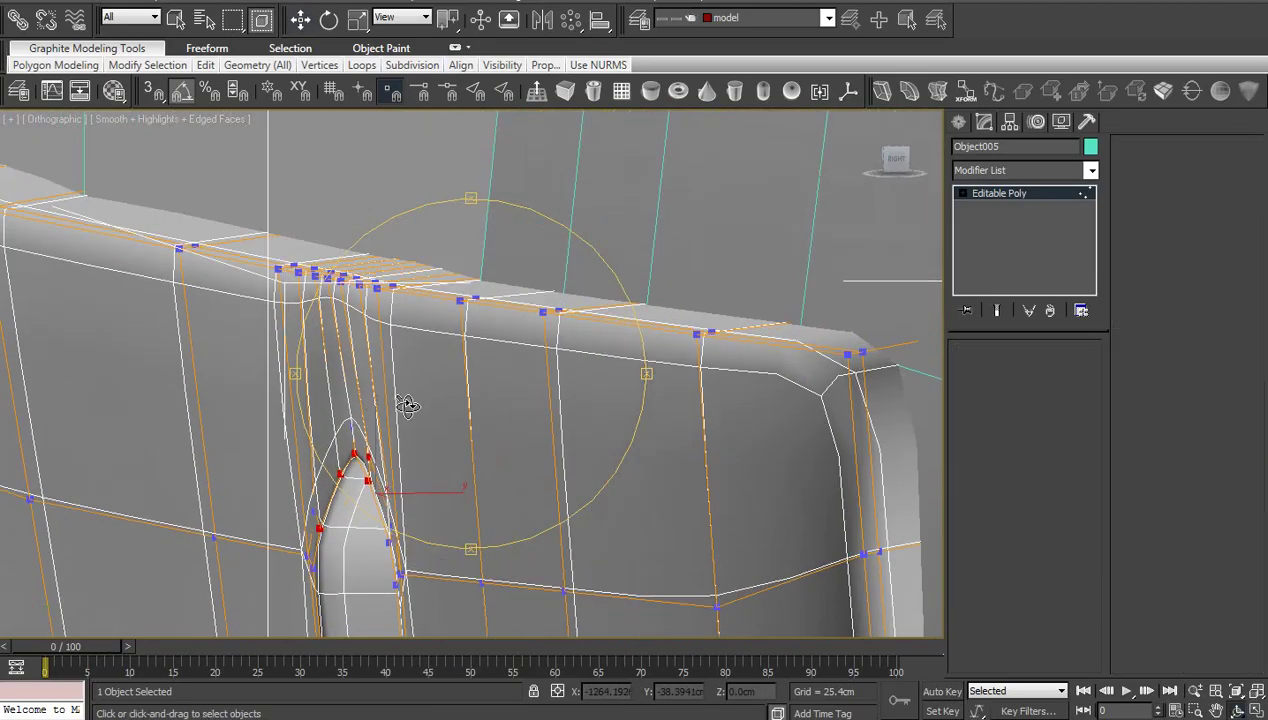
{"action": "left_click", "coordinate": [389, 403]}
{"action": "key", "text": "alt+r"}
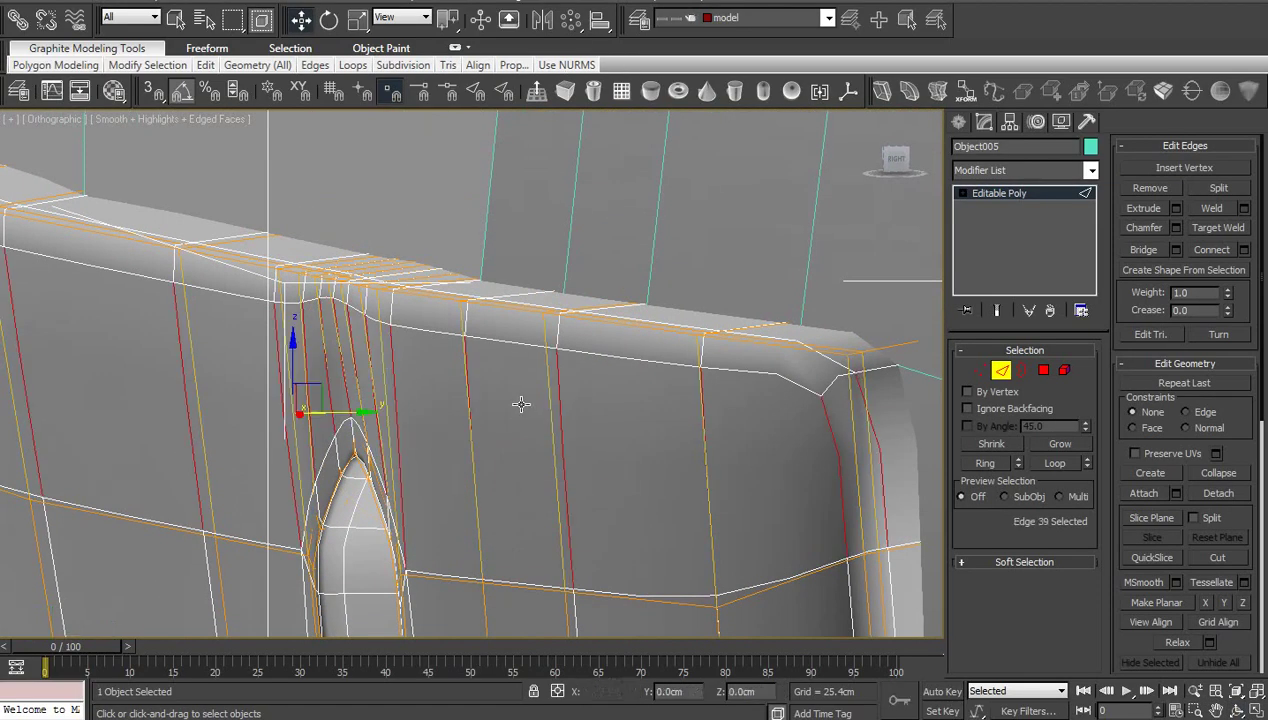
{"action": "key", "text": "ctrl+shift+e"}
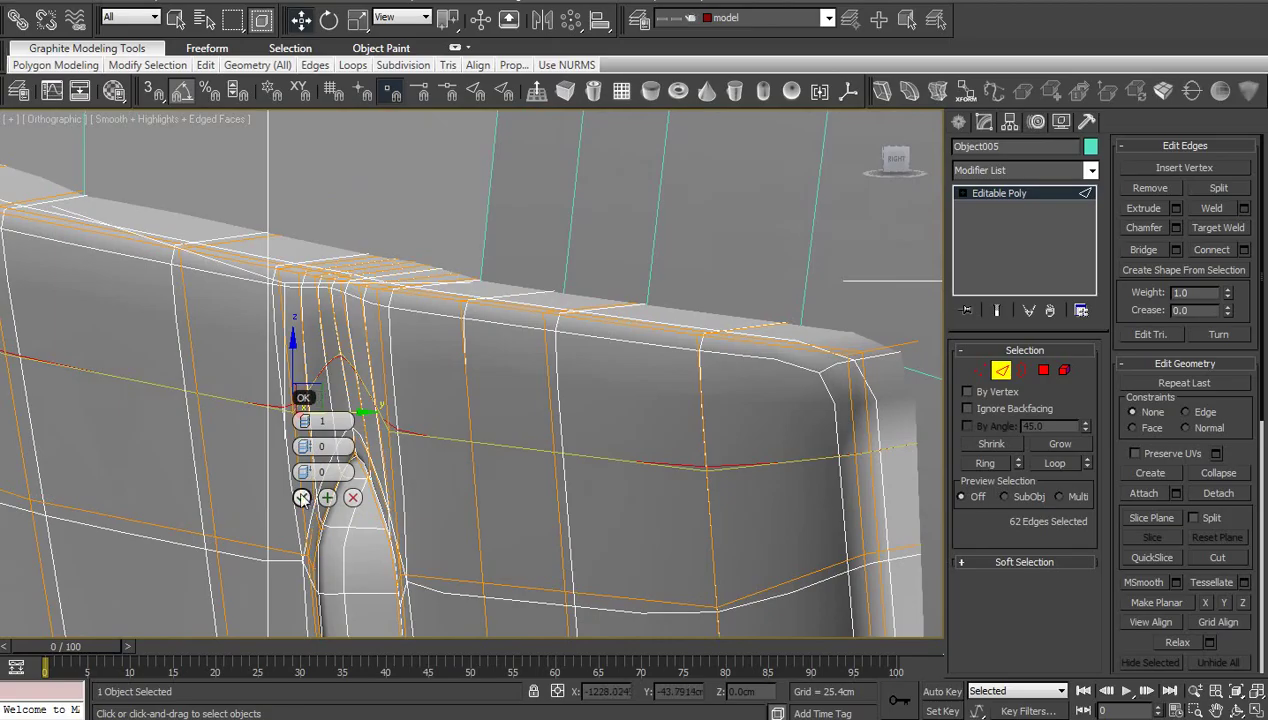
{"action": "left_click", "coordinate": [302, 497]}
{"action": "scroll", "coordinate": [397, 427], "scroll_direction": "down", "scroll_amount": 4}
{"action": "middle_click_drag", "start_coordinate": [397, 427], "coordinate": [408, 444]}
{"action": "scroll", "coordinate": [408, 444], "scroll_direction": "up", "scroll_amount": 2}
{"action": "middle_click_drag", "start_coordinate": [290, 455], "coordinate": [440, 441]}
{"action": "scroll", "coordinate": [441, 441], "scroll_direction": "up", "scroll_amount": 2}
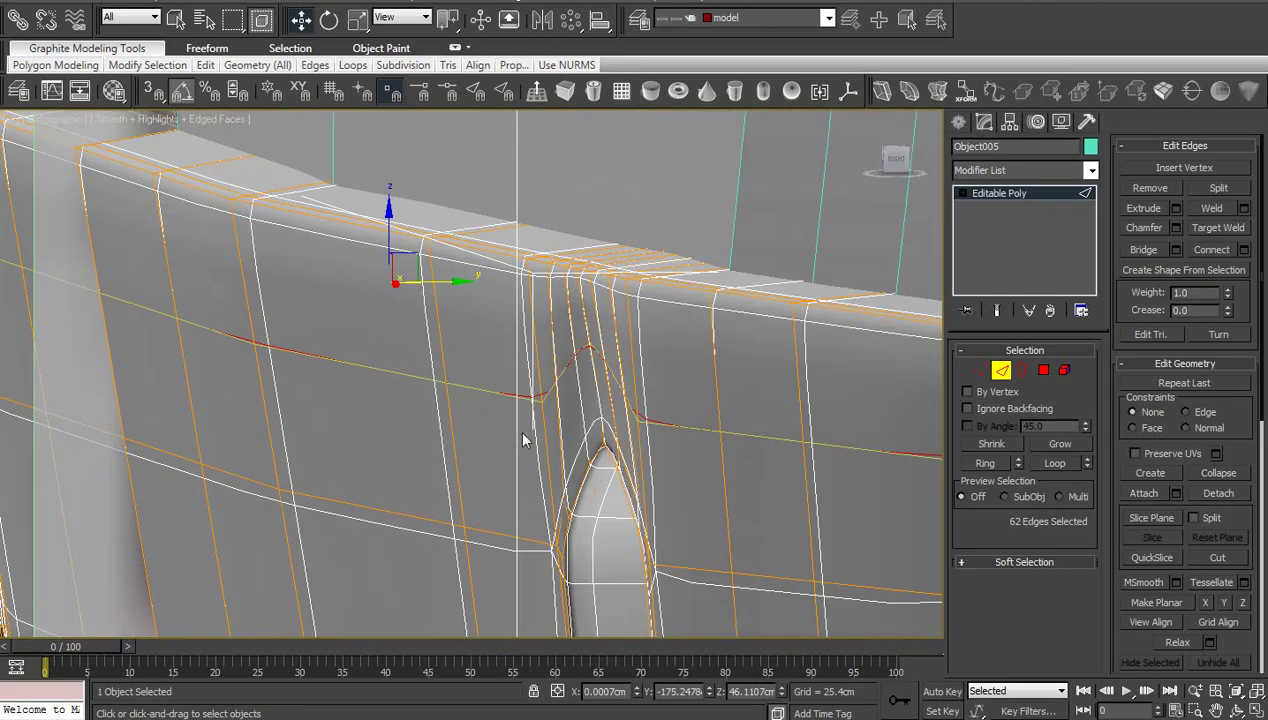
{"action": "middle_click_drag", "start_coordinate": [668, 421], "coordinate": [574, 429]}
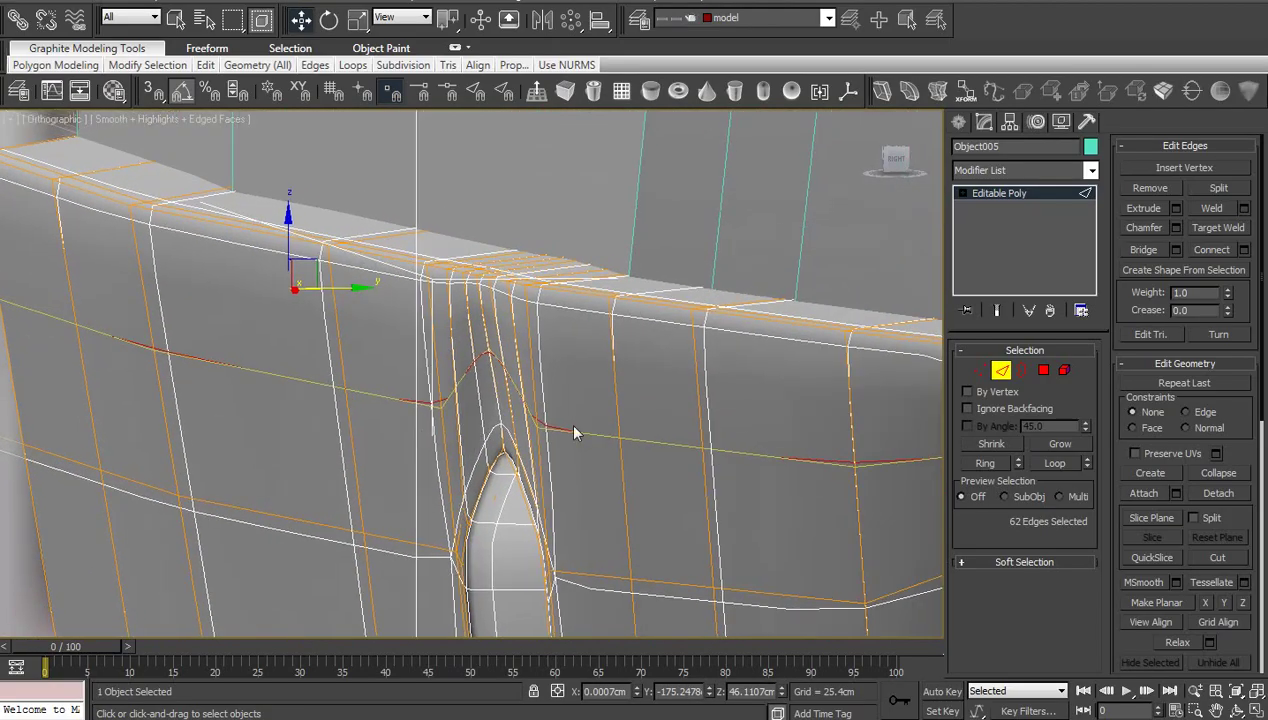
{"action": "left_click", "coordinate": [963, 193]}
{"action": "left_click", "coordinate": [985, 193]}
Examine the smoothed strip's fit against the car body from the side, from below and from behind
{"action": "scroll", "coordinate": [649, 418], "scroll_direction": "down", "scroll_amount": 6}
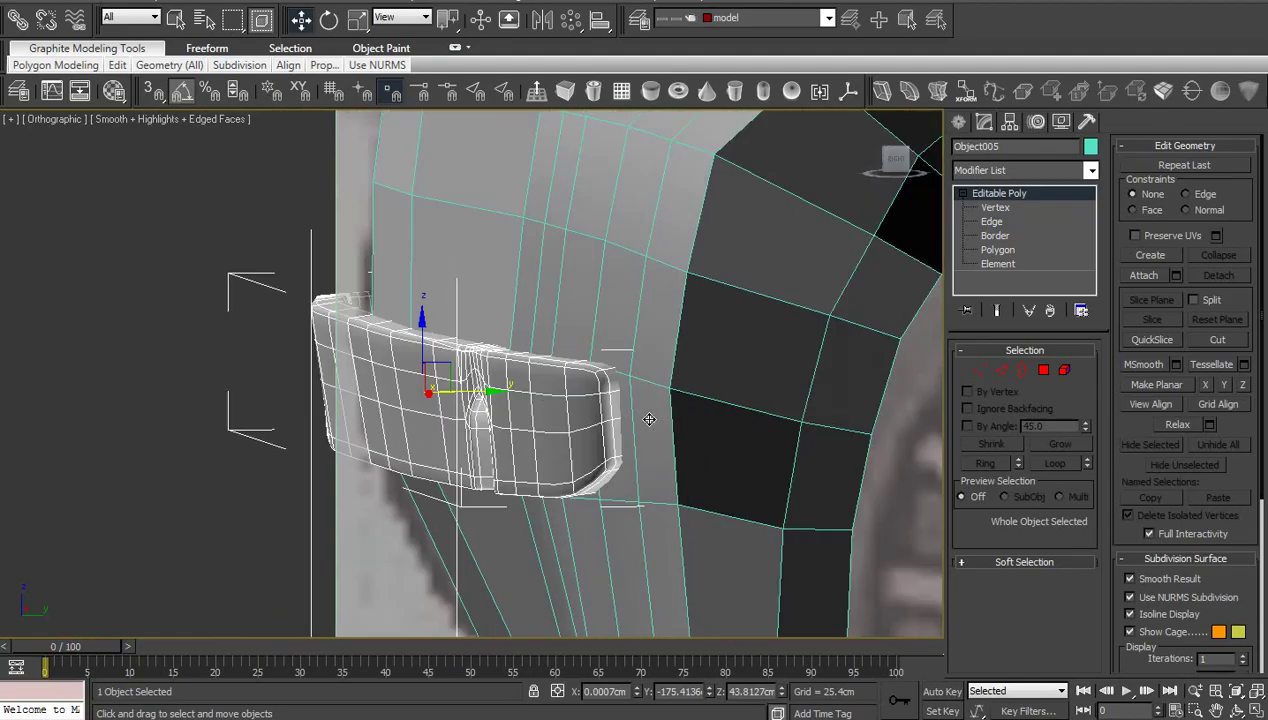
{"action": "middle_click_drag", "start_coordinate": [649, 419], "coordinate": [538, 342]}
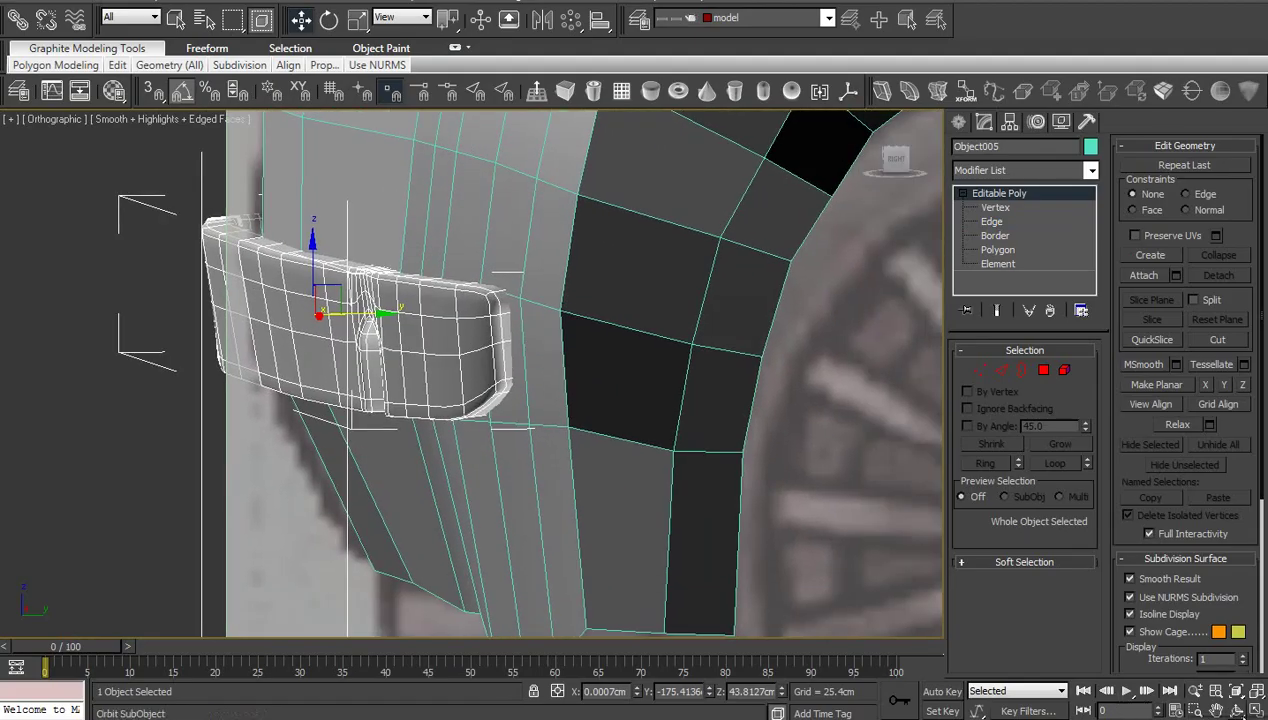
{"action": "left_click", "coordinate": [1238, 710]}
{"action": "left_click_drag", "start_coordinate": [474, 484], "coordinate": [352, 408]}
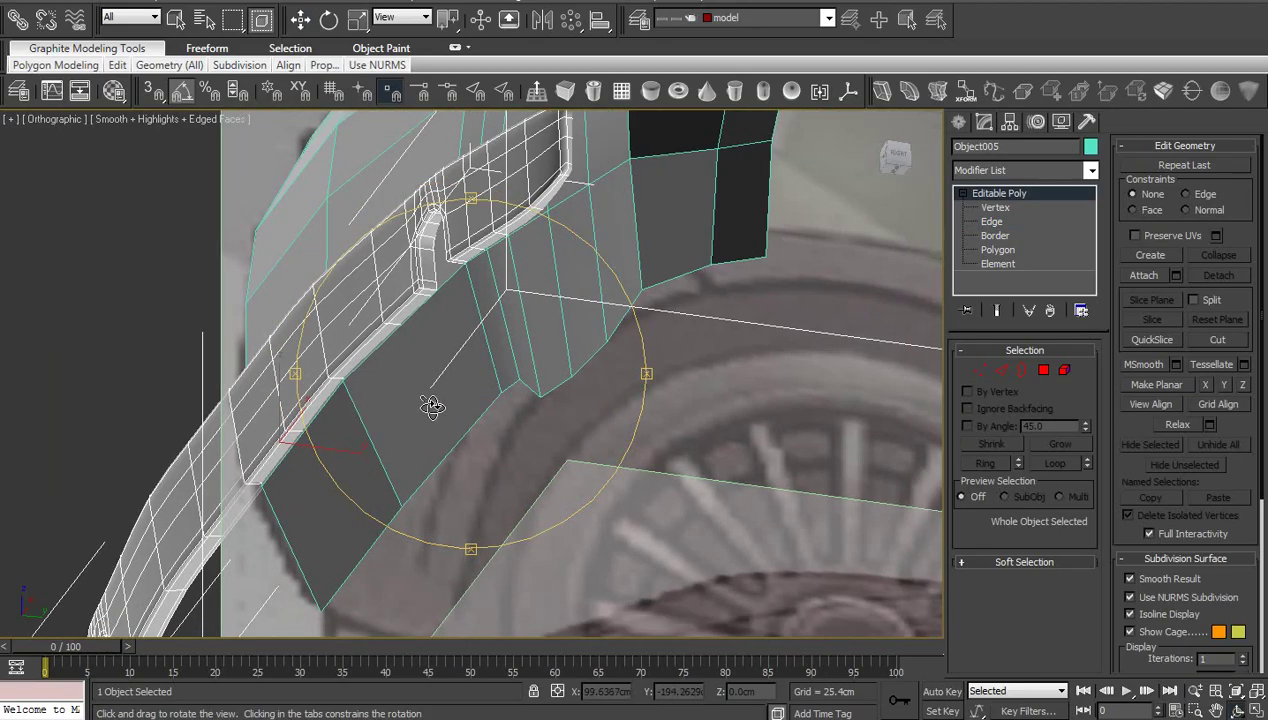
{"action": "left_click_drag", "start_coordinate": [461, 376], "coordinate": [499, 430]}
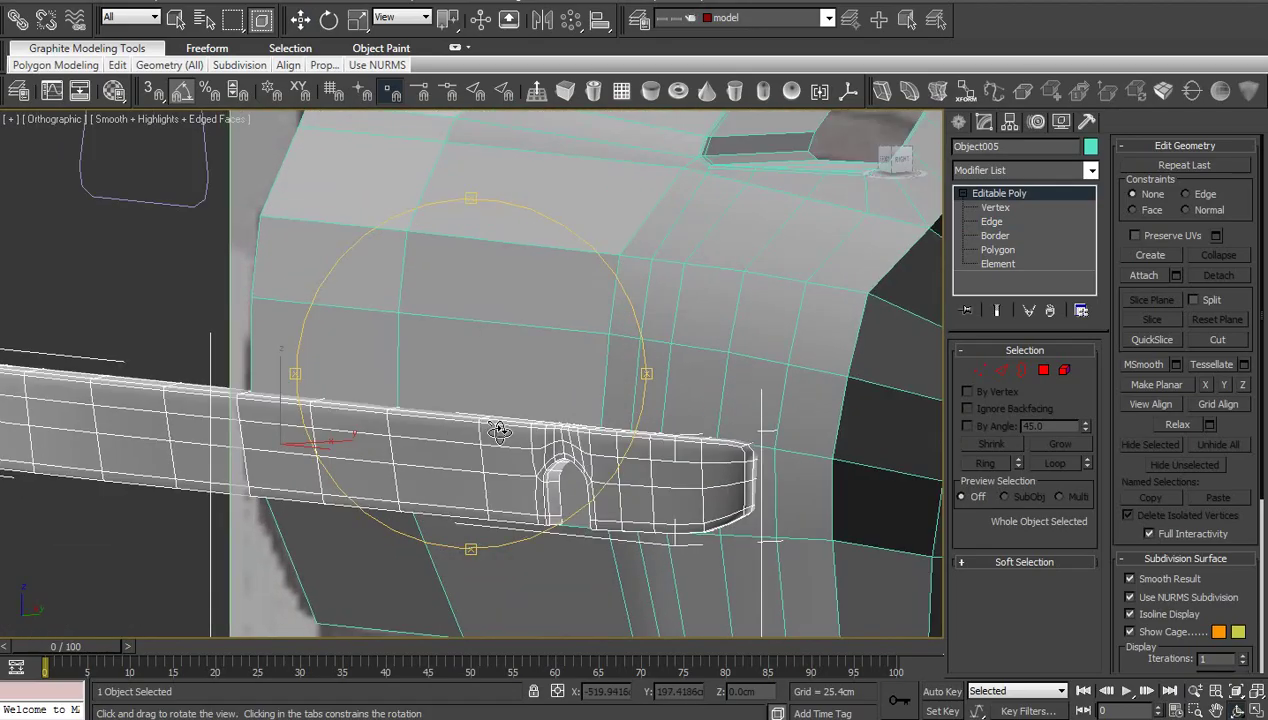